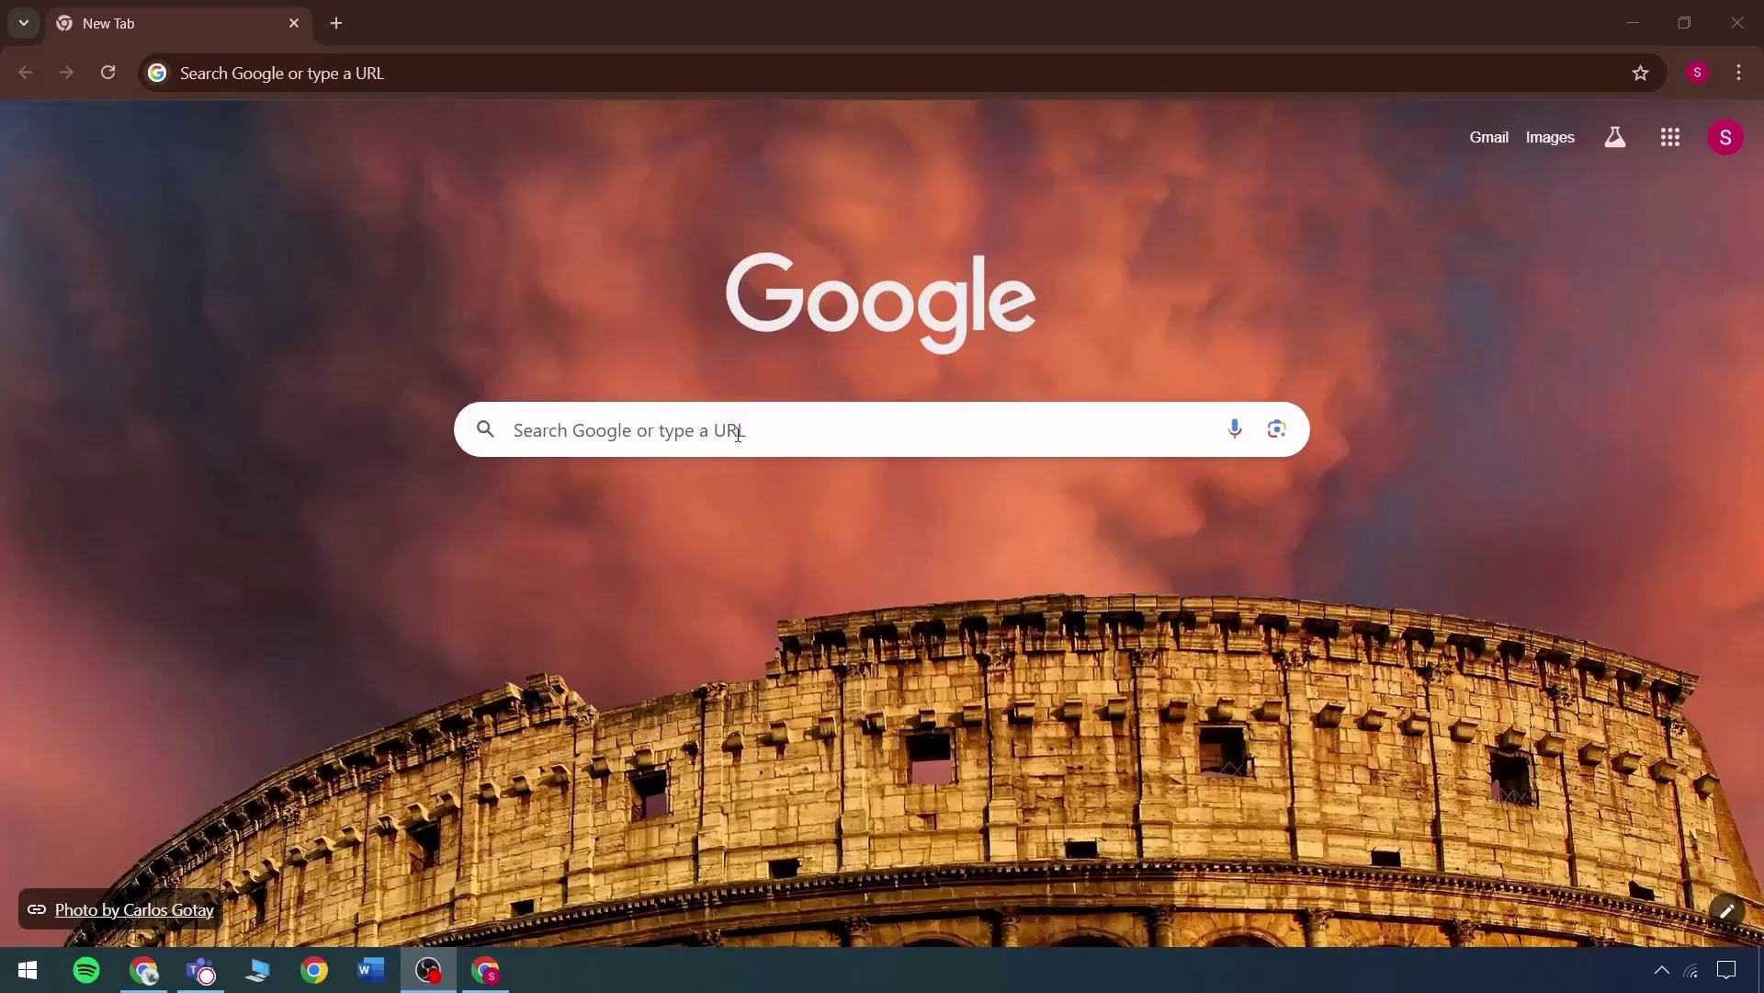
Step: Search Google for chatgpt and scroll through the results
left_click(395, 74)
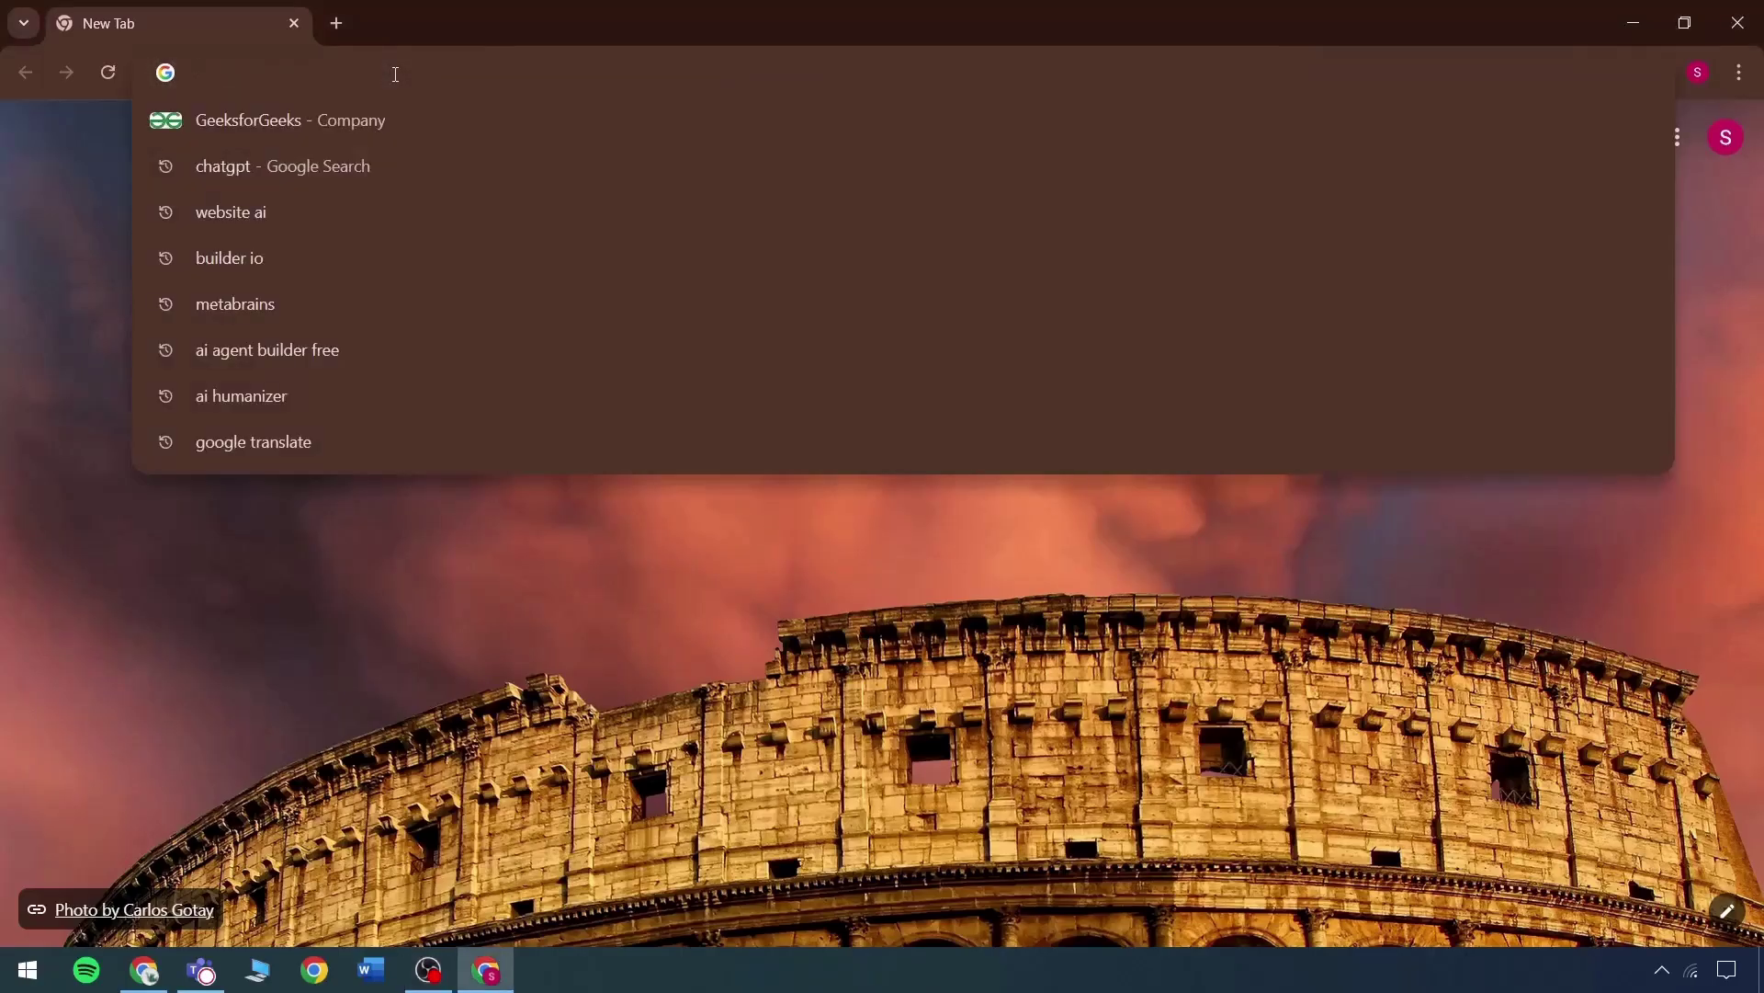
type("chatgpt")
key("Return")
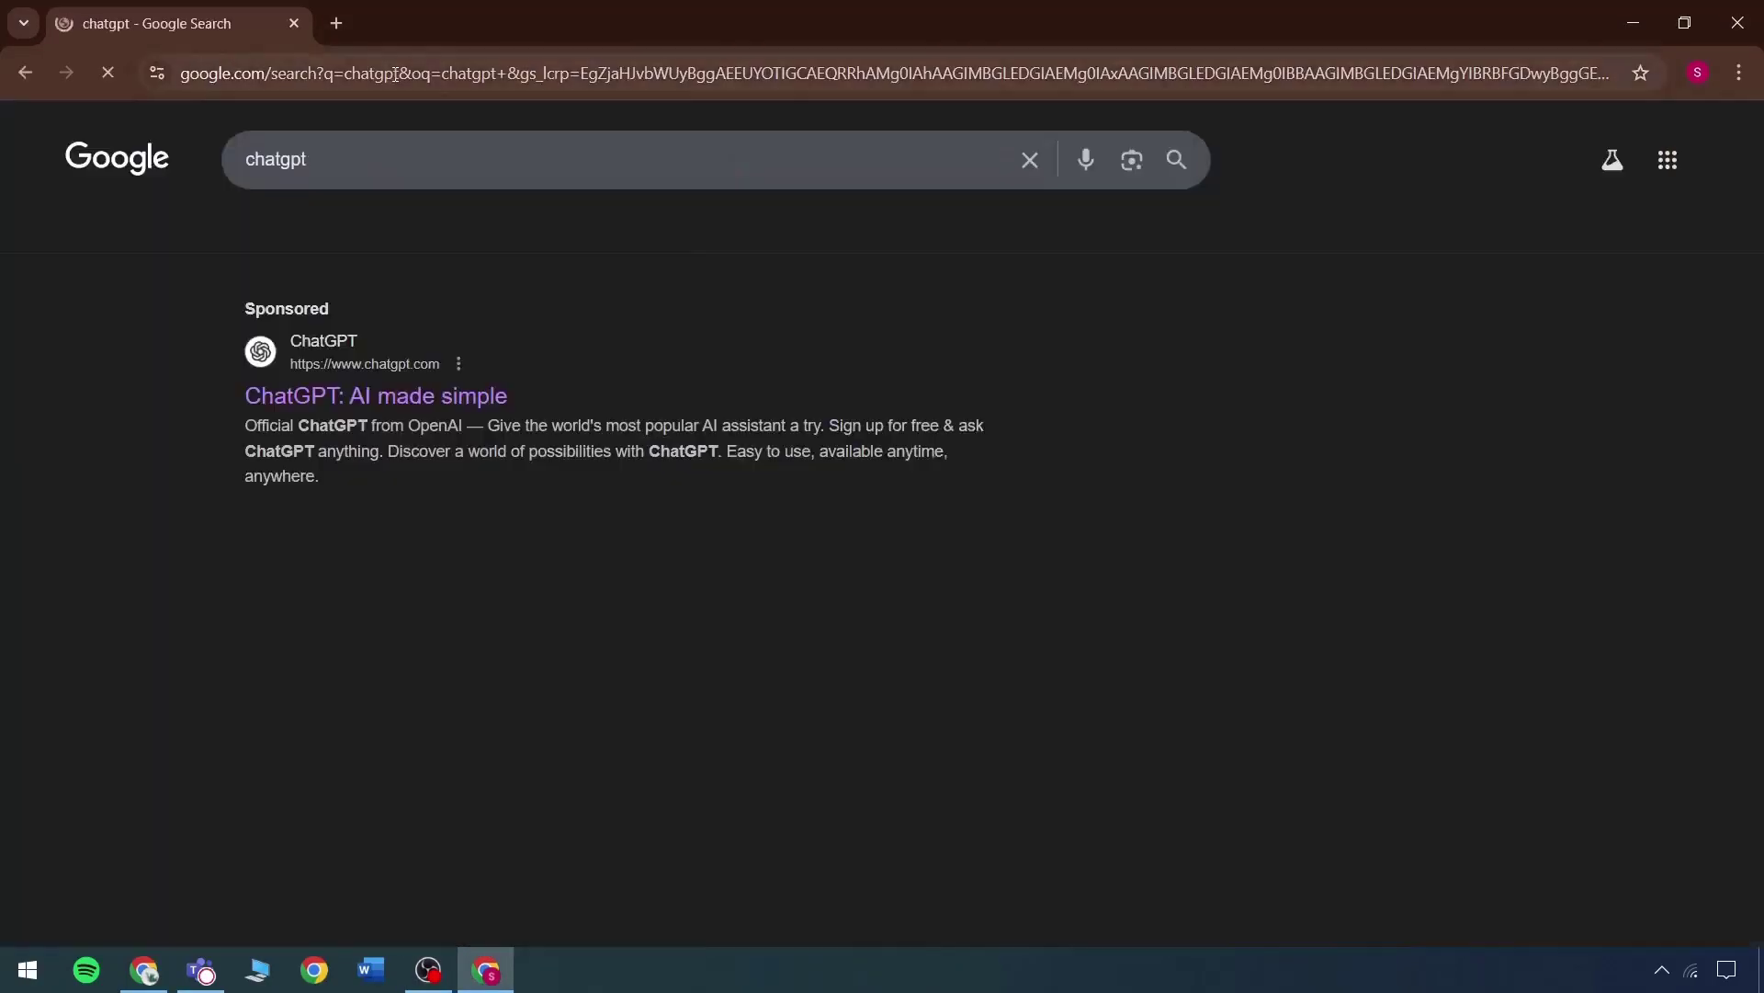
scroll(521, 579, "down", 1)
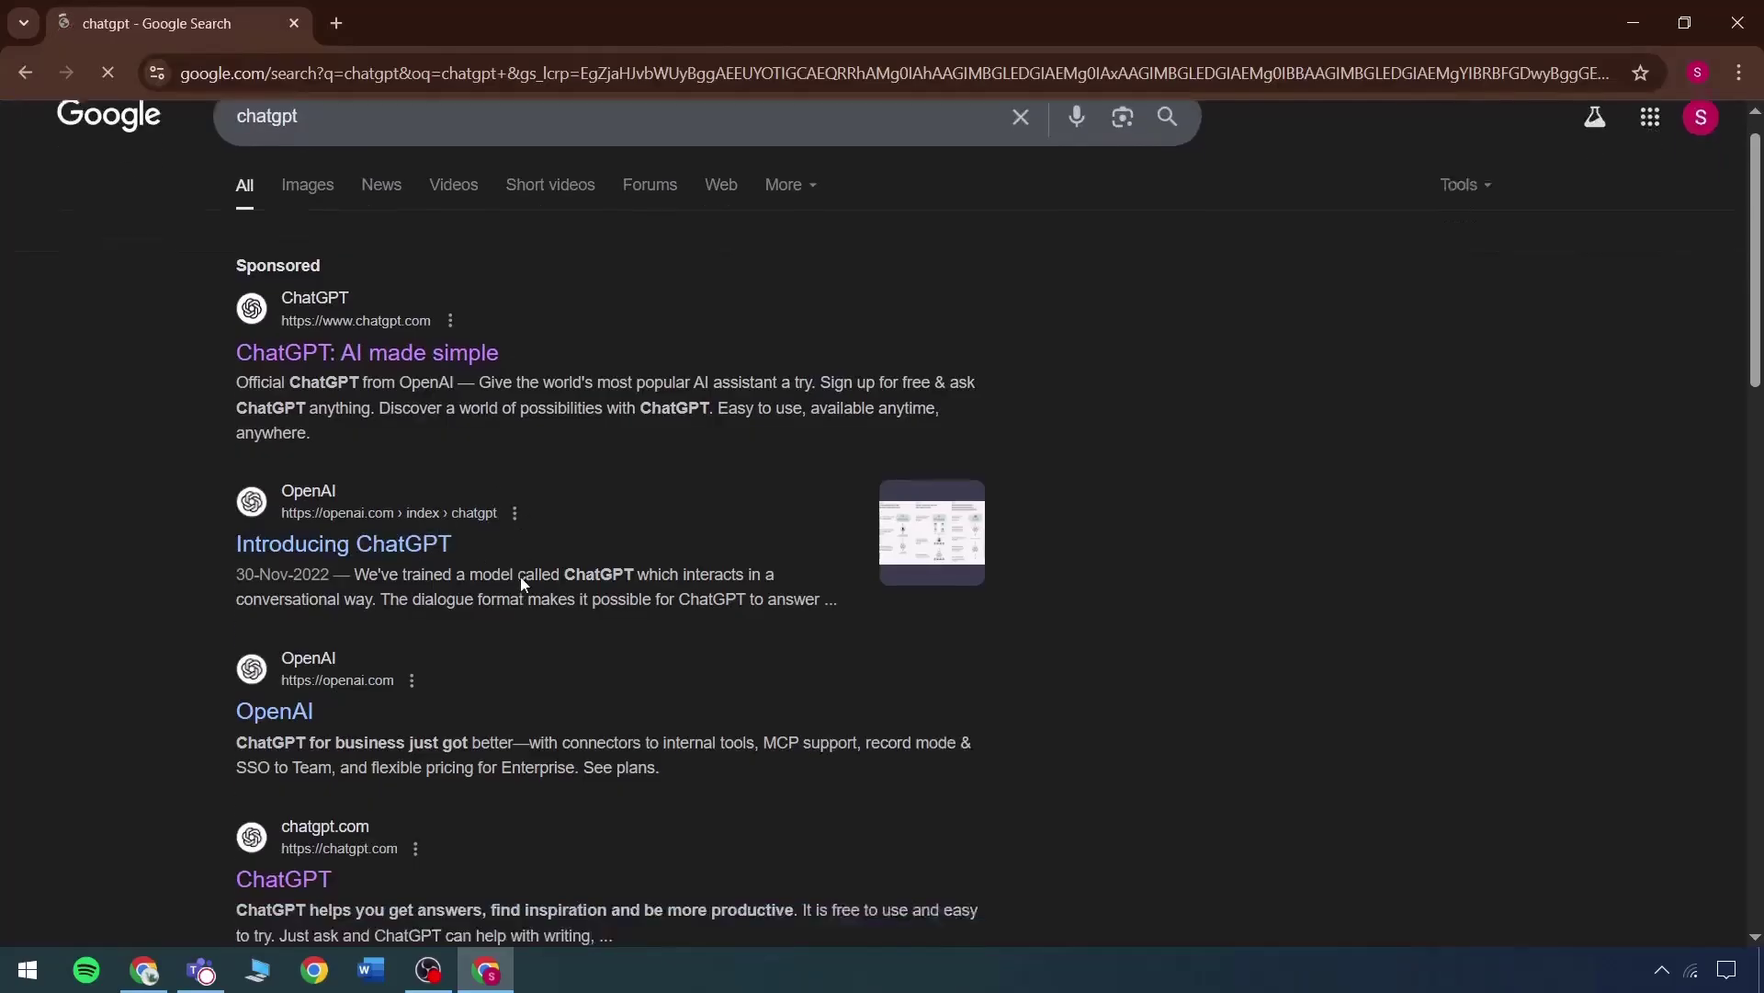
scroll(524, 588, "down", 1)
scroll(501, 678, "down", 1)
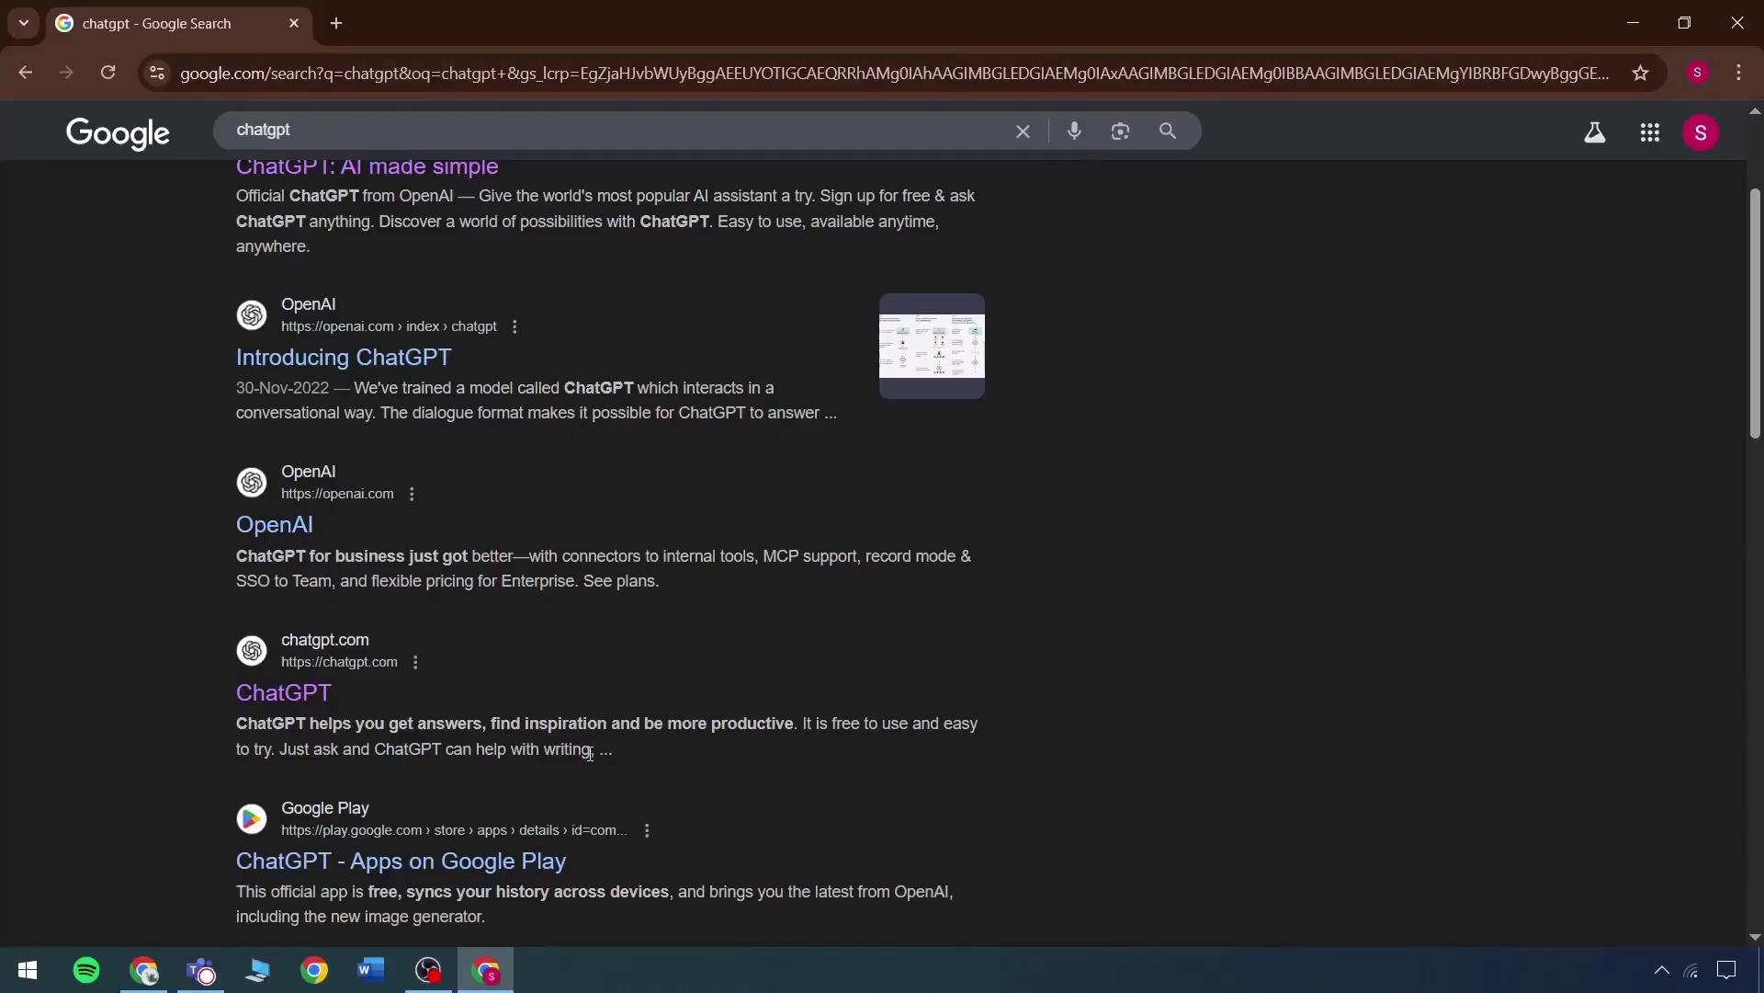
Step: In a new tab, search for the 'google lm notebook' suggestion
left_click(337, 23)
type("LLM")
key("ctrl+a")
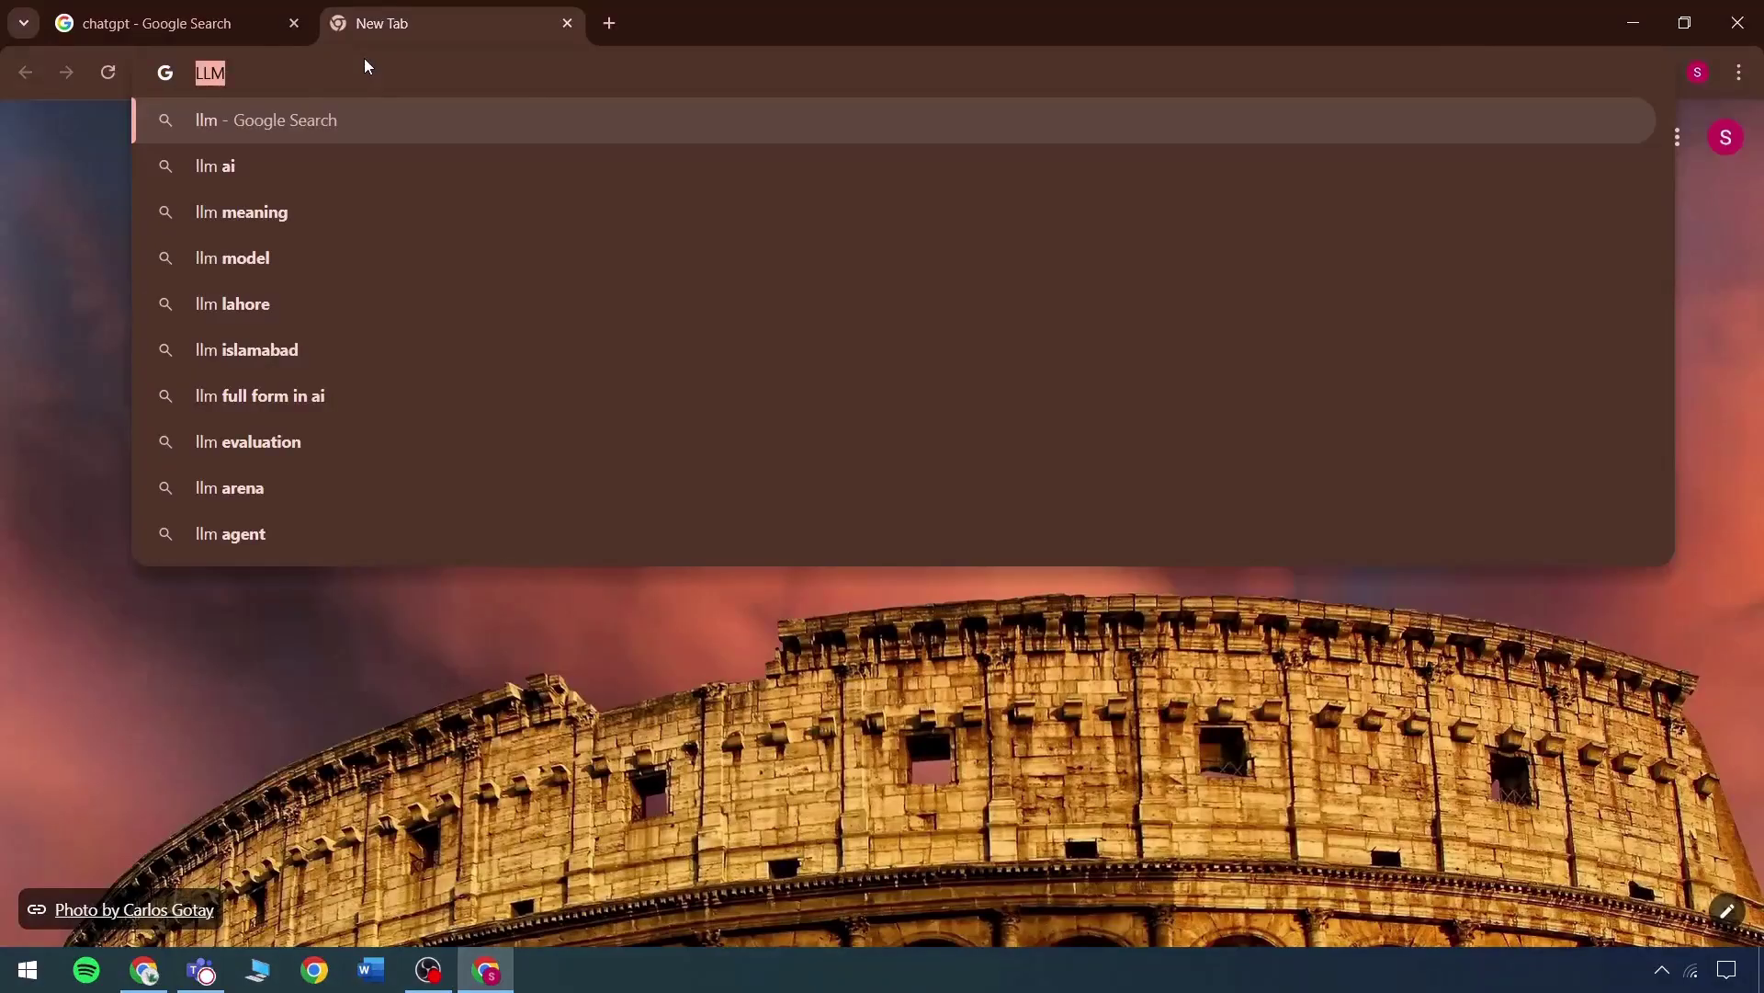
type("Google LM")
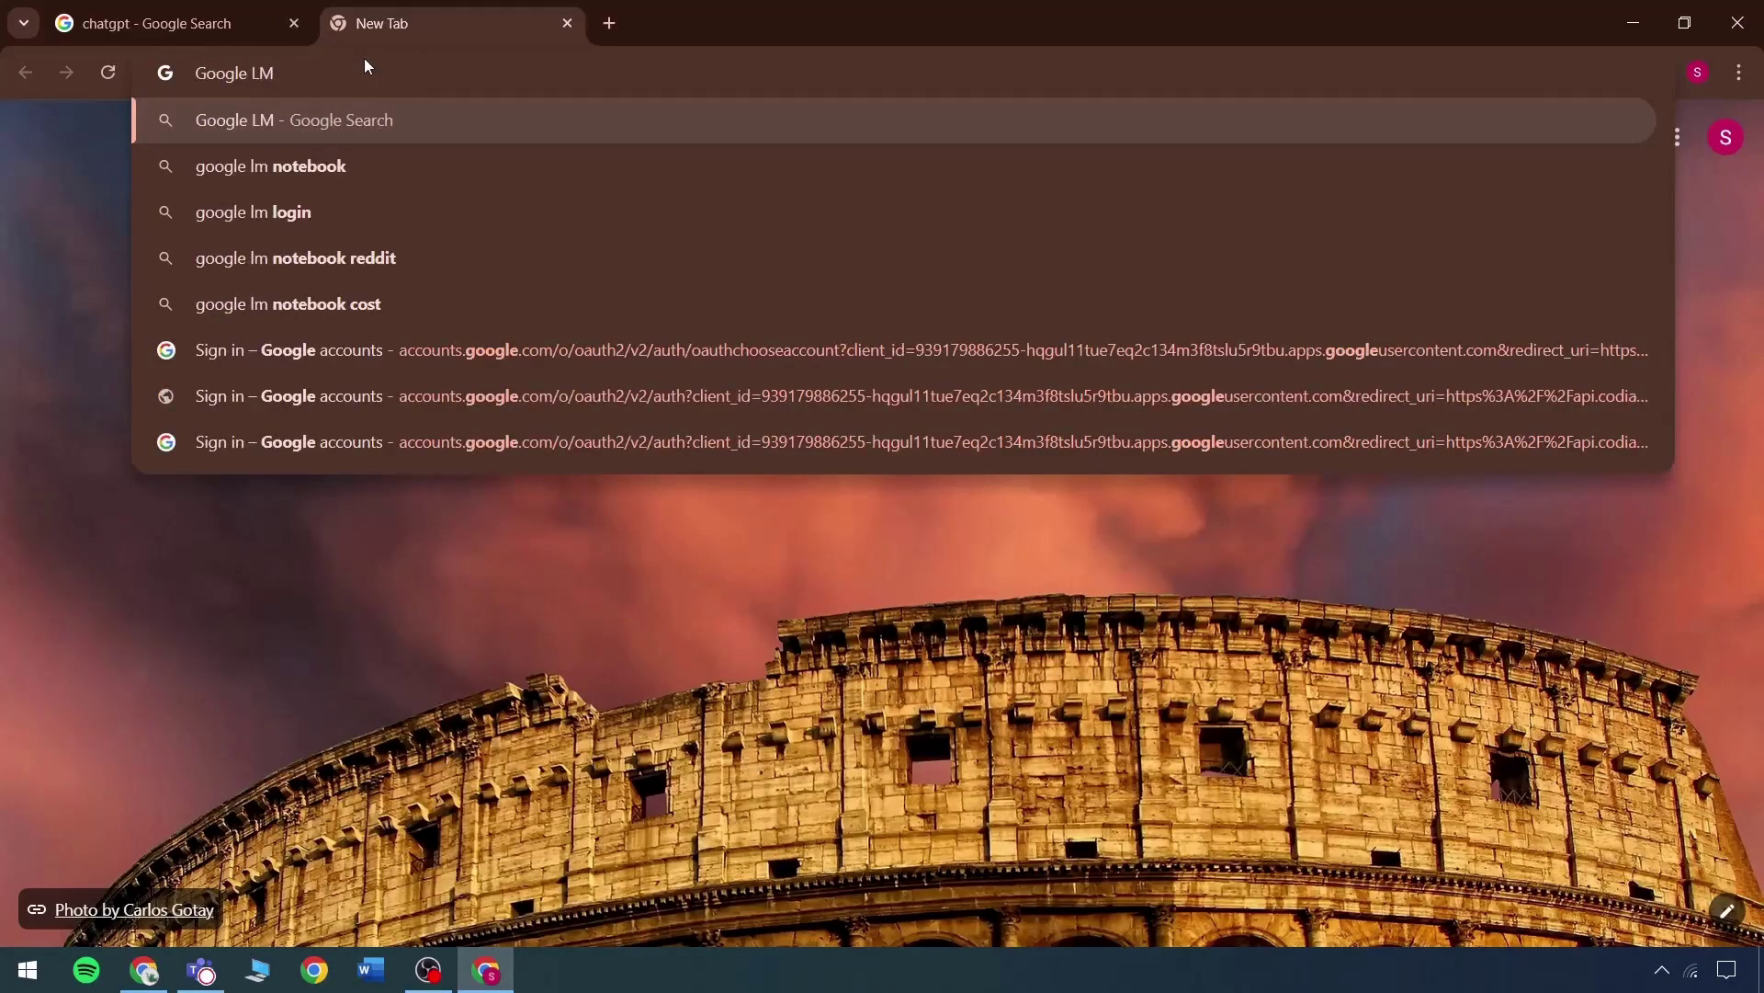
key("Down")
key("Return")
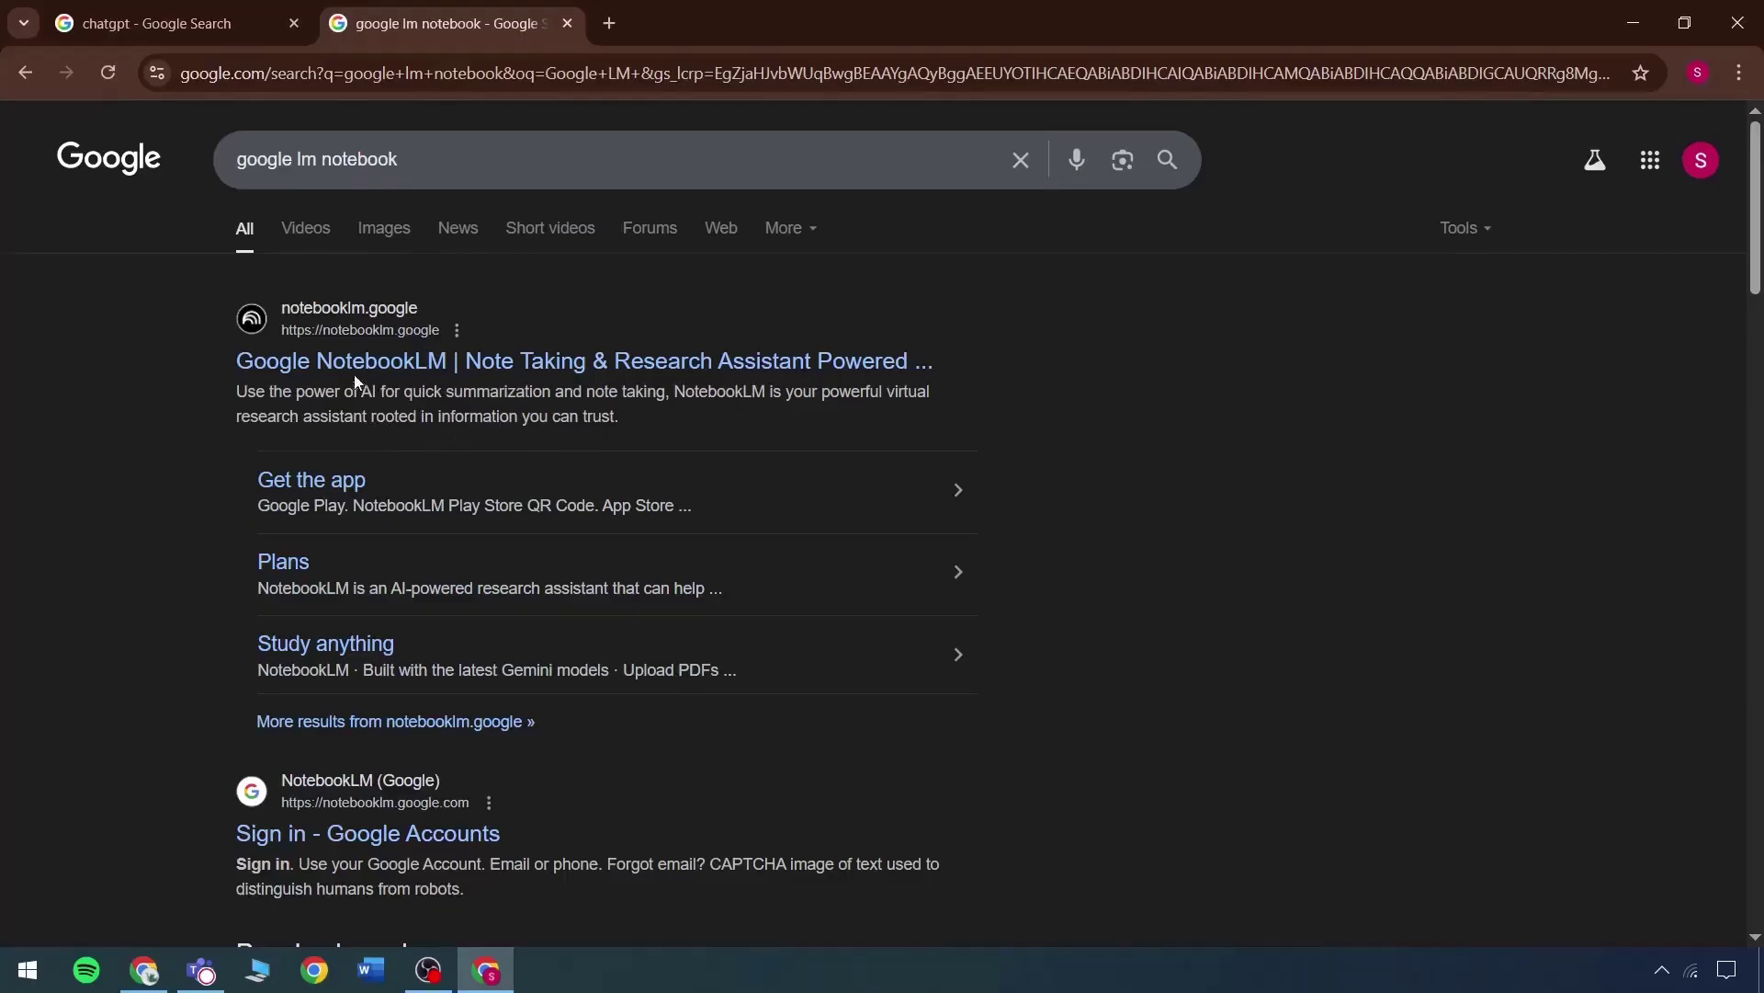
Step: Open the NotebookLM site result, close the chatgpt tab, and select the NotebookLM tagline
left_click(394, 363)
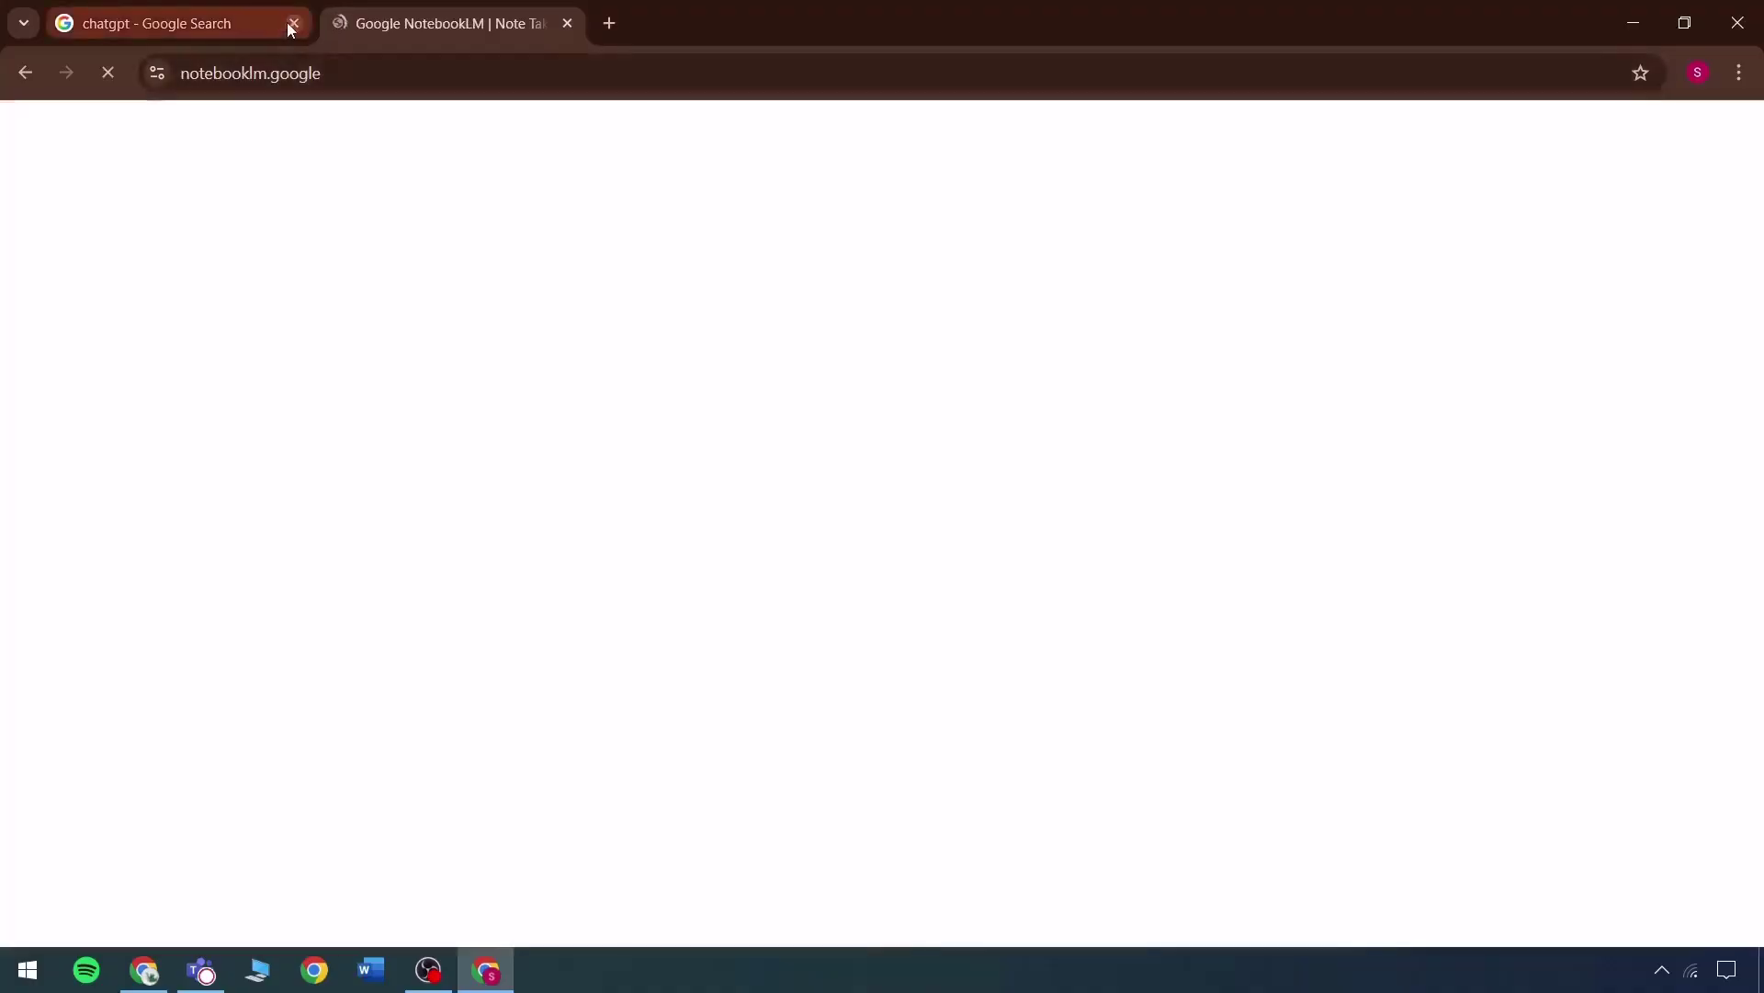
left_click(292, 25)
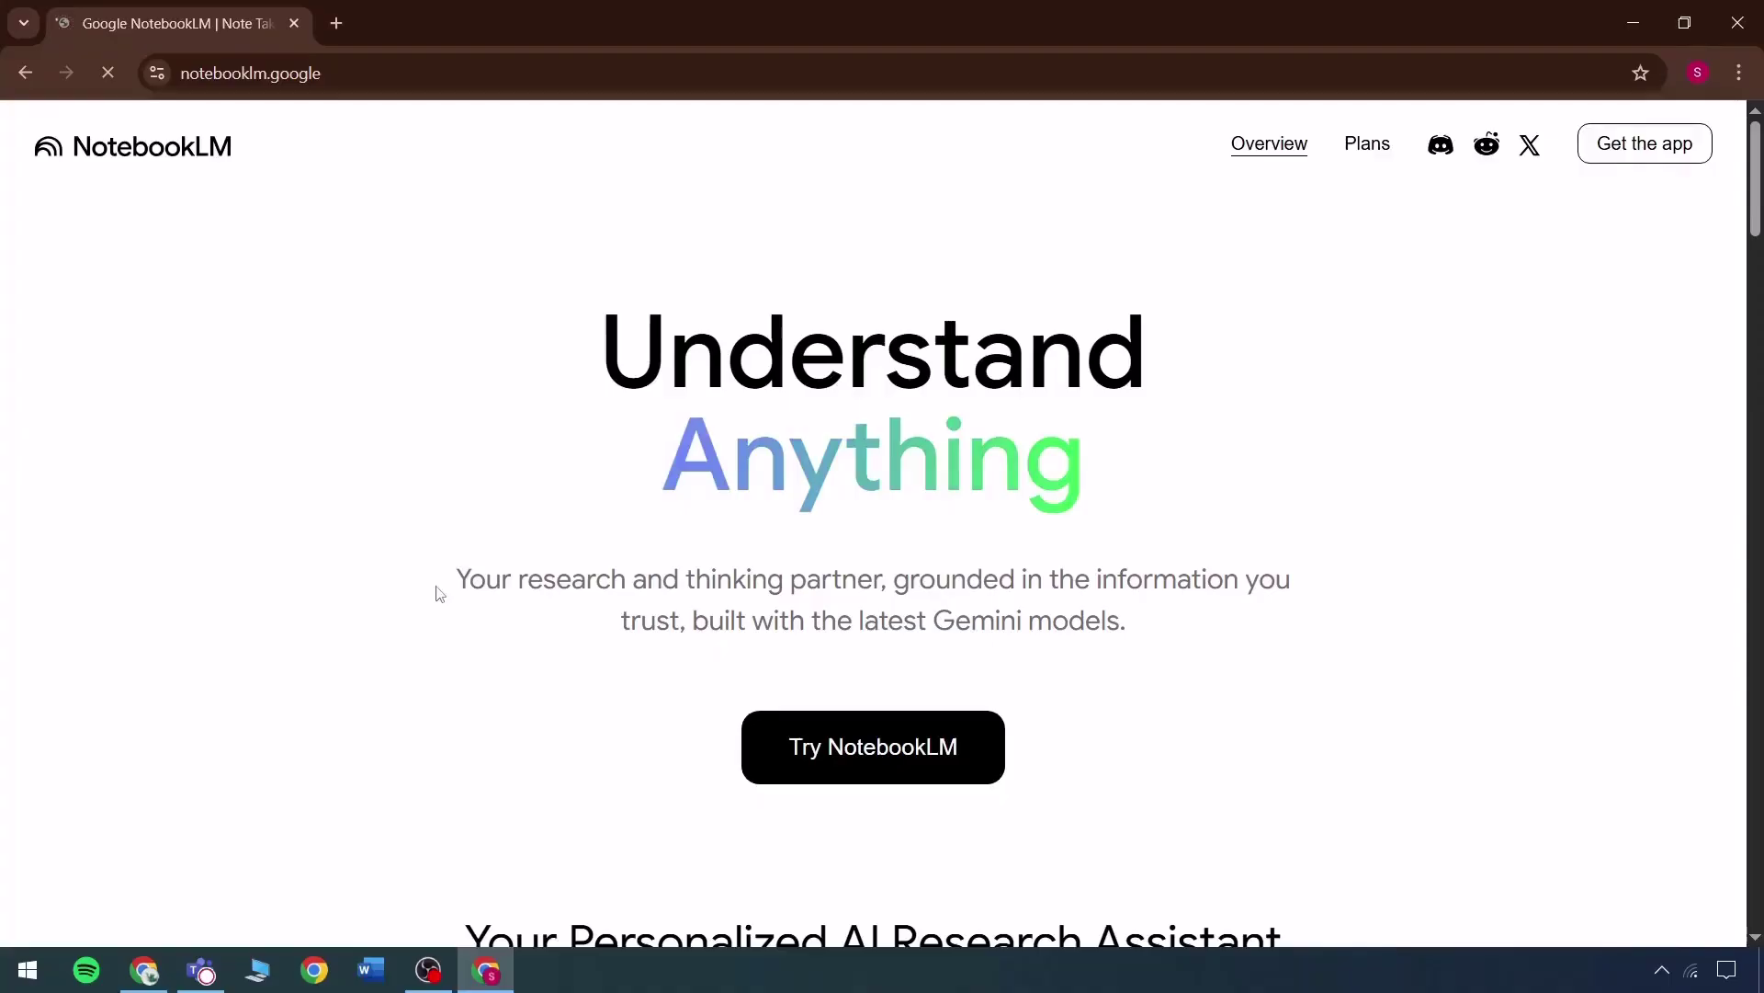
left_click_drag(437, 589, 894, 612)
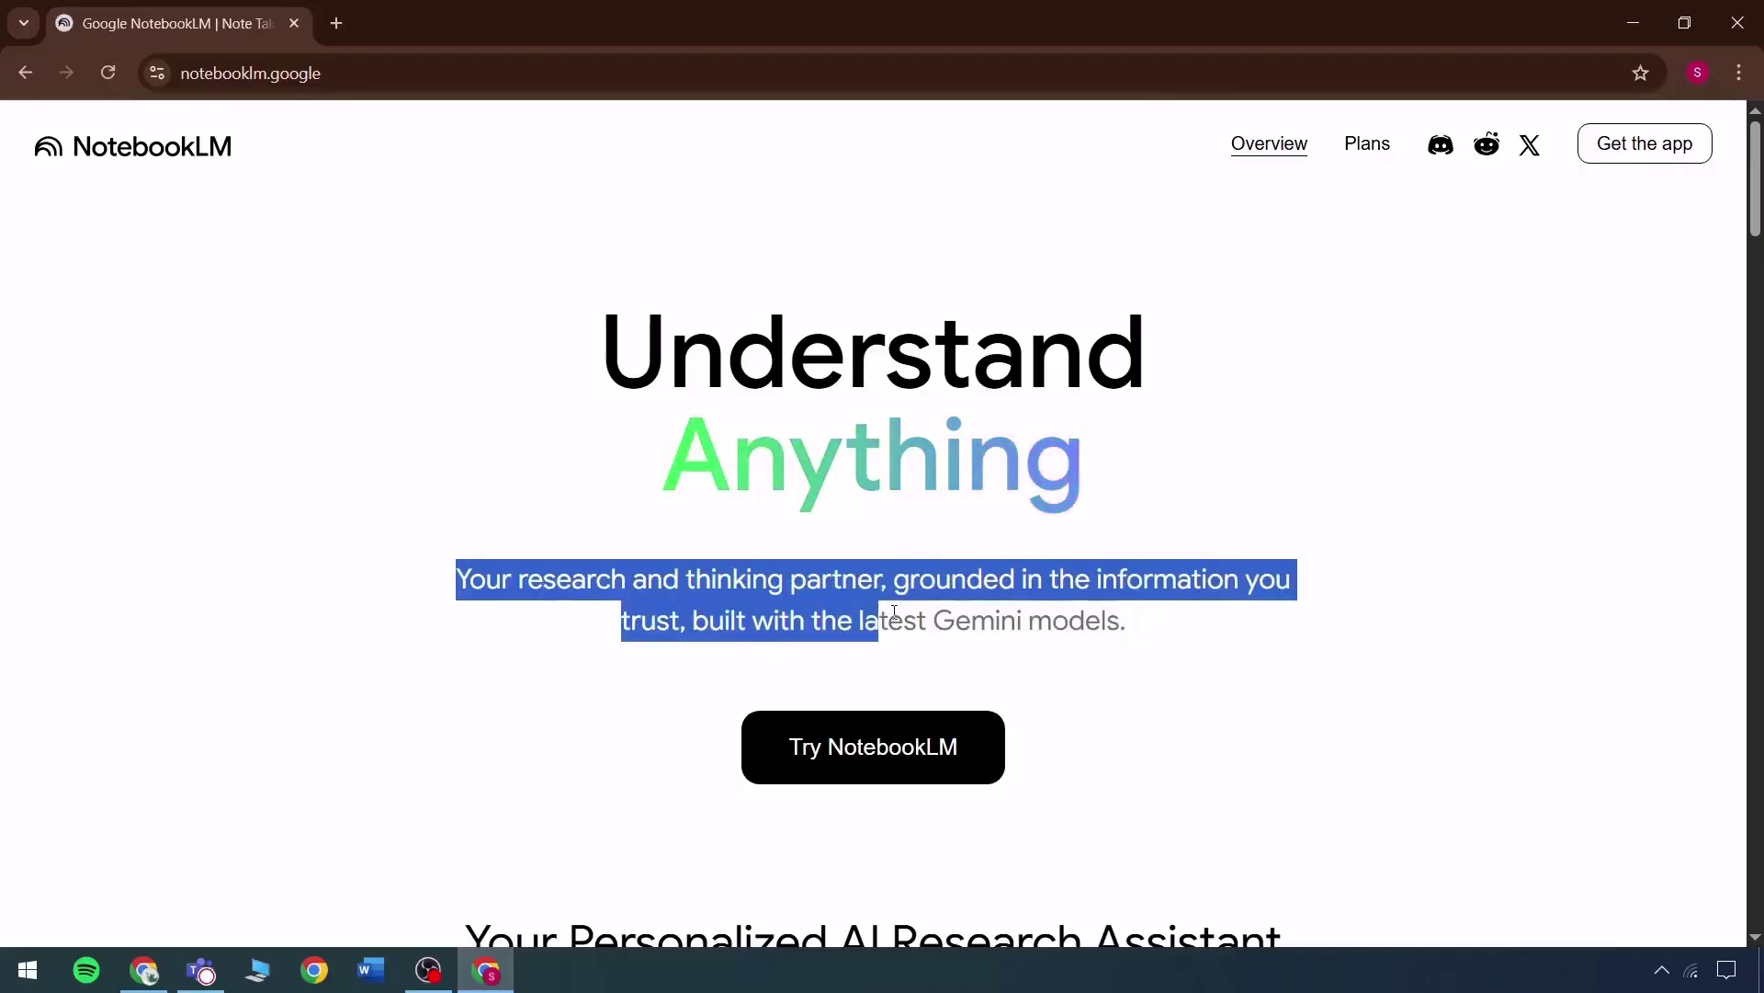
scroll(896, 611, "down", 5)
scroll(896, 612, "up", 5)
Step: Search gemini in a new tab and open the Google Gemini website
left_click(338, 23)
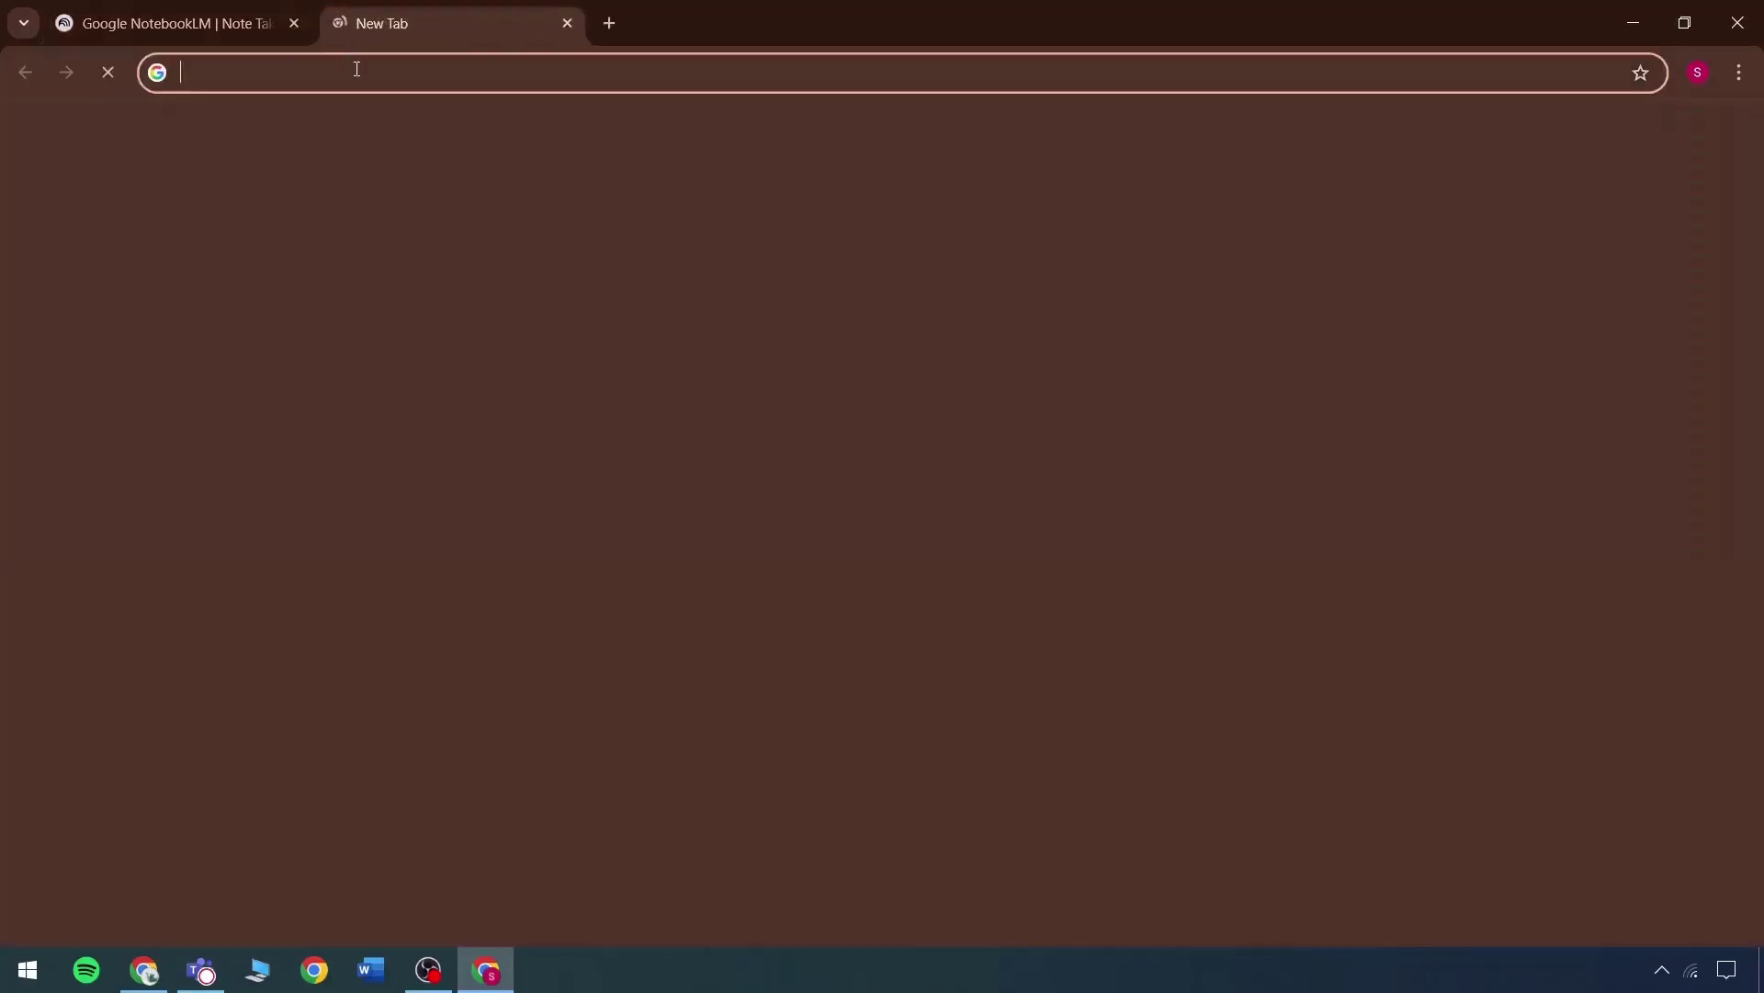
type("gemini")
key("Return")
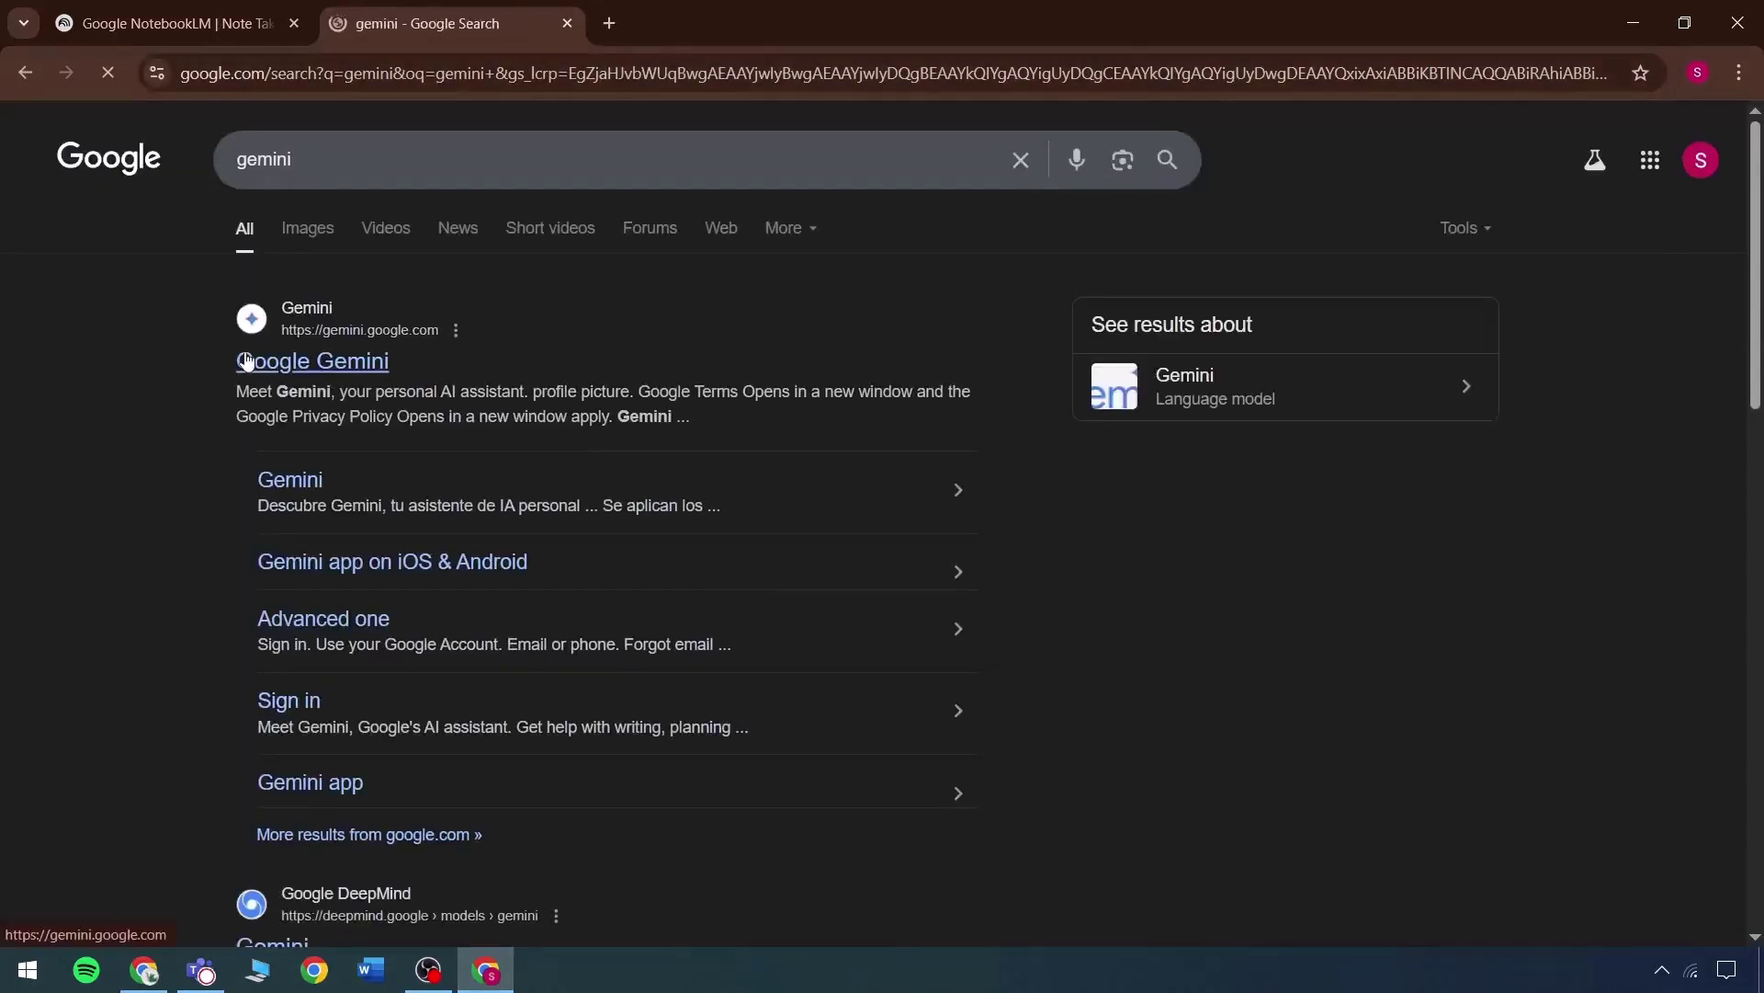
left_click(247, 360)
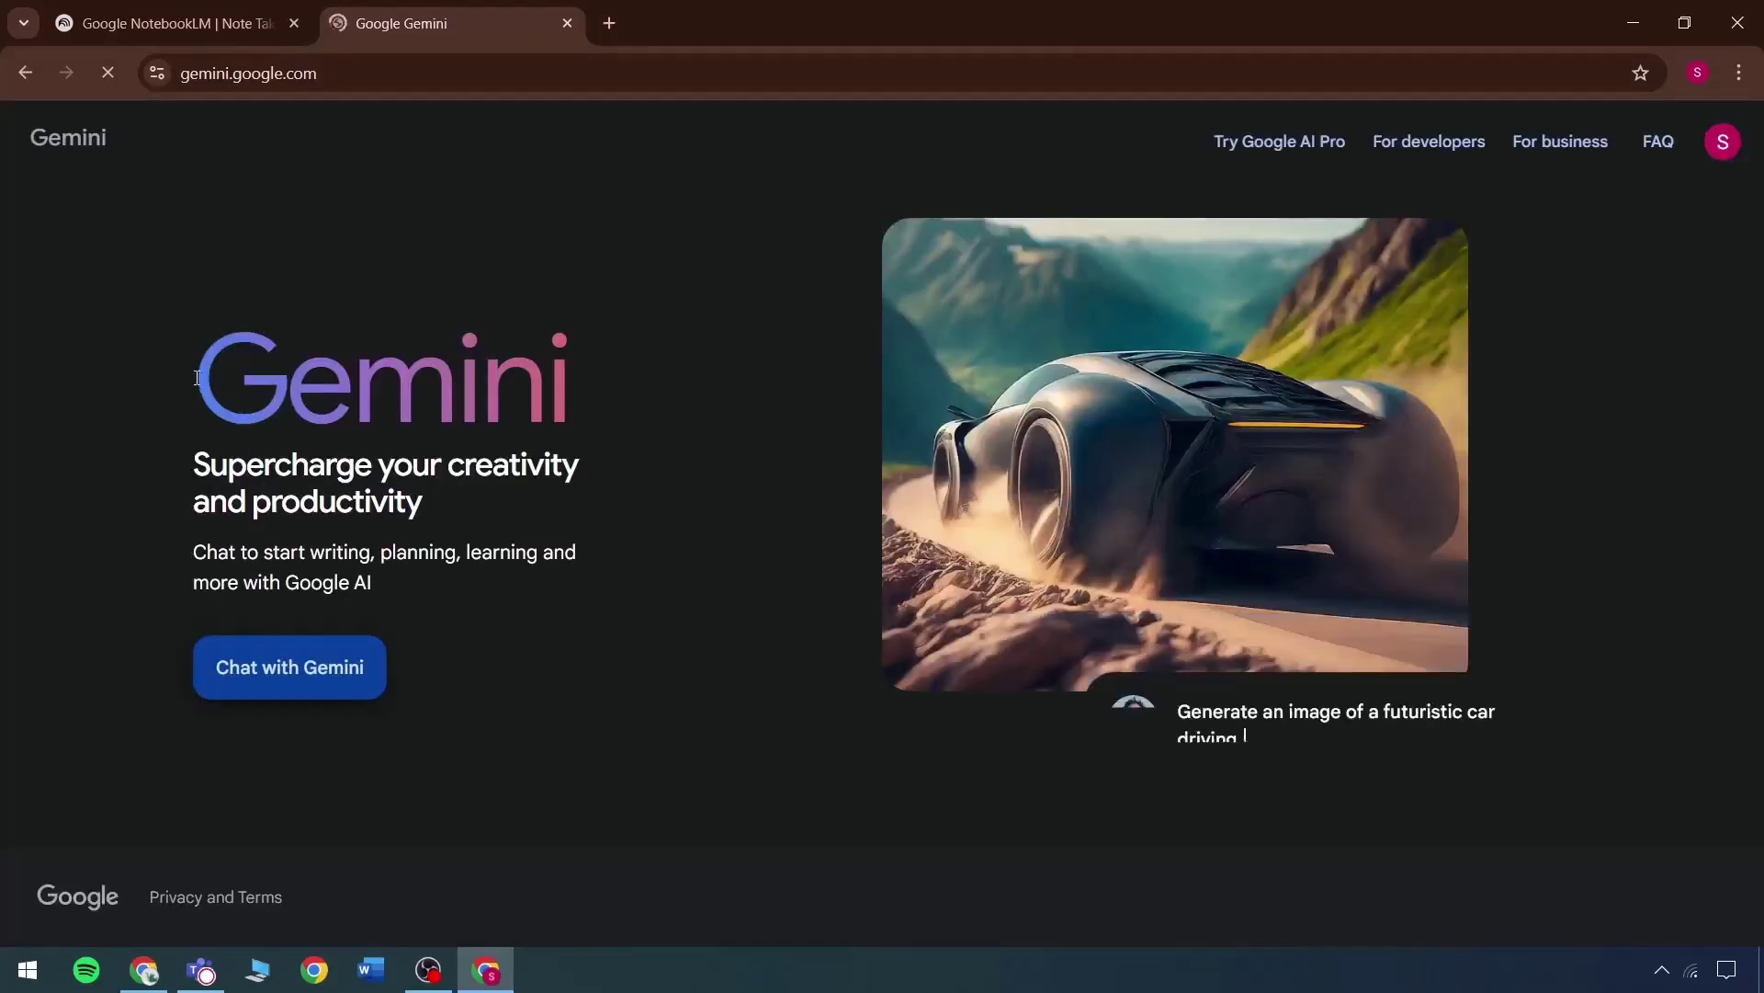
Step: Back on NotebookLM's overview, select and clear the heading and upload description text
left_click(202, 23)
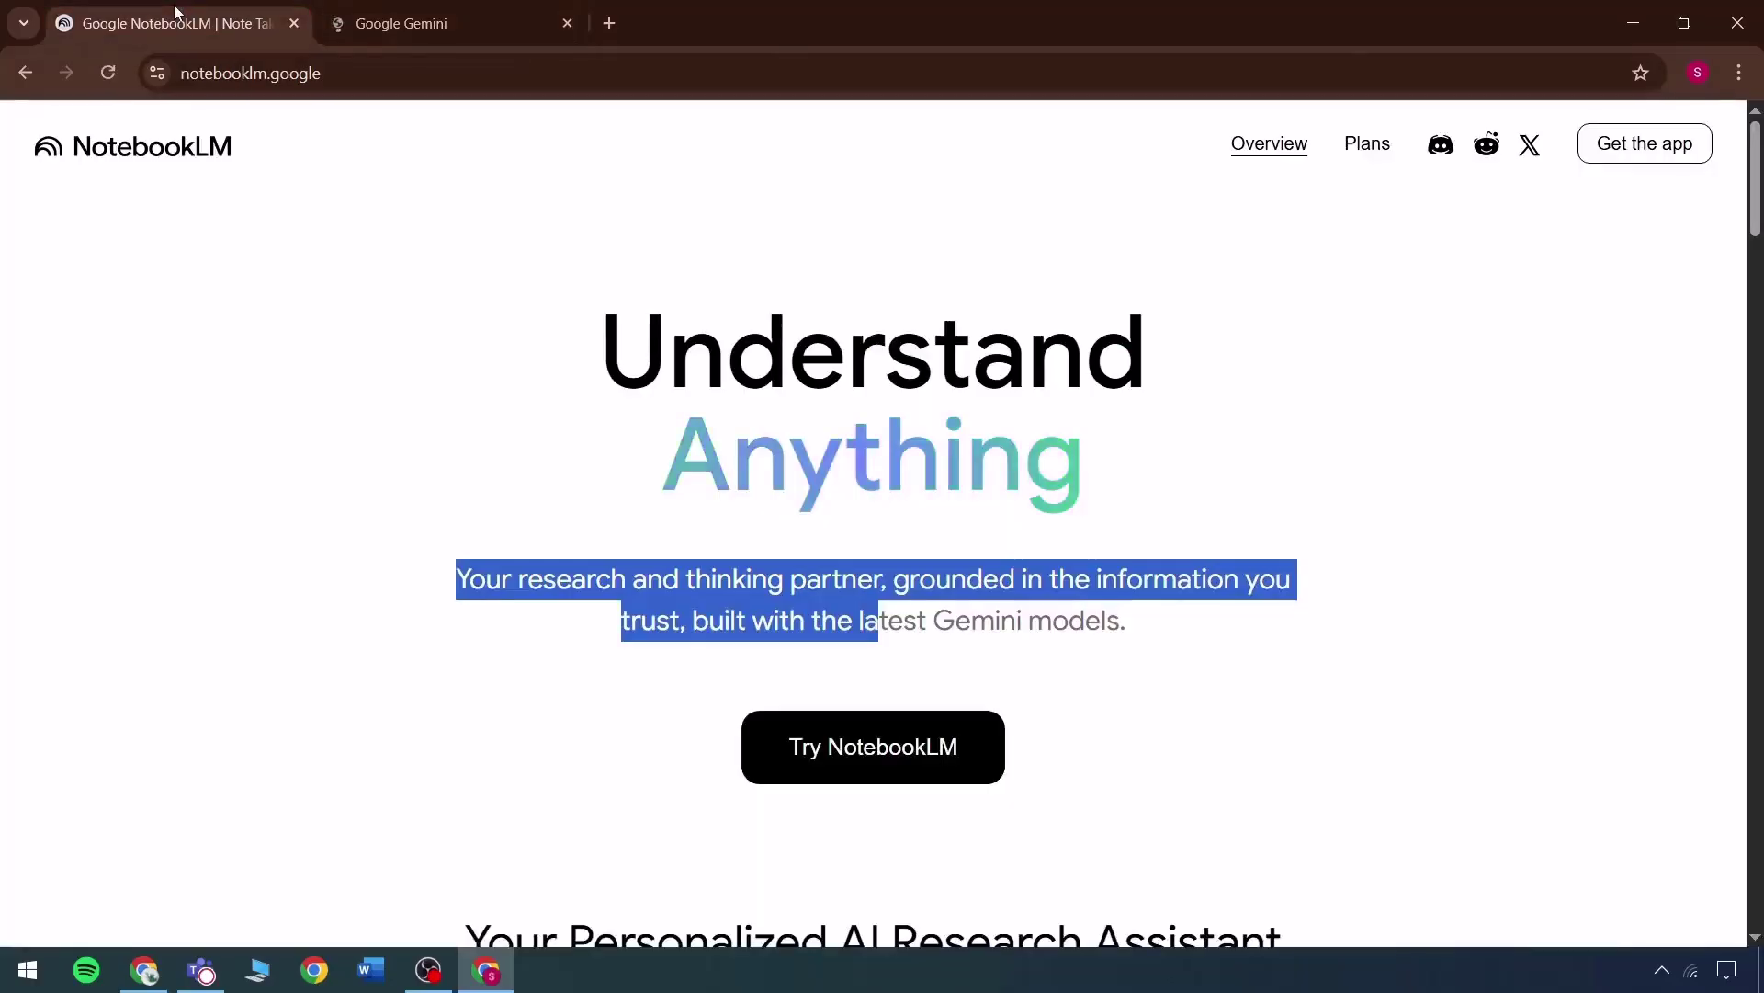
left_click(834, 563)
scroll(833, 562, "down", 8)
scroll(781, 557, "up", 1)
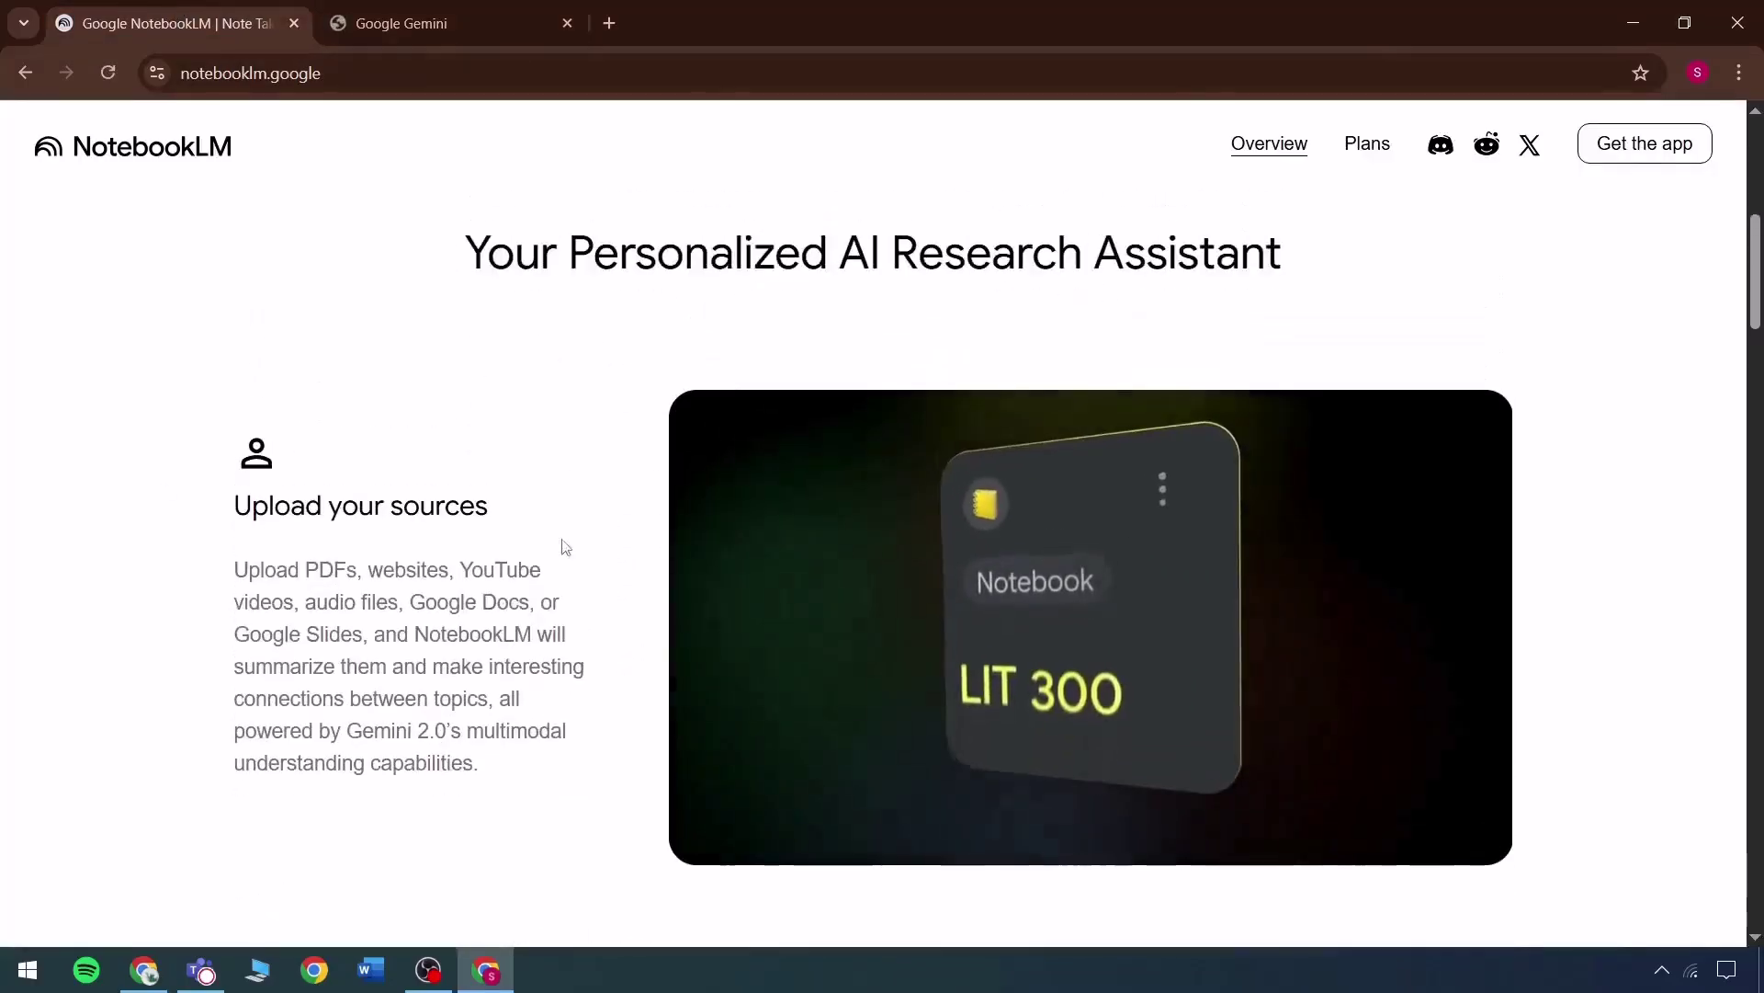
left_click_drag(138, 532, 515, 524)
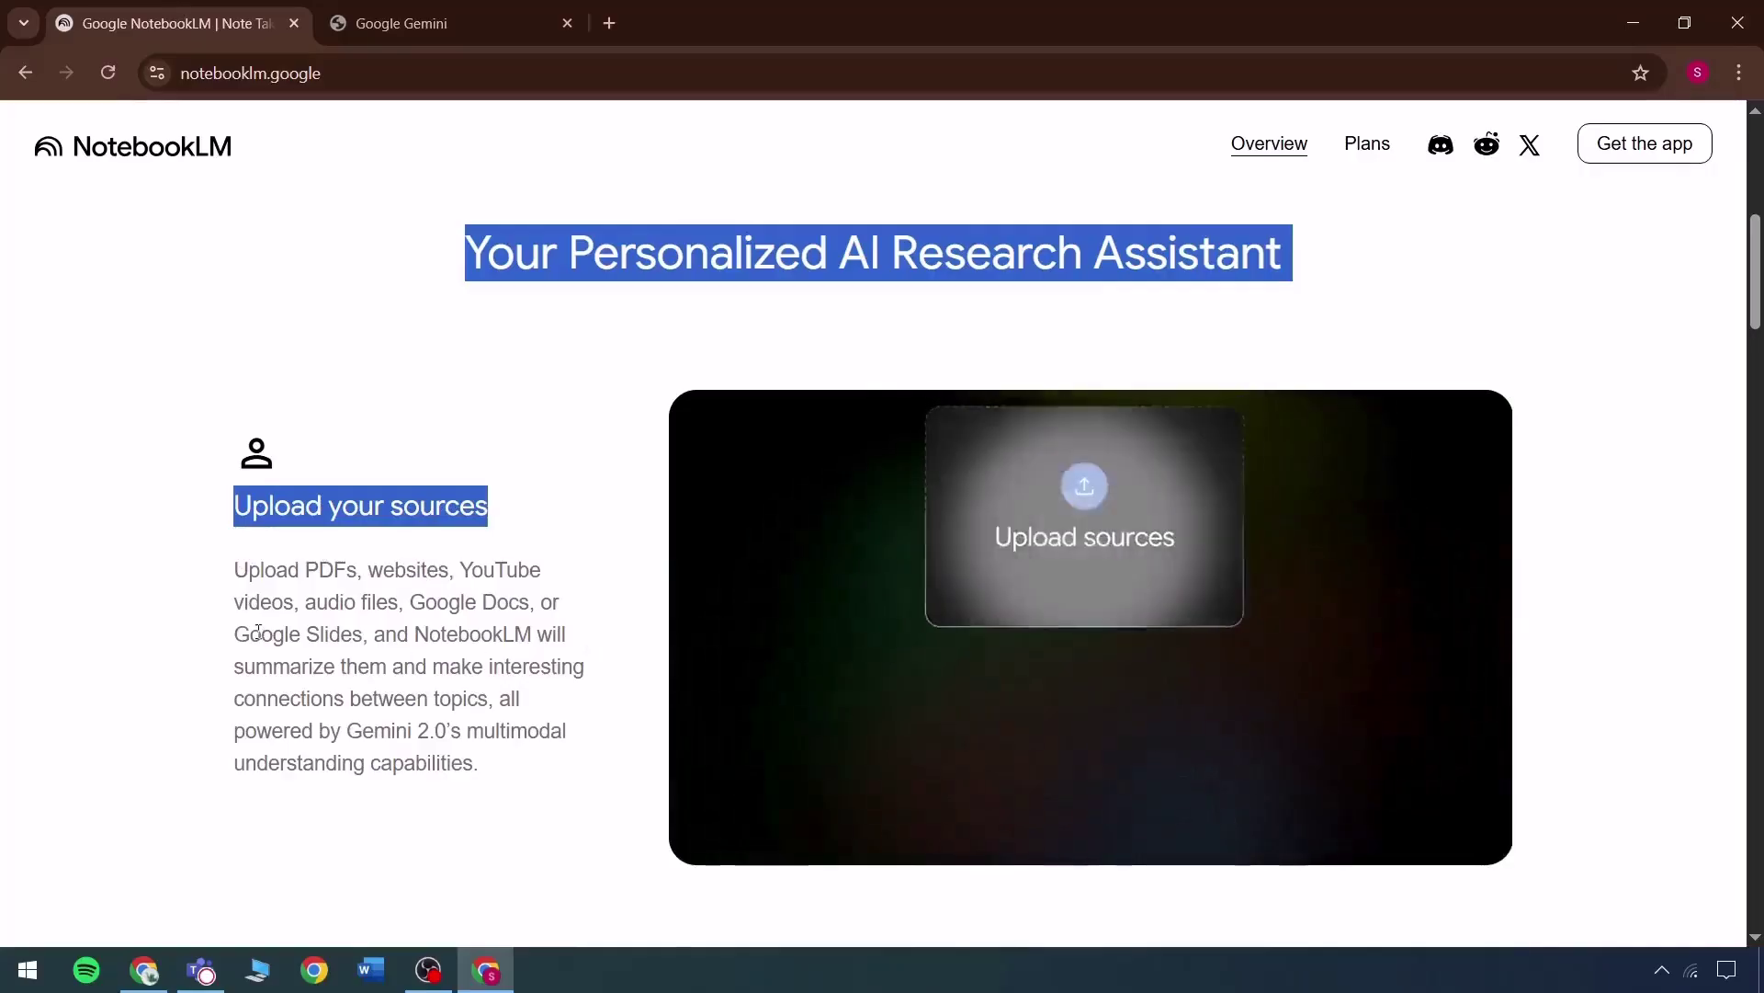
left_click(464, 629)
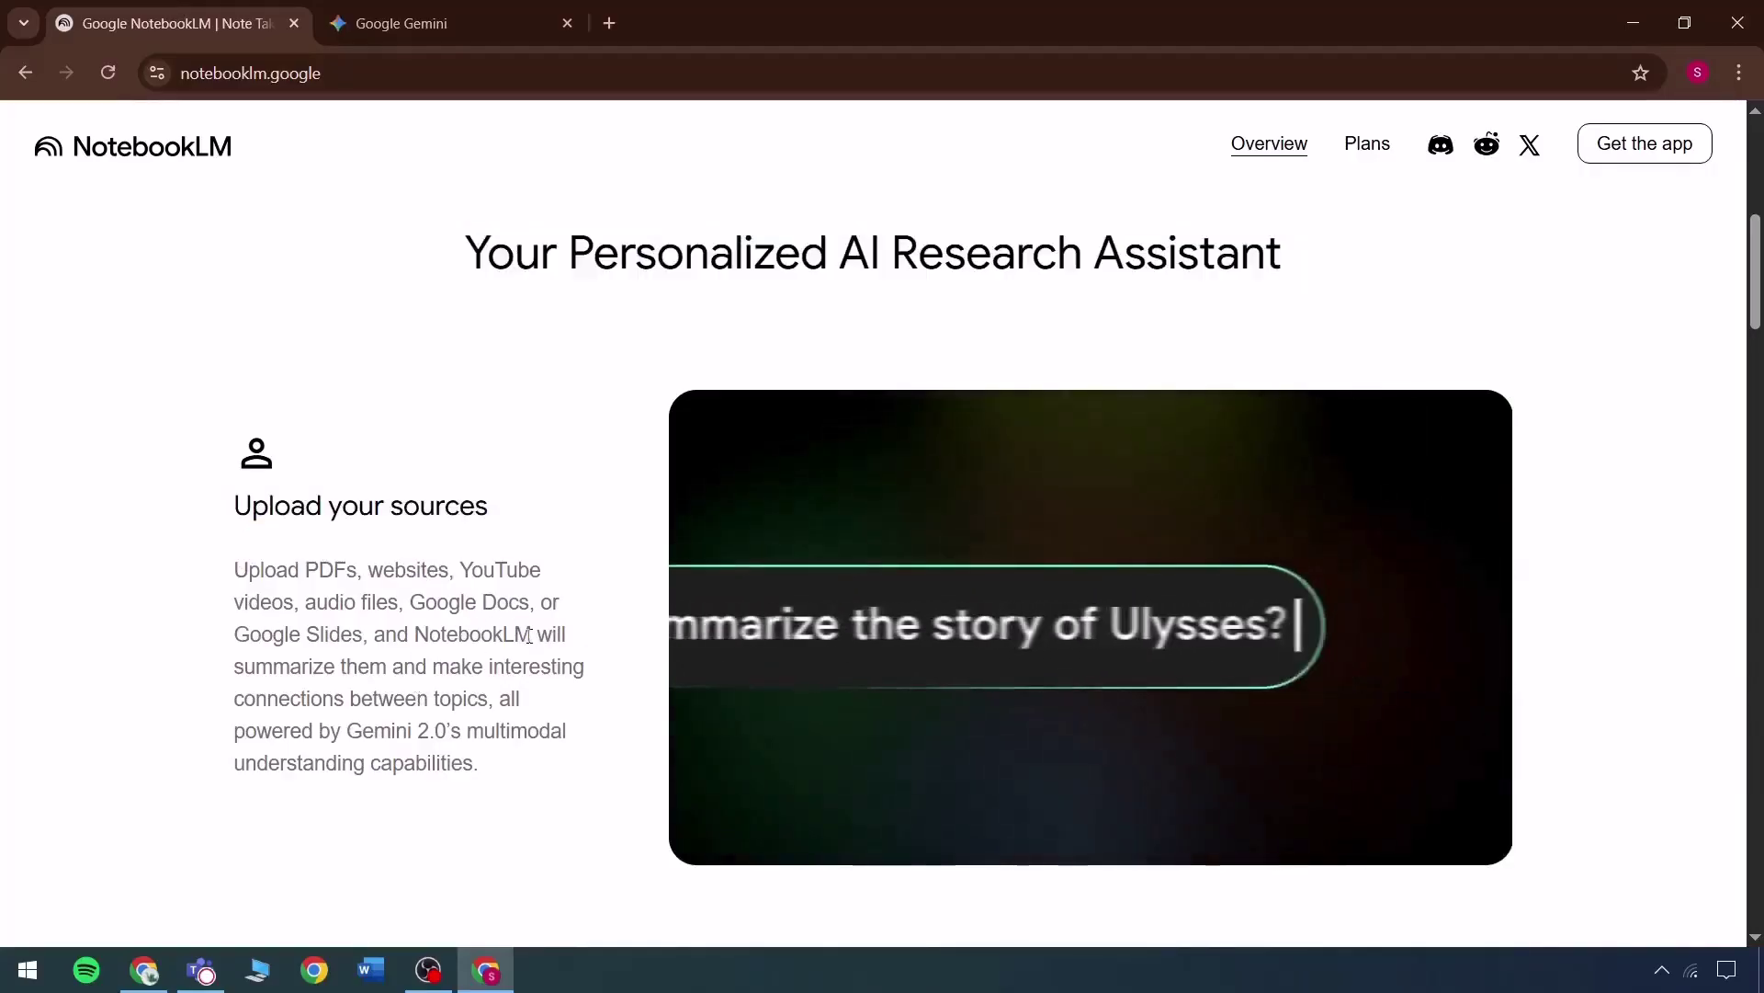
left_click_drag(531, 635, 209, 563)
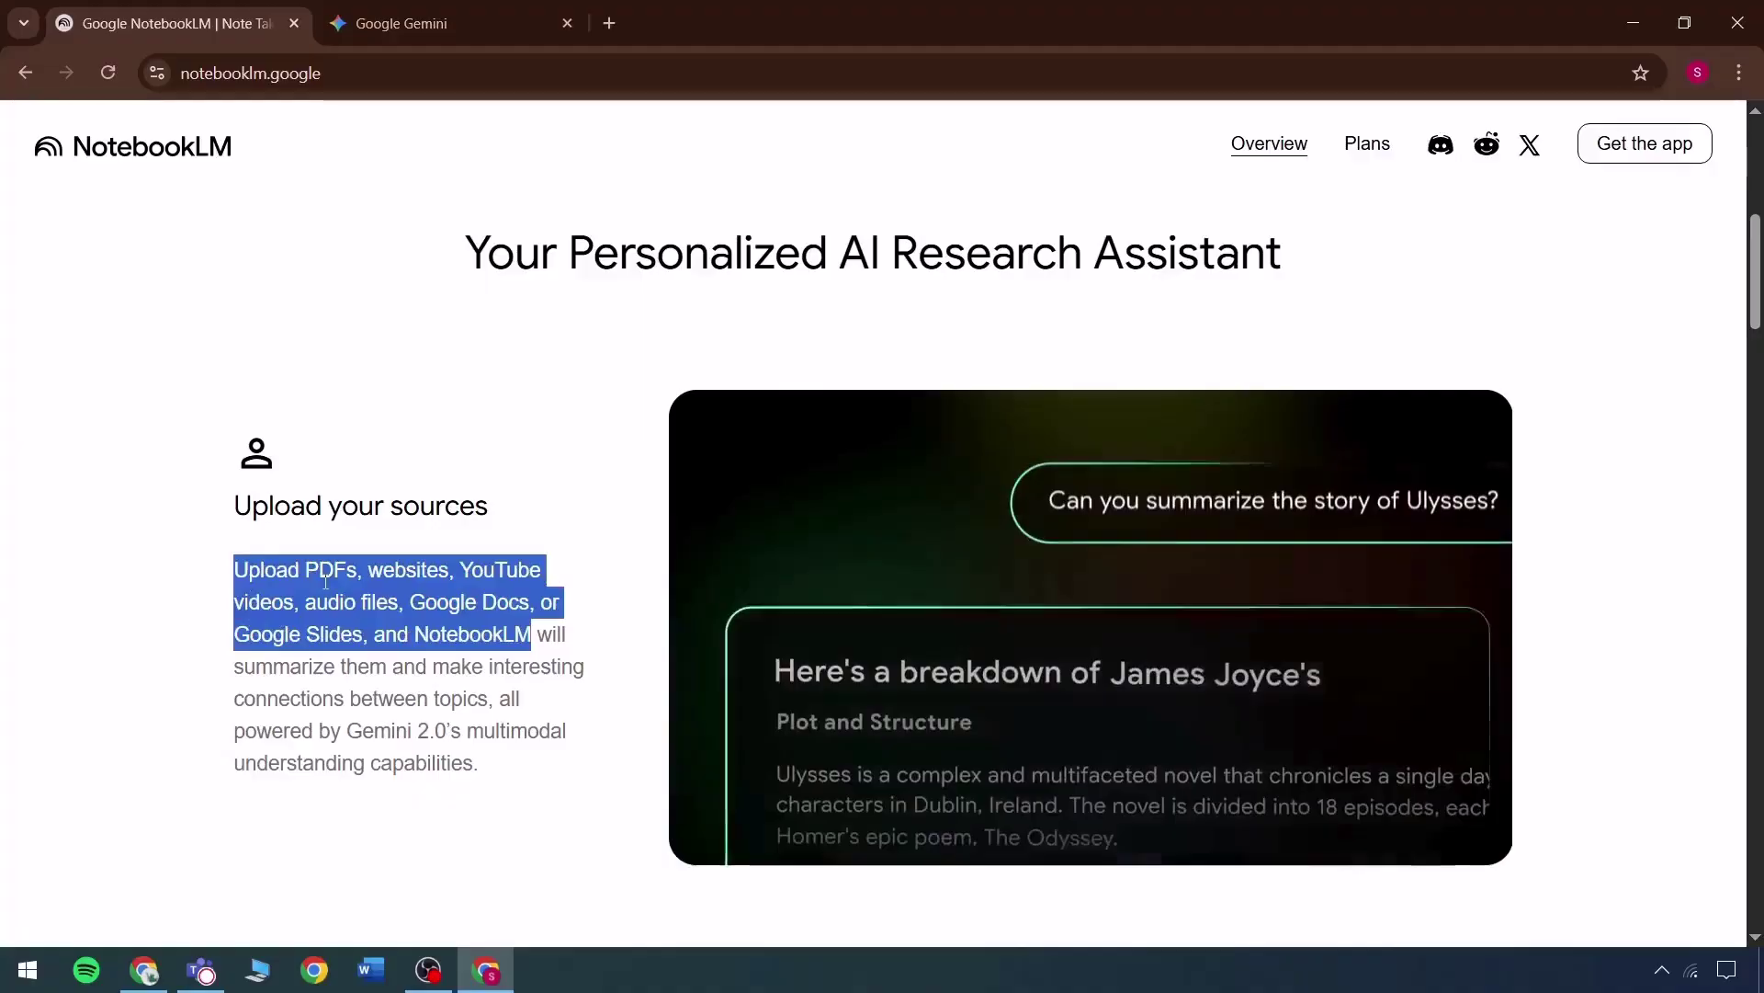
left_click(325, 582)
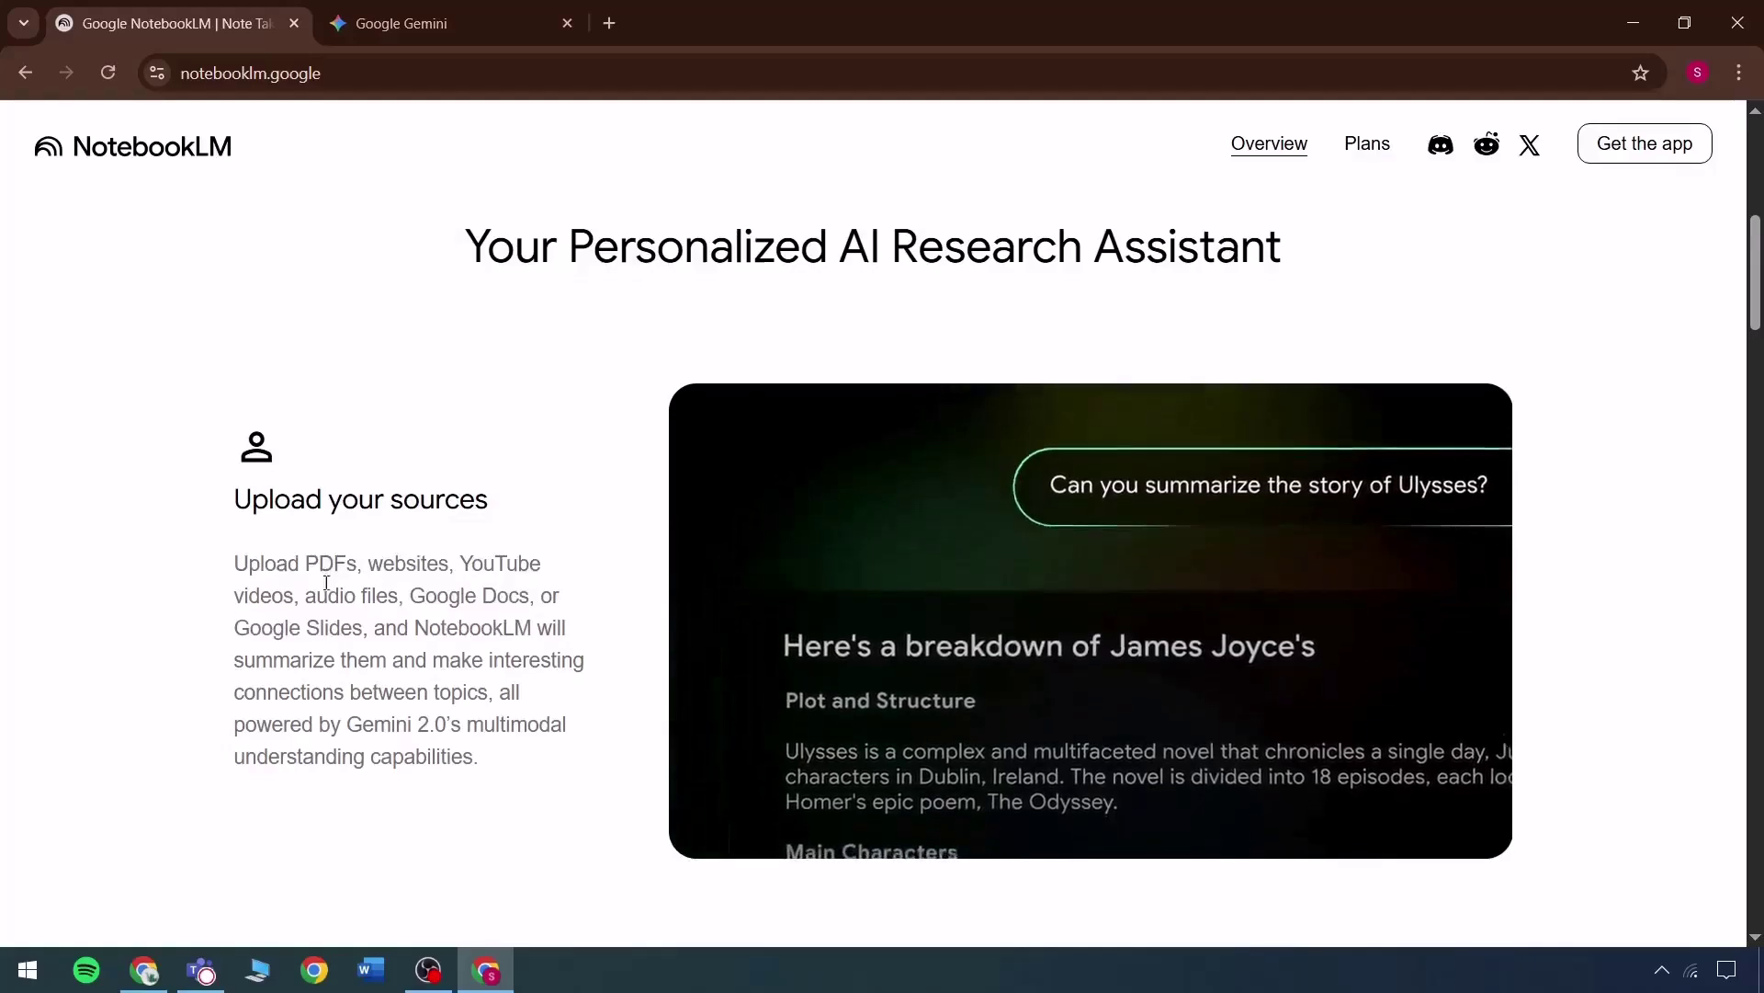
Step: Read down through the Instant insights, See the source and privacy headlines
scroll(327, 582, "down", 5)
left_click_drag(230, 421, 425, 403)
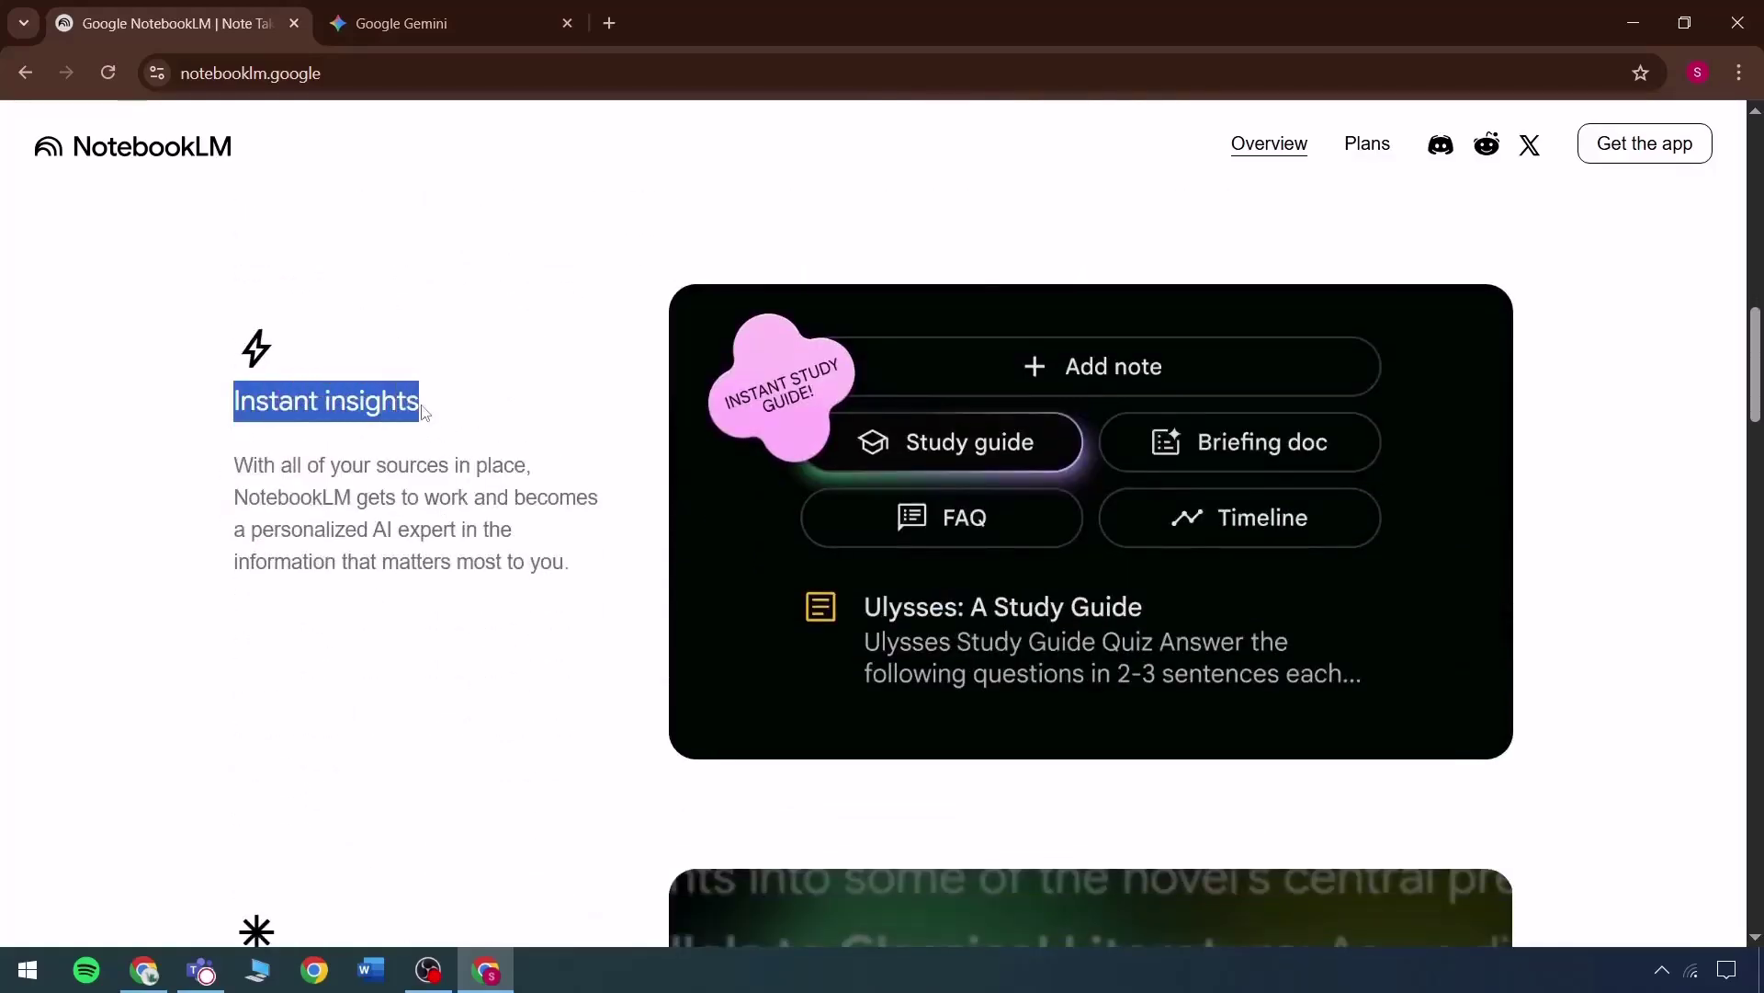
left_click(426, 411)
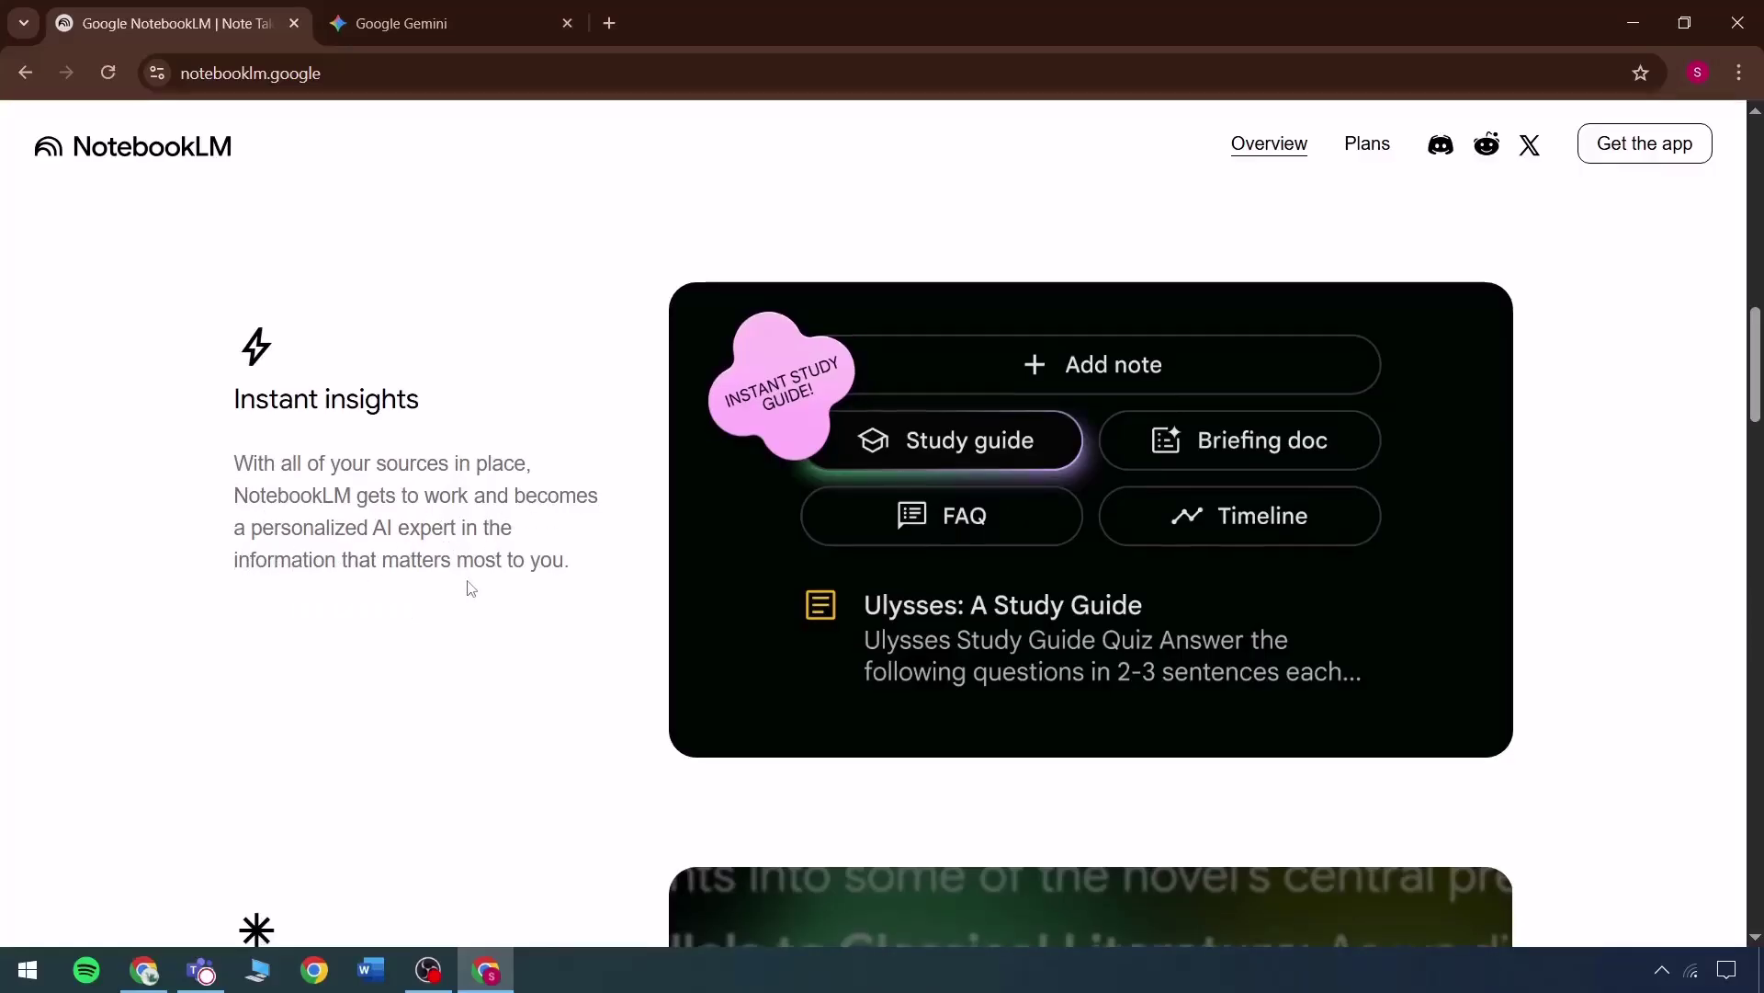
scroll(465, 584, "down", 5)
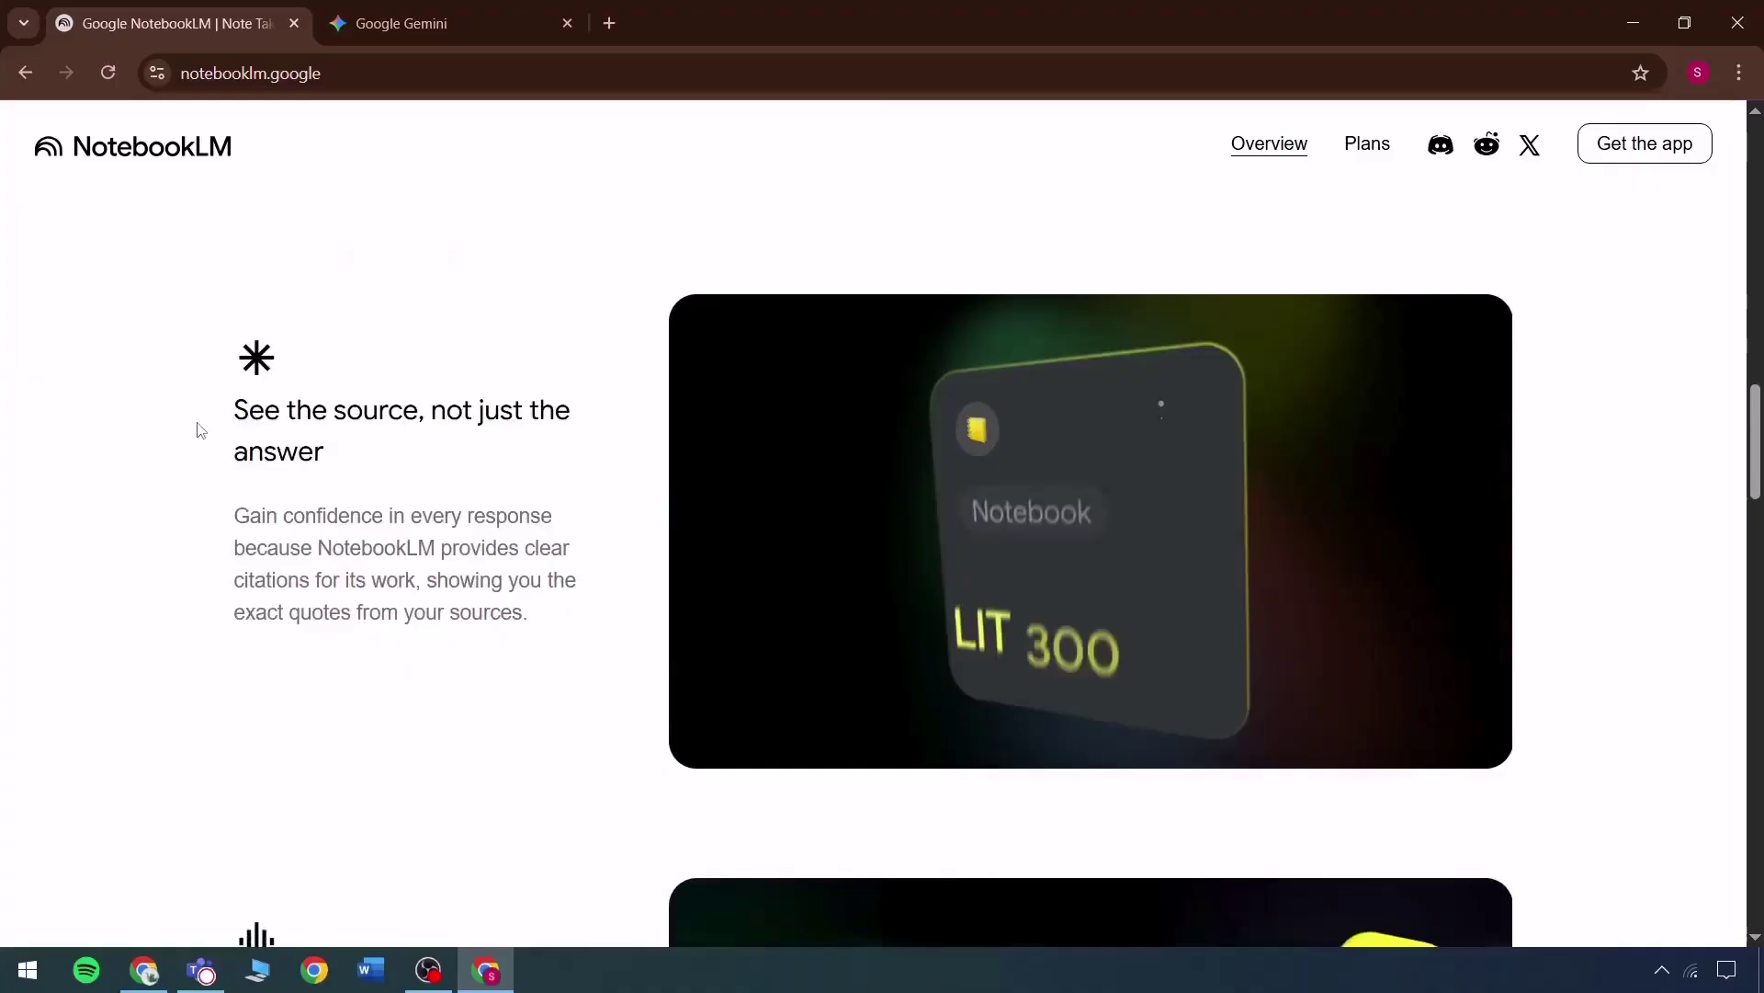
left_click_drag(201, 429, 347, 453)
left_click(395, 470)
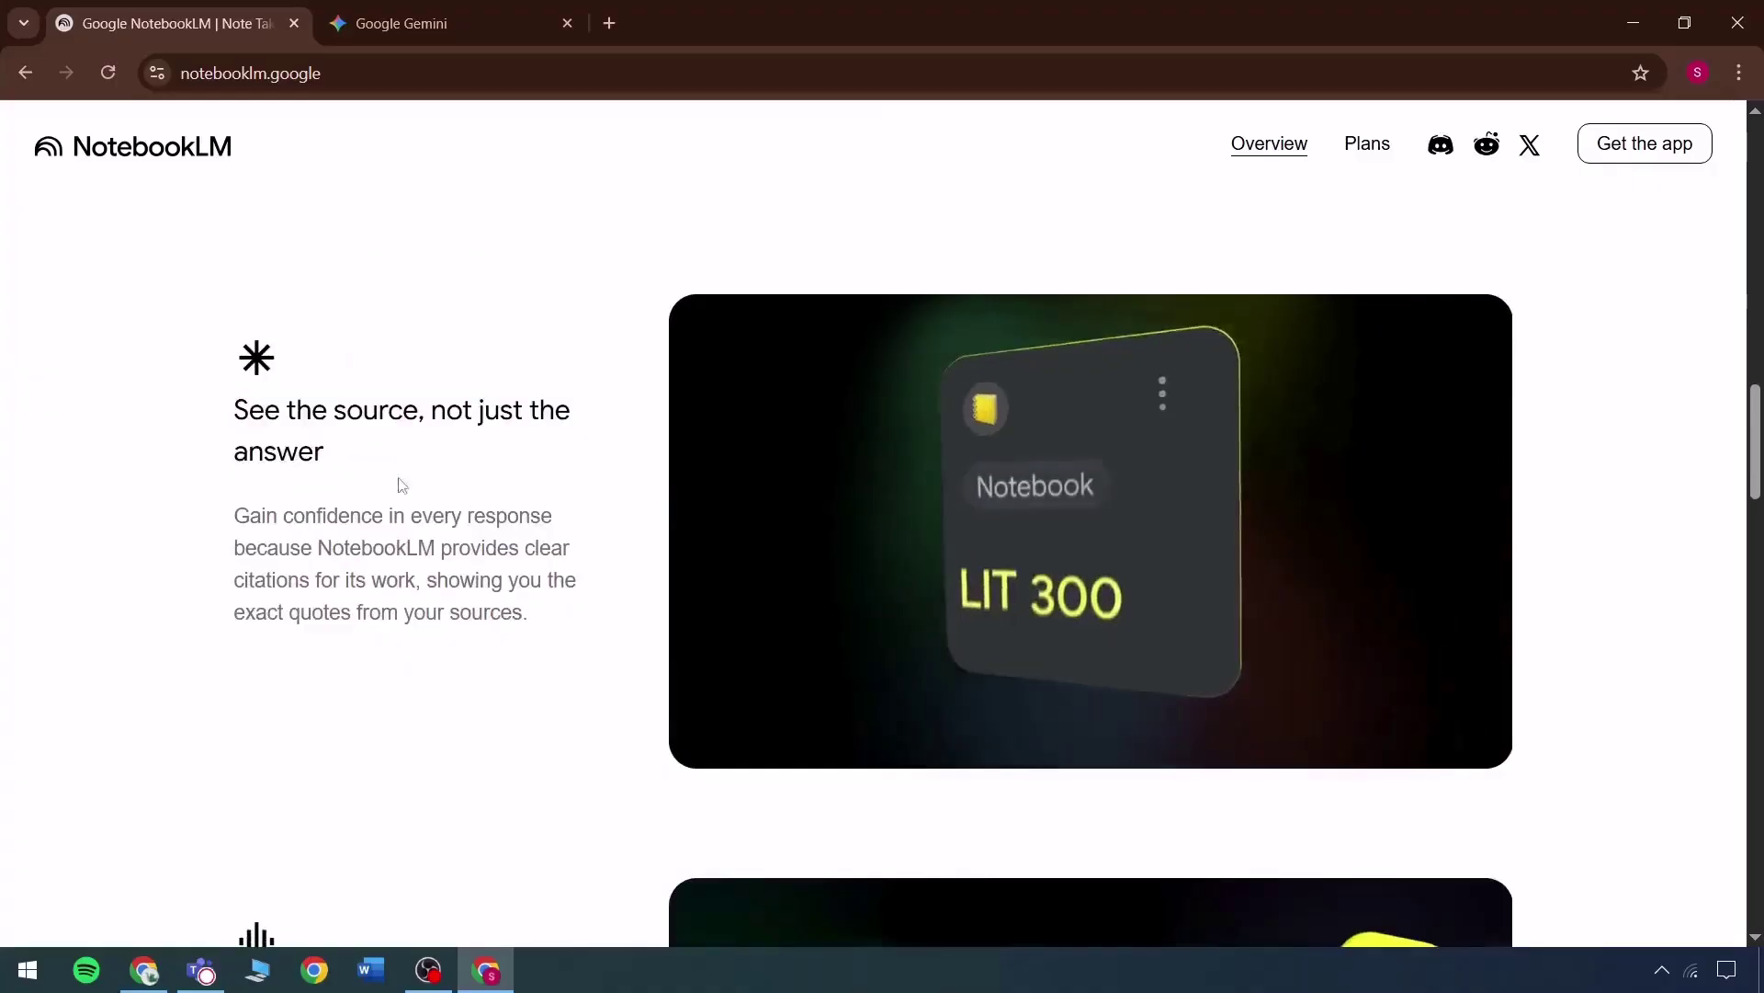
scroll(354, 464, "down", 8)
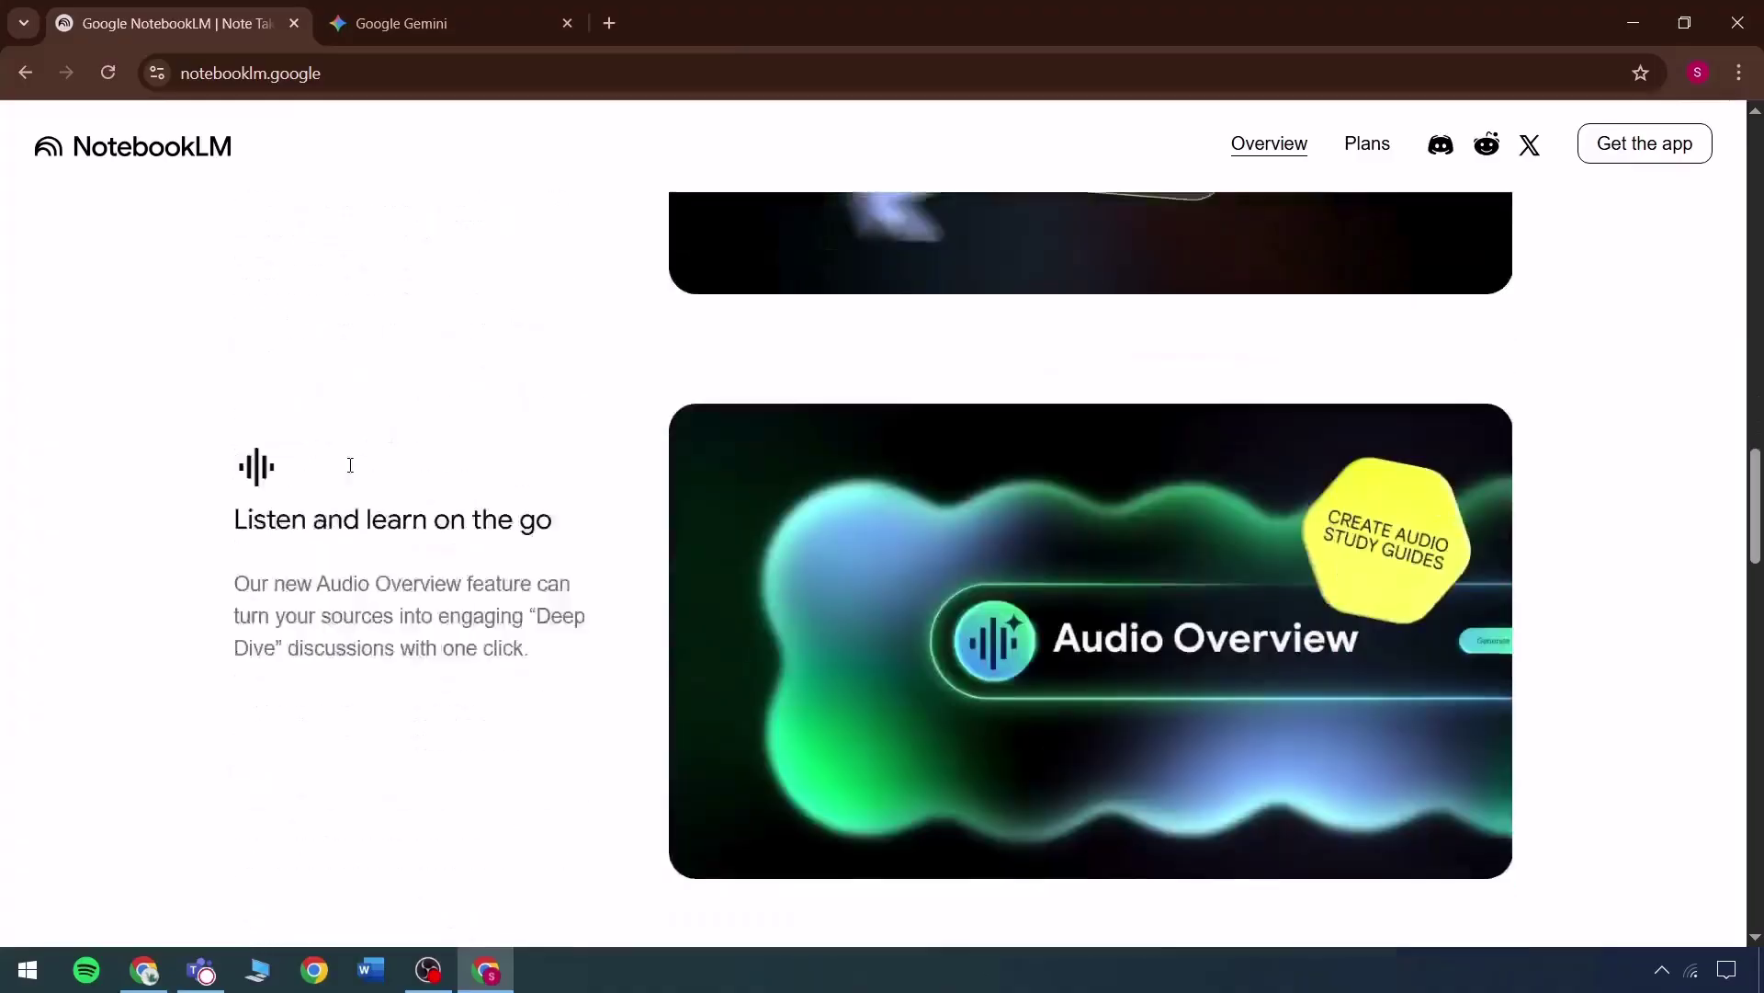
scroll(551, 506, "down", 1)
scroll(477, 500, "up", 2)
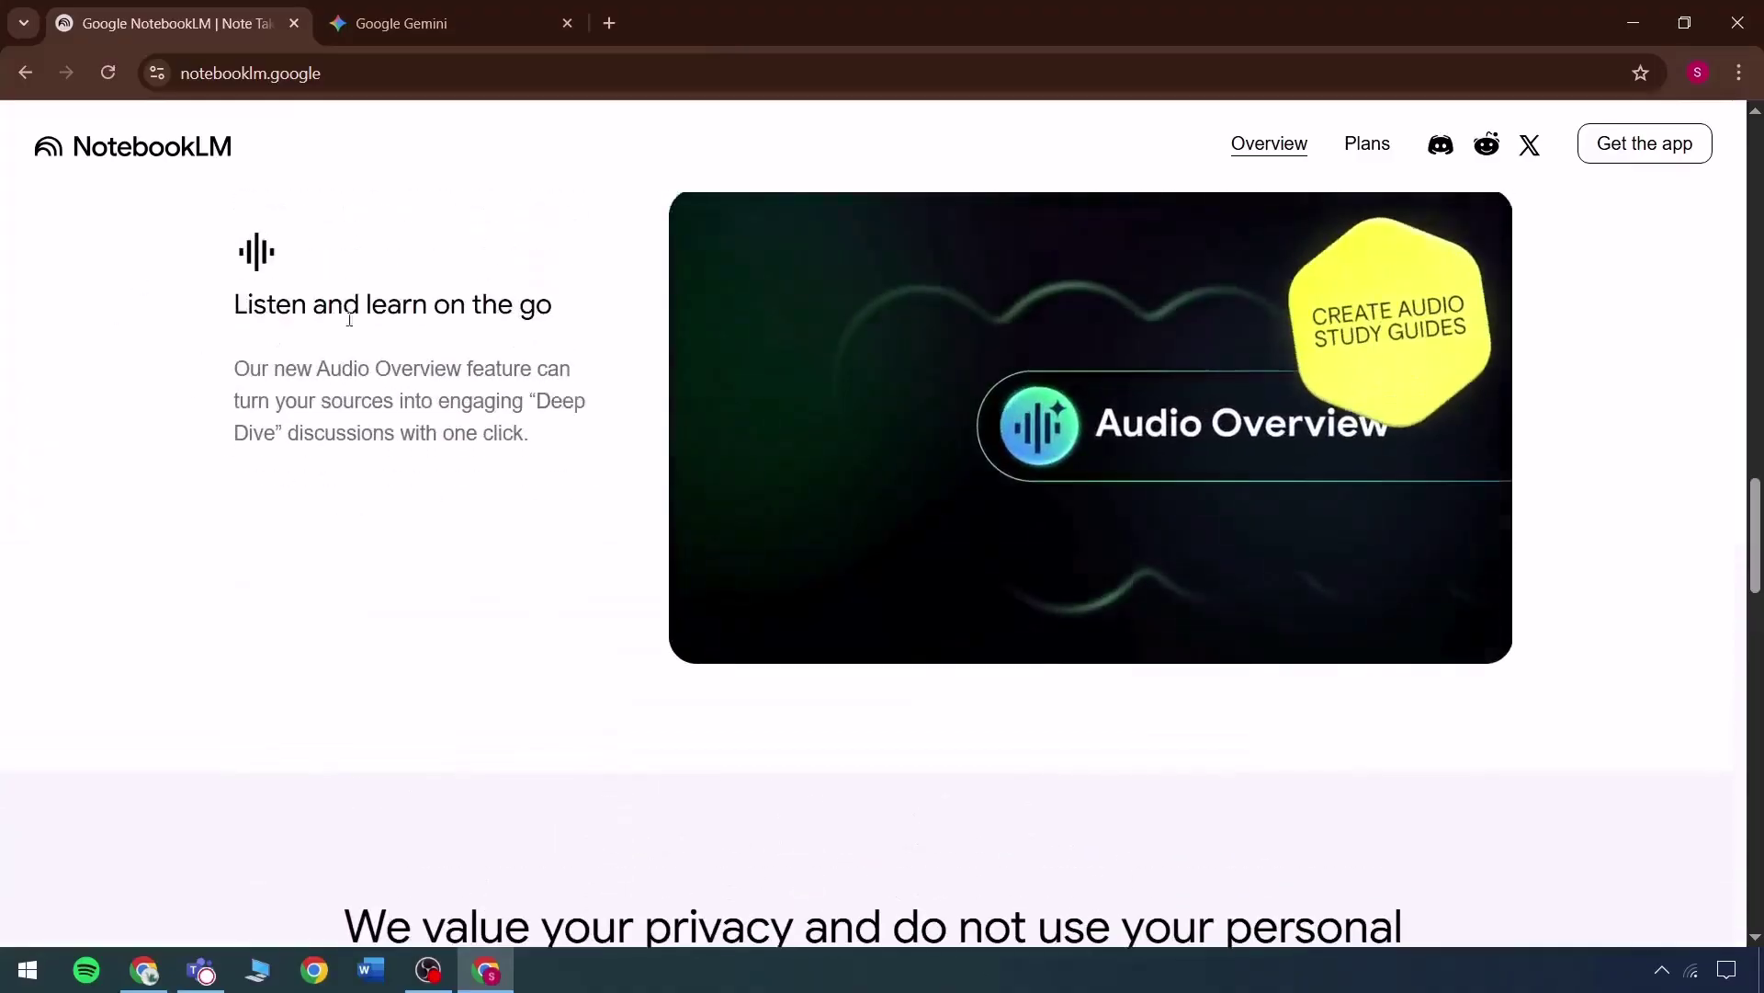
scroll(490, 425, "down", 5)
left_click_drag(348, 360, 565, 360)
left_click(586, 456)
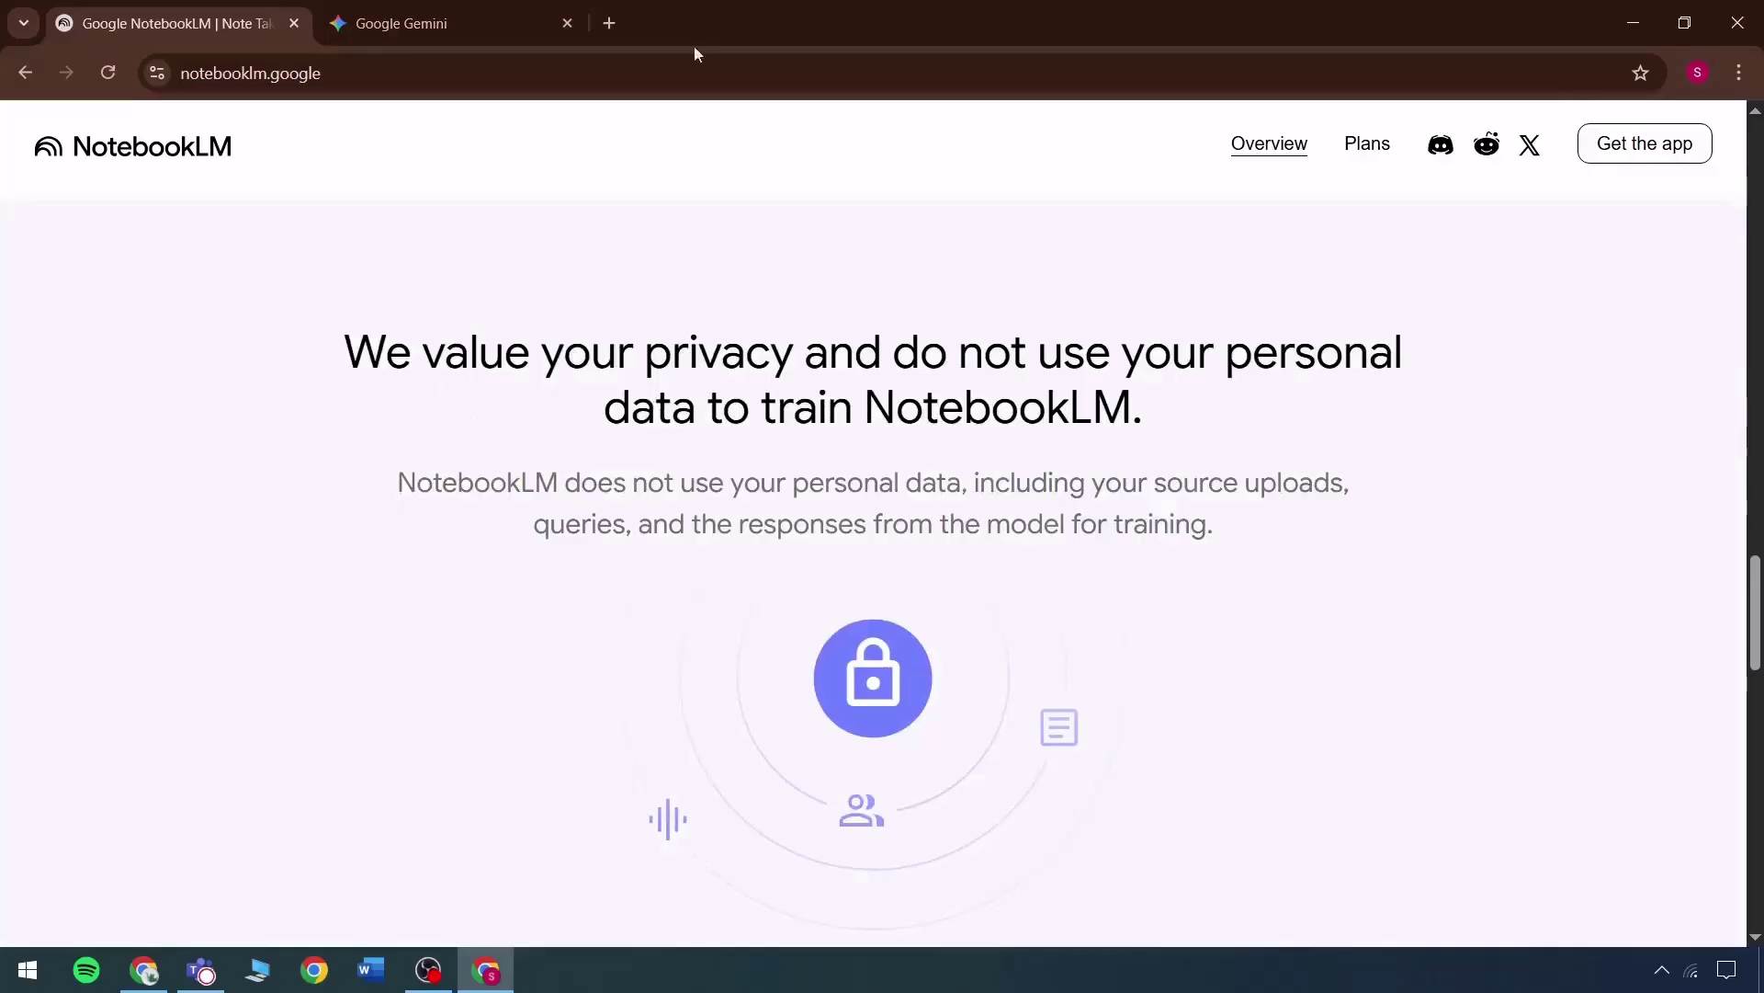
Step: Close the Google Gemini tab and review the Power study section text
left_click(568, 23)
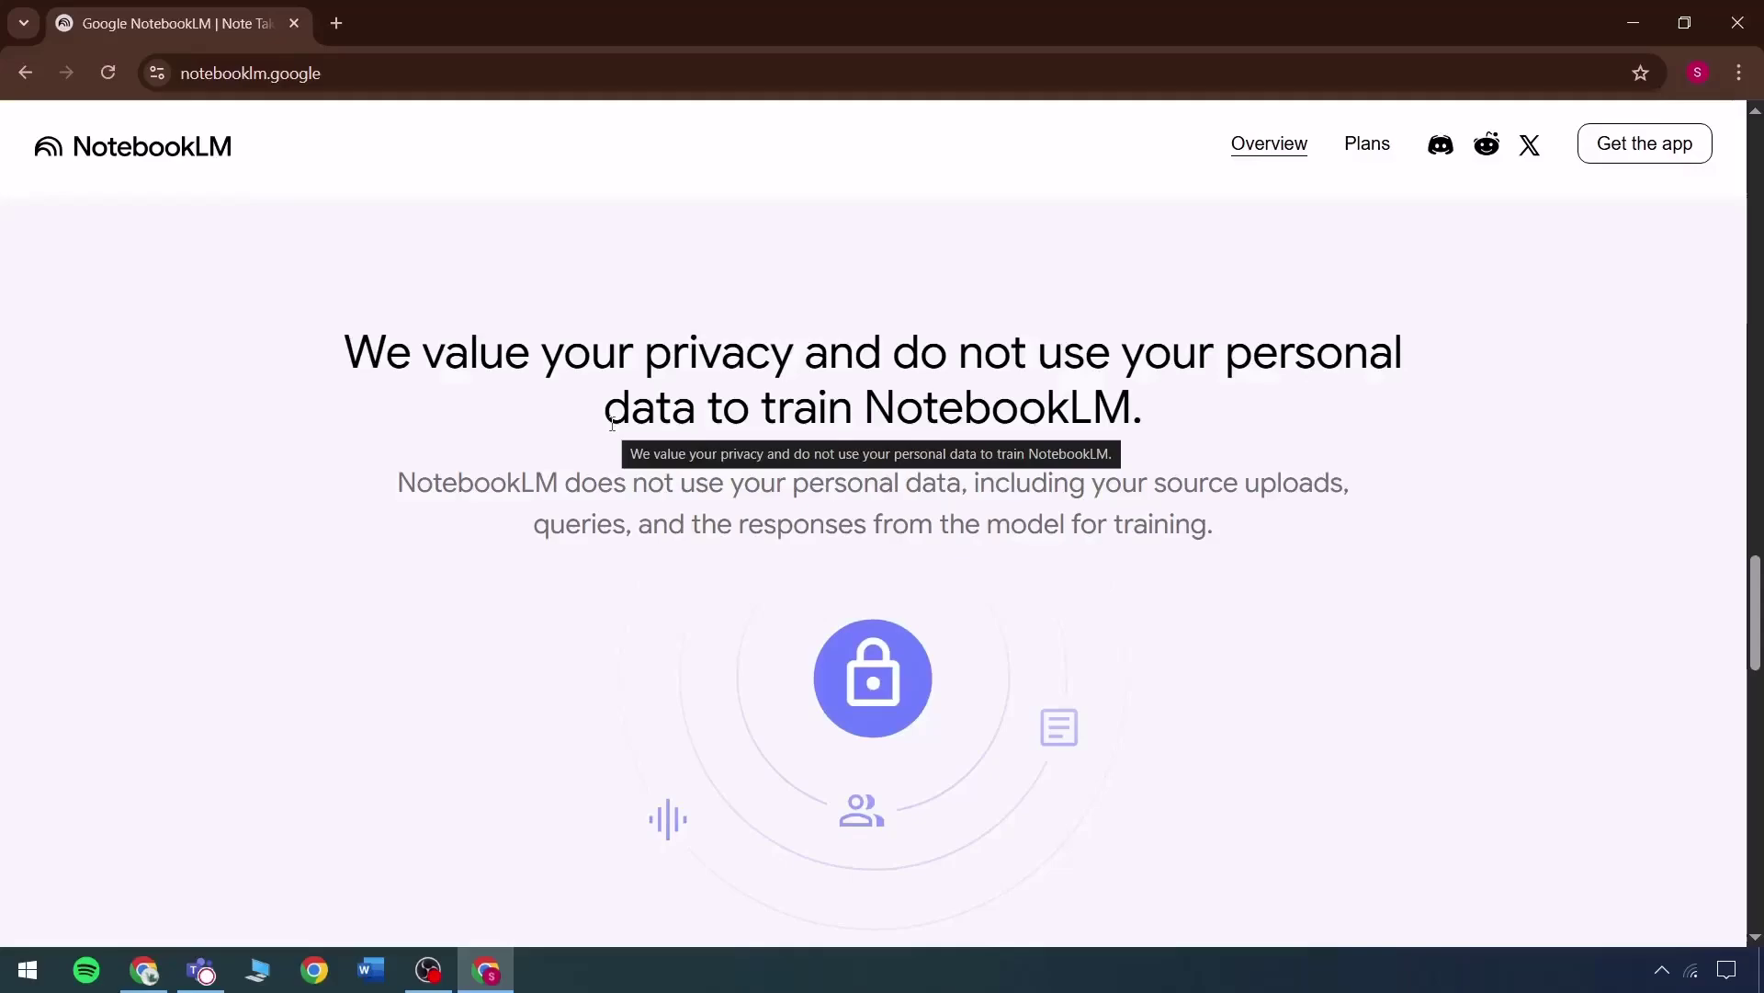
scroll(612, 423, "down", 10)
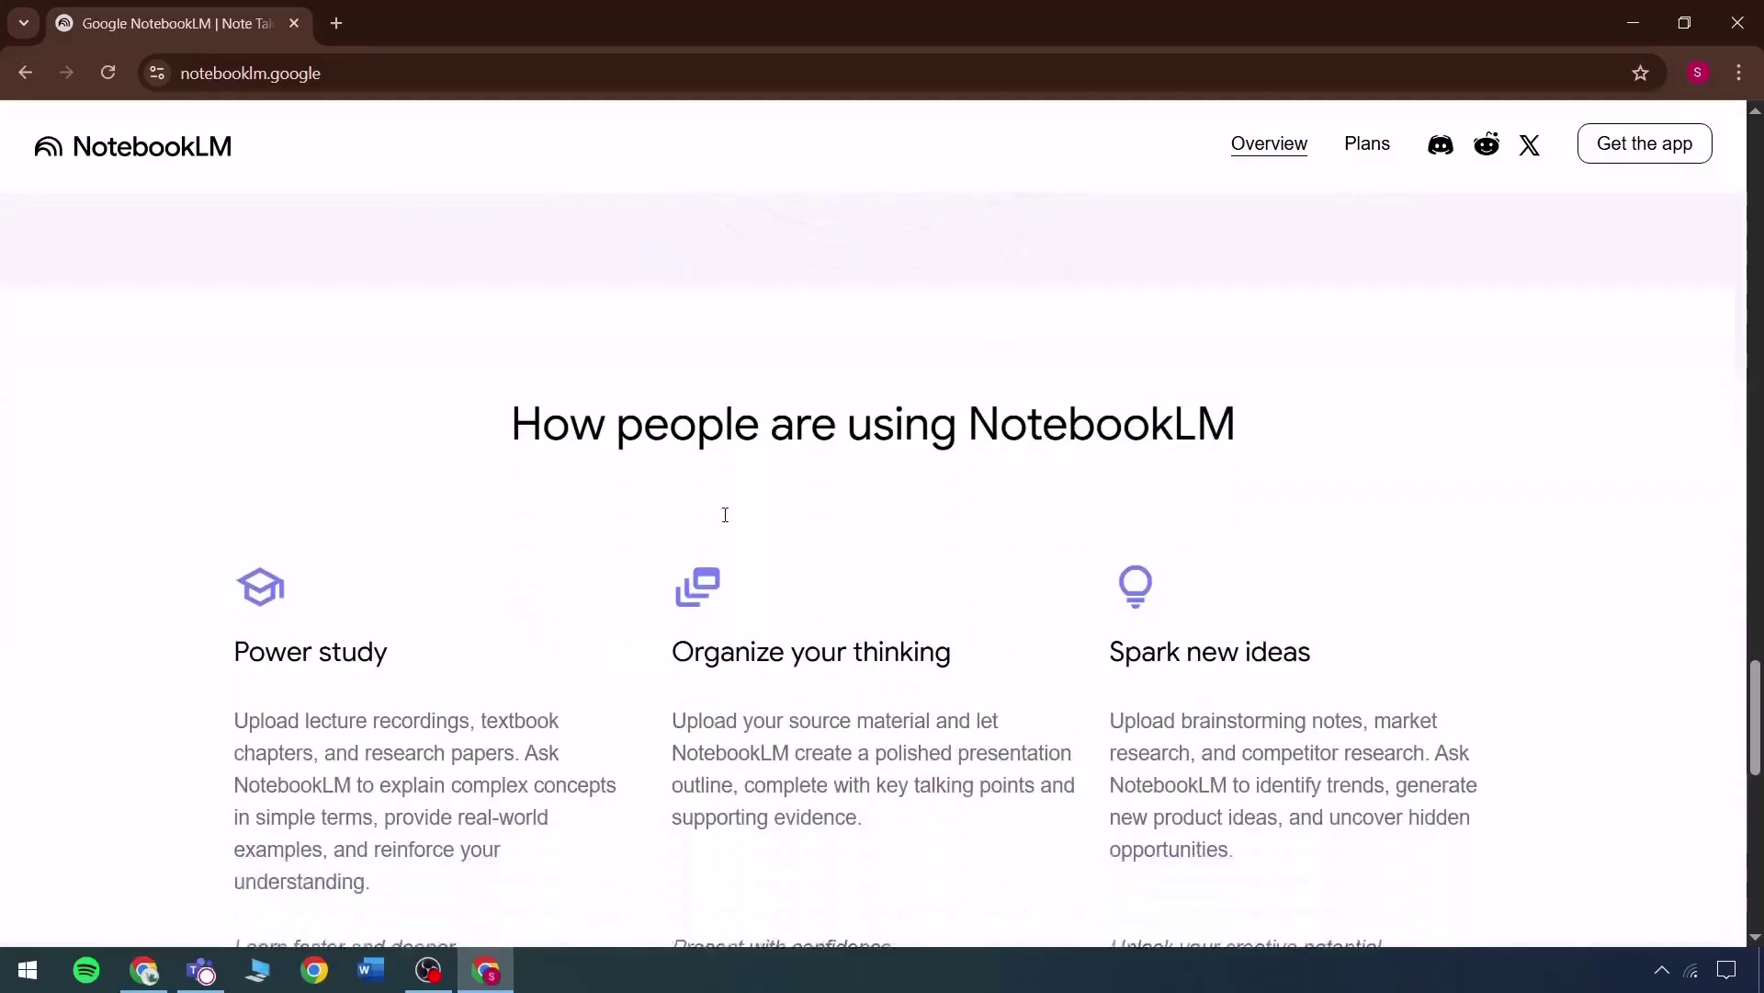
scroll(523, 409, "down", 1)
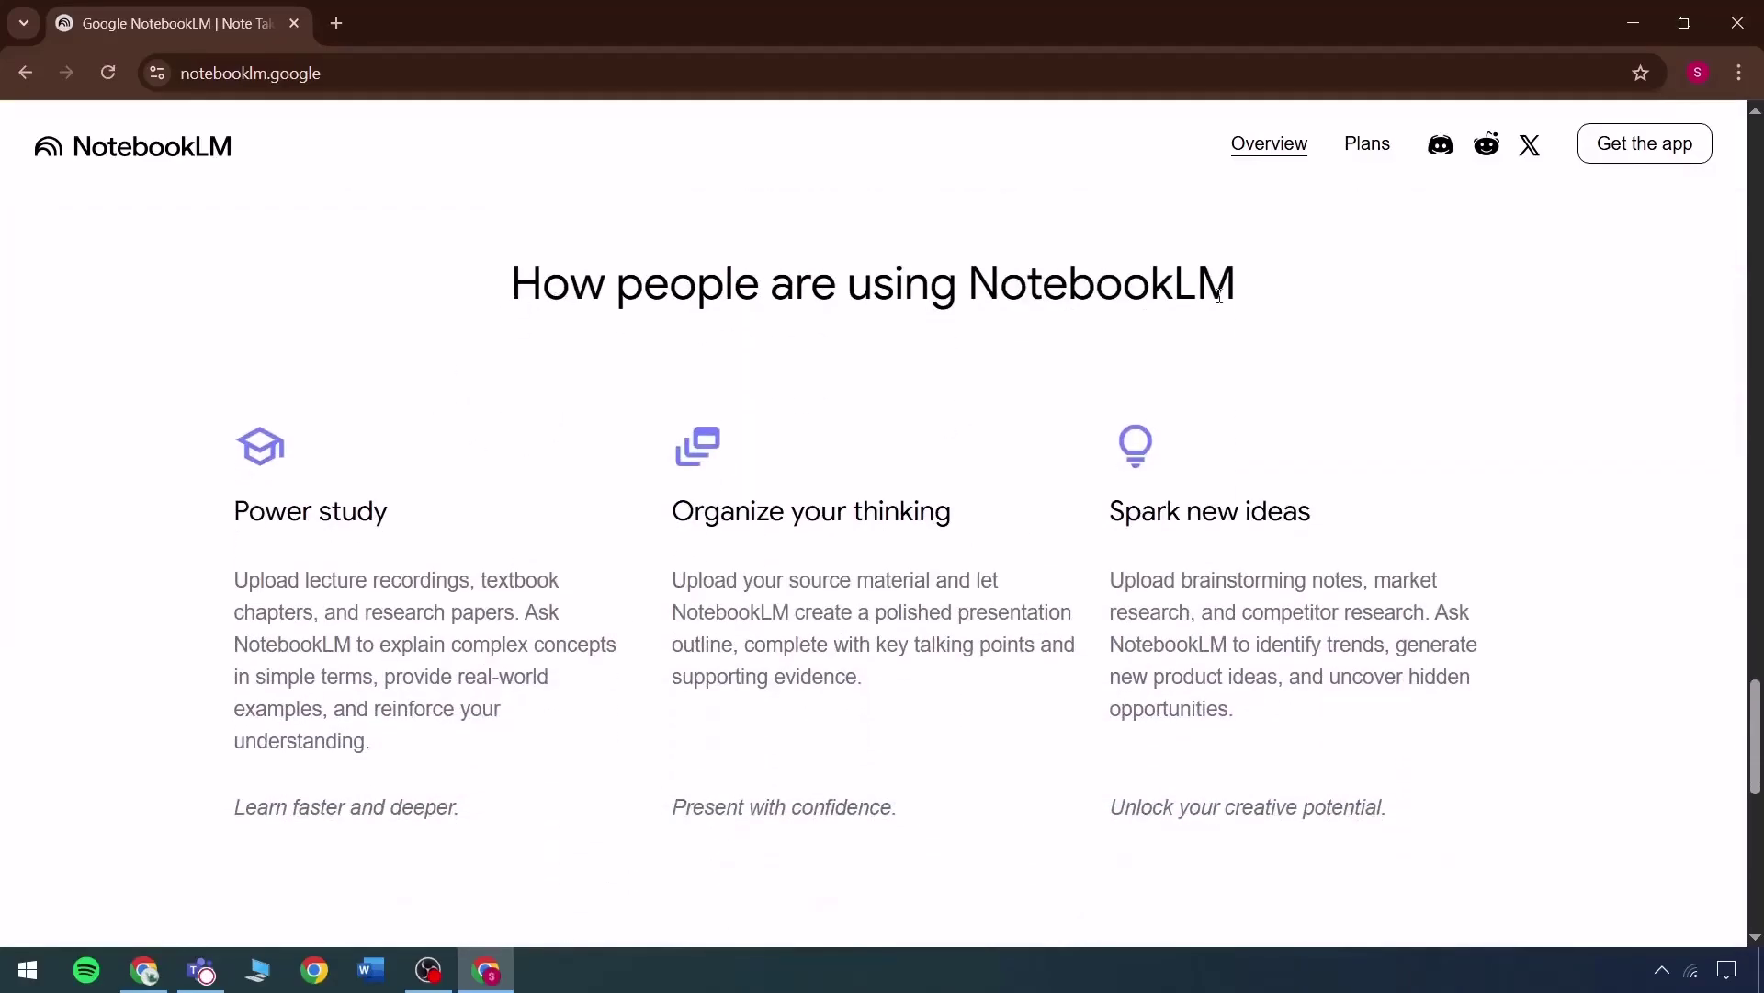
left_click_drag(223, 522, 414, 512)
left_click_drag(634, 538, 1156, 543)
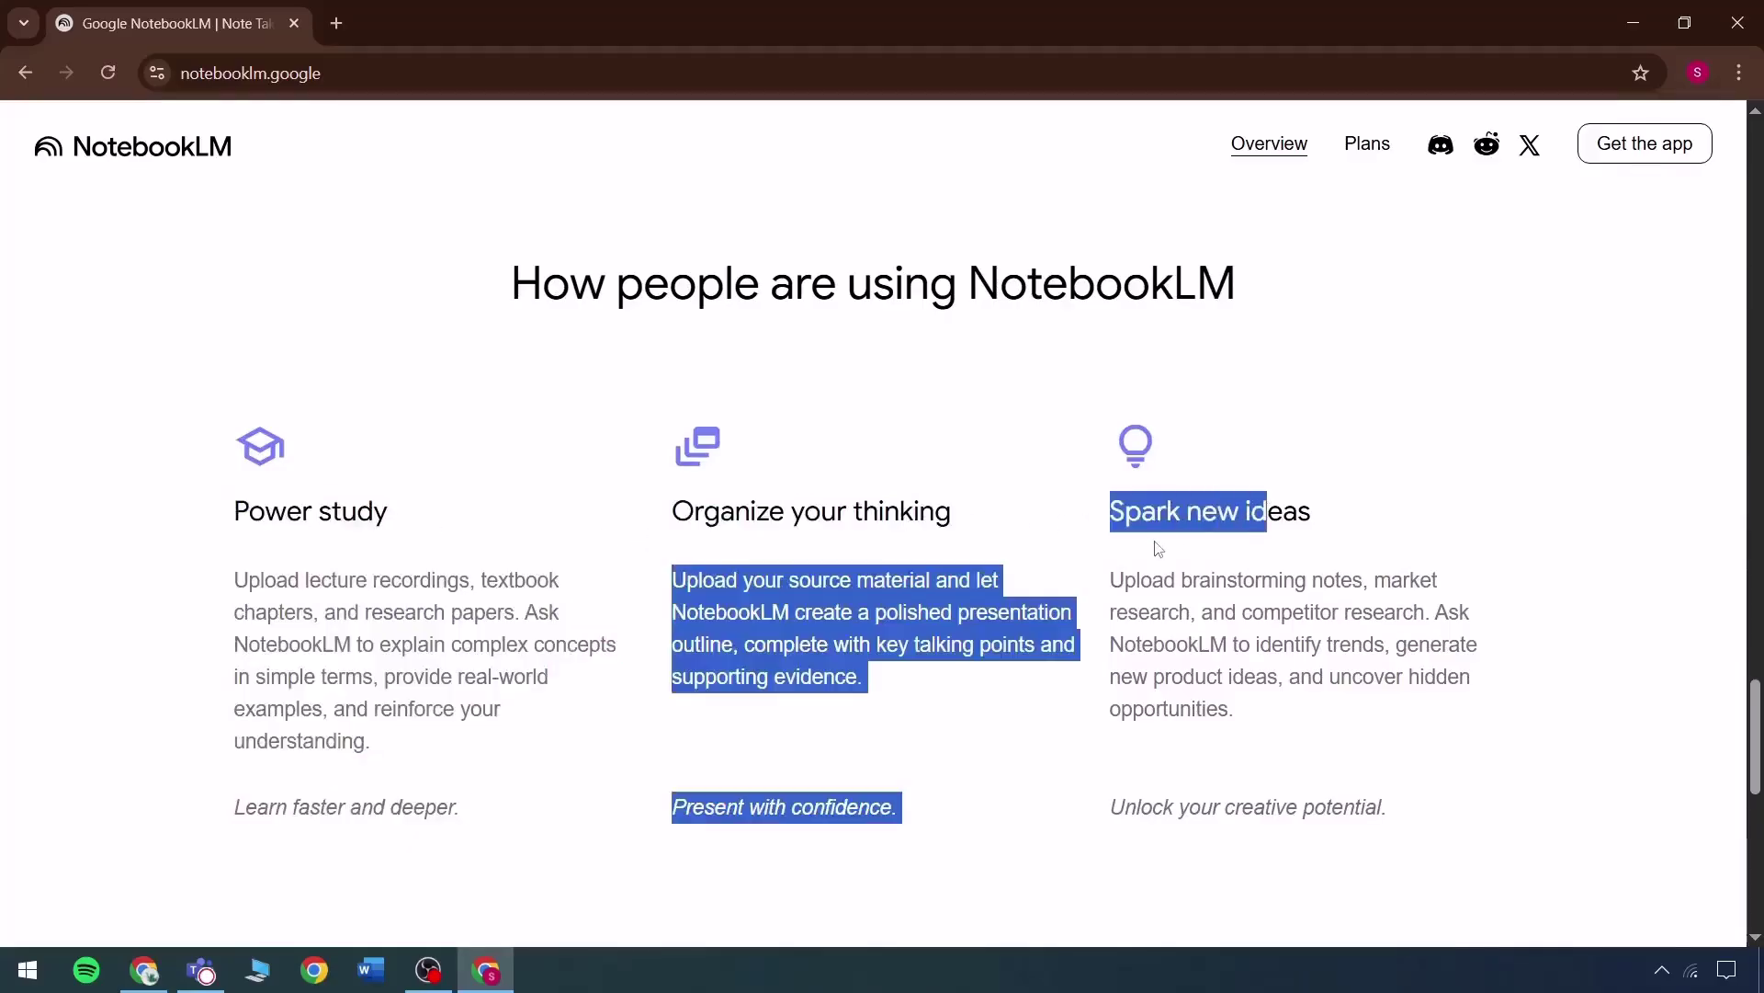
left_click(1155, 542)
scroll(1170, 550, "down", 1)
scroll(225, 395, "down", 7)
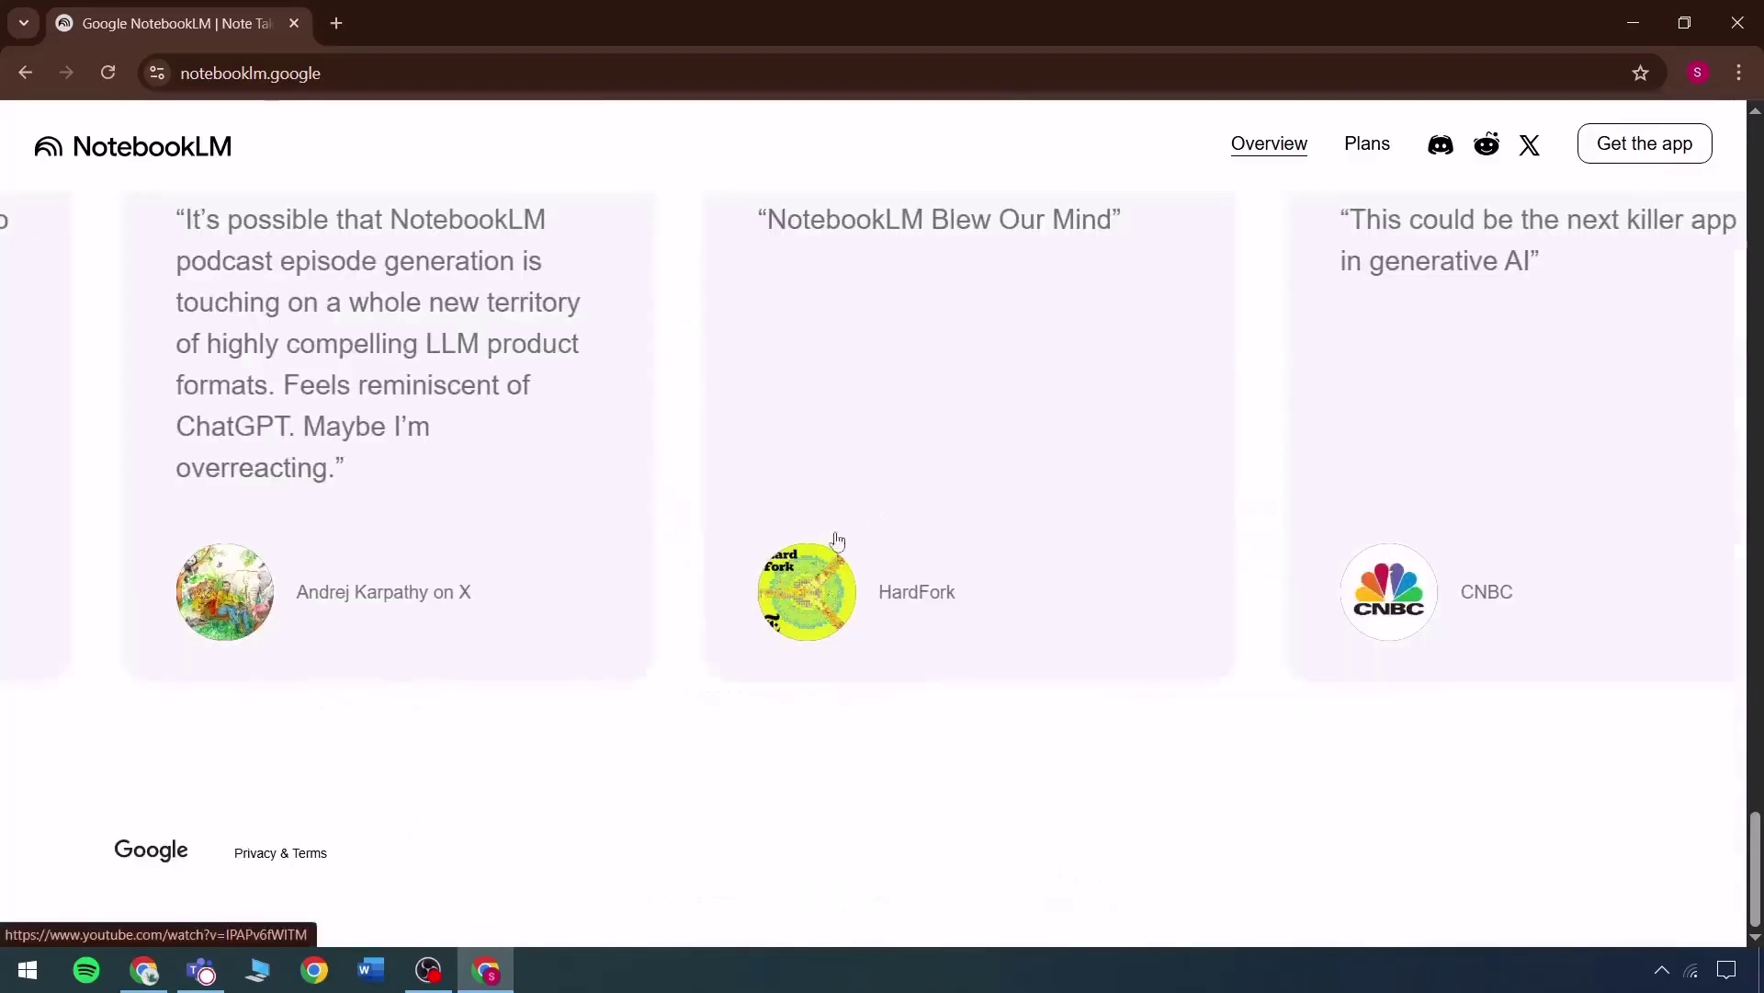
scroll(539, 681, "up", 20)
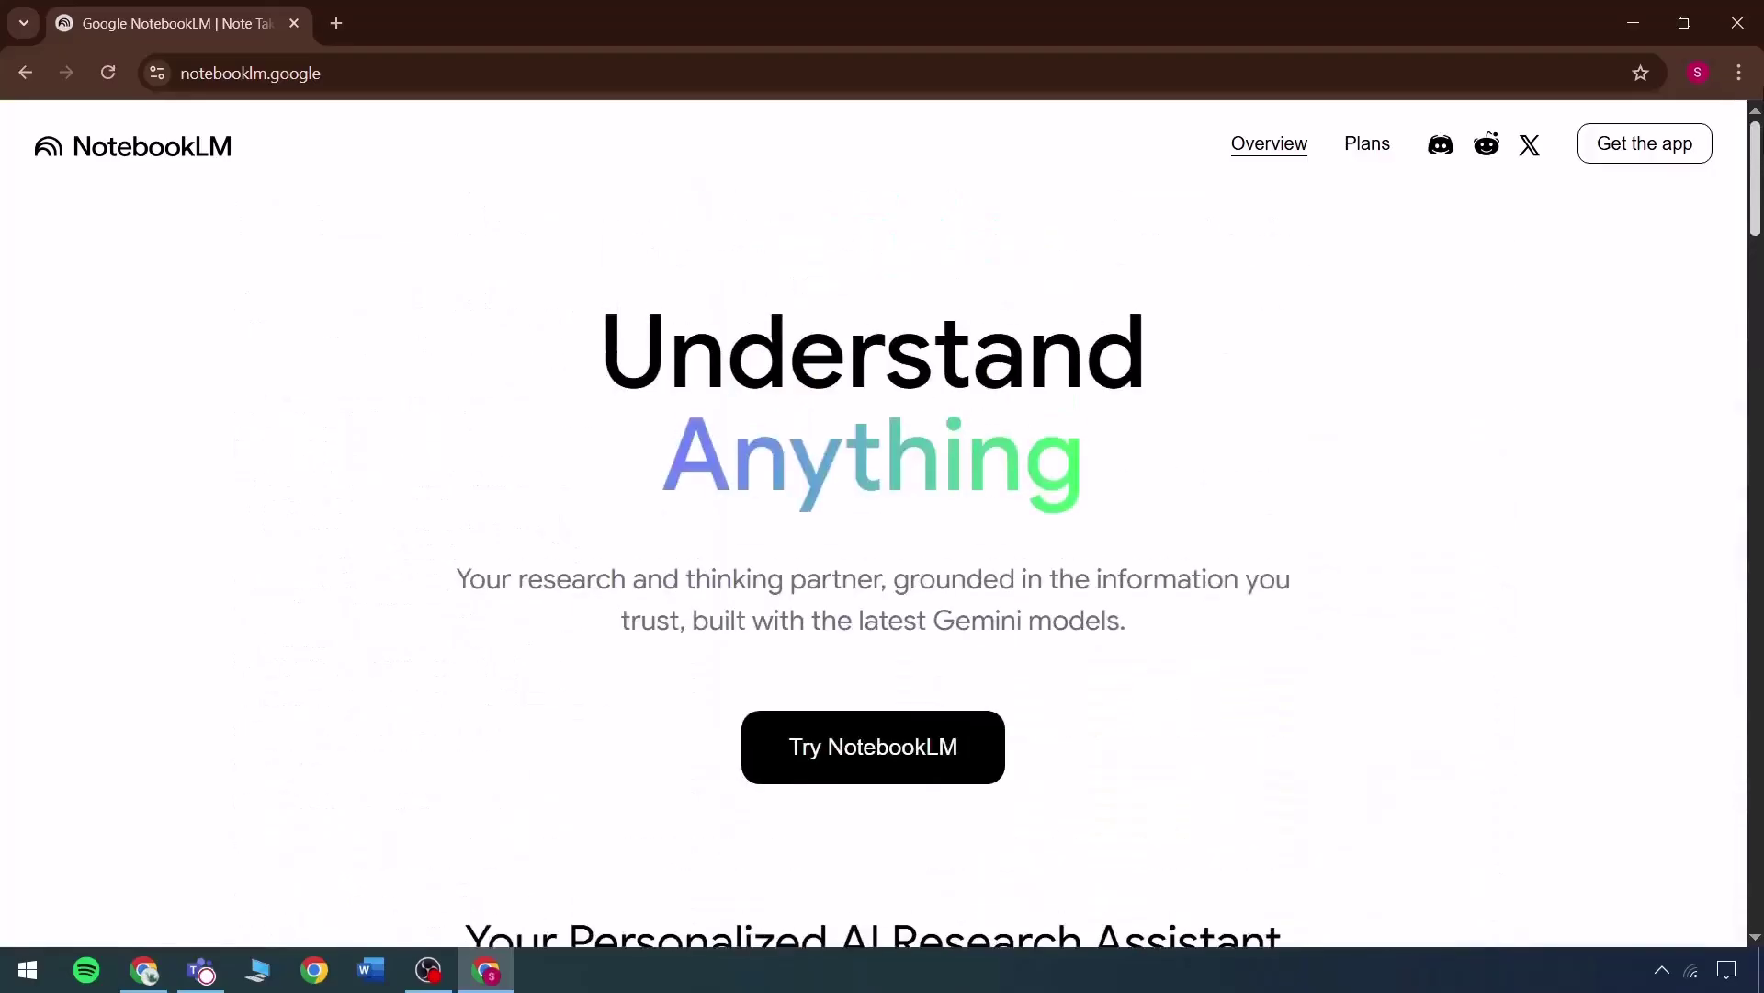
Step: Open the Plans page and highlight the free plan's NotebookLM title
left_click(1369, 151)
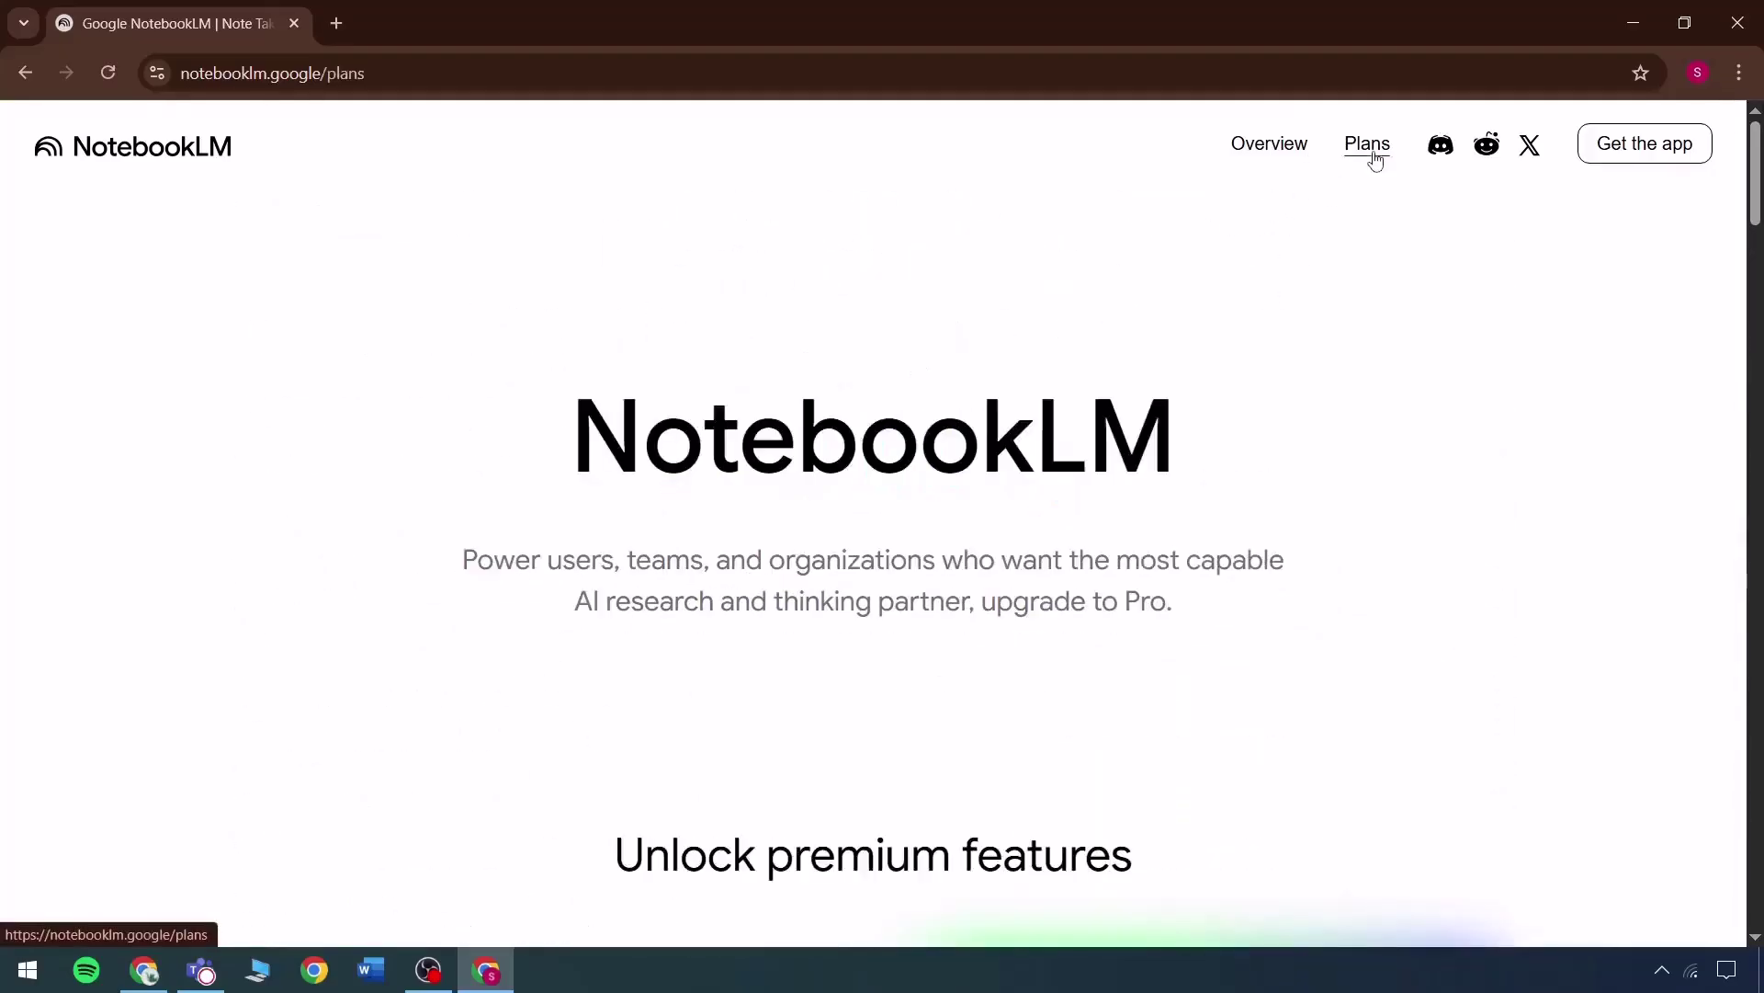
scroll(685, 664, "down", 6)
scroll(536, 346, "down", 2)
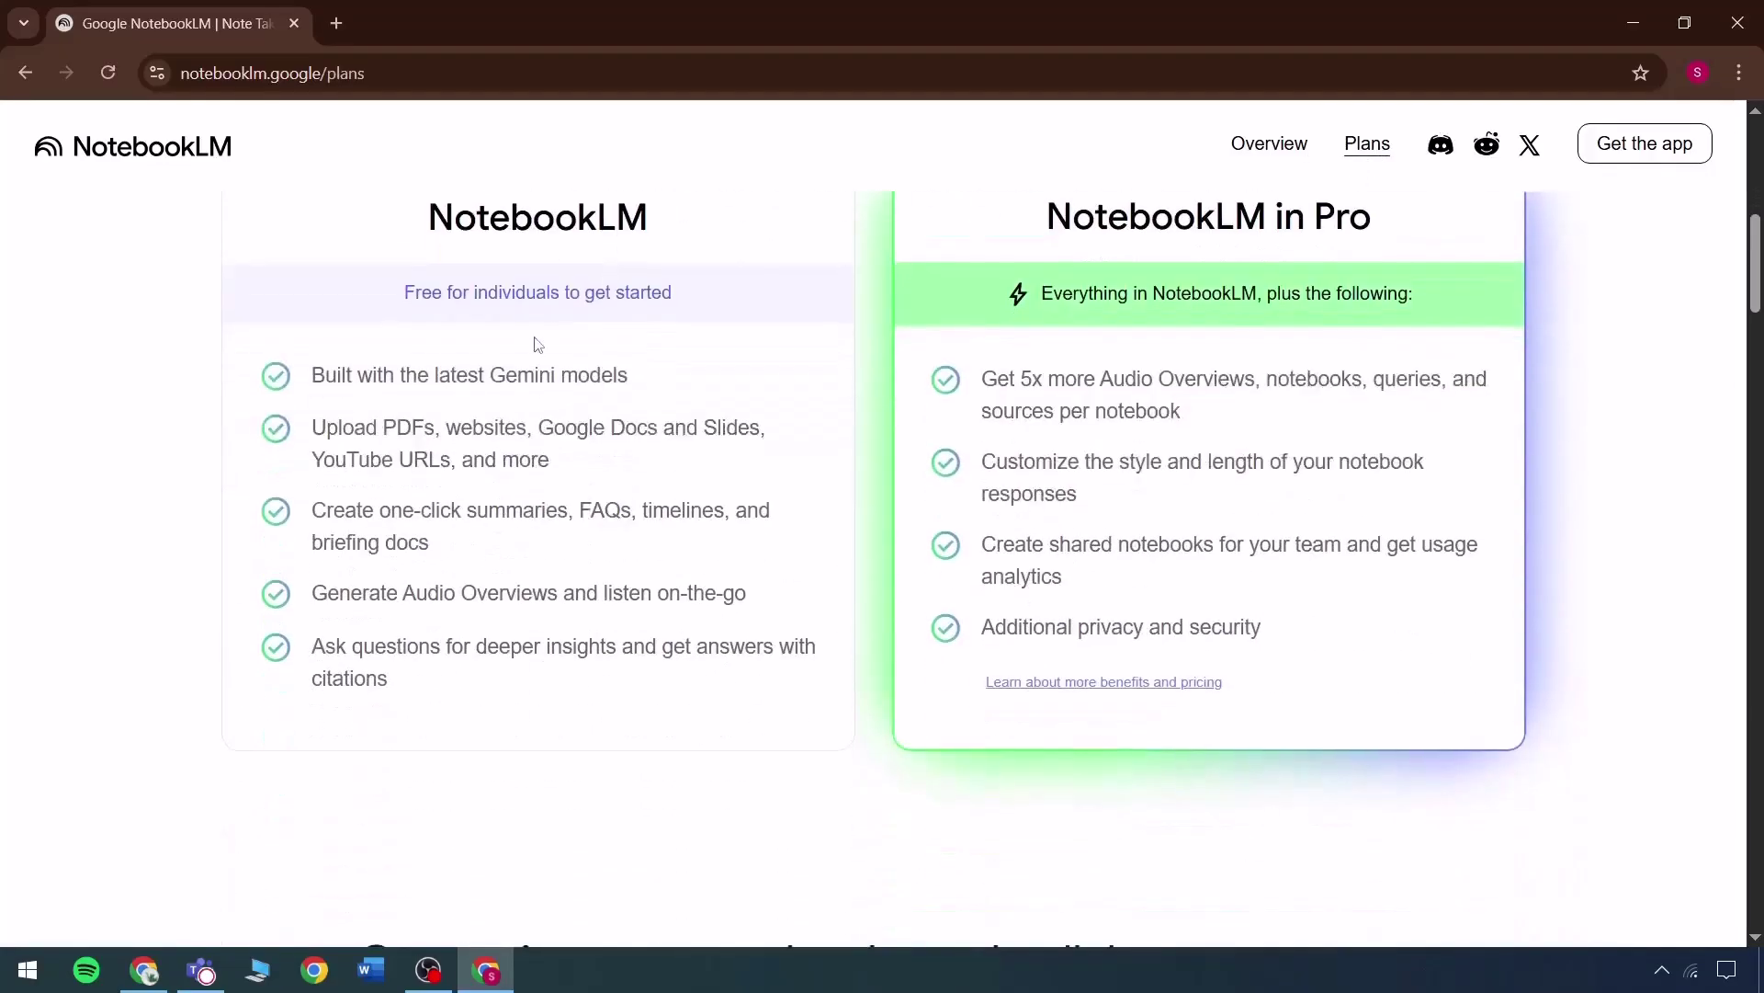
scroll(433, 350, "up", 1)
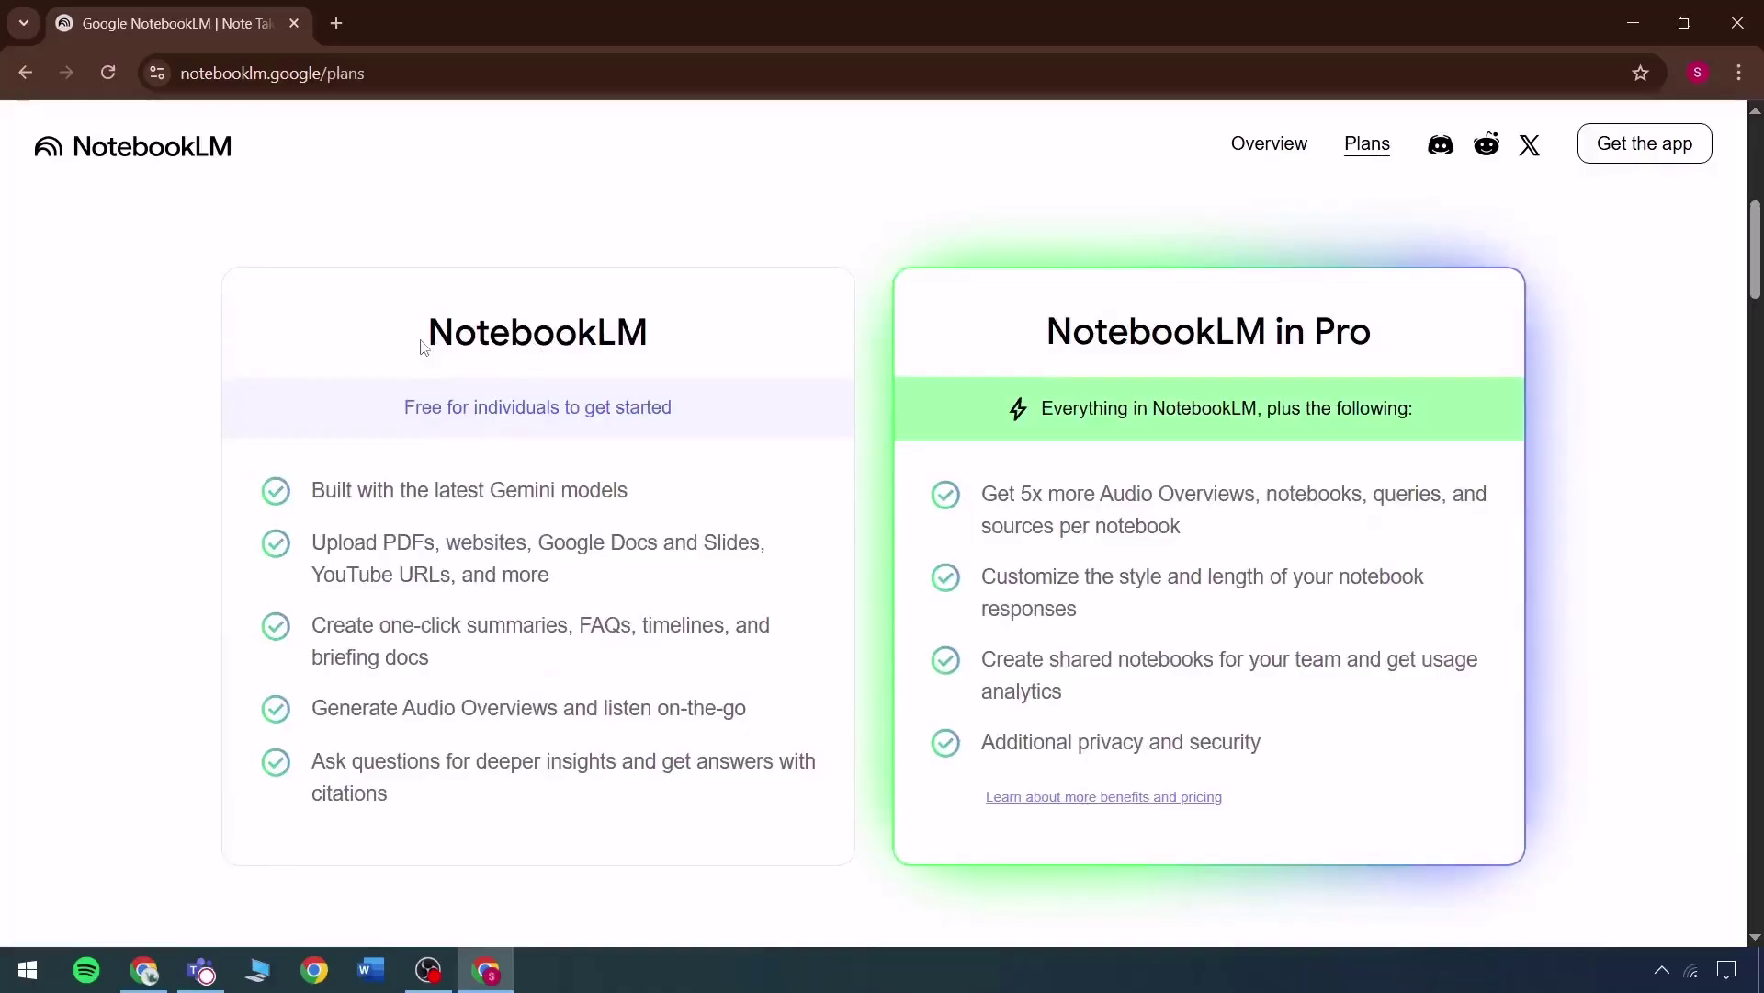
left_click_drag(423, 346, 612, 332)
left_click_drag(650, 223, 689, 231)
left_click(666, 243)
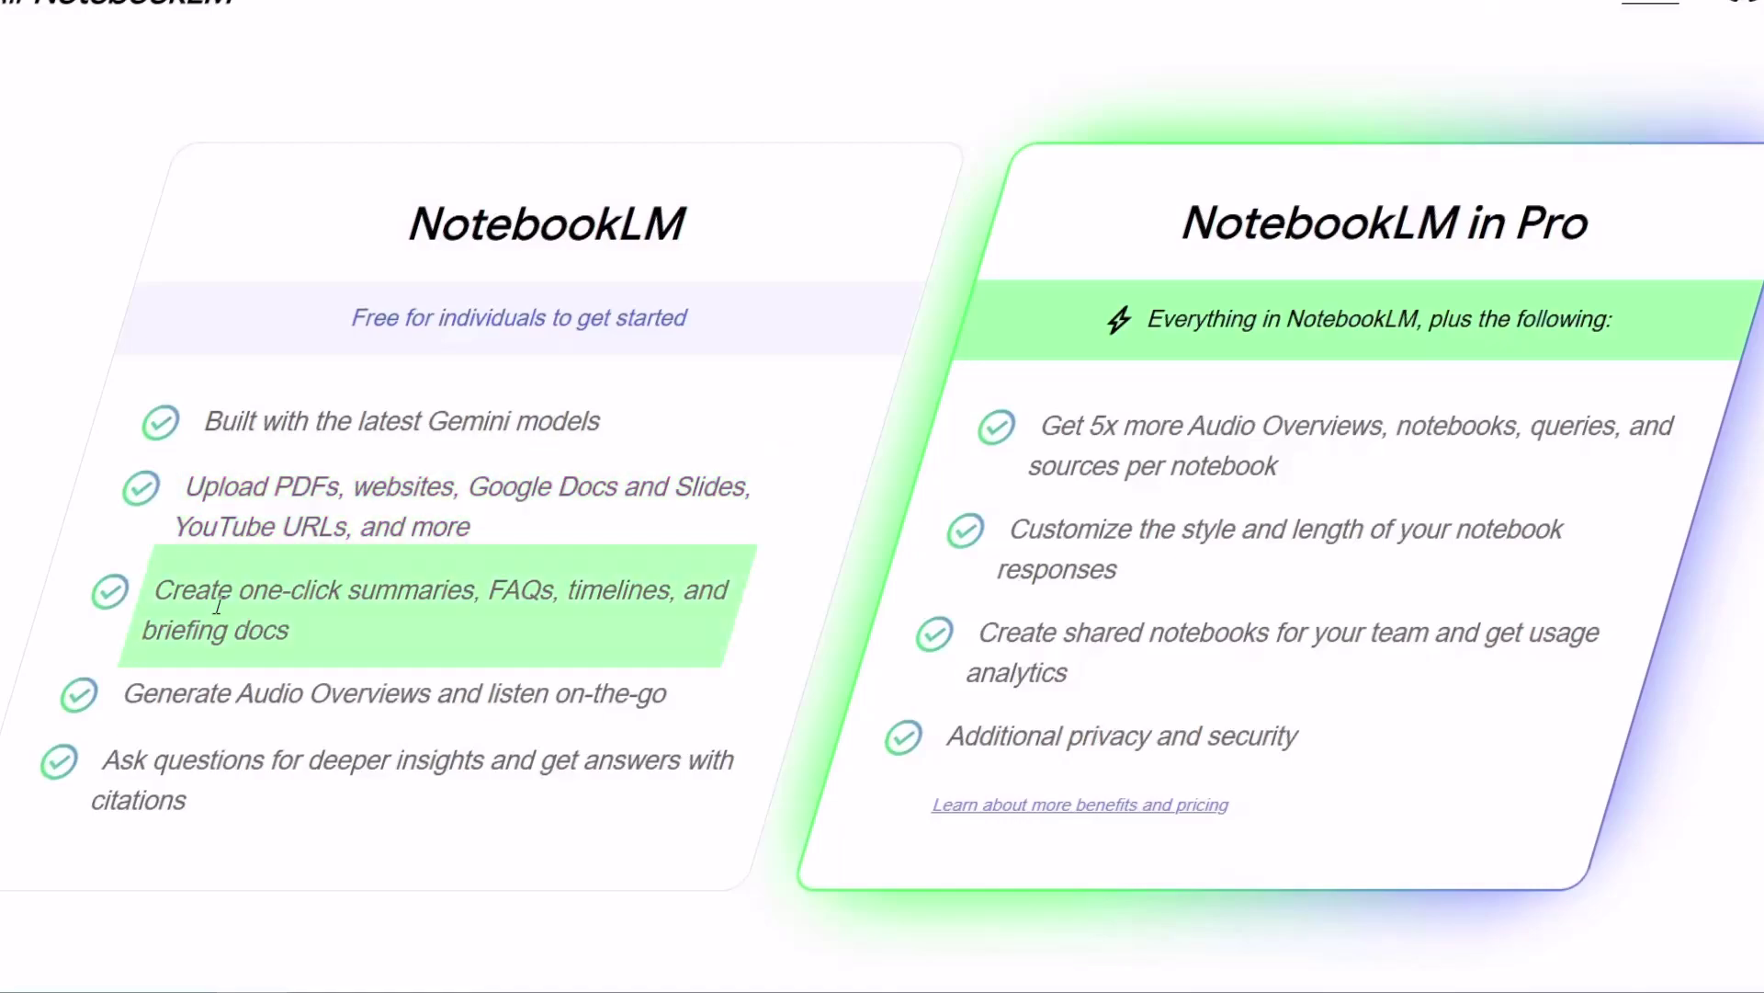
Step: Highlight the free plan's FAQs, summaries, Audio Overviews and citations features, then return to Overview
left_click_drag(487, 593, 558, 589)
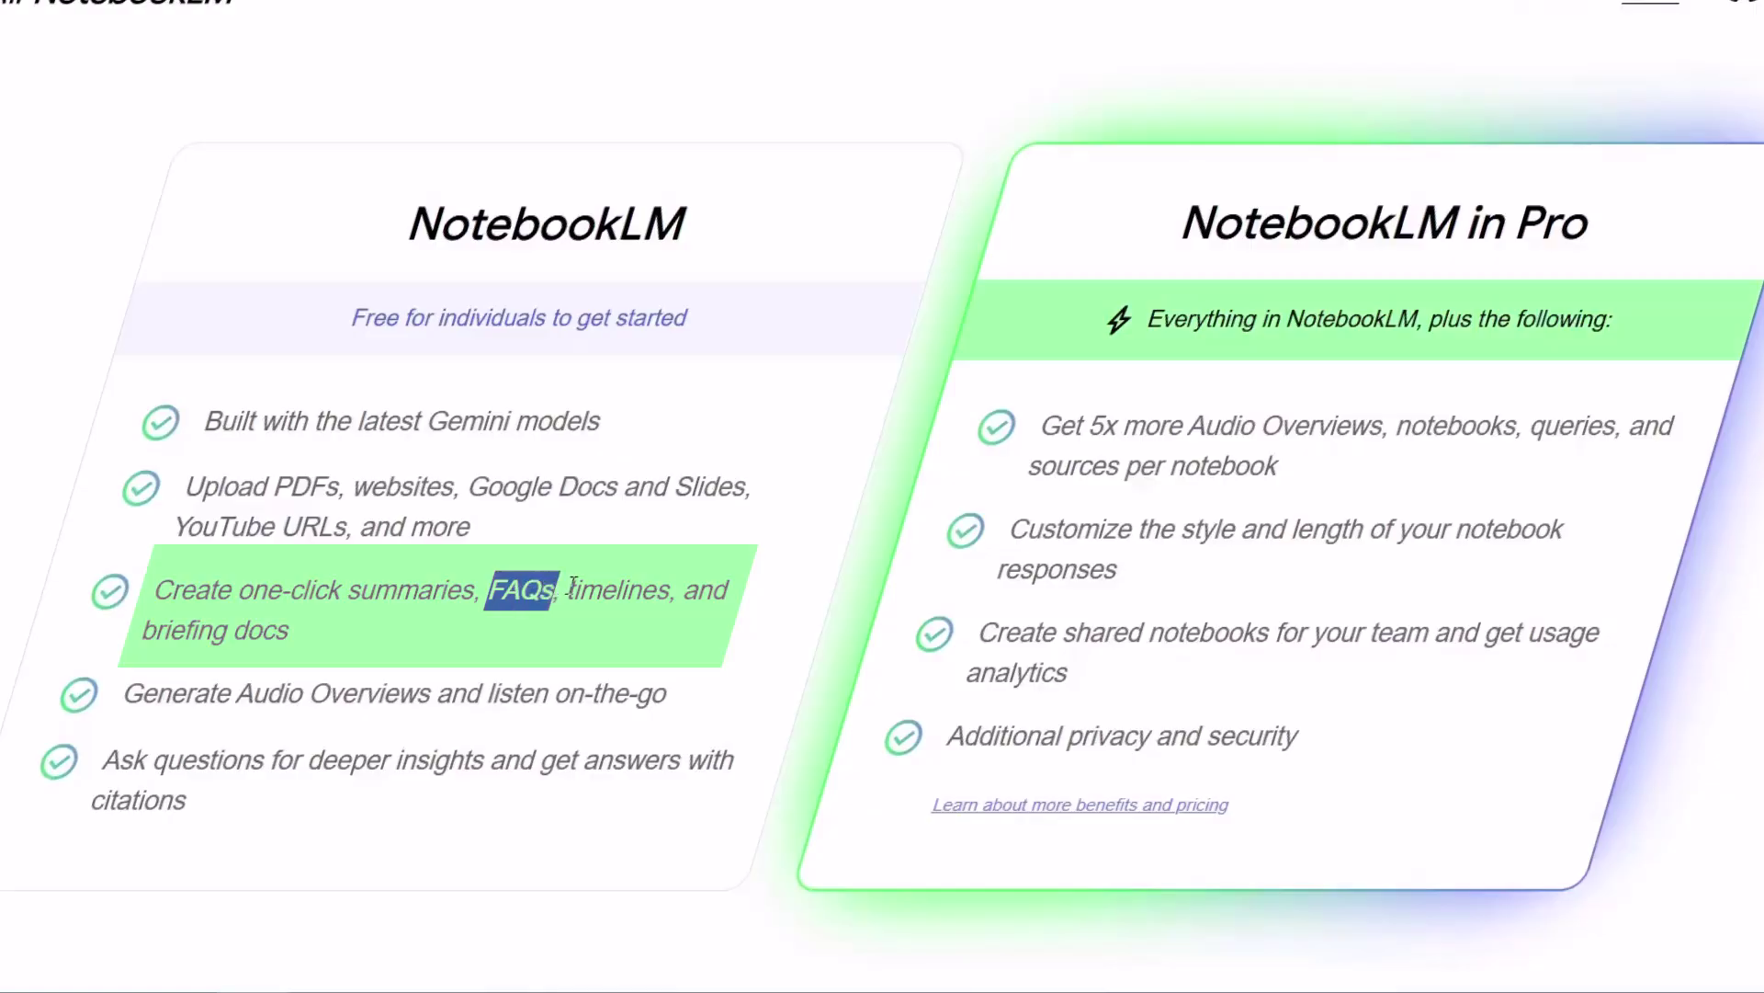
triple_click(266, 632)
left_click(239, 597)
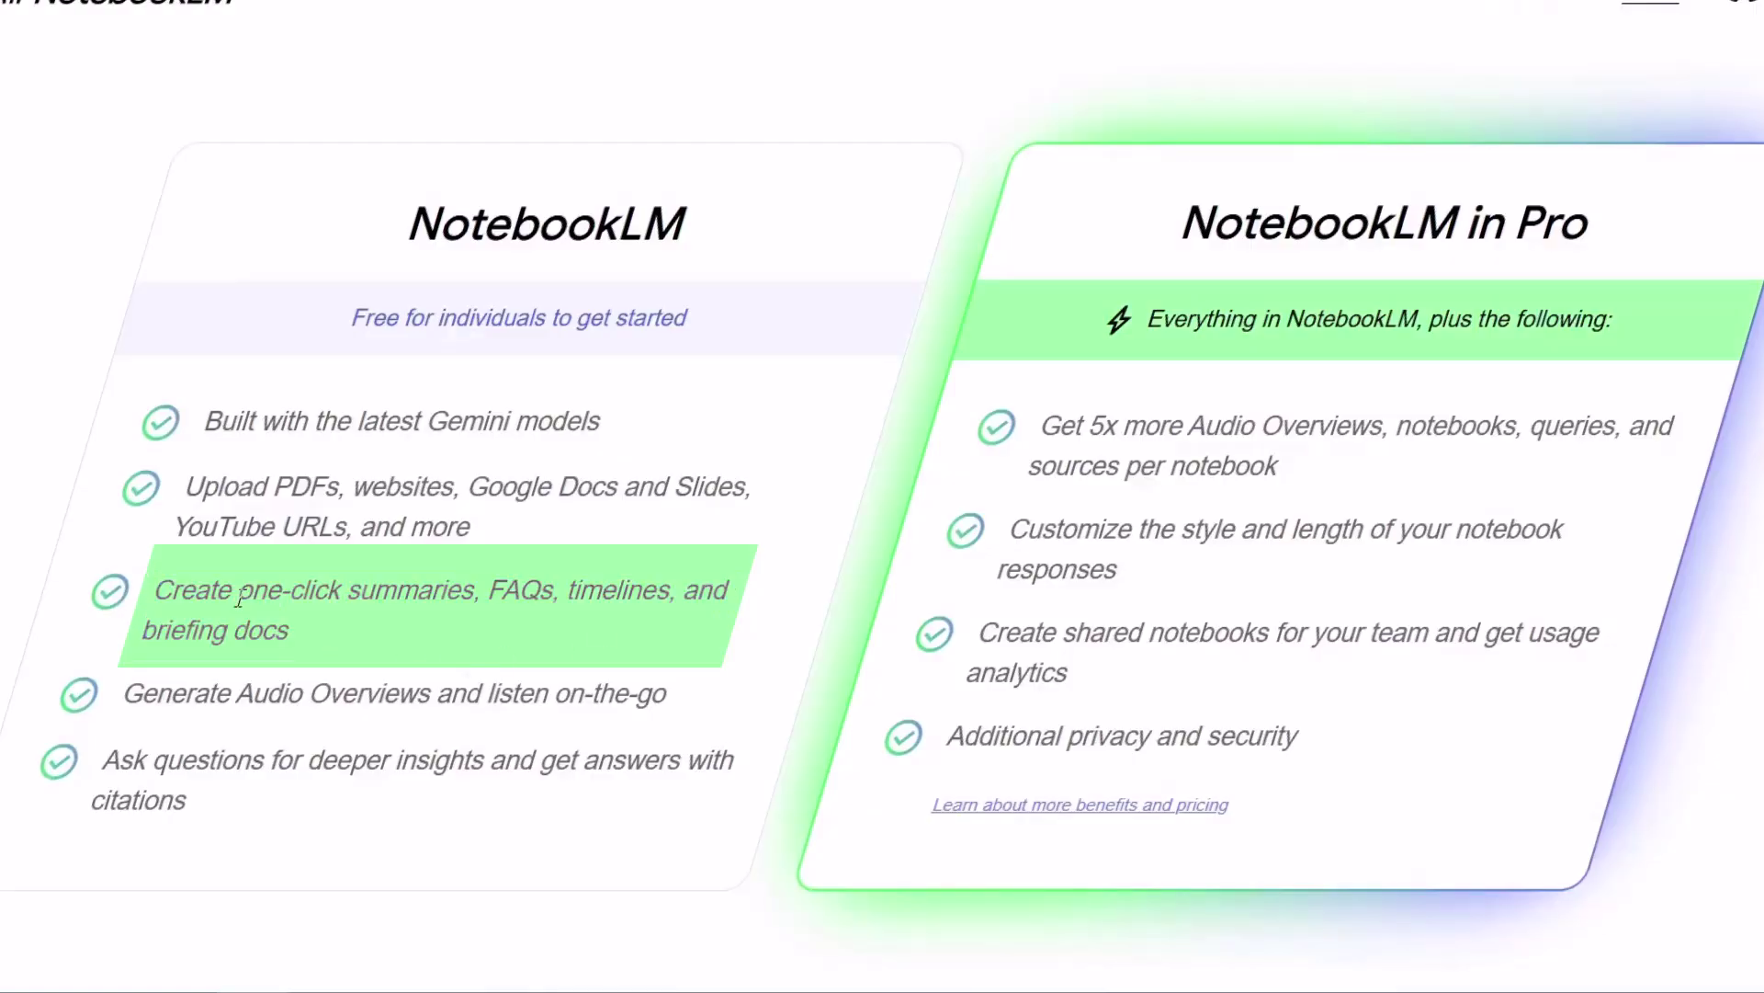
triple_click(298, 636)
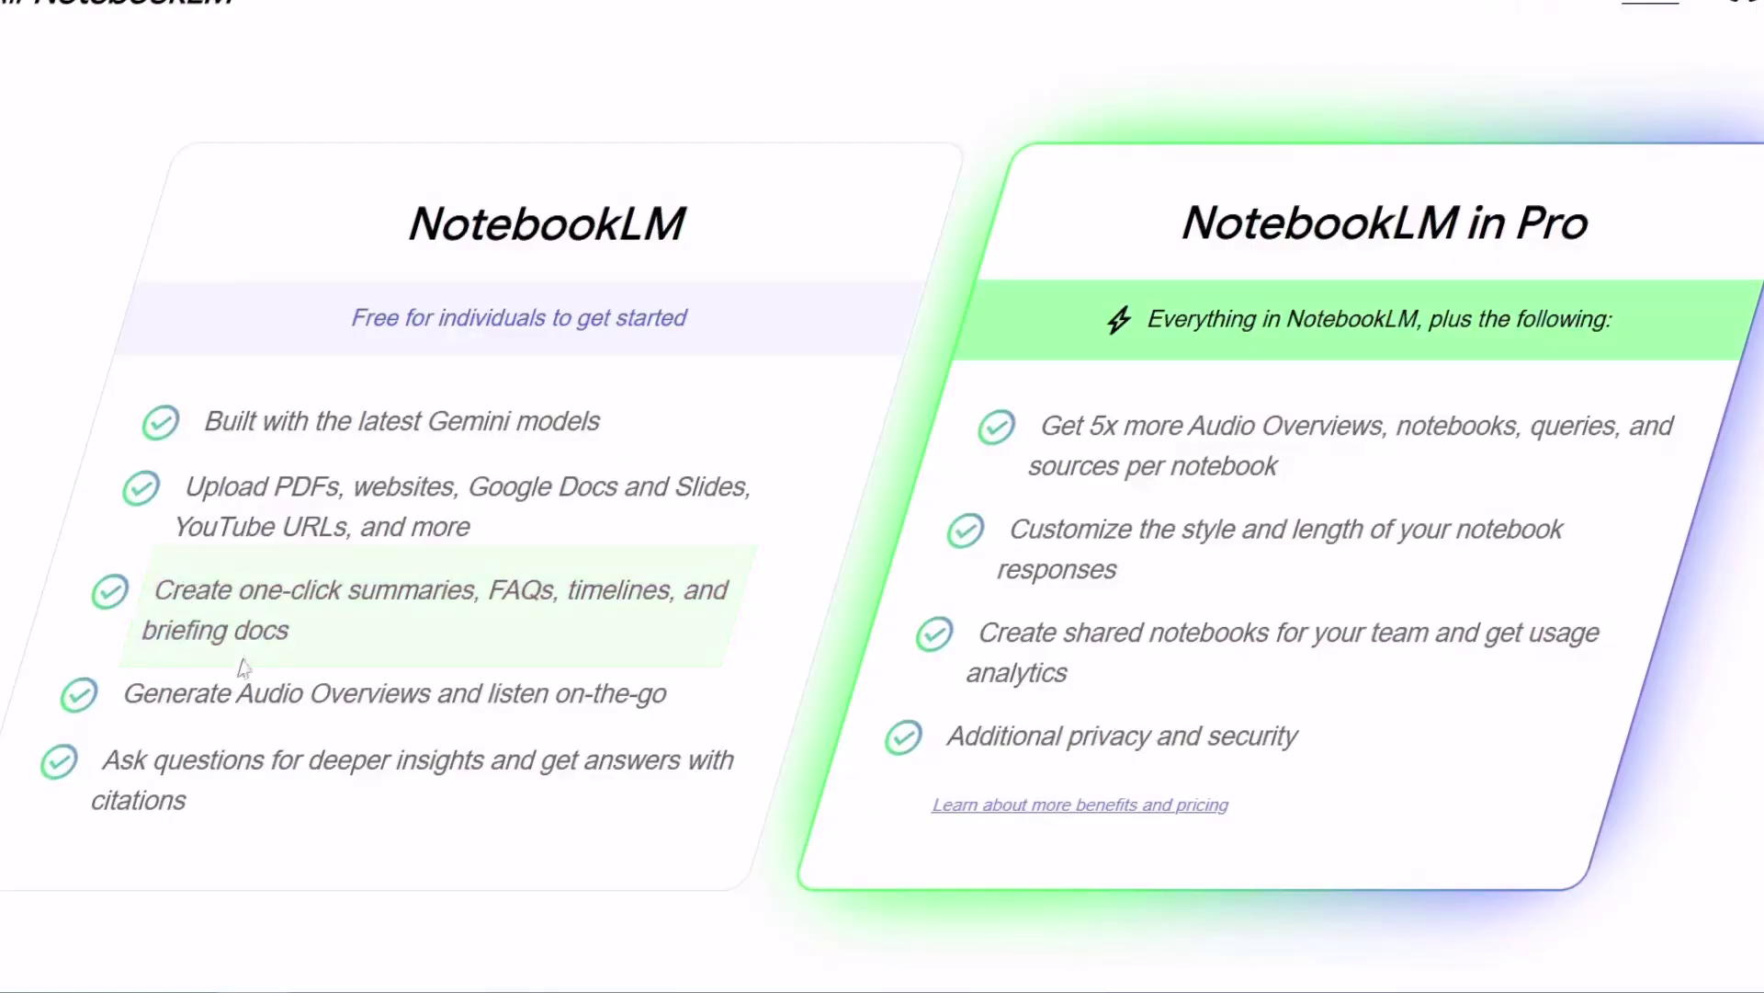
left_click_drag(126, 693, 644, 691)
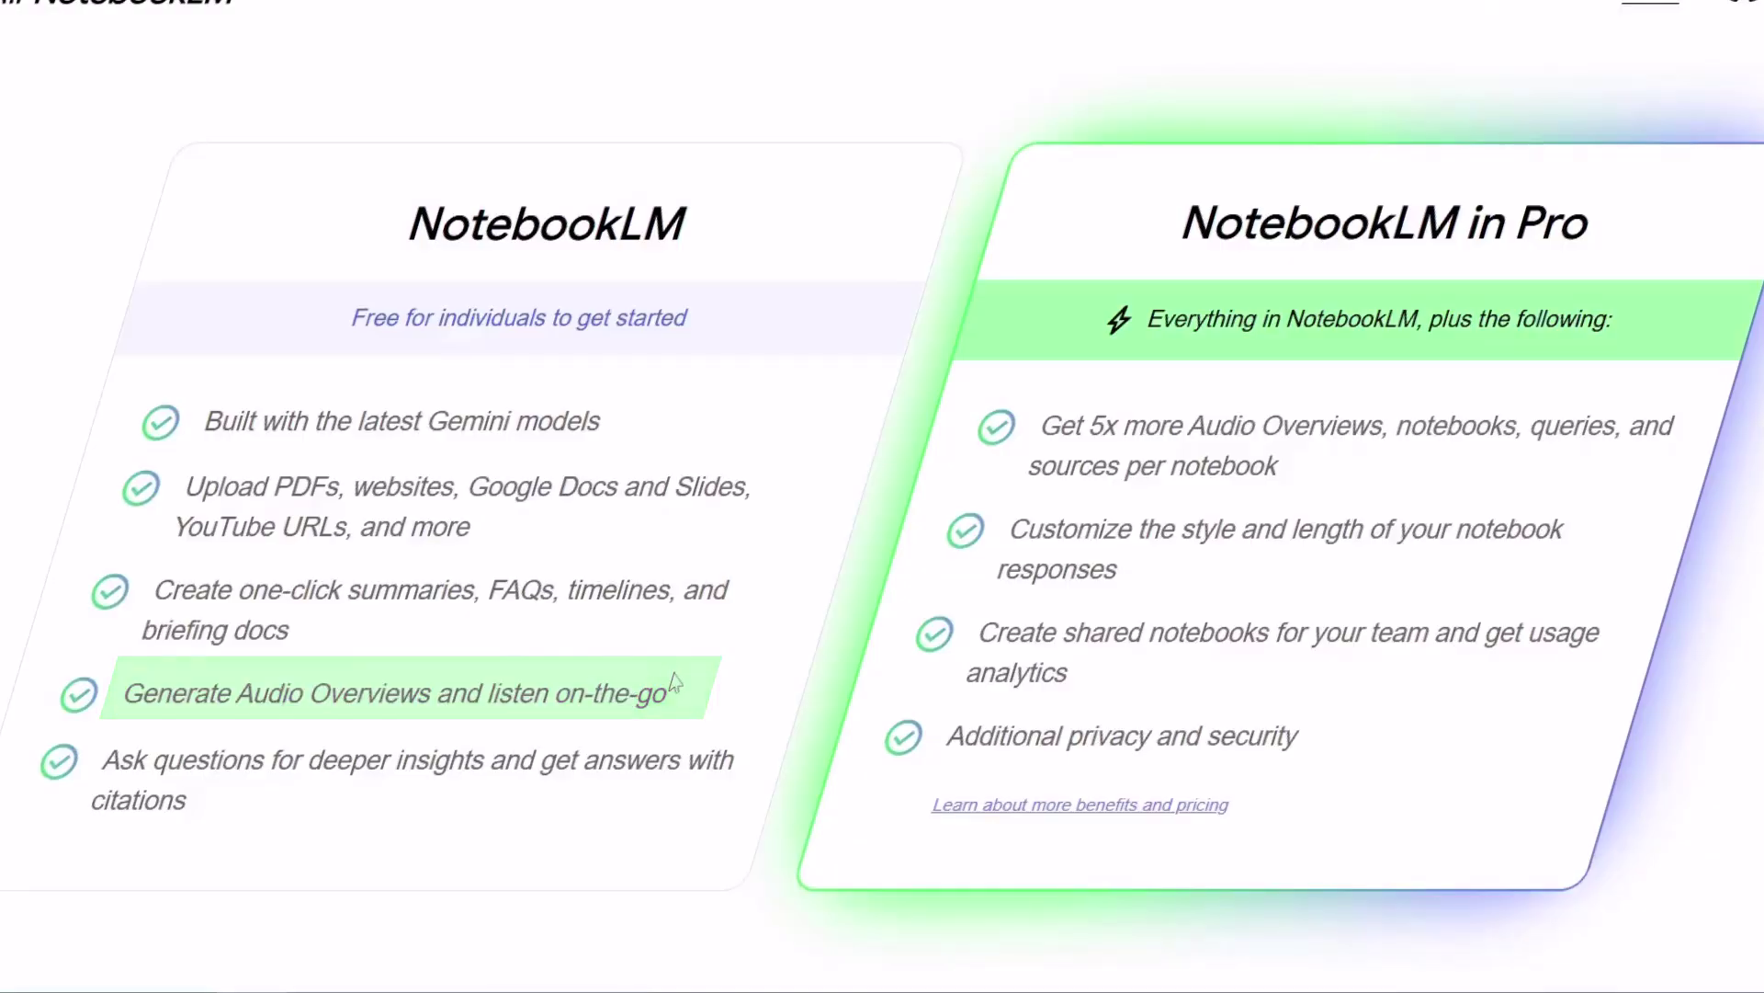
left_click_drag(97, 761, 264, 834)
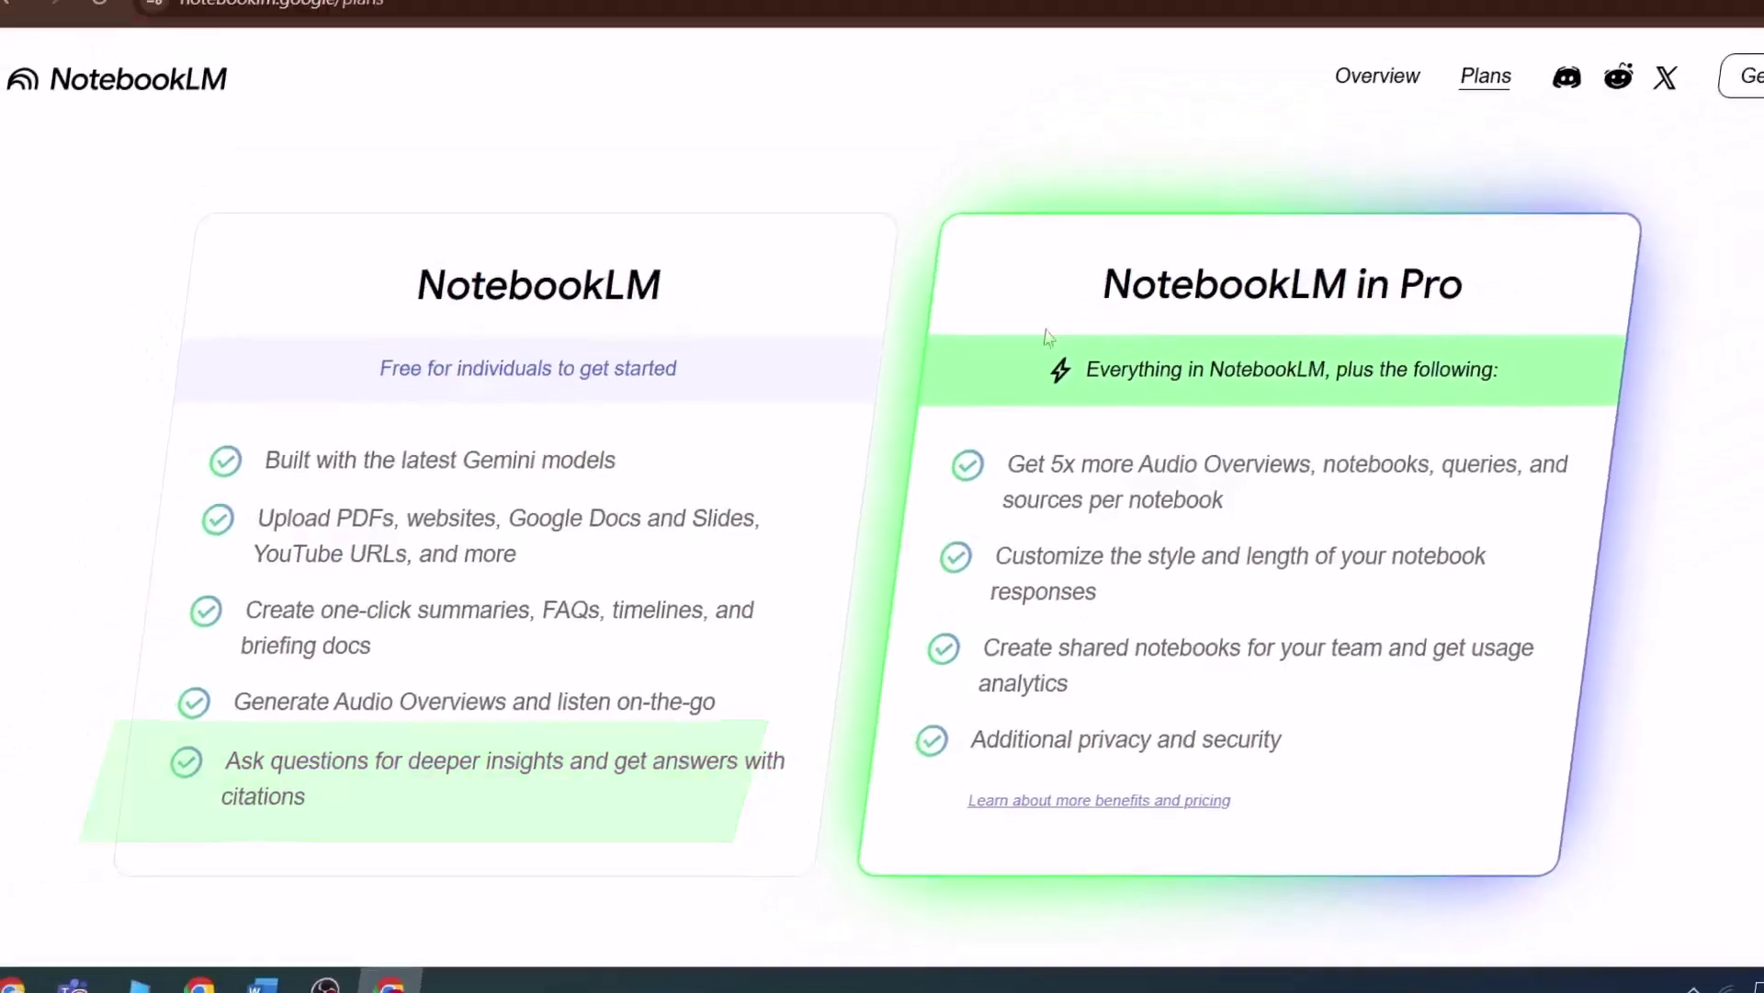
scroll(809, 588, "up", 5)
scroll(744, 590, "up", 2)
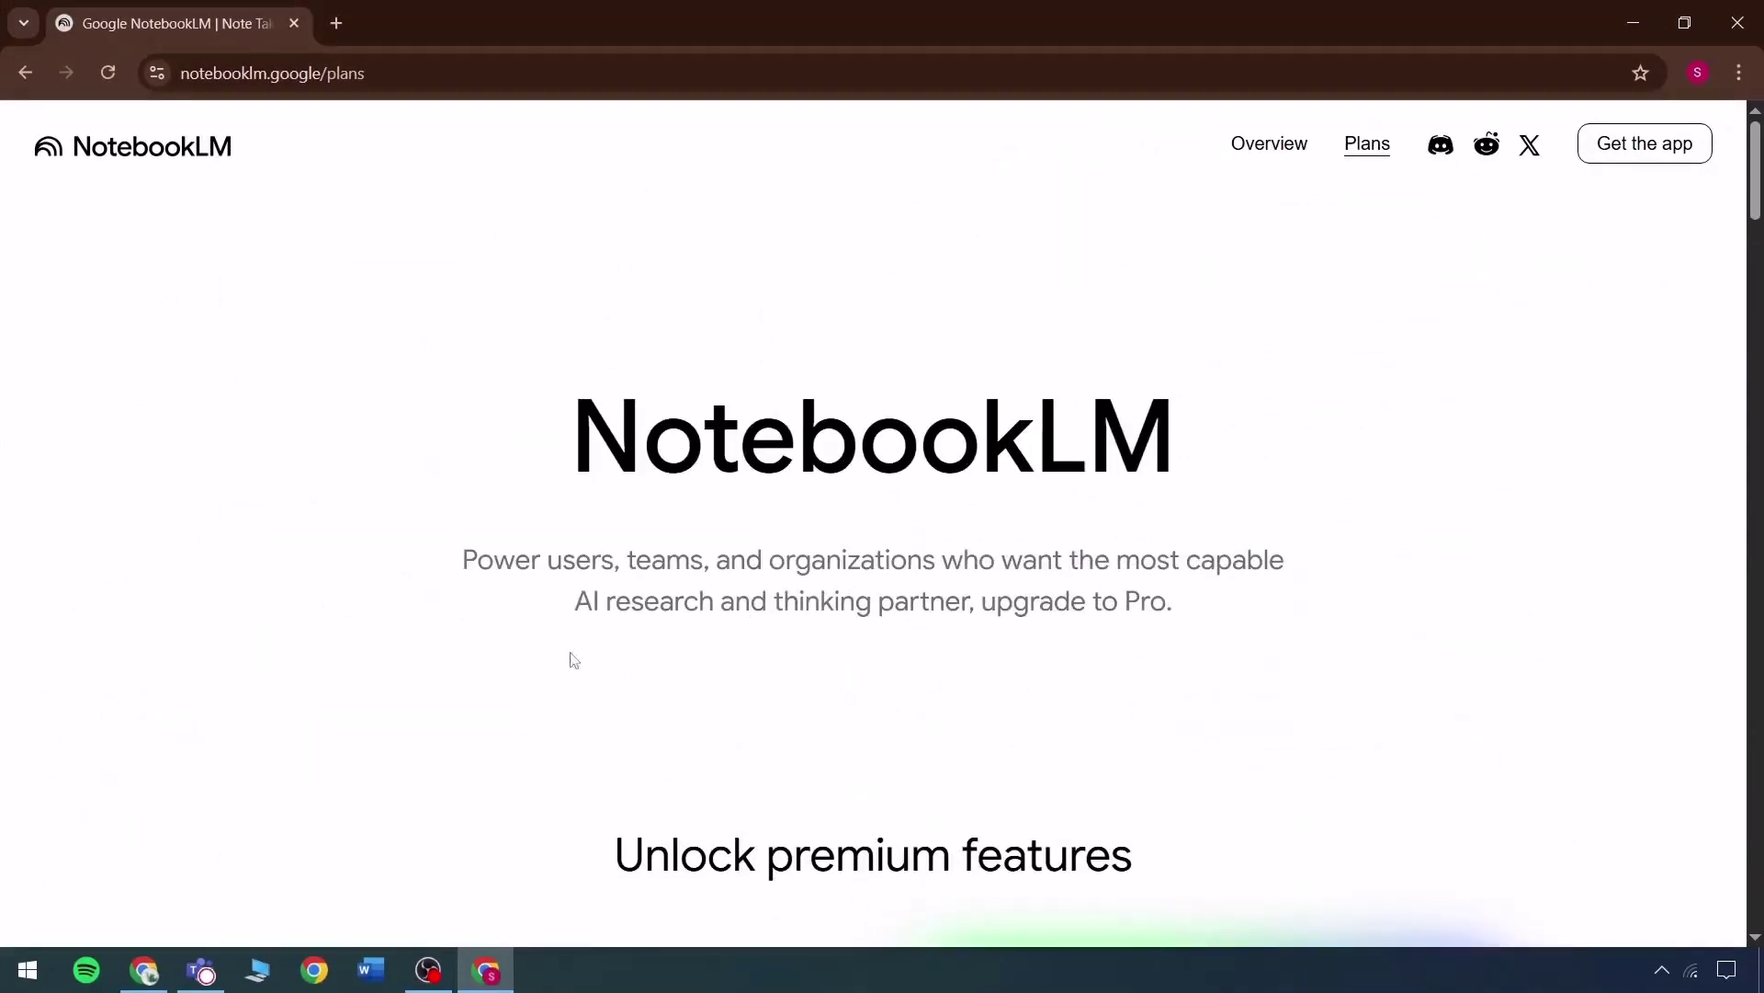
left_click(1244, 154)
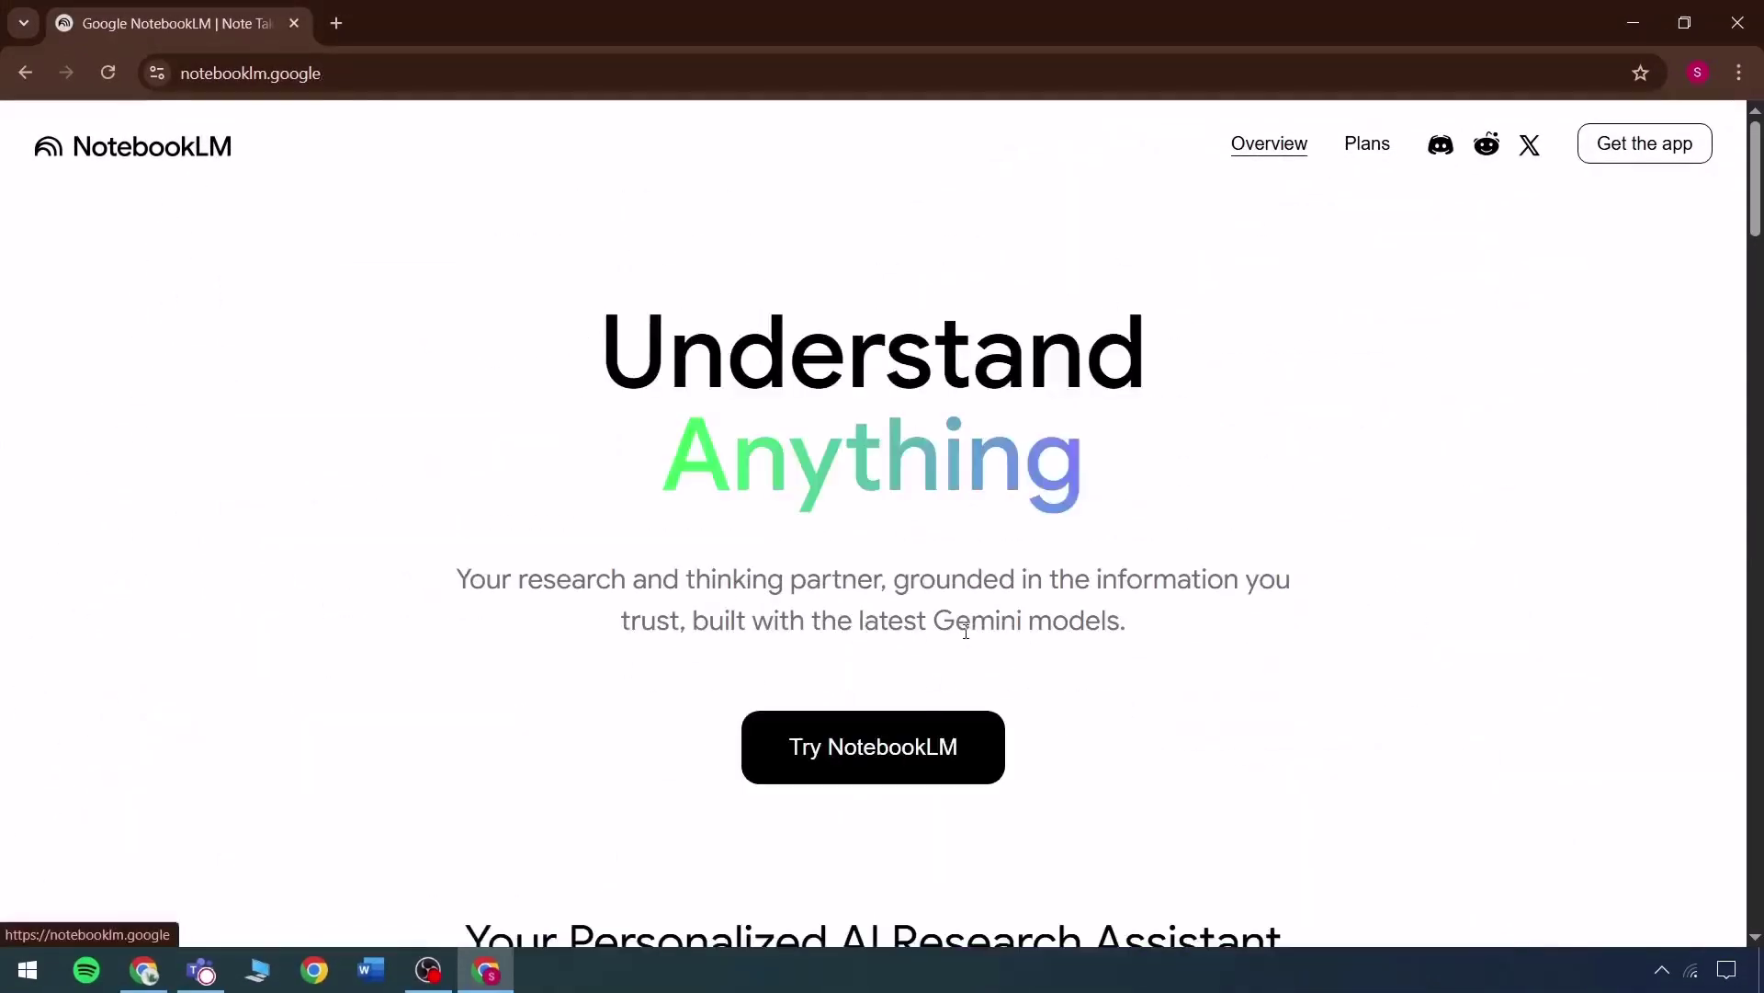
Step: Launch the NotebookLM app from Try NotebookLM and dismiss the welcome notice
left_click(896, 742)
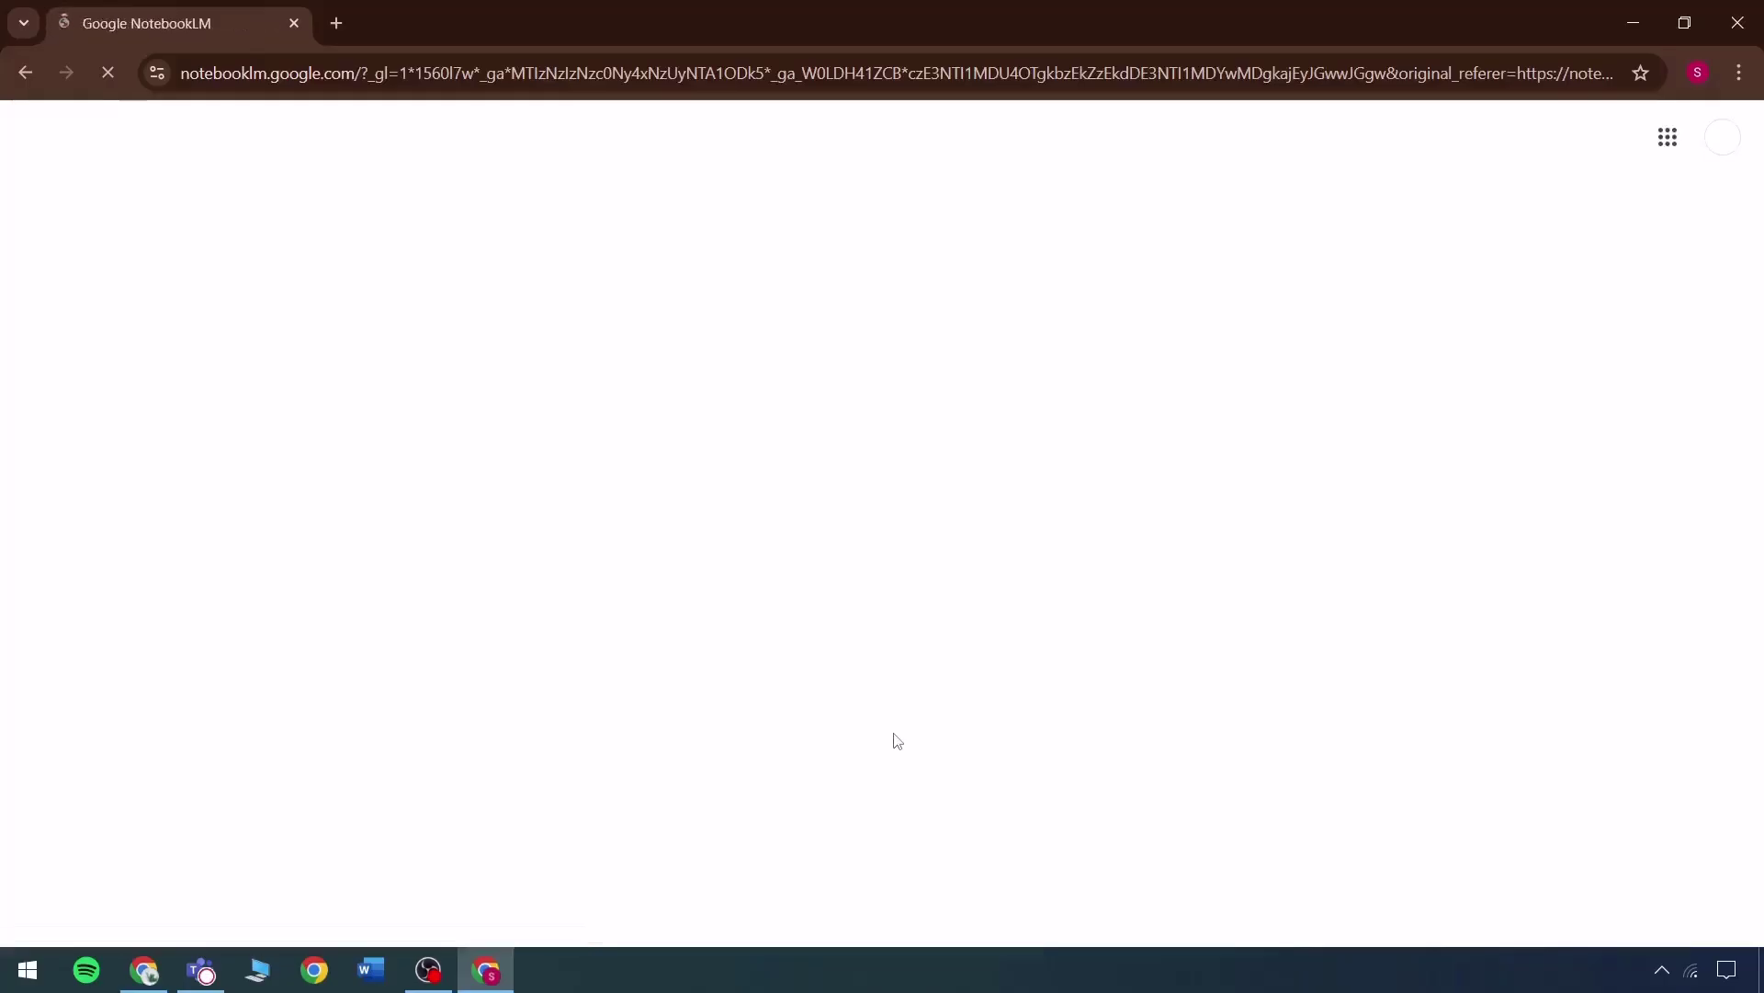
scroll(1149, 644, "down", 1)
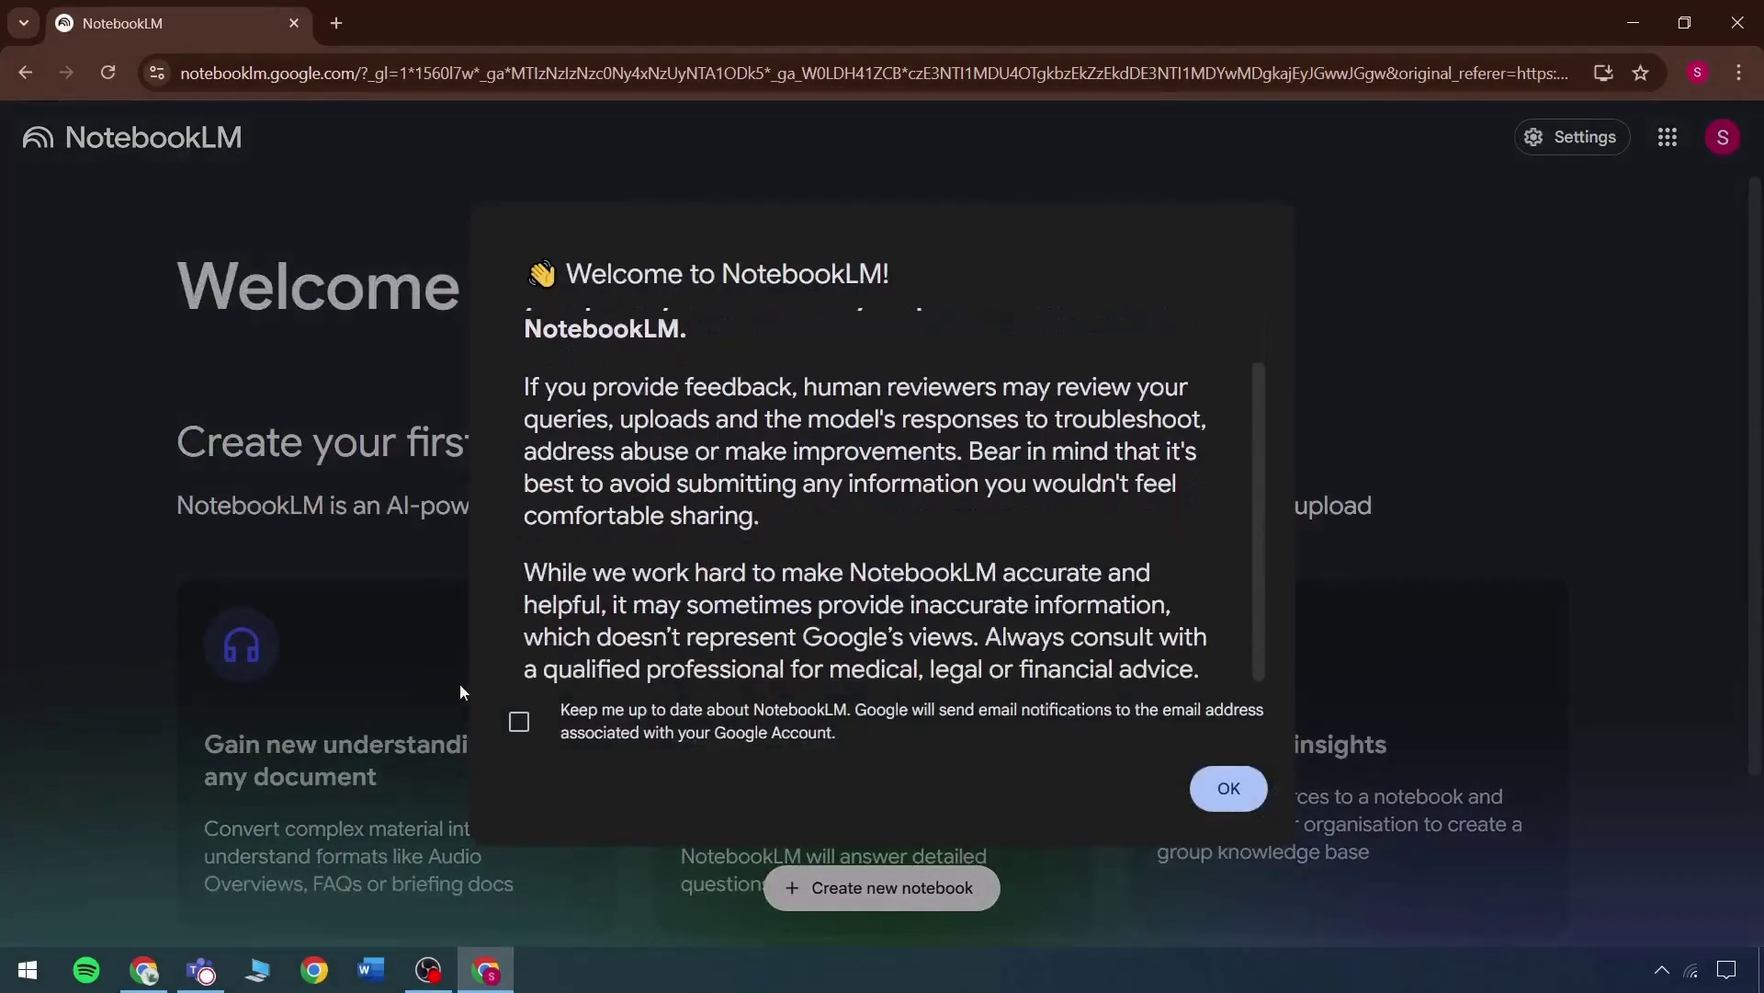
left_click(1257, 800)
scroll(155, 266, "down", 2)
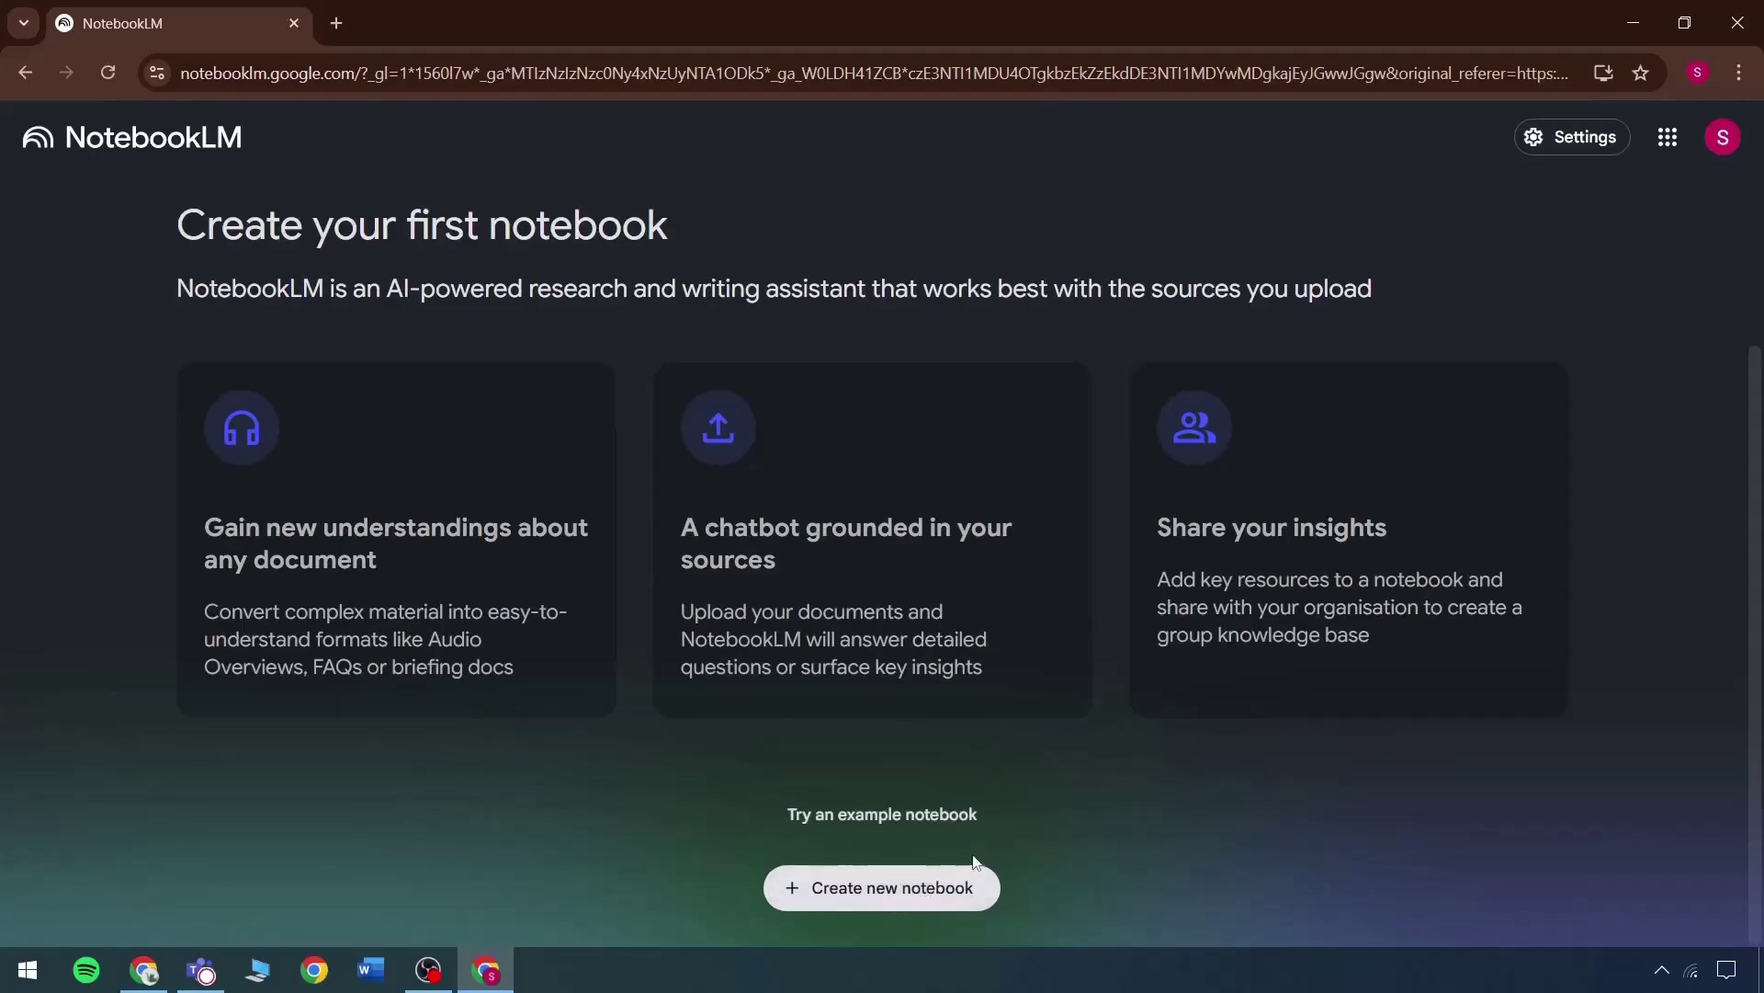
Step: Launch Excalidraw and draw five arrows radiating out from the Food Science and AI box
key("super")
type("mi")
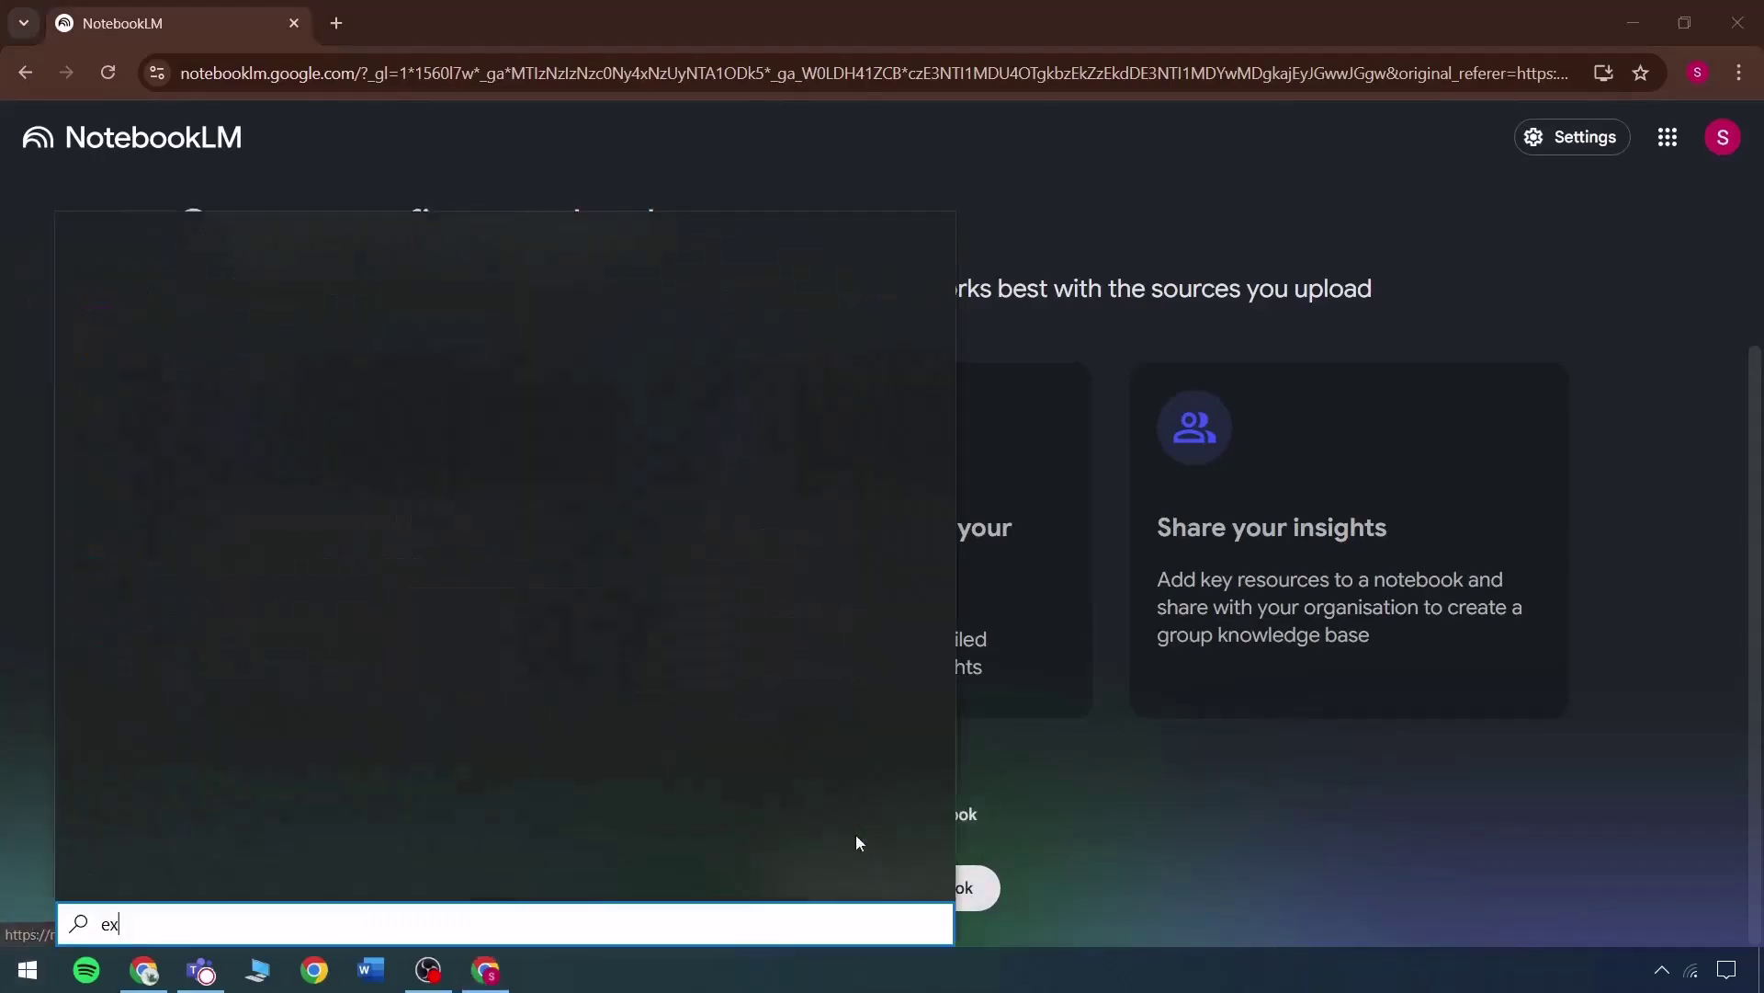
key("Return")
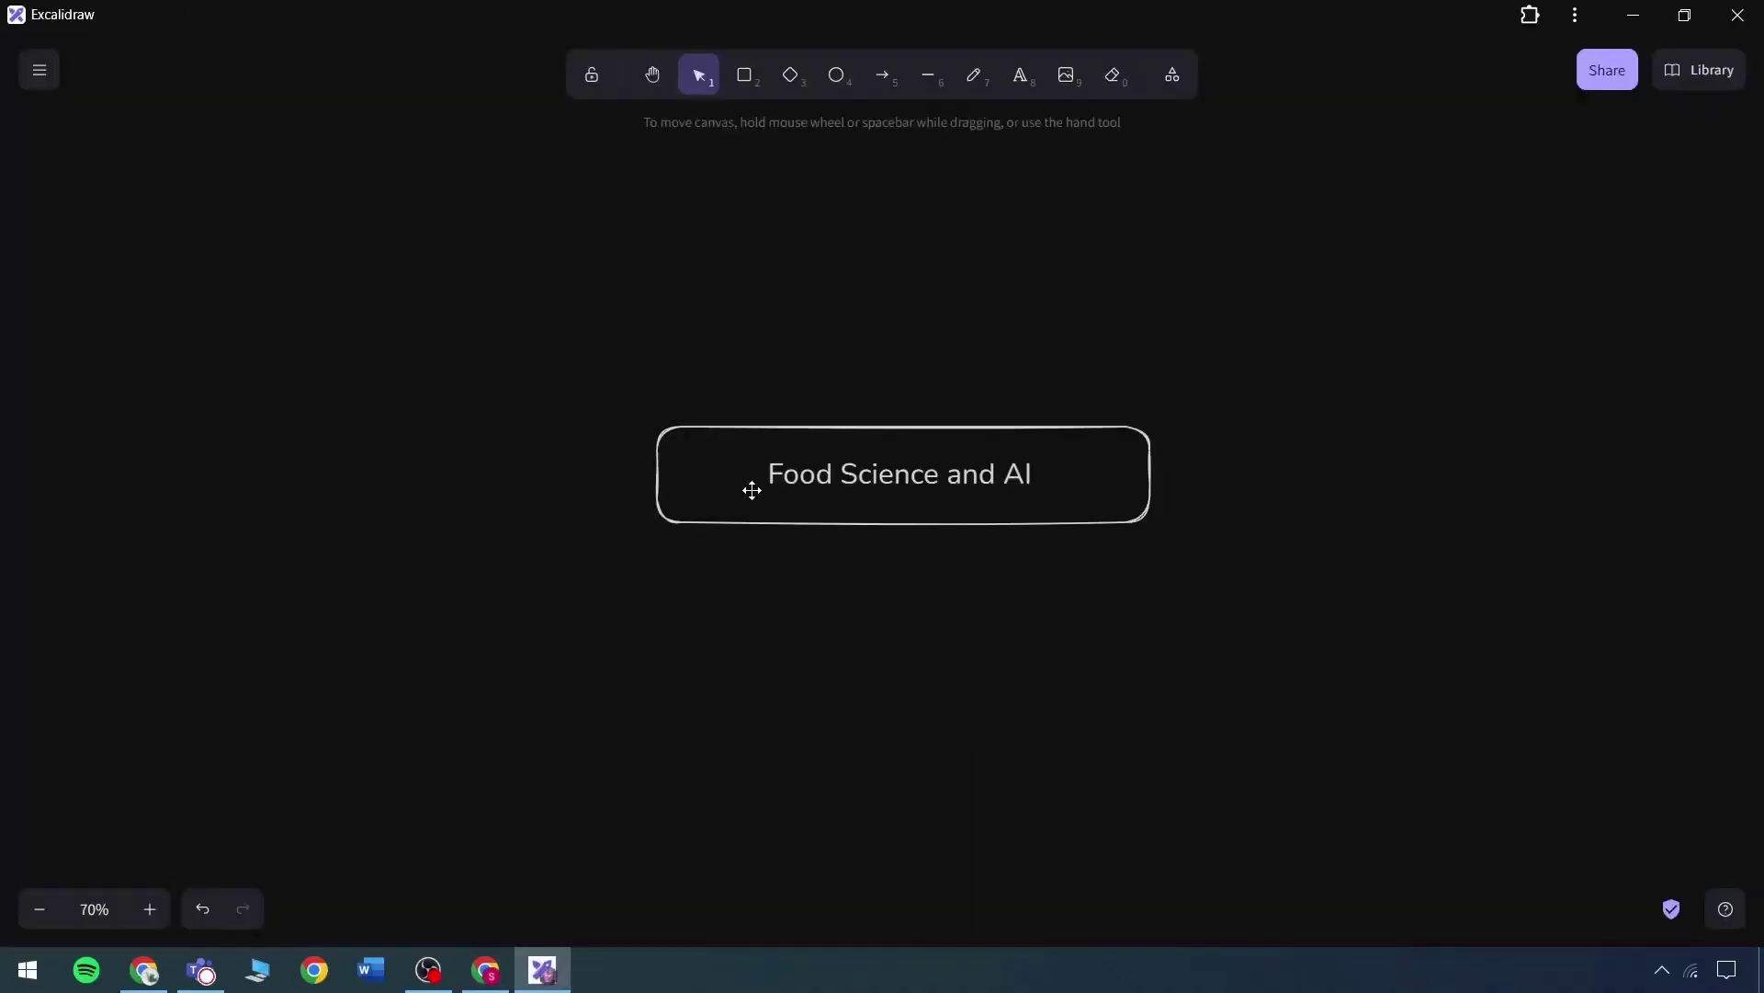
key("a")
left_click_drag(933, 397, 948, 213)
key("a")
left_click_drag(1210, 429, 1551, 332)
key("a")
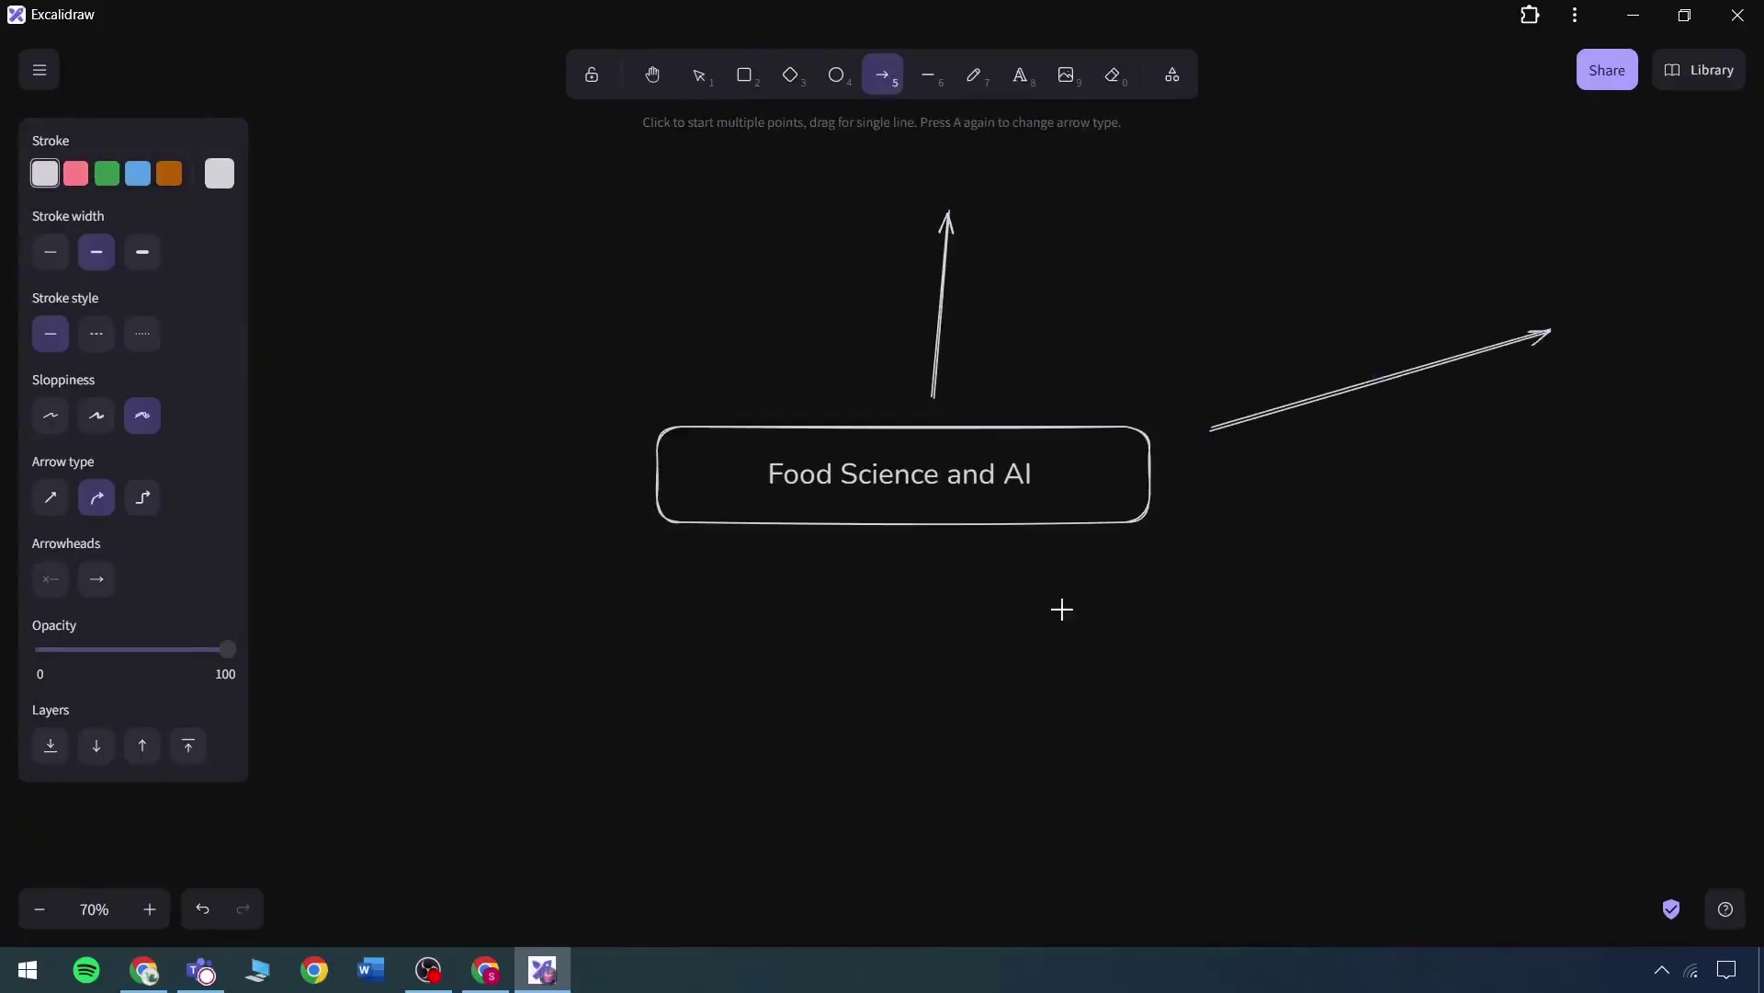
left_click_drag(1063, 610, 1168, 801)
left_click_drag(780, 587, 663, 806)
key("a")
left_click_drag(615, 529, 433, 295)
key("a")
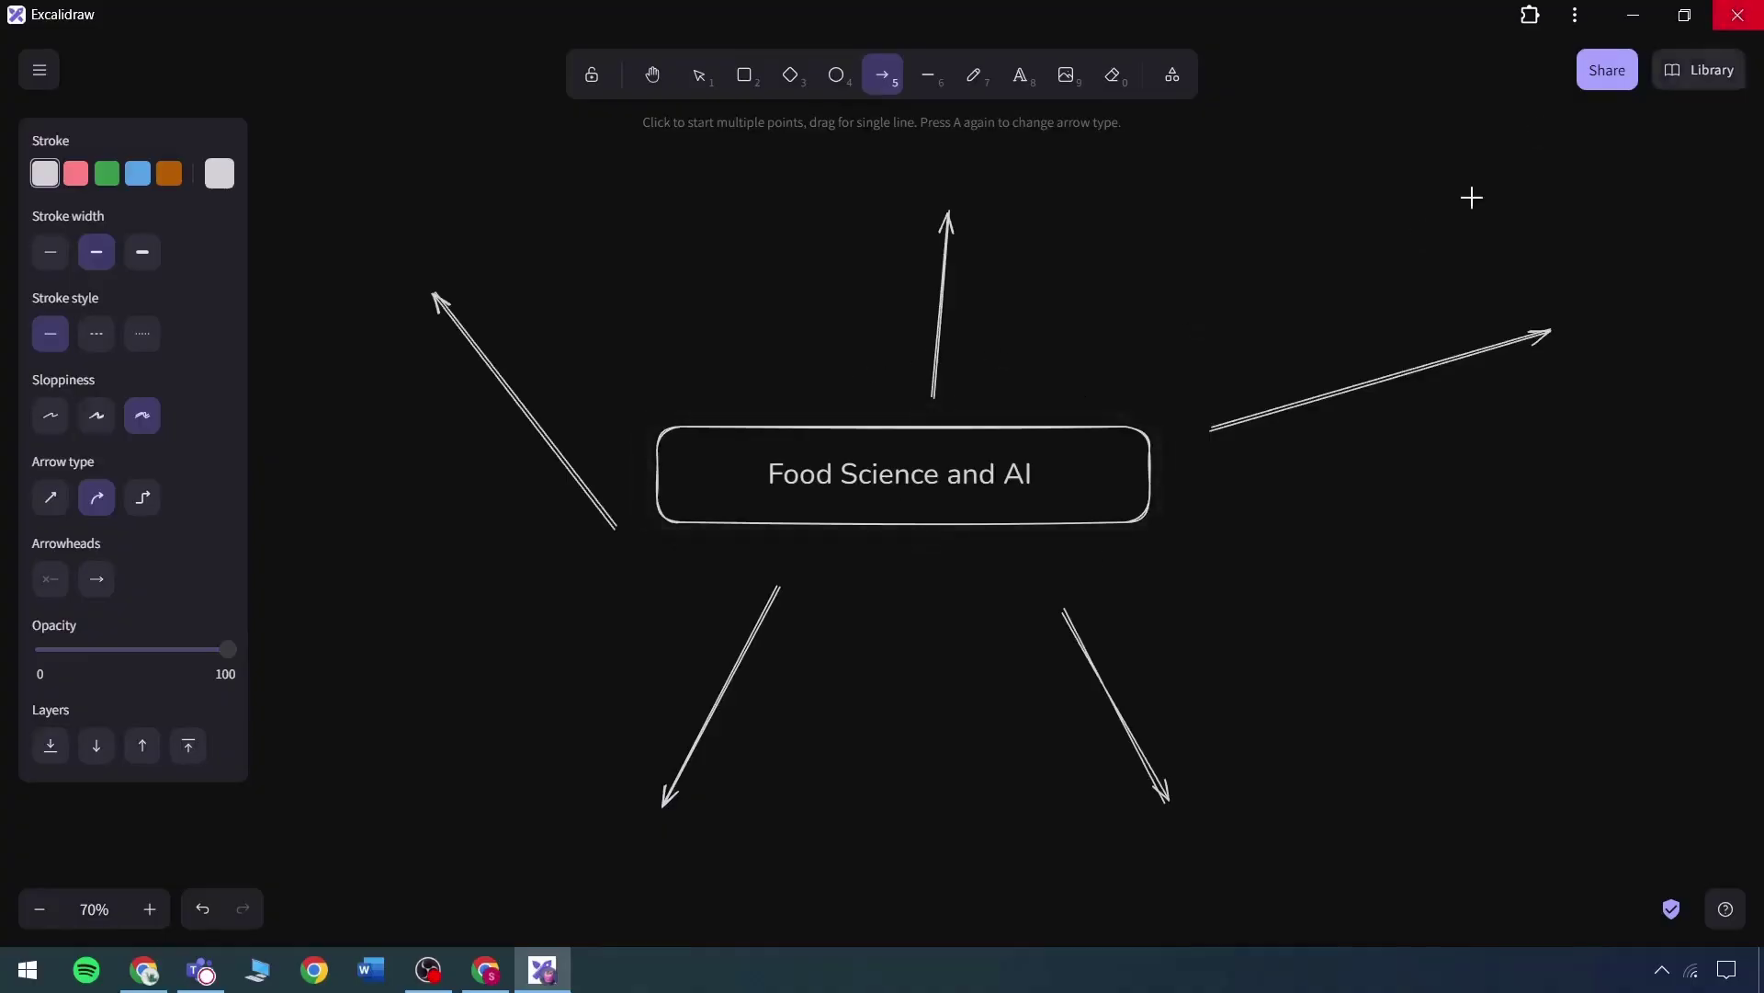
Step: Leave the arrow tool and switch back to selecting objects on the canvas
left_click(1000, 476)
left_click(699, 74)
left_click(1002, 501)
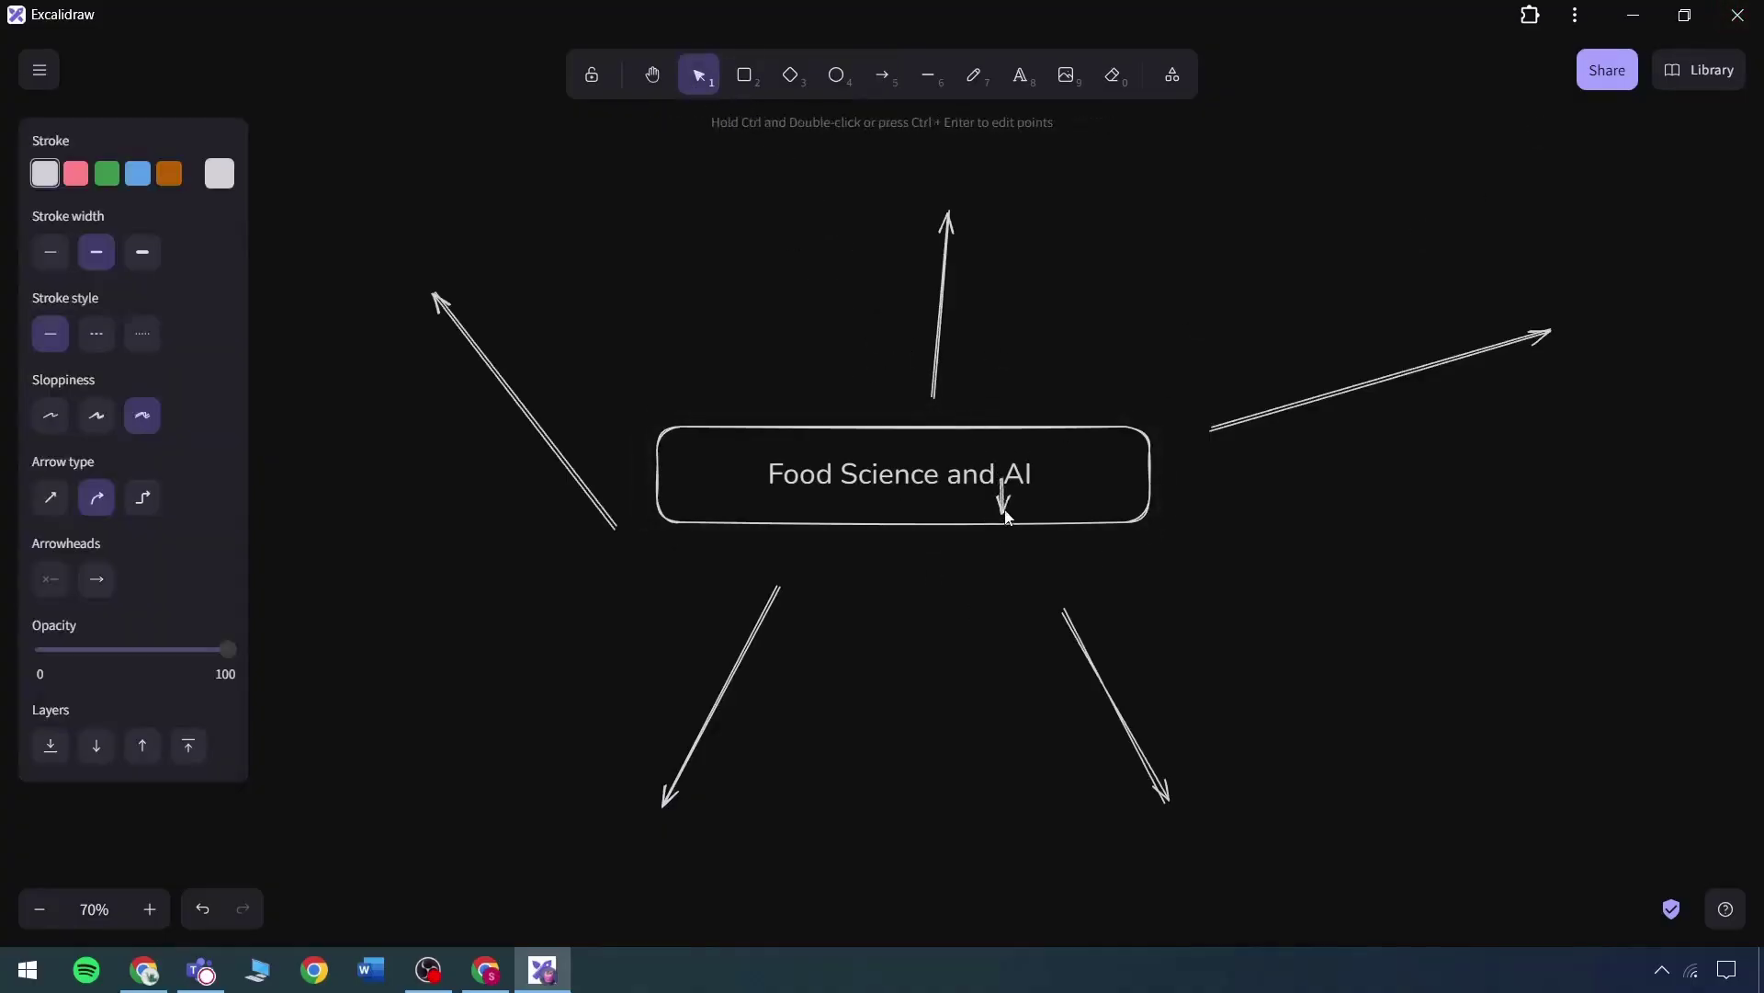
left_click_drag(1002, 501, 1755, 55)
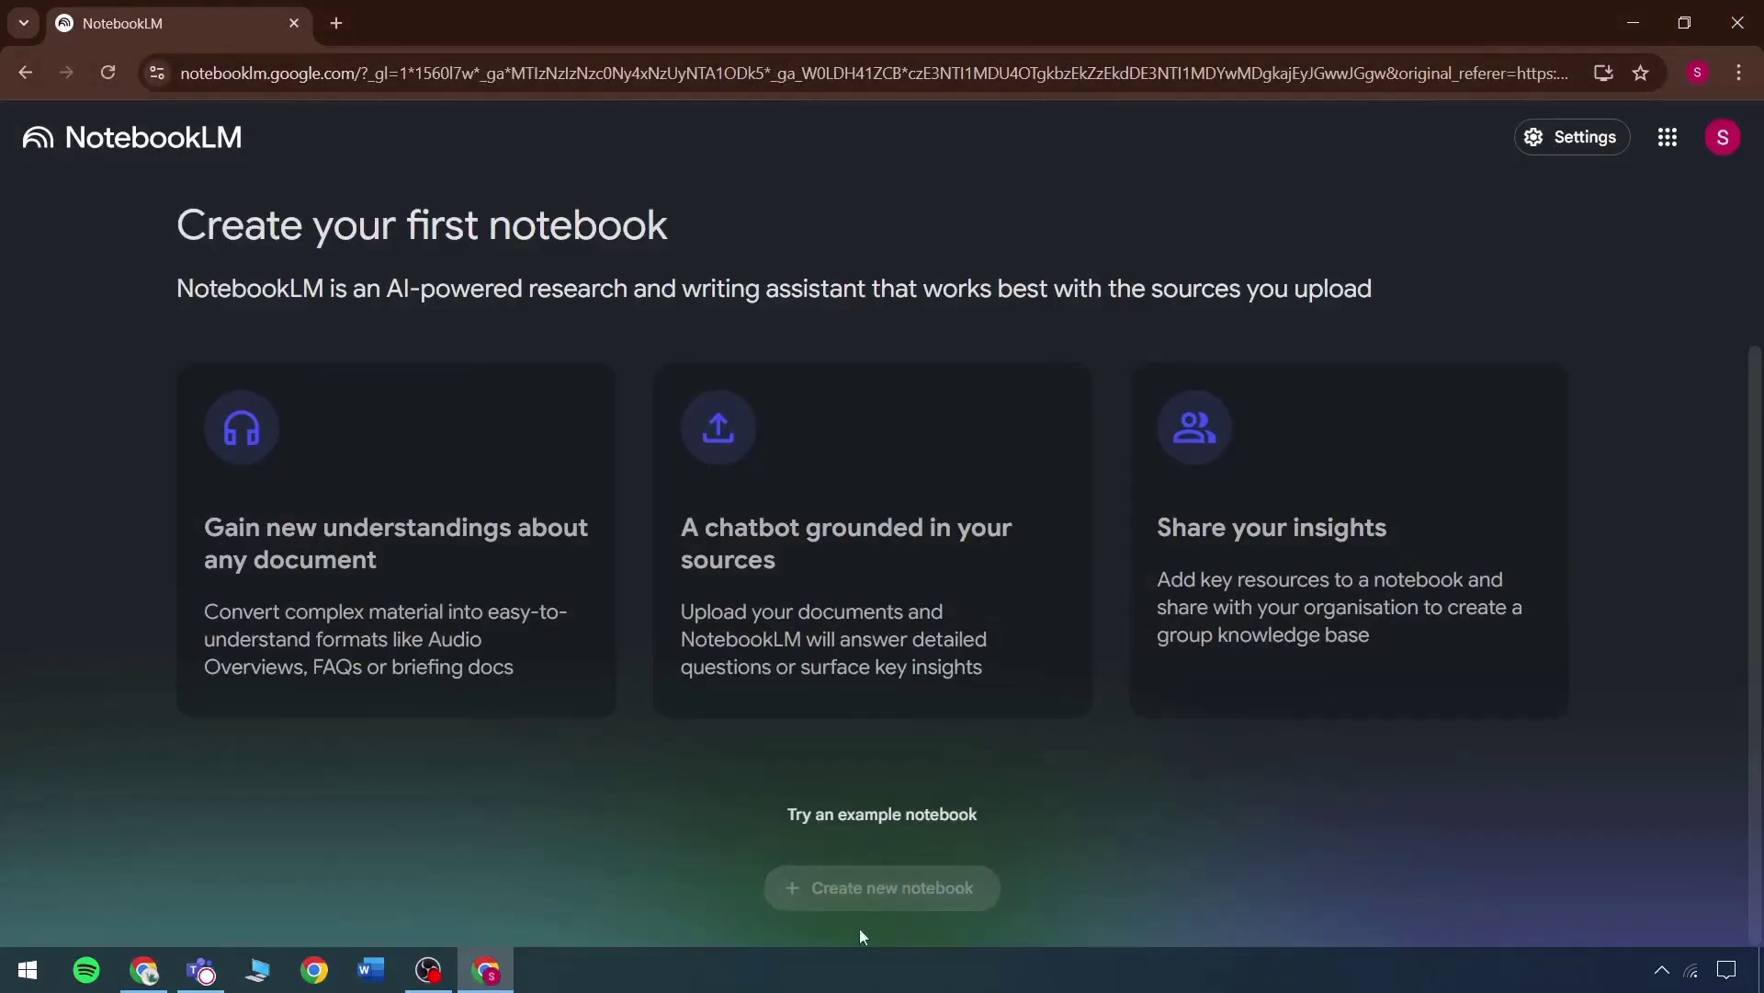
Step: Create a new notebook and open the Untitled notebook card
left_click(918, 890)
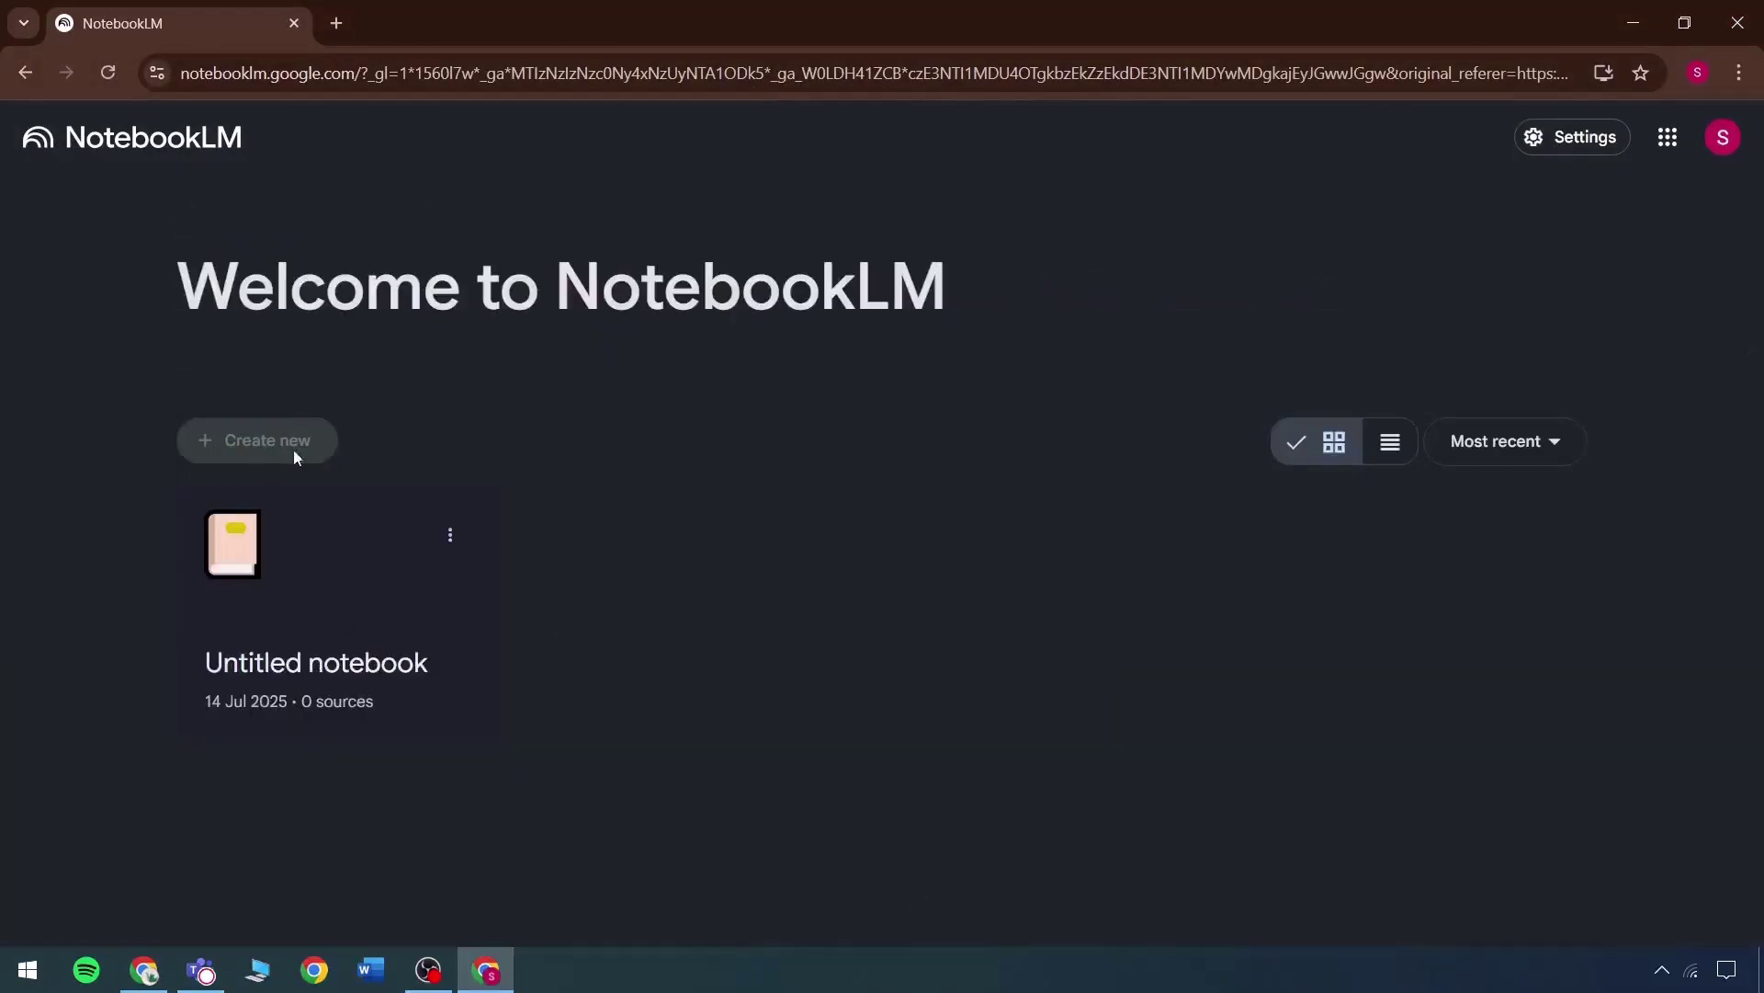
left_click(316, 698)
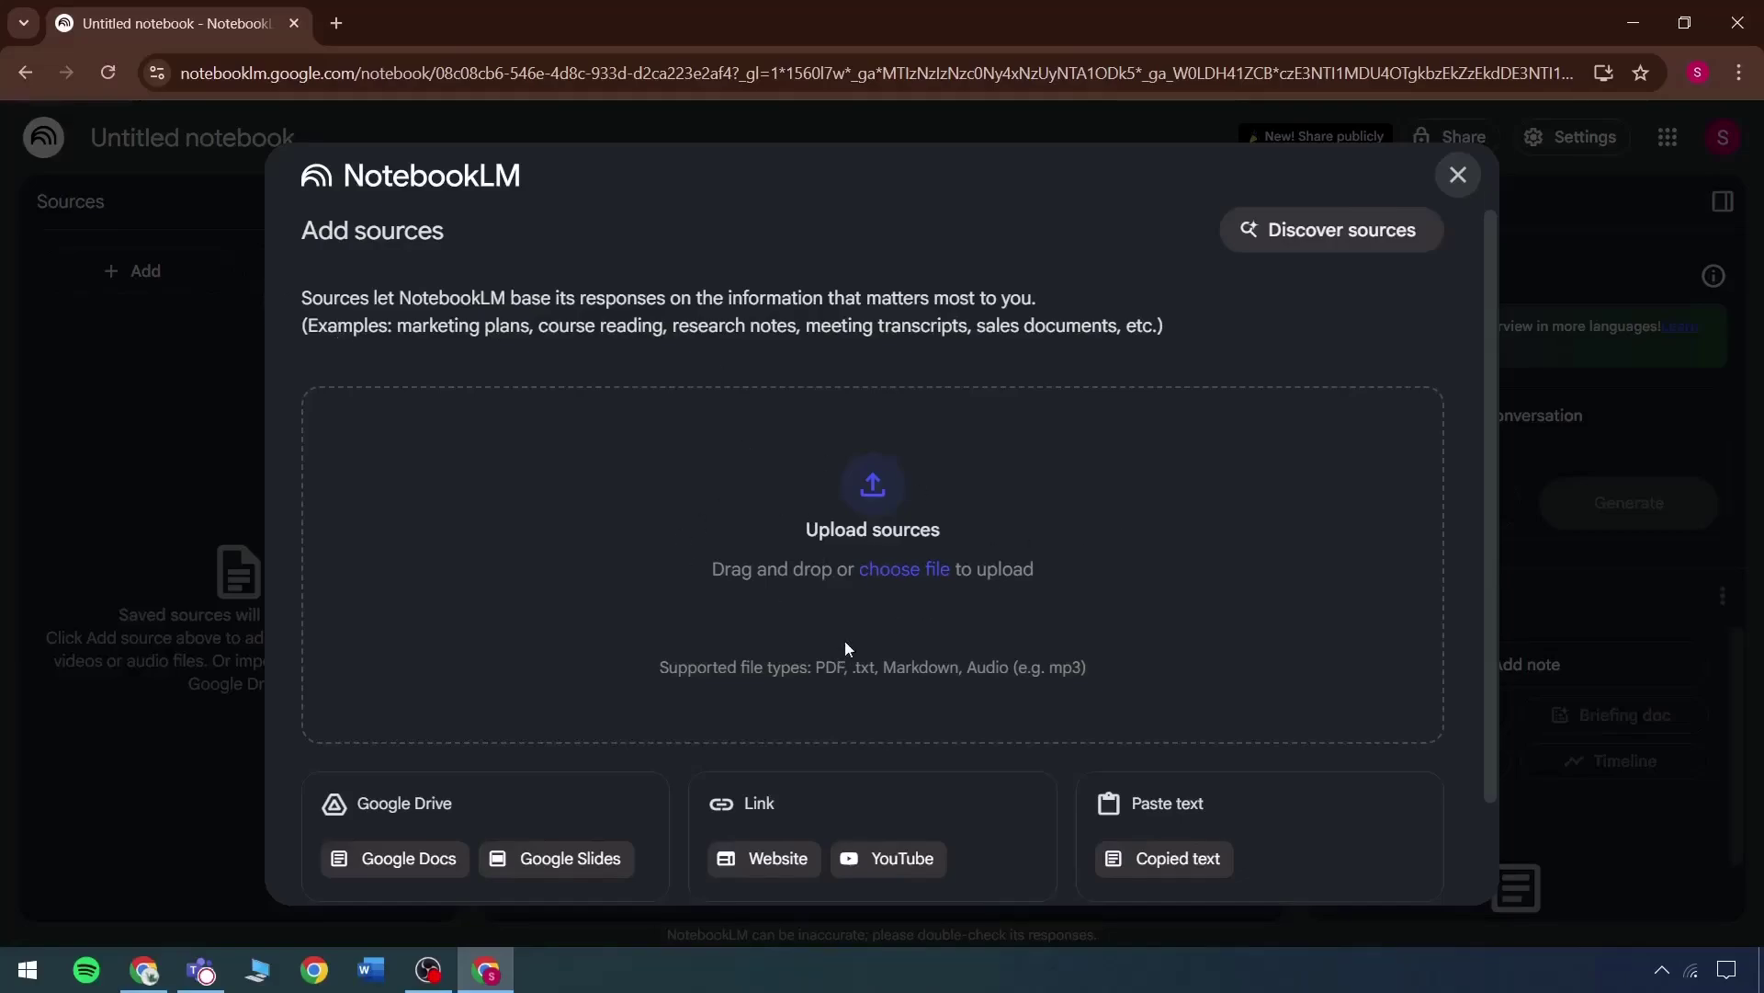
scroll(845, 648, "down", 2)
scroll(840, 462, "up", 2)
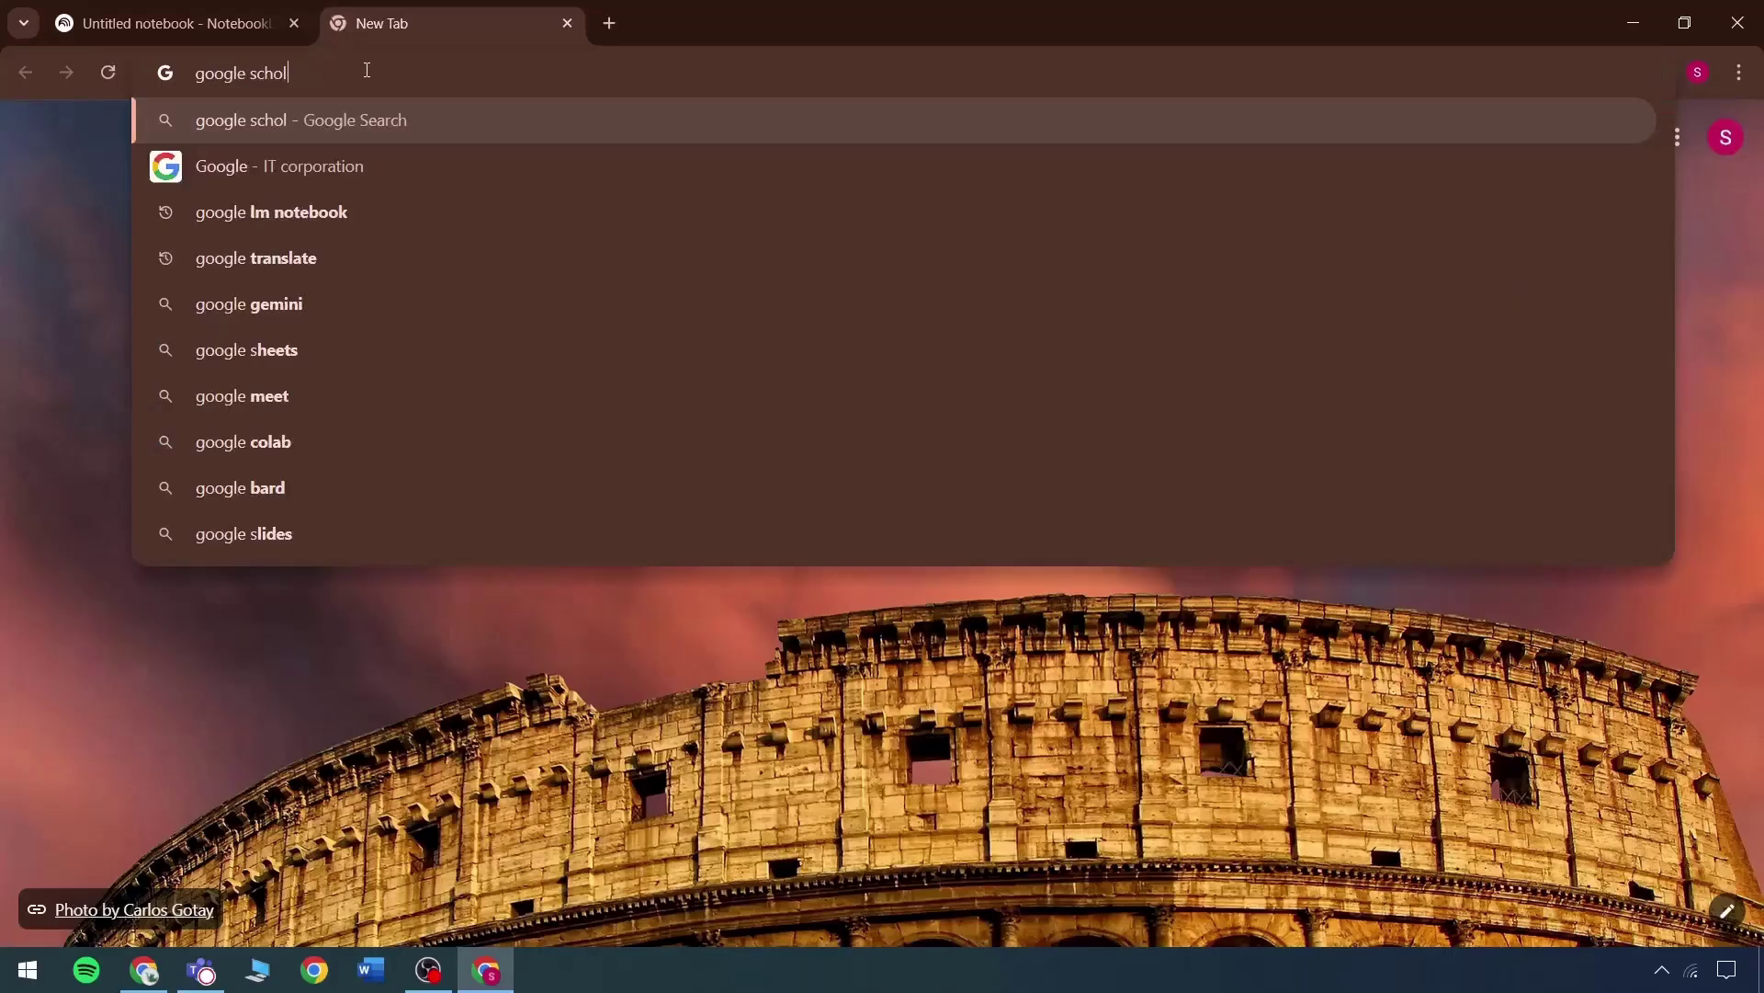
Step: Search google scholars, open Google Scholar, and search for Food Science and AI
type("ars")
key("Return")
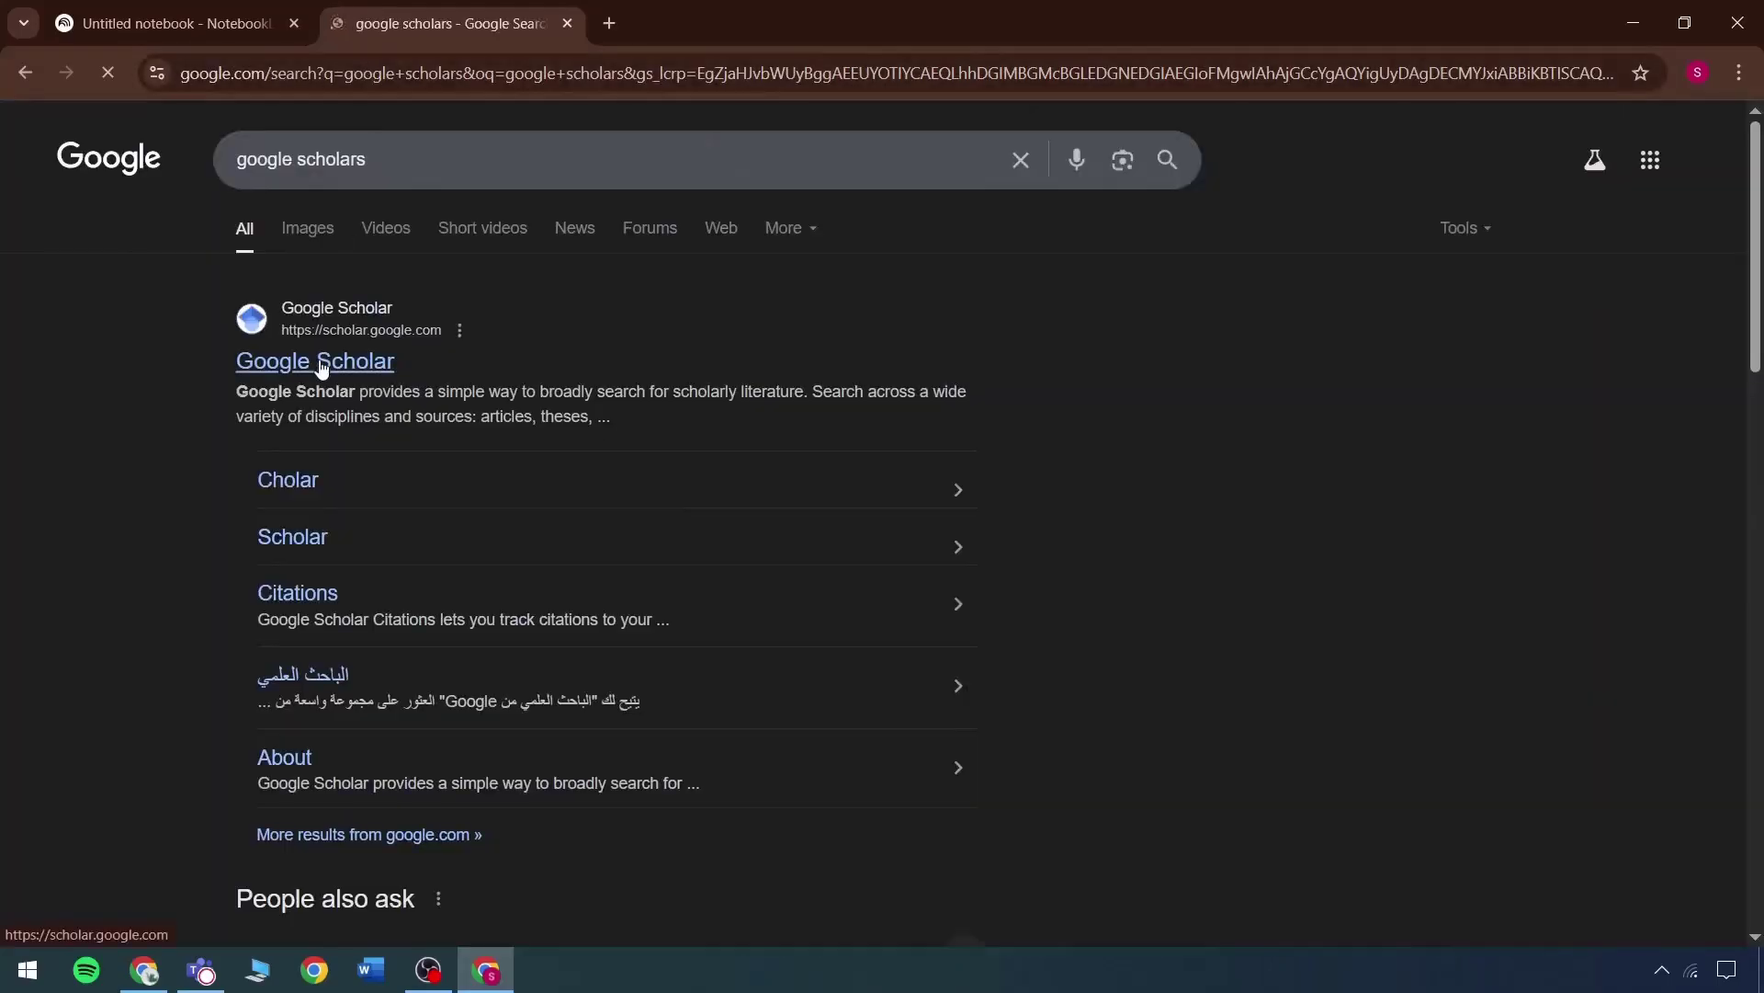
left_click(565, 328)
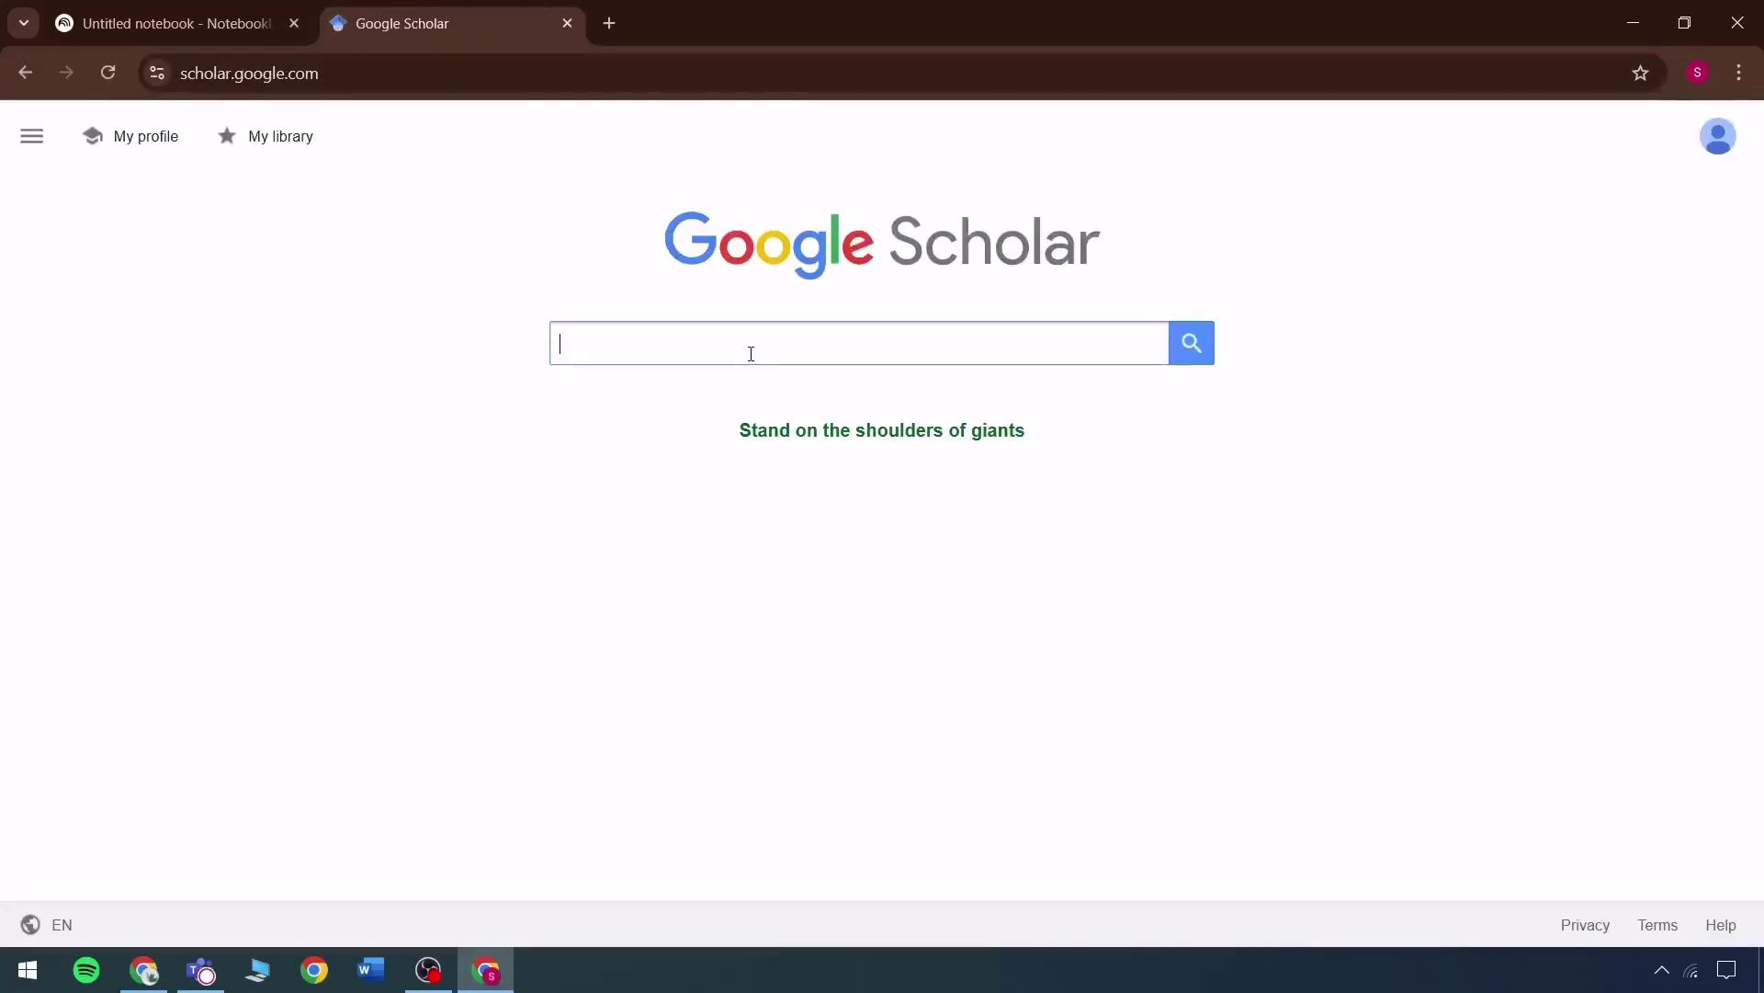
type("NotebookLM")
key("ctrl+a")
type("Food Science and AI")
left_click(1190, 343)
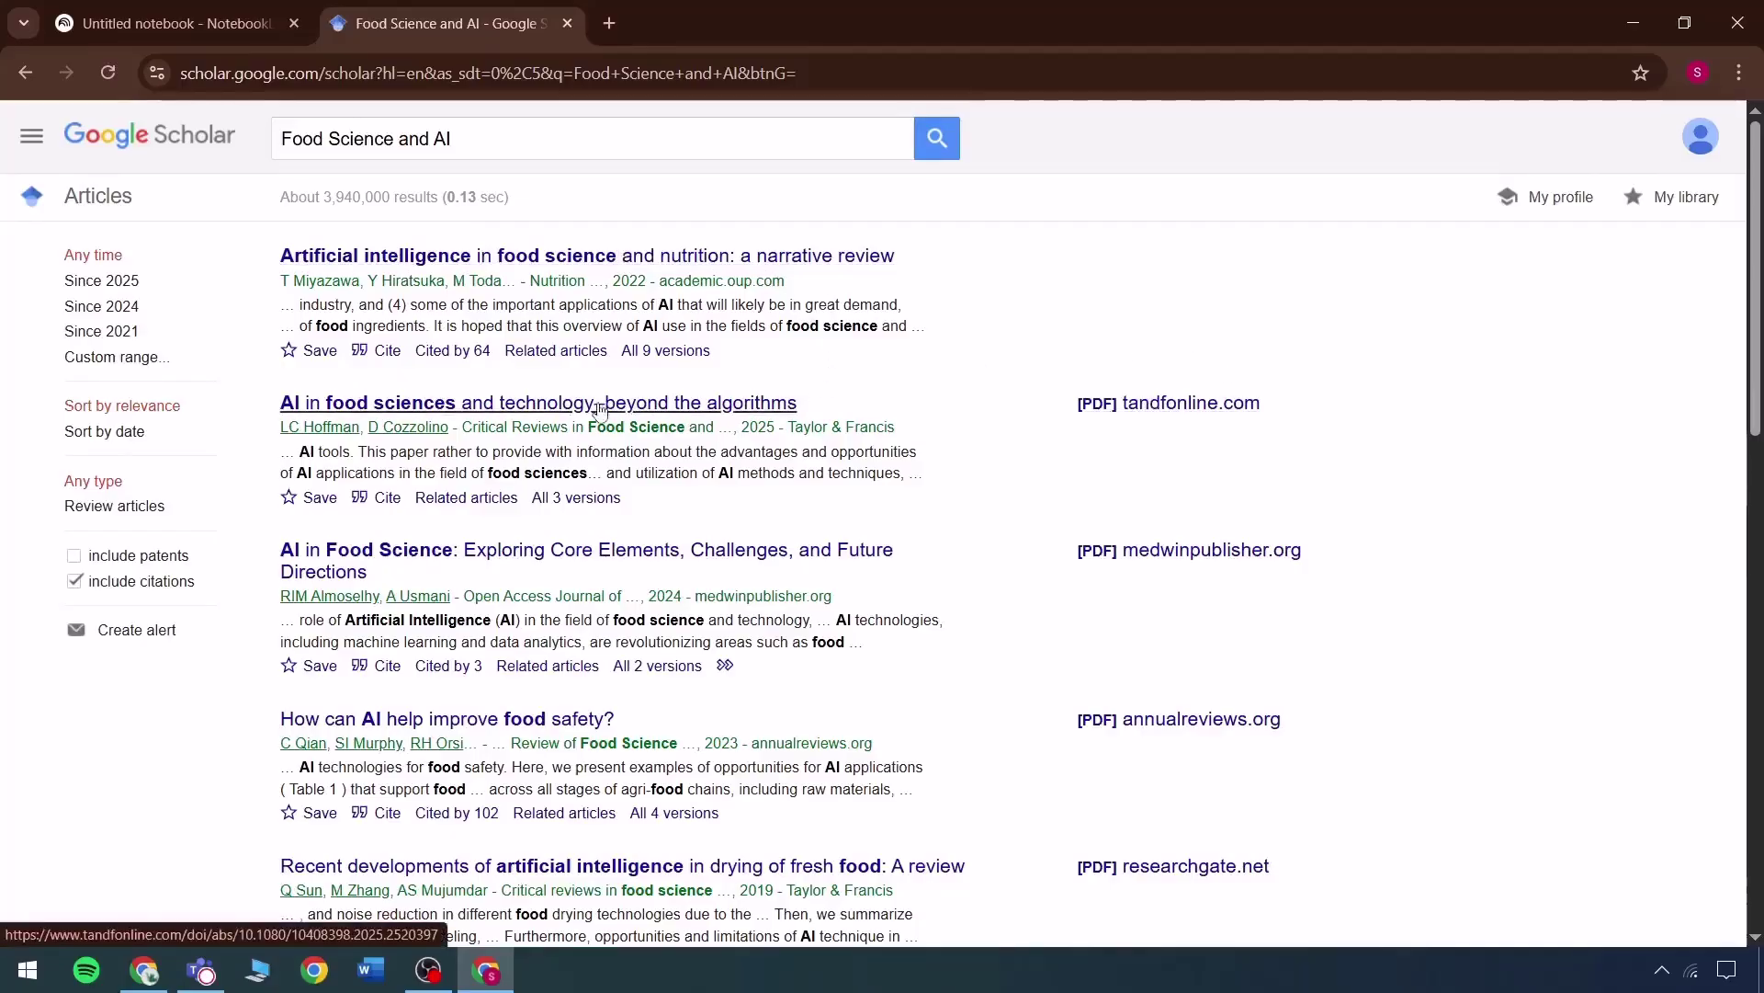
Step: Open the second paper's tandfonline PDF, return to results, and check the downloaded PDFs
left_click(1155, 417)
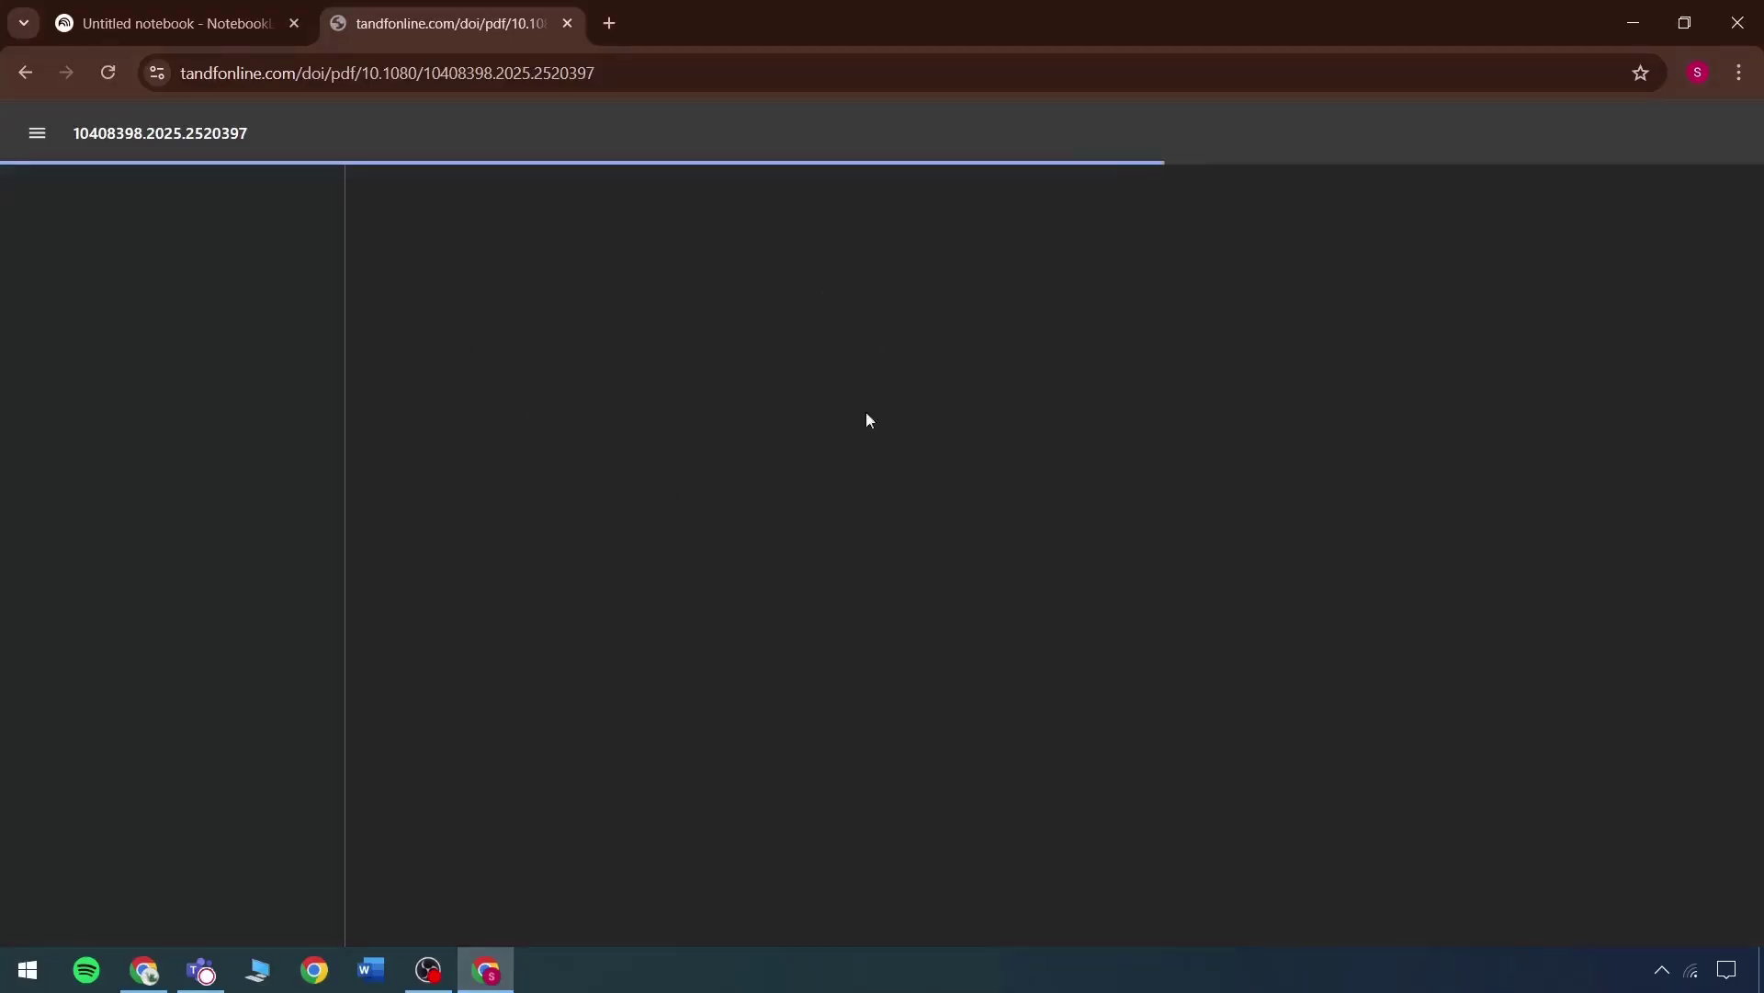
key("alt+Left")
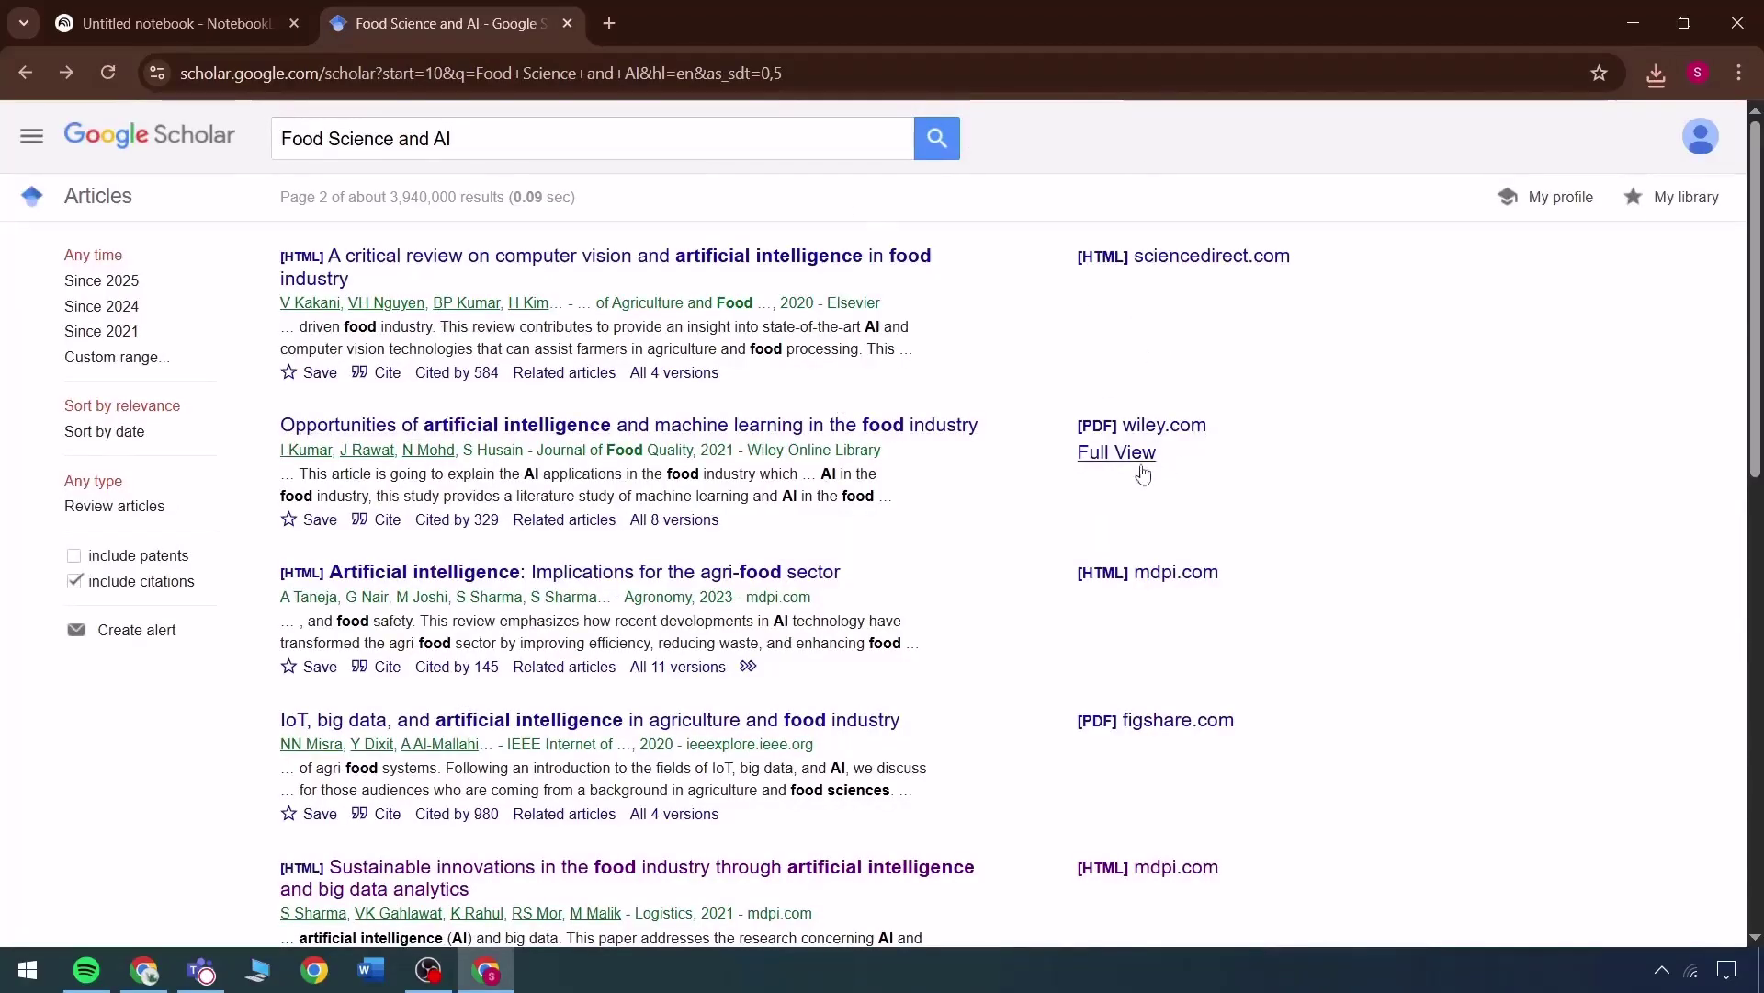
scroll(1142, 465, "down", 5)
scroll(1521, 124, "up", 5)
left_click(1656, 73)
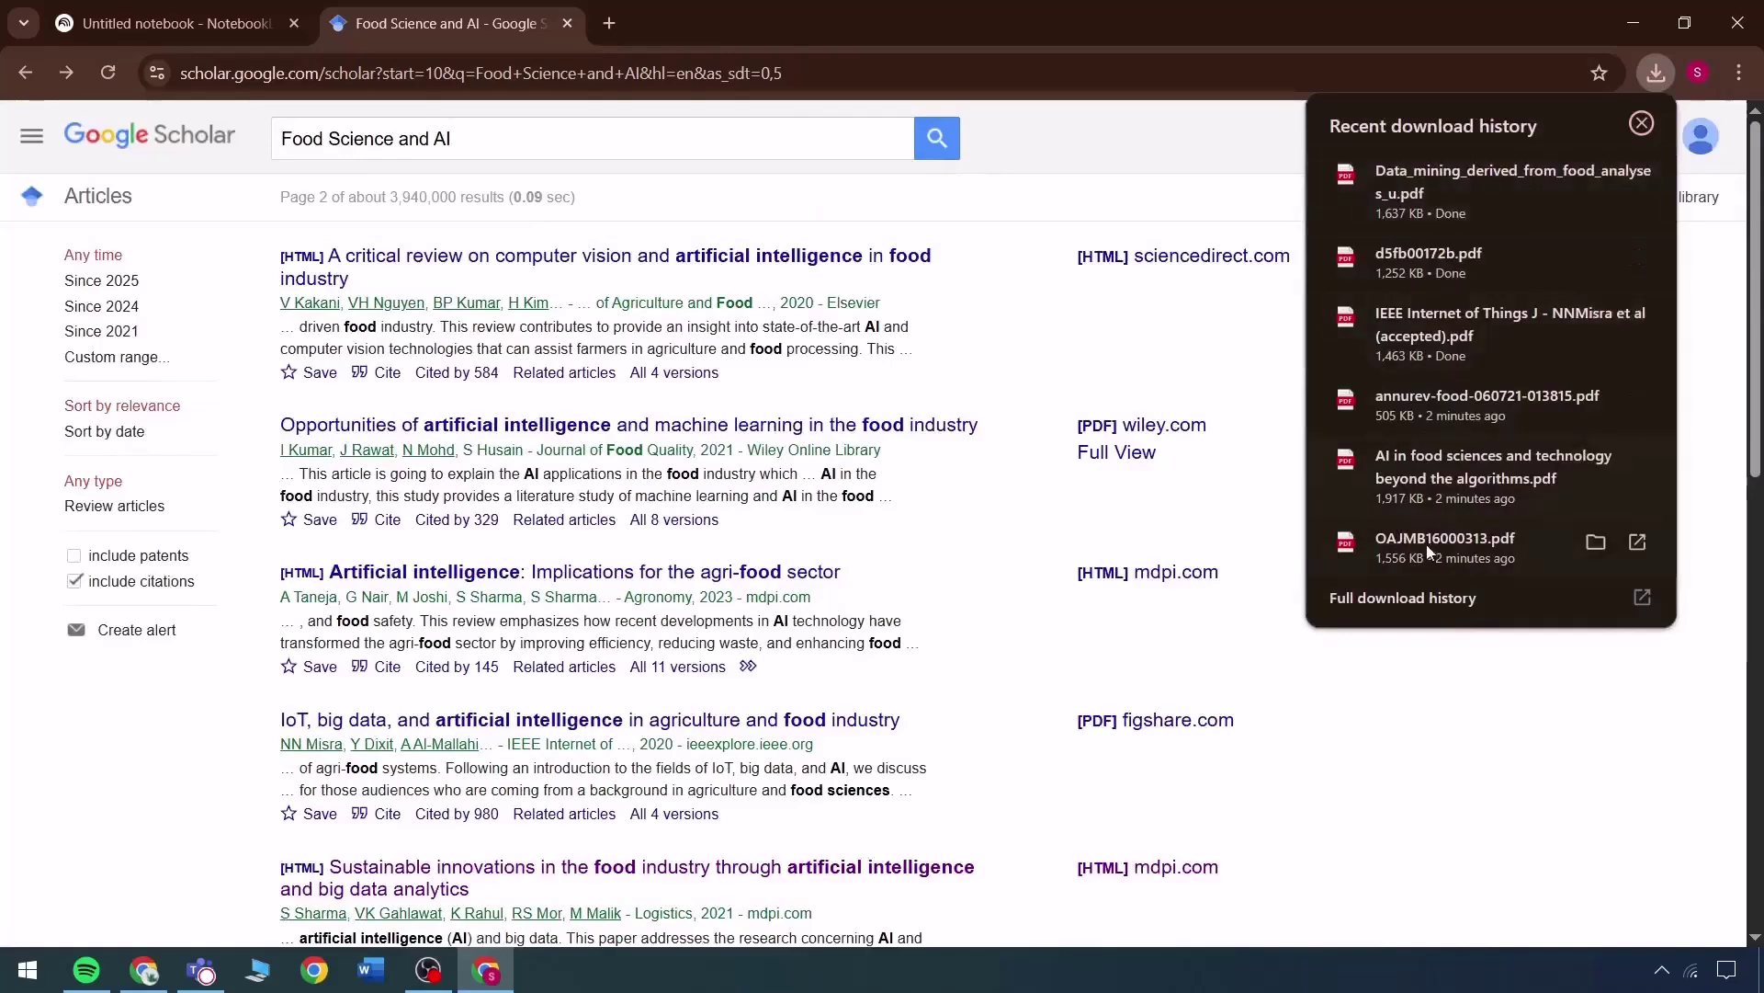
left_click(1431, 688)
Step: Upload six of today's downloaded PDFs, including Data_mining_derived_from_food_analyses_u, as notebook sources
left_click(166, 21)
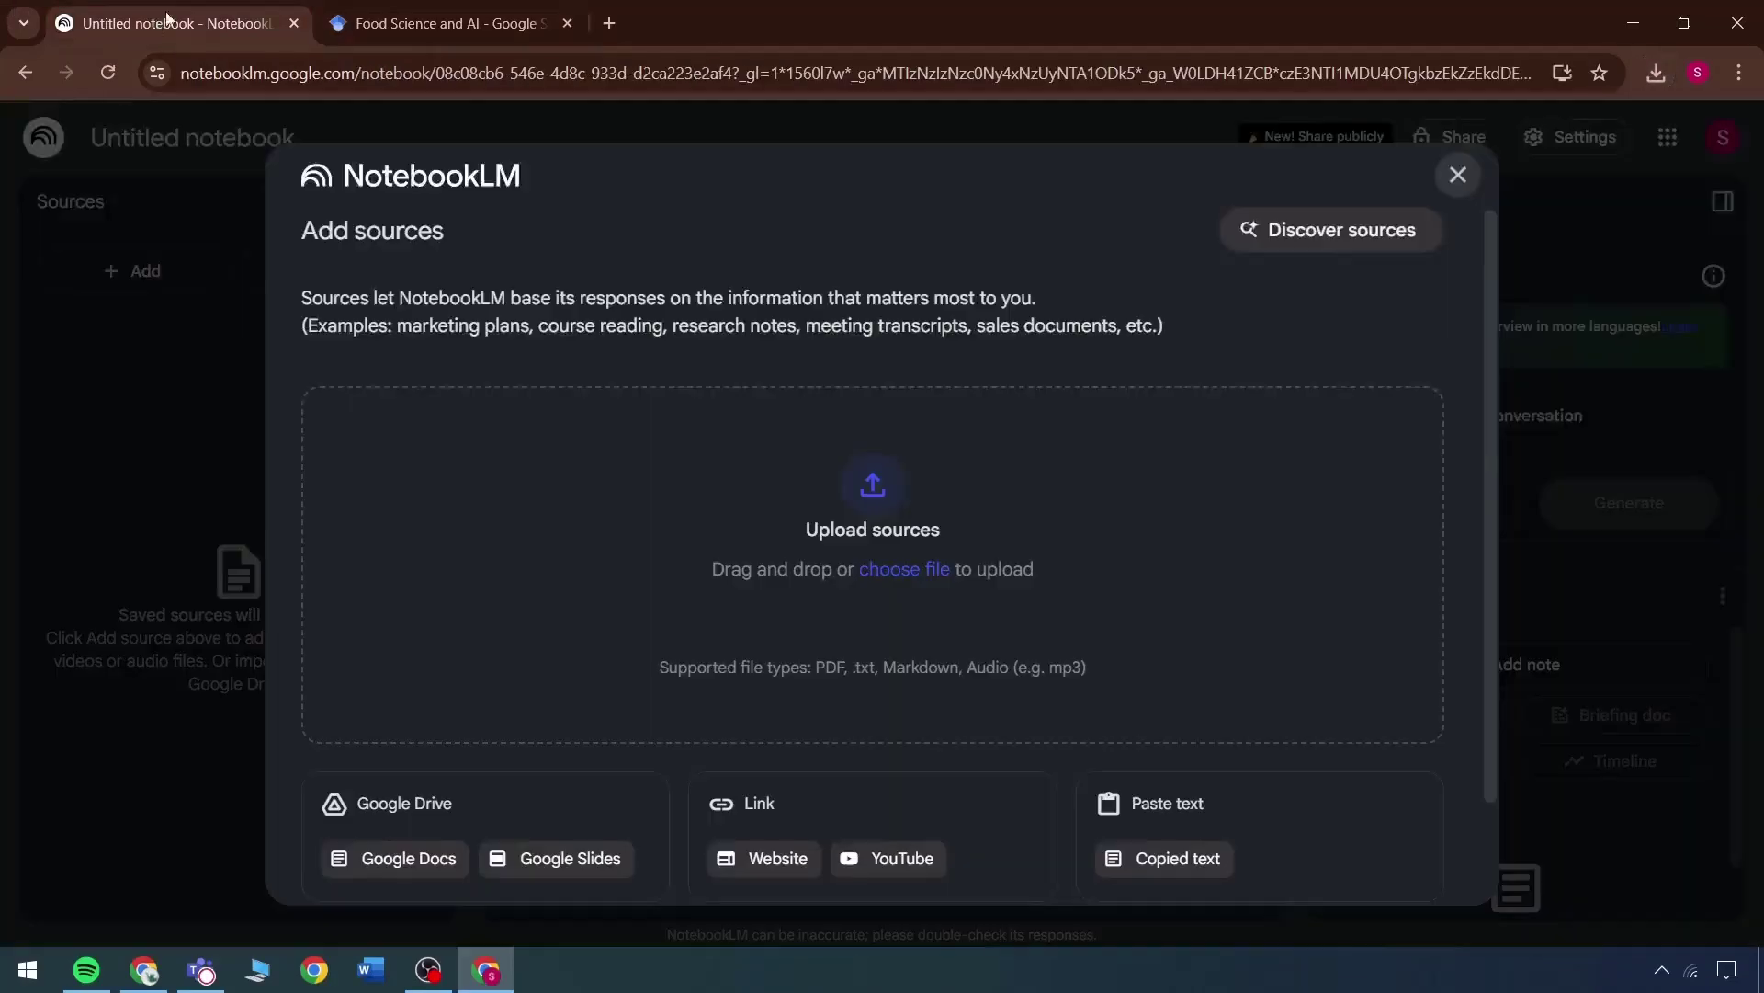
left_click(878, 487)
left_click(470, 547)
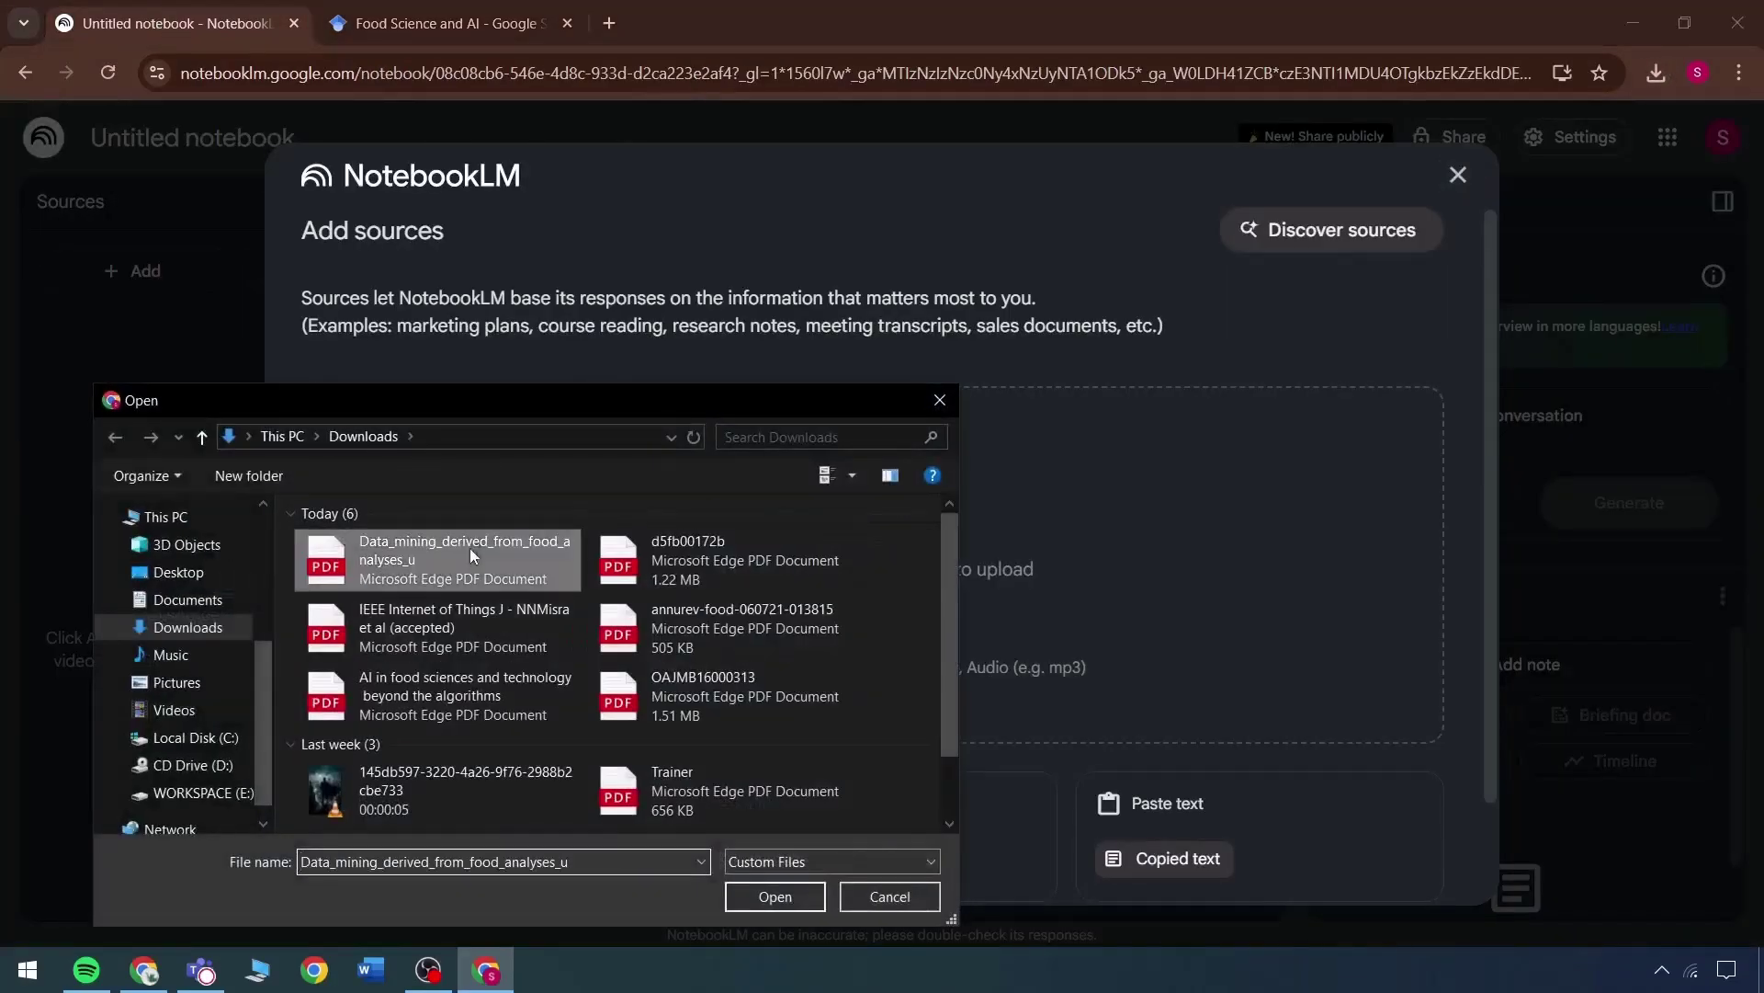
left_click(713, 587, "ctrl")
left_click(441, 628, "ctrl")
left_click(717, 628, "ctrl")
left_click(441, 696, "ctrl")
left_click(717, 696, "ctrl")
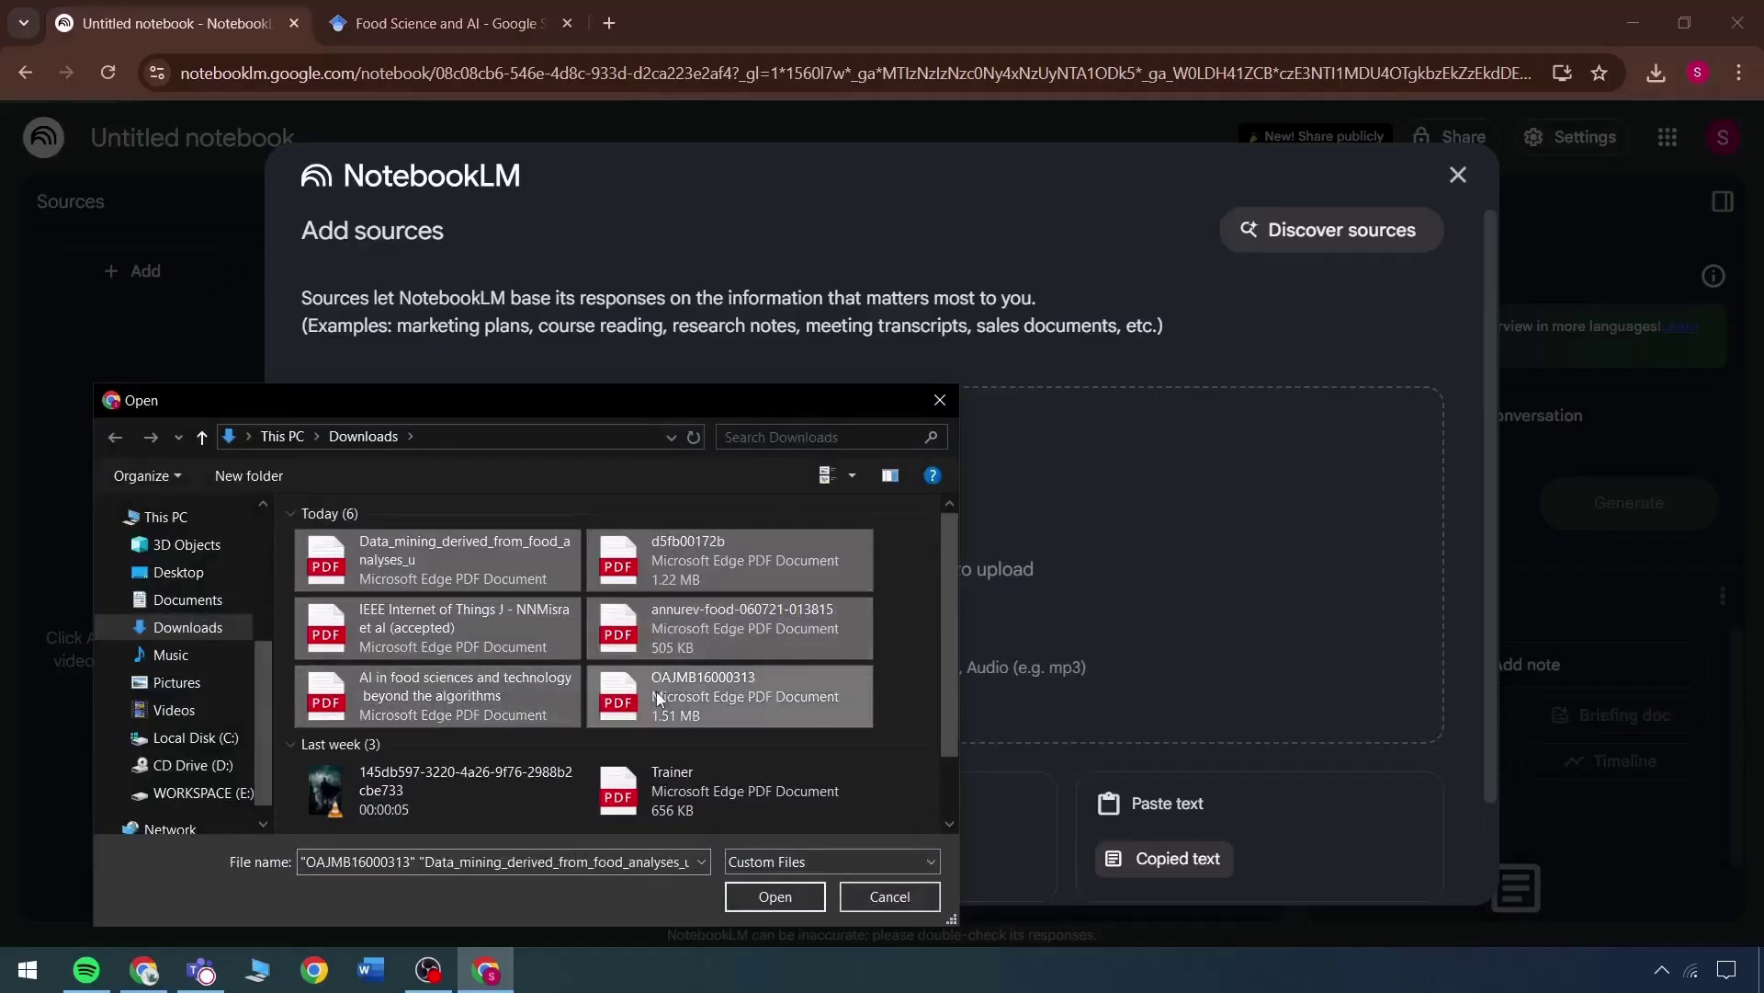
left_click(775, 896)
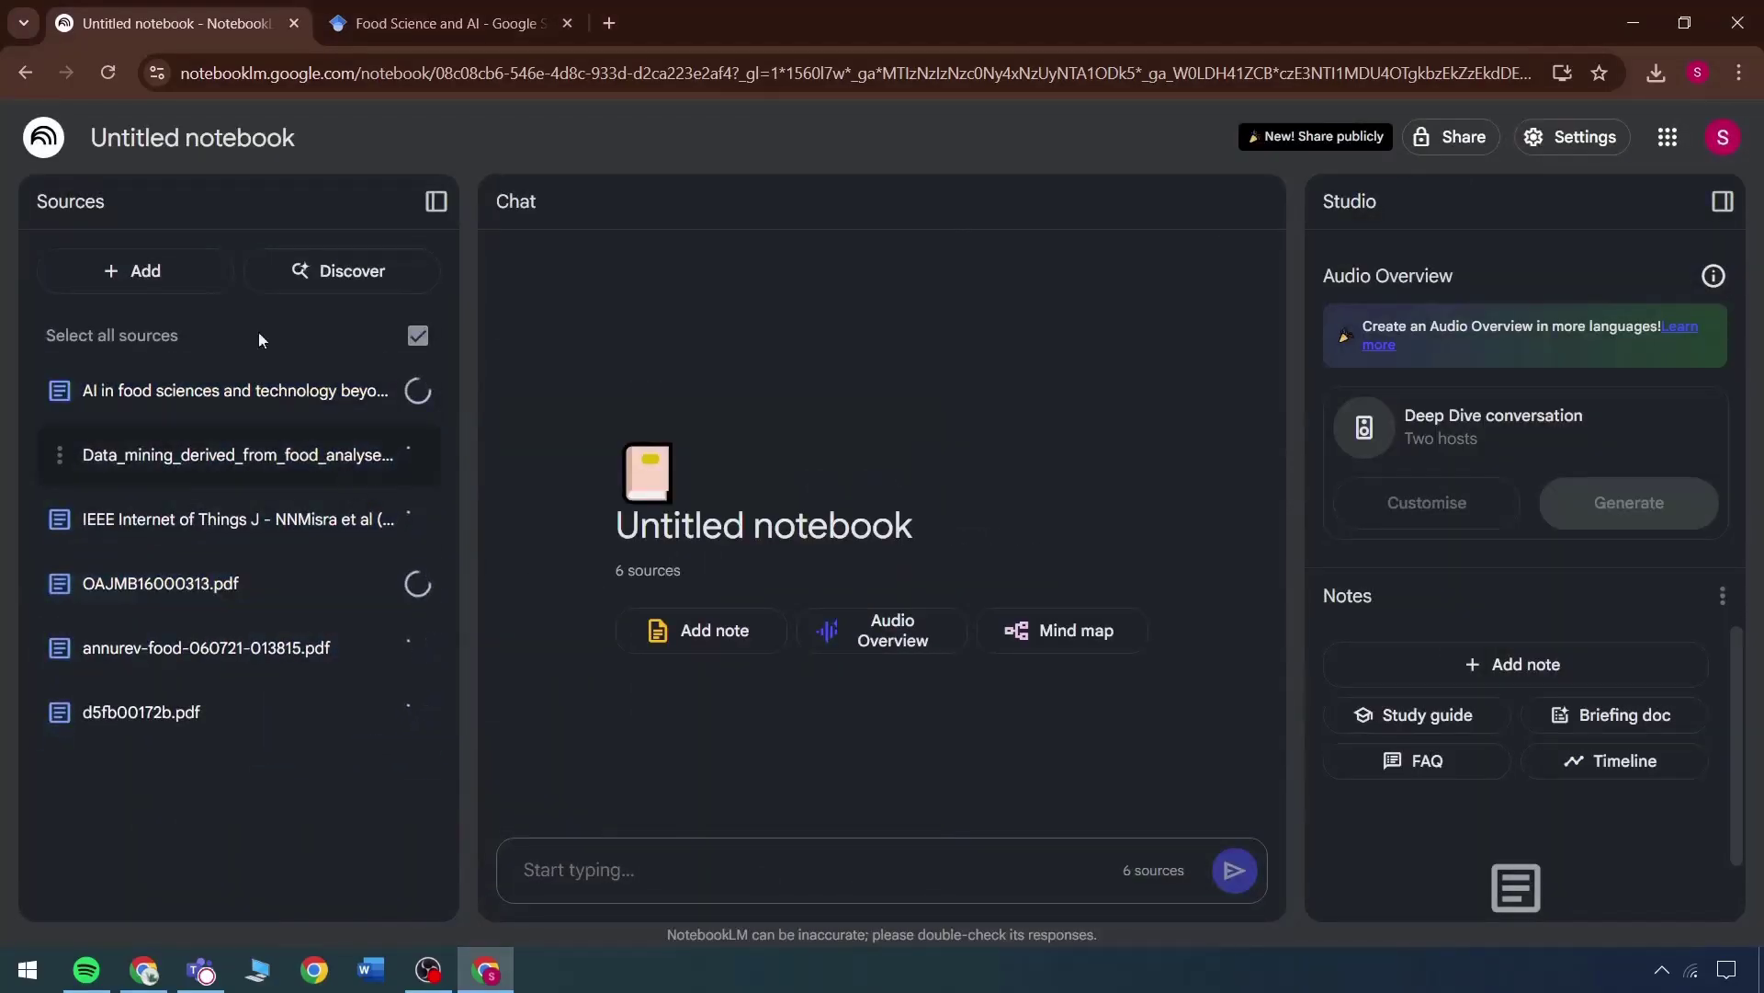
left_click(167, 267)
scroll(919, 623, "down", 2)
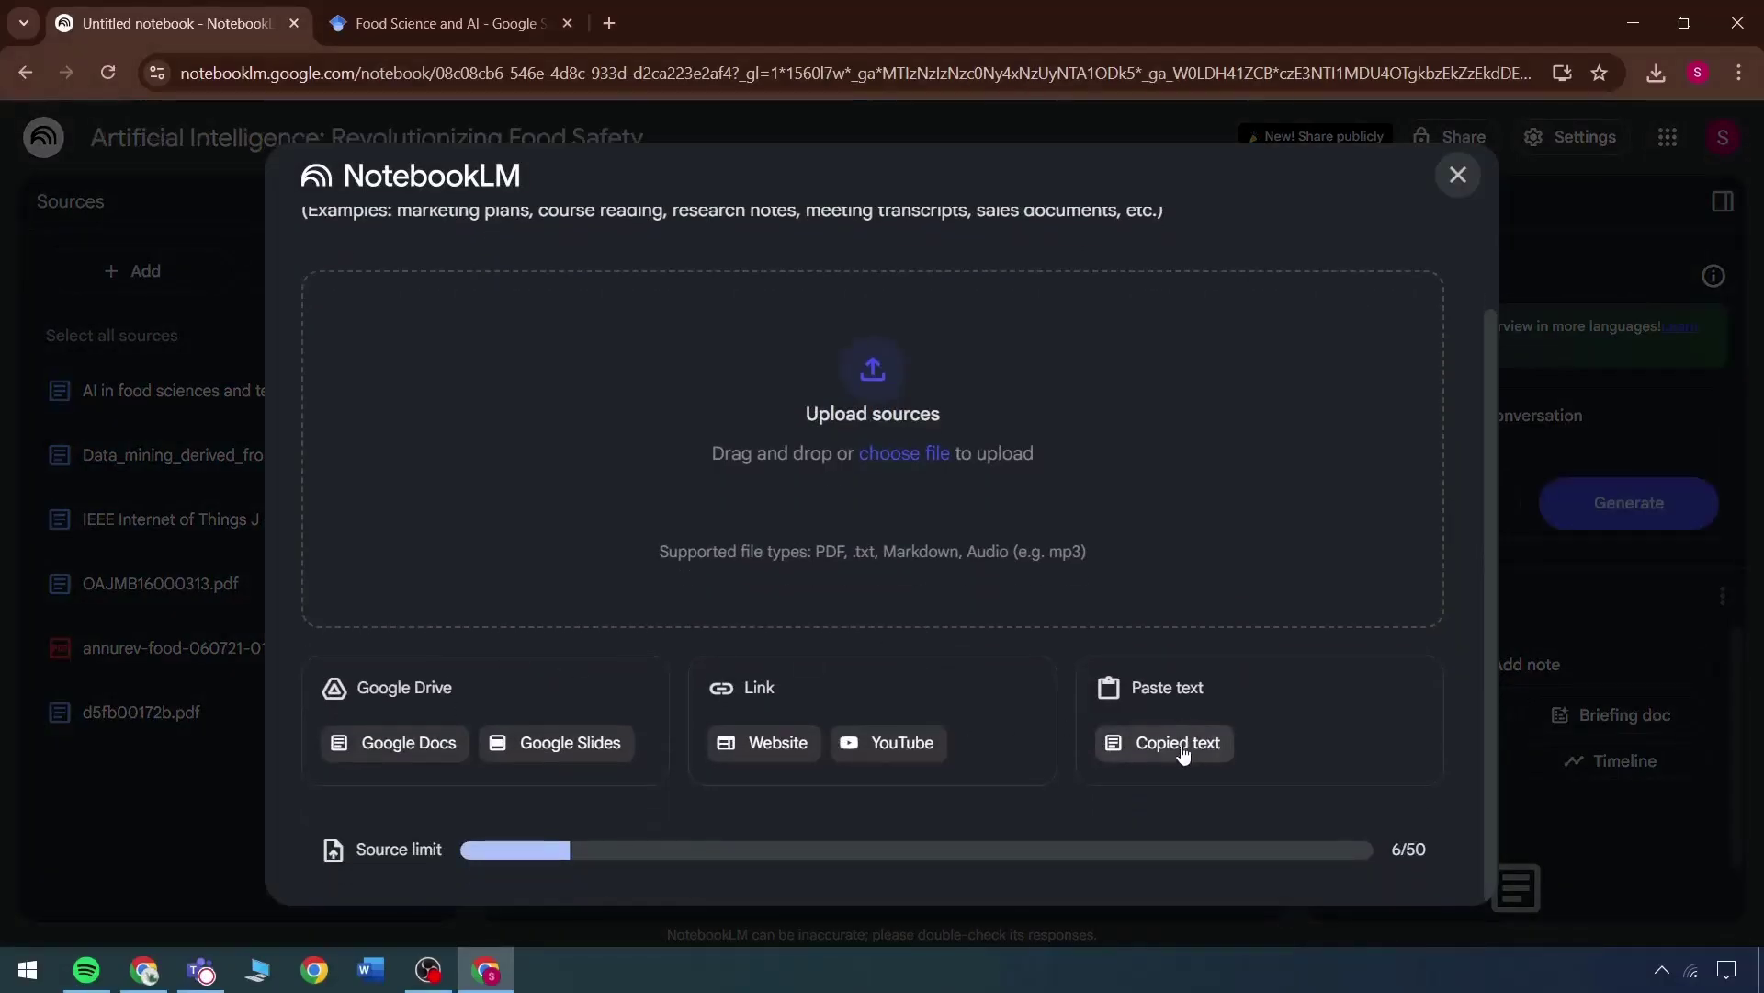
Step: Copy the MDPI agri-food AI article text from the Abstract onward
triple_click(1193, 690)
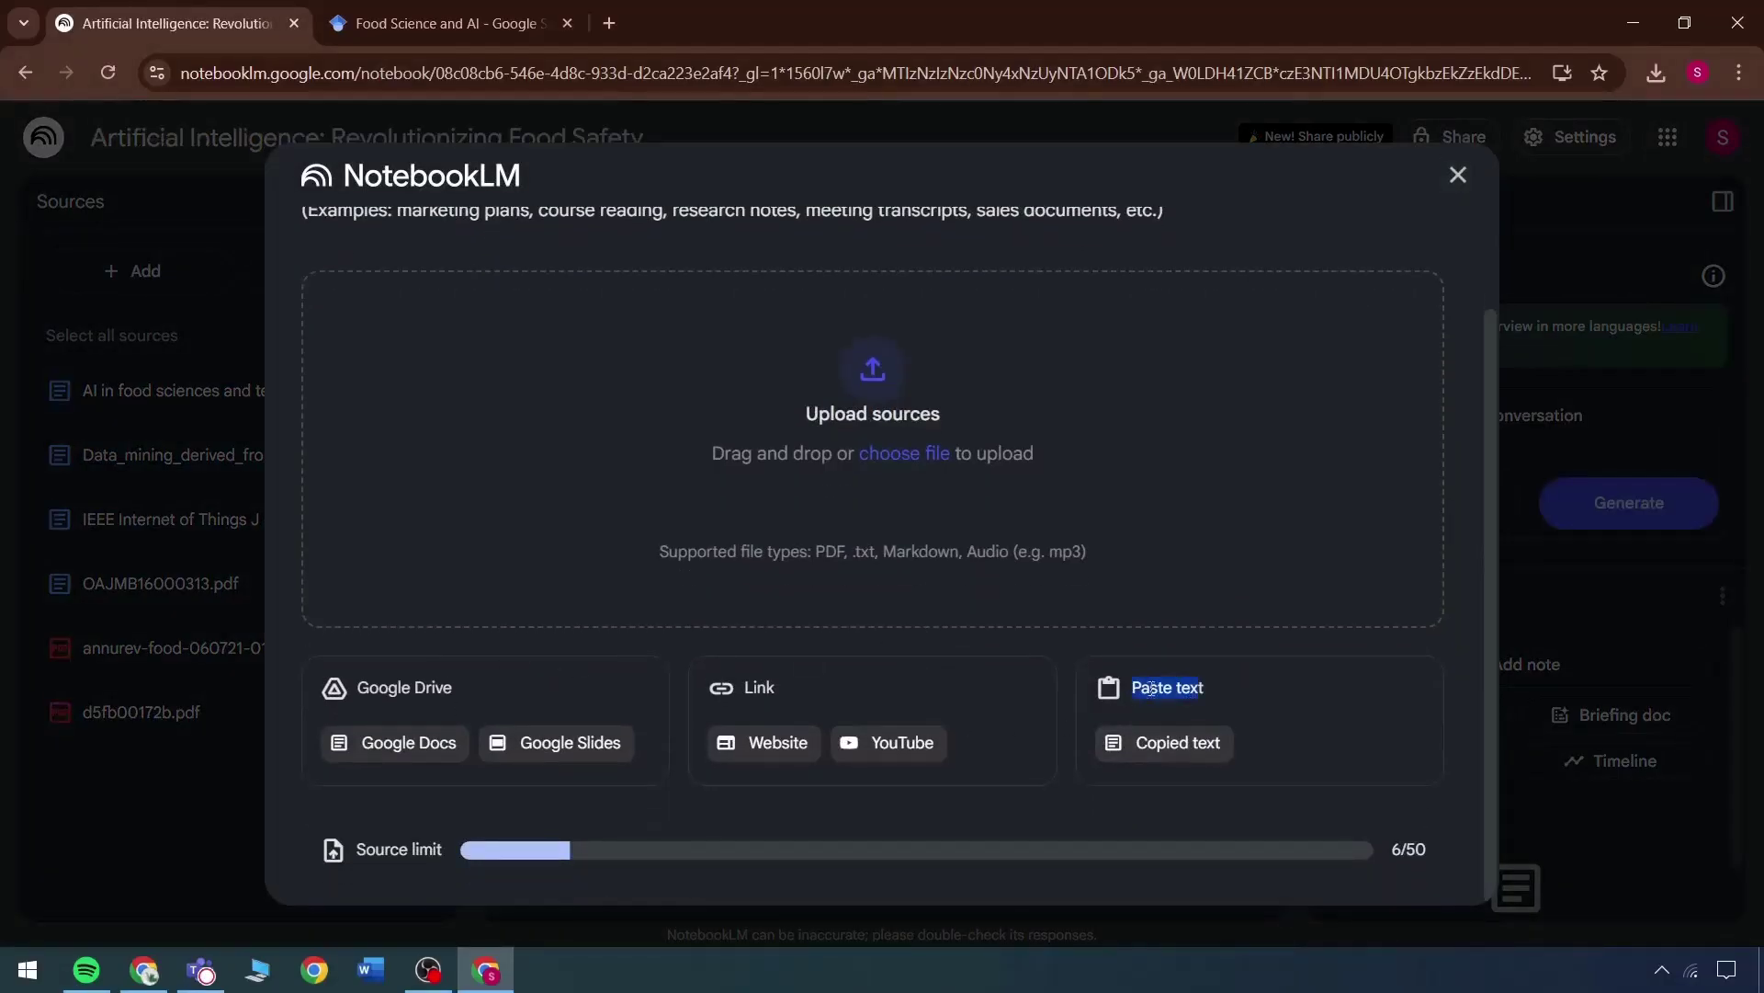
left_click(1213, 693)
left_click_drag(1213, 693, 1146, 688)
key("ctrl+Tab")
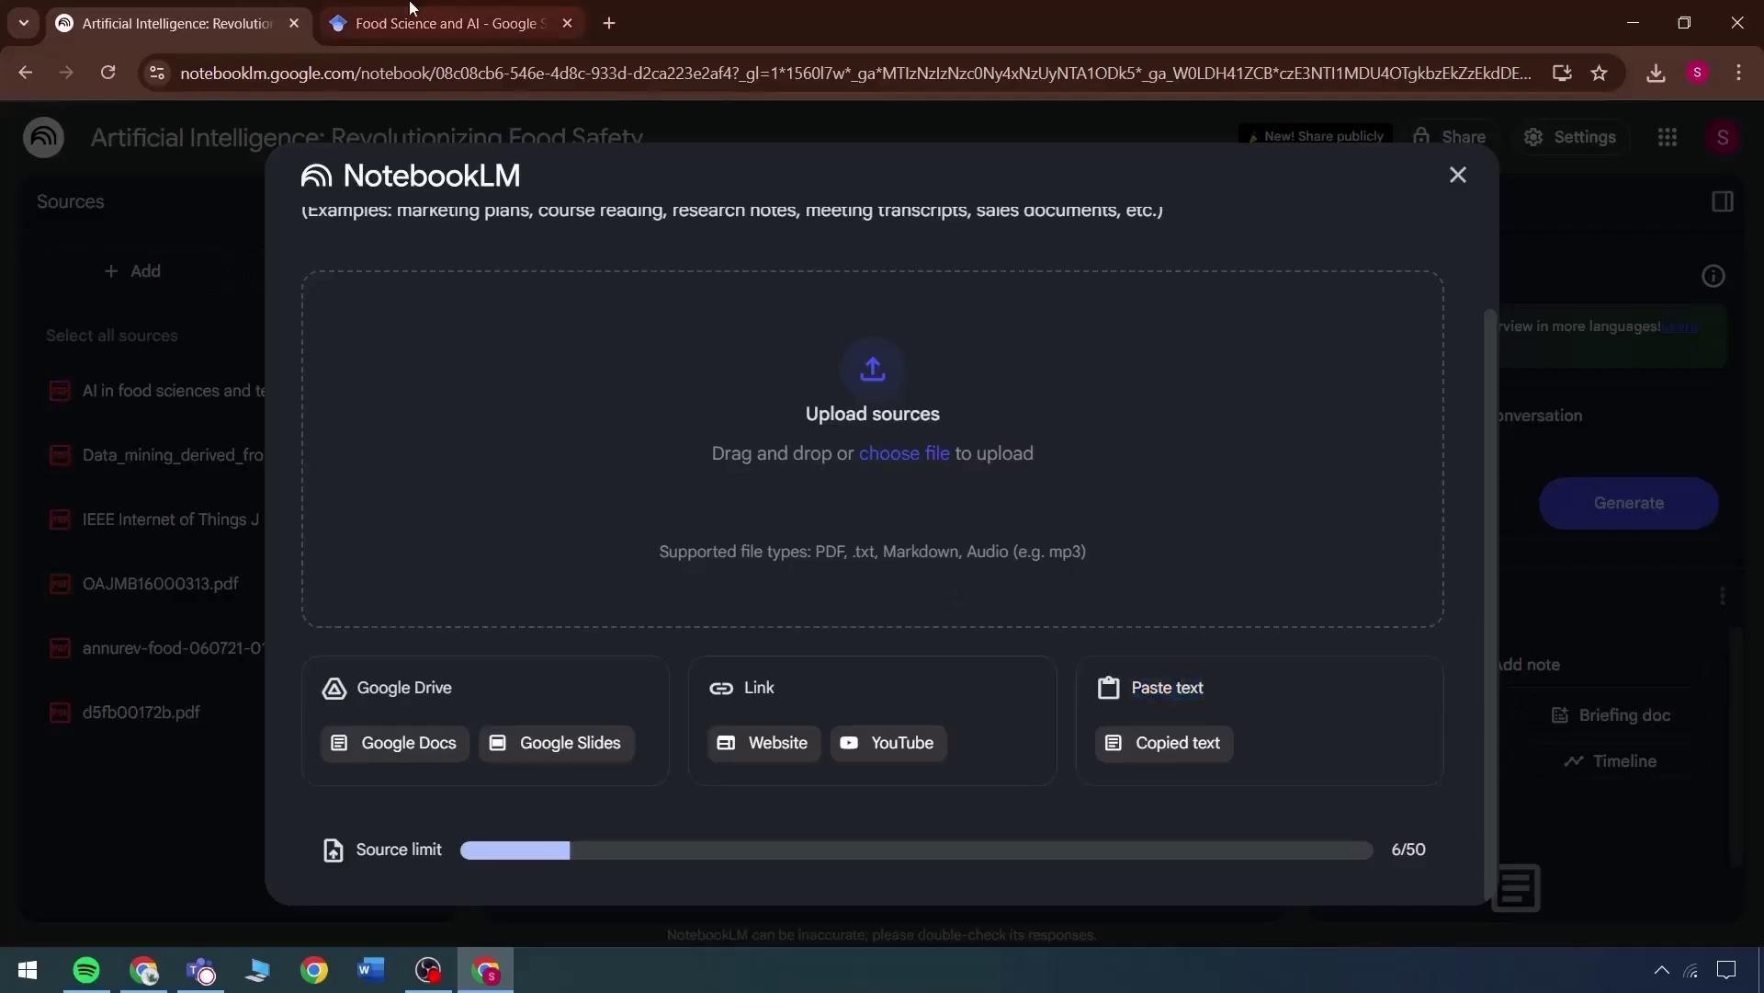
left_click(1139, 575)
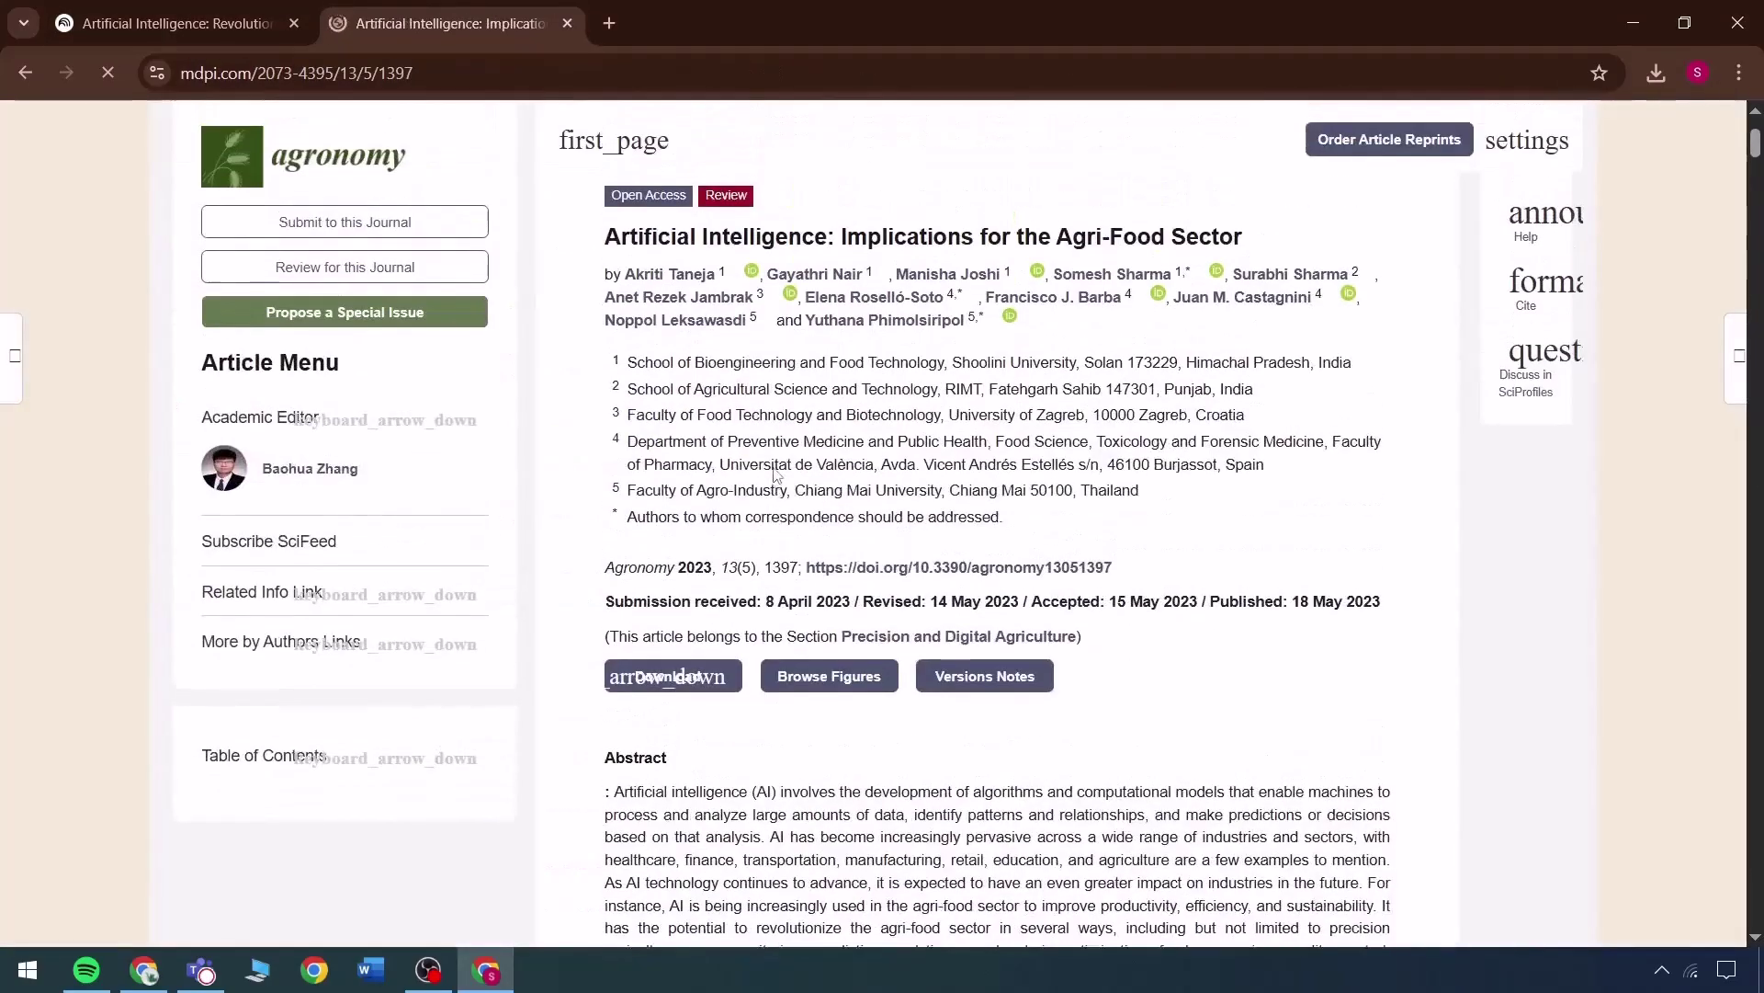
scroll(593, 318, "down", 5)
left_click_drag(592, 319, 1032, 650)
scroll(929, 654, "down", 15)
key("ctrl+c")
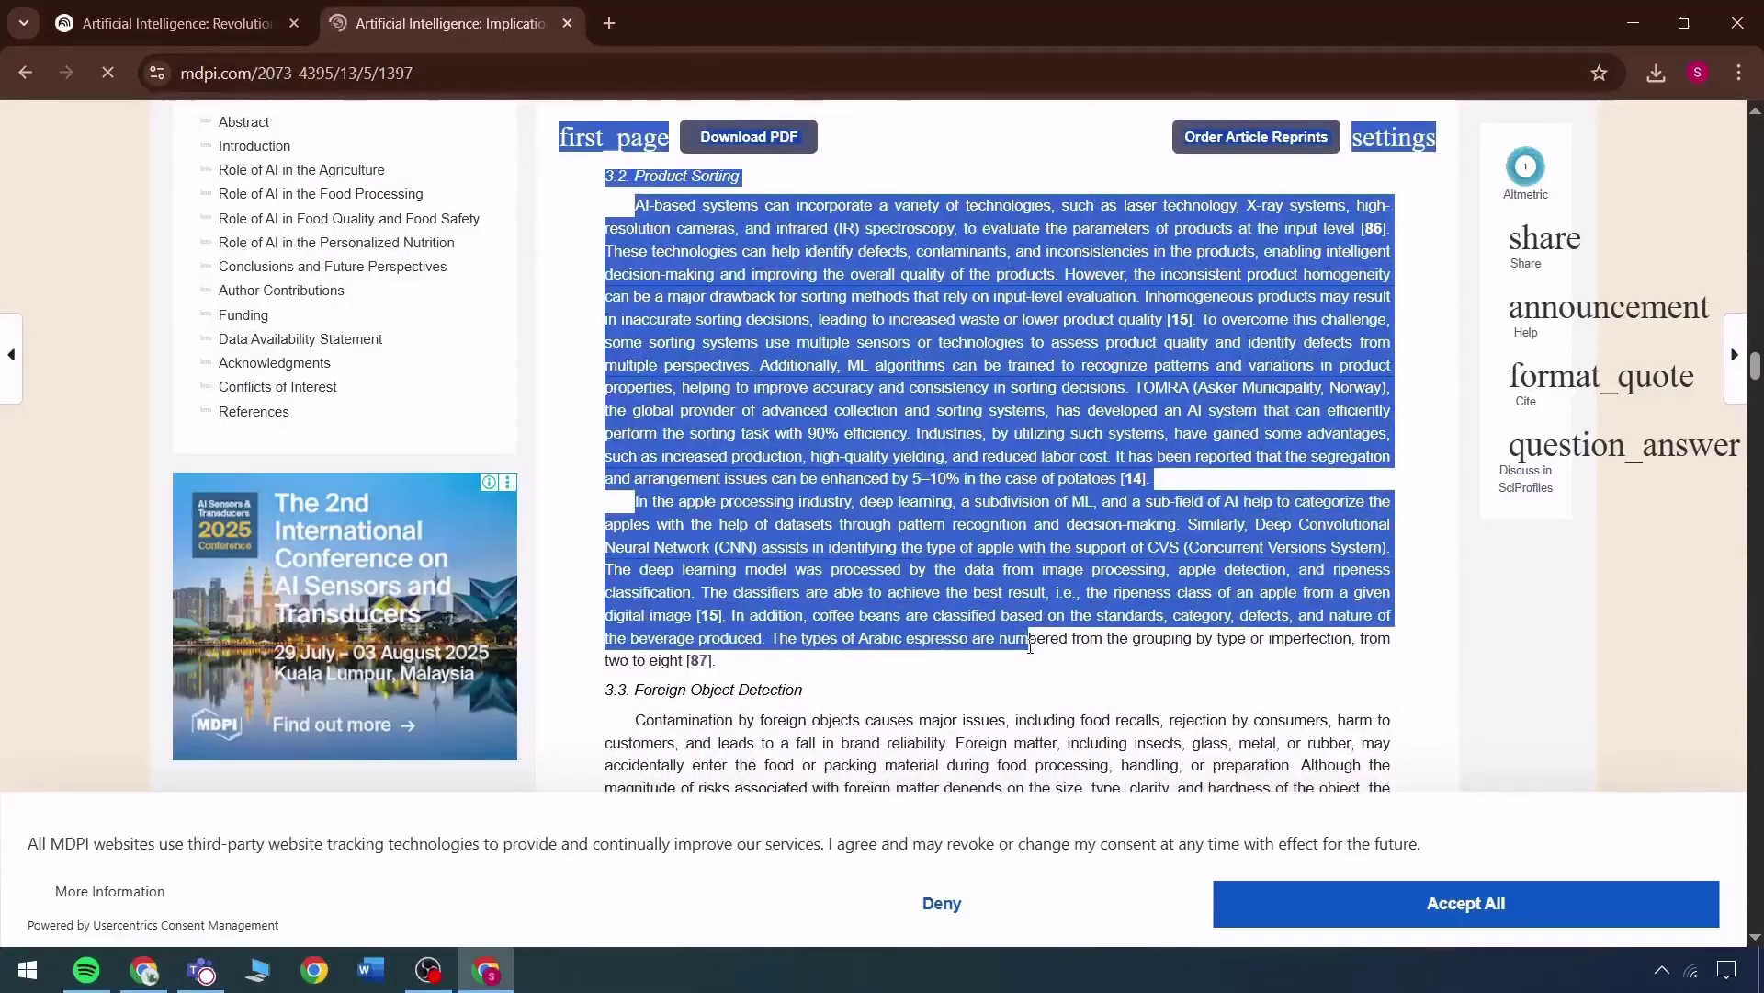
Step: Paste the copied article text into a new Copied text source box
left_click(175, 23)
left_click(1195, 743)
left_click(453, 461)
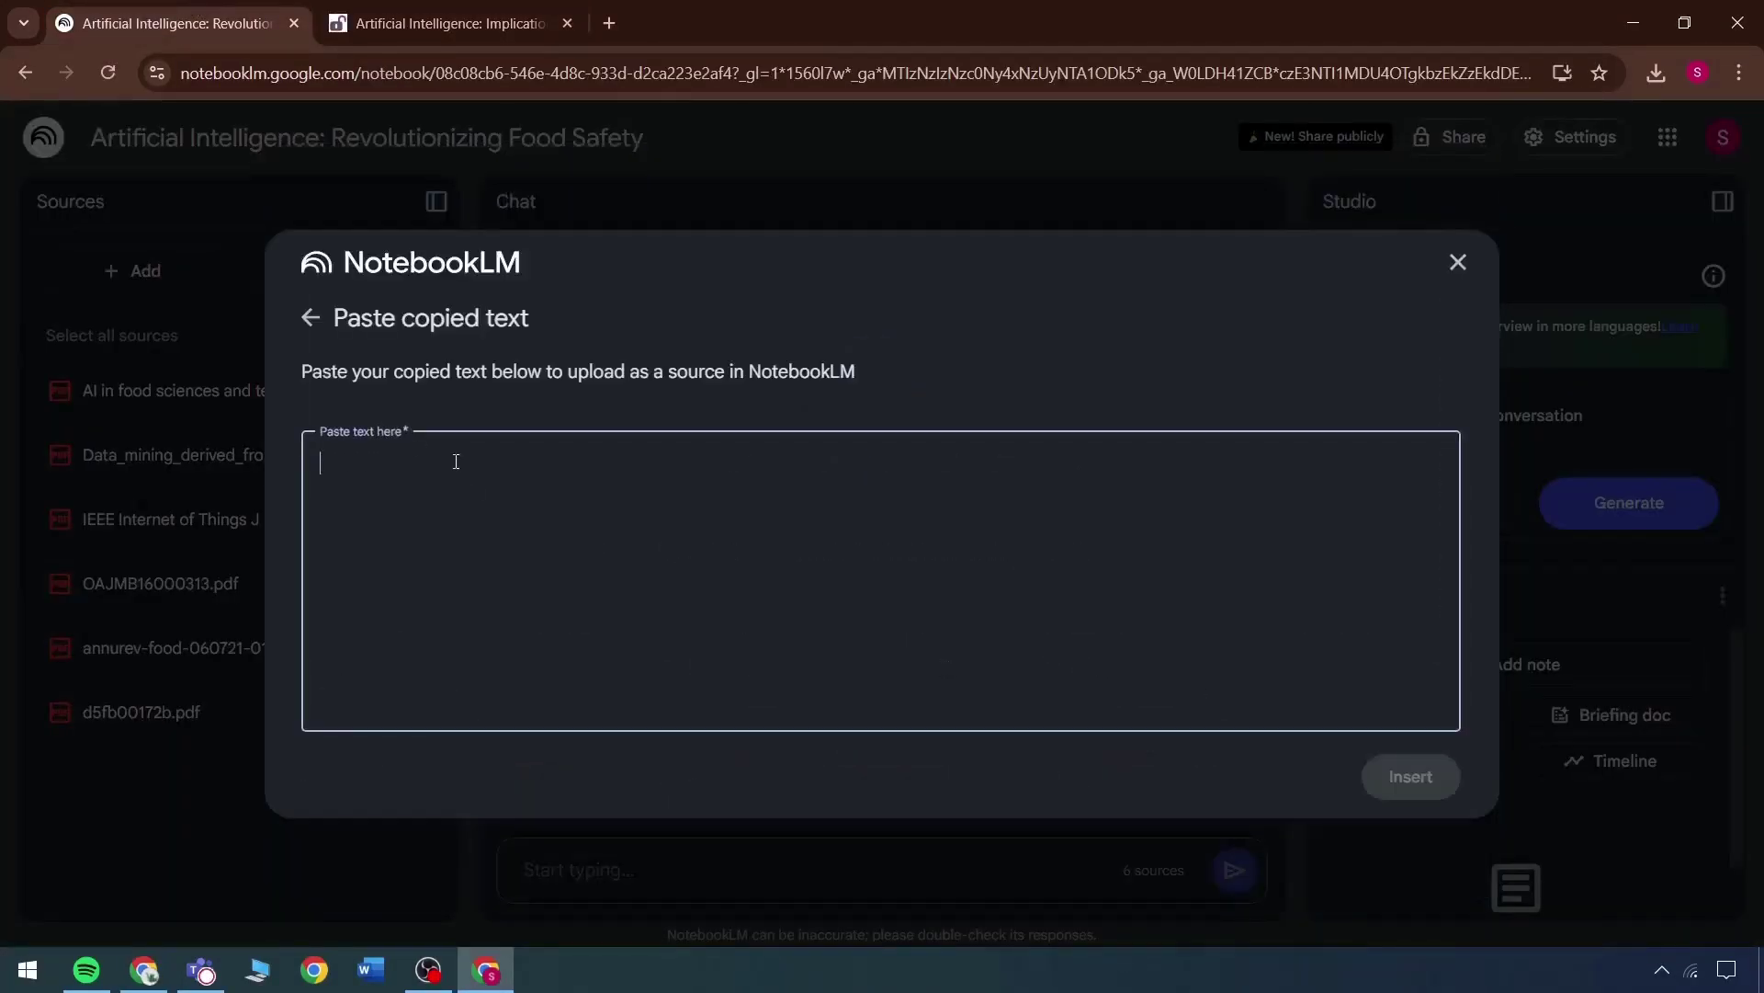
key("ctrl+v")
scroll(741, 567, "up", 10)
scroll(741, 567, "down", 10)
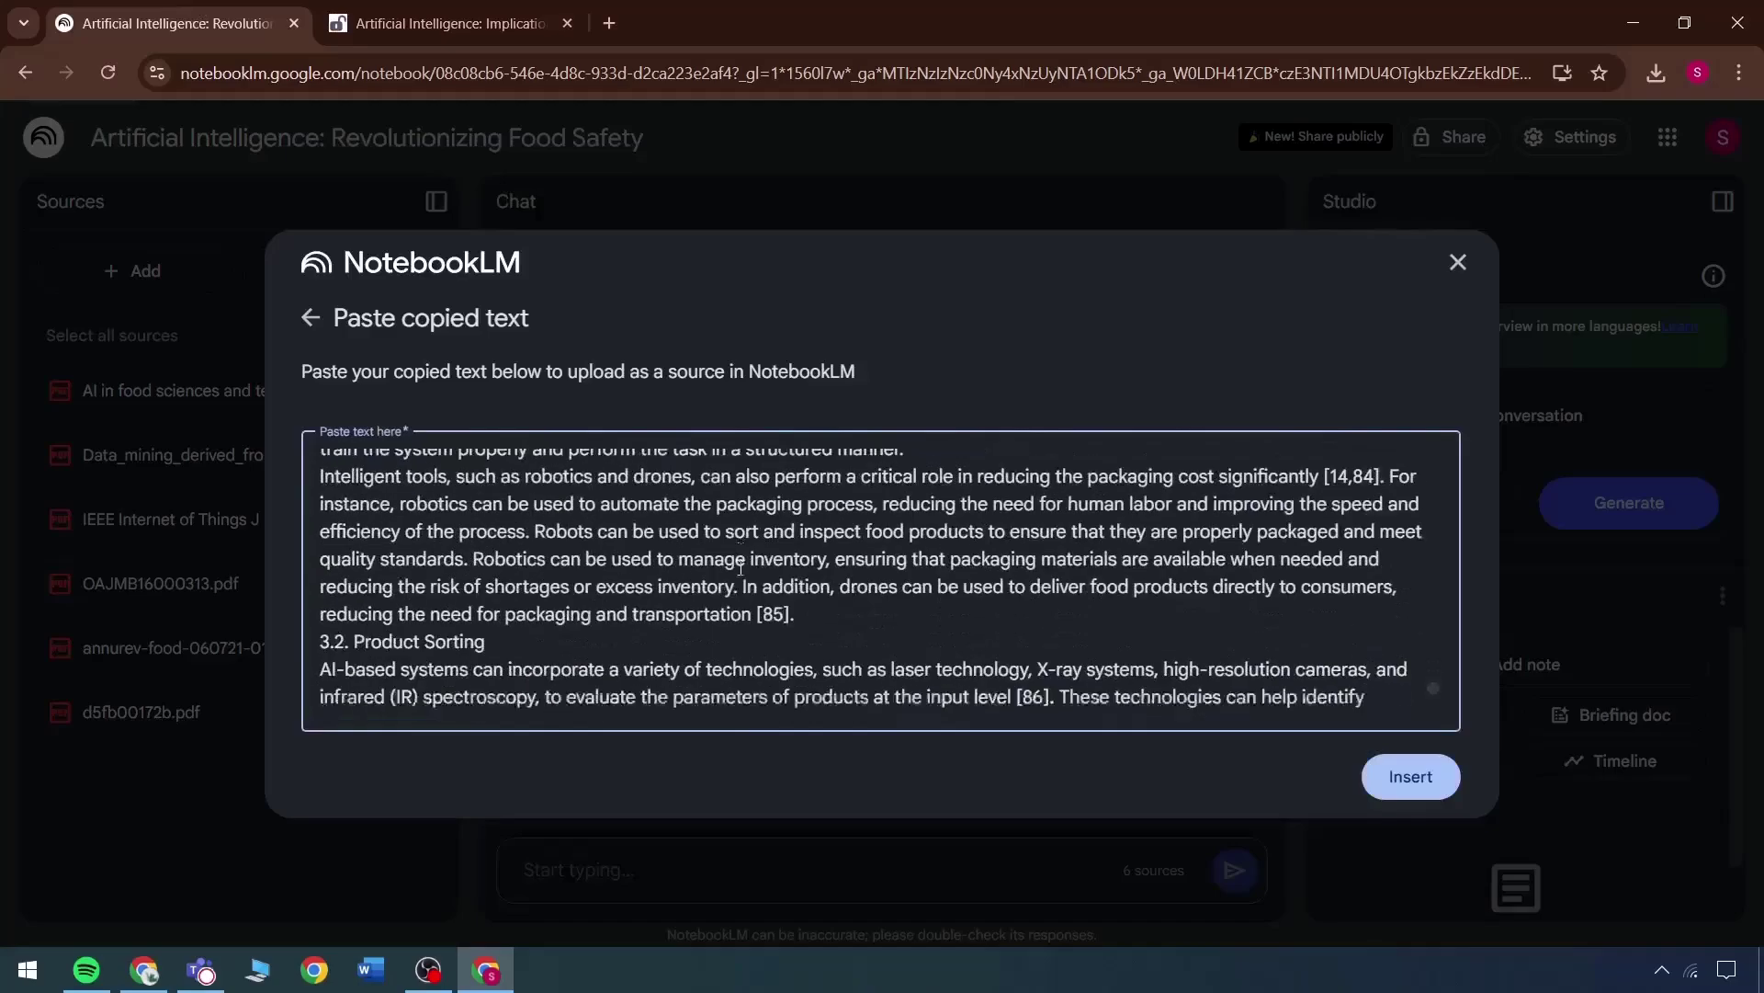
Step: Append further article sections through food waste management, close the article, and insert the source
key("ctrl+Tab")
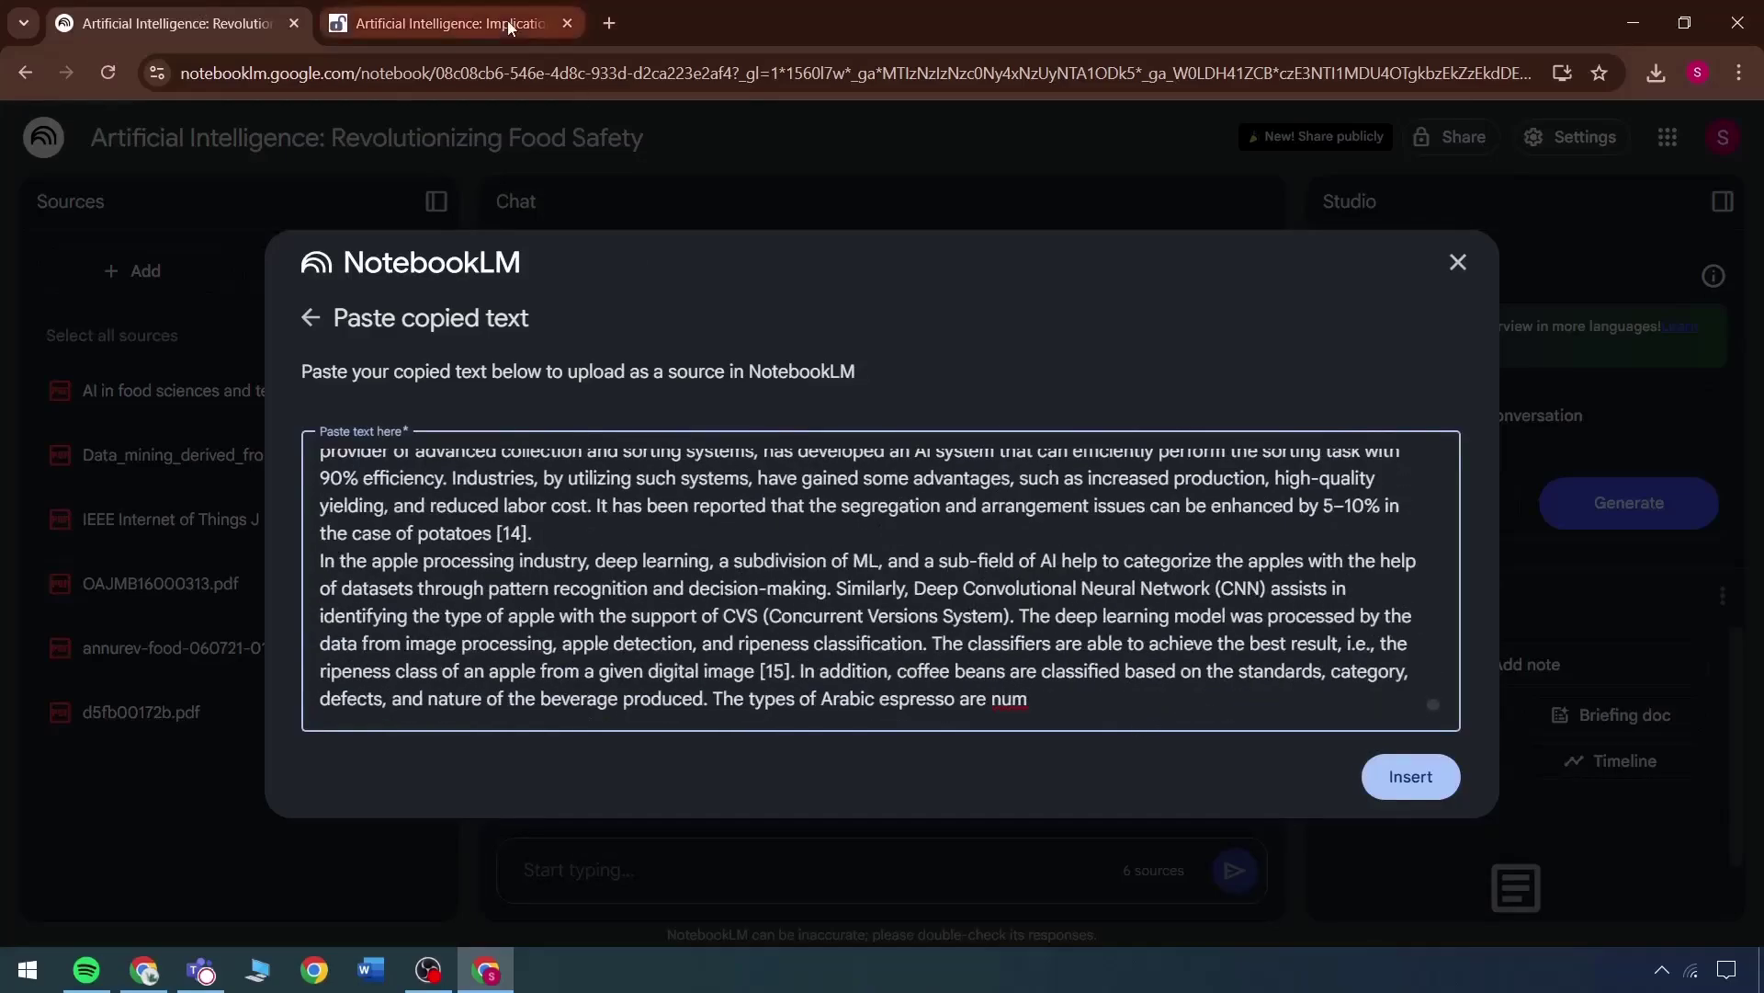
left_click(1036, 645)
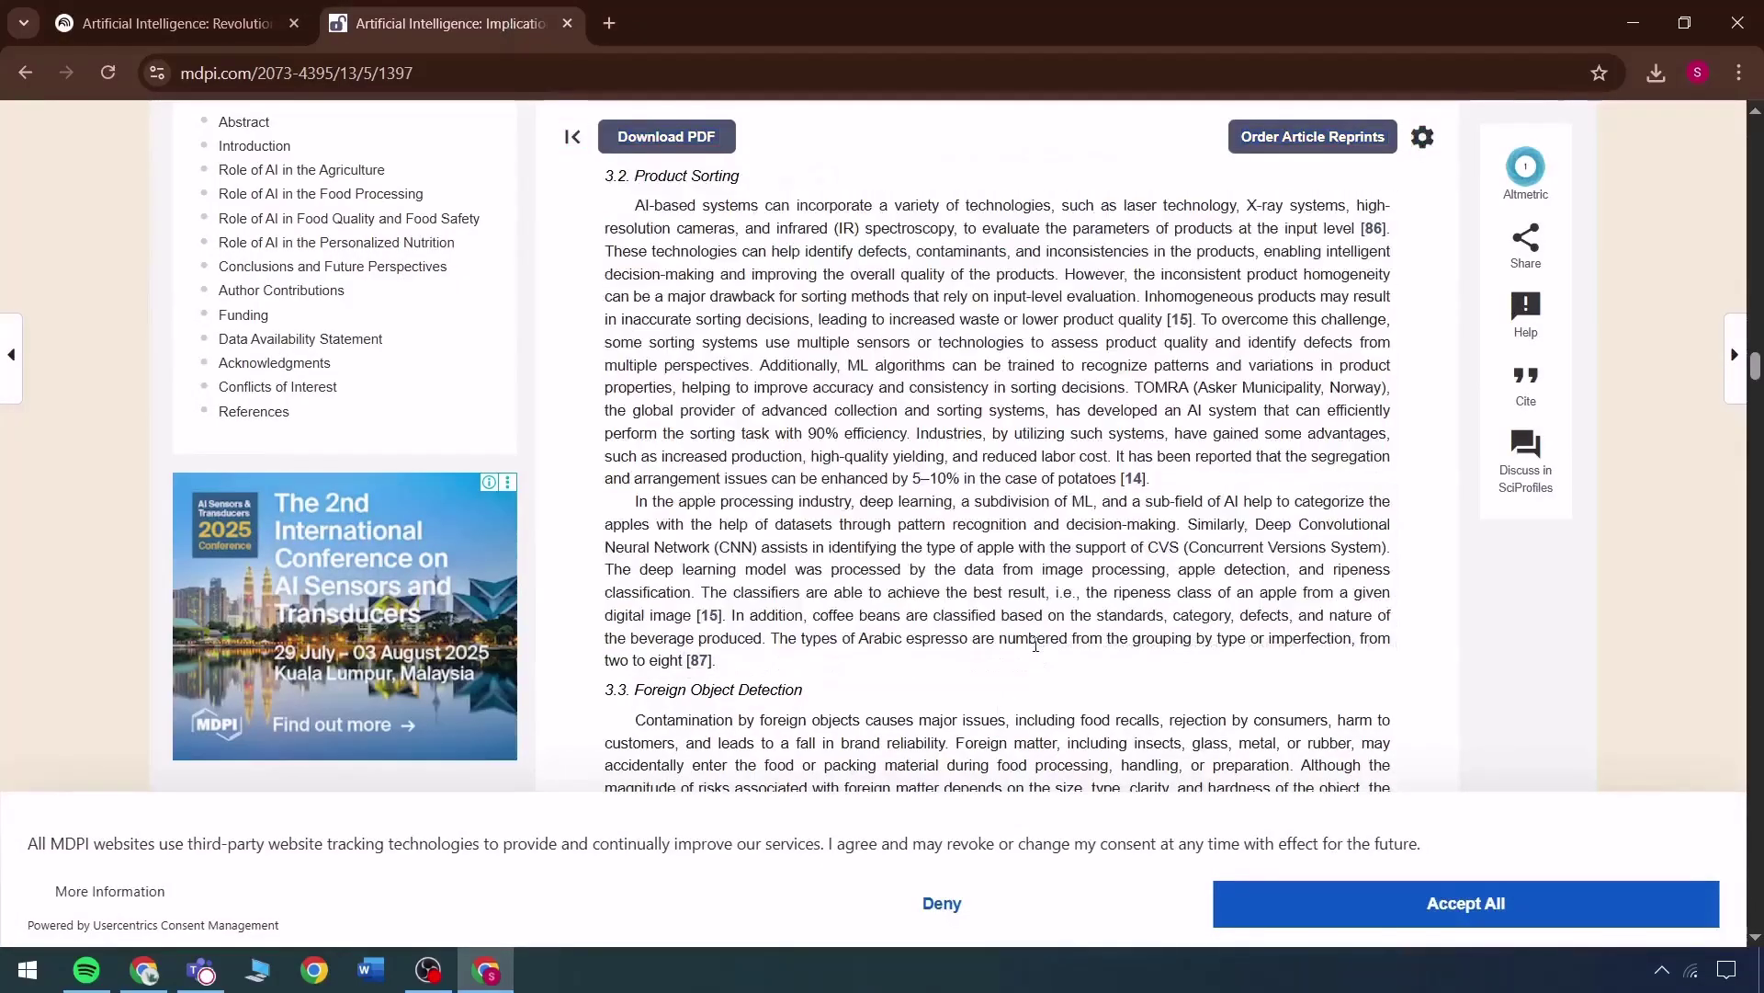
left_click_drag(1036, 659, 896, 717)
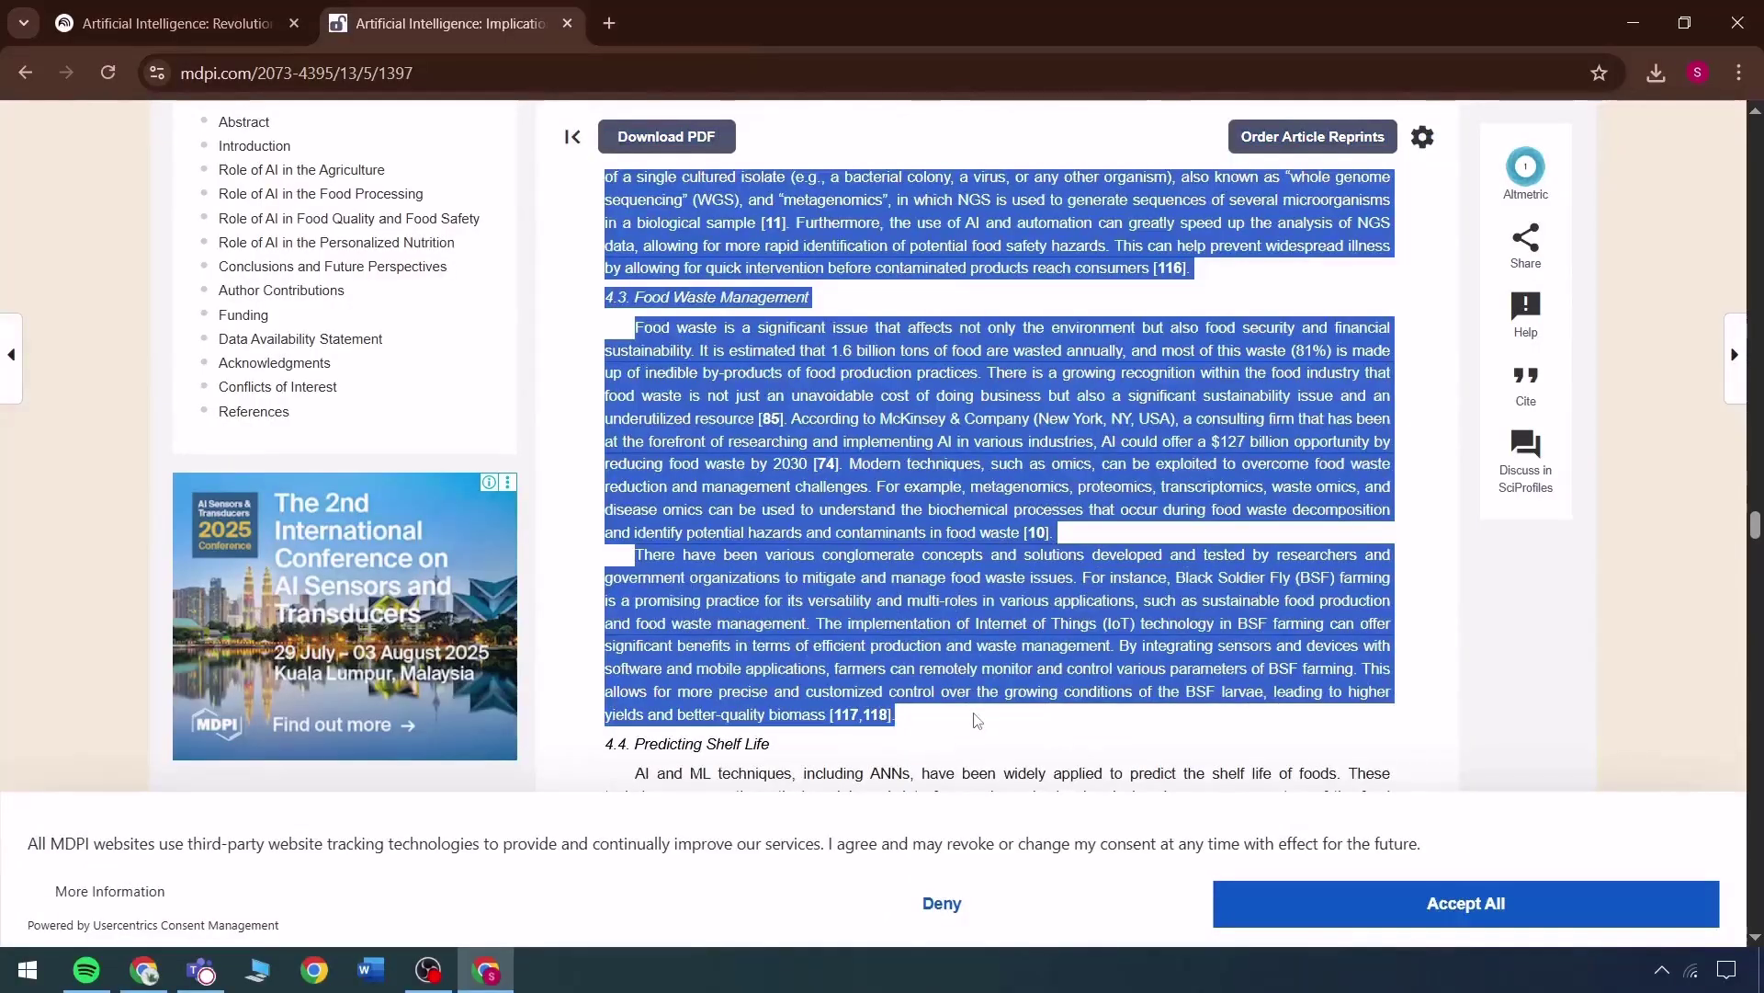
key("ctrl+c")
key("ctrl+Tab")
key("ctrl+v")
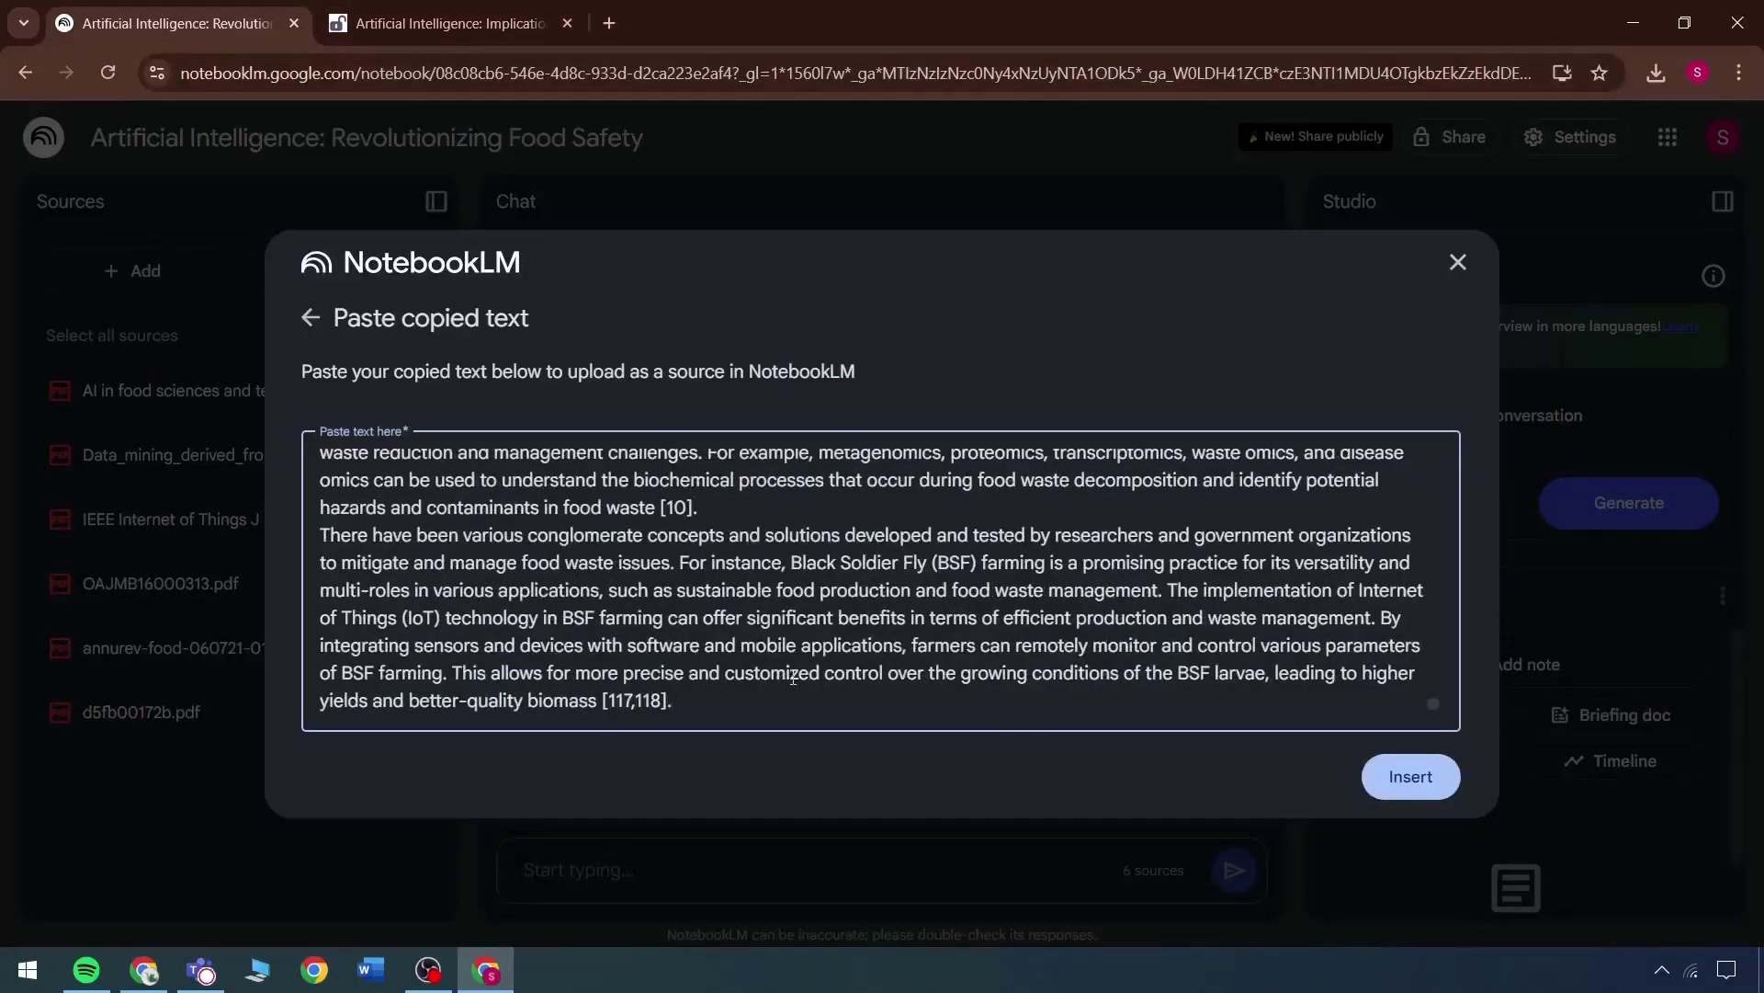
scroll(887, 614, "up", 10)
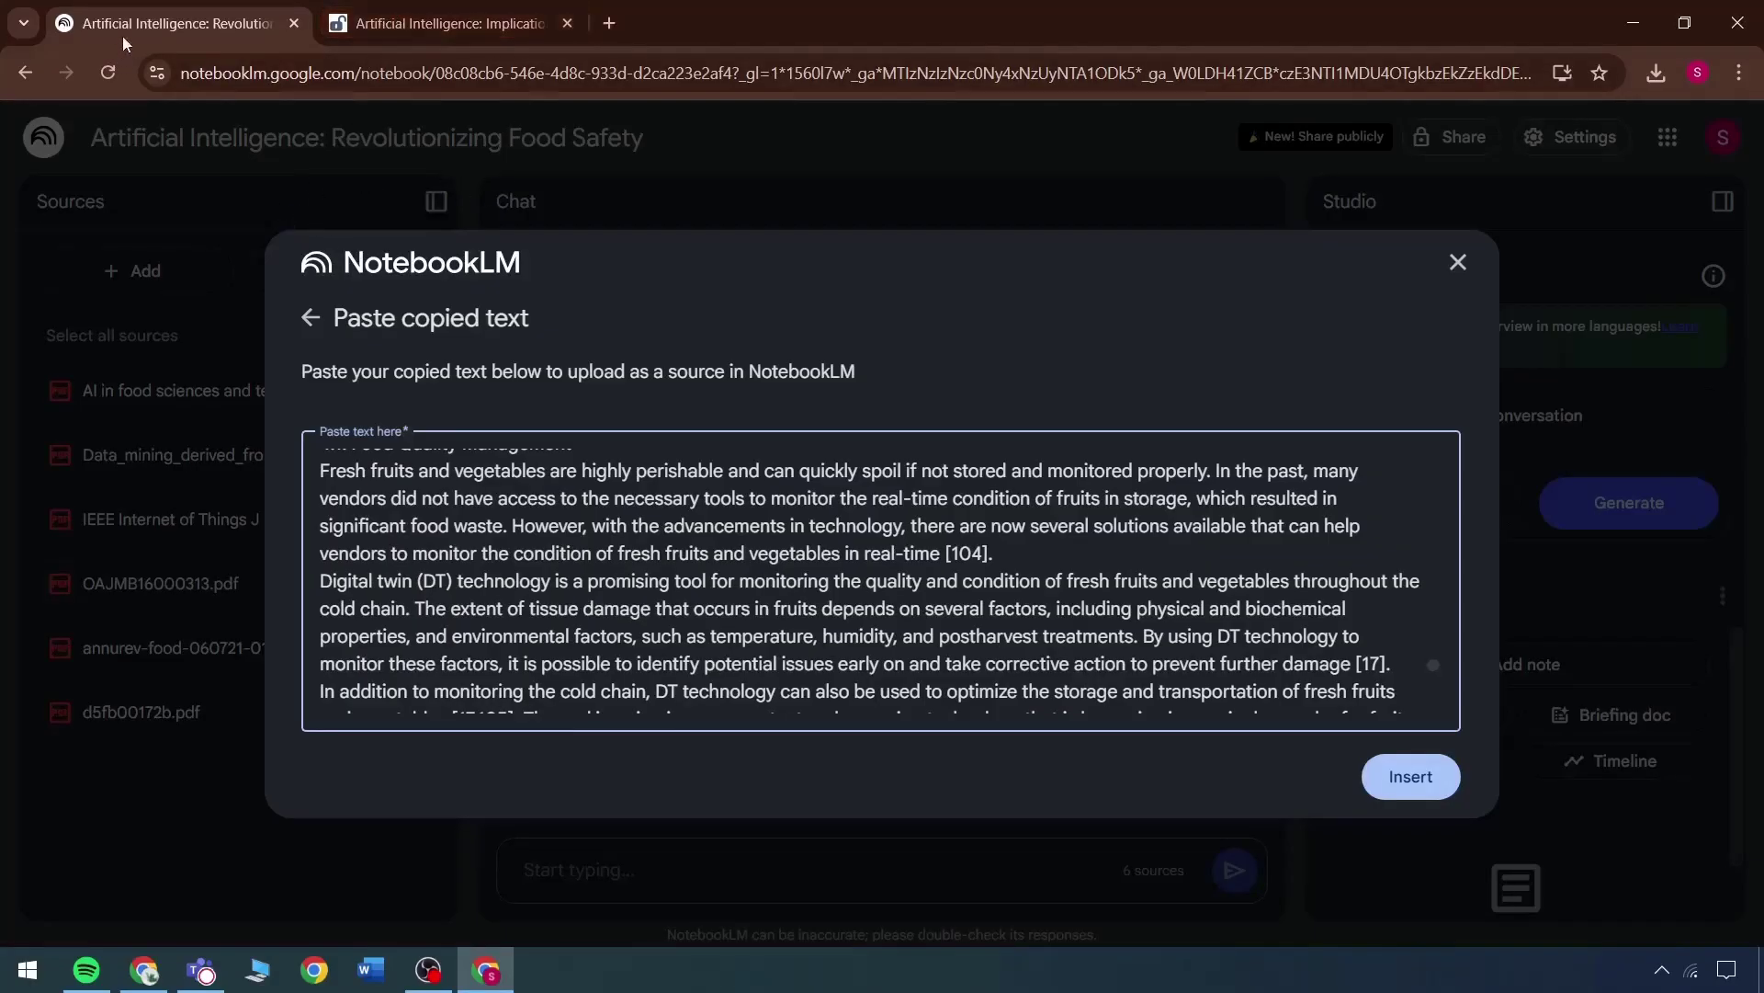
left_click(567, 24)
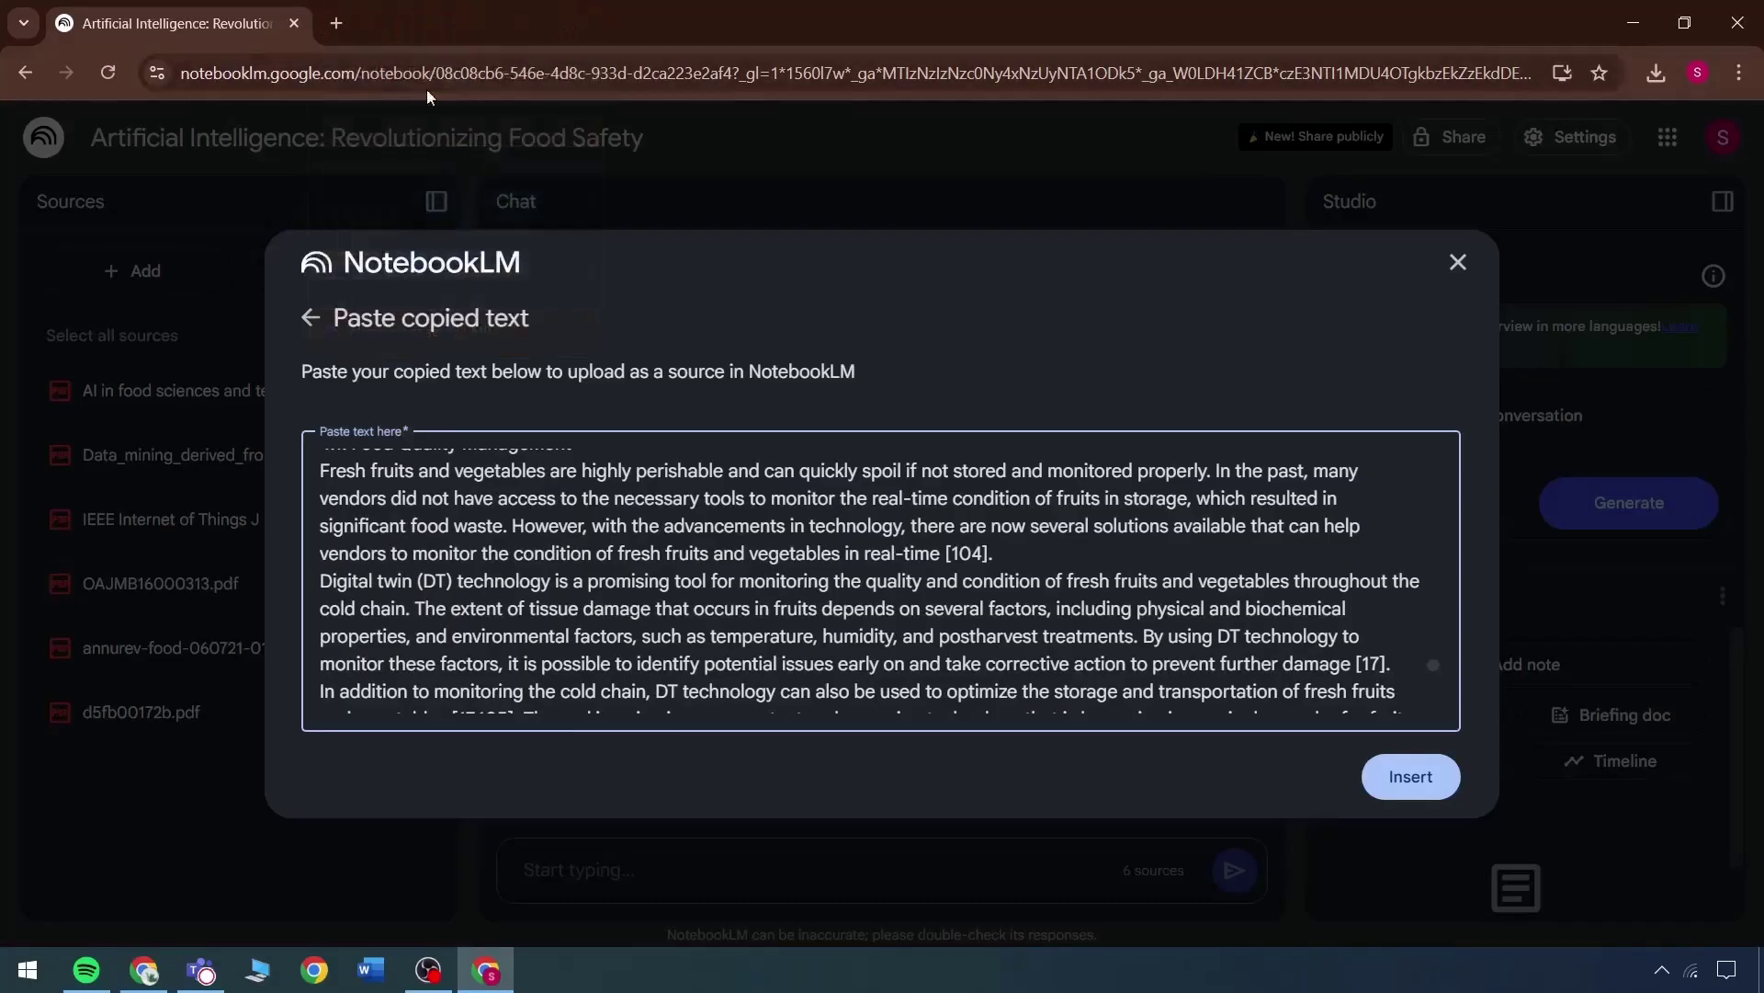
left_click(1423, 786)
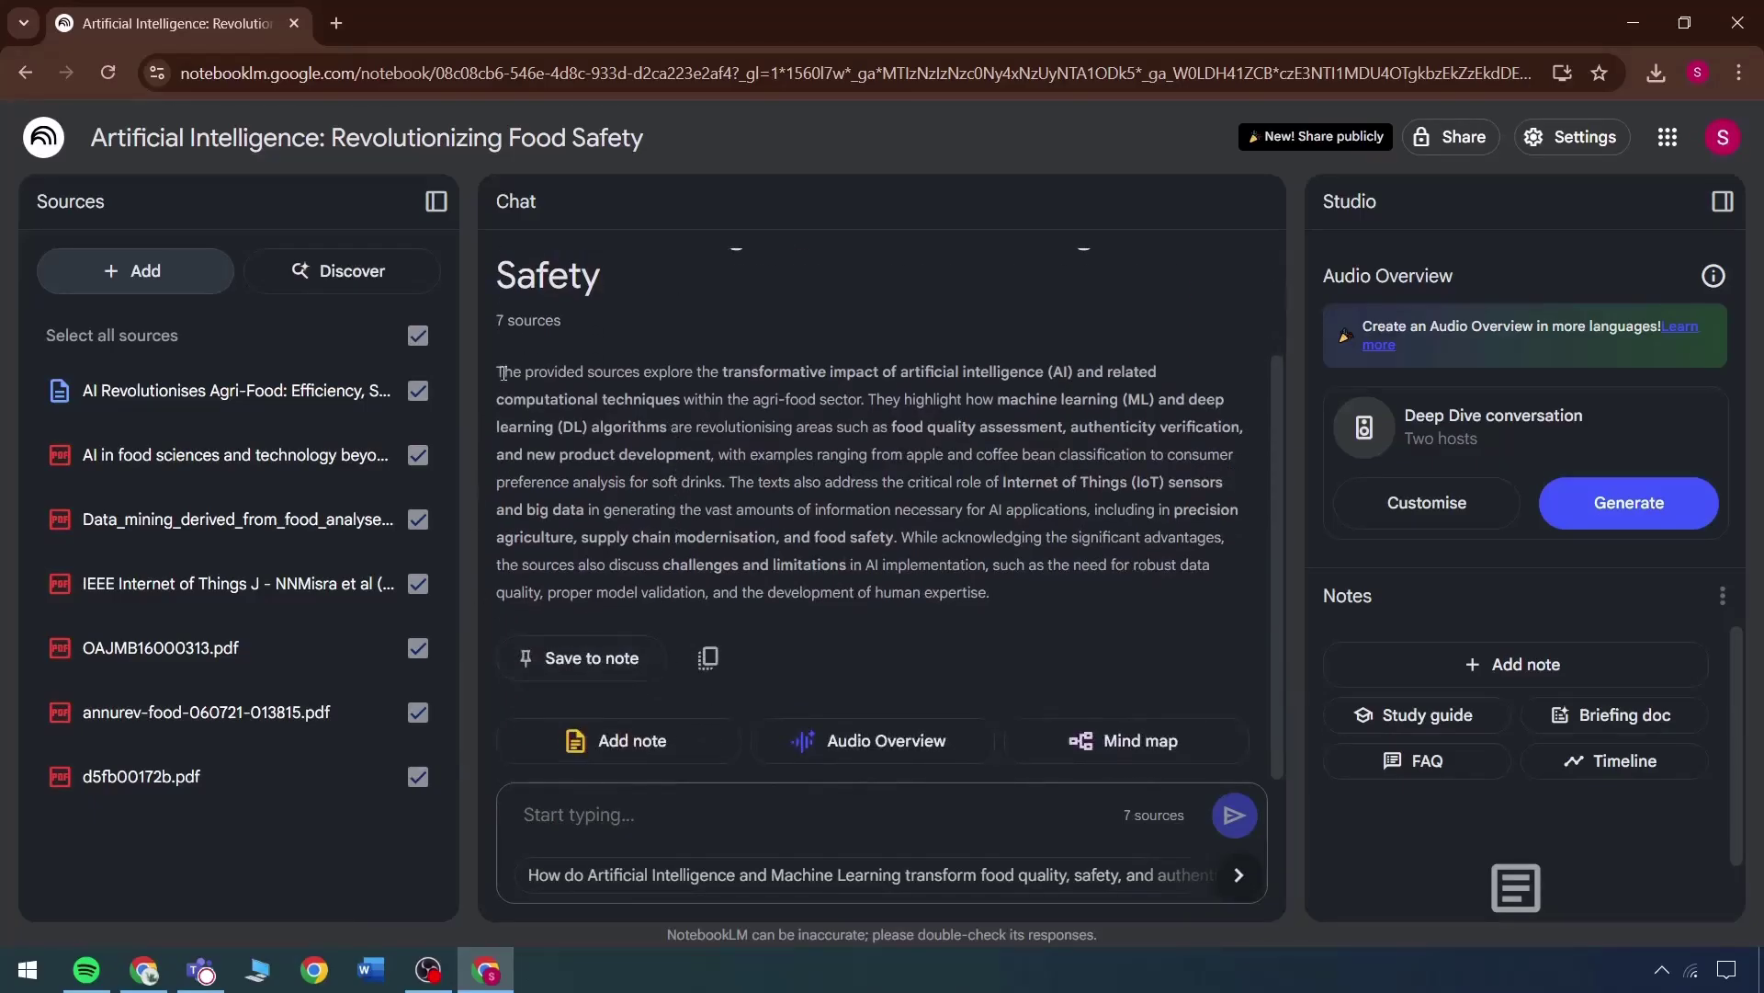
Step: Hide the Sources and Studio side panels so the seven-source summary fills the chat
scroll(503, 373, "up", 2)
left_click_drag(493, 499, 1048, 721)
left_click(927, 533)
scroll(927, 533, "down", 2)
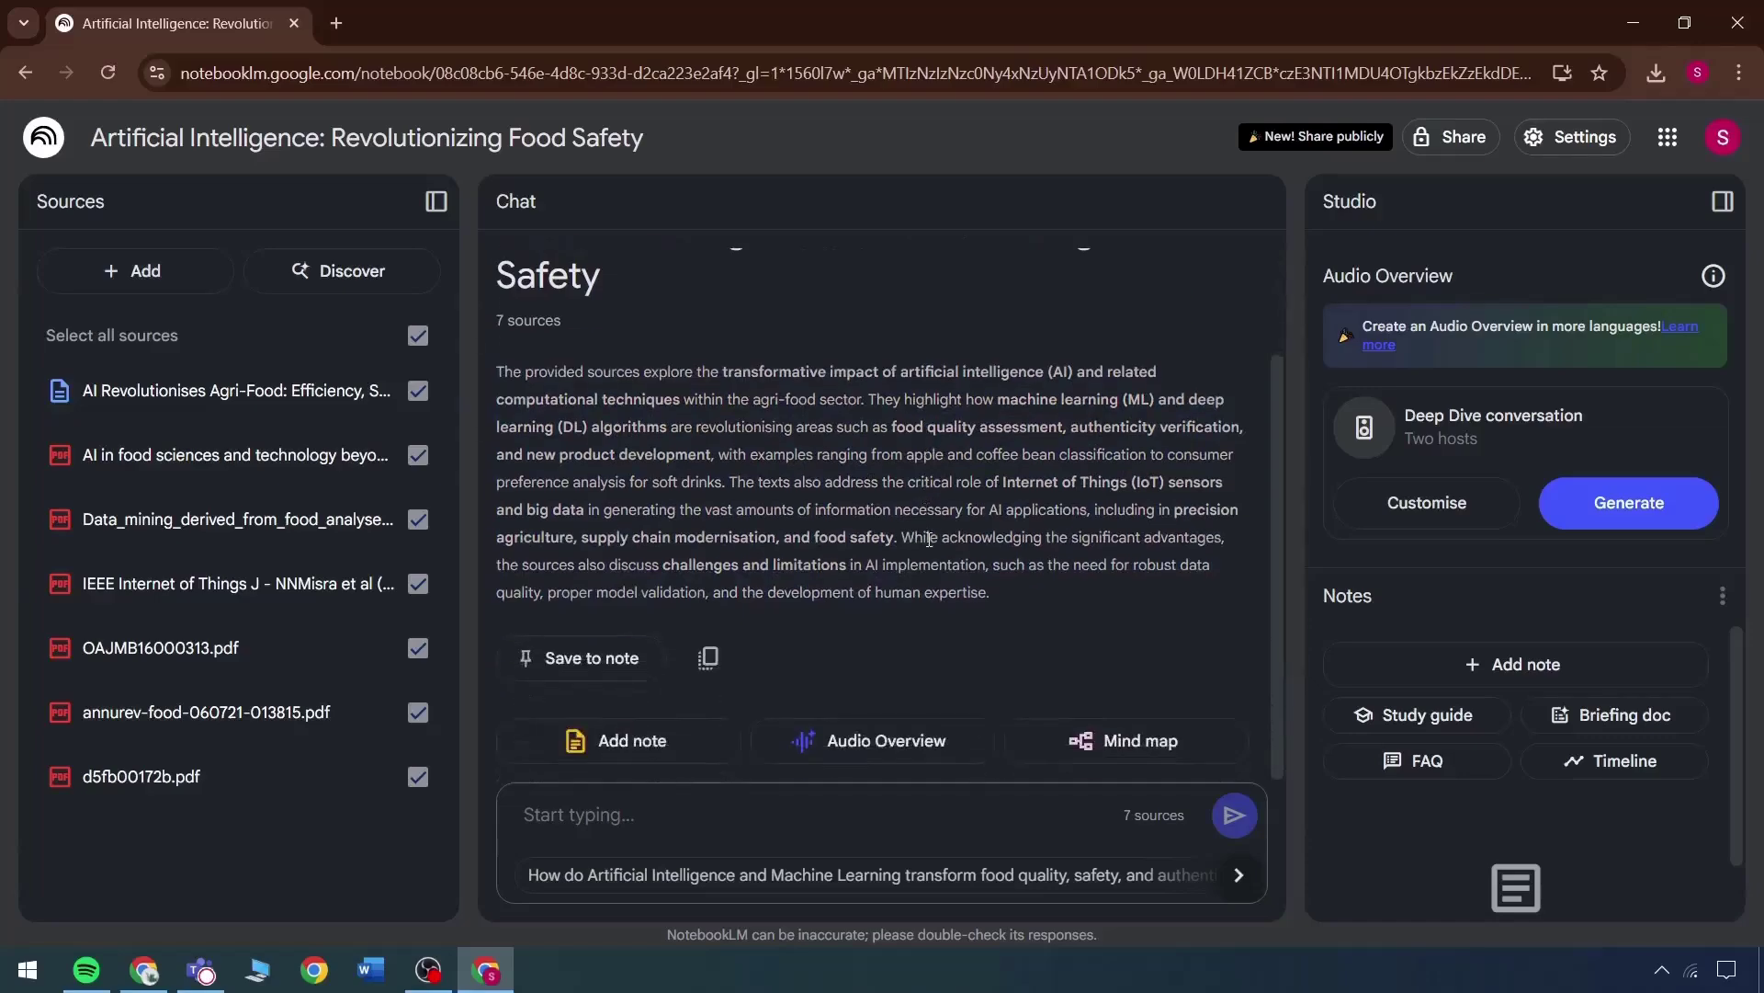
scroll(551, 551, "up", 2)
left_click(436, 202)
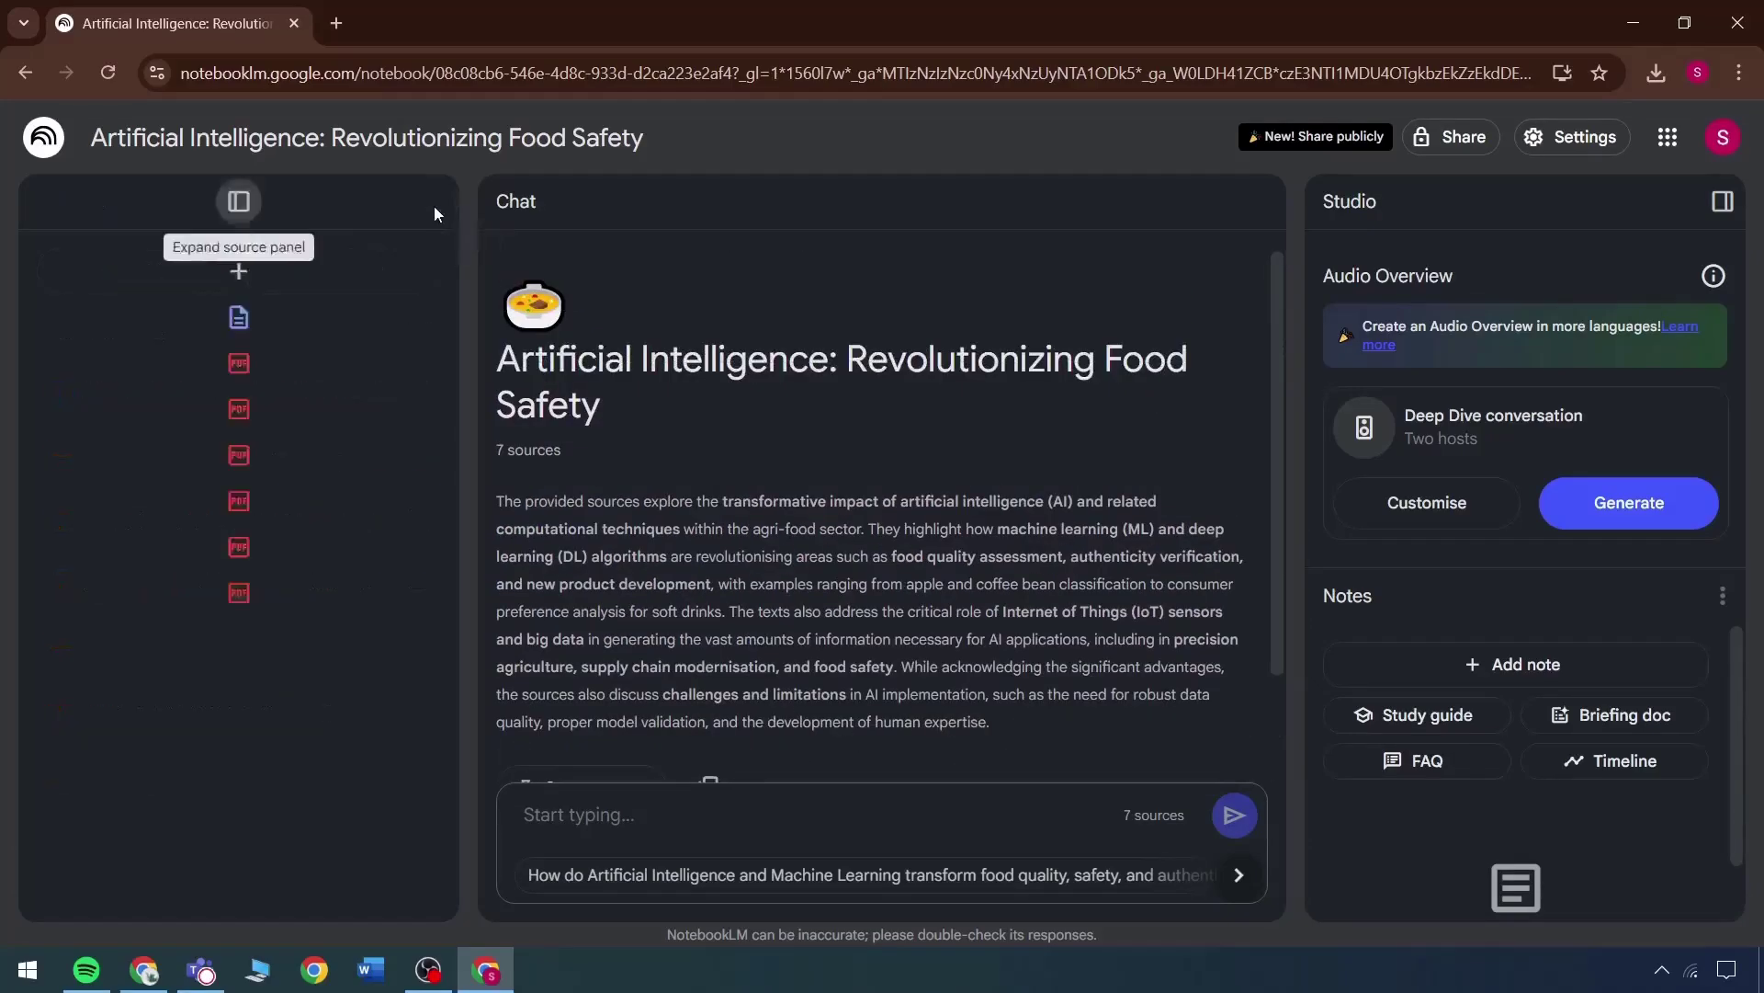
left_click(1724, 212)
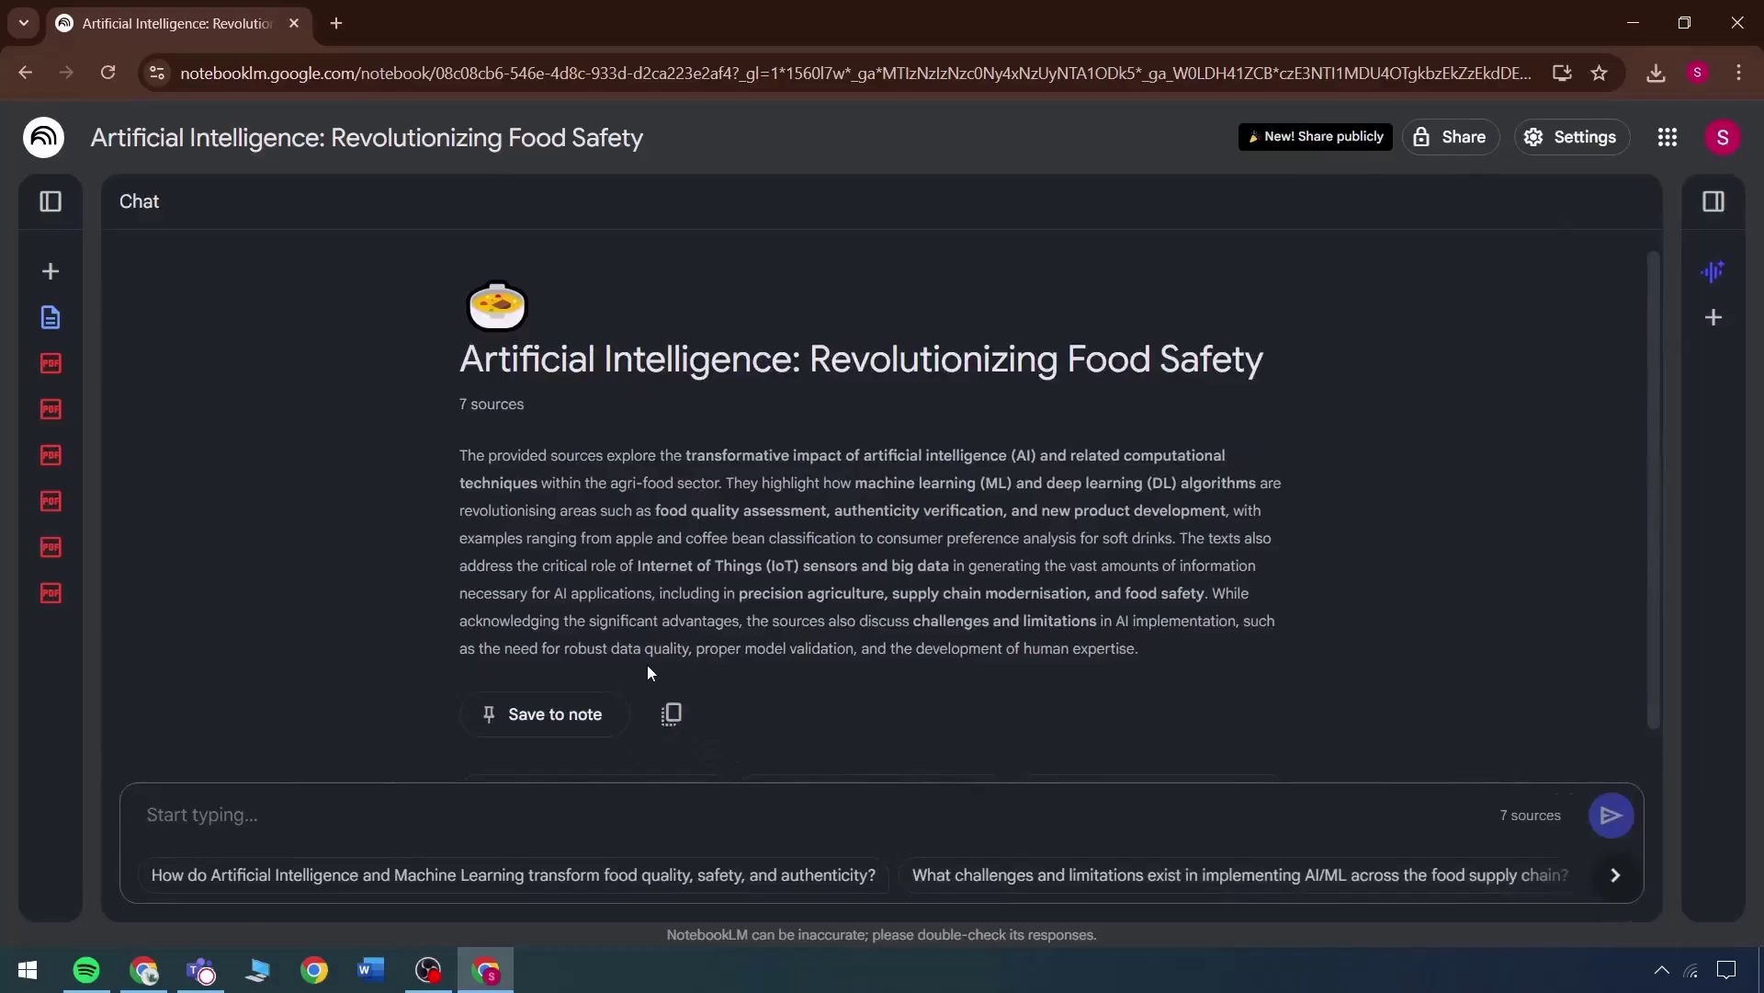
scroll(648, 671, "down", 1)
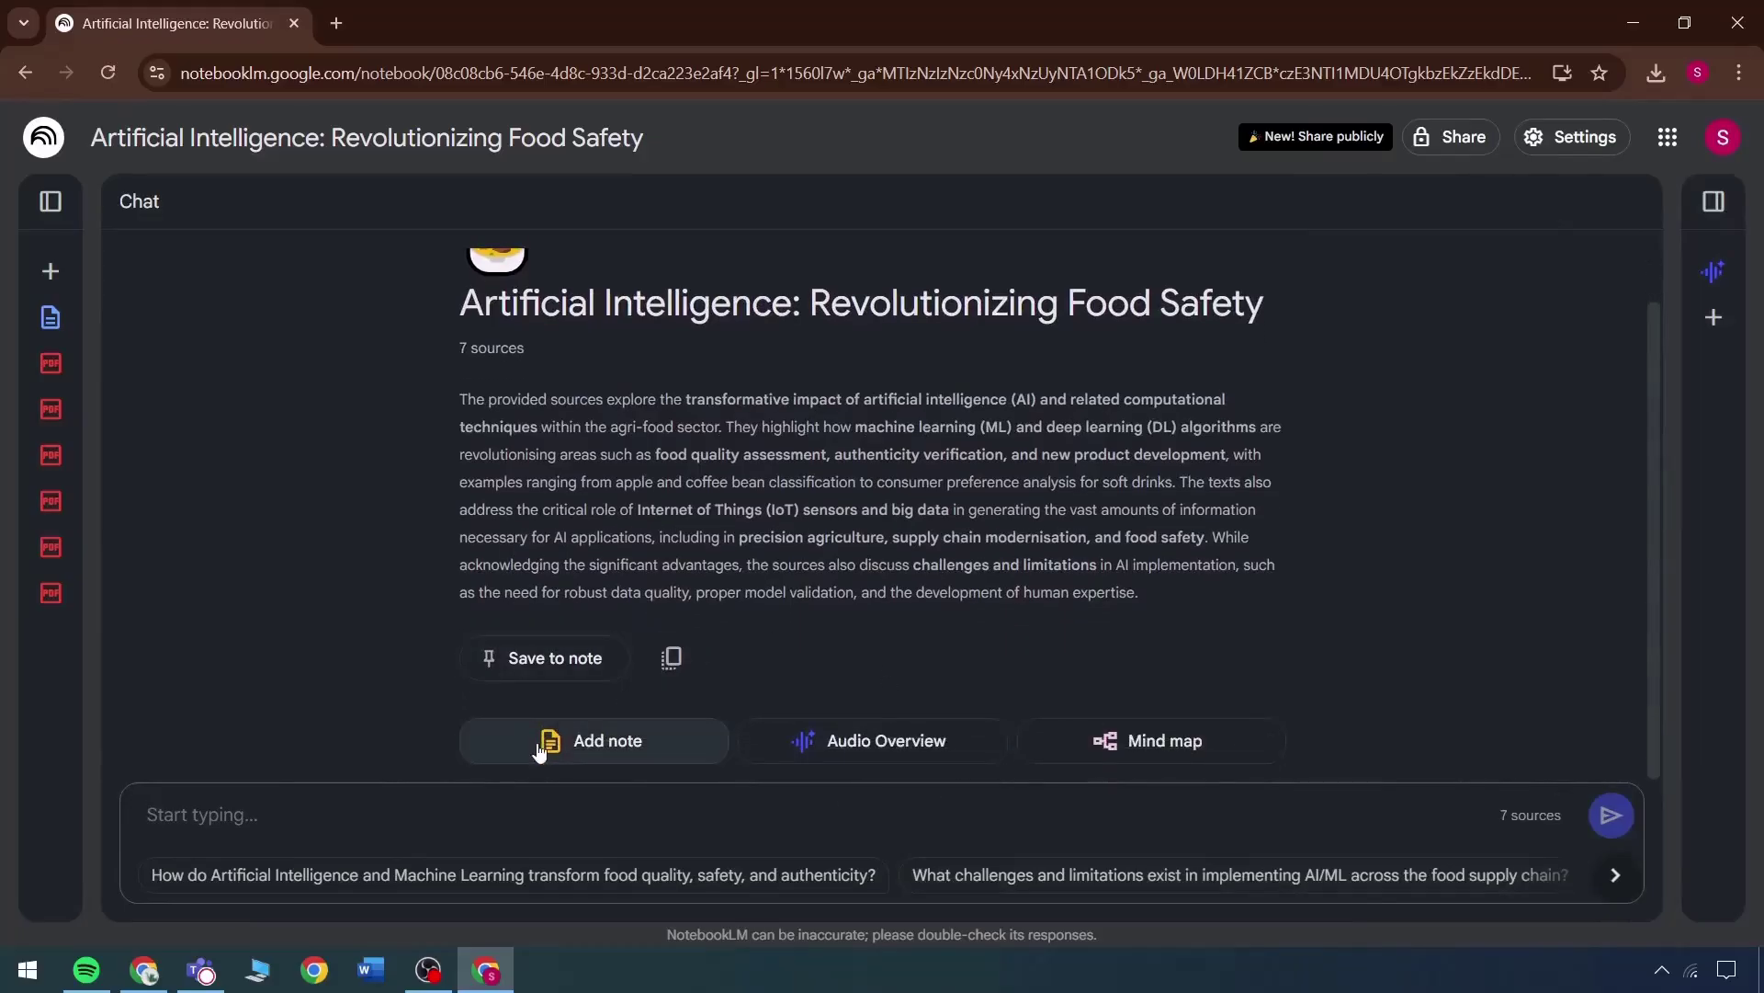
scroll(542, 735, "up", 1)
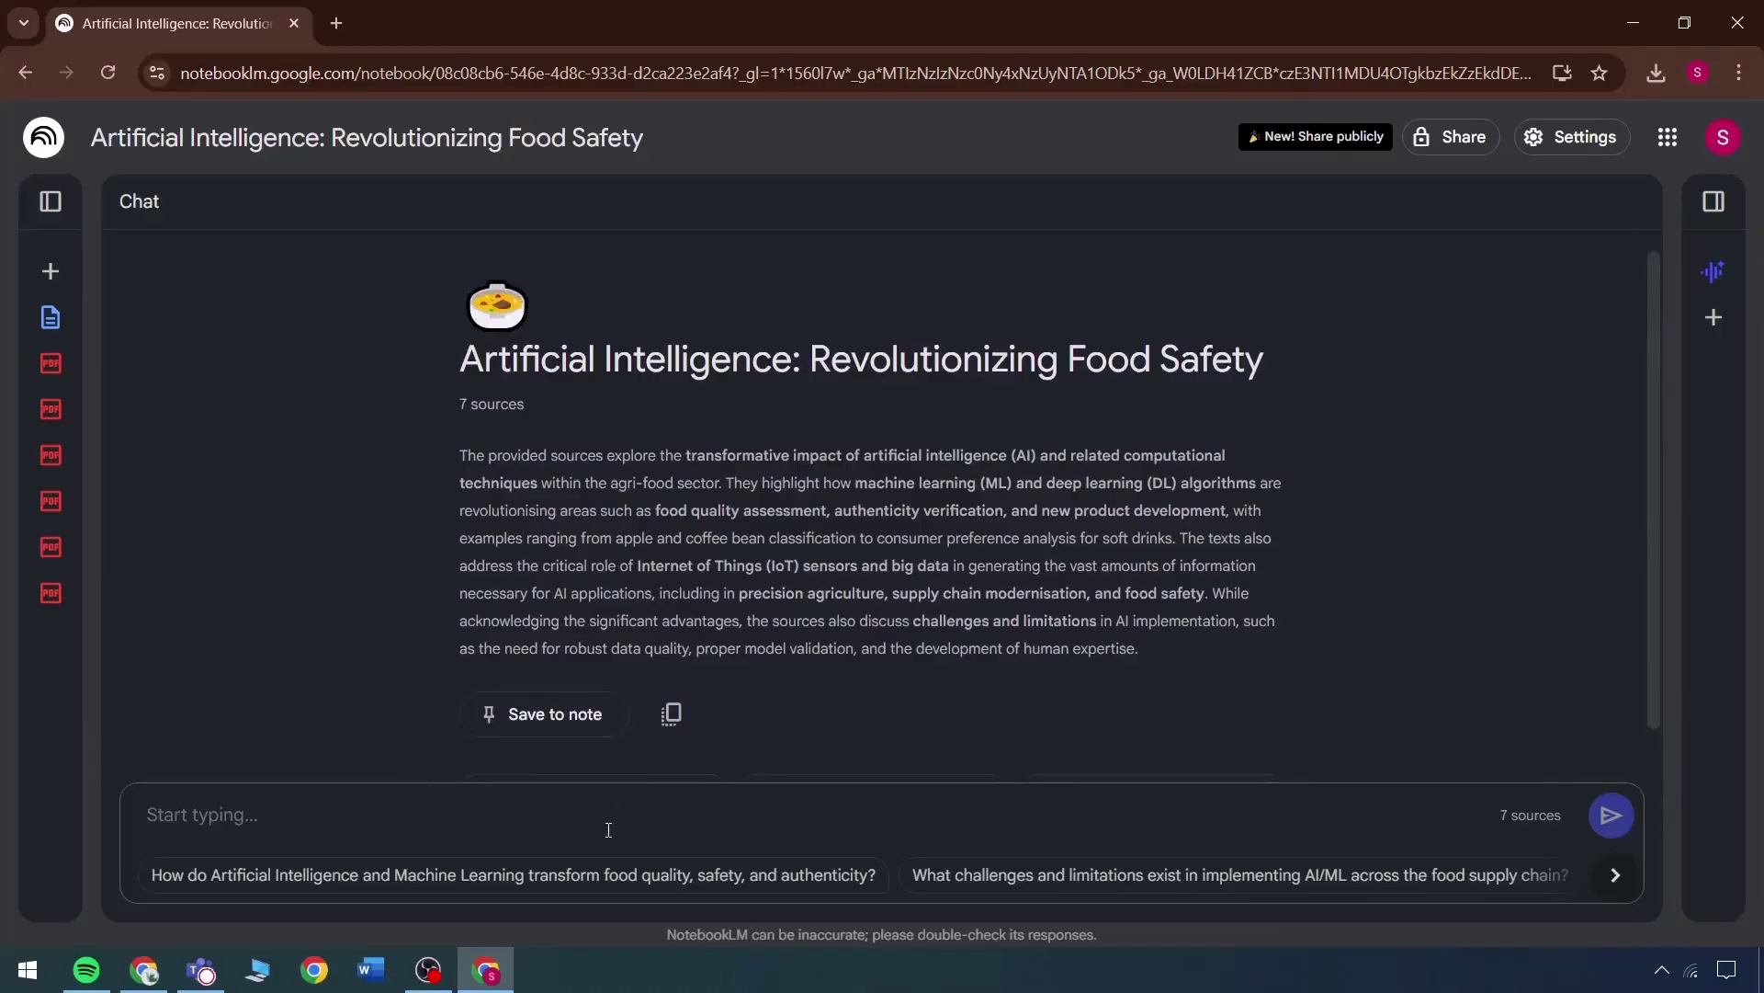
Step: Ask the chat 'Define AI in Food'
type("De")
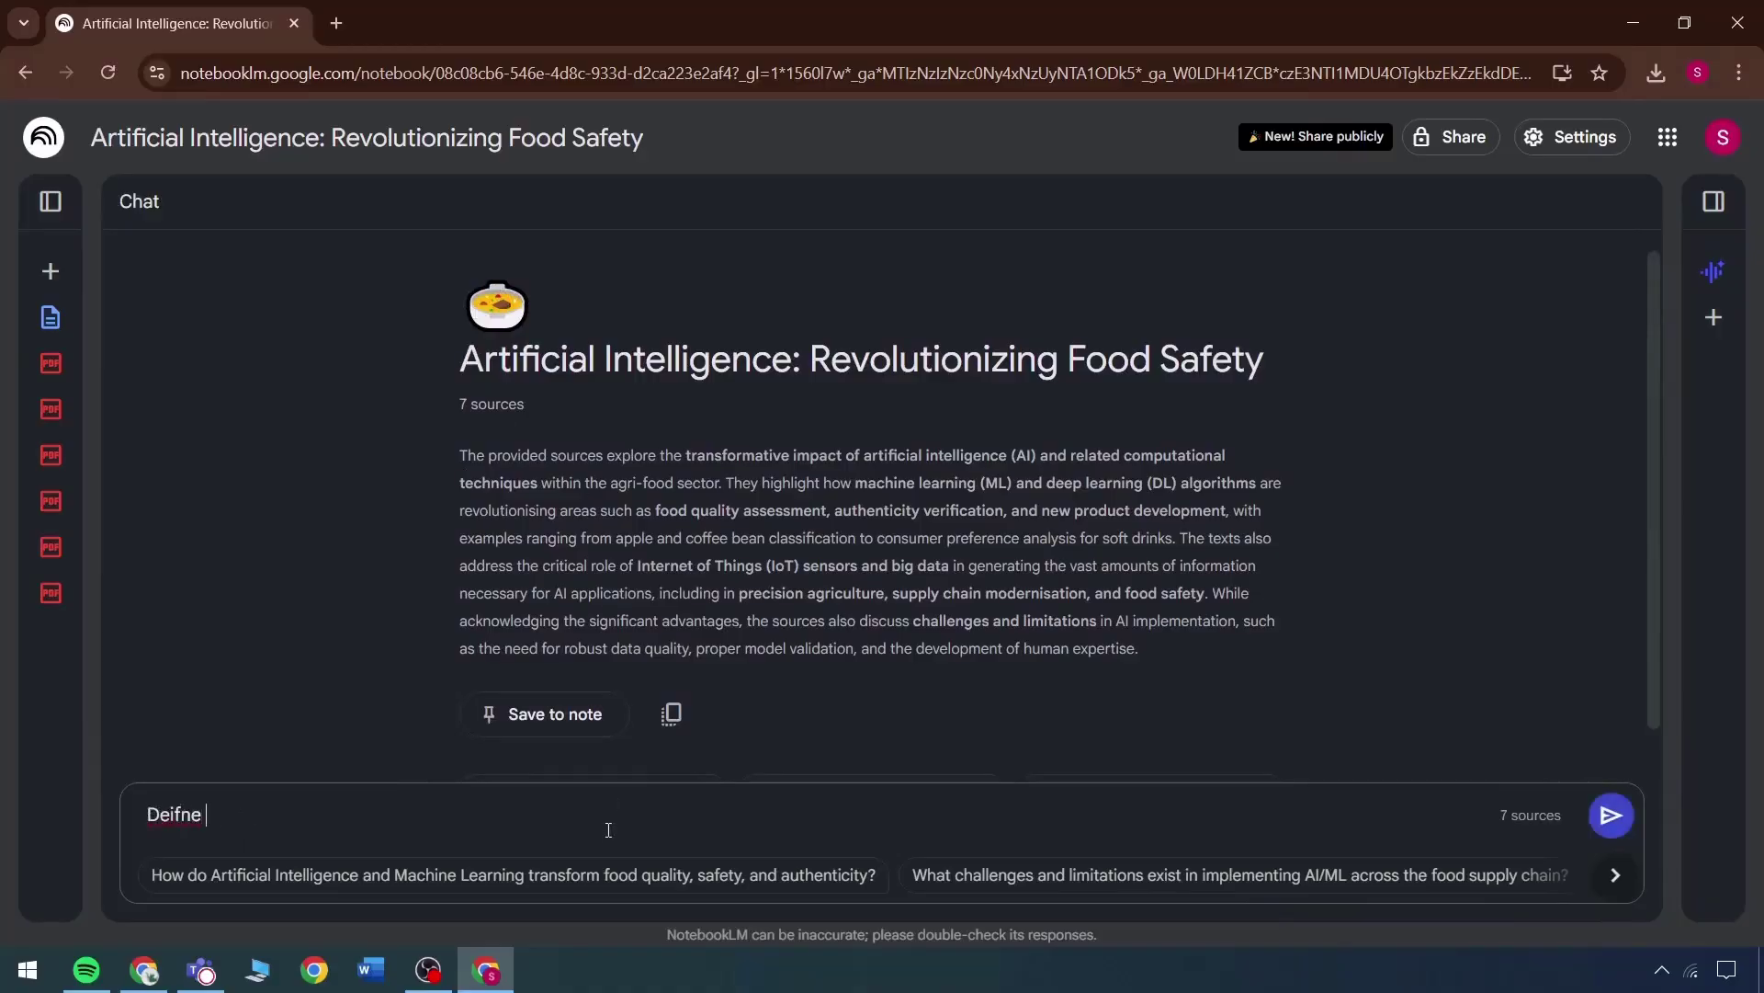
type("fine AI in Food")
key("Return")
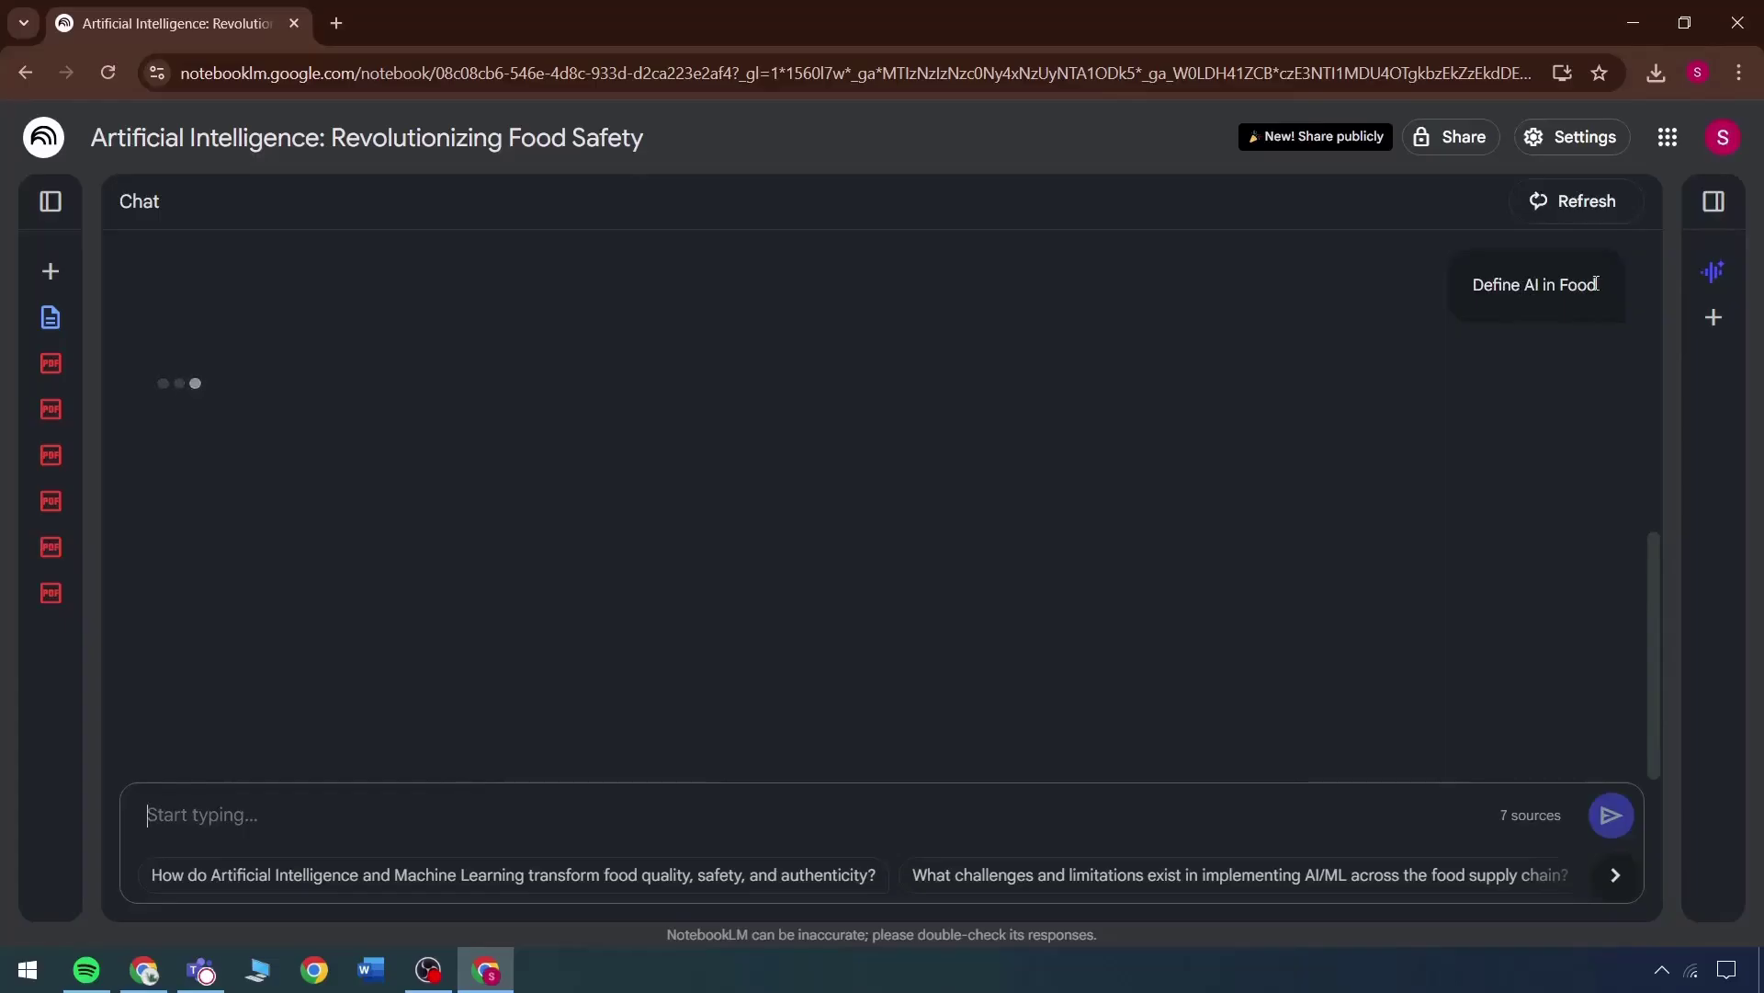
left_click_drag(1597, 284, 1476, 286)
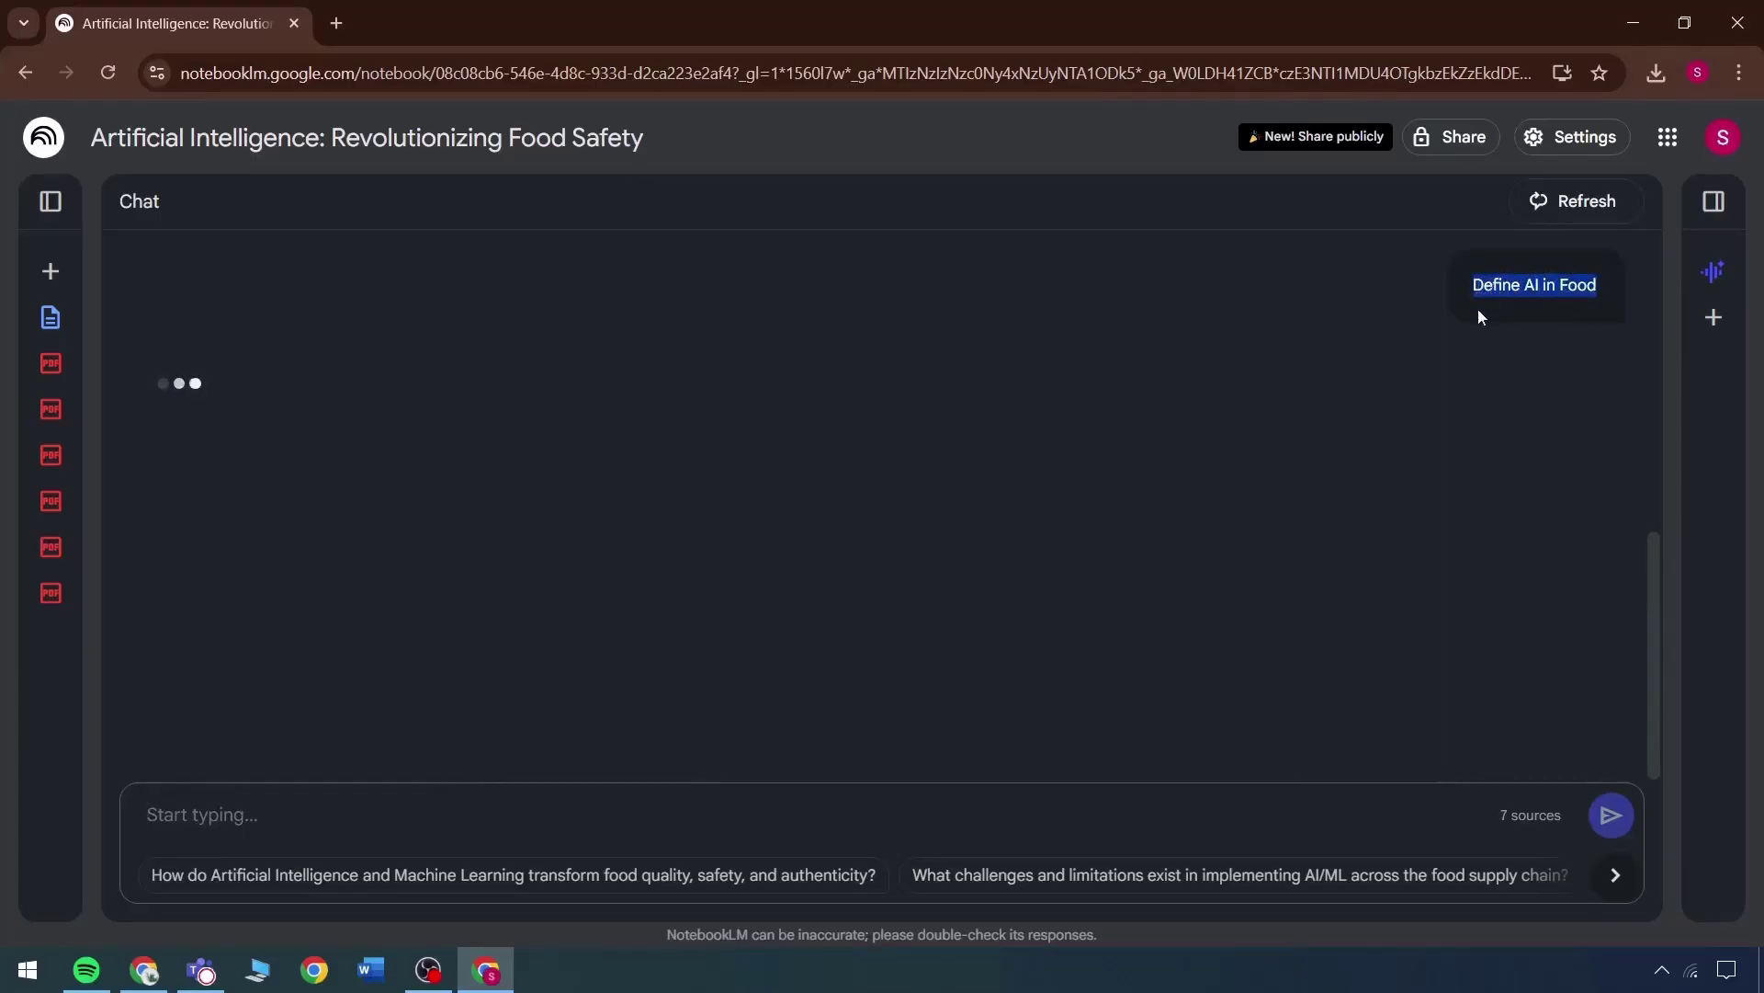
left_click(51, 201)
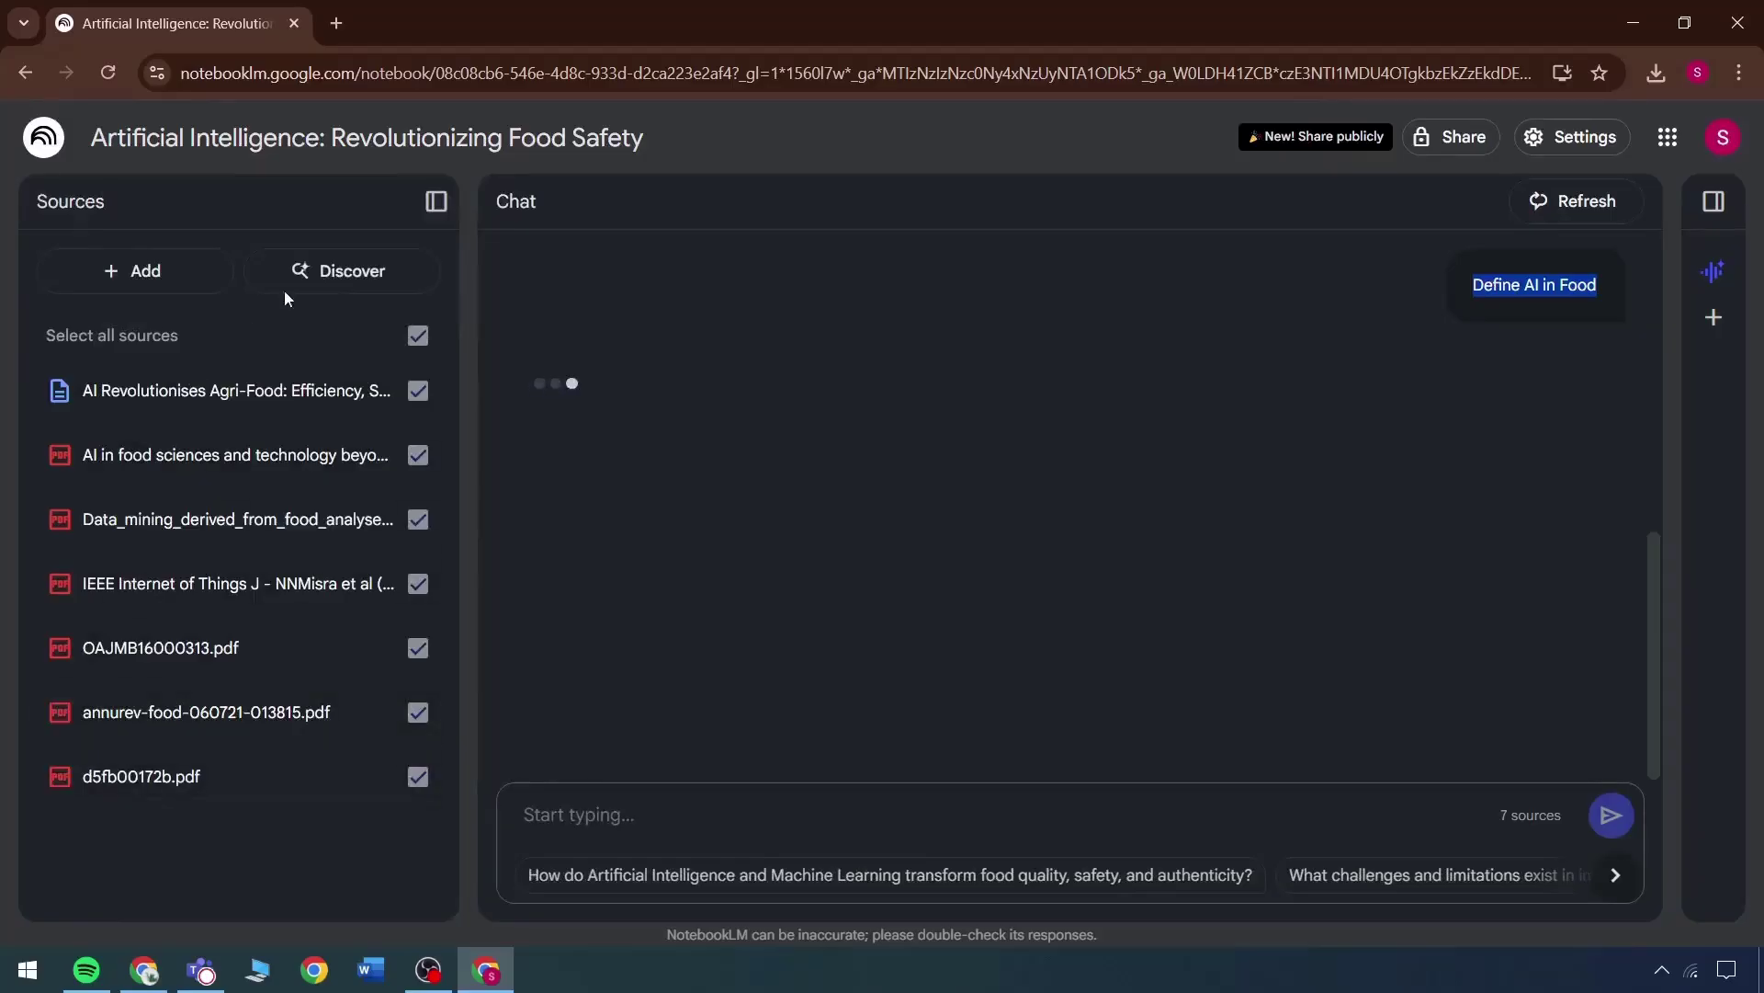
left_click(436, 201)
left_click(1478, 354)
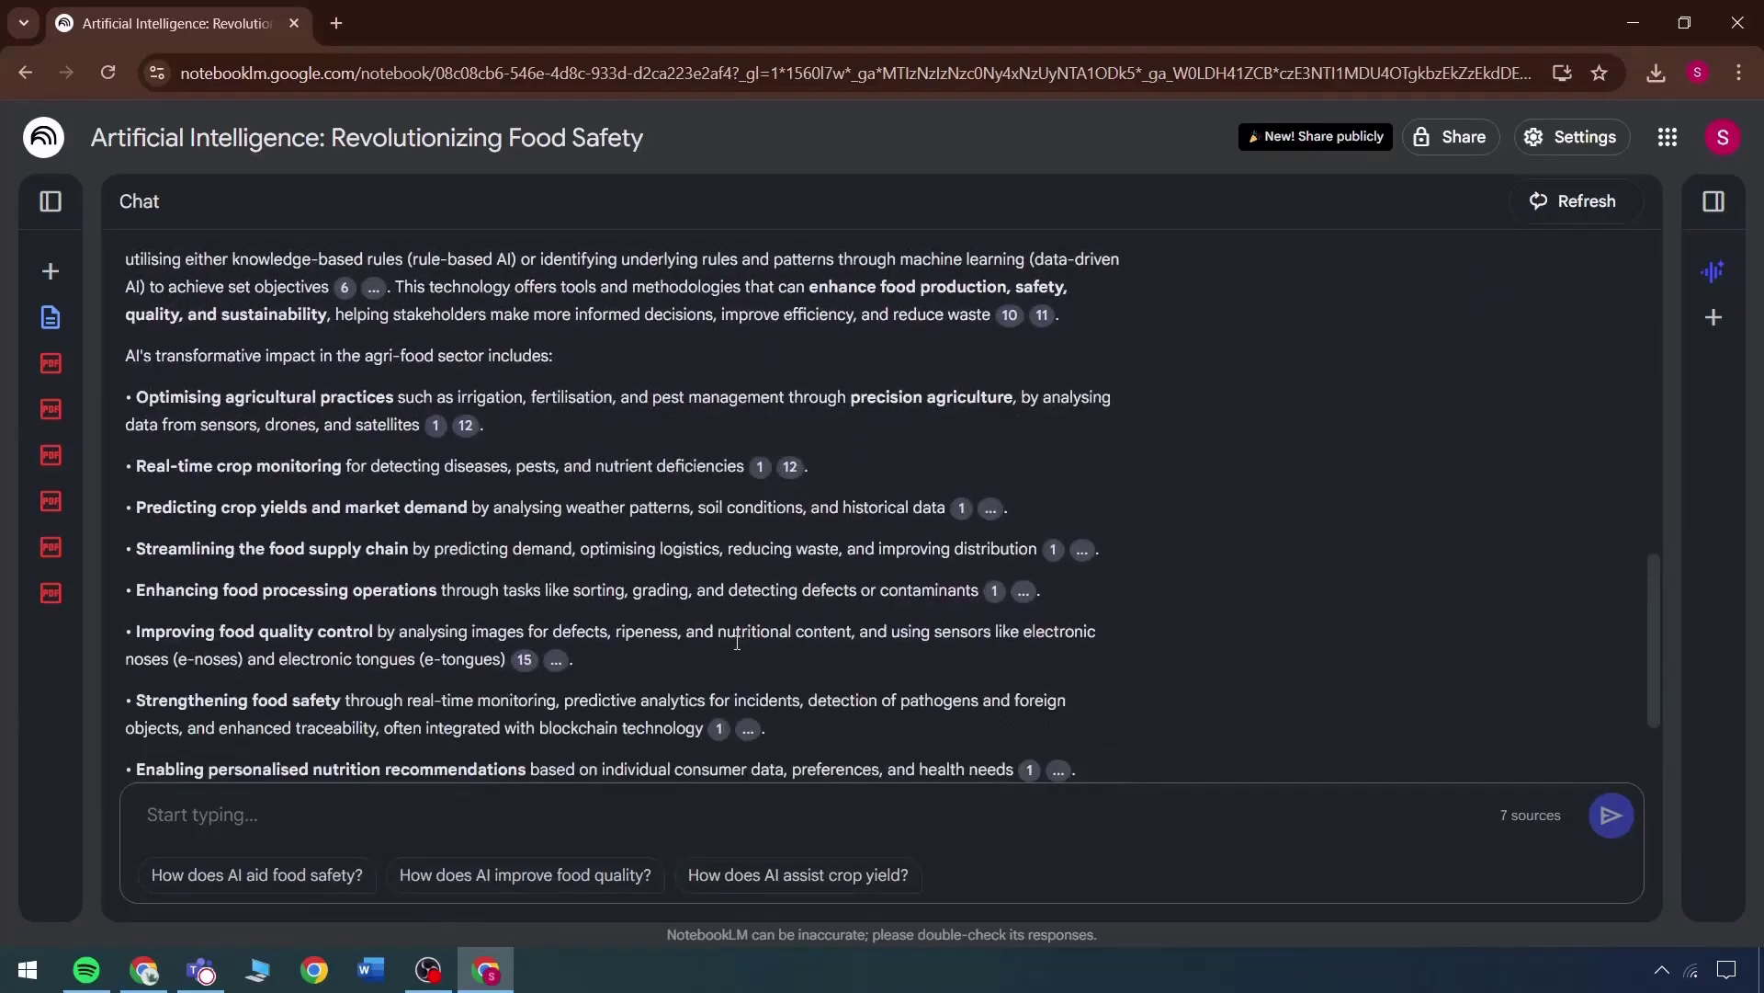
Step: Review the answer and its source citation, then save it as the 'AI in Food Science and Technology' note
scroll(809, 756, "up", 3)
left_click(809, 749)
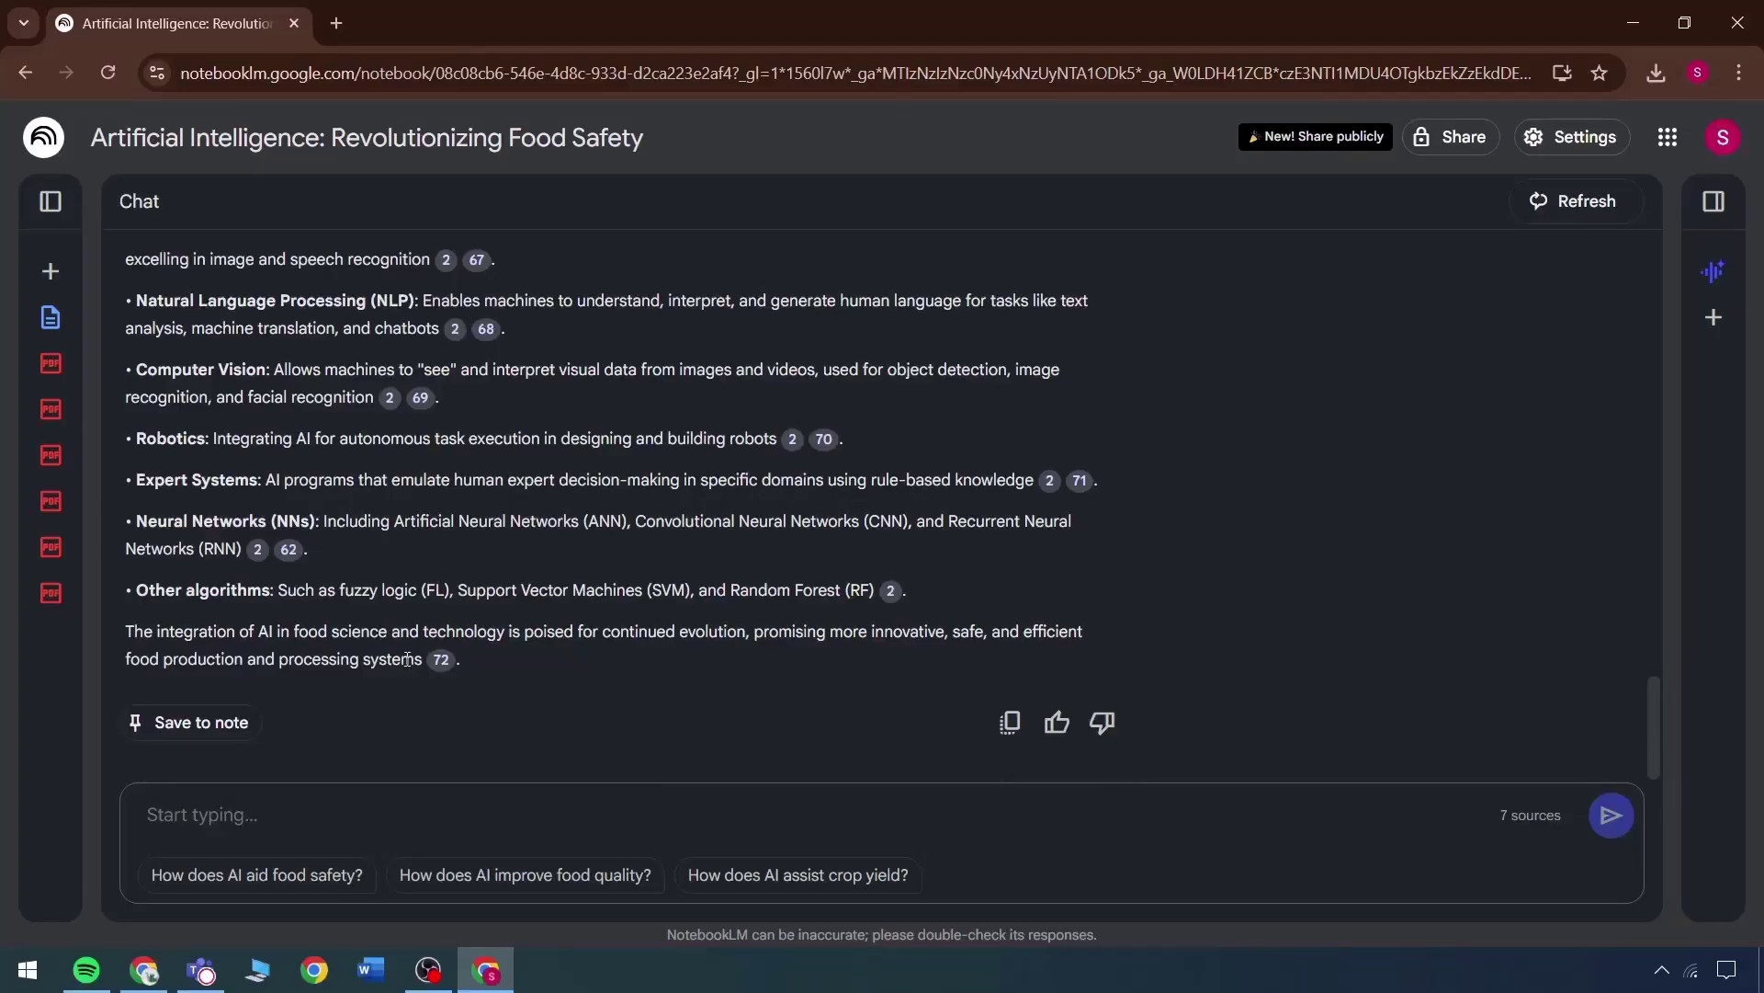
mouse_move(395, 406)
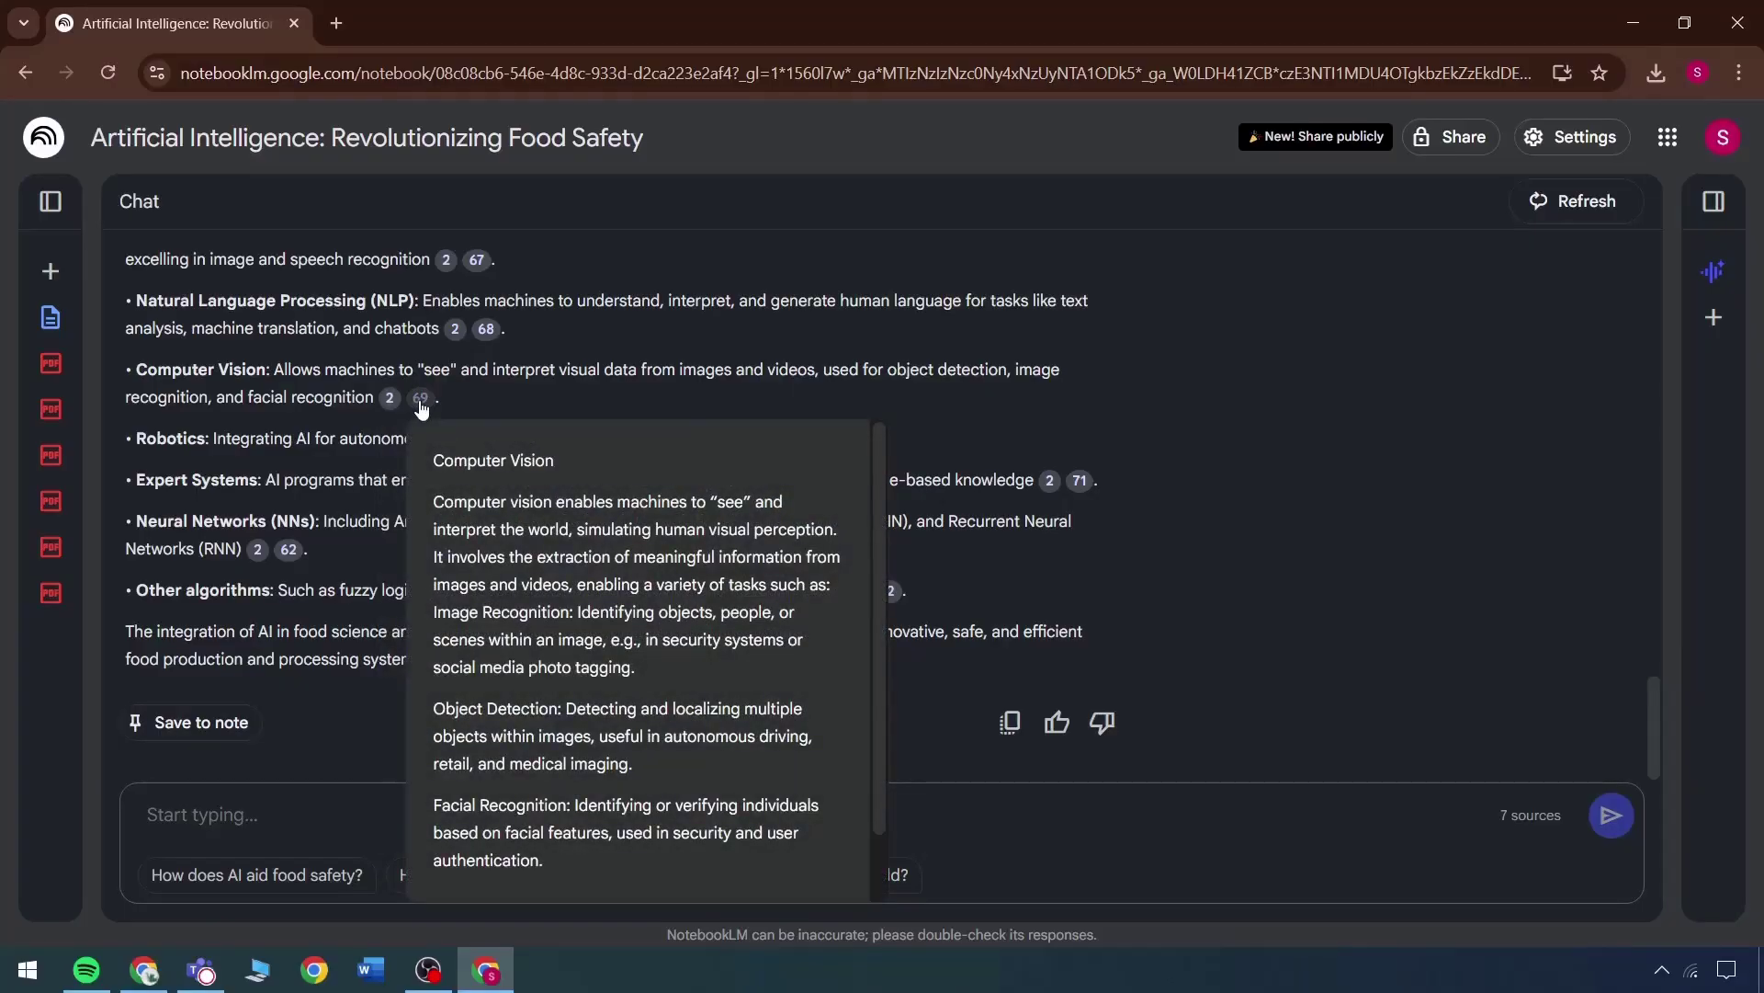
scroll(556, 617, "down", 1)
scroll(860, 377, "up", 10)
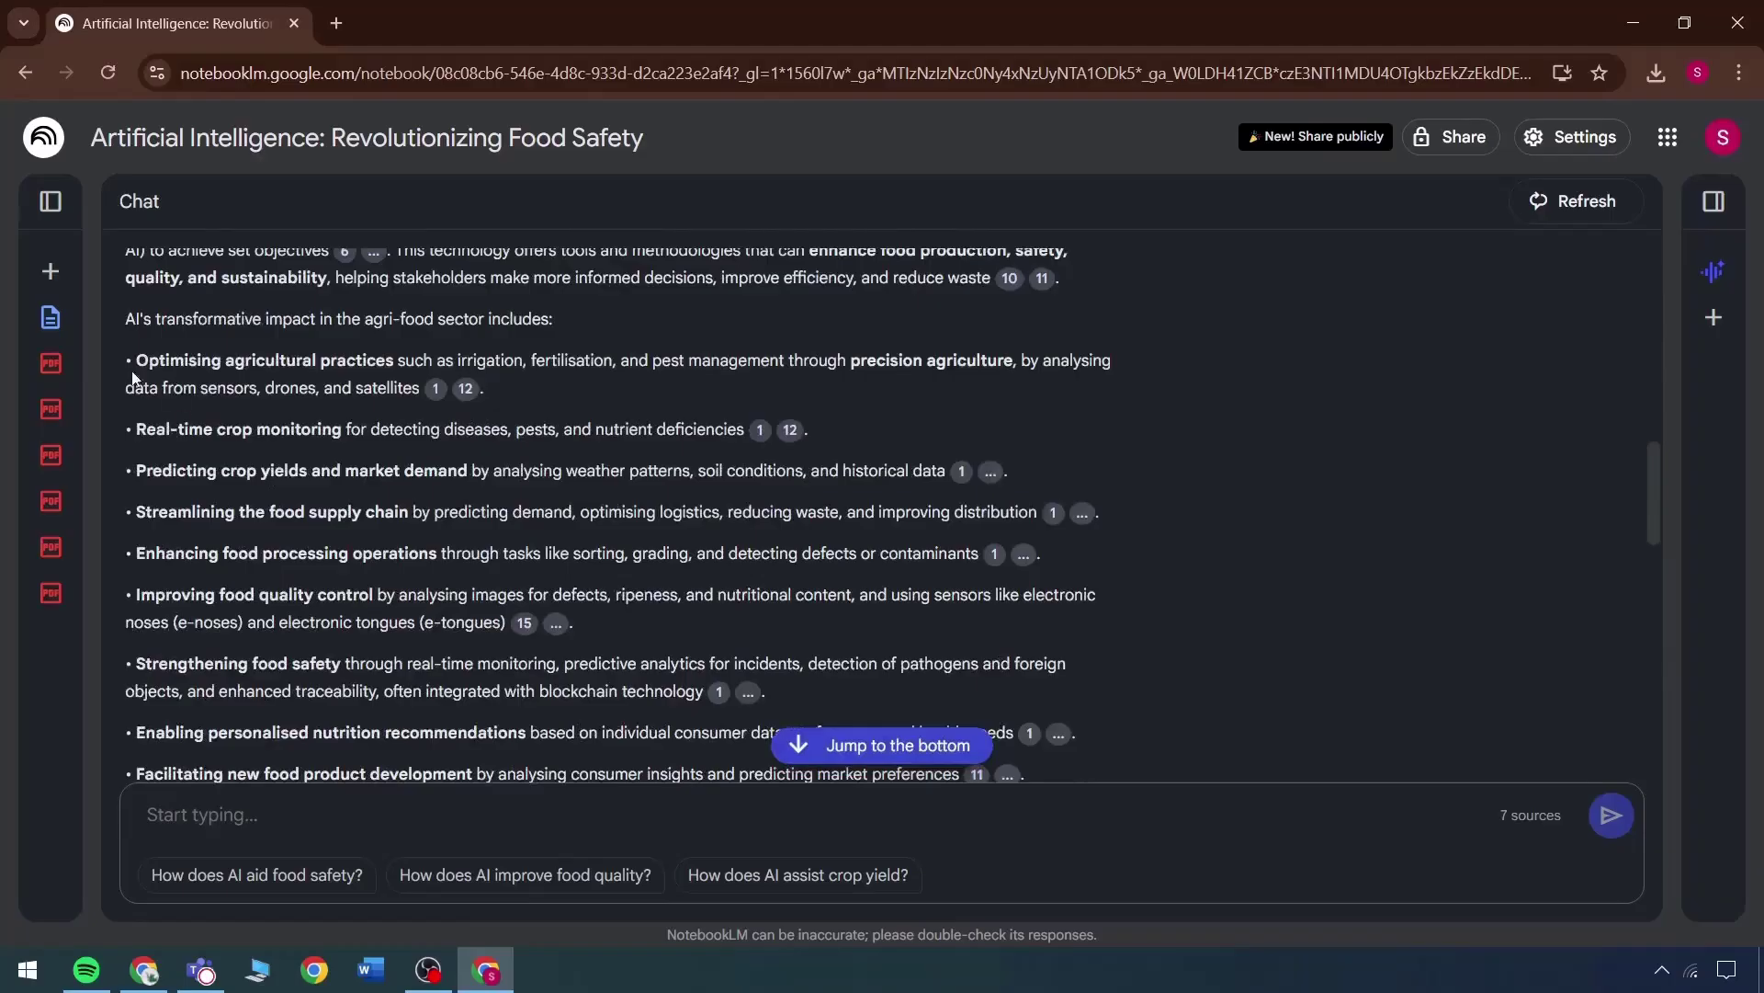
left_click_drag(133, 377, 421, 388)
mouse_move(436, 392)
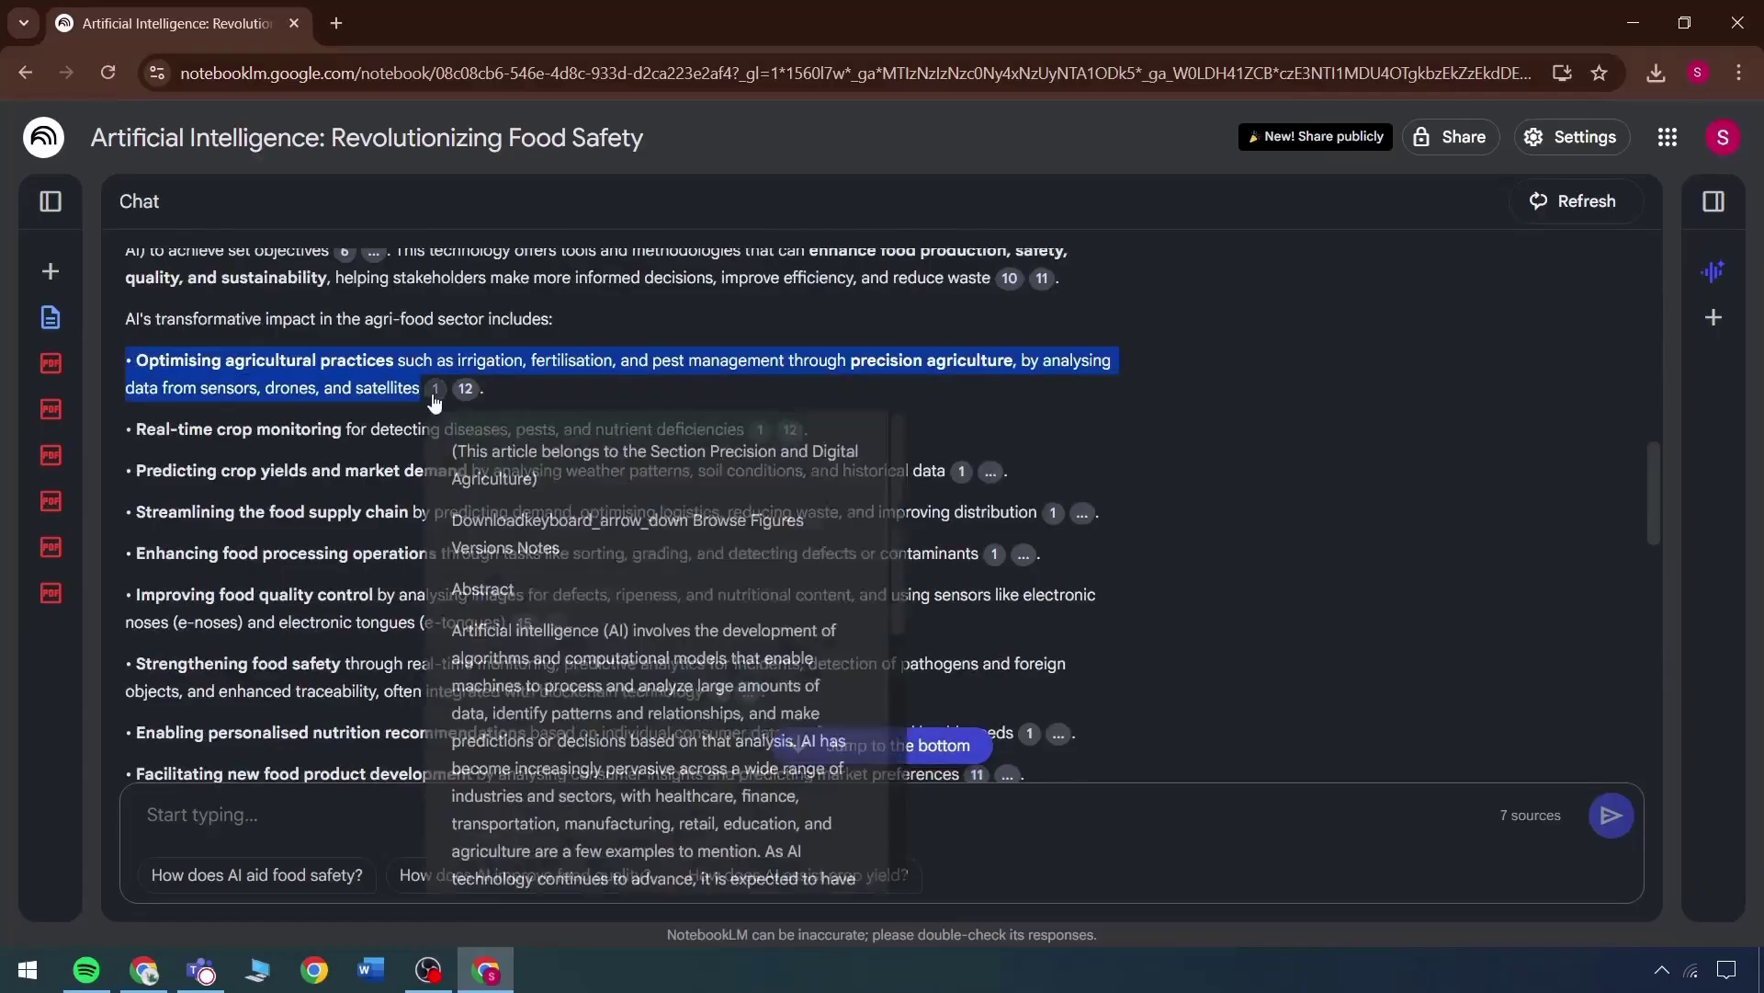
scroll(458, 460, "down", 5)
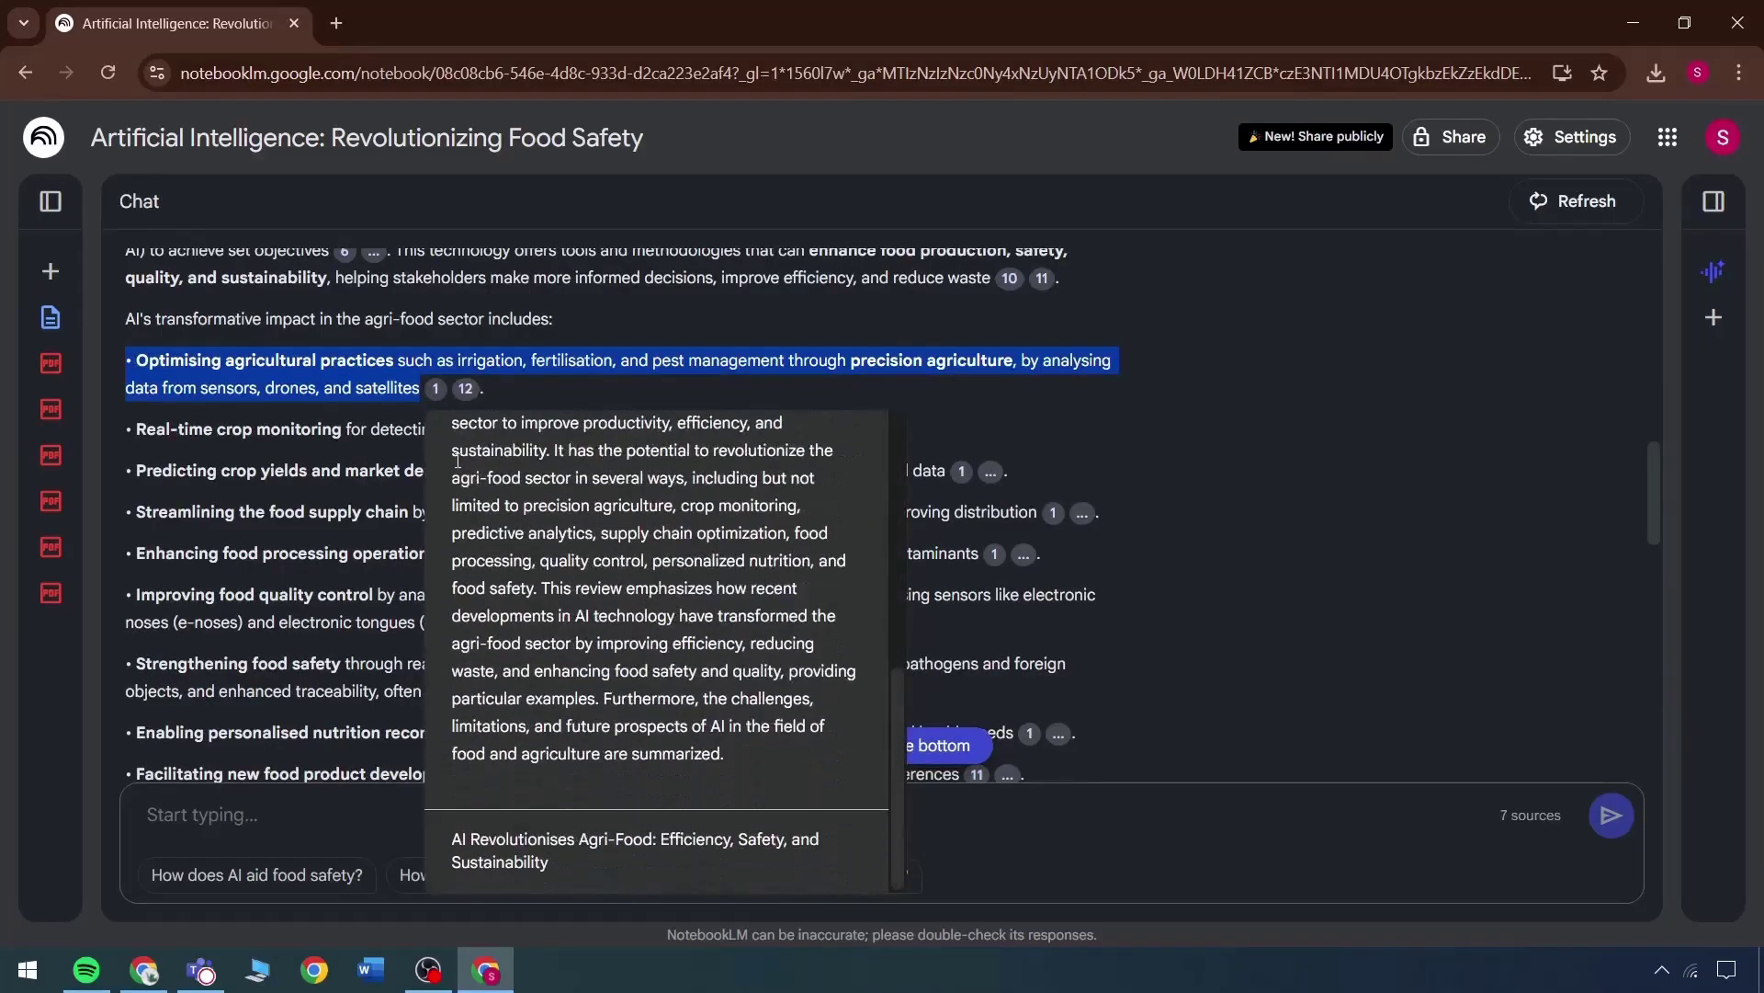
left_click_drag(564, 868, 522, 860)
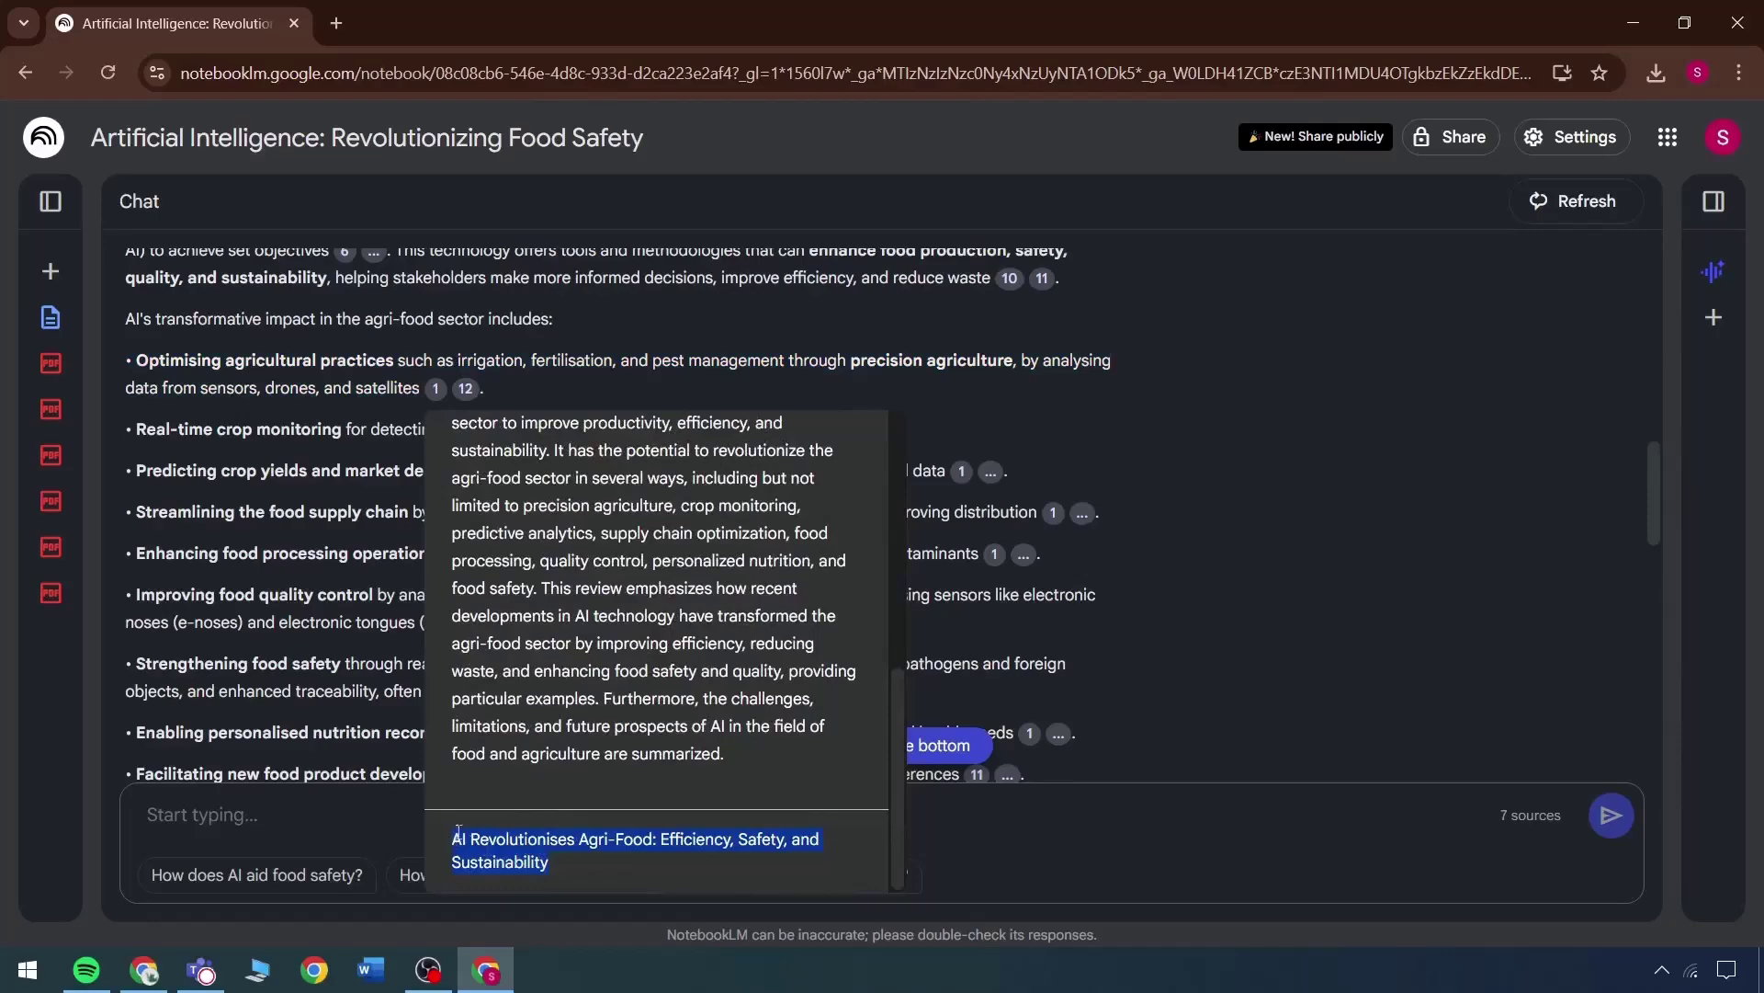
scroll(508, 681, "down", 10)
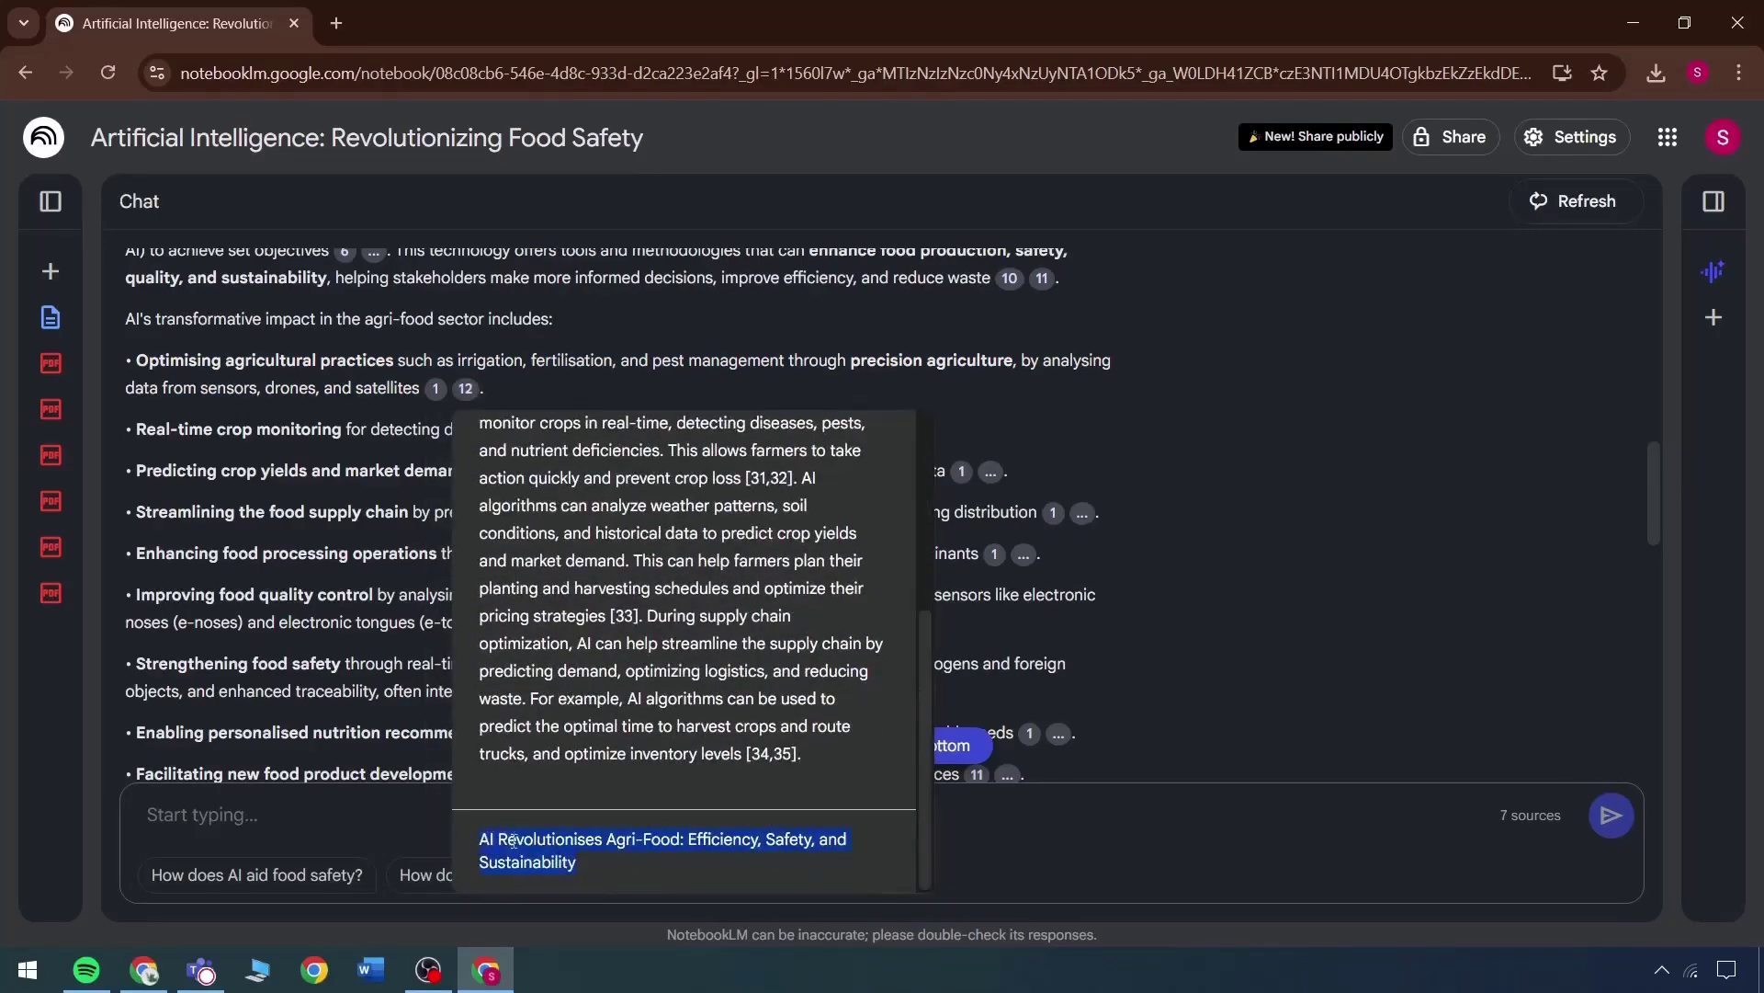
left_click(50, 201)
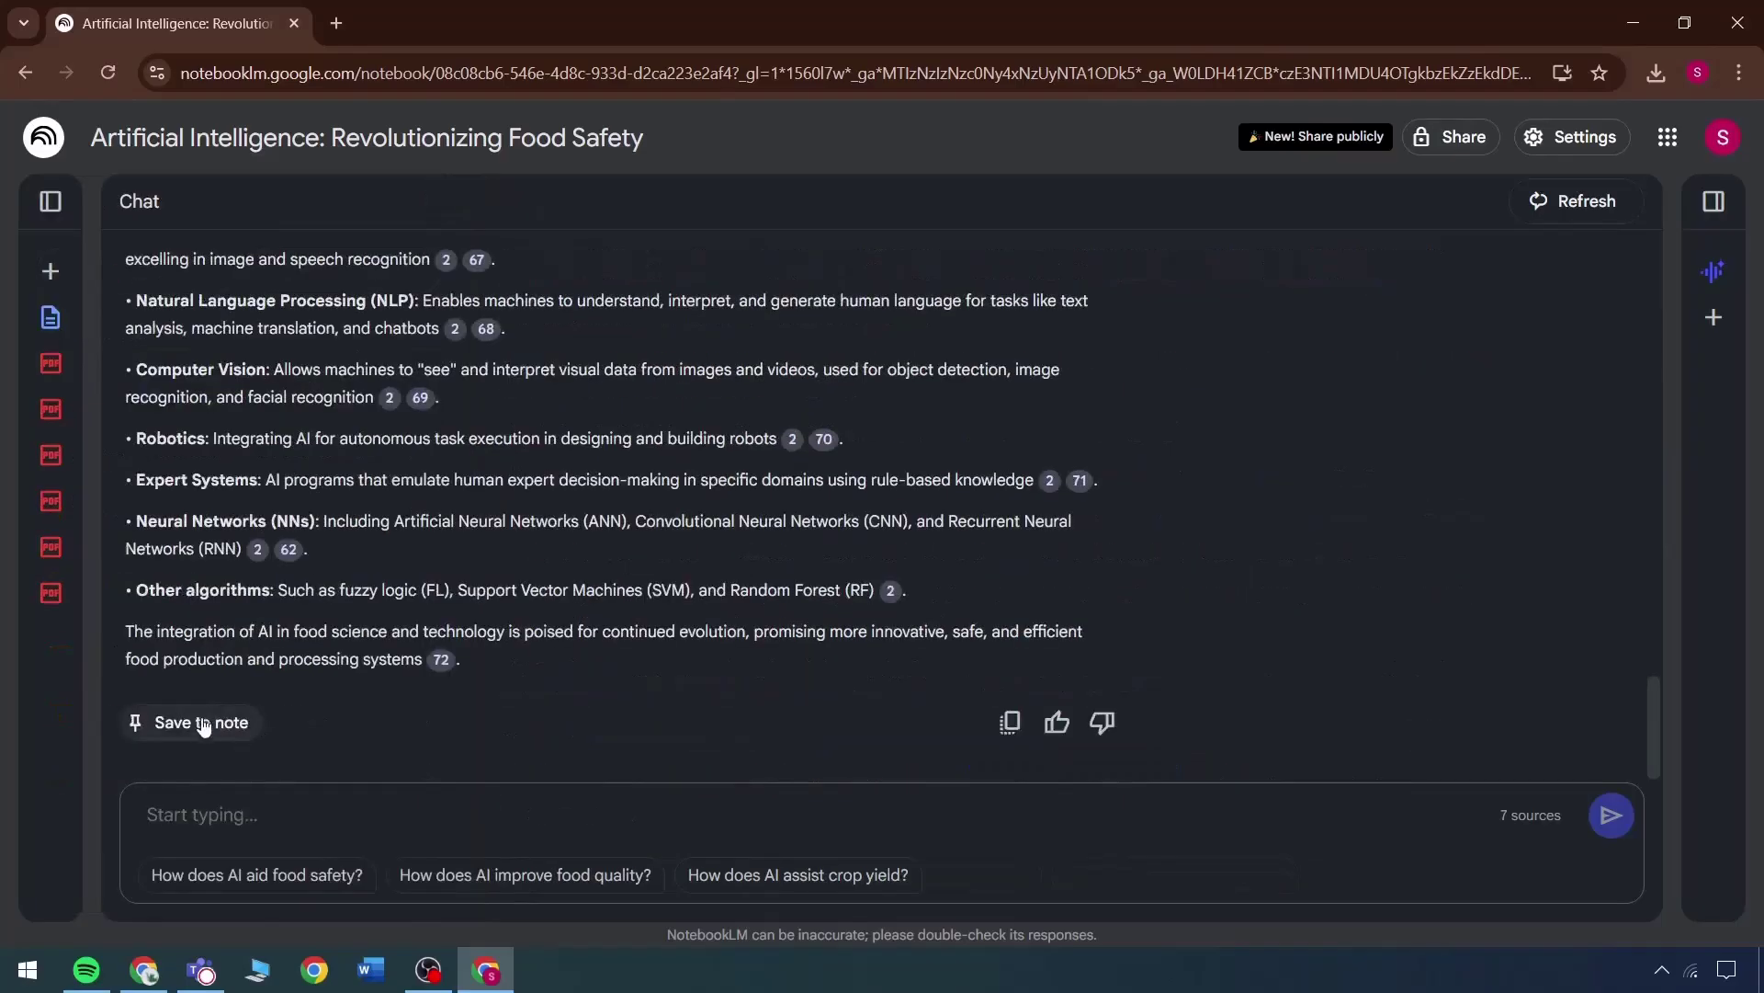
left_click(197, 723)
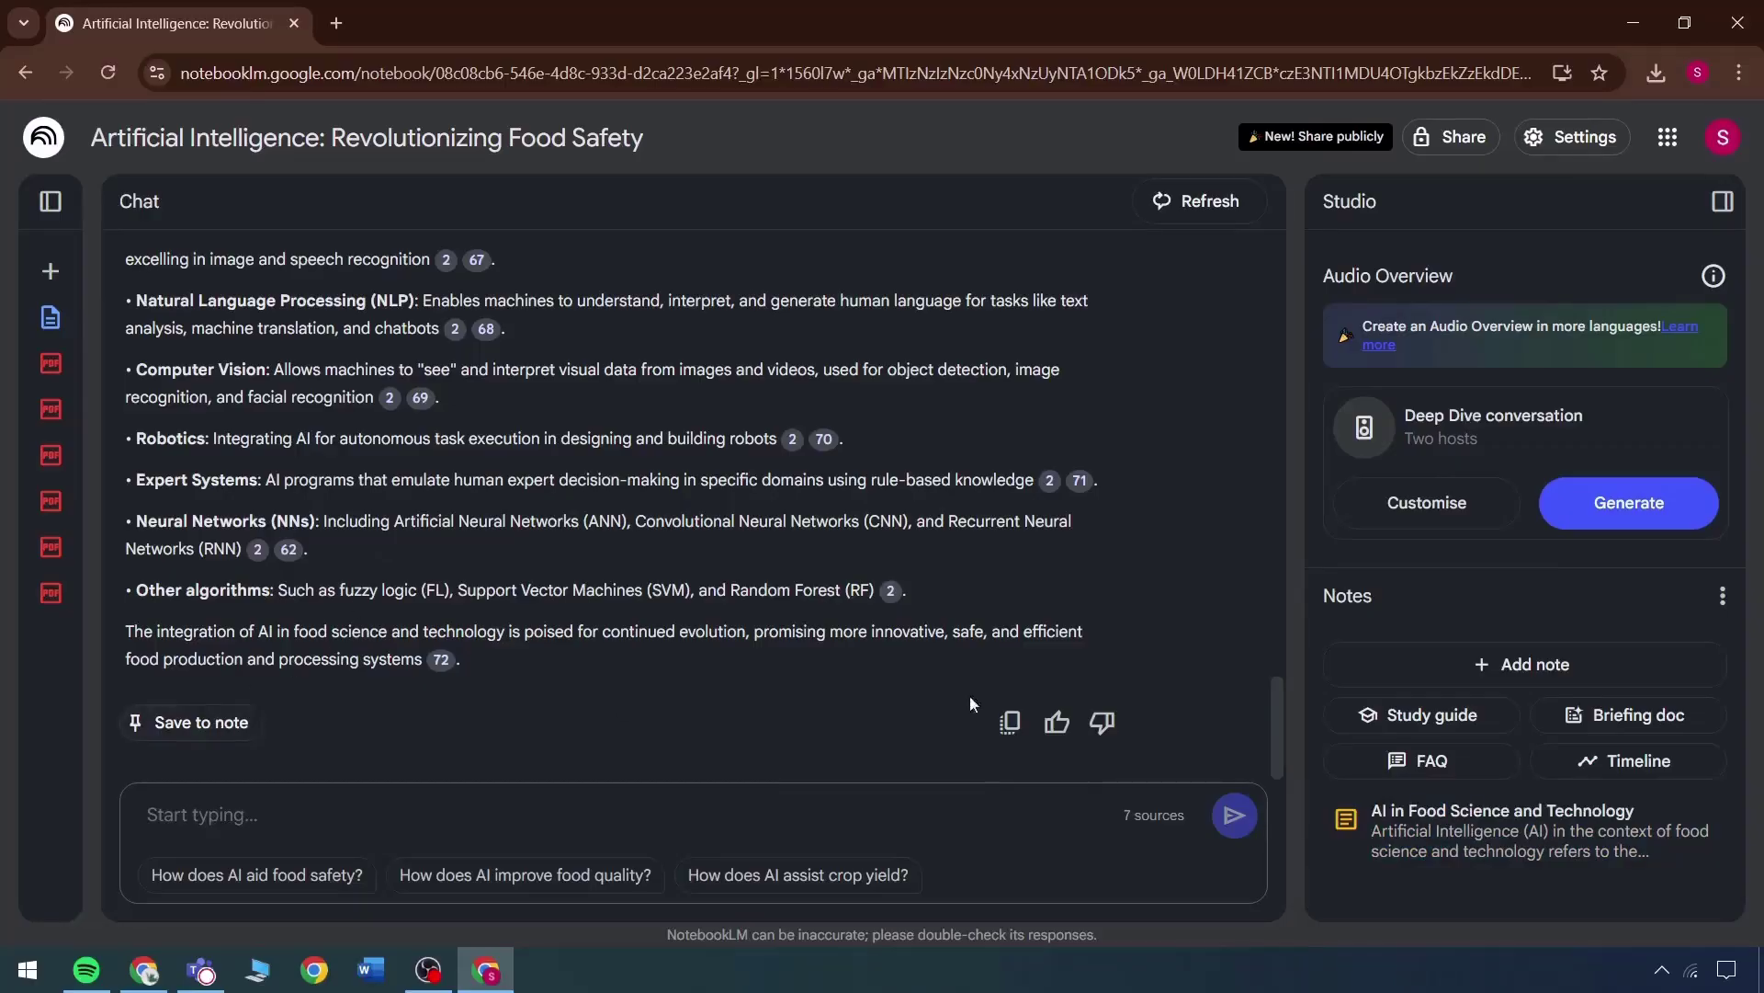
Step: Copy the answer, give it a thumbs-up, and clear the chat history back to the summary
left_click(1011, 724)
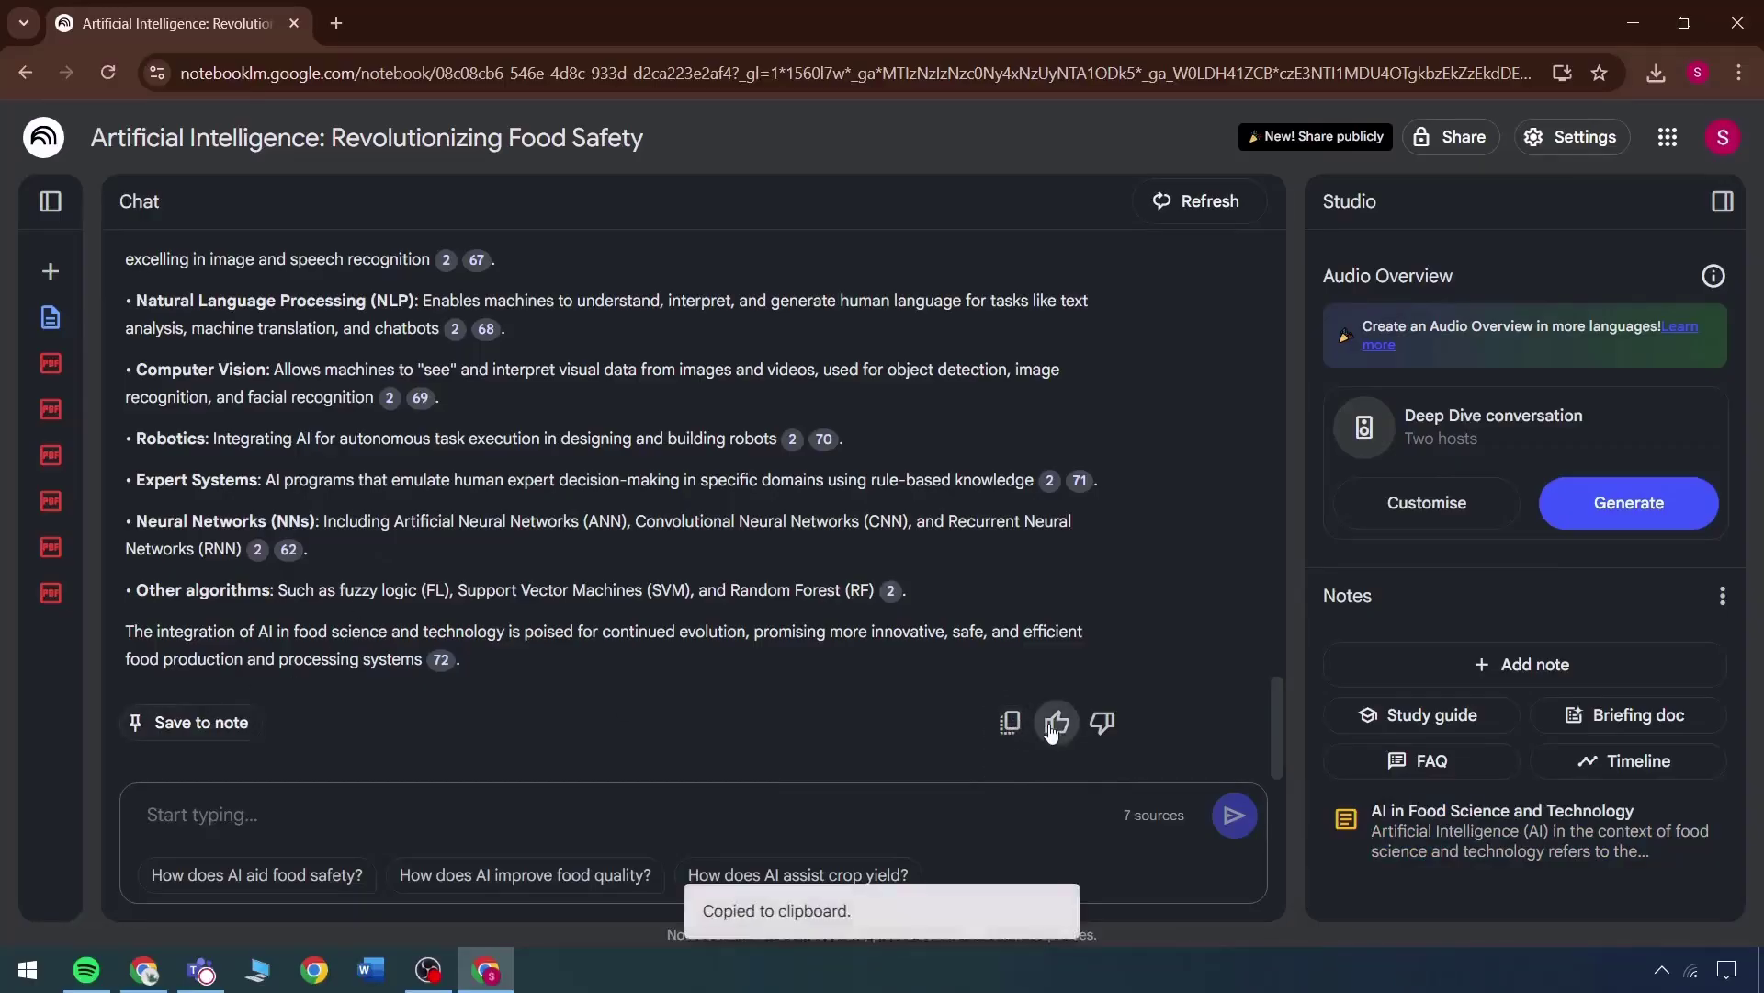
left_click(1057, 723)
left_click(1211, 198)
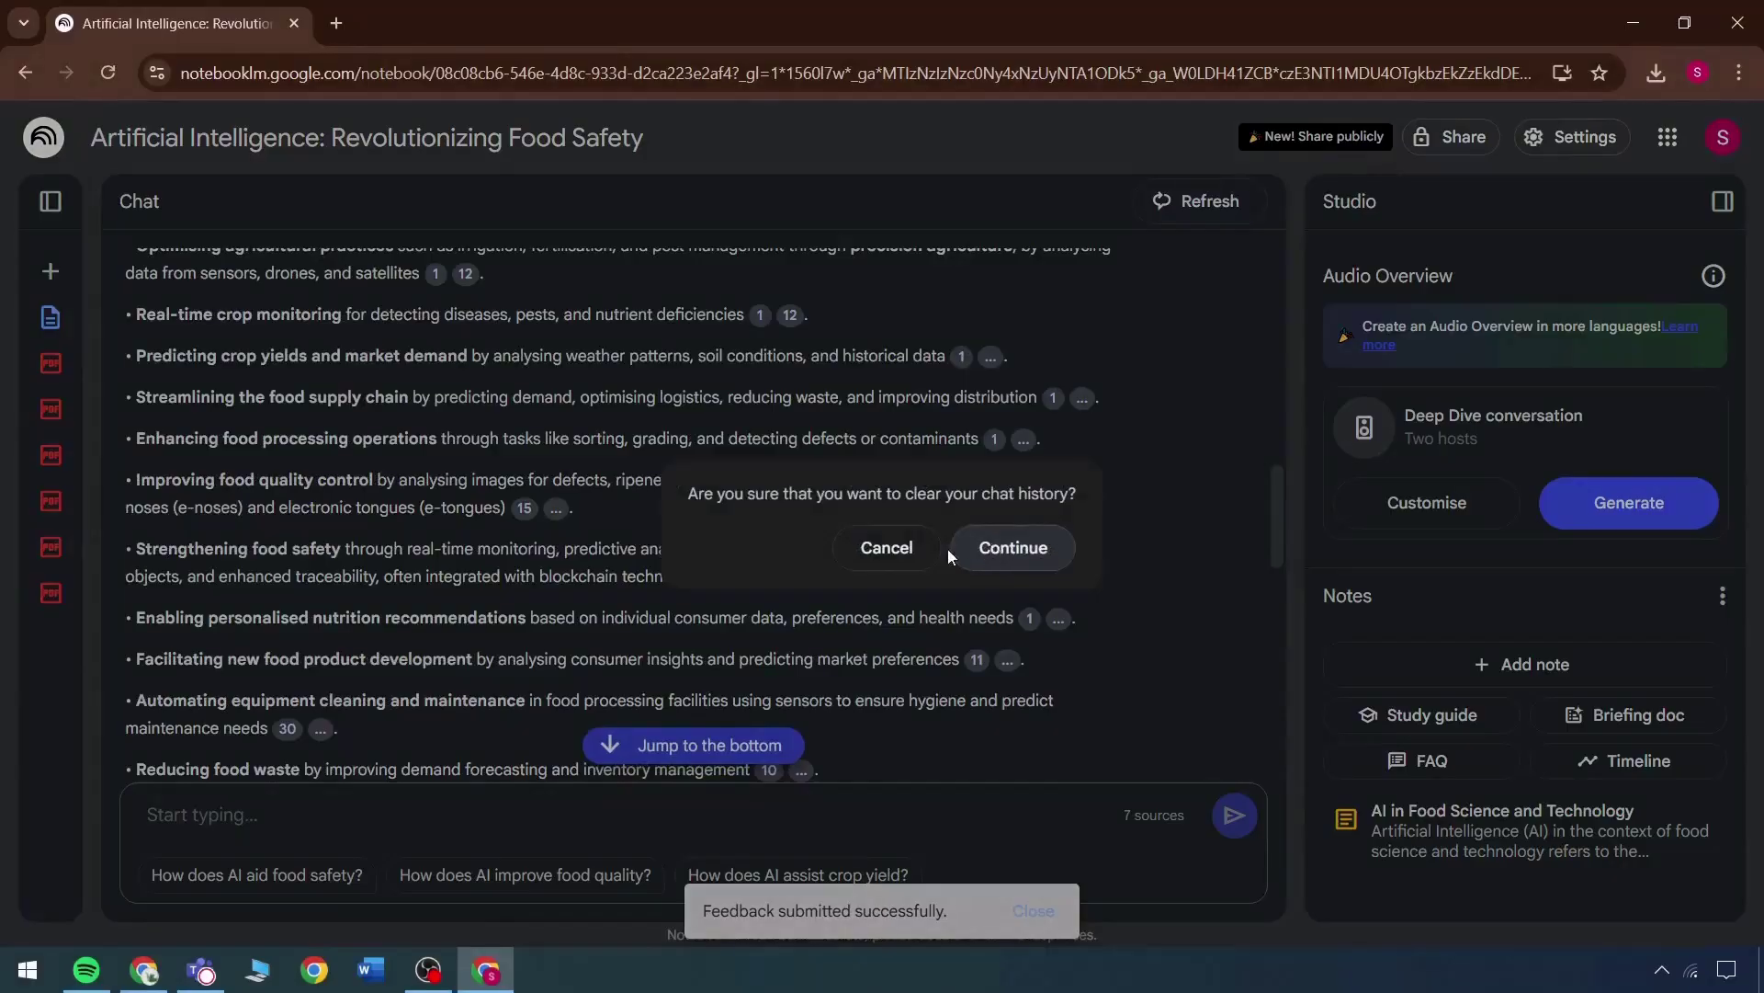
left_click(974, 548)
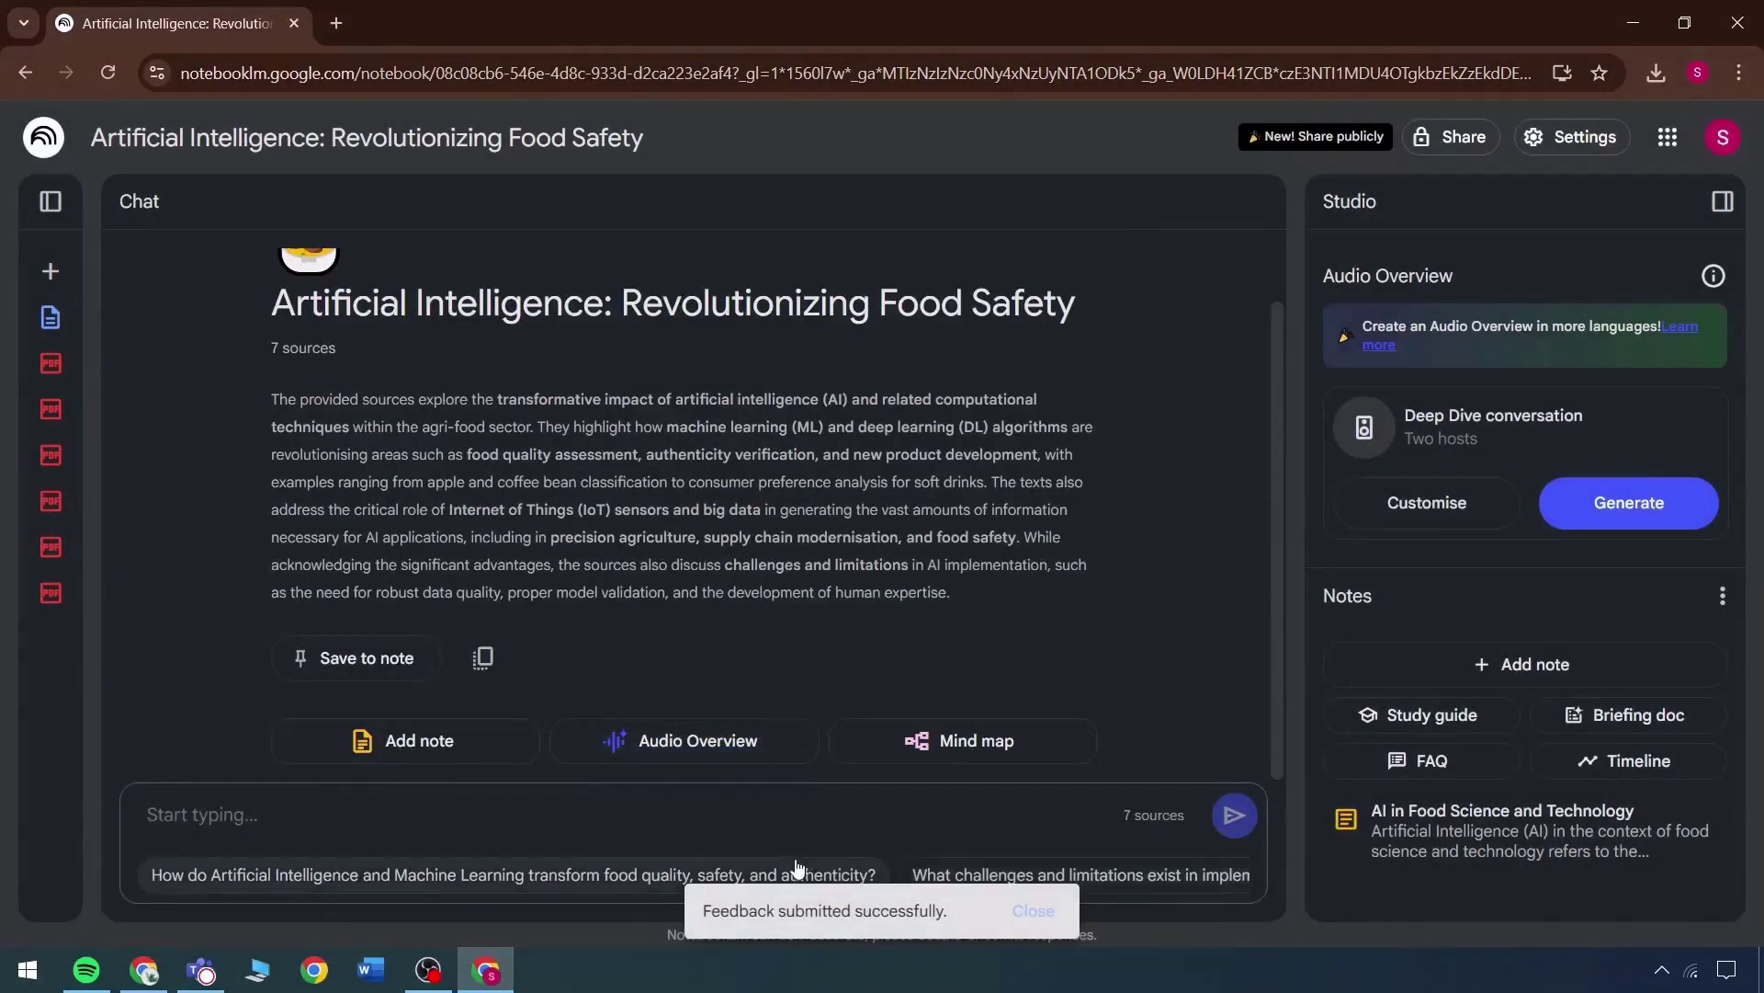
left_click_drag(308, 301, 707, 538)
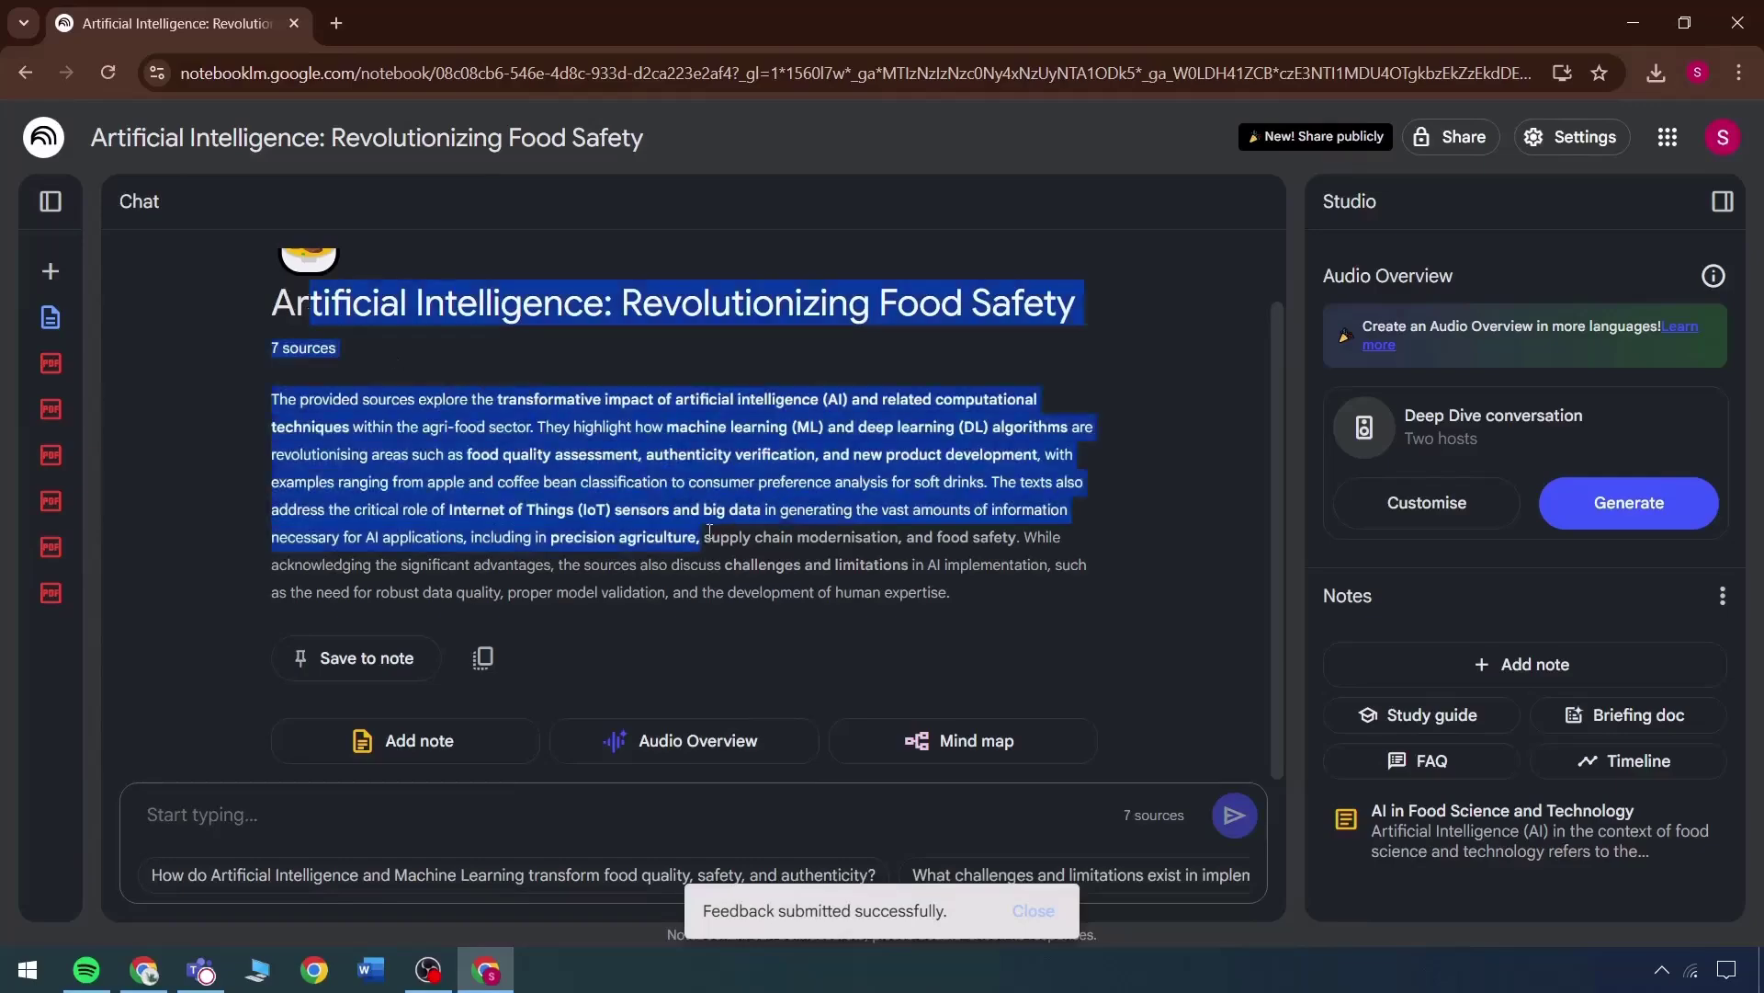
left_click(789, 504)
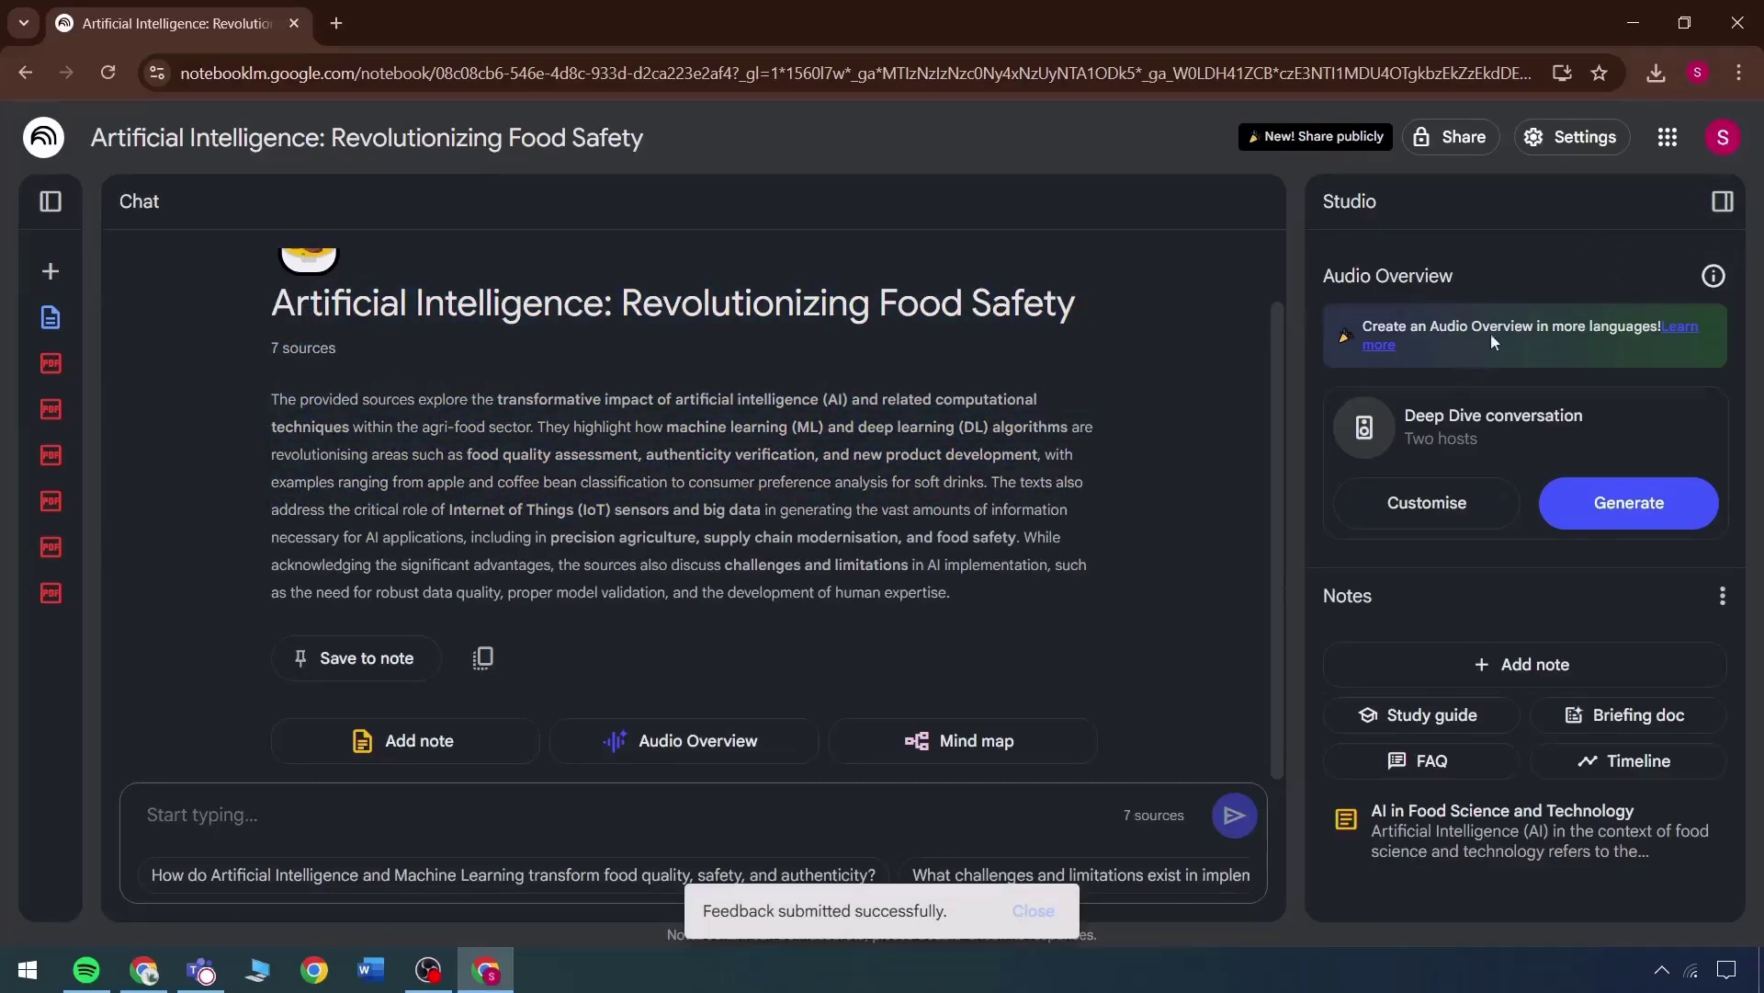
left_click_drag(1324, 278, 1433, 277)
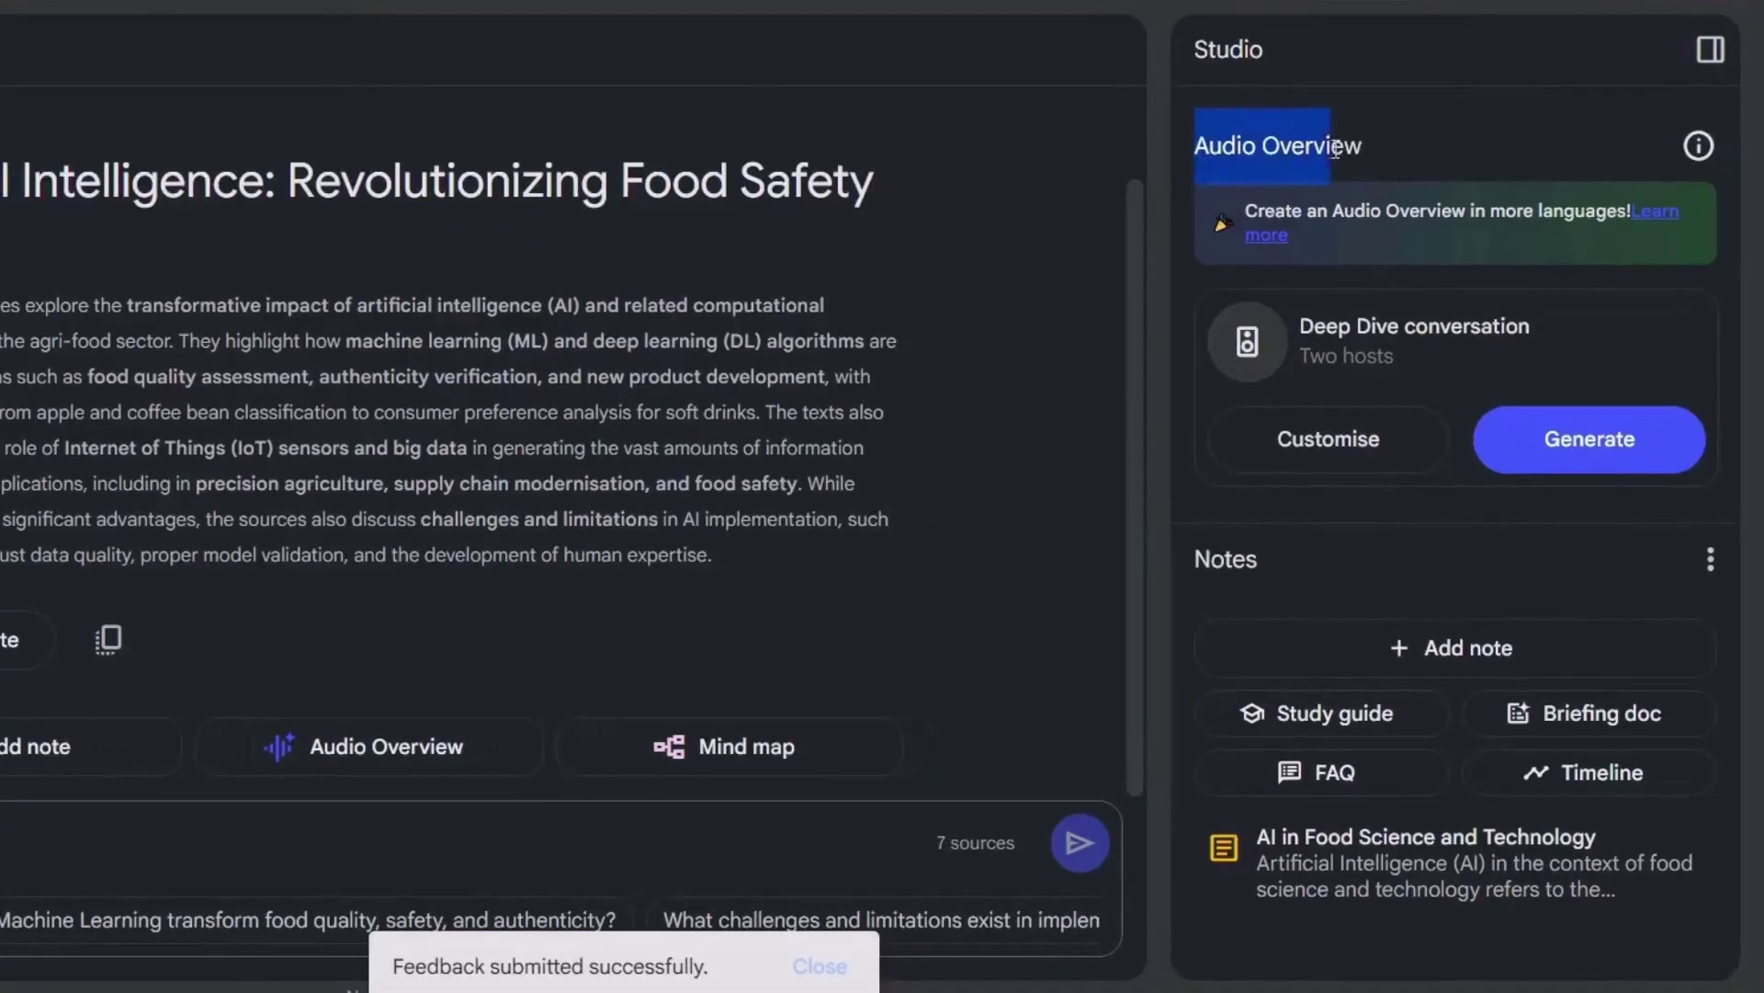
Step: Read the Audio Overview section's multi-language notice and Deep Dive label in Studio
left_click_drag(1335, 149, 1364, 146)
left_click(1364, 145)
left_click_drag(1247, 209, 1652, 216)
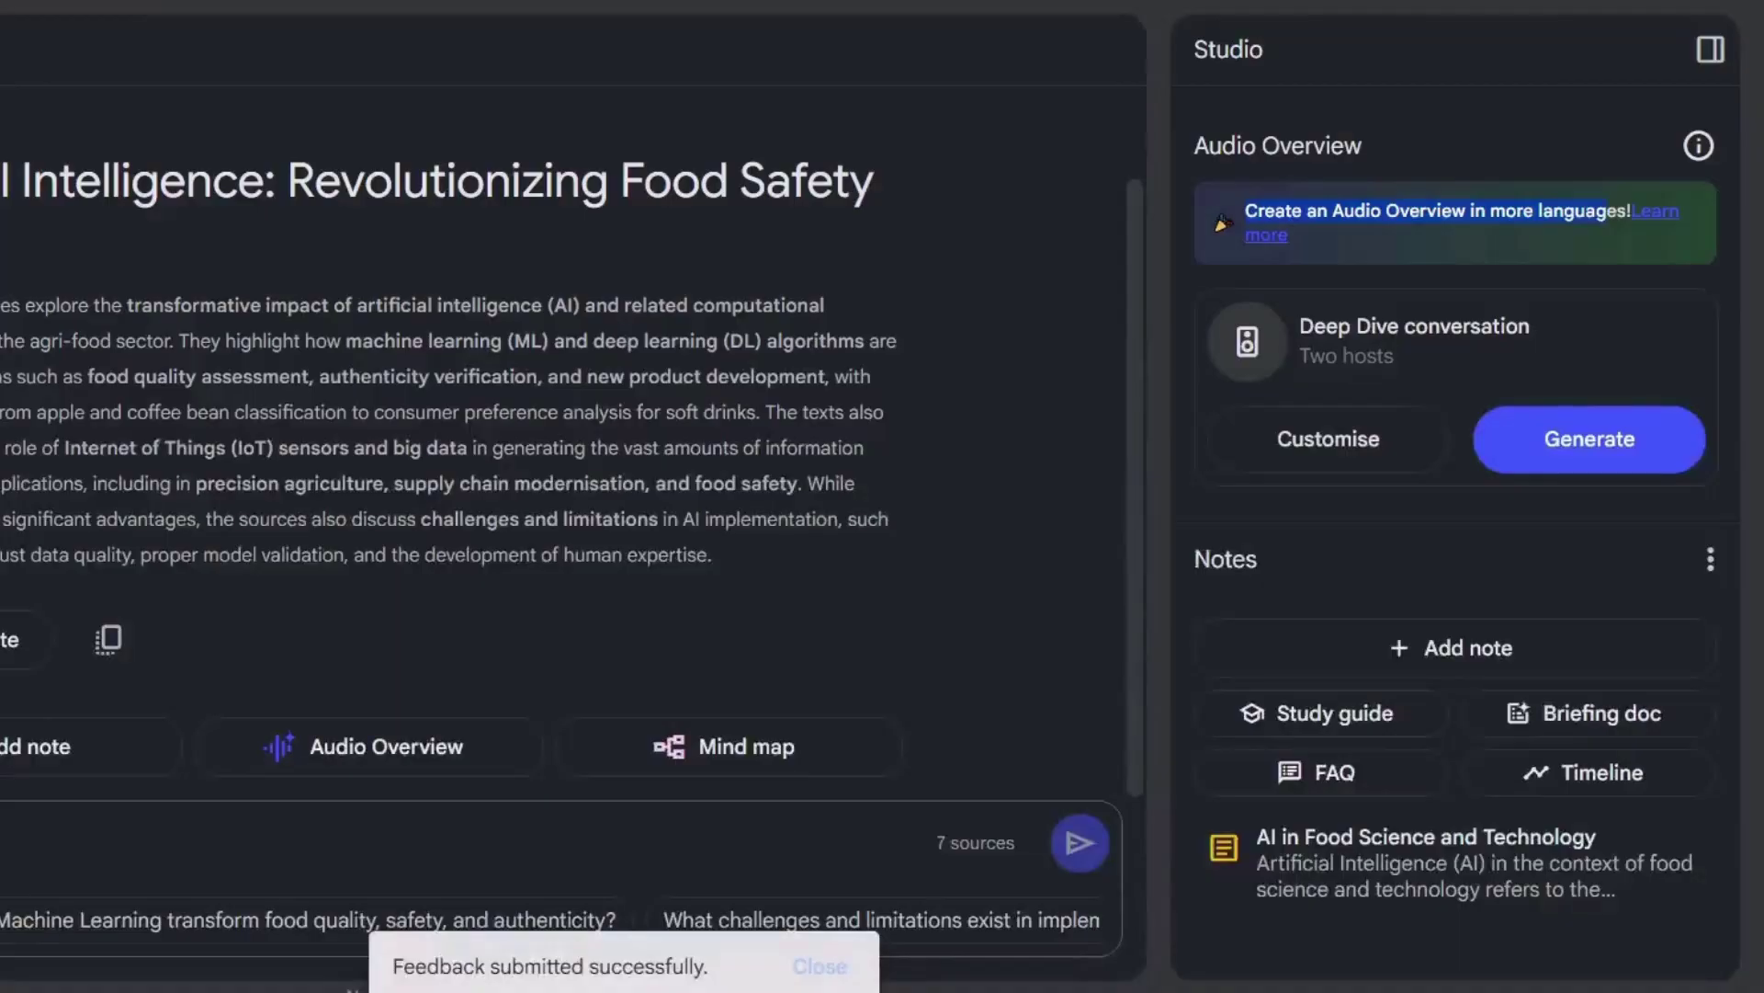
left_click_drag(1299, 326, 1530, 327)
left_click(1369, 391)
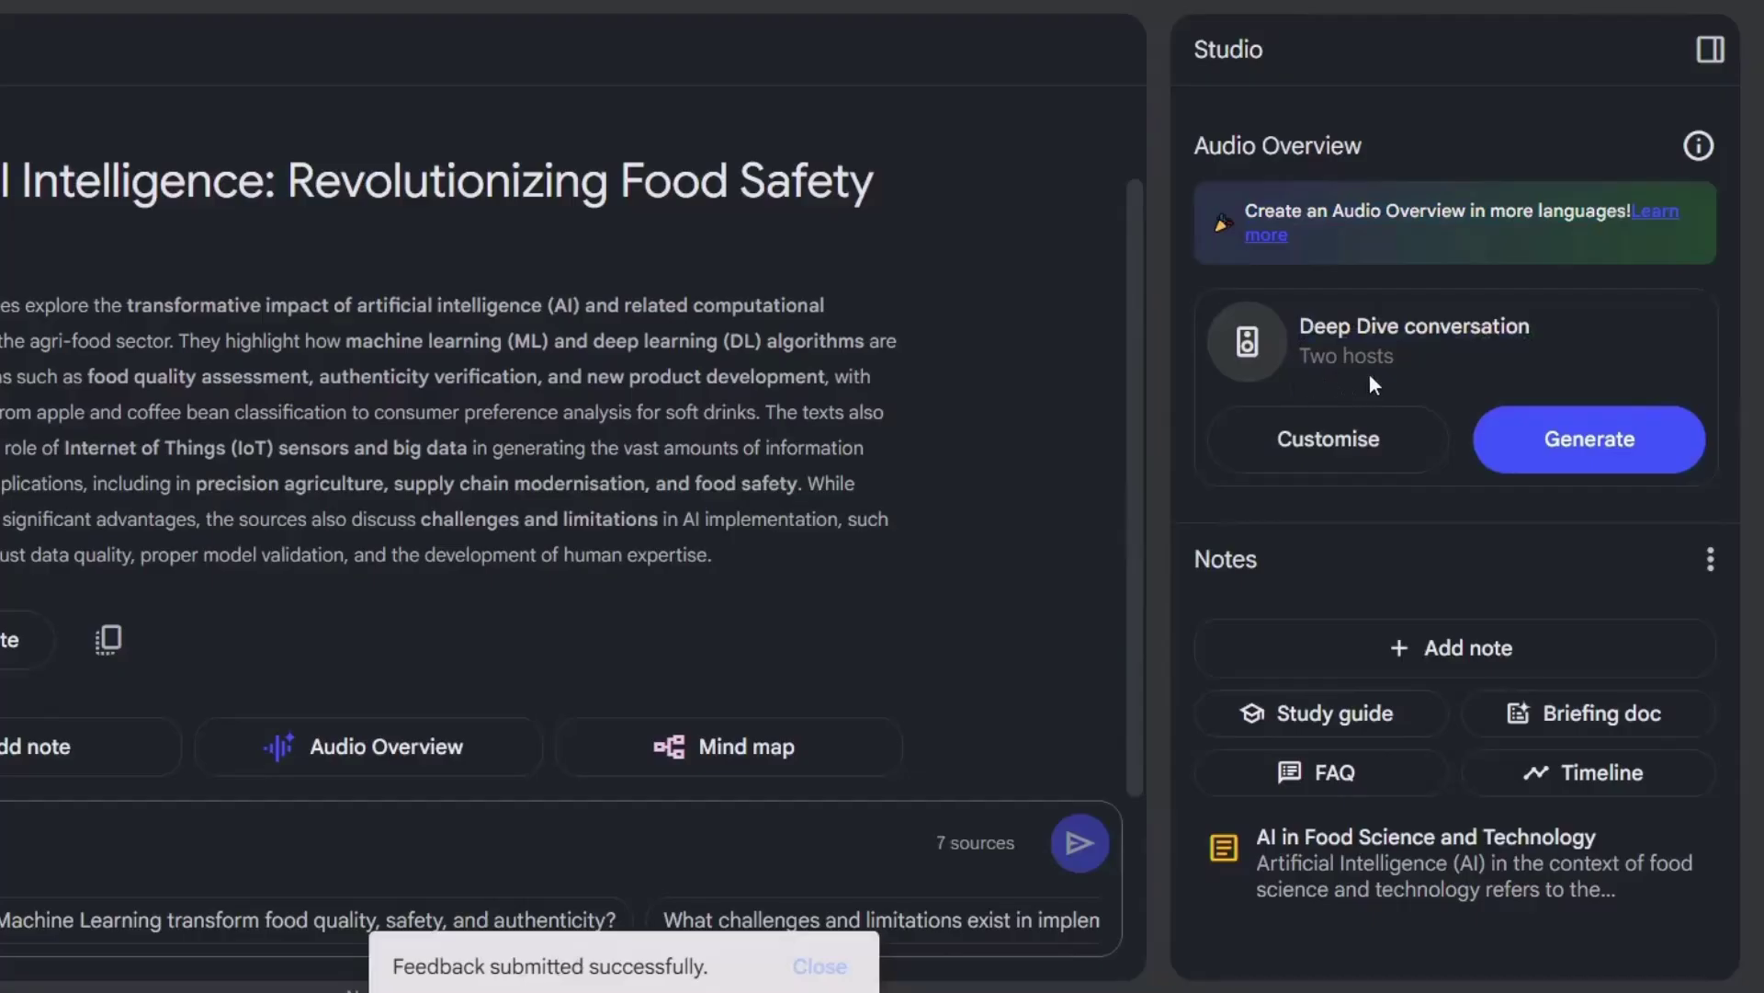
Step: Generate a Shorter audio overview focused on contextual understanding and qualitative and quantitative information
left_click(1352, 451)
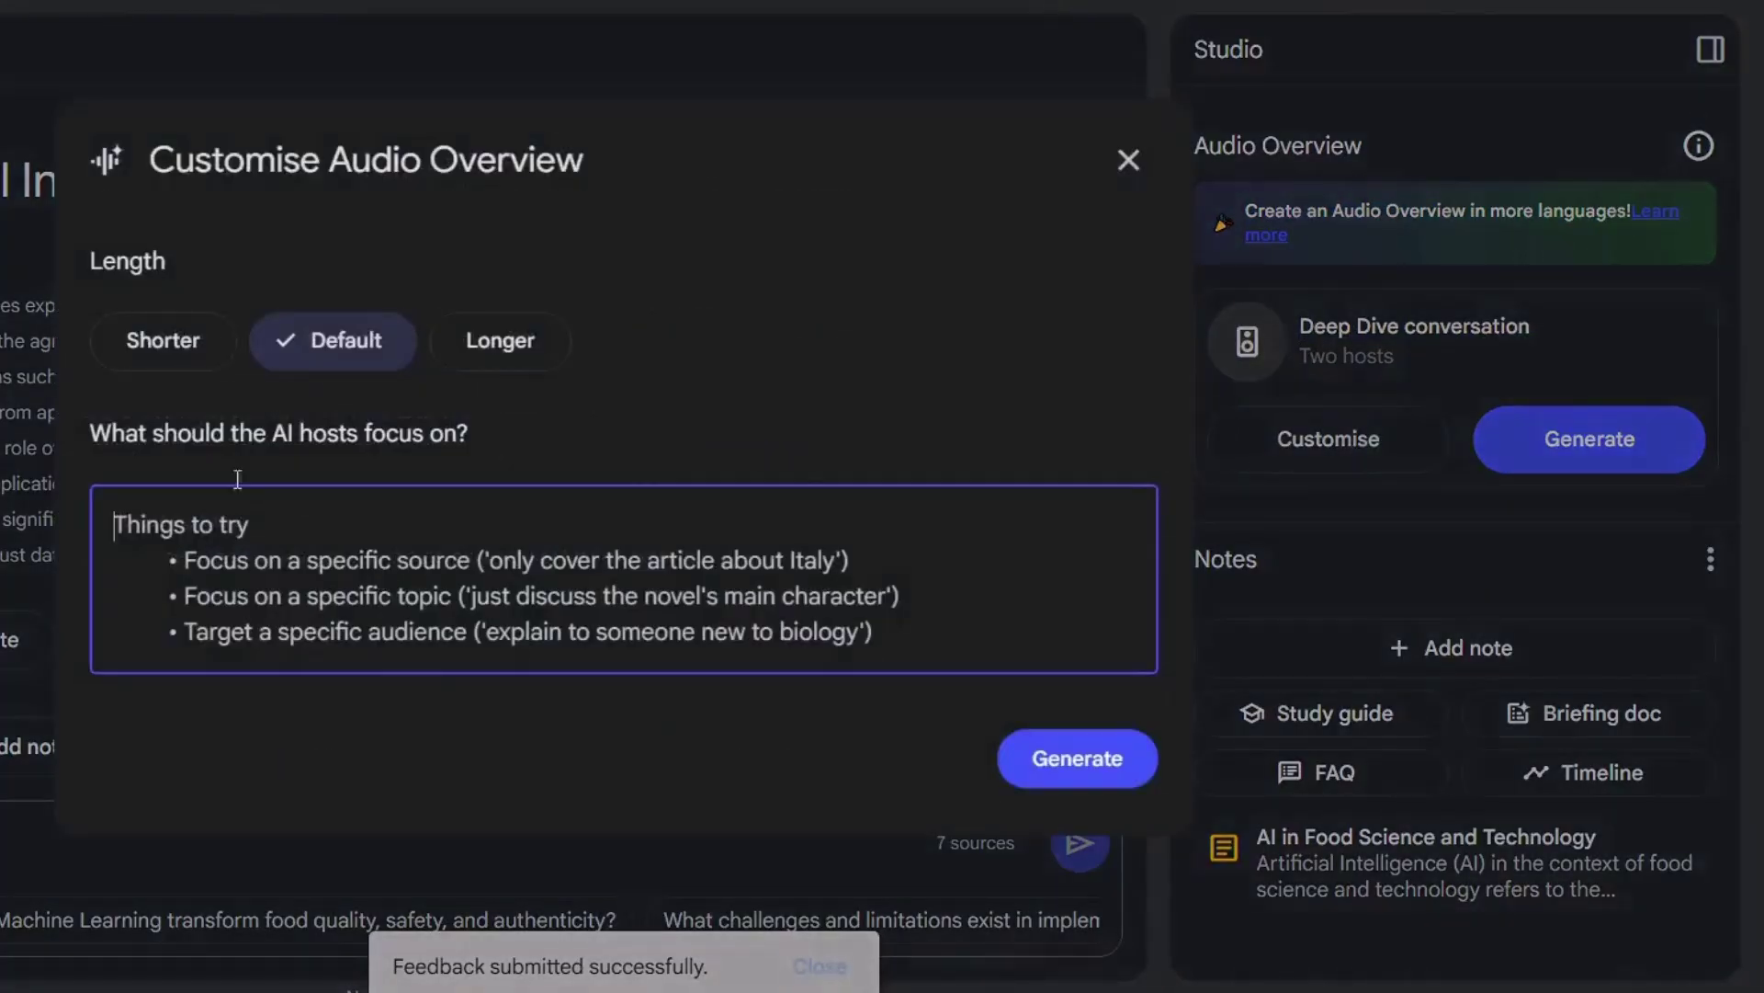
left_click_drag(151, 160, 589, 162)
left_click(531, 259)
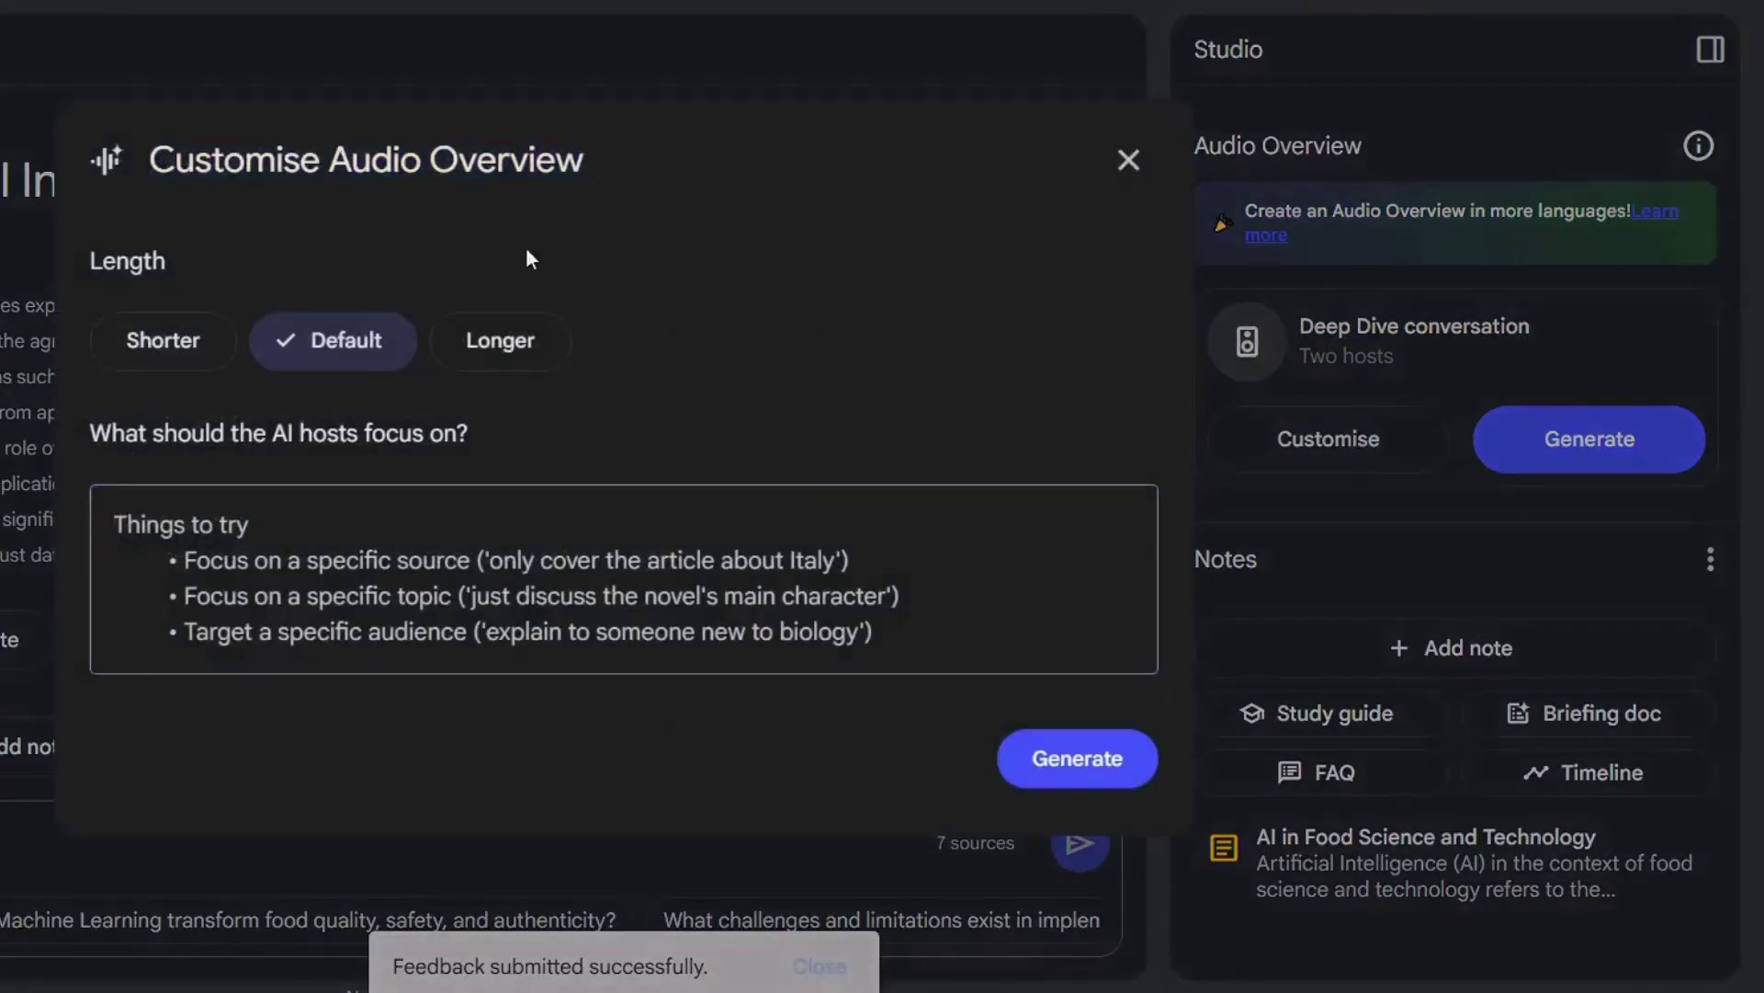
left_click(500, 344)
left_click(179, 348)
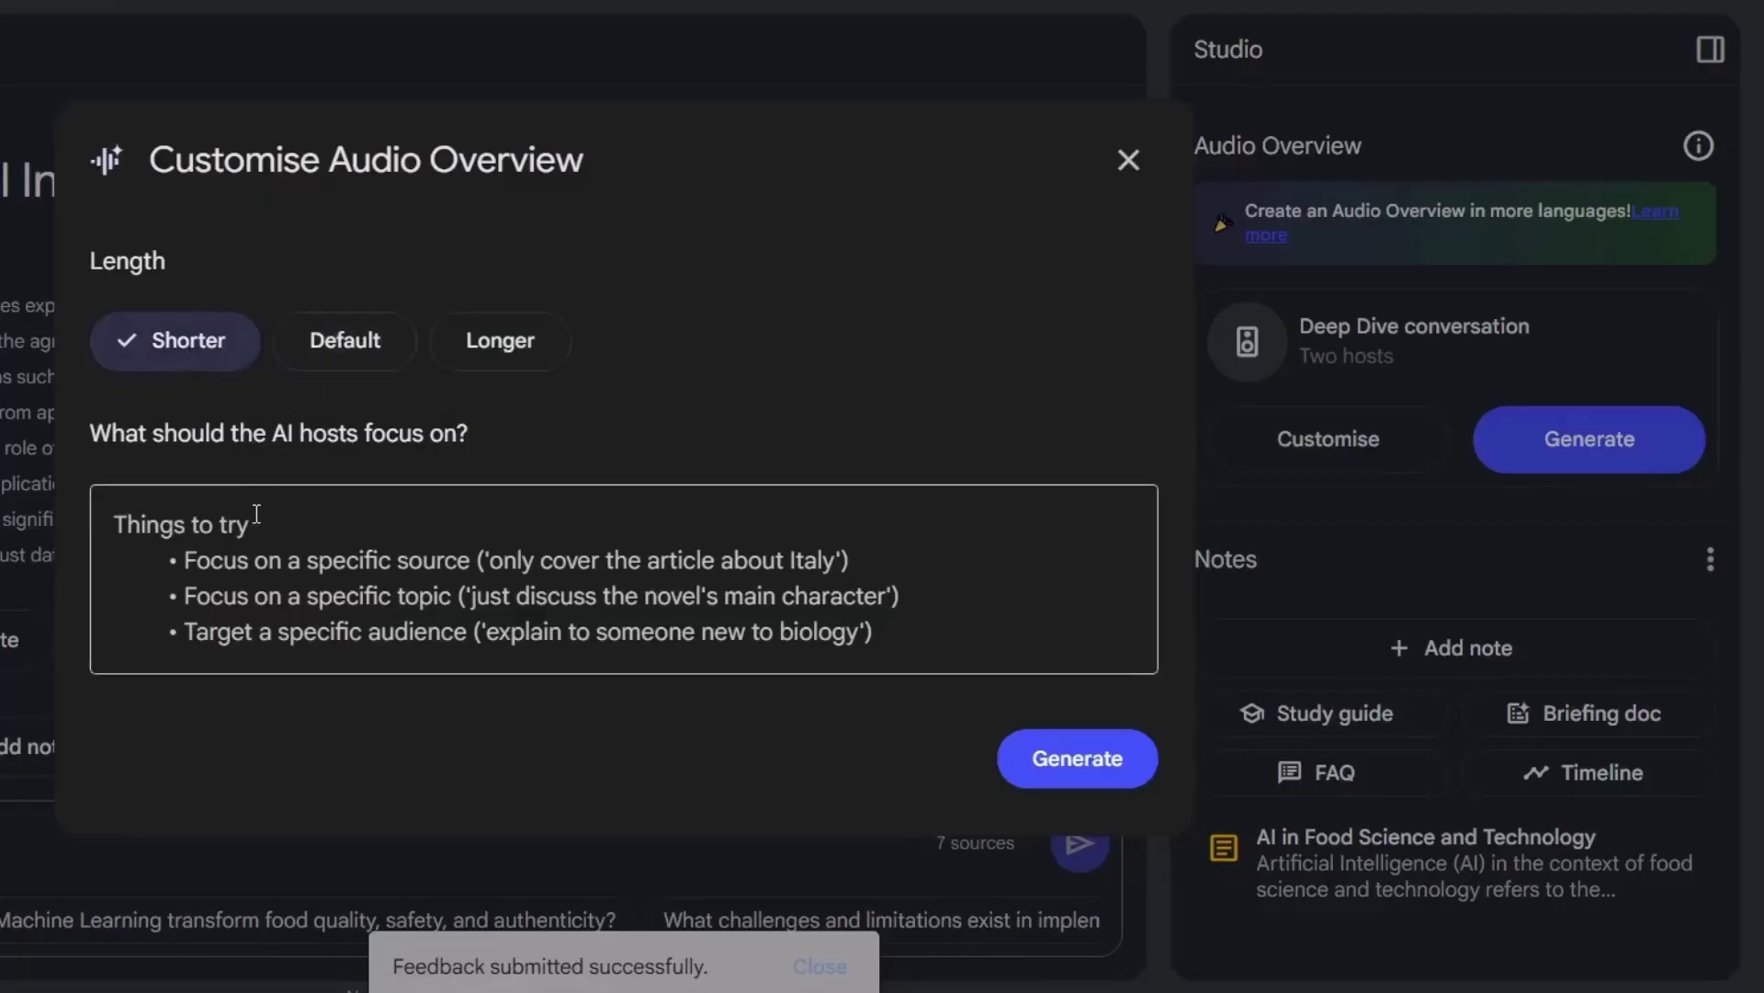
left_click_drag(92, 433, 478, 433)
left_click(385, 567)
type("Focus on the contextual understanding and the qualitative and quantitative information")
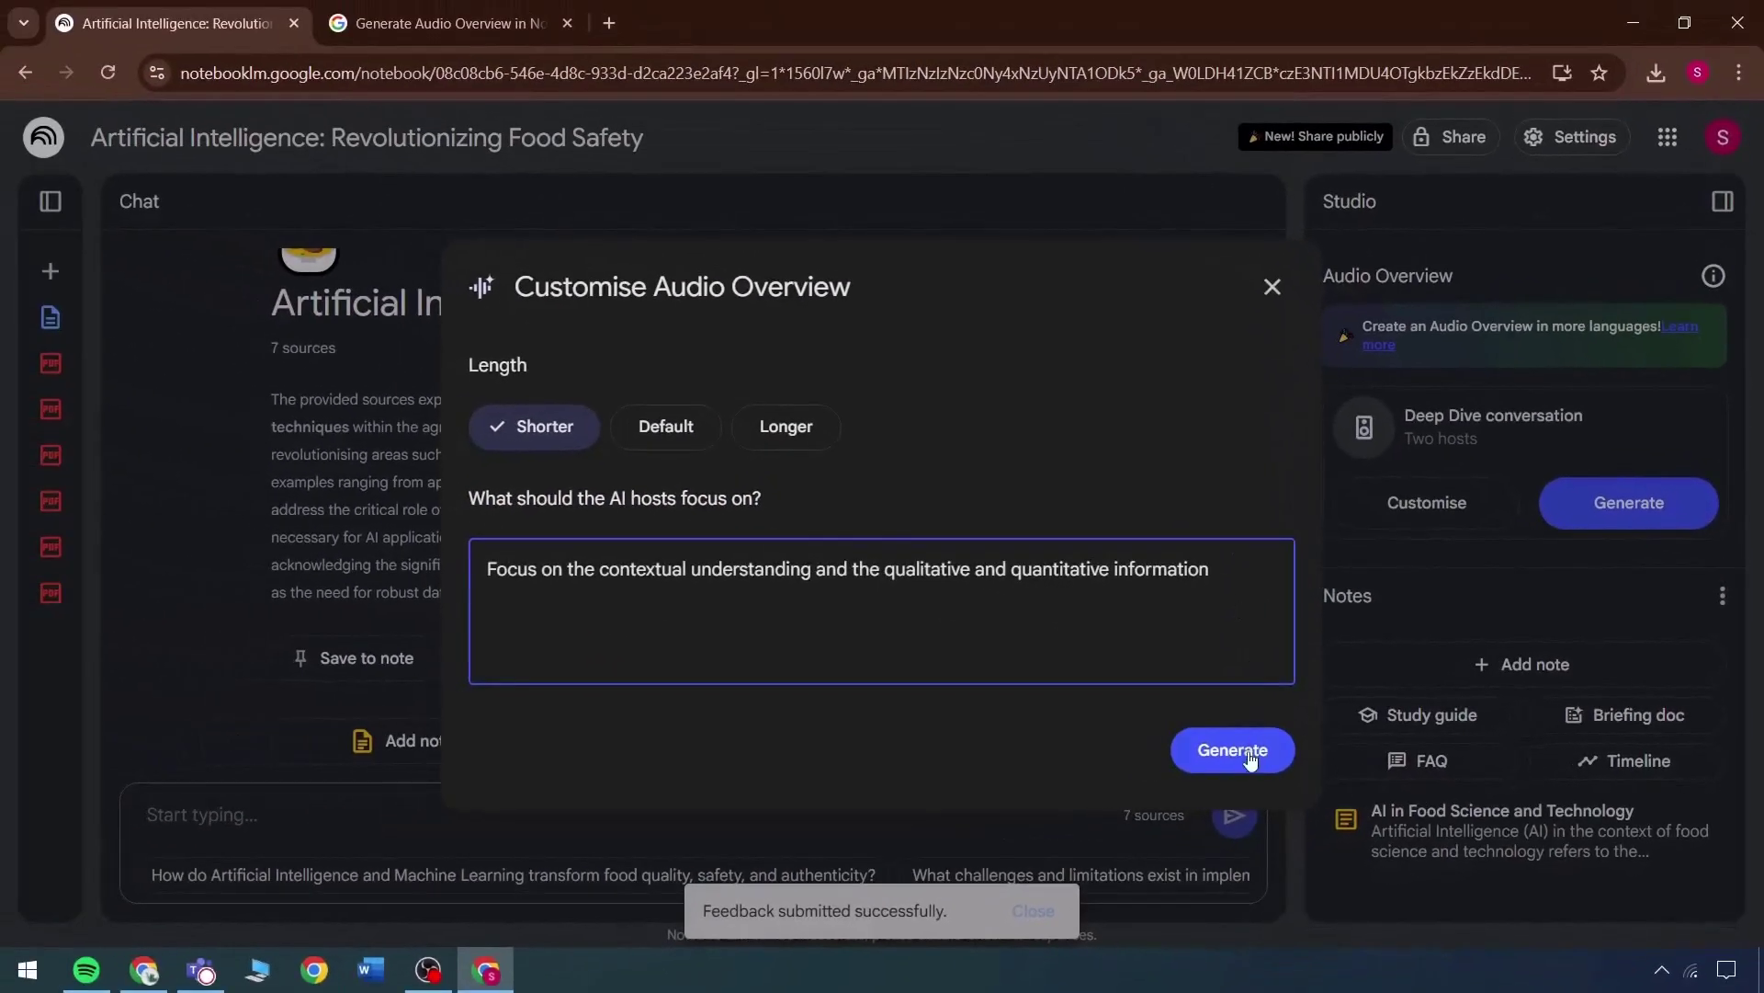
left_click(1103, 759)
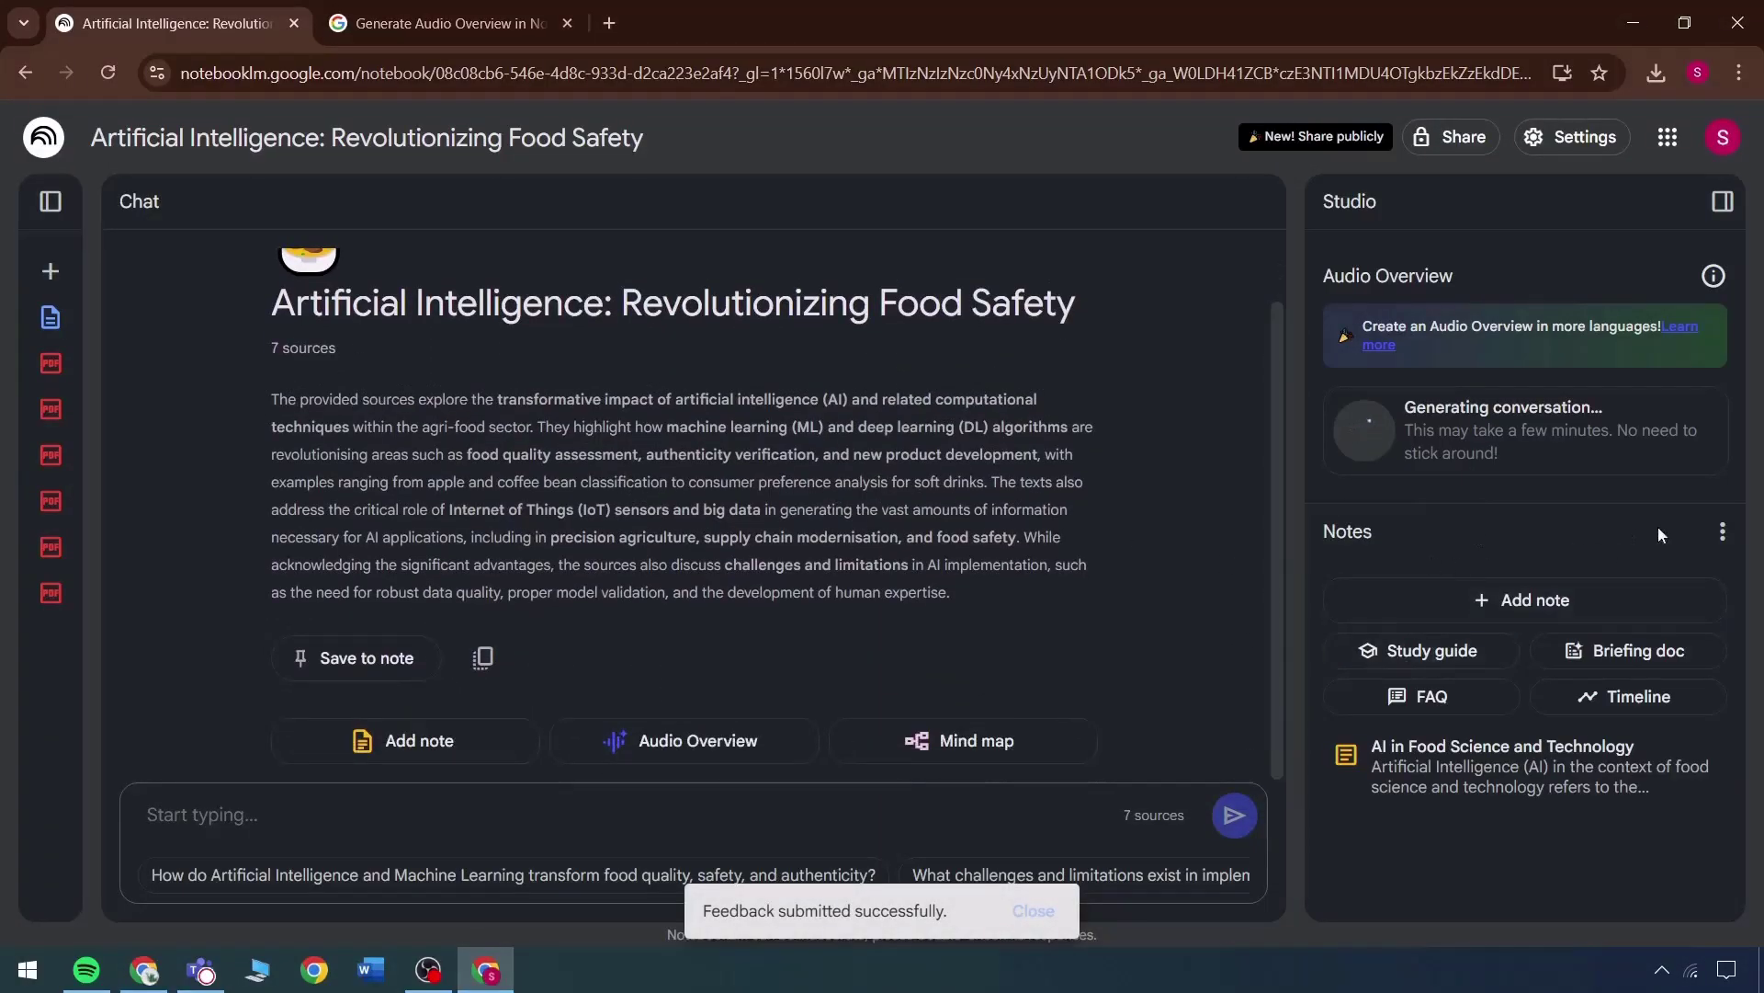
Step: Generate a briefing doc note from the notebook's seven sources
left_click(1722, 532)
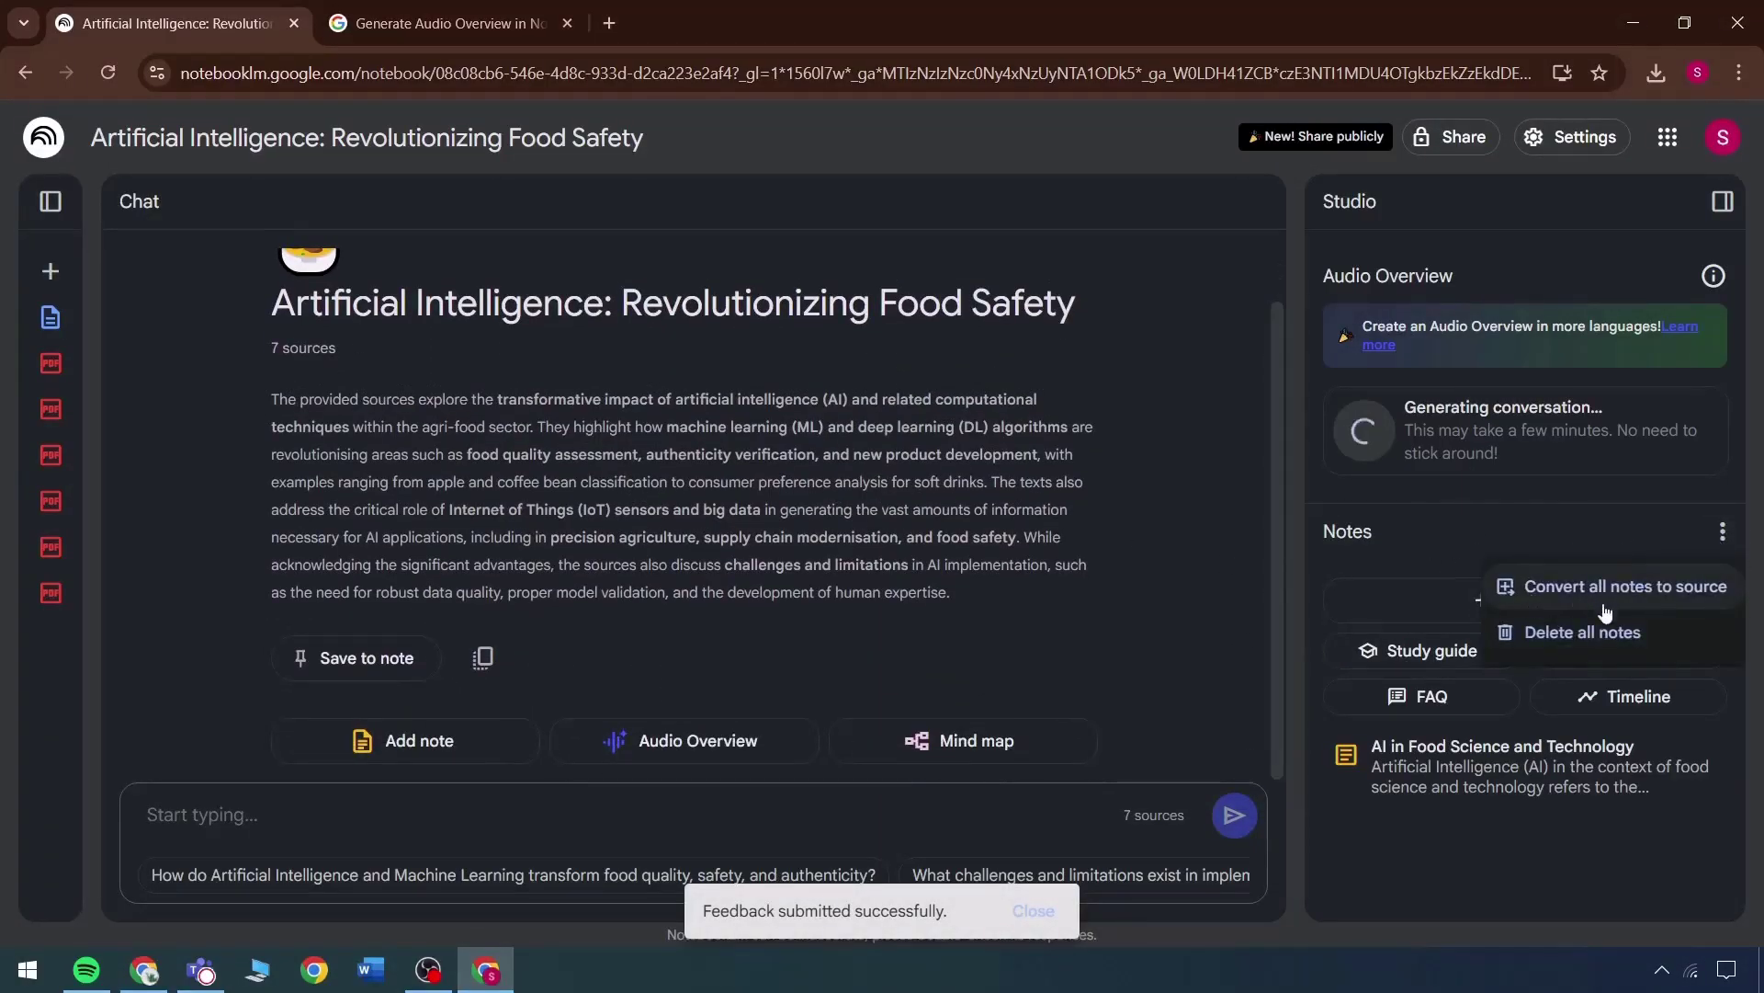
left_click(1486, 595)
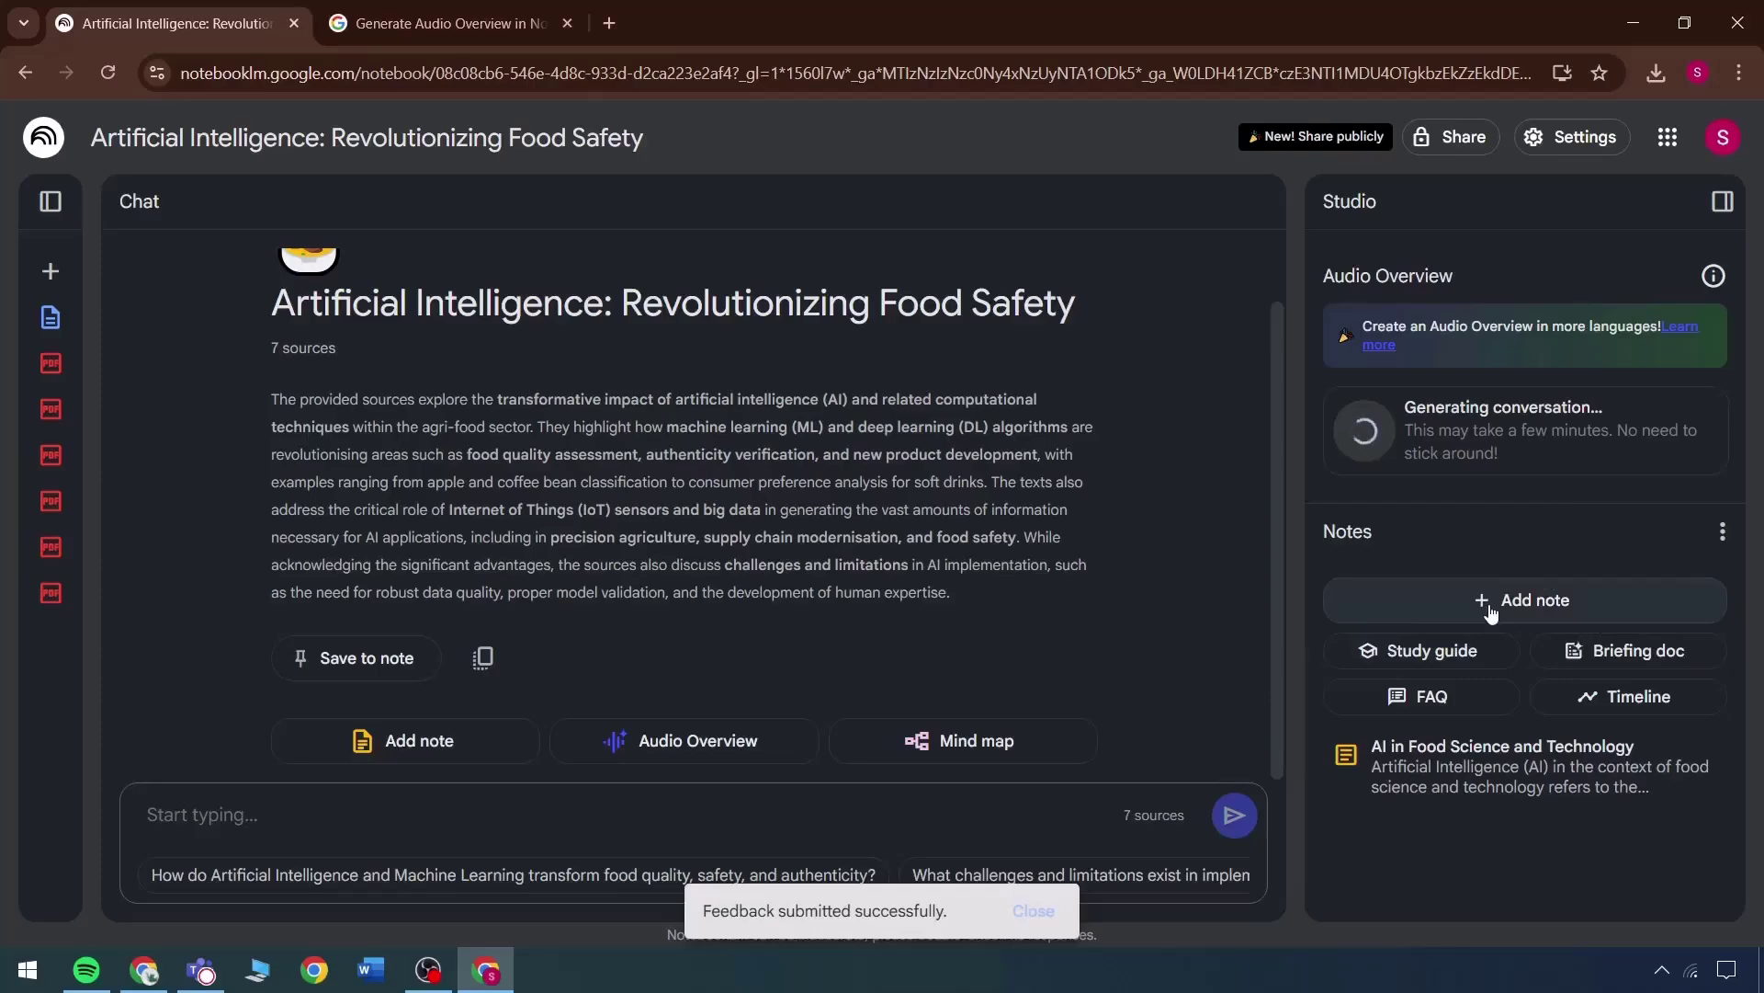
left_click(1562, 648)
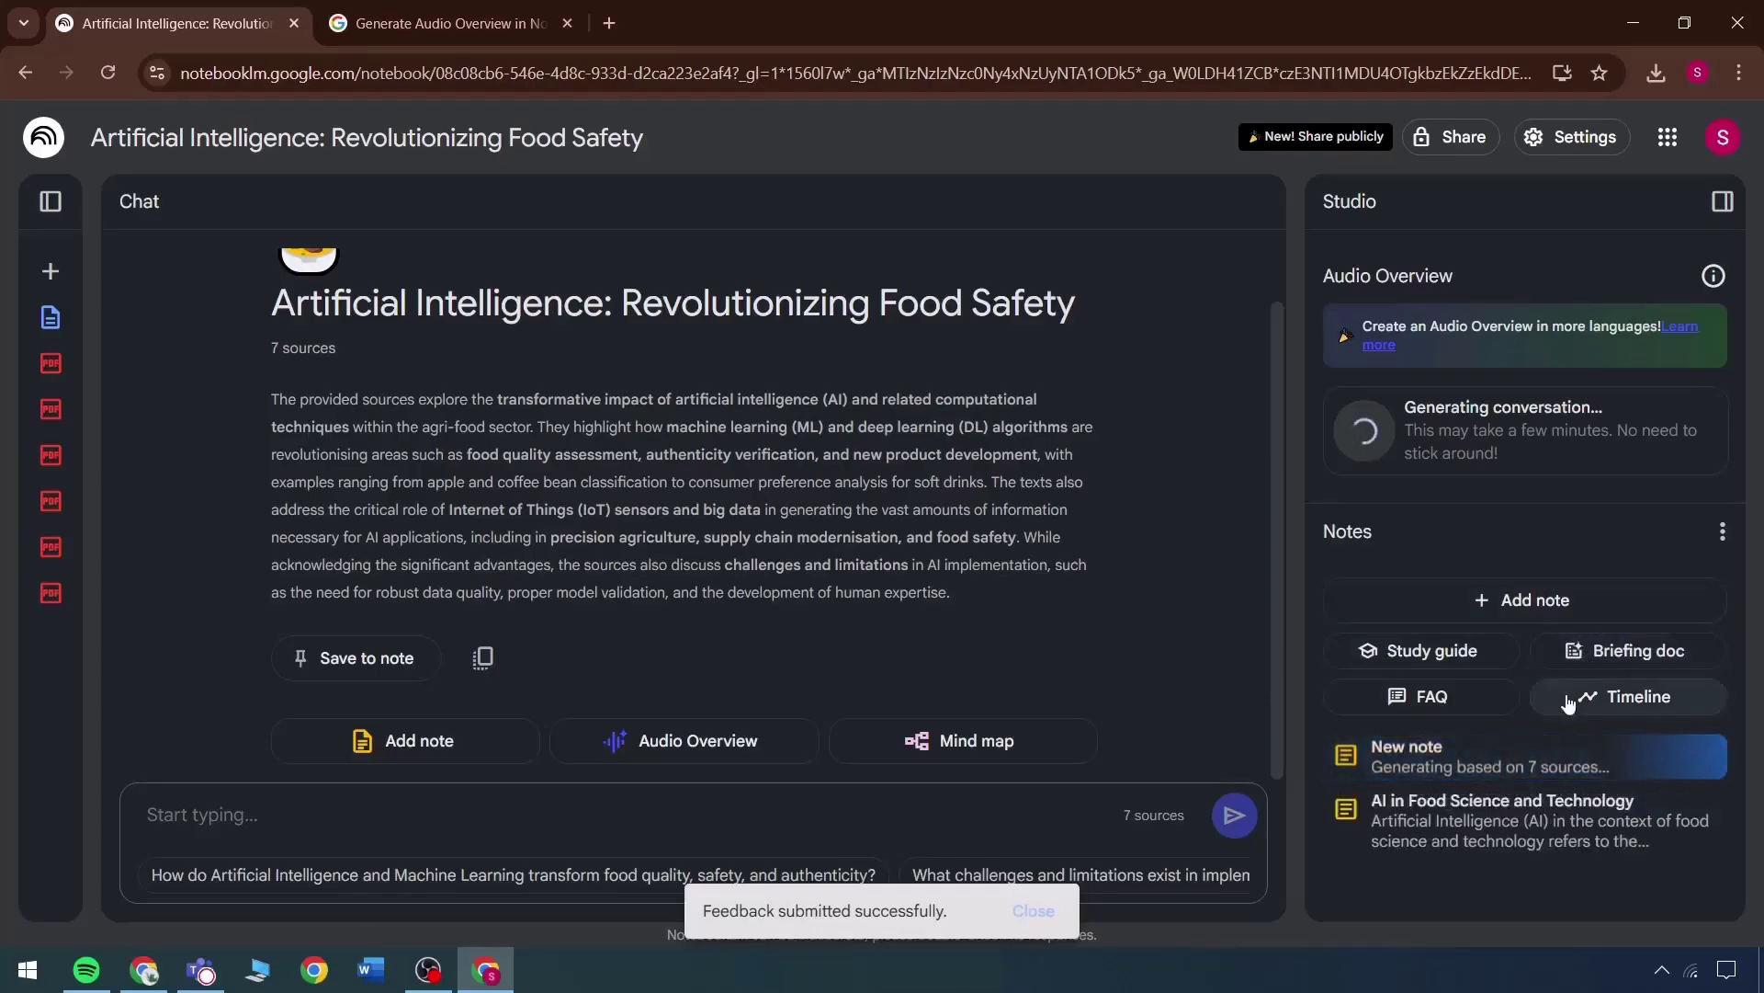
Step: View the 'AI in Food Science and Technology' note, then expand the Sources panel
left_click(1482, 798)
scroll(1251, 445, "down", 4)
scroll(1251, 446, "up", 4)
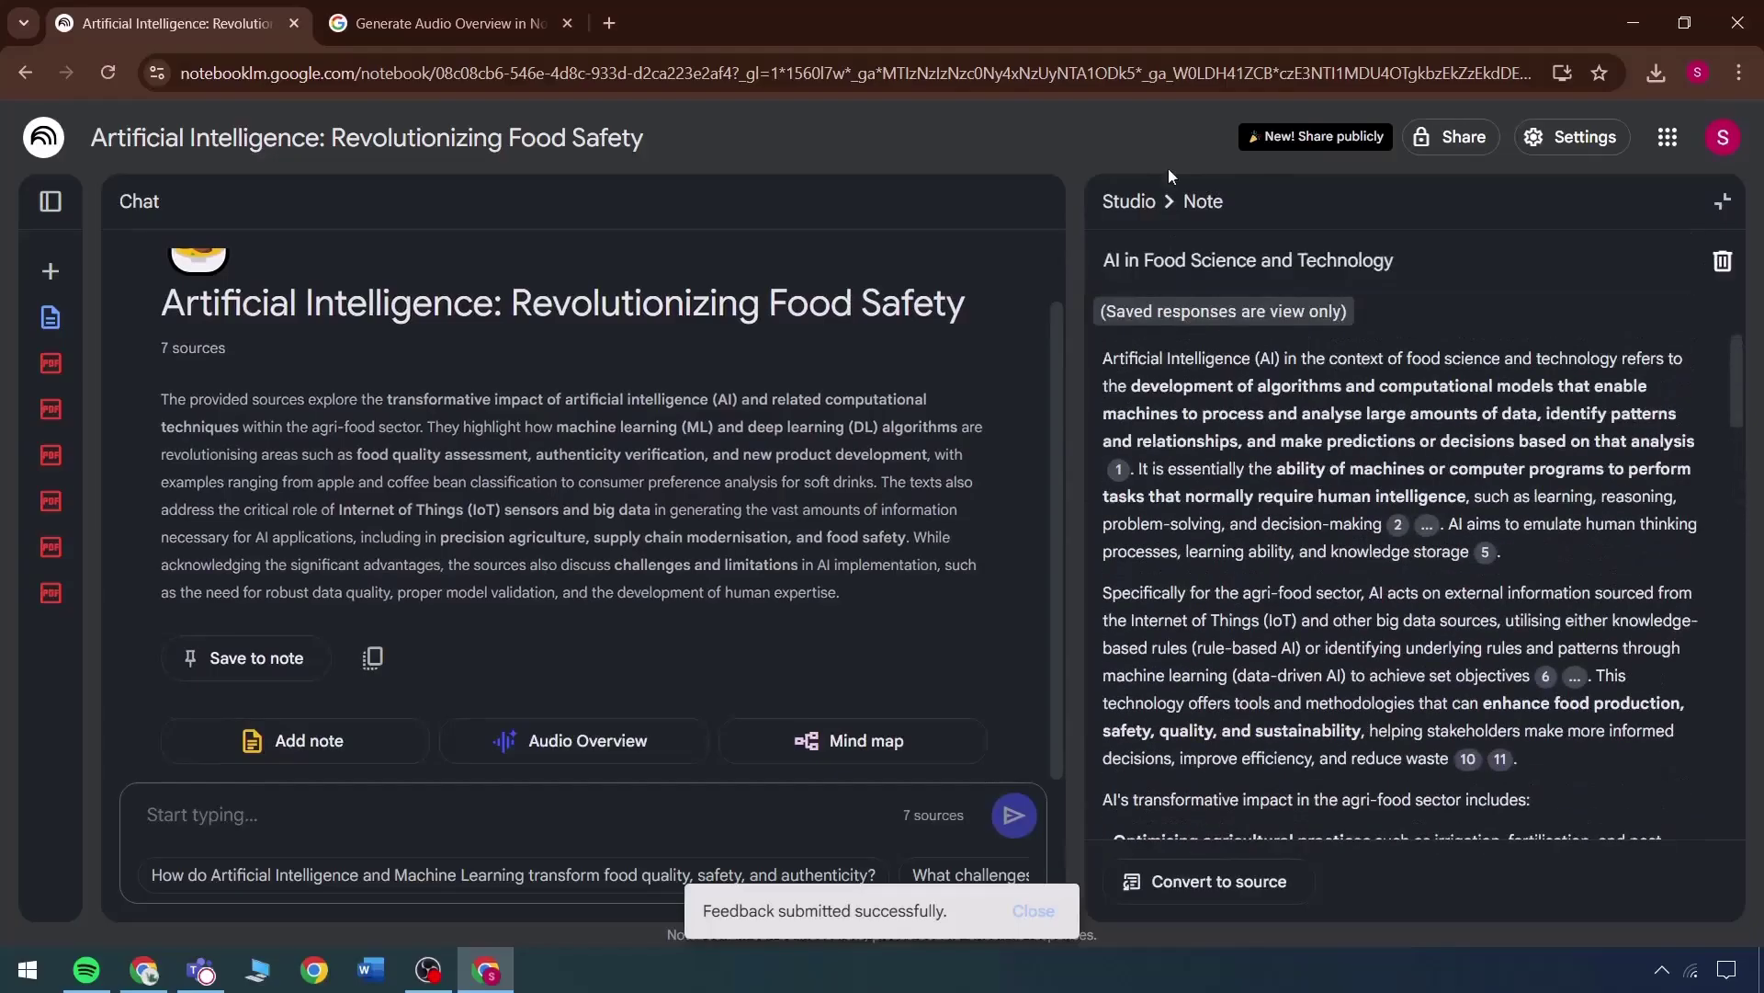
left_click(1129, 201)
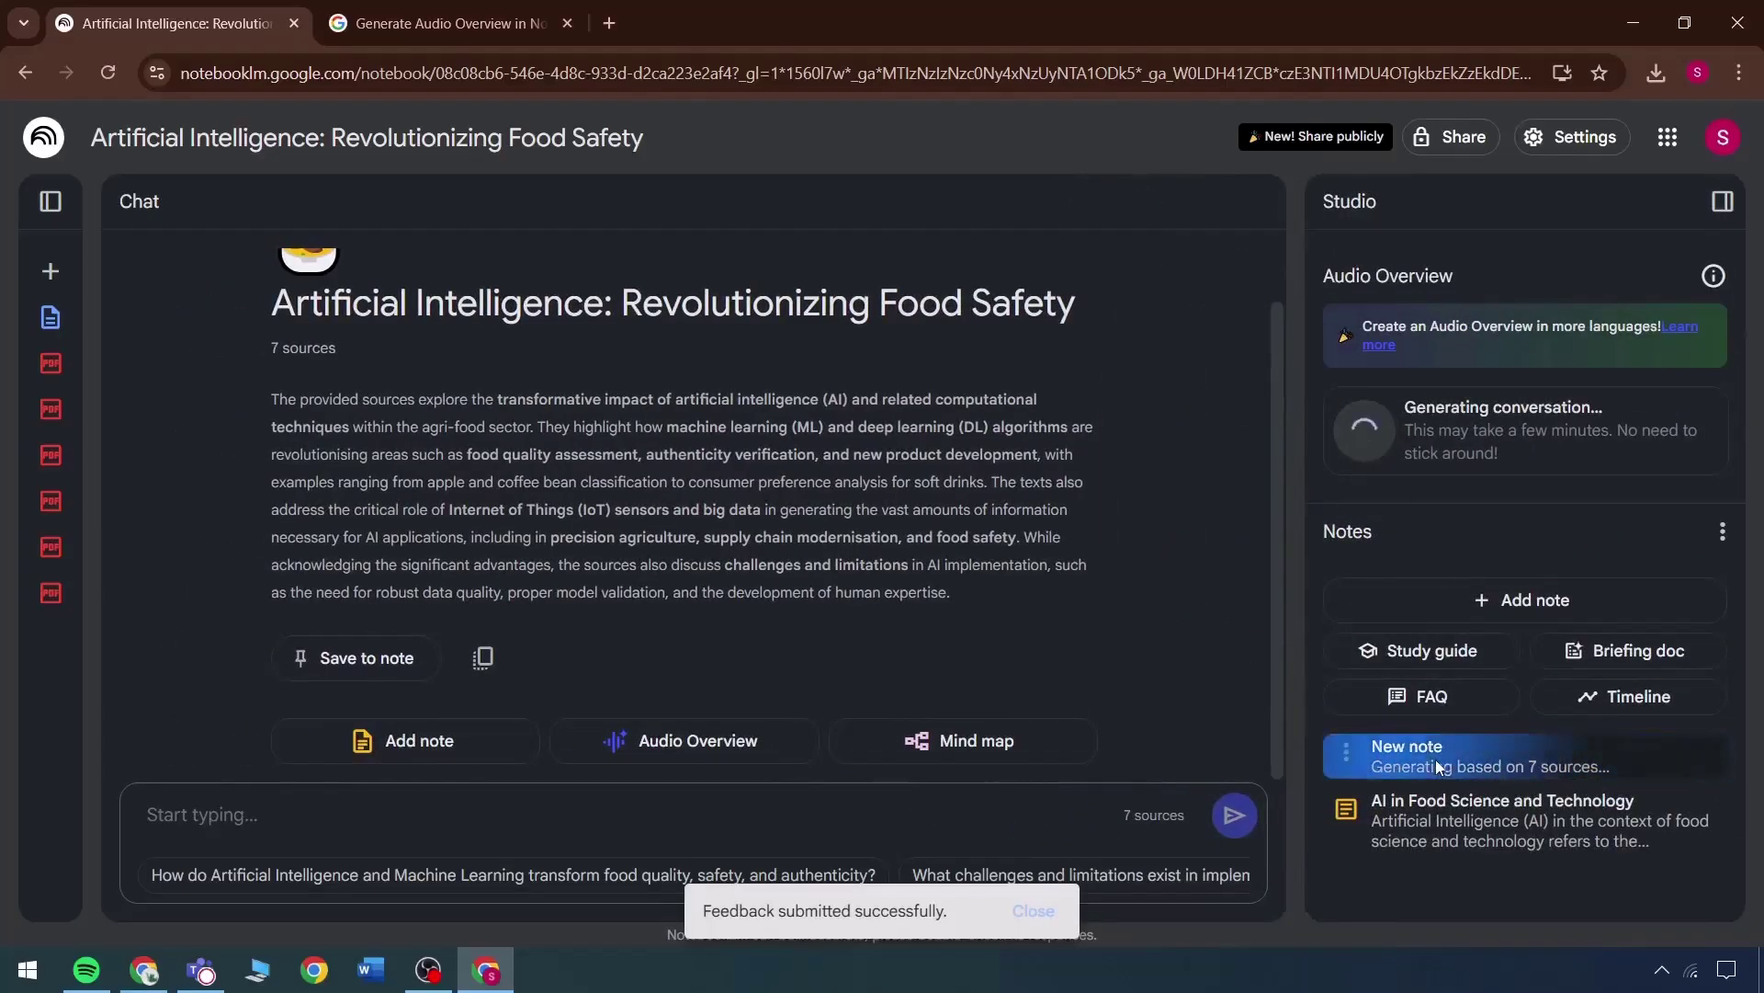
left_click(51, 202)
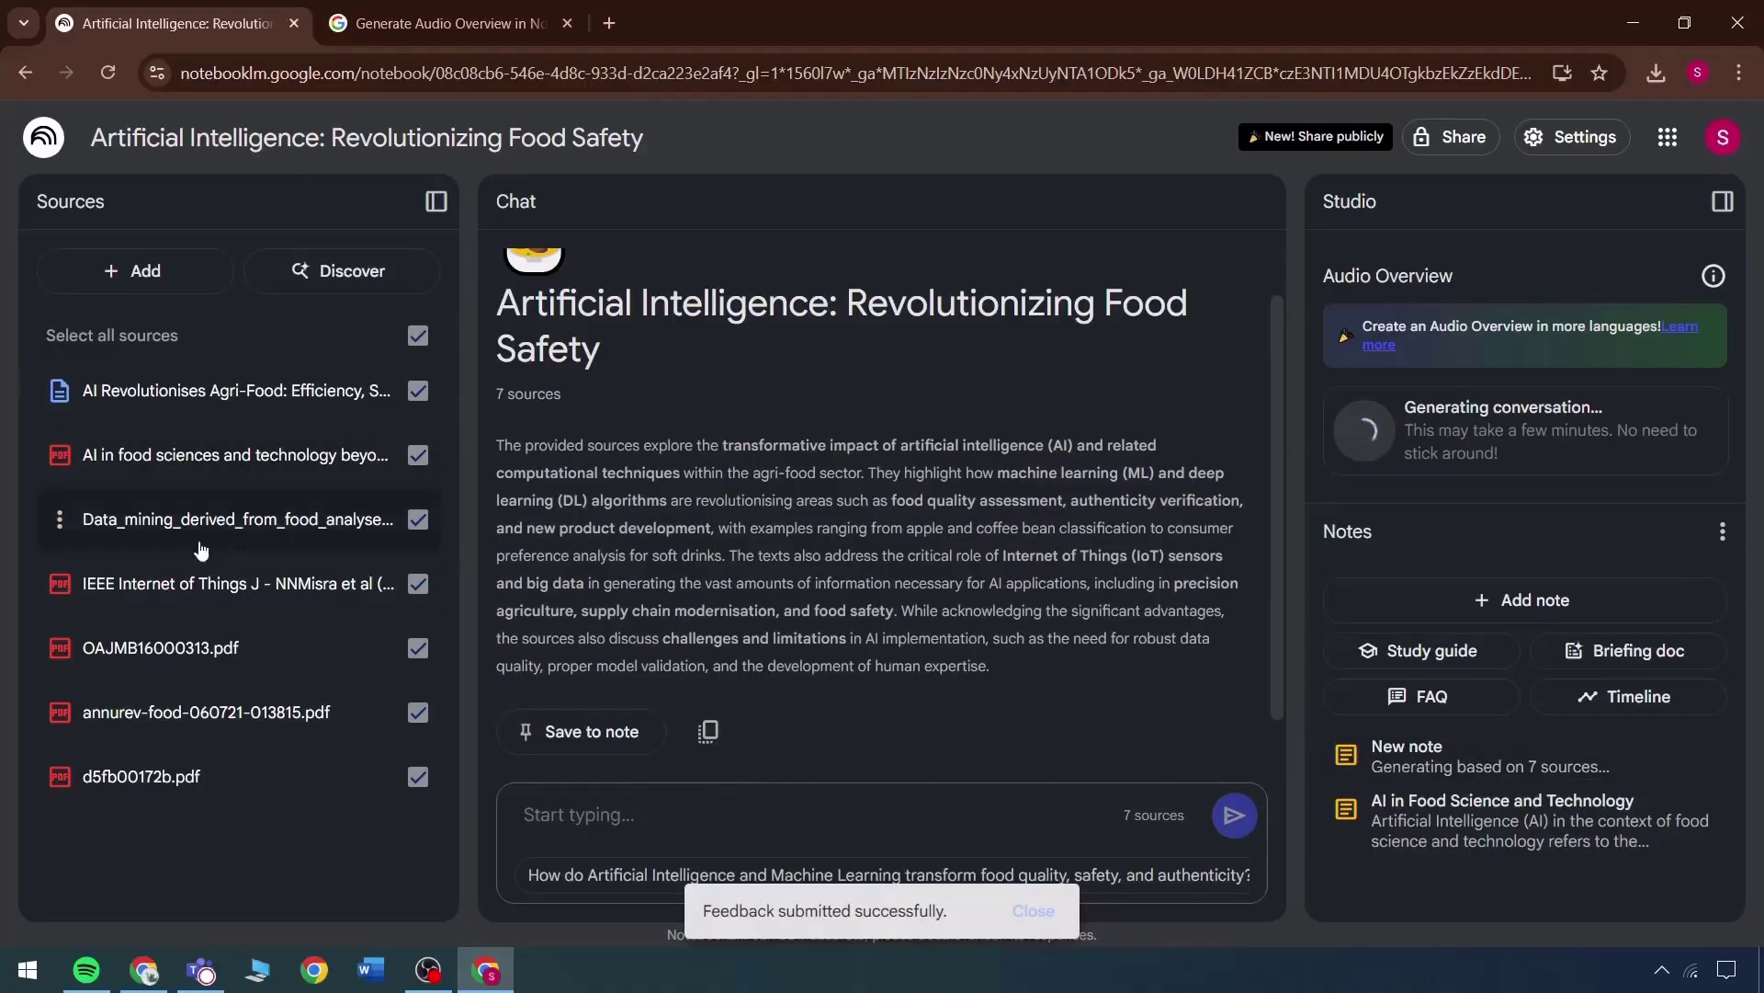
Step: Dismiss source discovery and generate a timeline note
left_click(335, 274)
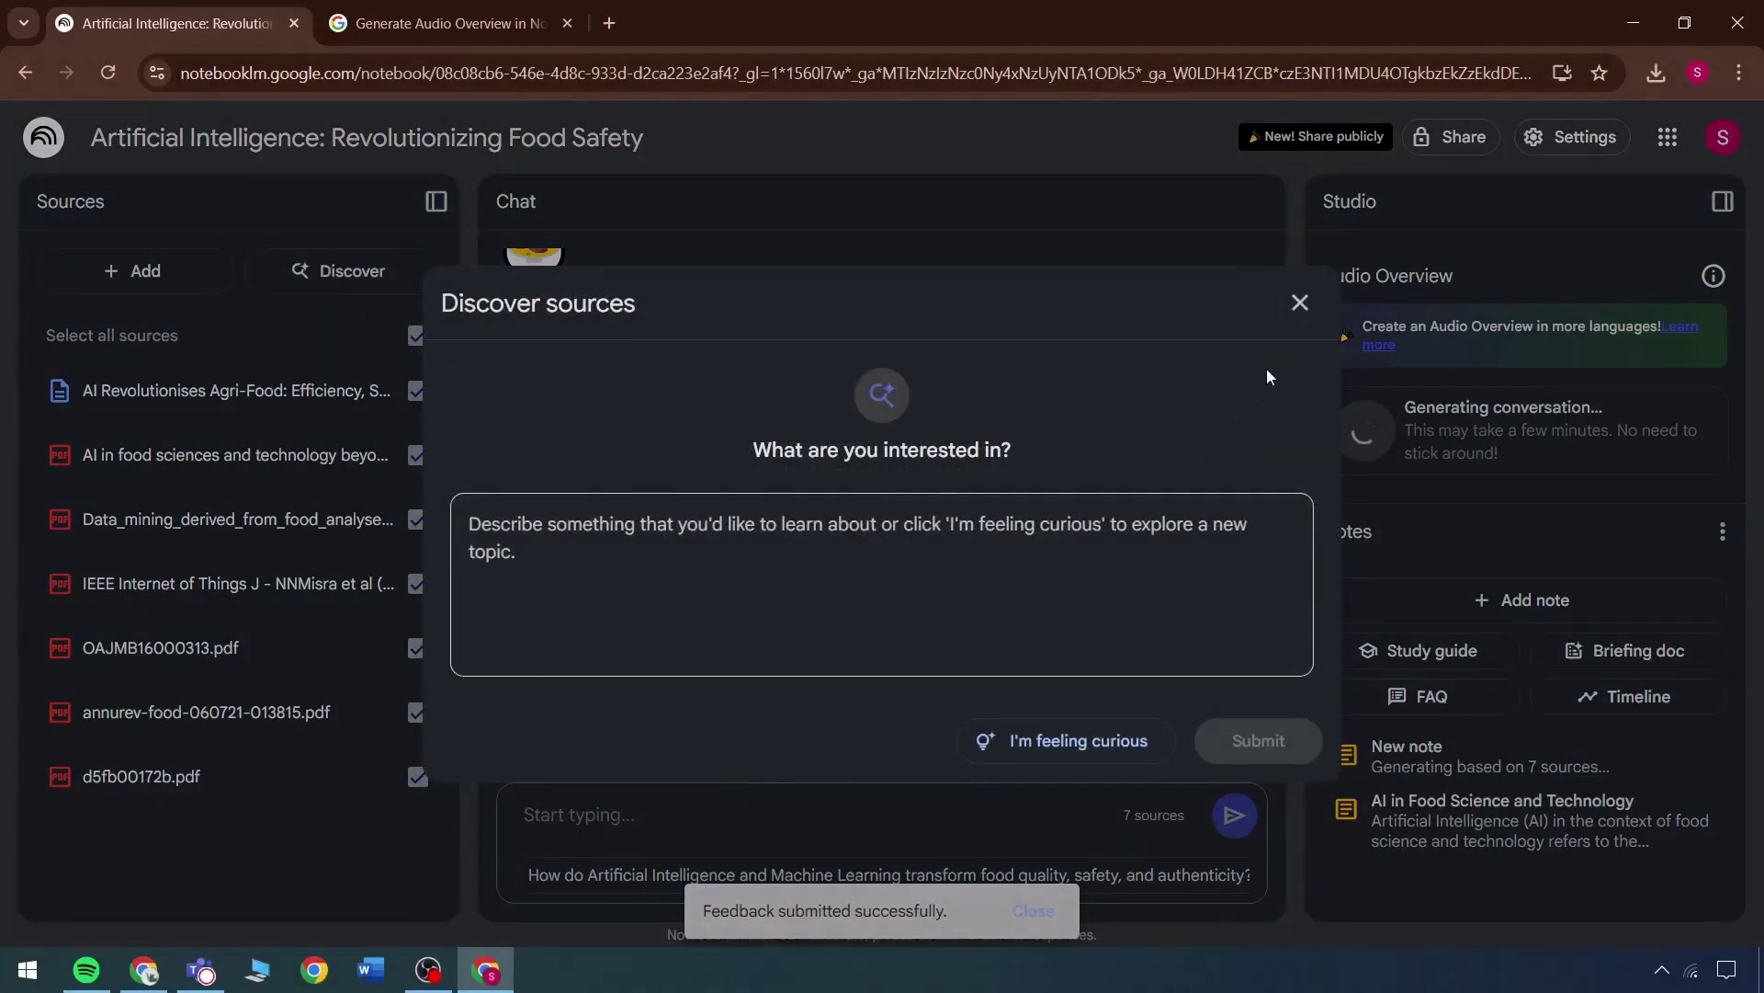
left_click(1300, 302)
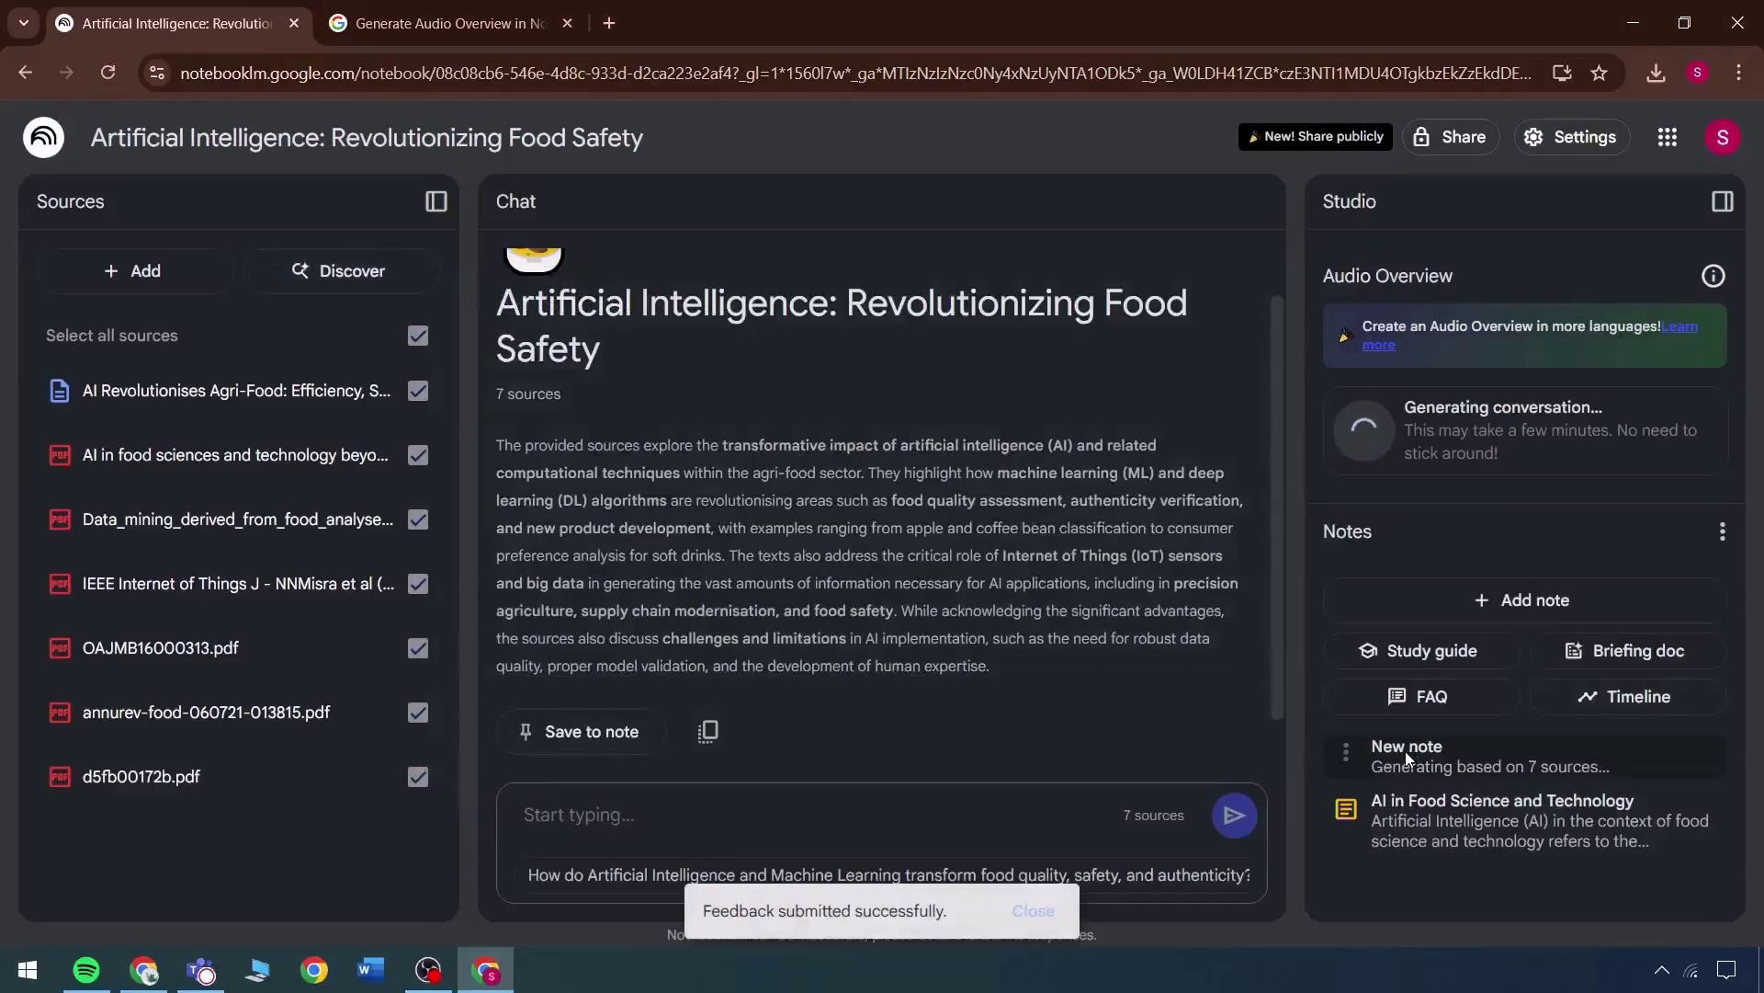
left_click(1623, 700)
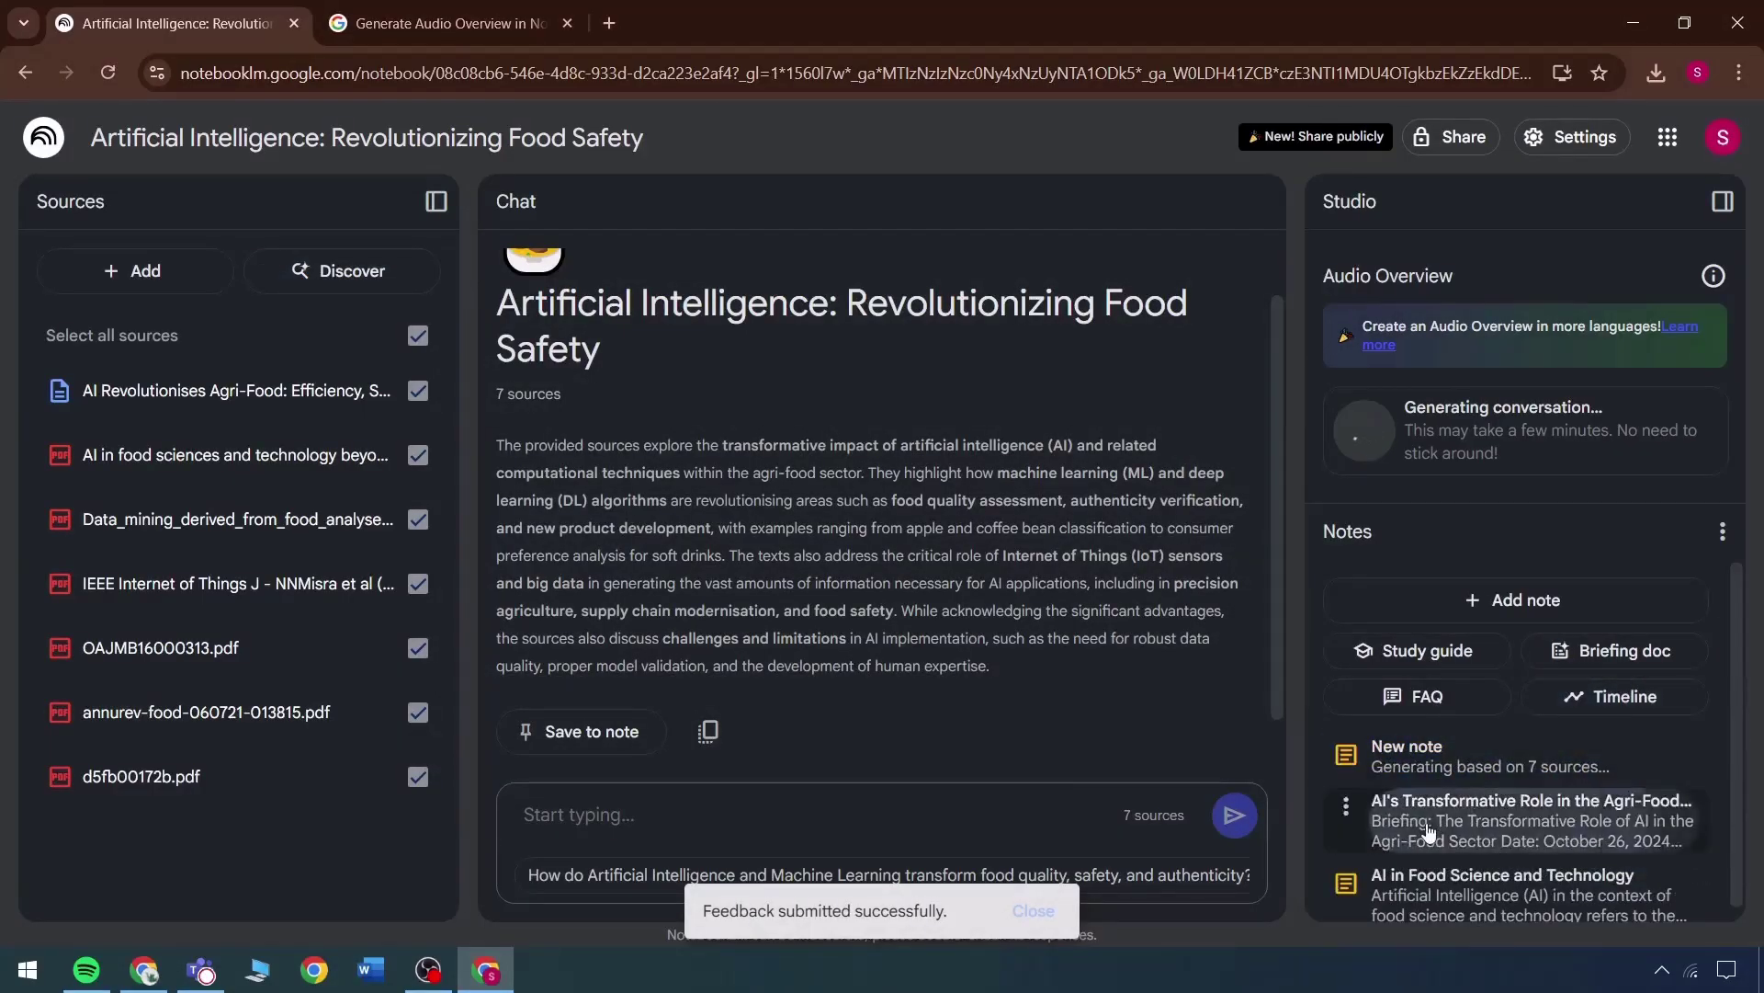
Step: Read through the 'AI's Transformative Role' briefing note, then collapse the Studio panel
left_click(1428, 827)
left_click_drag(1106, 503, 1206, 544)
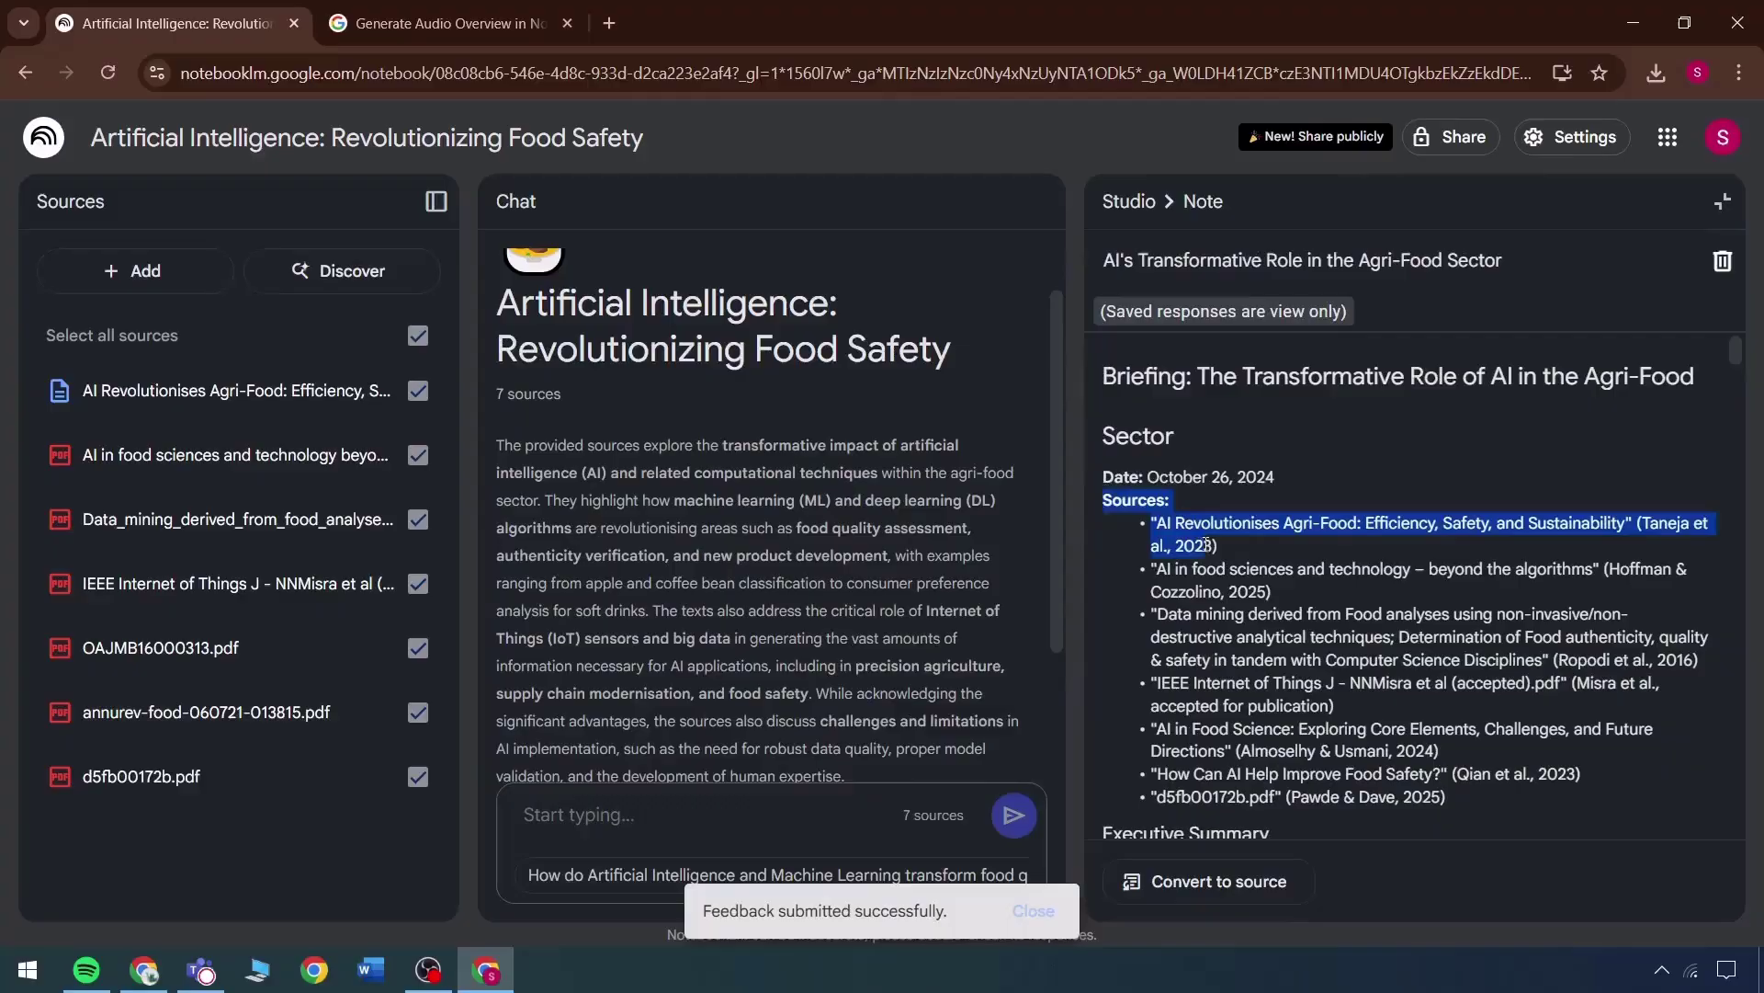
left_click(1145, 519)
scroll(1176, 559, "down", 5)
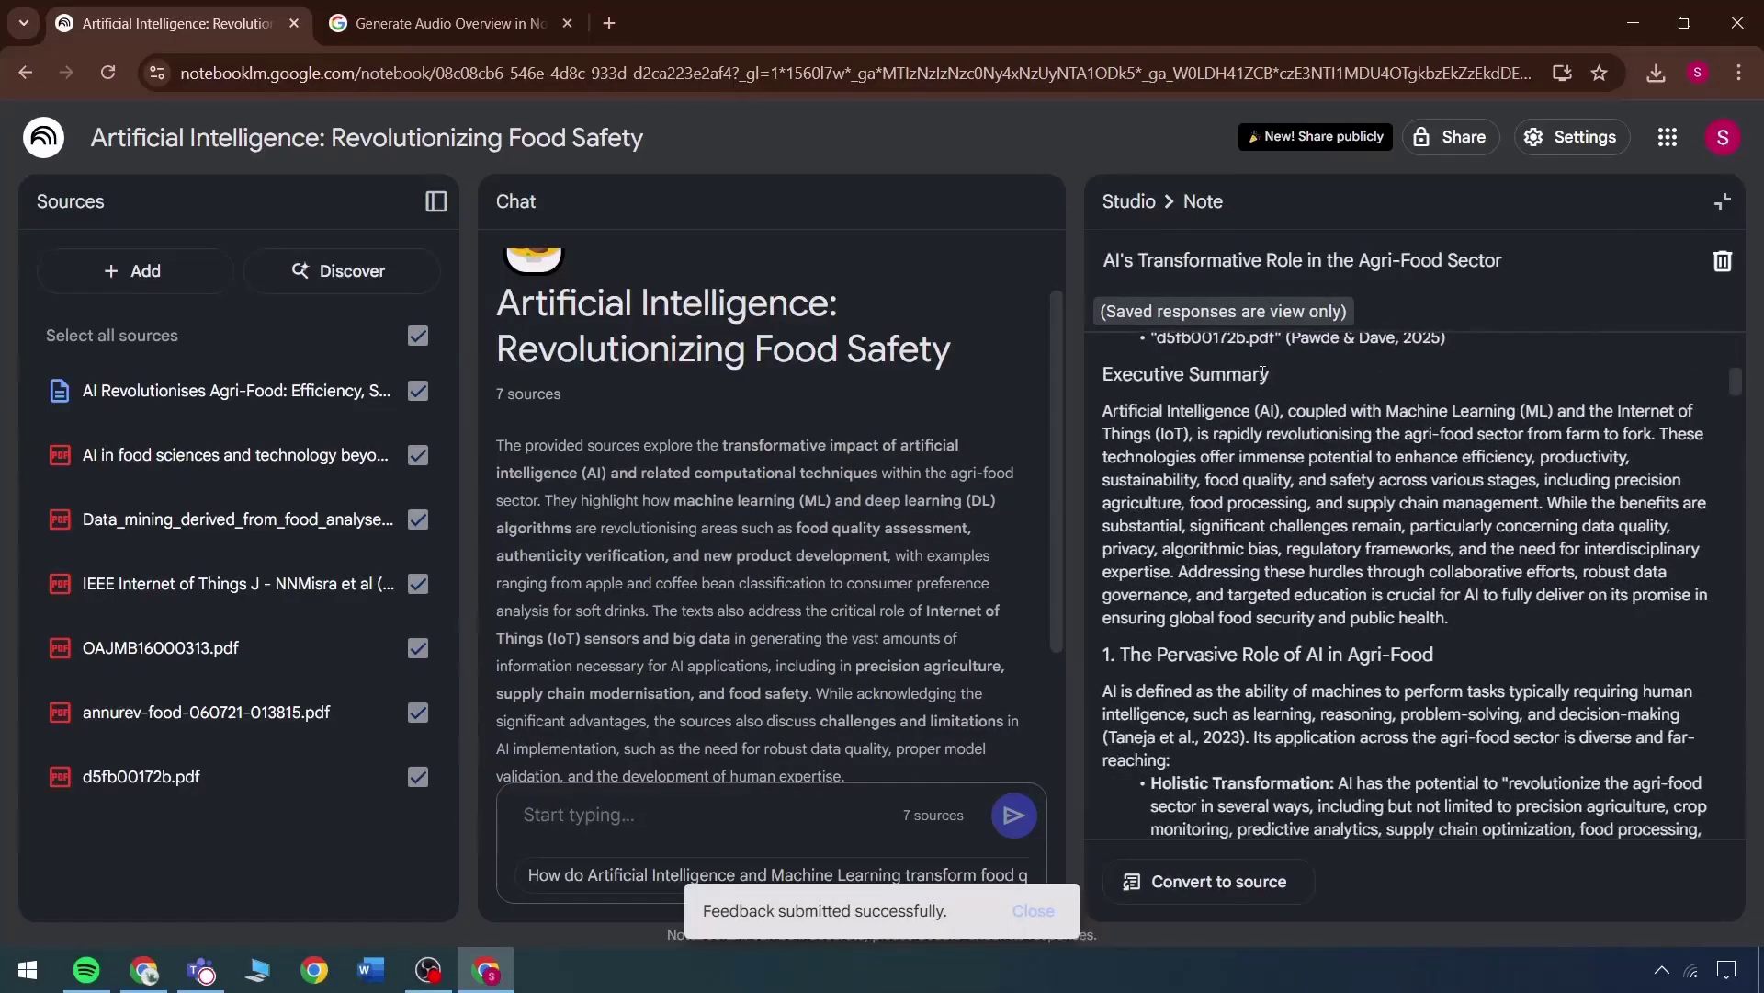
scroll(1263, 373, "down", 6)
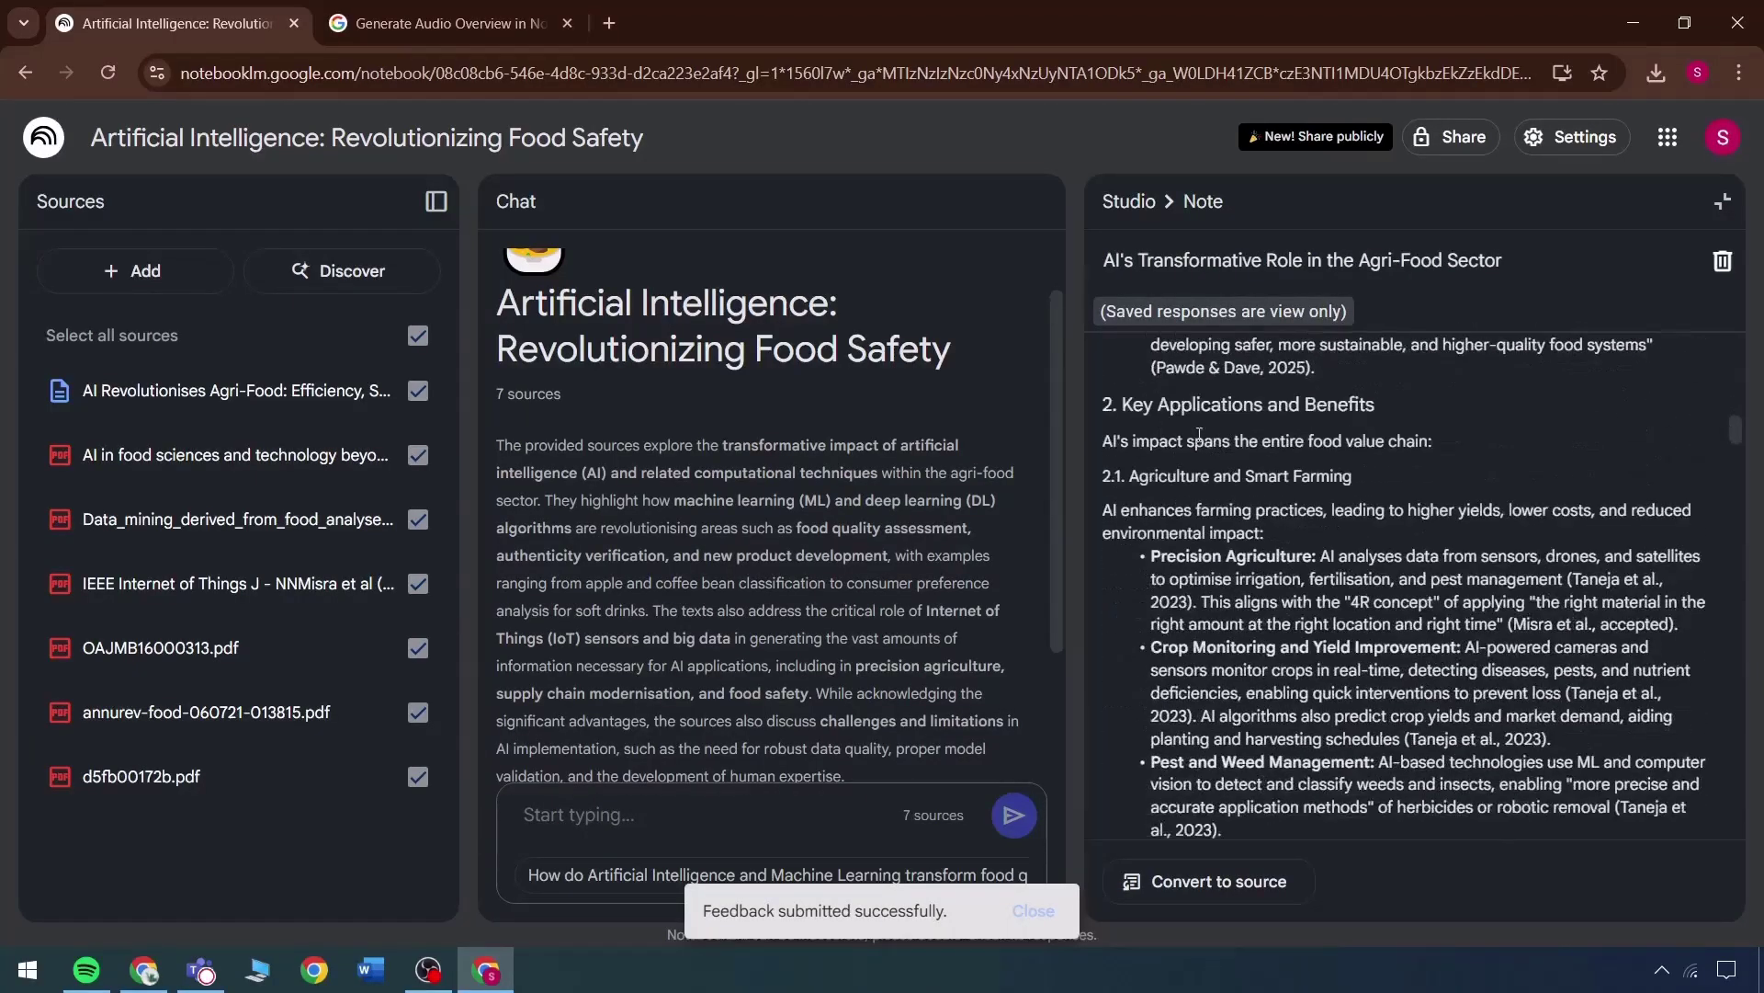
scroll(1240, 526, "down", 5)
scroll(1226, 580, "down", 10)
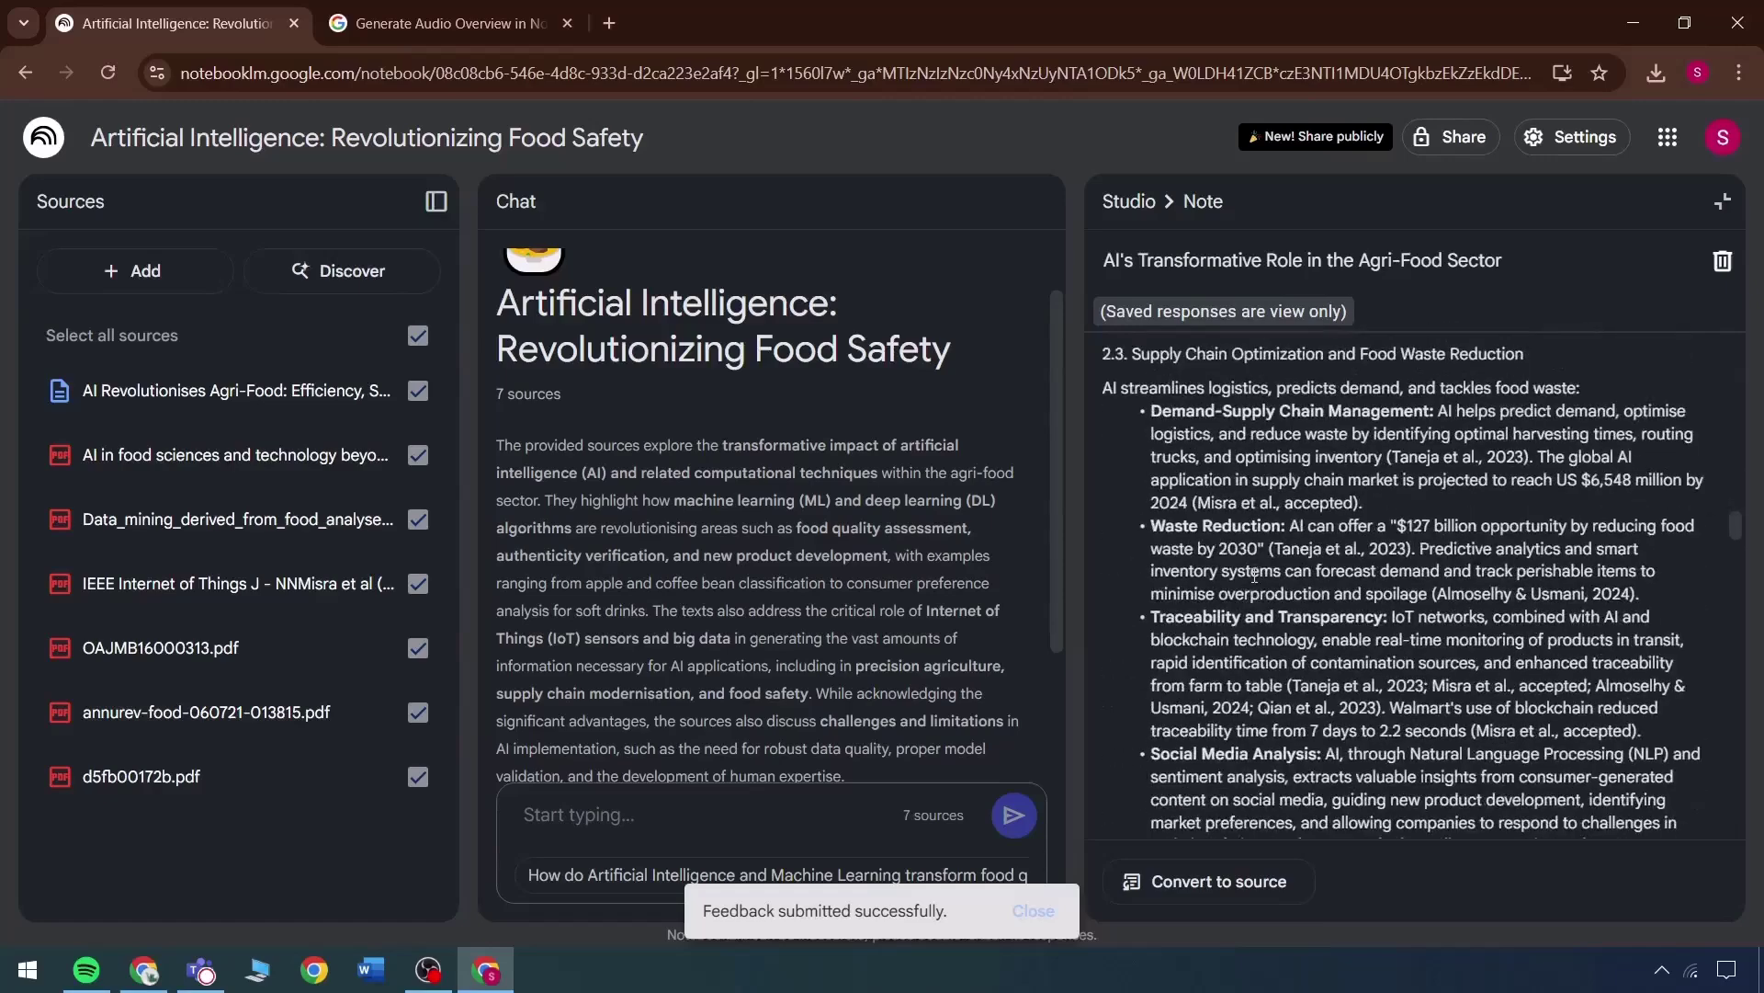
left_click(1129, 202)
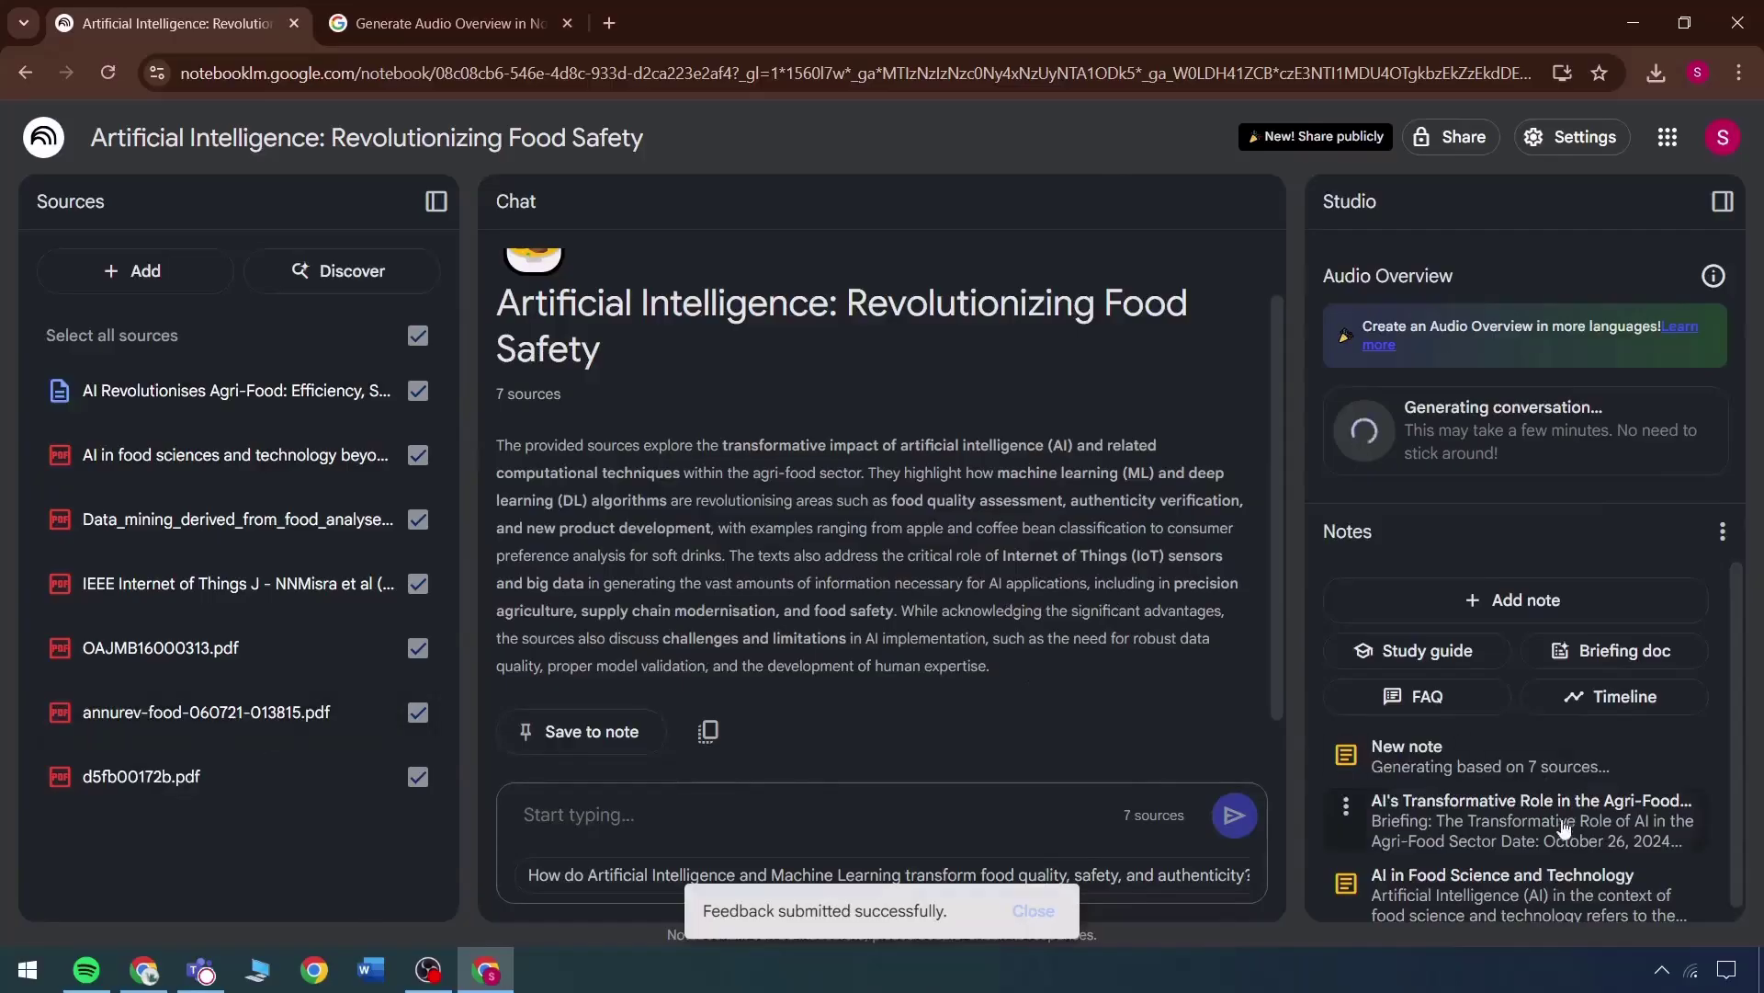
scroll(1483, 829, "down", 1)
scroll(1428, 830, "up", 1)
left_click(1721, 204)
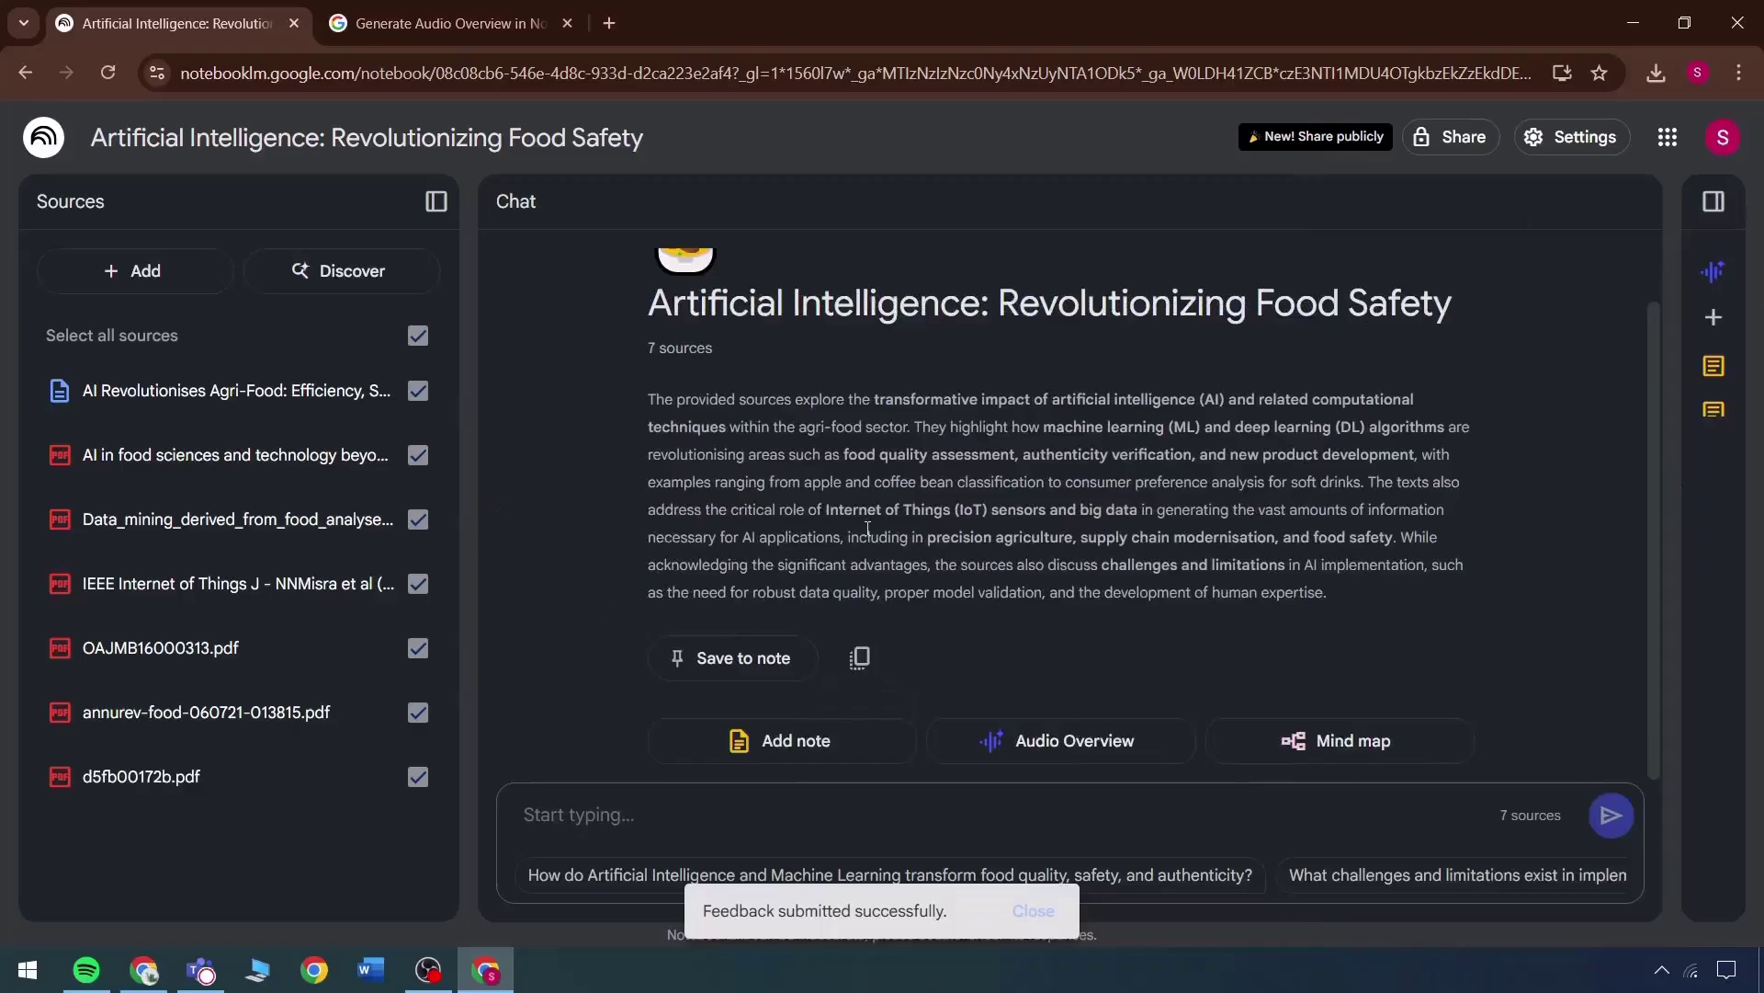
Step: Submit a Discover sources search for 'AI in food manufacturing'
left_click(307, 270)
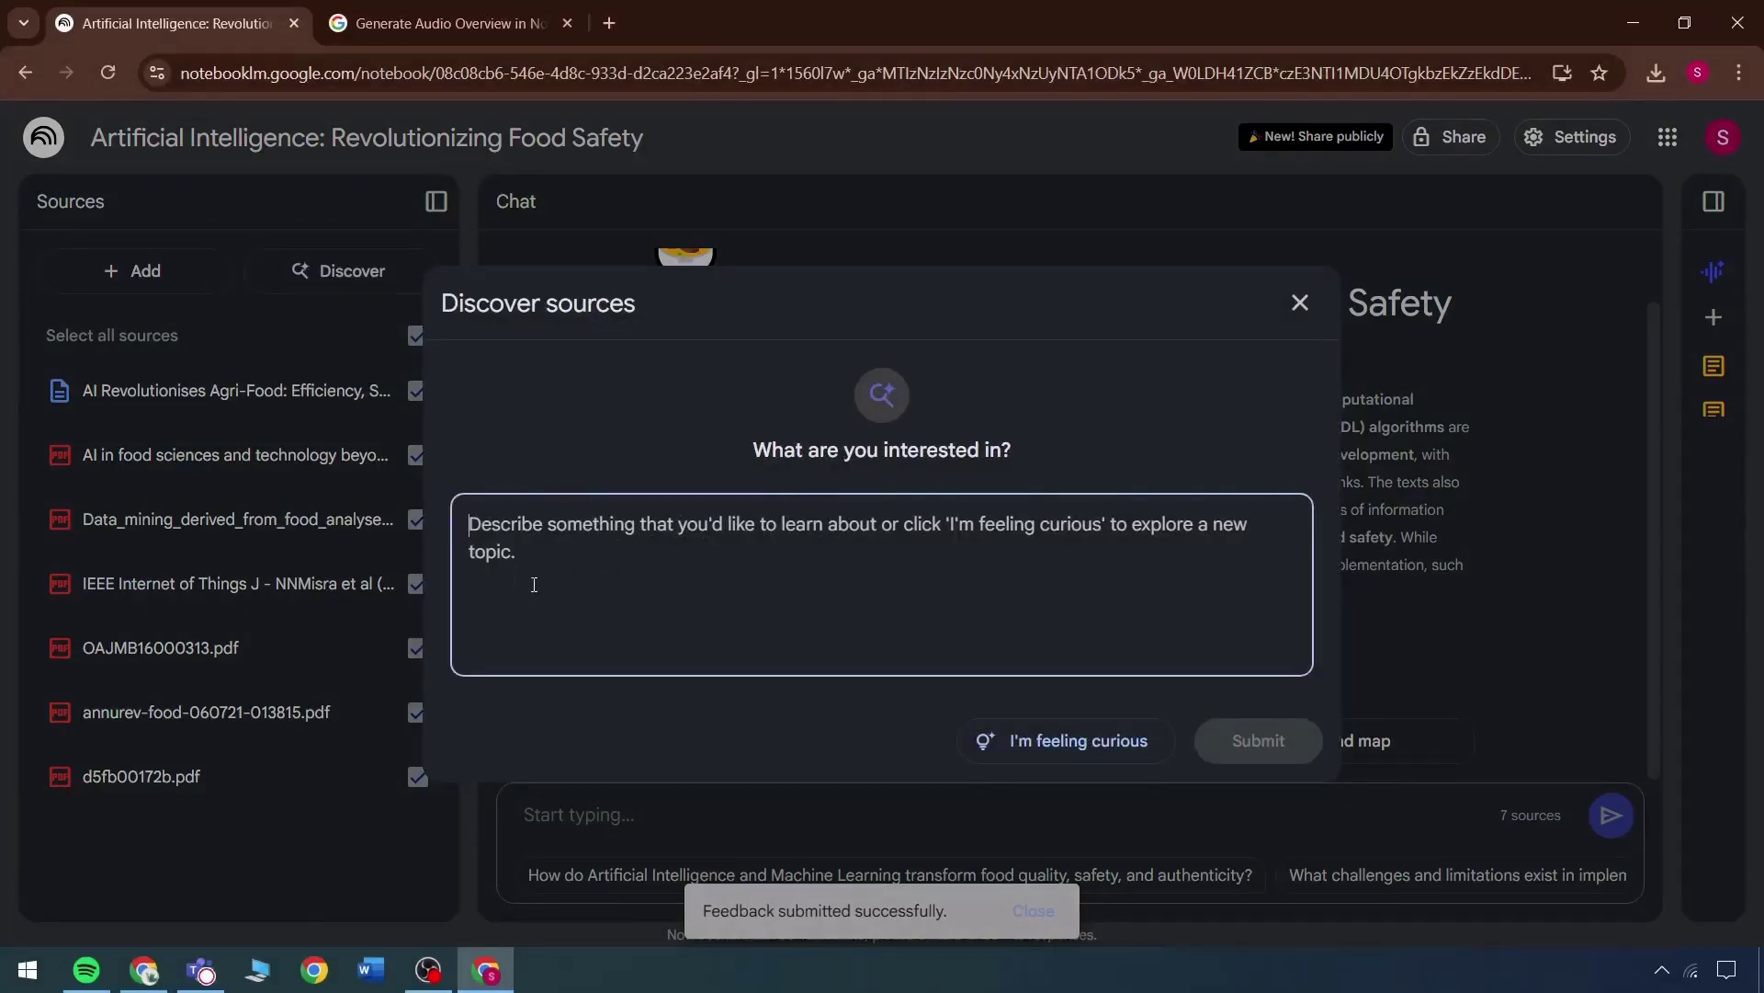
type("AI")
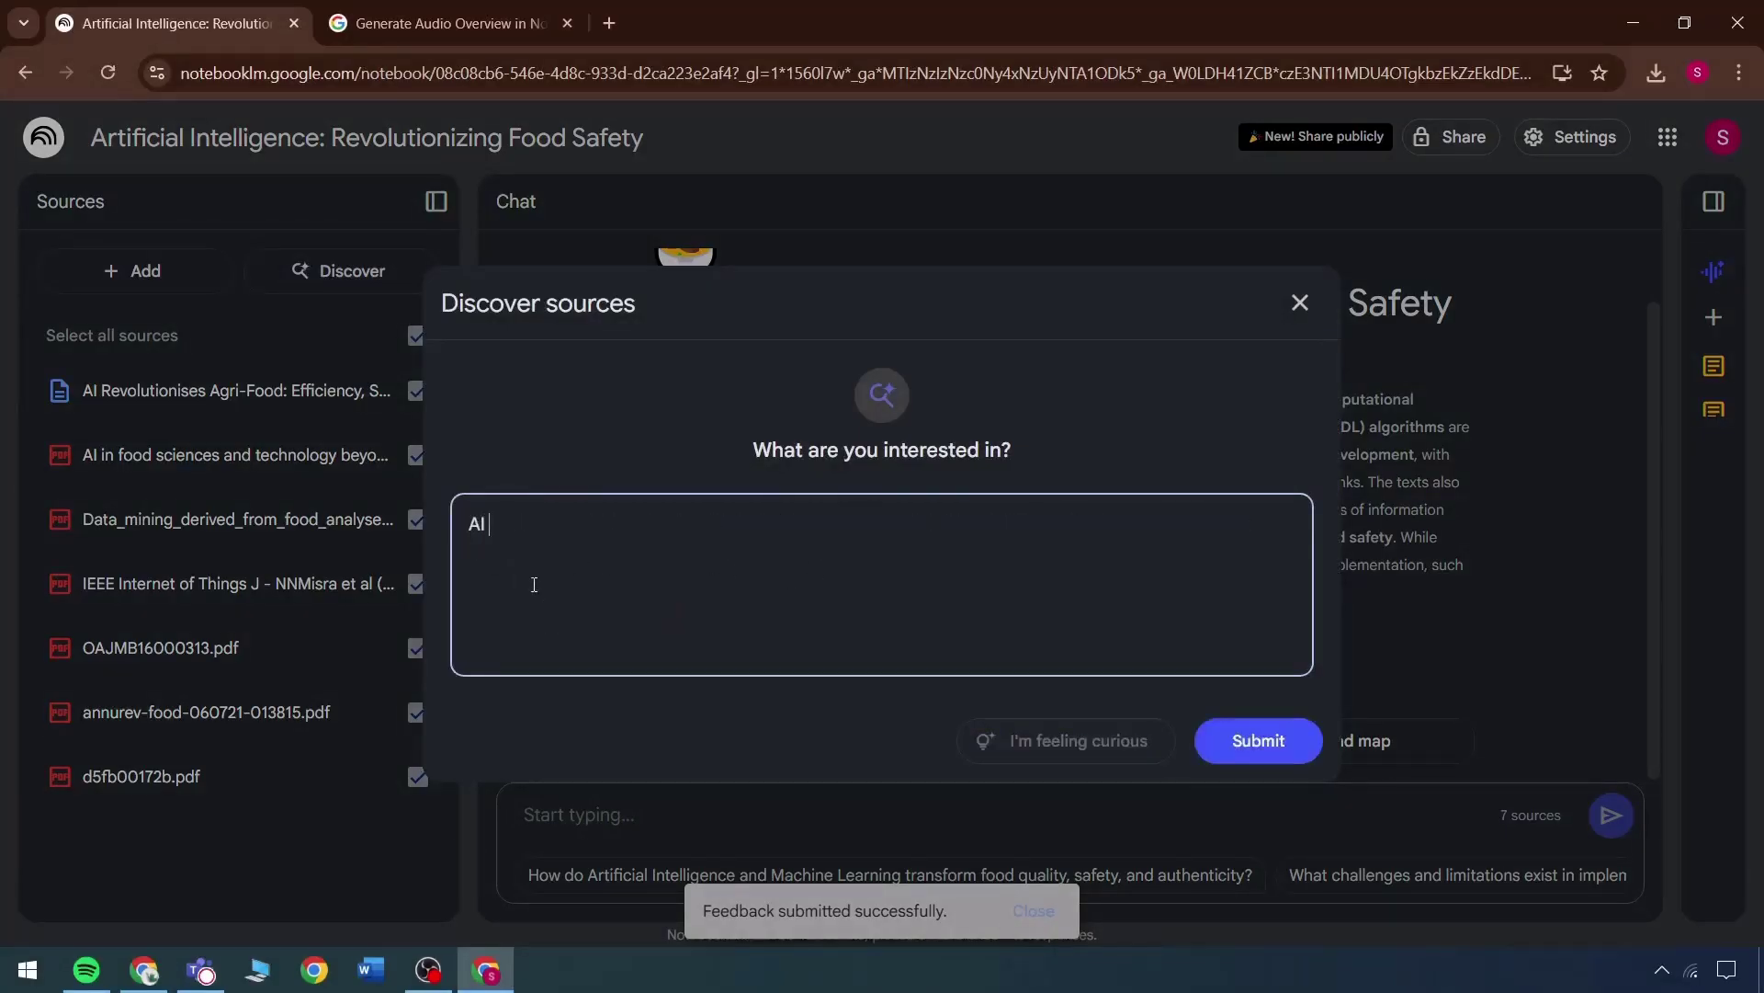
type(" in food manufacturing")
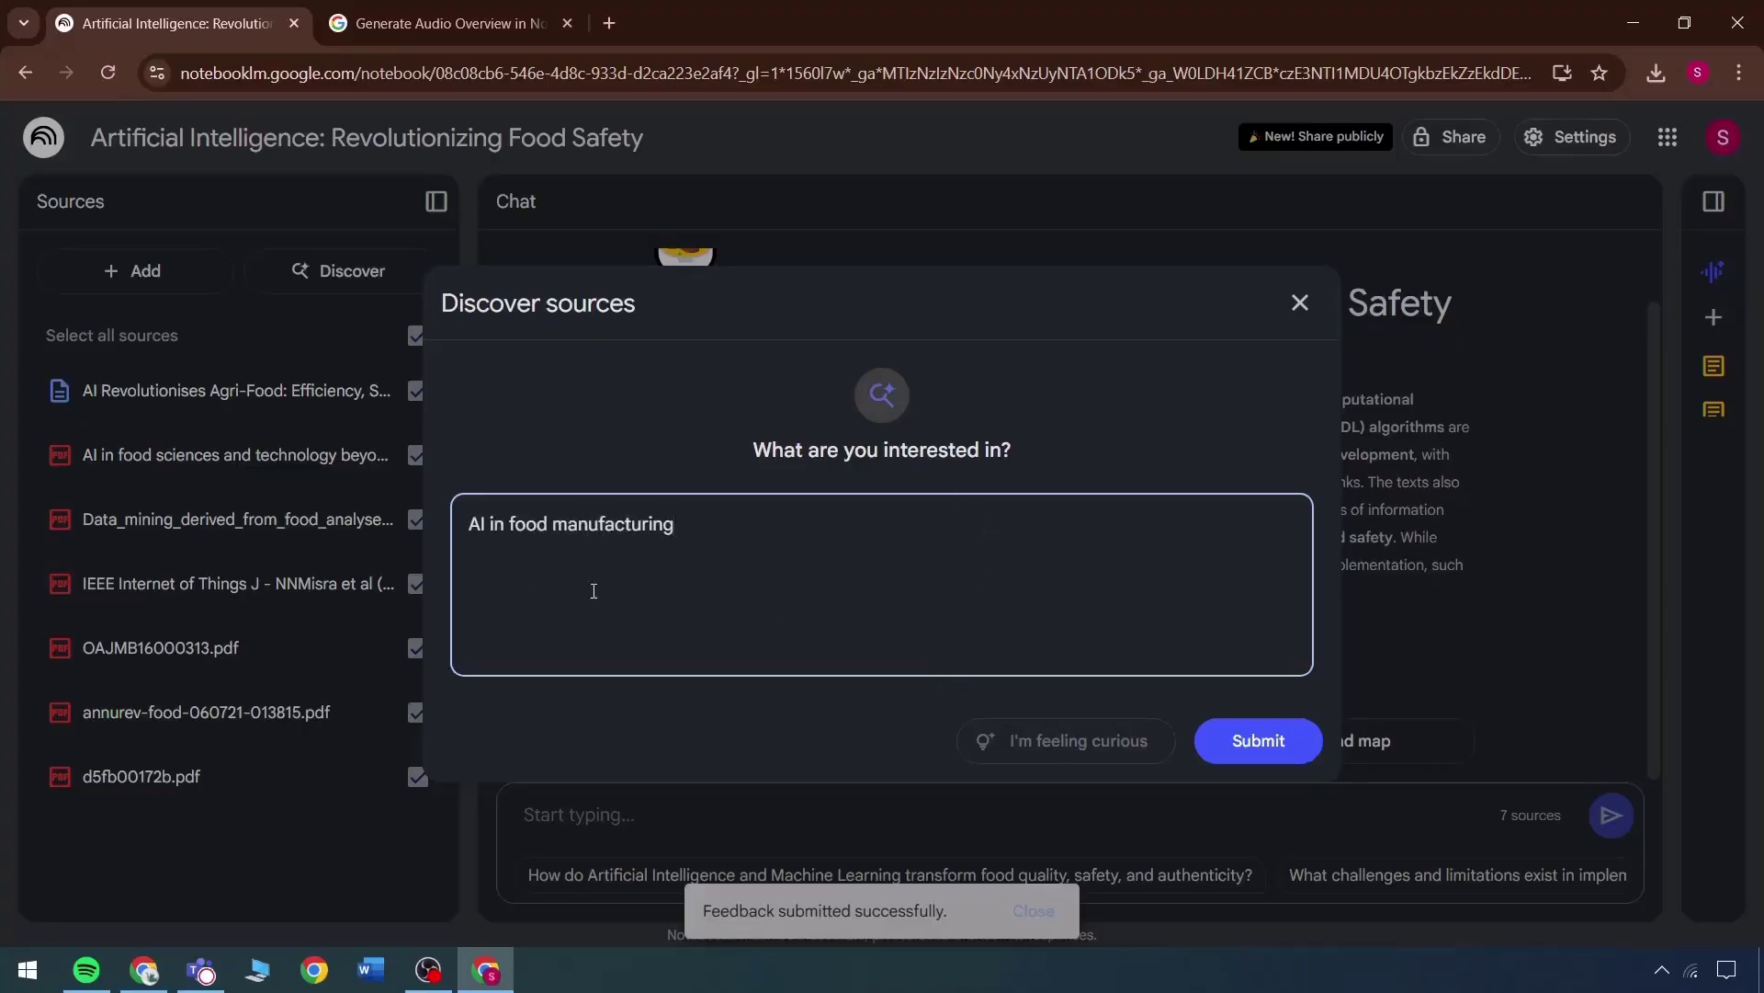
left_click_drag(594, 591, 698, 561)
left_click(780, 539)
left_click_drag(733, 453, 992, 452)
left_click(1026, 460)
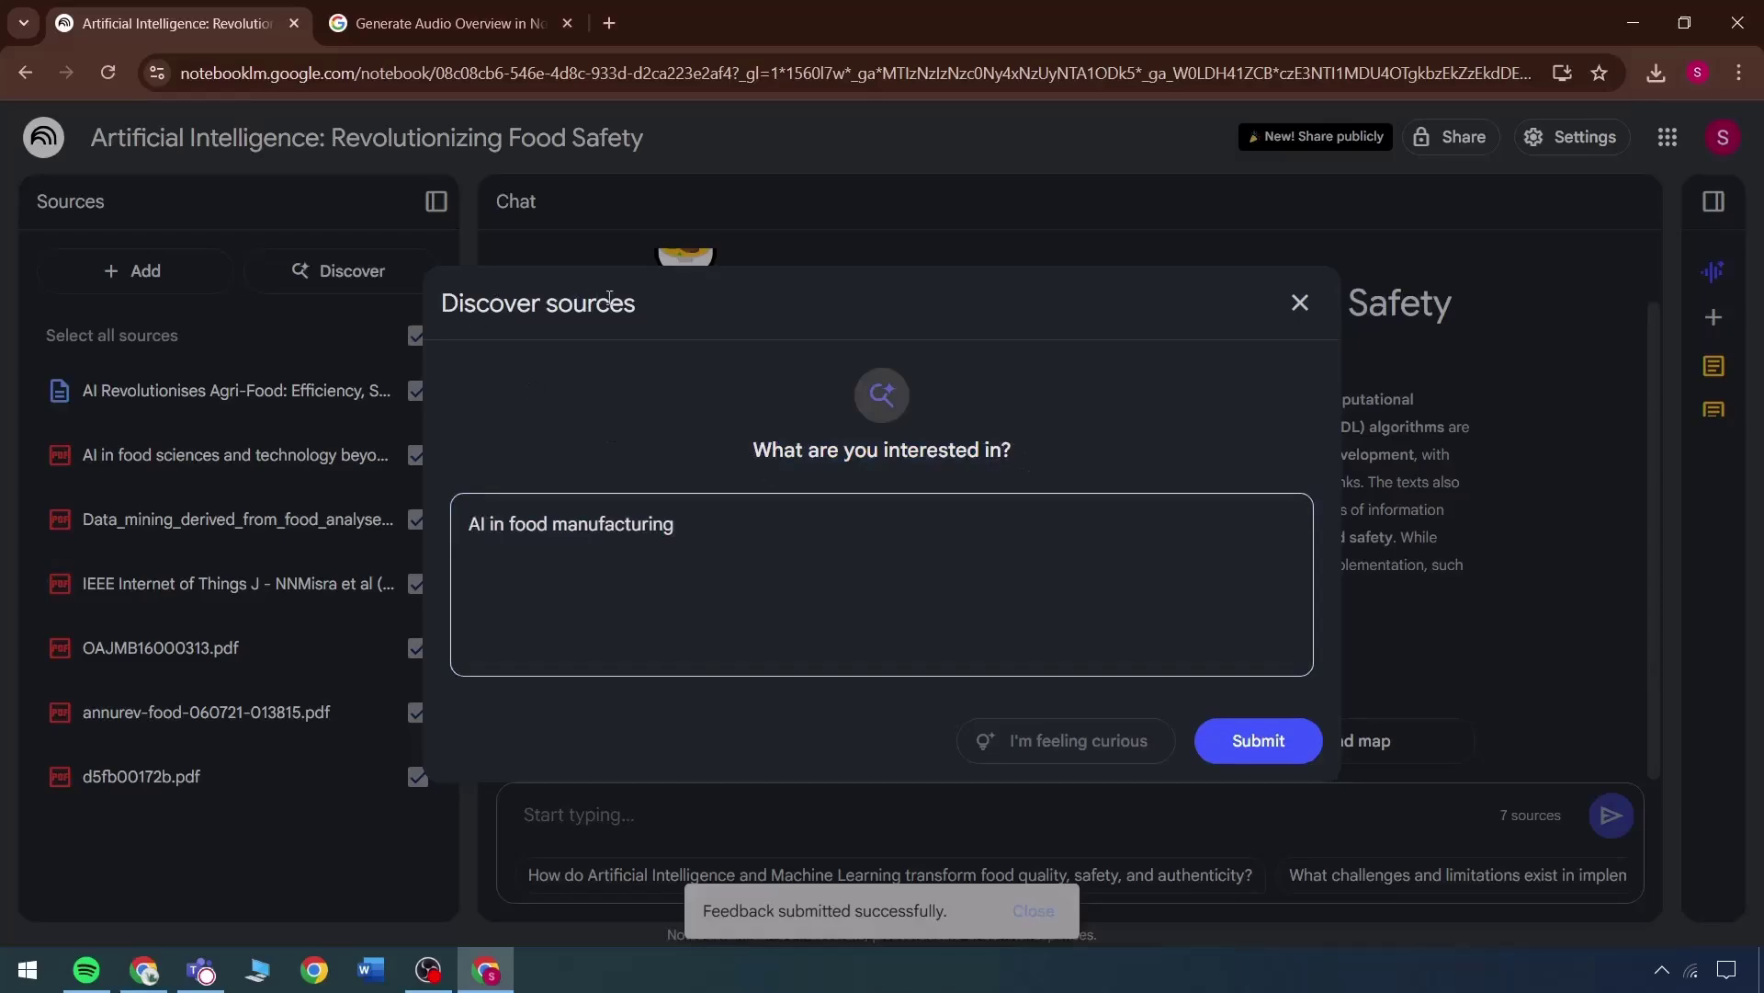
left_click_drag(636, 303, 582, 303)
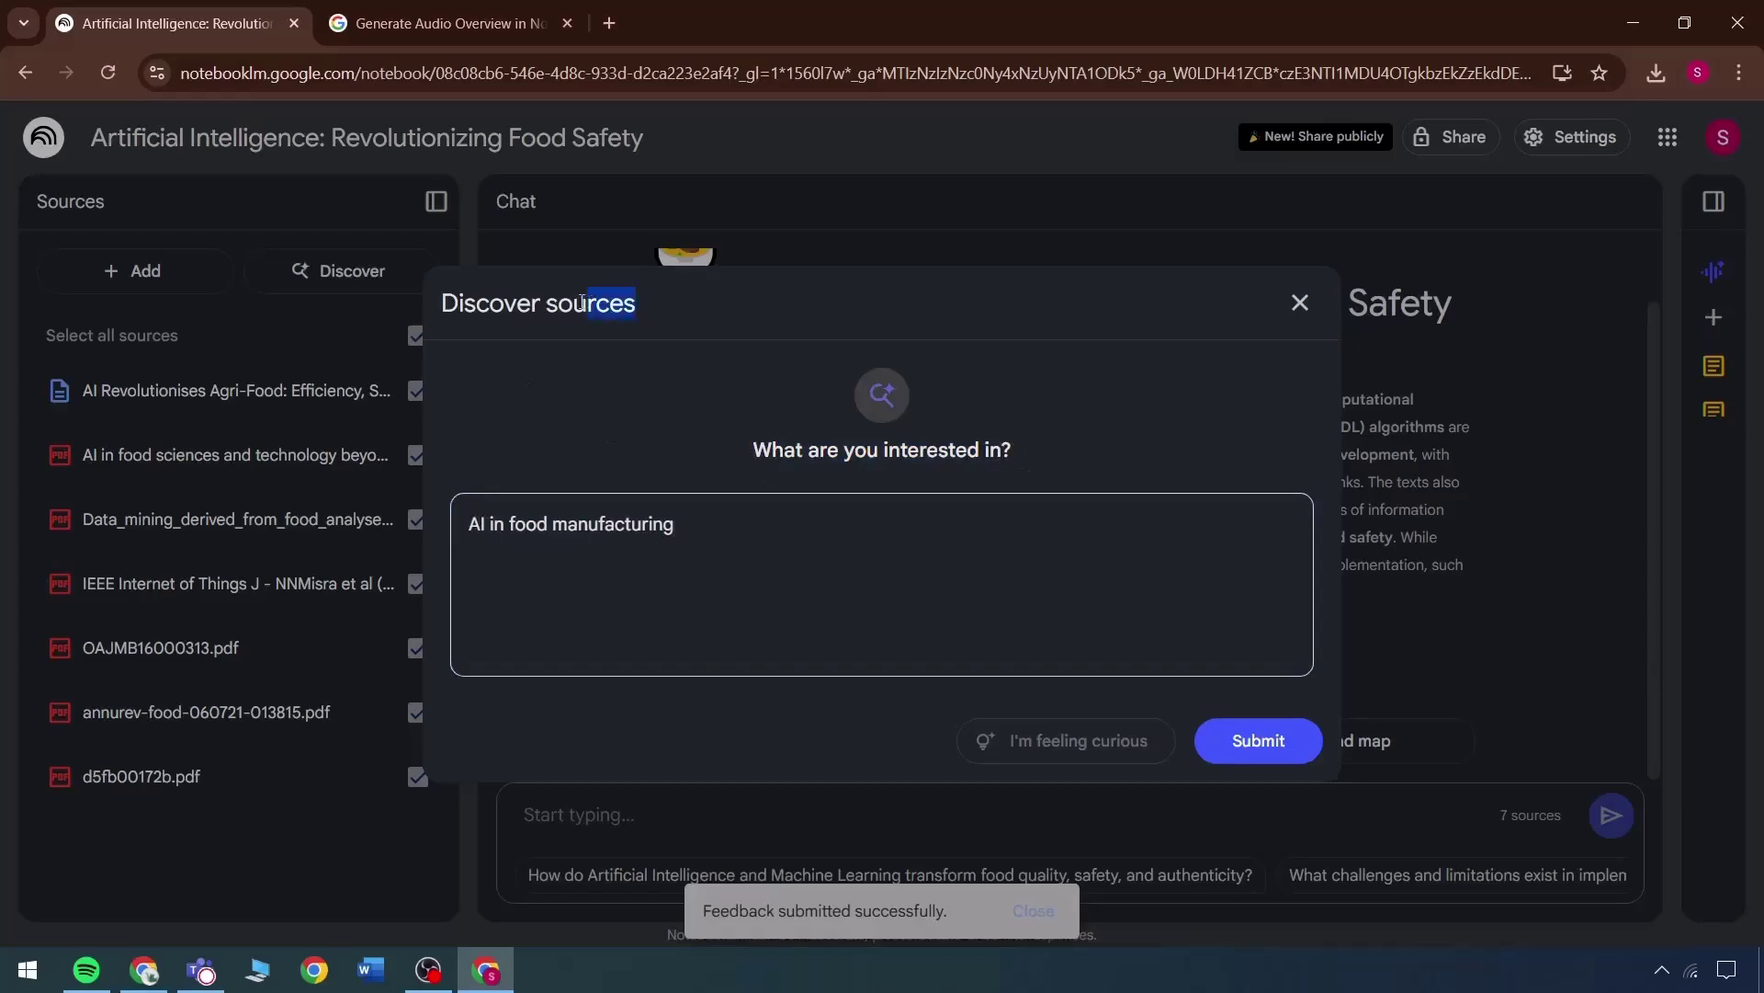
left_click(1259, 741)
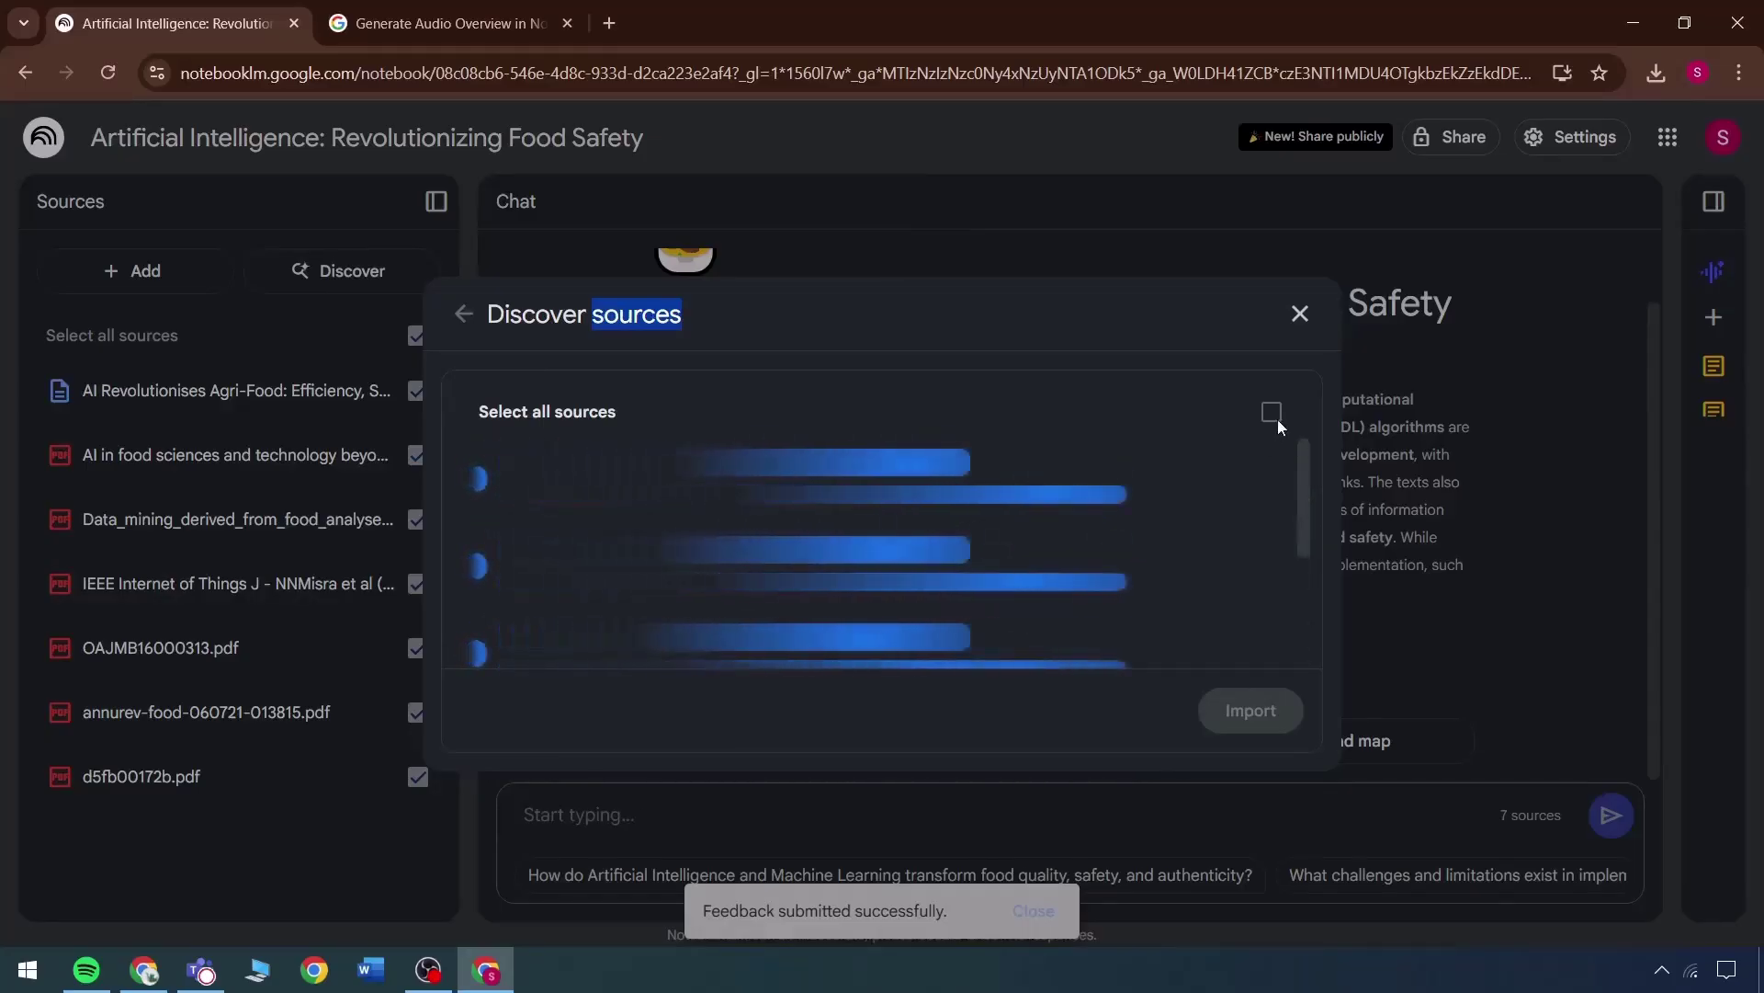
Step: Import all 10 discovered food-manufacturing sources, bringing the notebook to 17
scroll(493, 514, "down", 1)
scroll(494, 514, "up", 1)
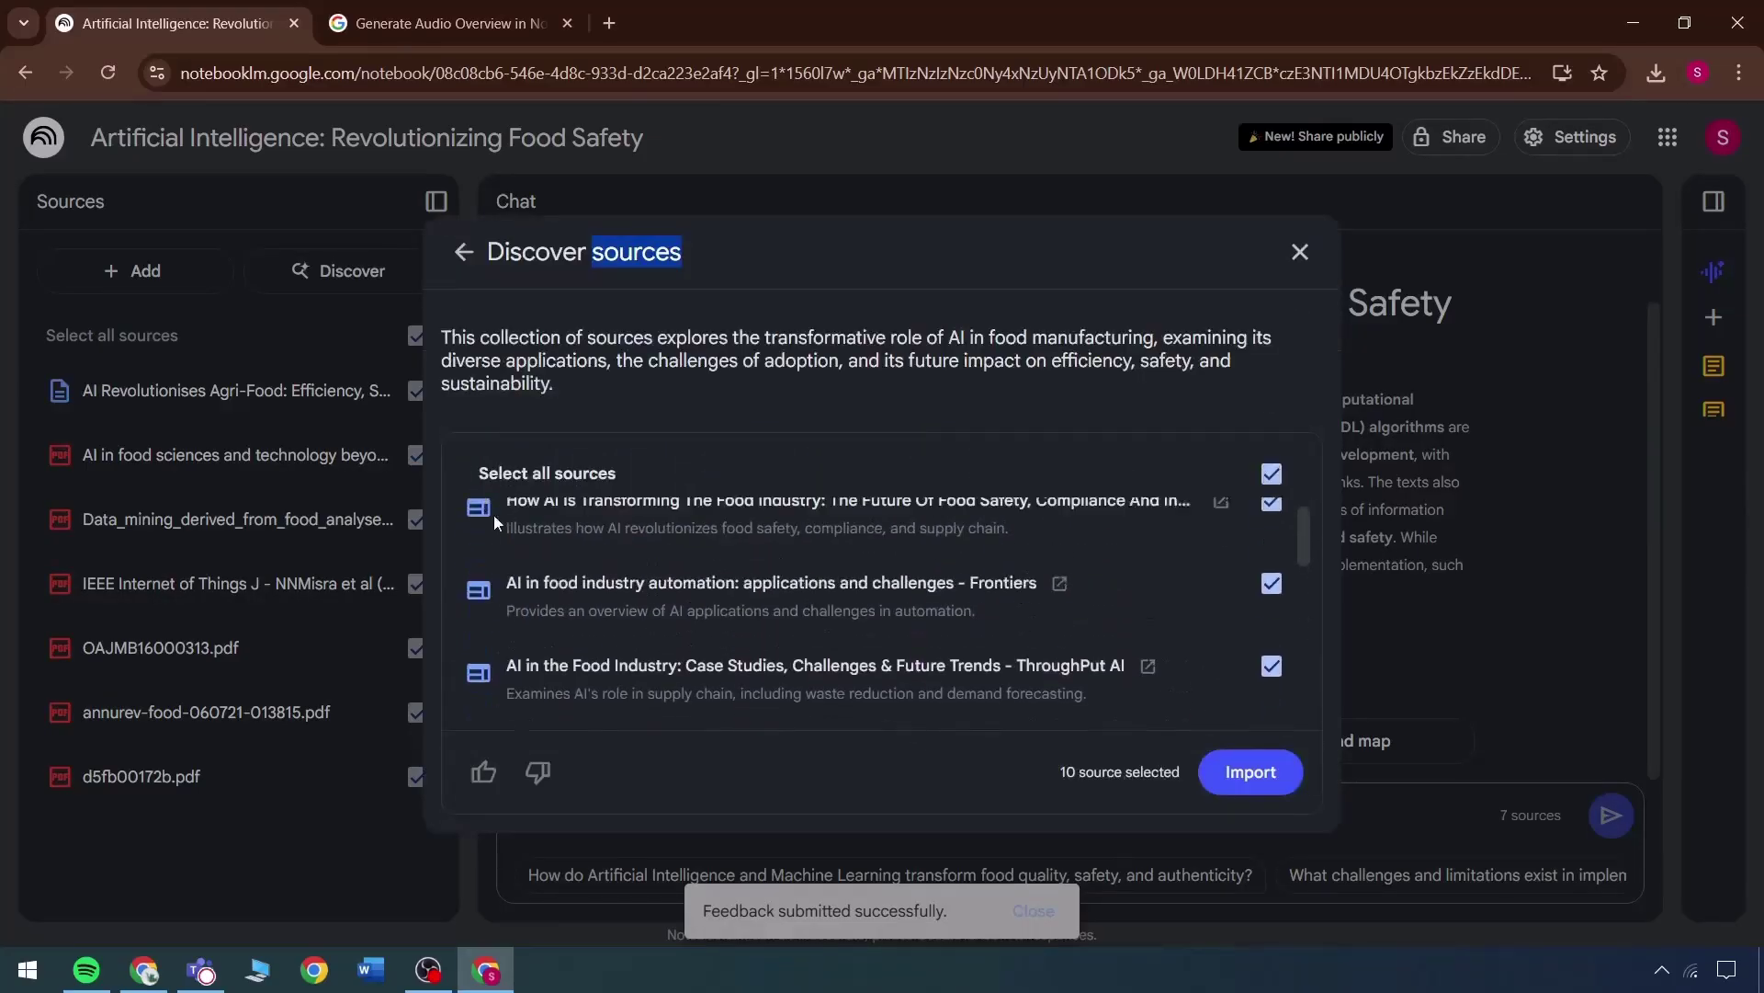
scroll(493, 522, "up", 1)
scroll(735, 552, "down", 1)
scroll(980, 561, "up", 1)
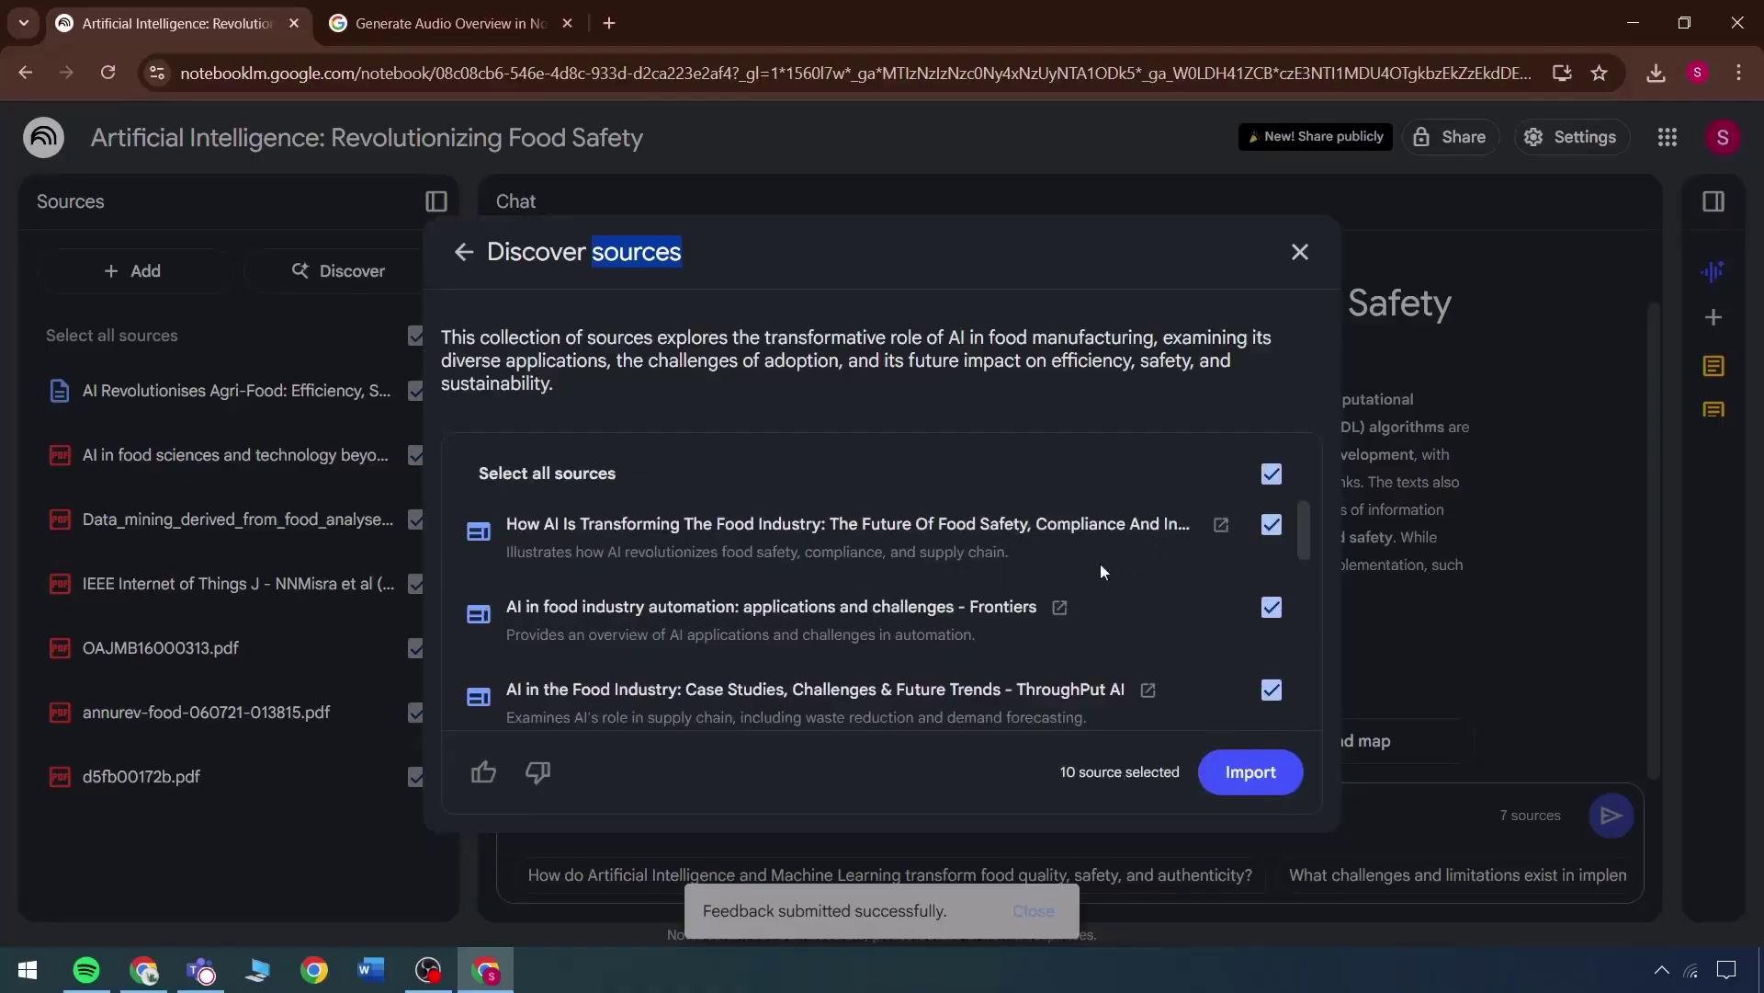
scroll(974, 632, "down", 1)
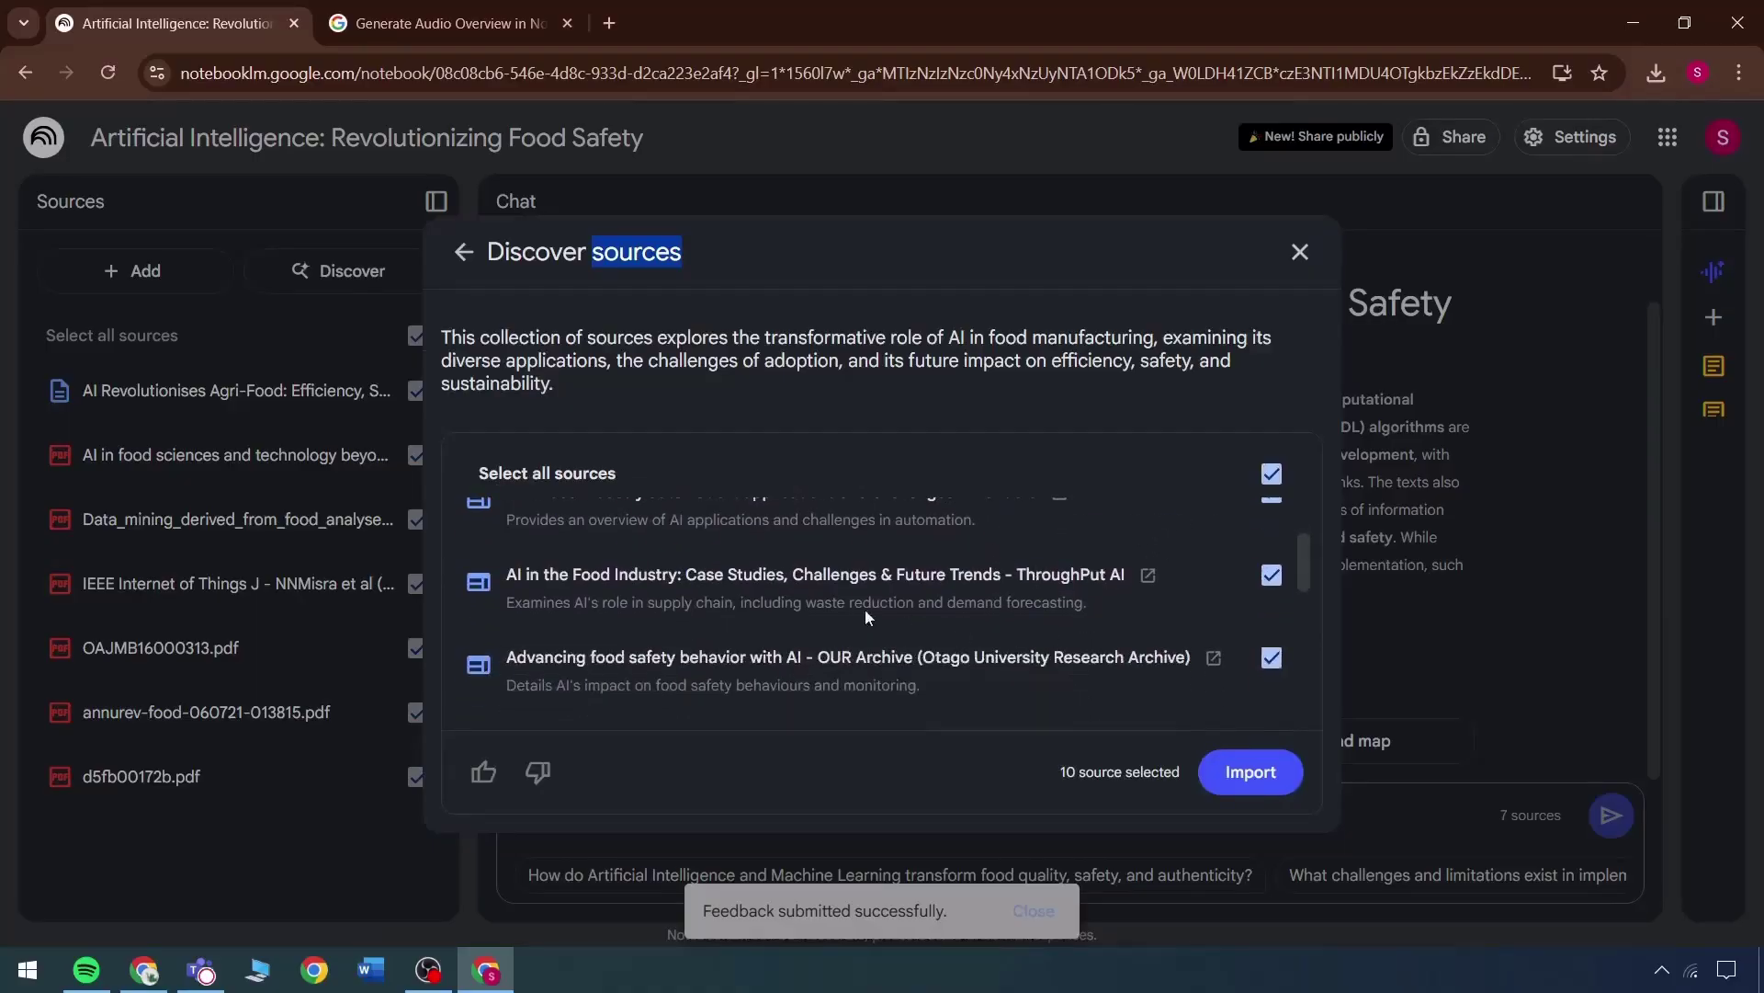
scroll(956, 619, "down", 3)
scroll(1129, 597, "down", 2)
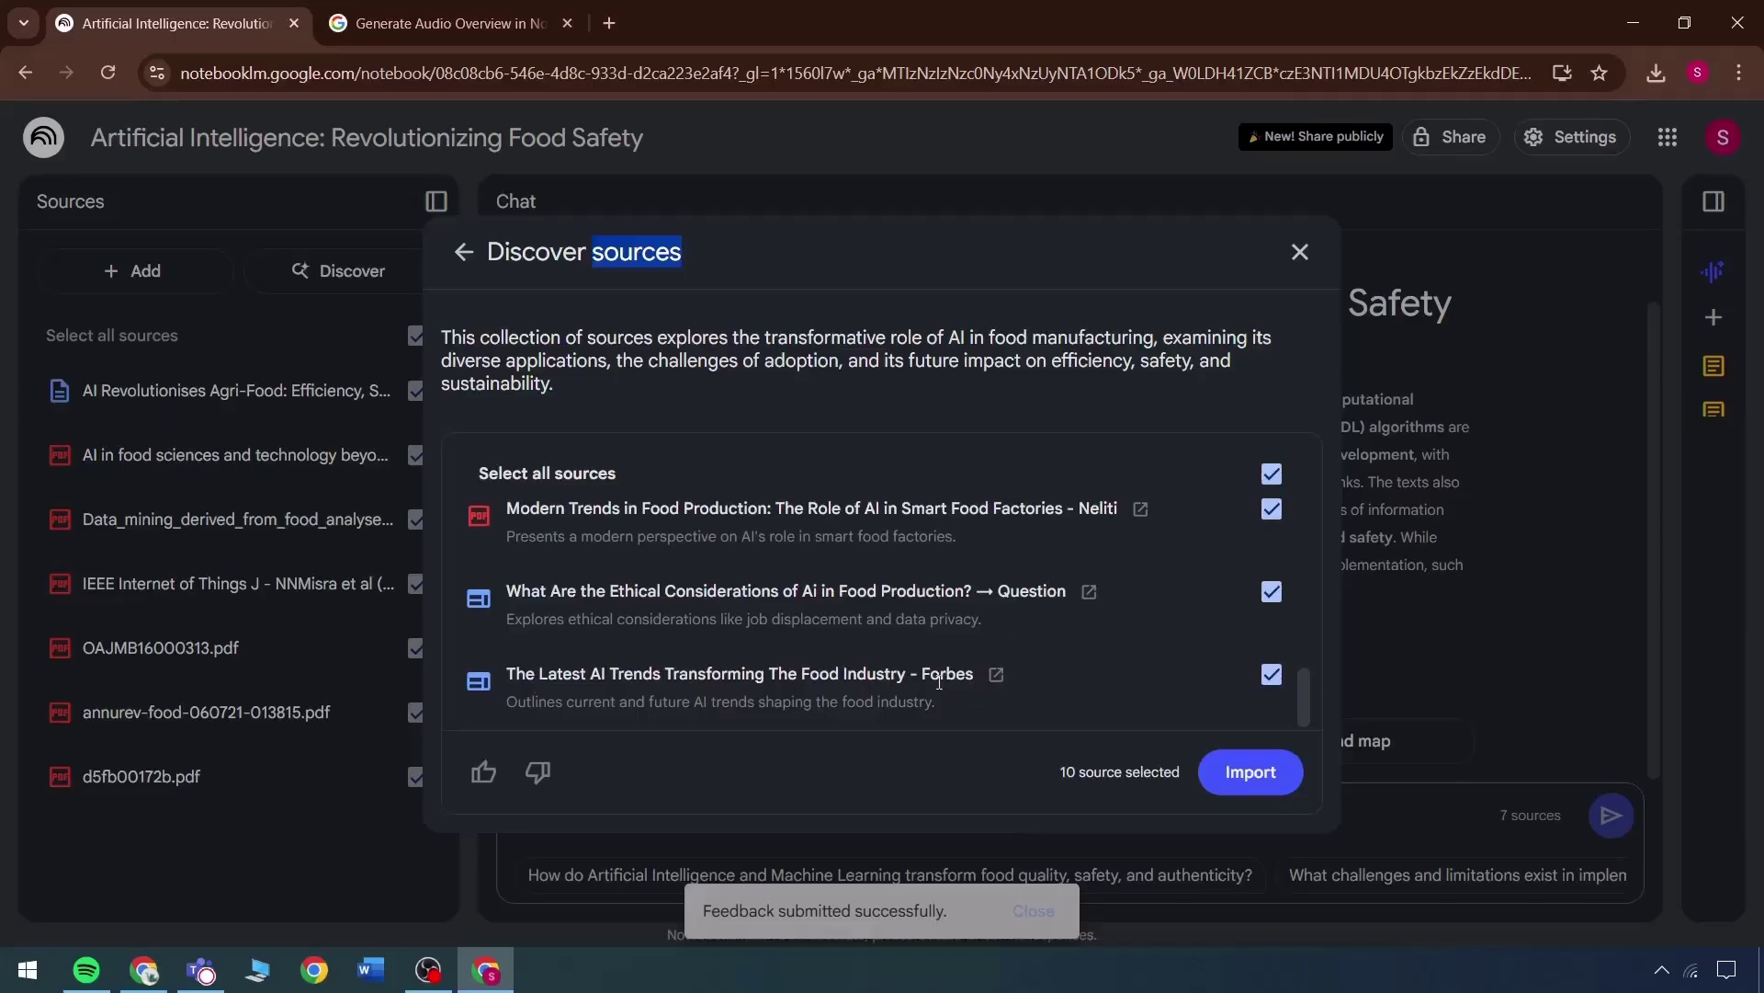
left_click_drag(1305, 692, 1311, 483)
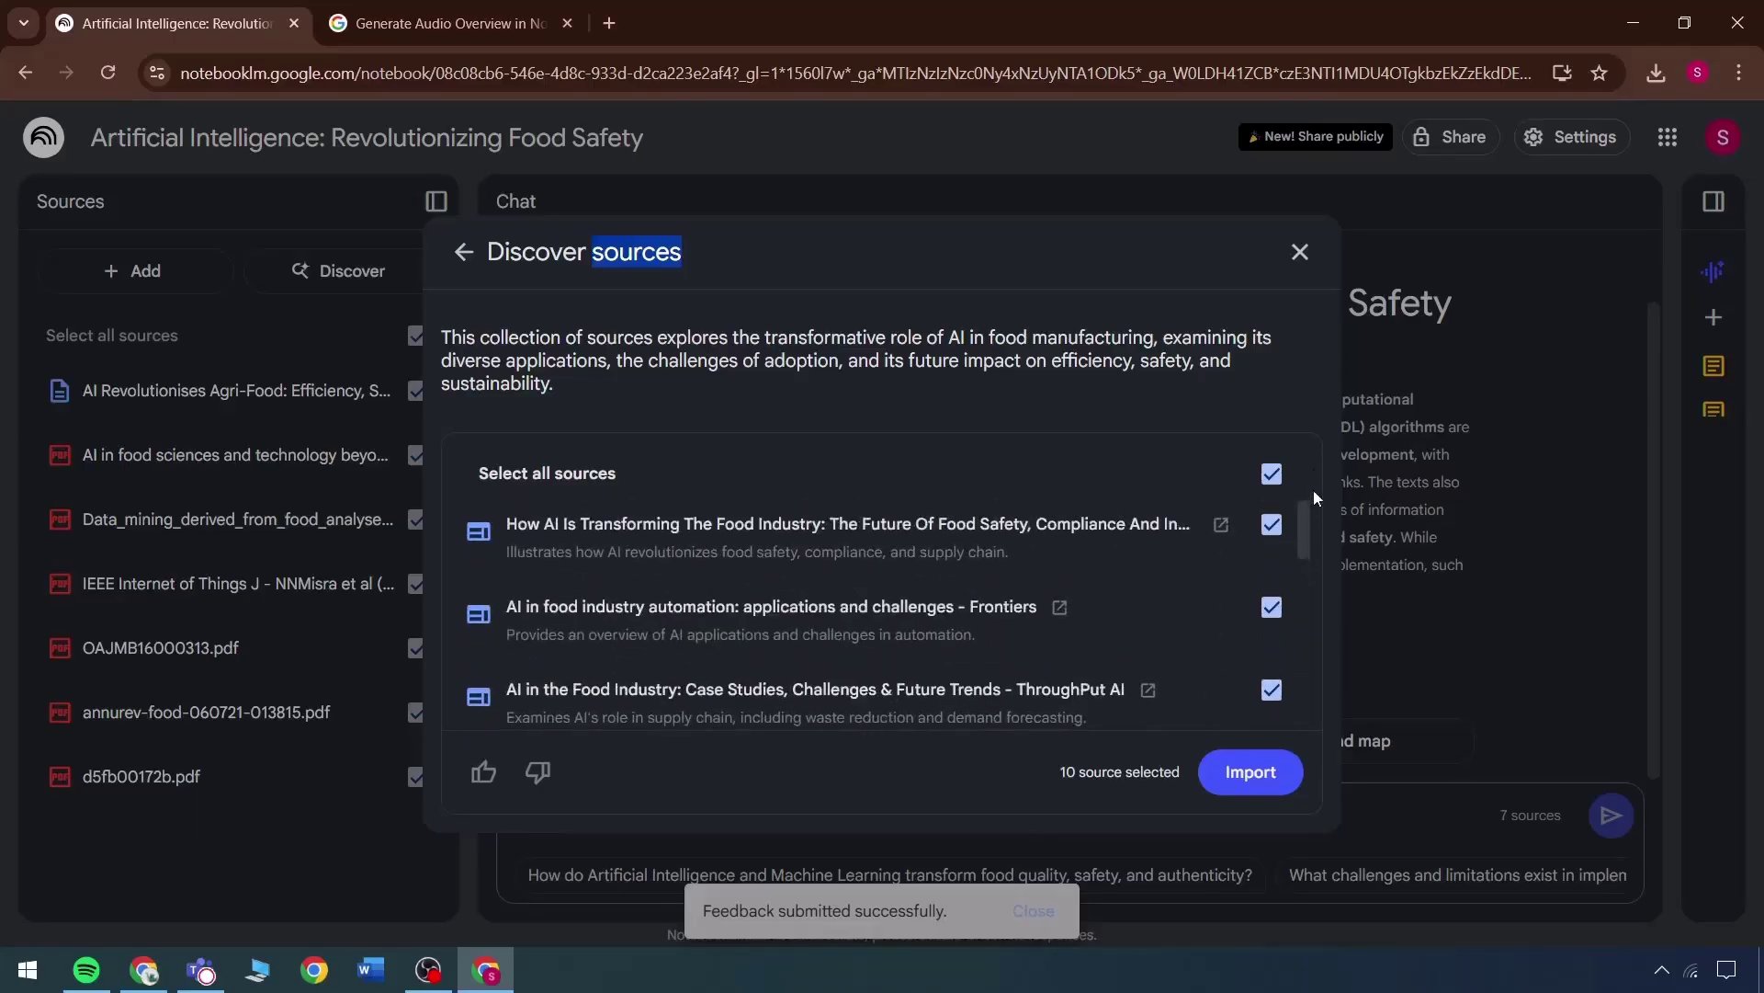
left_click(1250, 771)
Step: Start a new Discover sources search with the query 'AI in food safety'
scroll(228, 730, "down", 5)
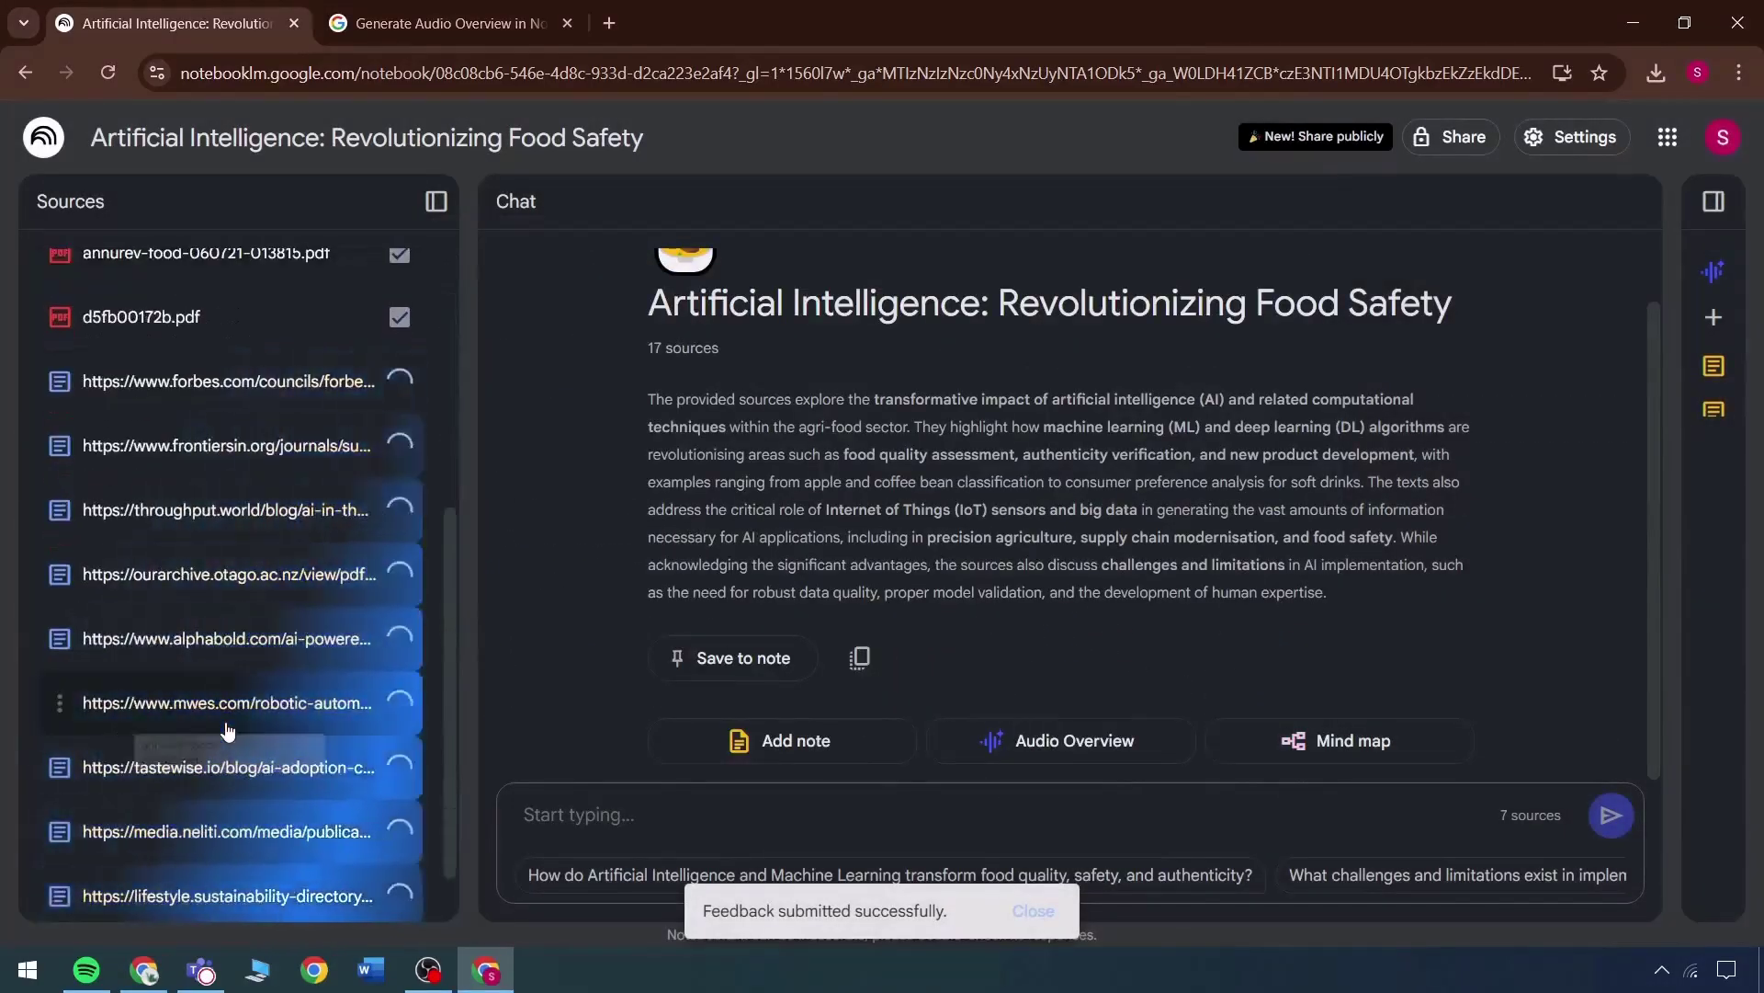
scroll(228, 731, "down", 1)
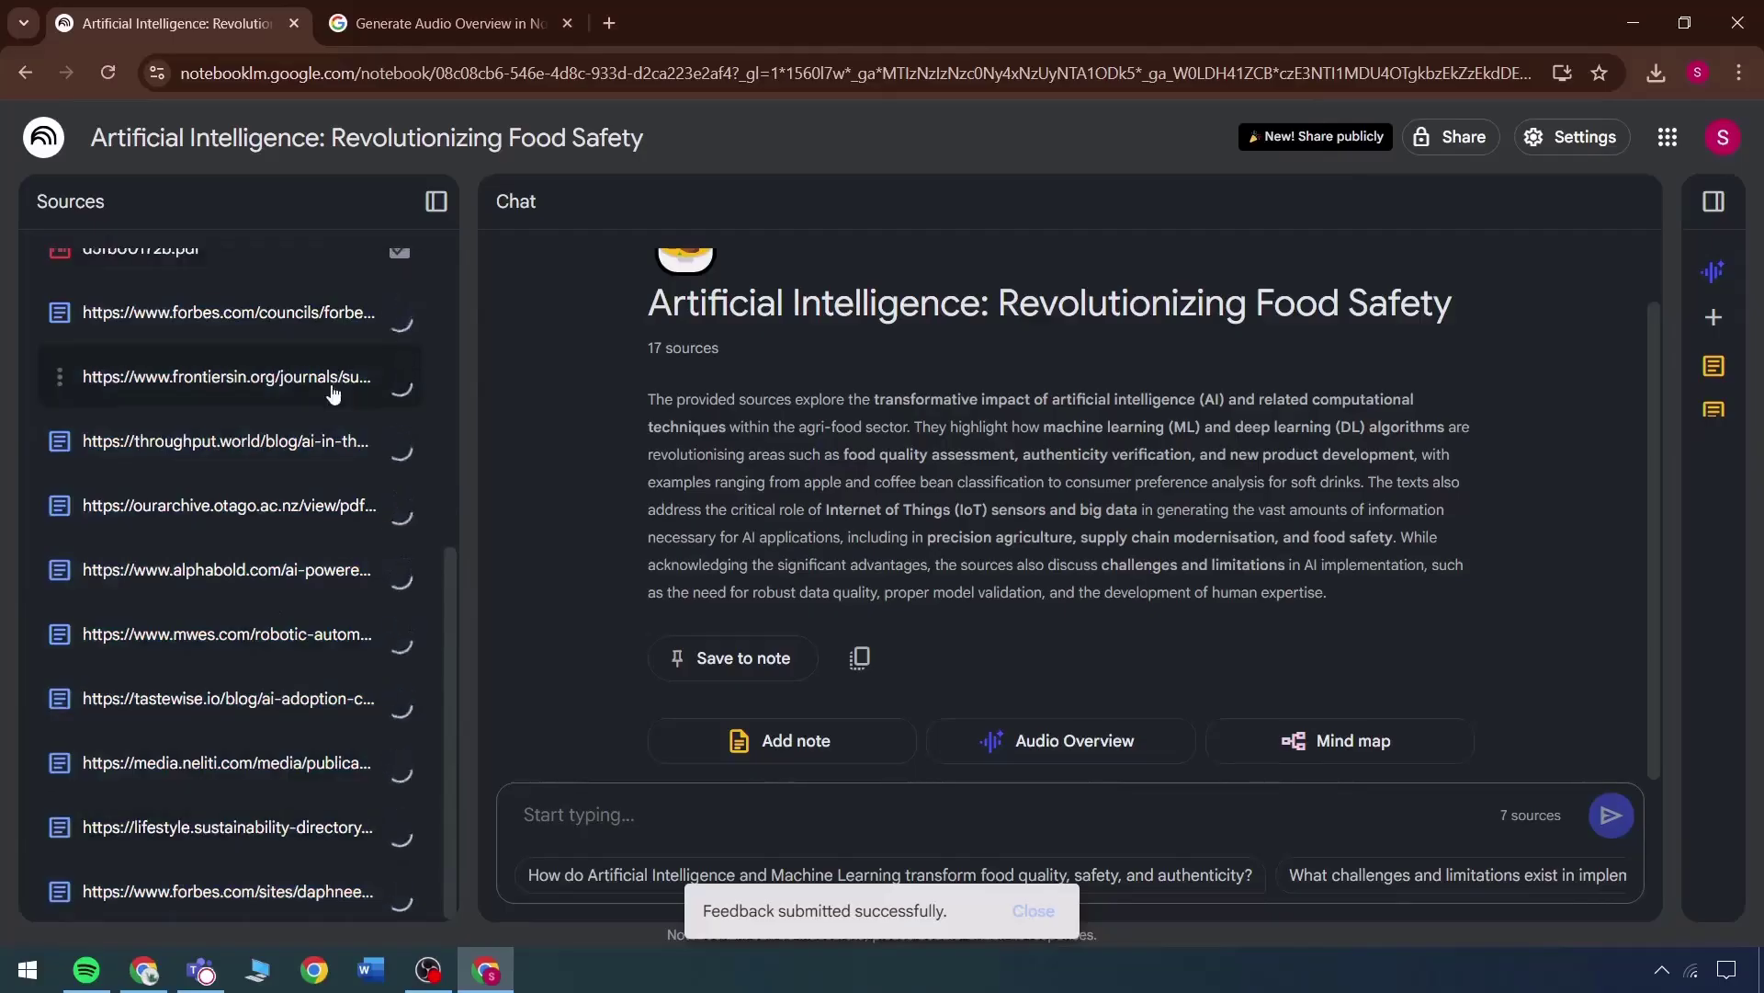
scroll(333, 393, "up", 10)
left_click(389, 273)
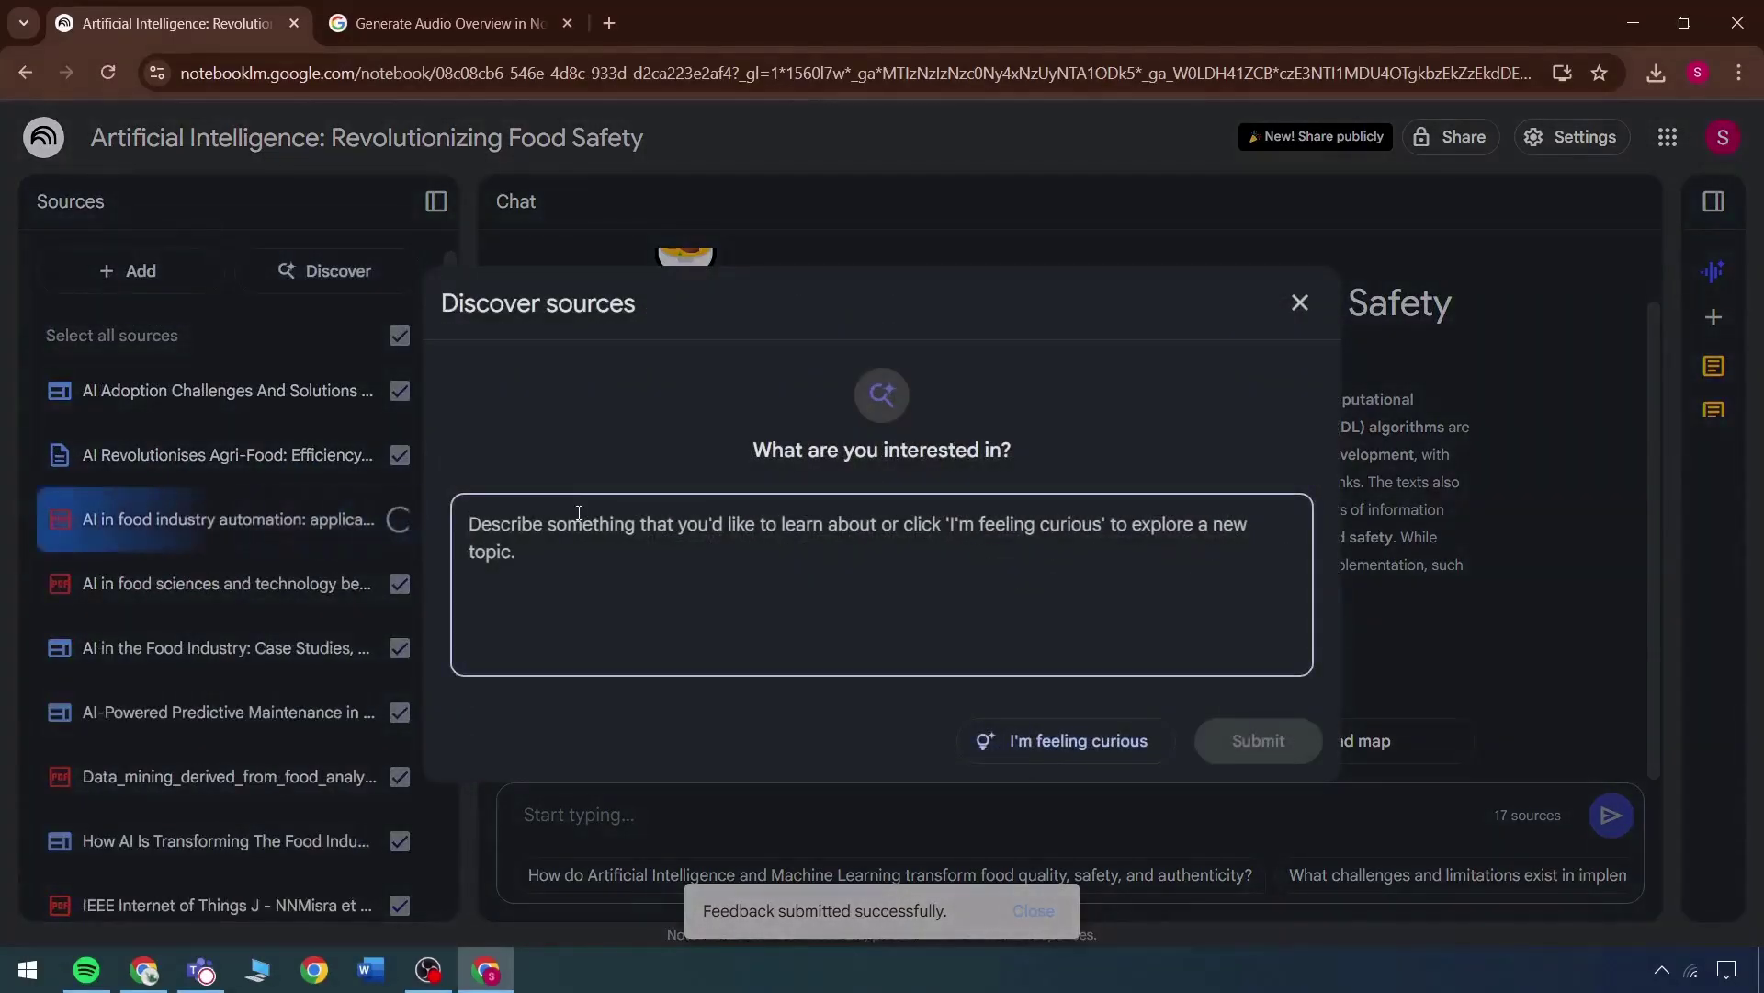
type("AI ")
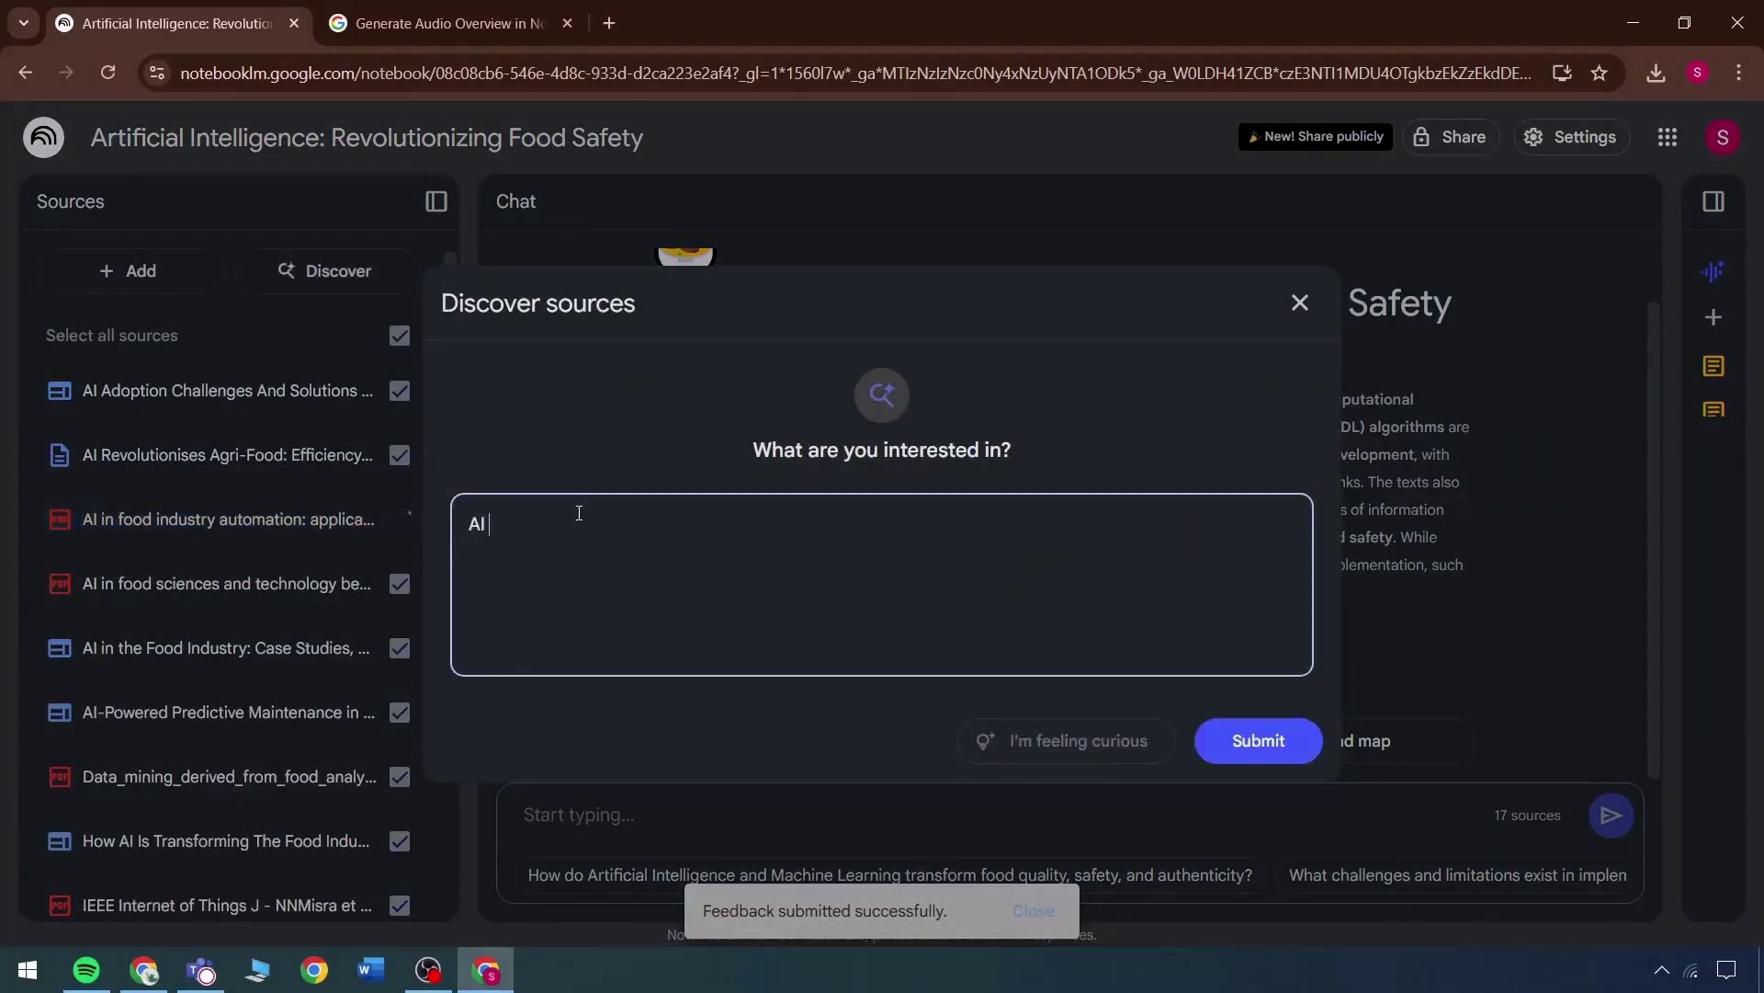
type("in food safety")
Step: Submit the 'AI in food safety' search and import all ten results, totalling 27 sources
left_click(1221, 746)
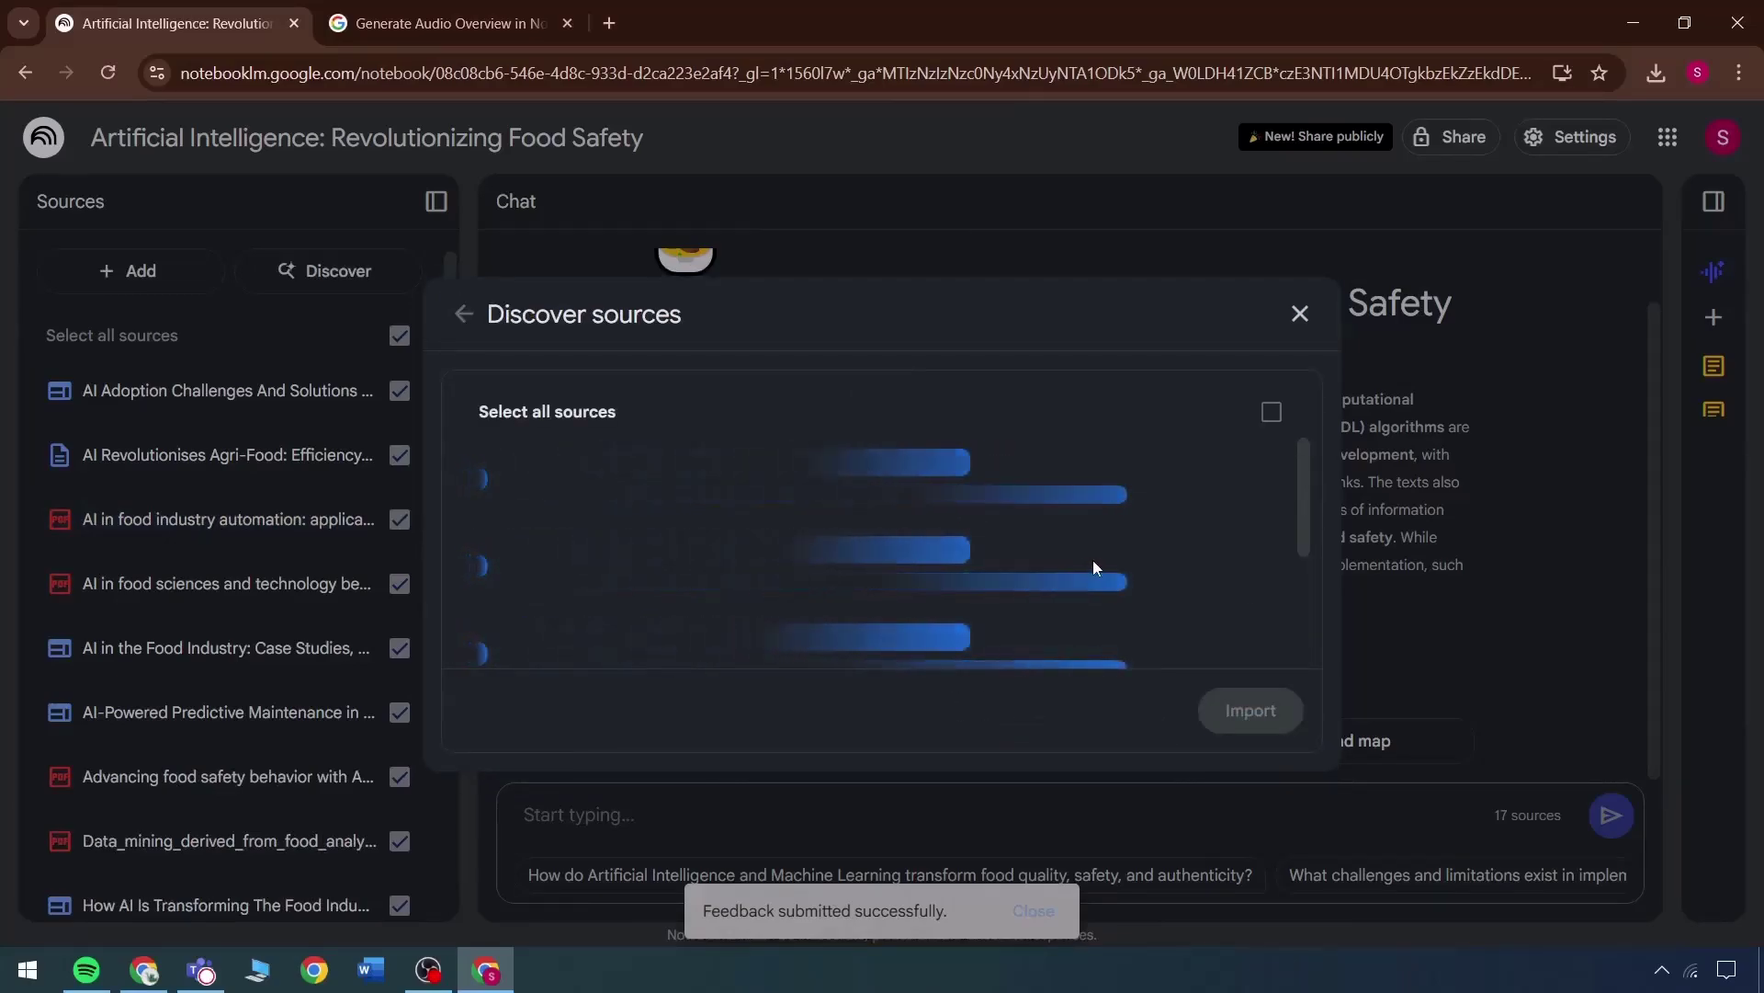
scroll(966, 564, "down", 5)
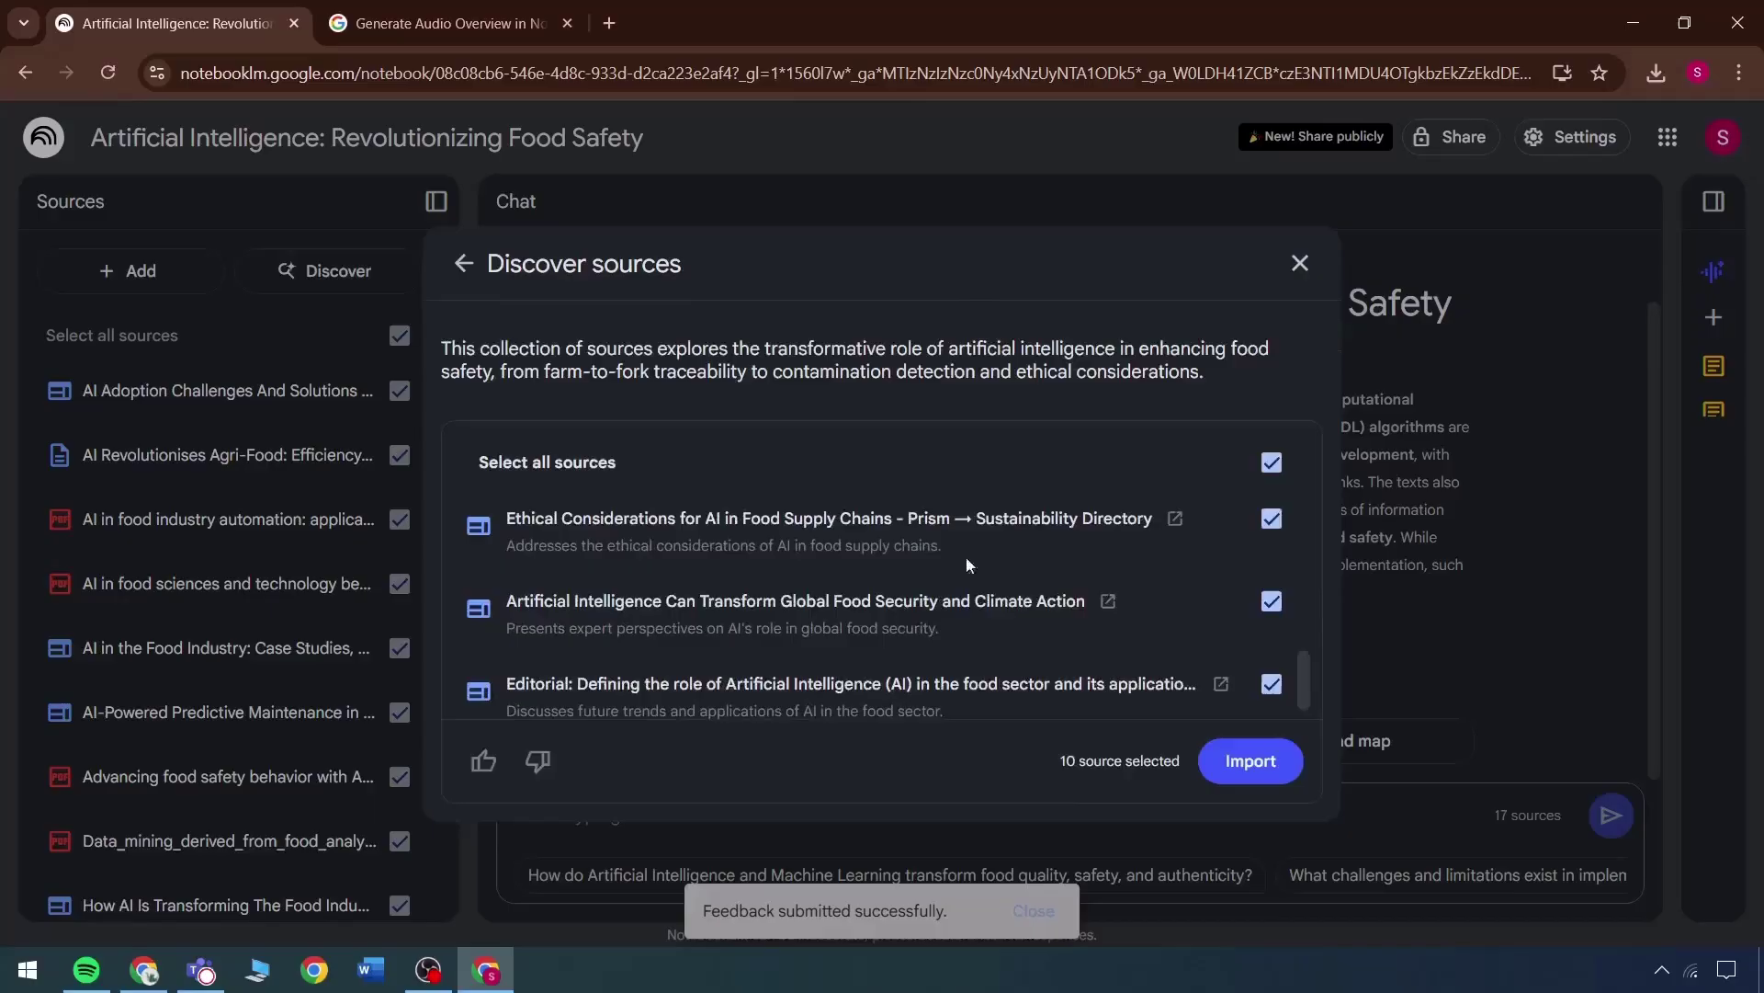
left_click(1251, 761)
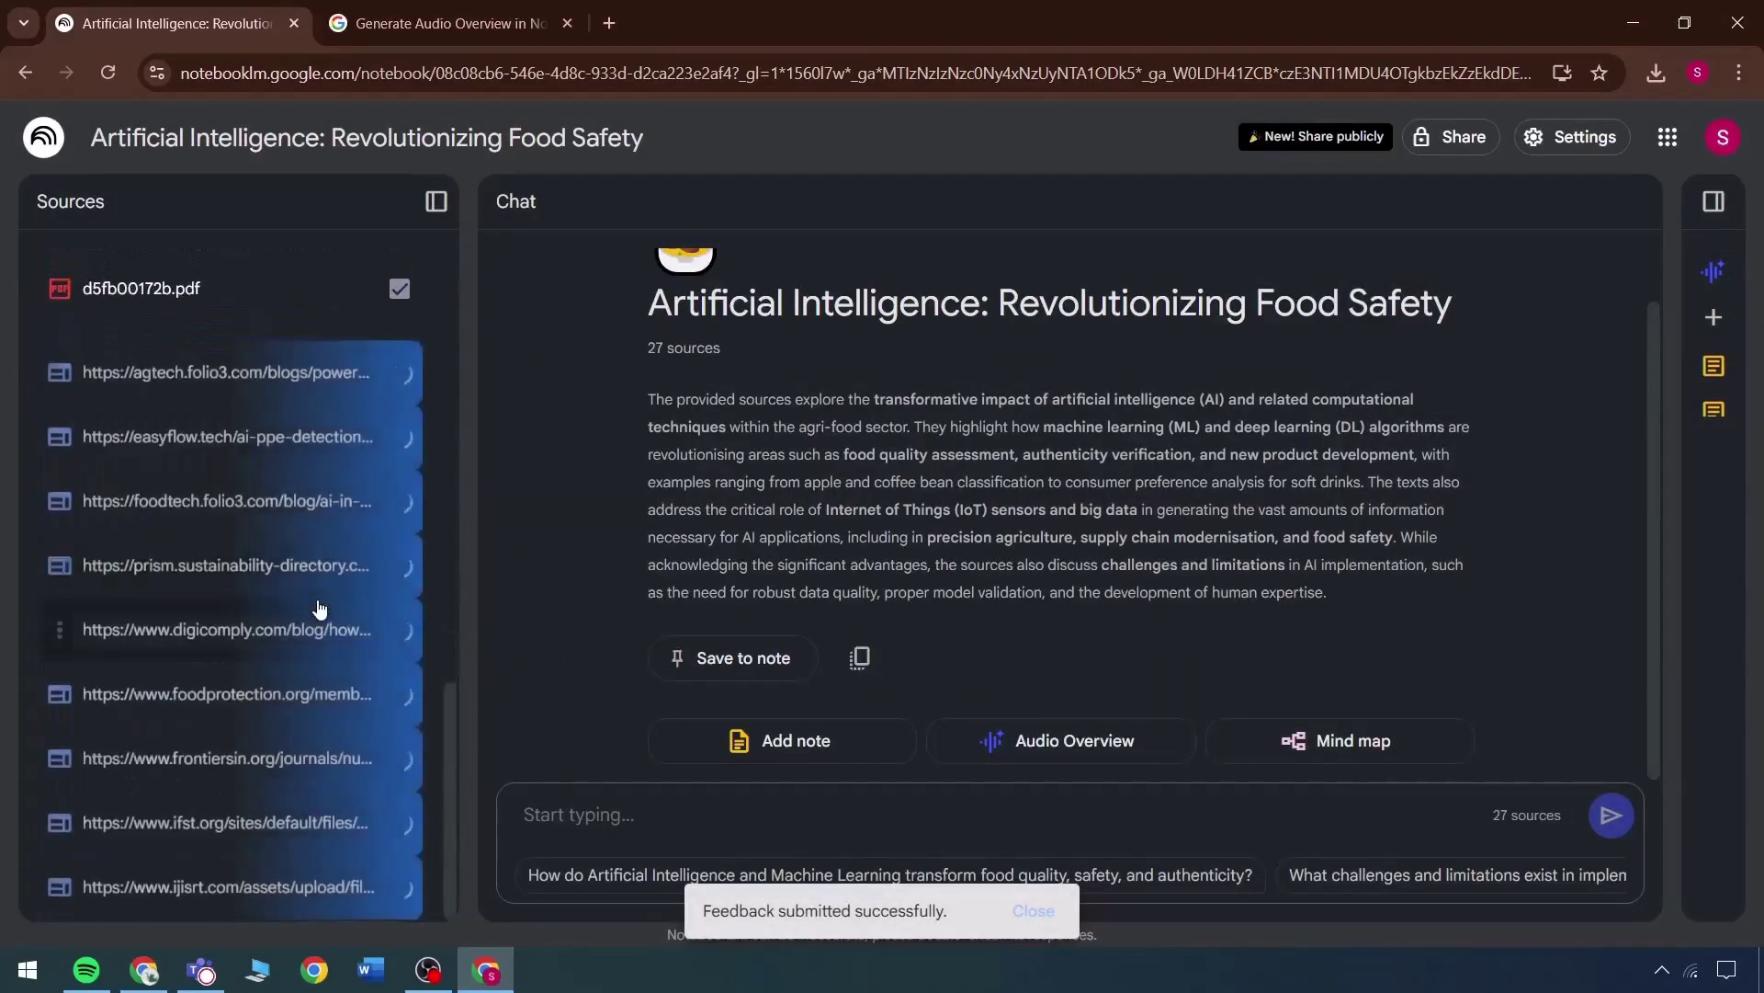
scroll(331, 625, "up", 10)
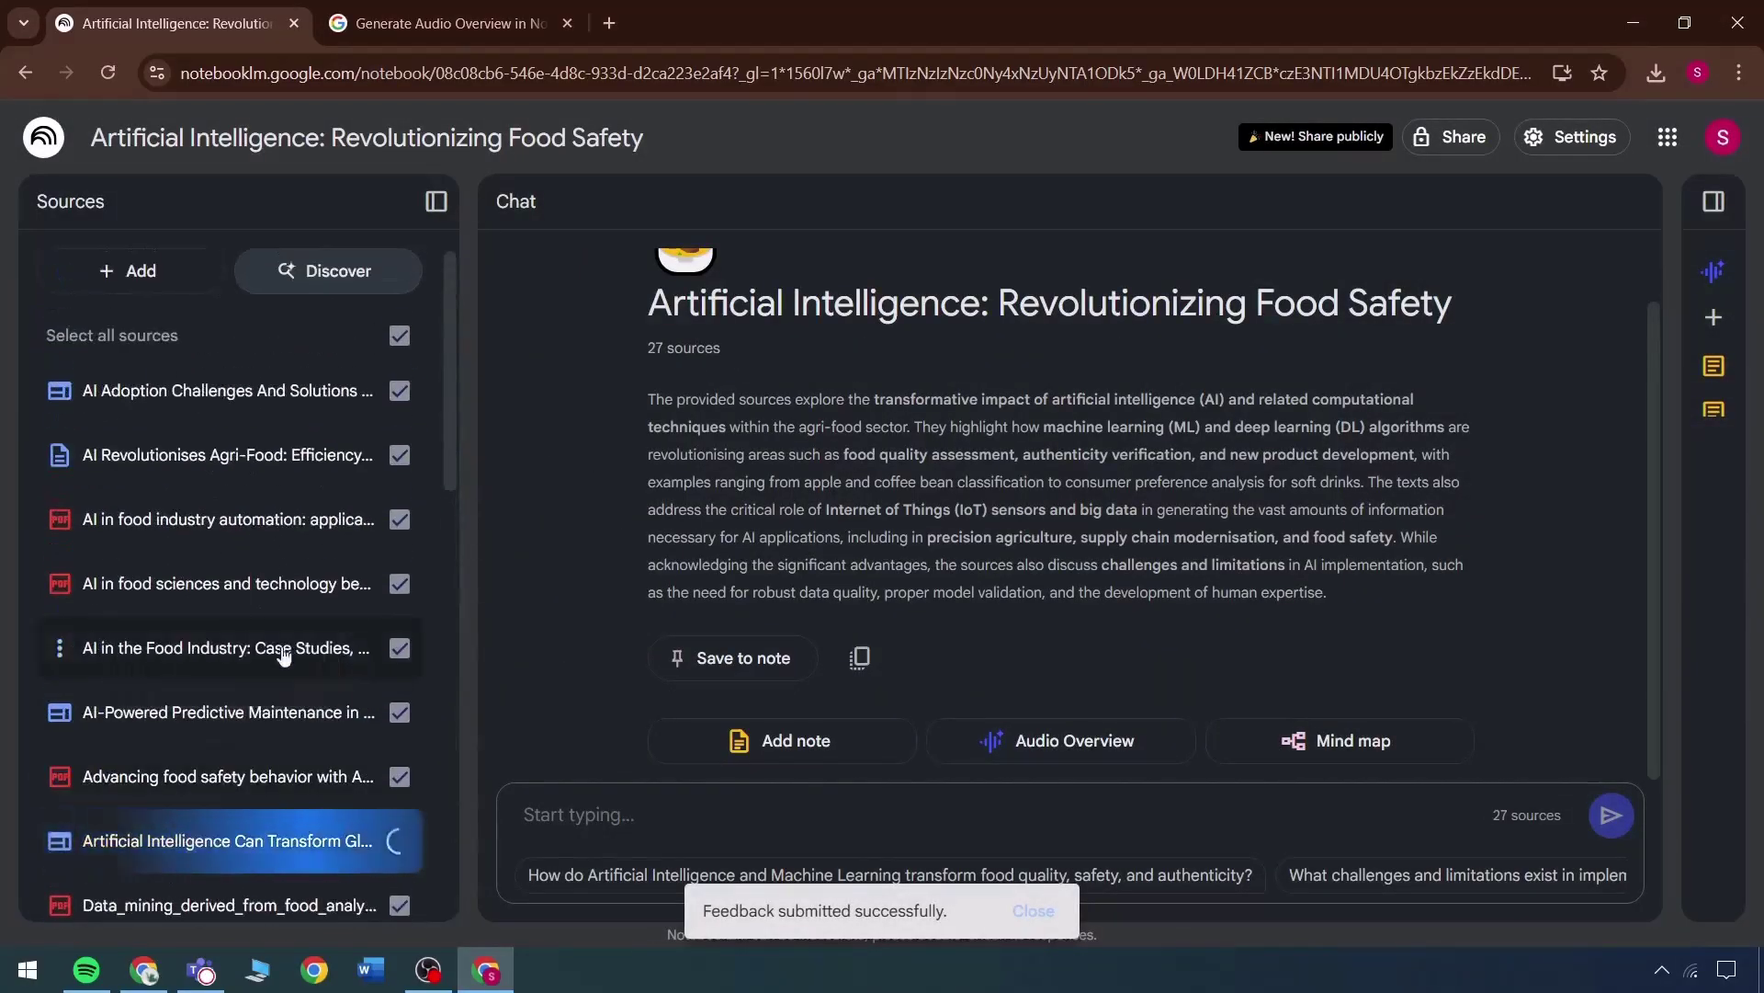
left_click_drag(449, 343, 454, 817)
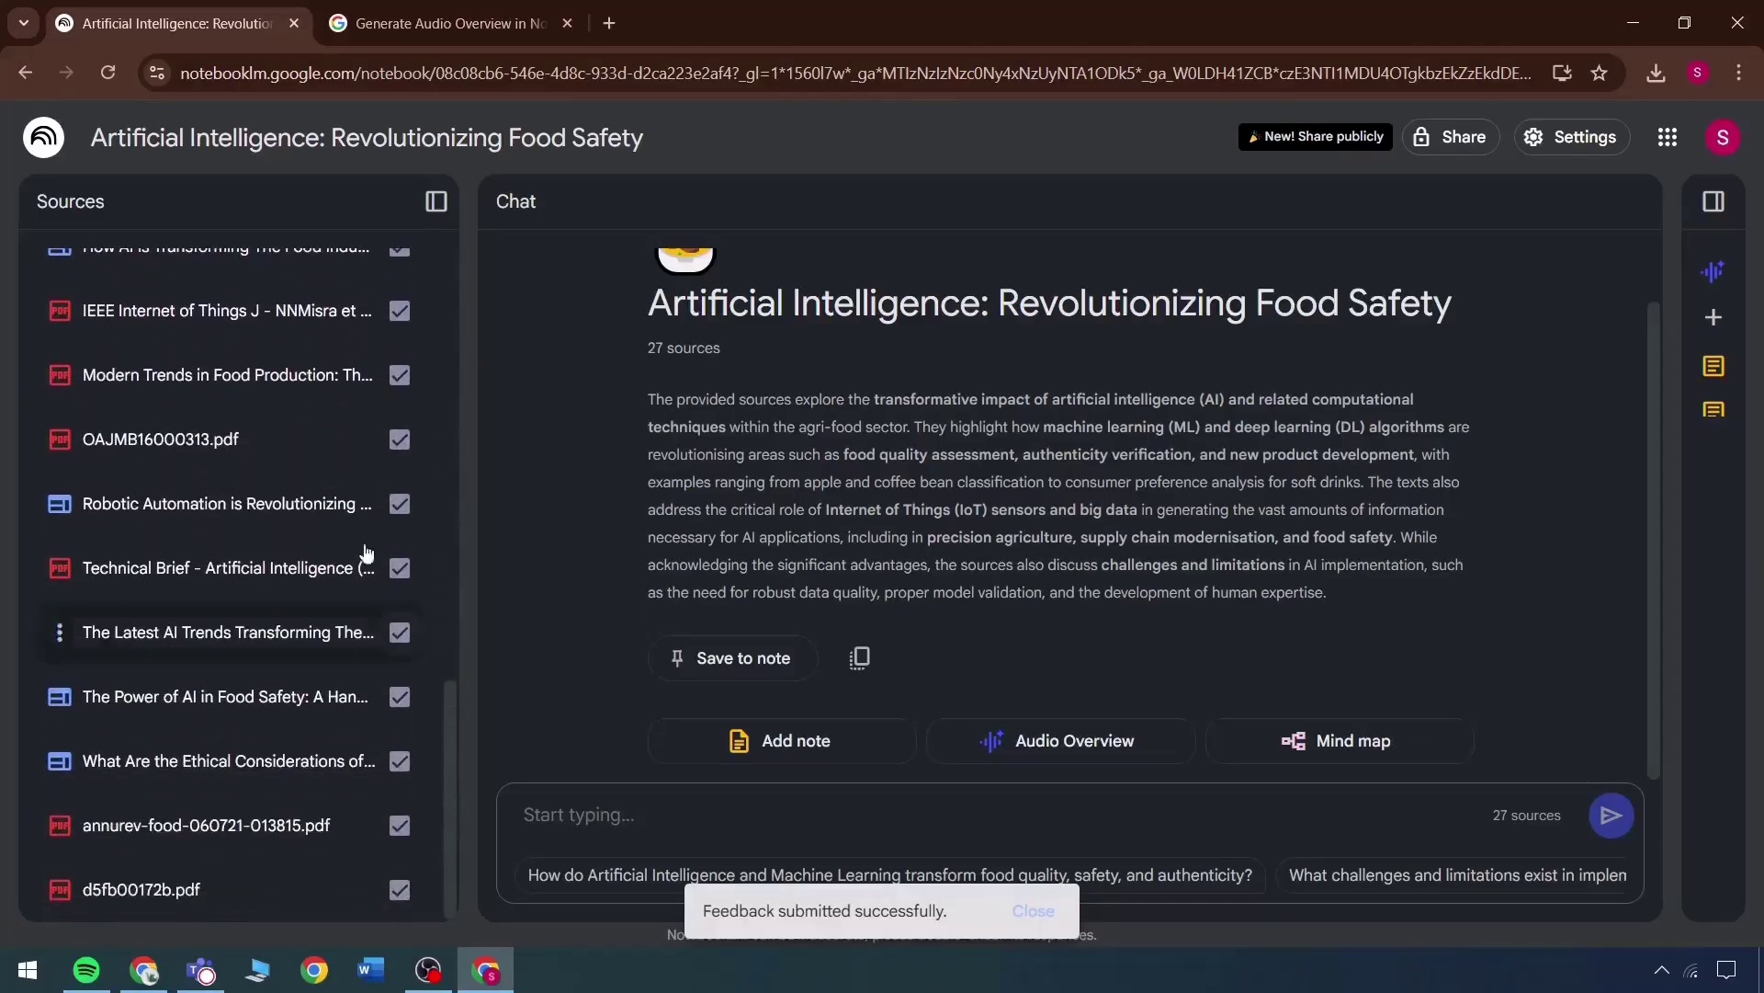
Step: Open the OAJMB16000313.pdf source guide, read through it, and close it
left_click(161, 440)
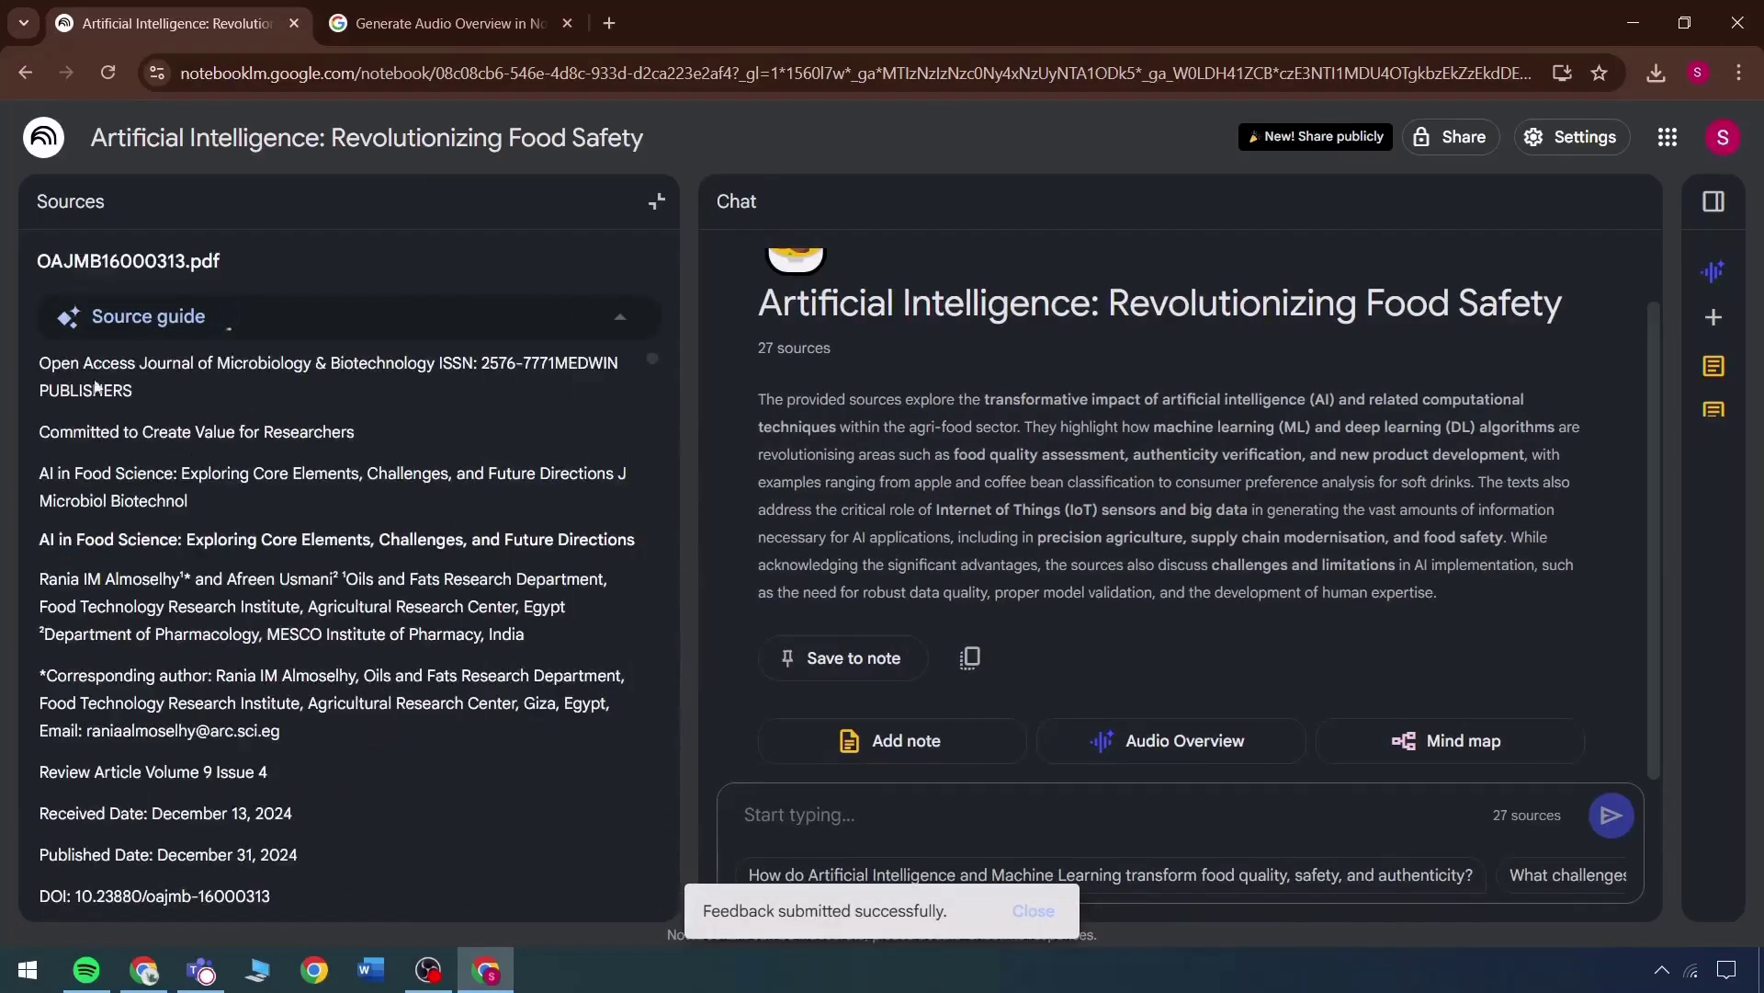
scroll(184, 478, "down", 2)
scroll(226, 556, "up", 2)
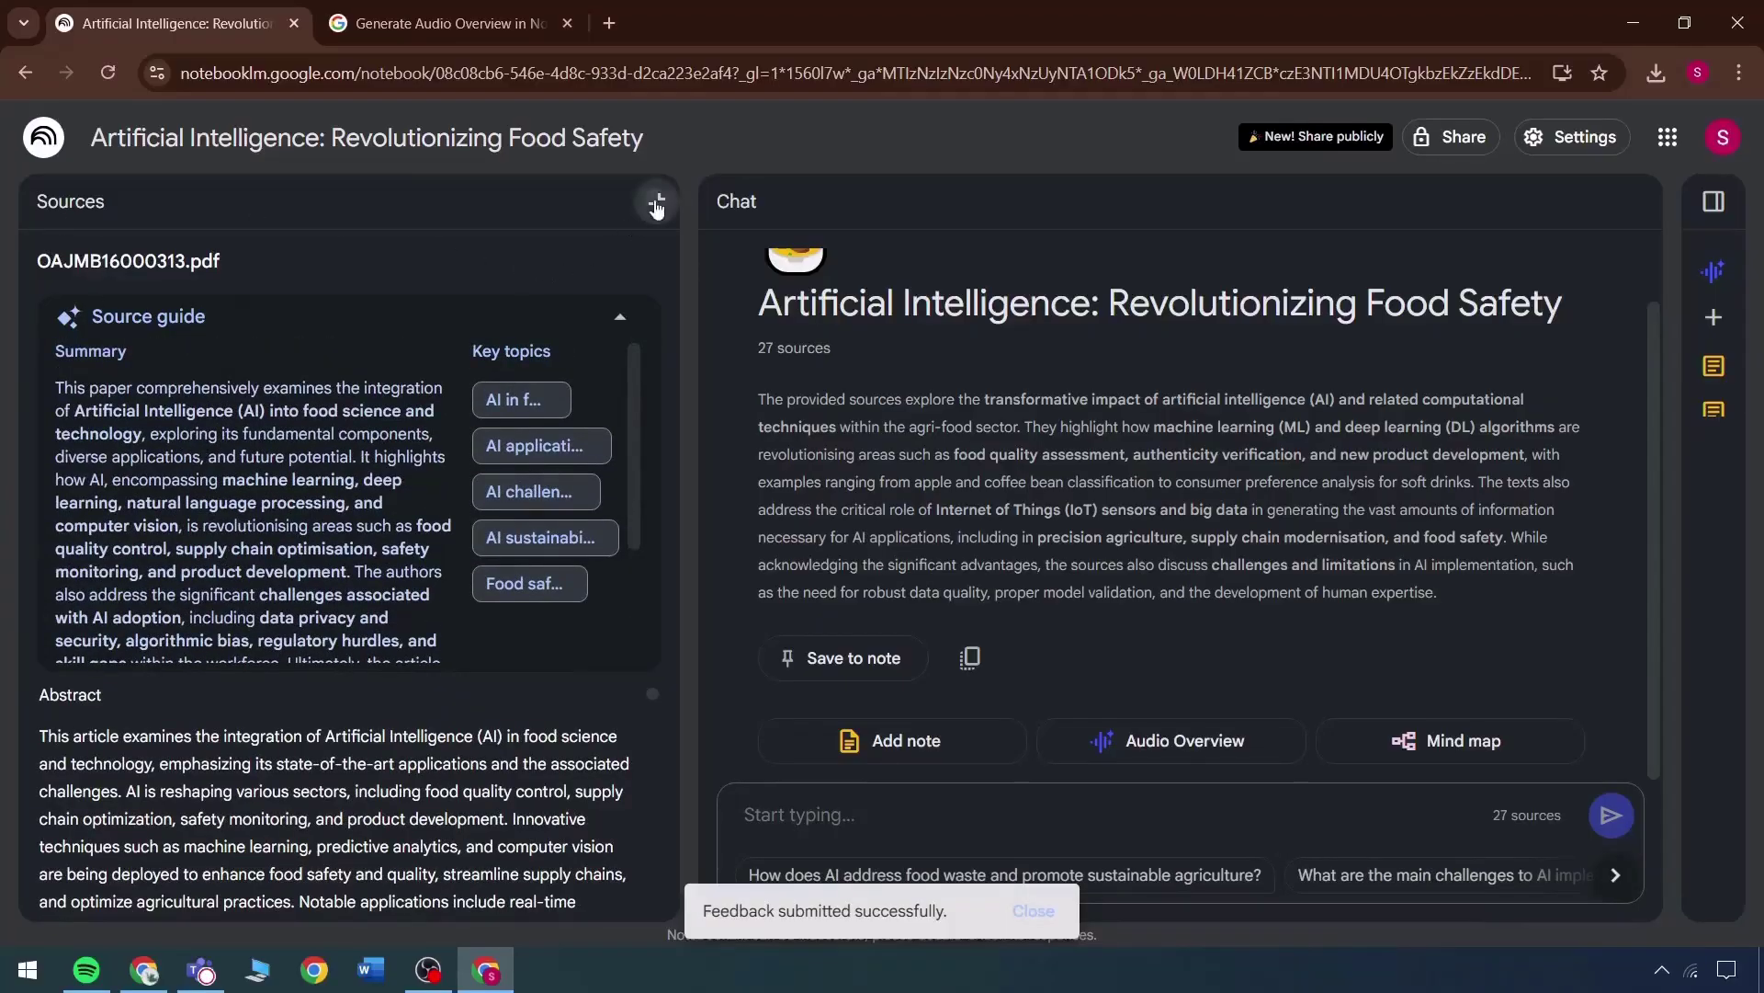
left_click(656, 204)
Step: Deselect OAJMB16000313.pdf and delete it from the notebook, leaving 26 sources
scroll(221, 671, "down", 8)
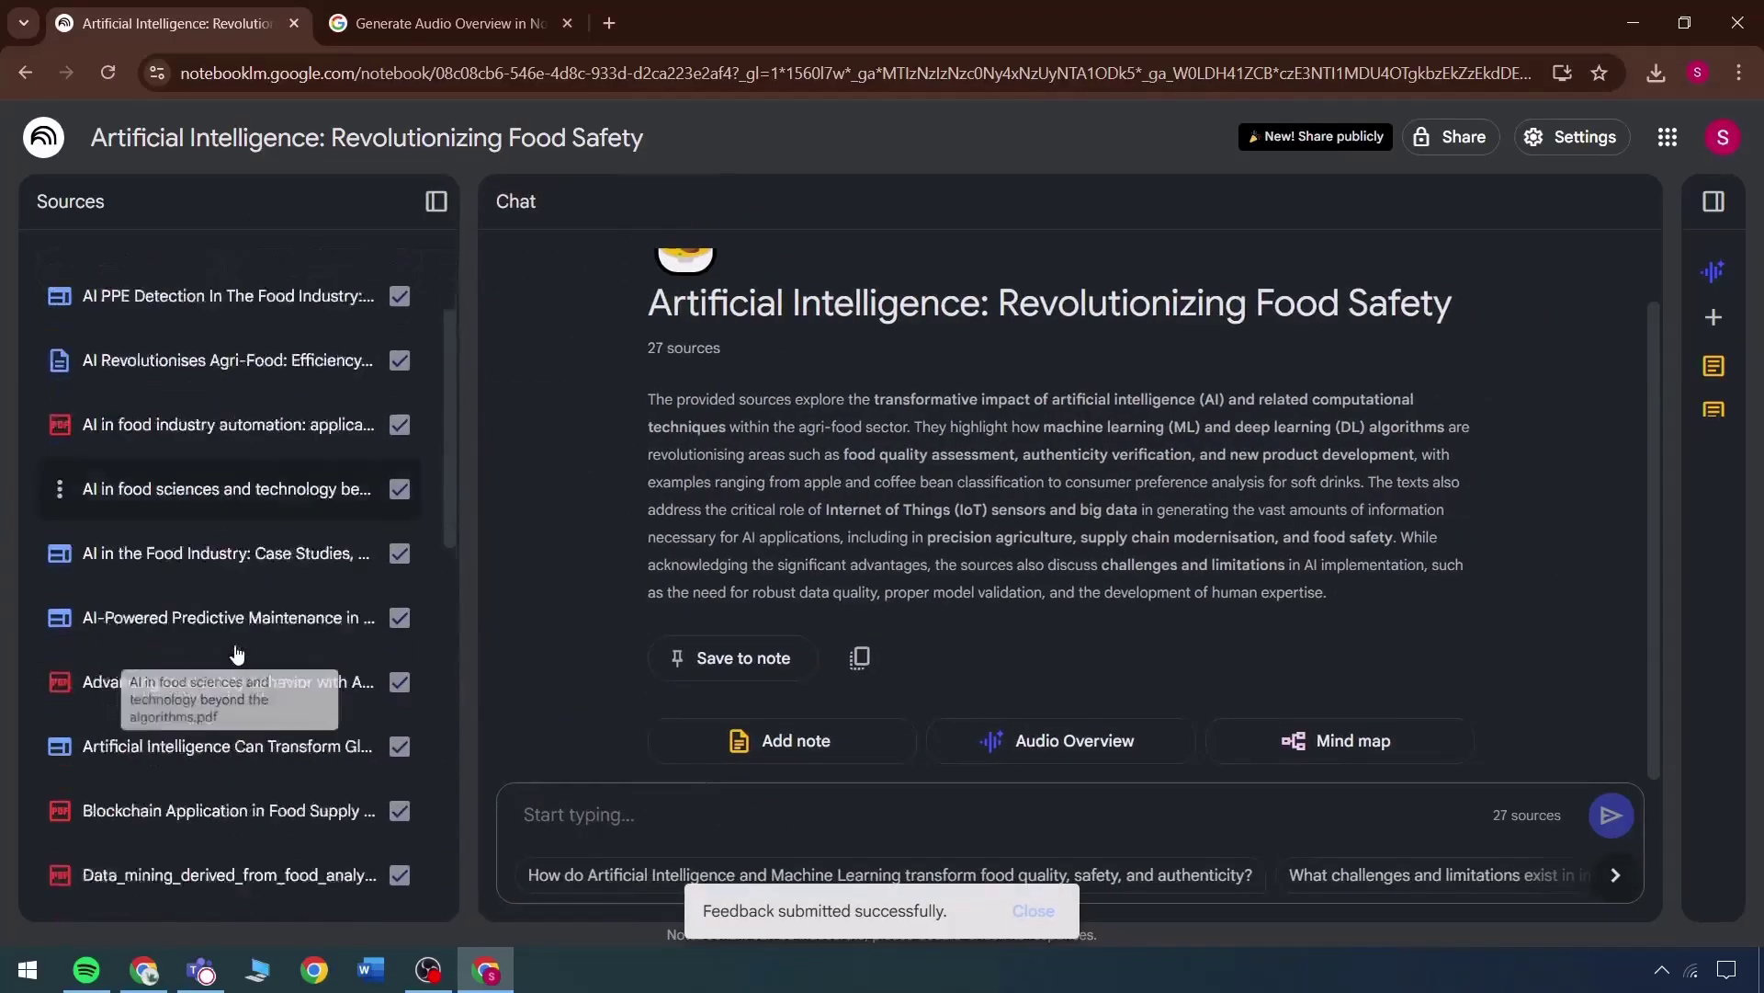
scroll(200, 662, "down", 1)
left_click(400, 694)
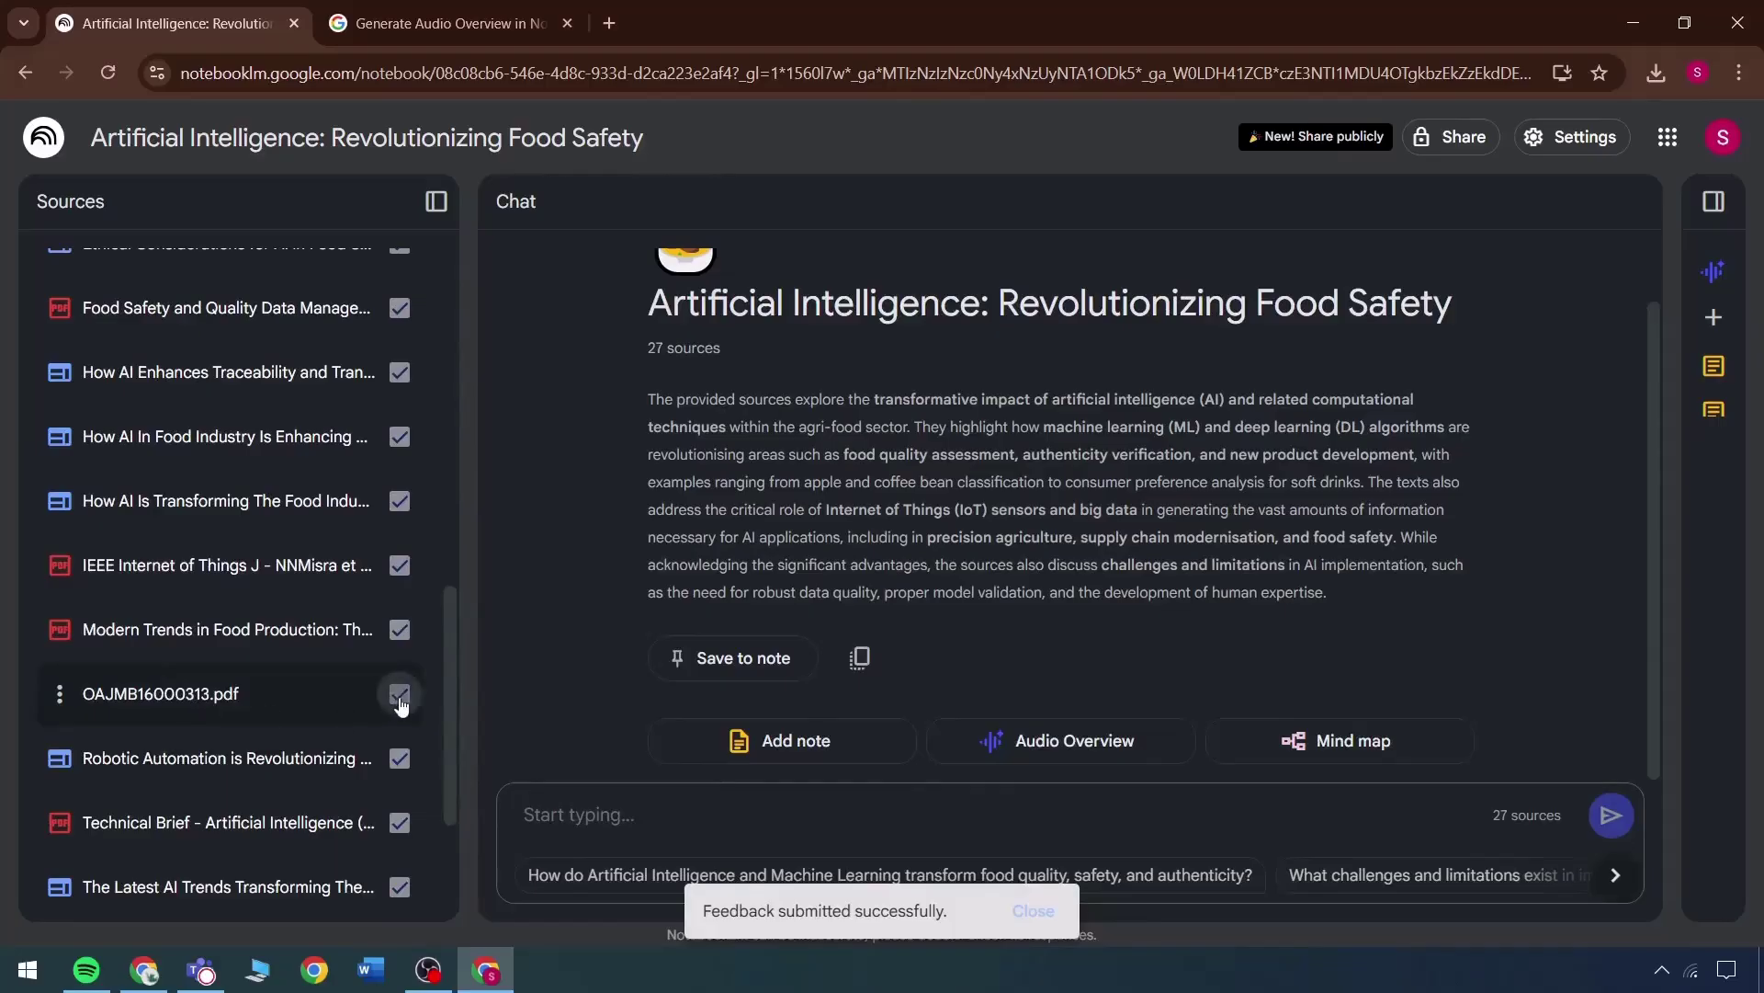
left_click(61, 696)
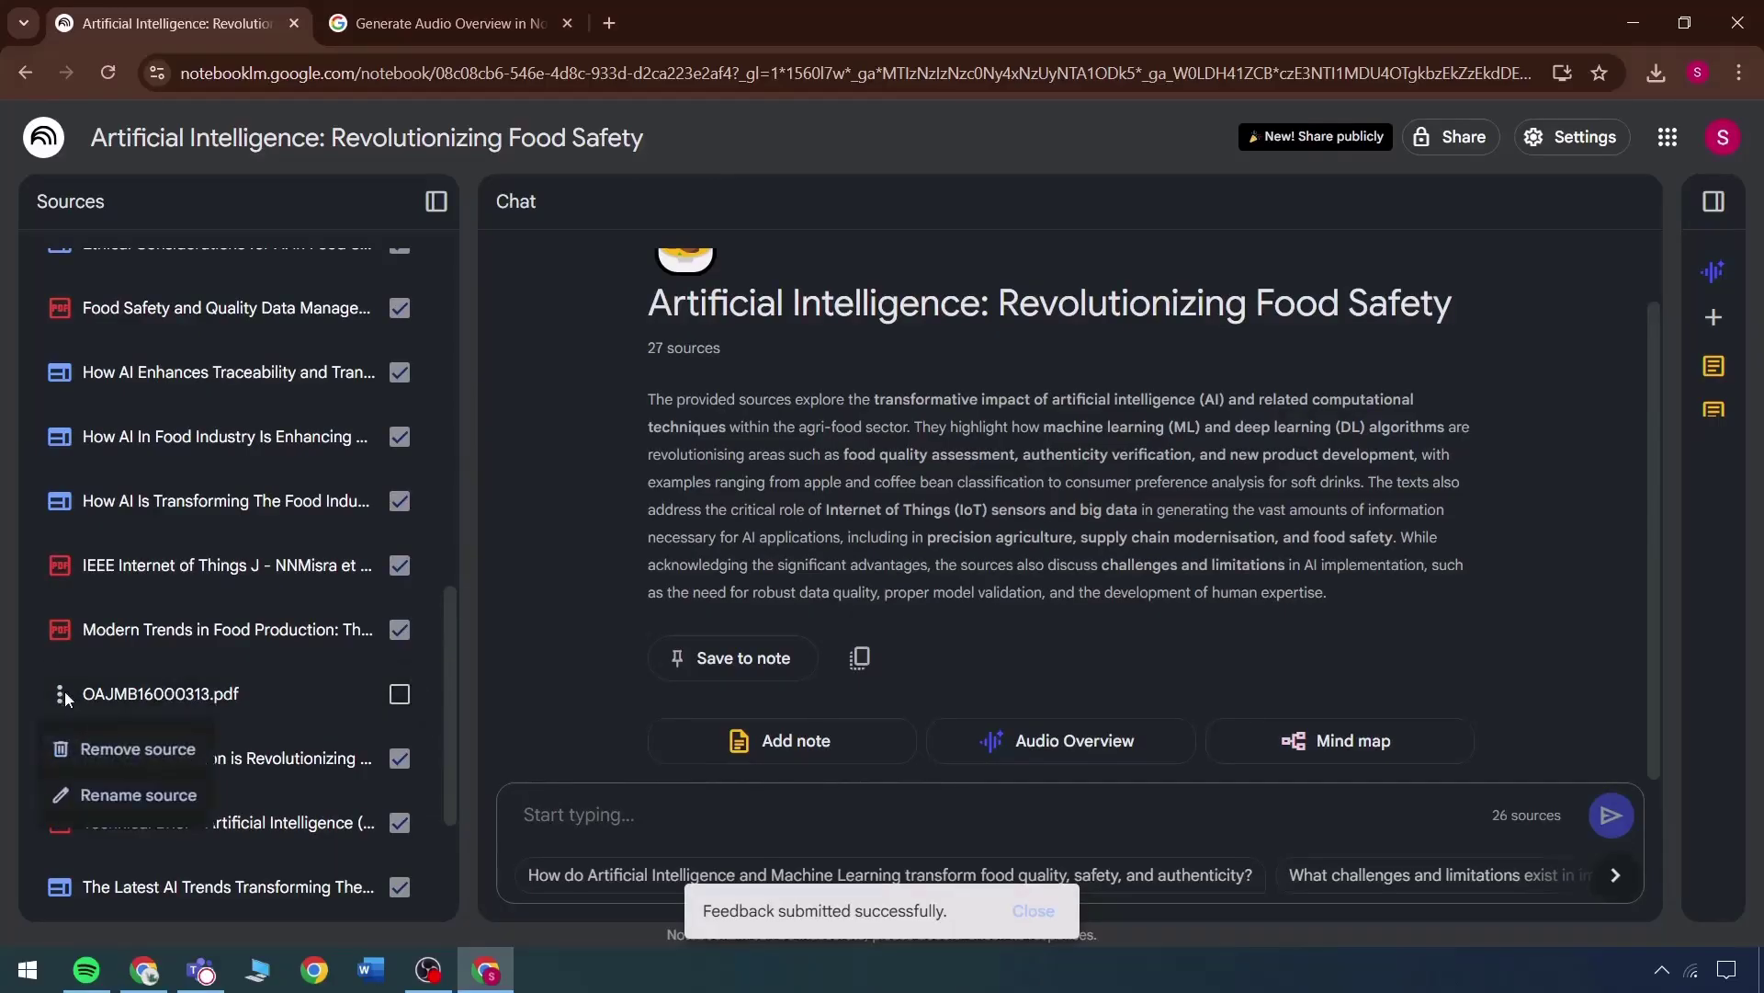
left_click(101, 752)
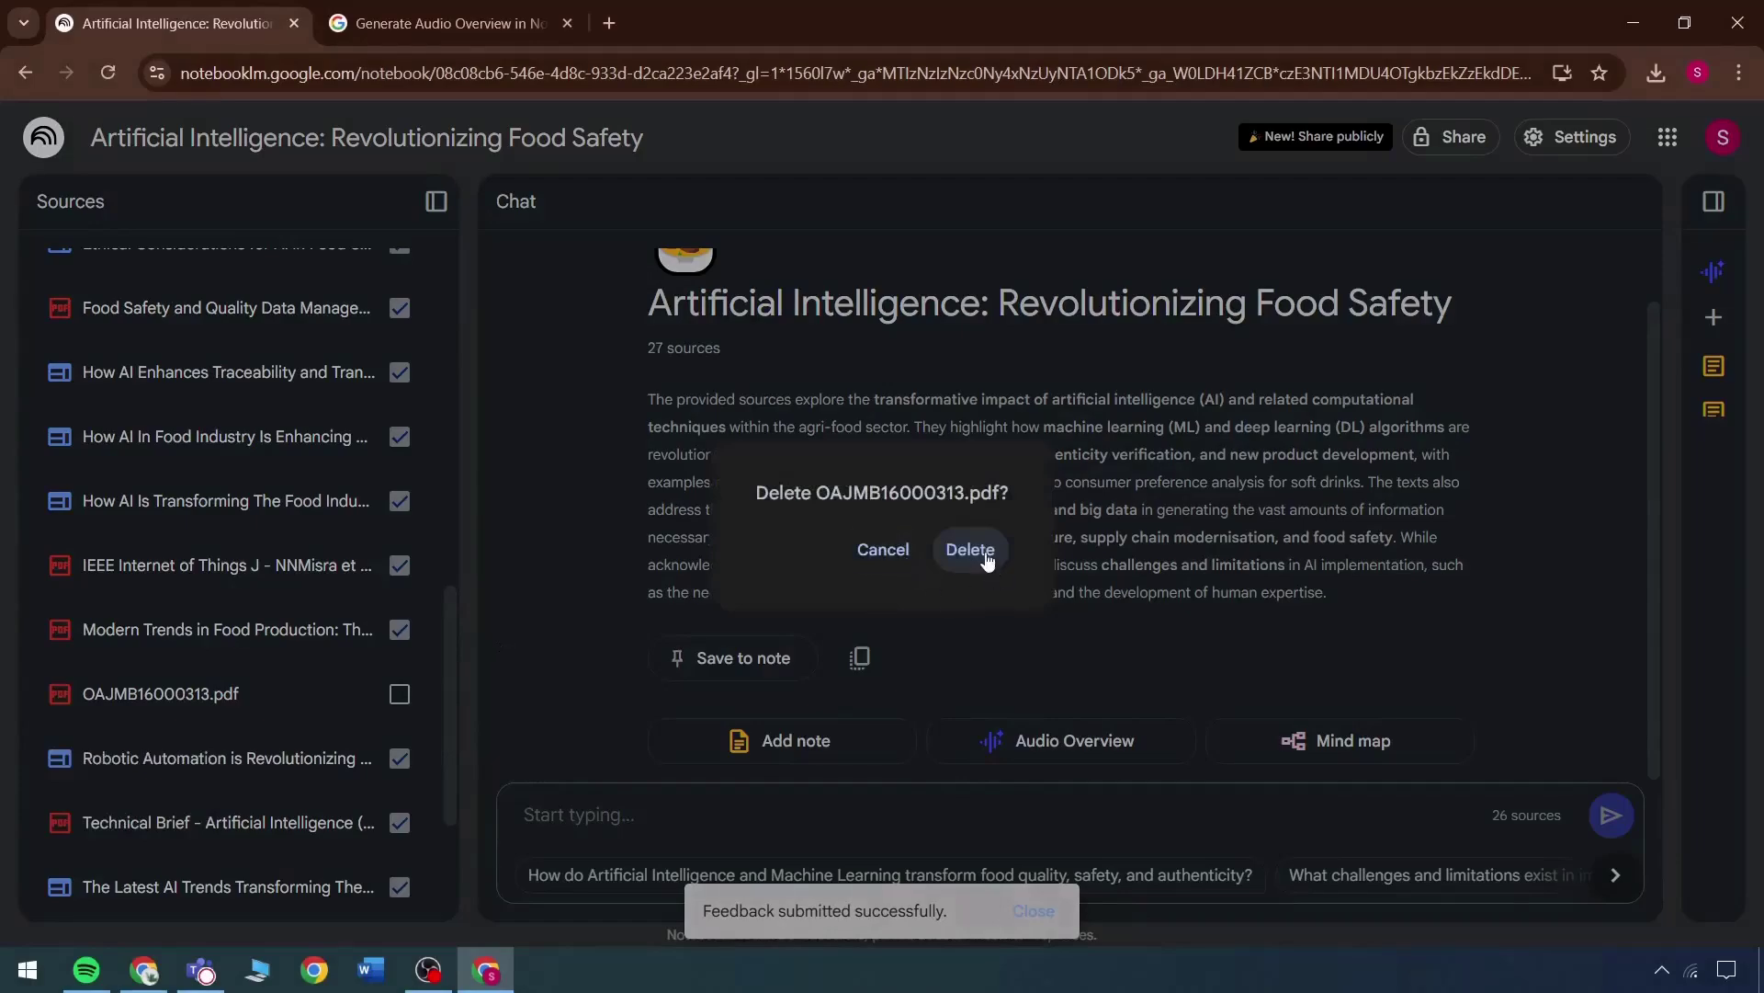
left_click(971, 549)
scroll(147, 643, "up", 10)
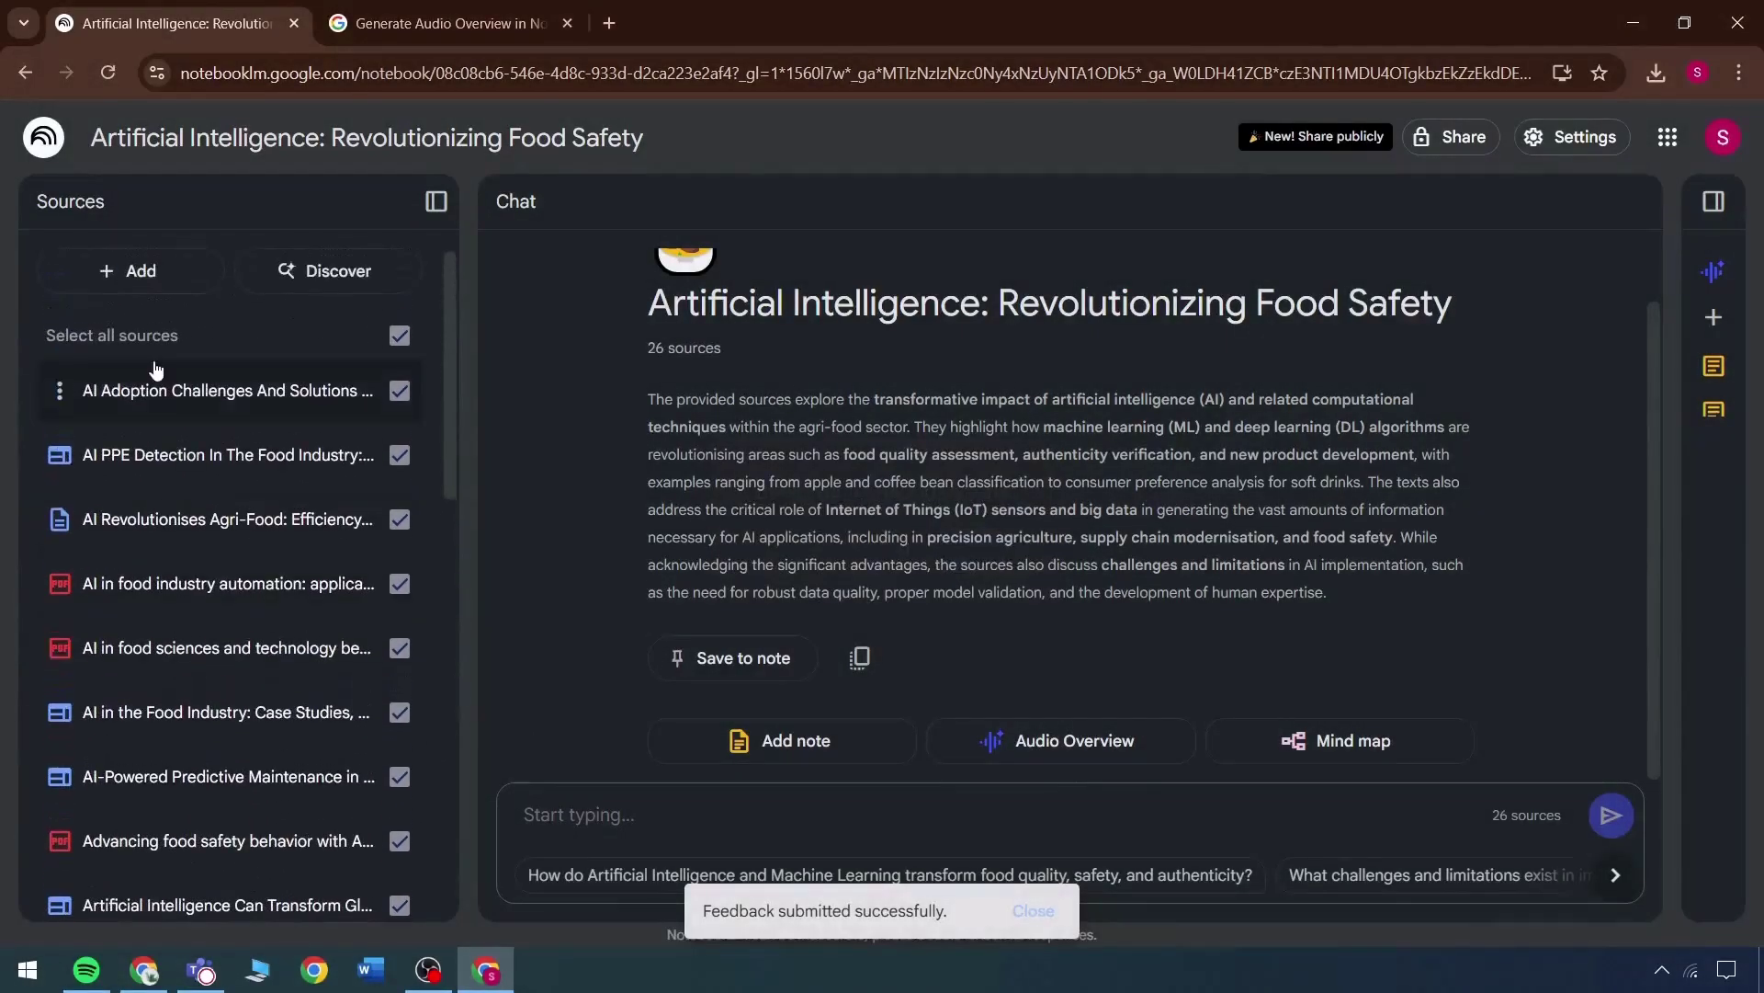
scroll(316, 632, "down", 10)
Step: Hide the sources list, show Studio, and open the 'AI's Journey in Agri-Food: A Timeline' note
left_click(435, 201)
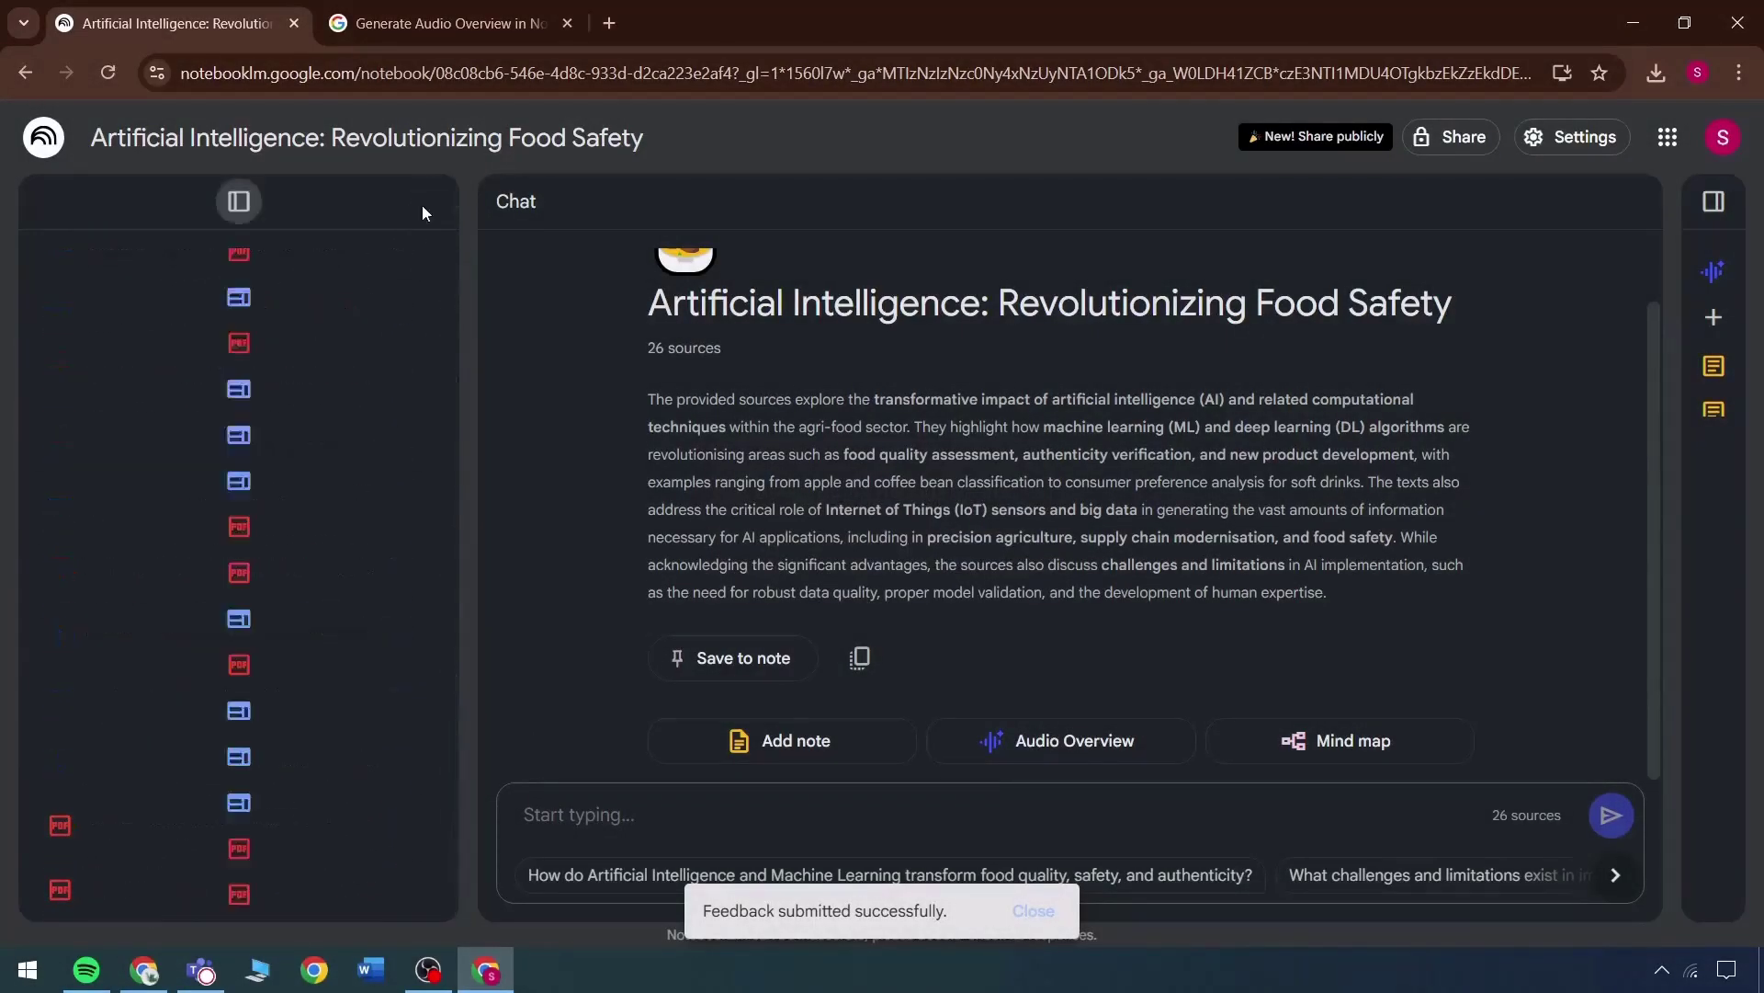
left_click(1714, 220)
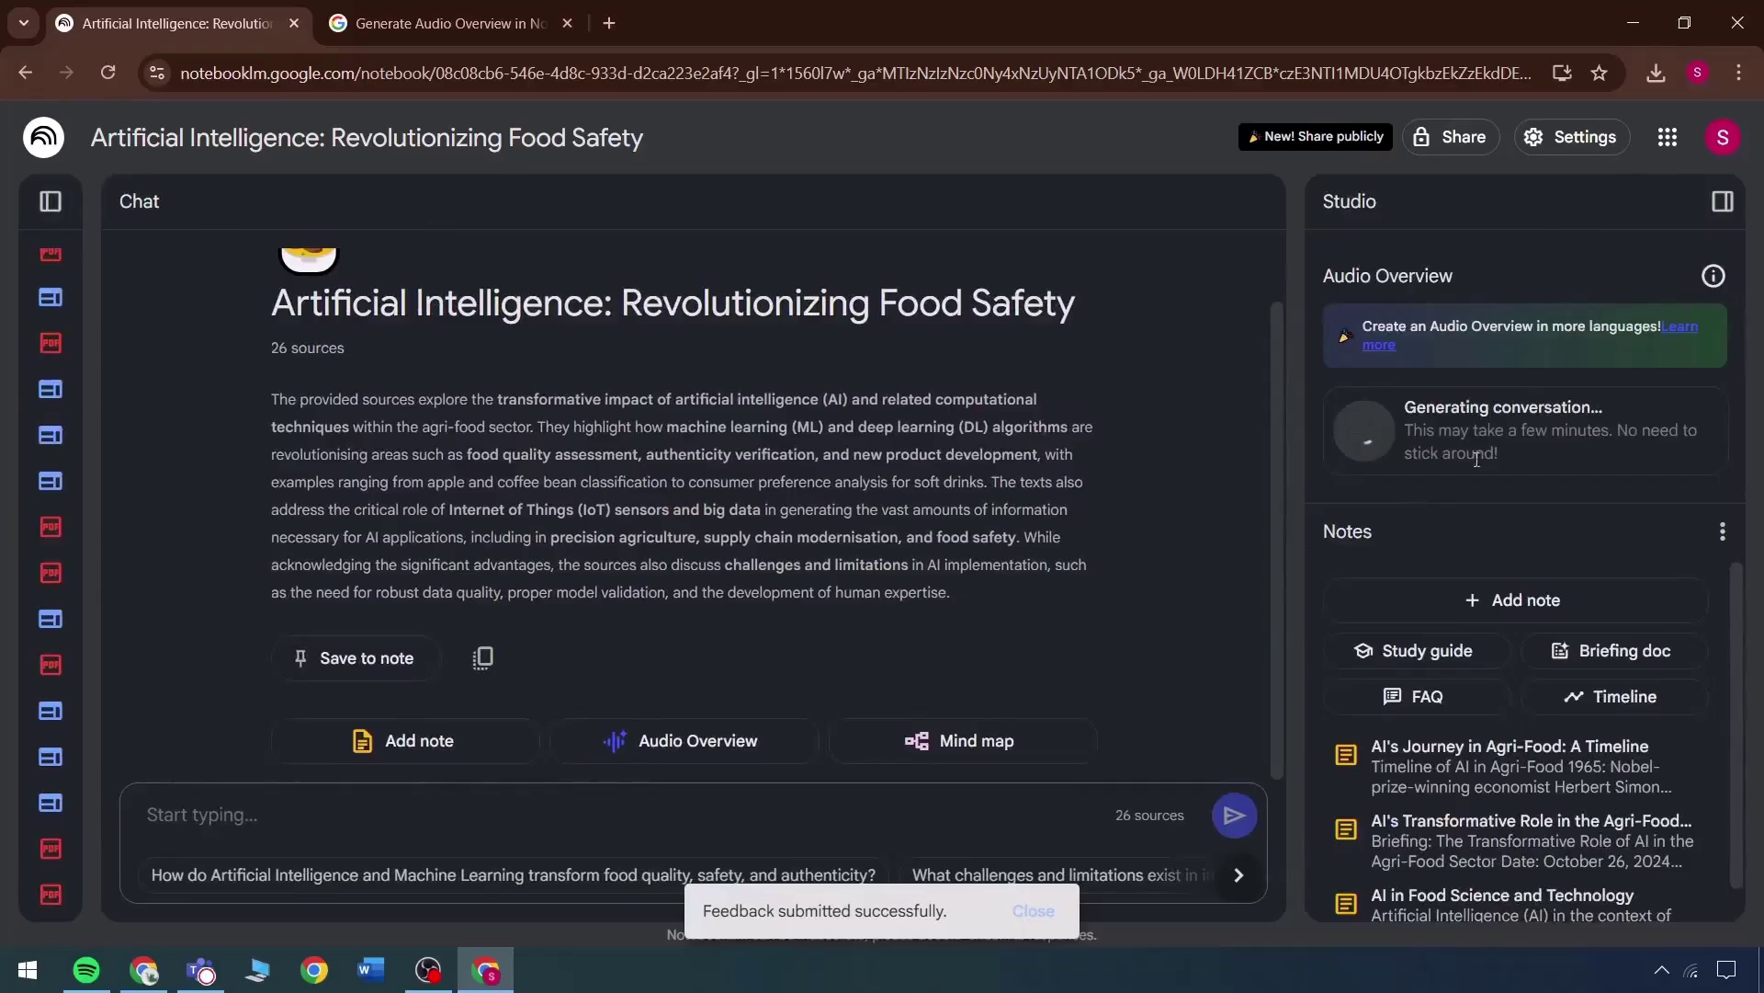
left_click_drag(1477, 458, 1406, 406)
scroll(1470, 735, "down", 1)
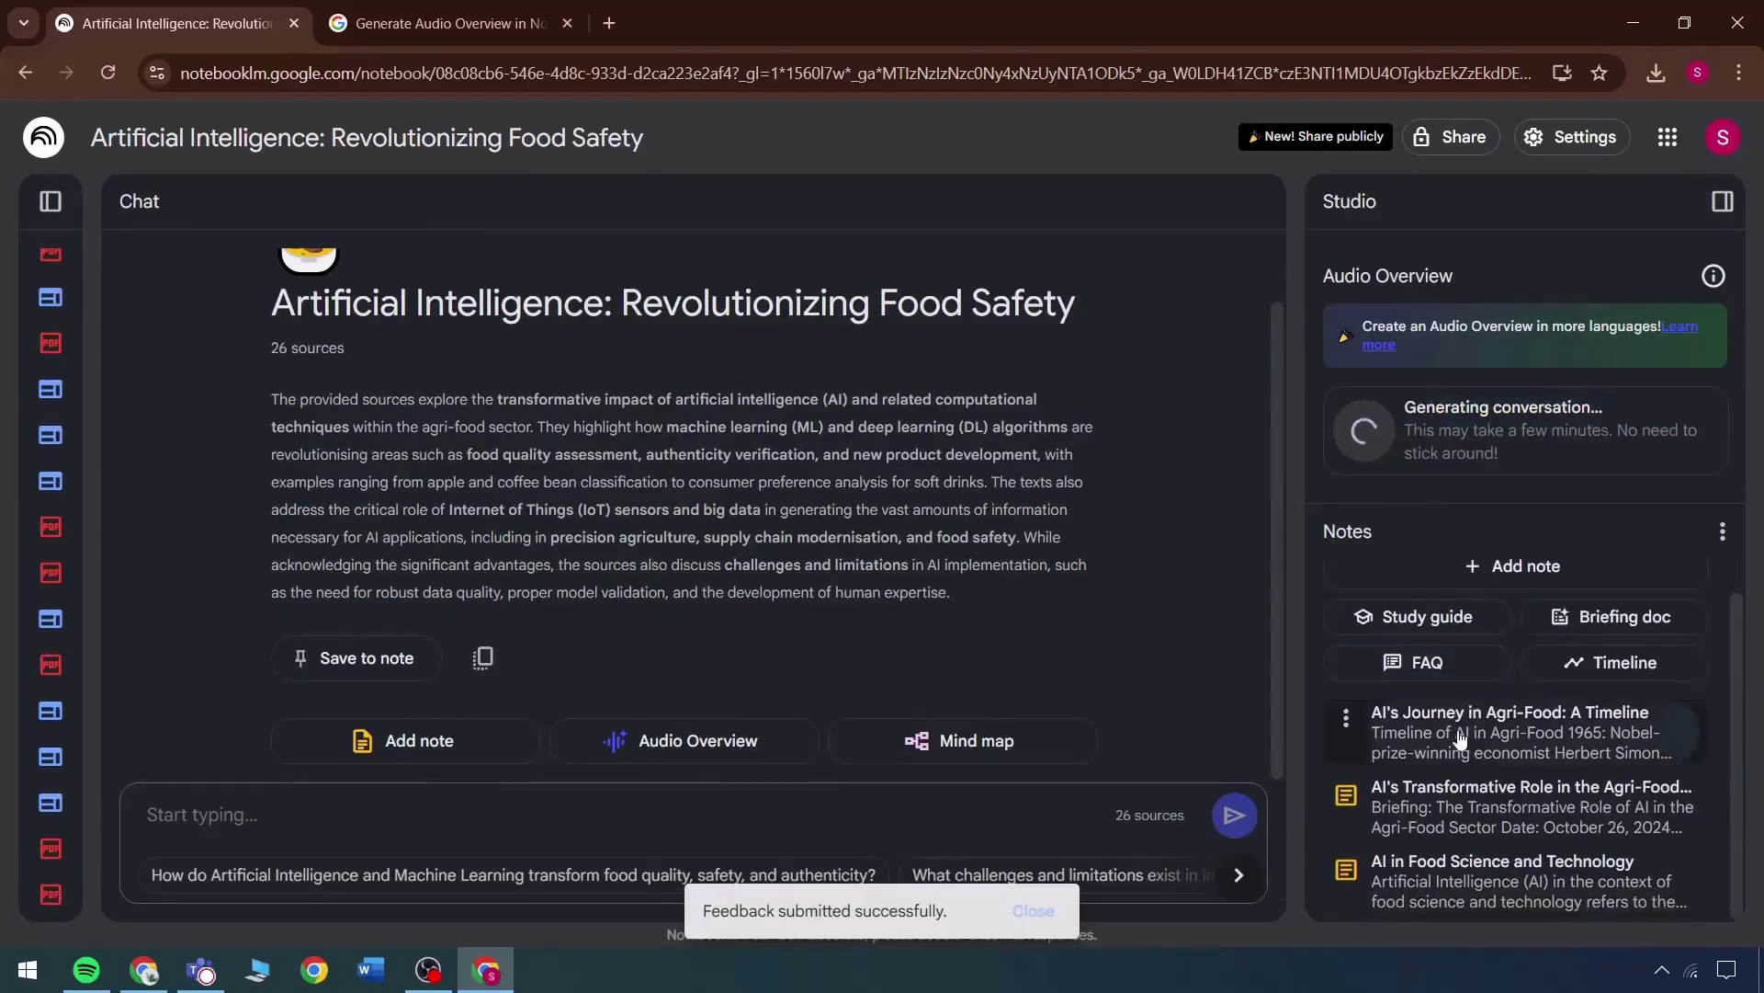
left_click(1461, 739)
Step: Highlight the Timeline of AI in Agri-Food heading in the note, then clear the highlights
scroll(1237, 484, "down", 1)
scroll(1237, 484, "up", 1)
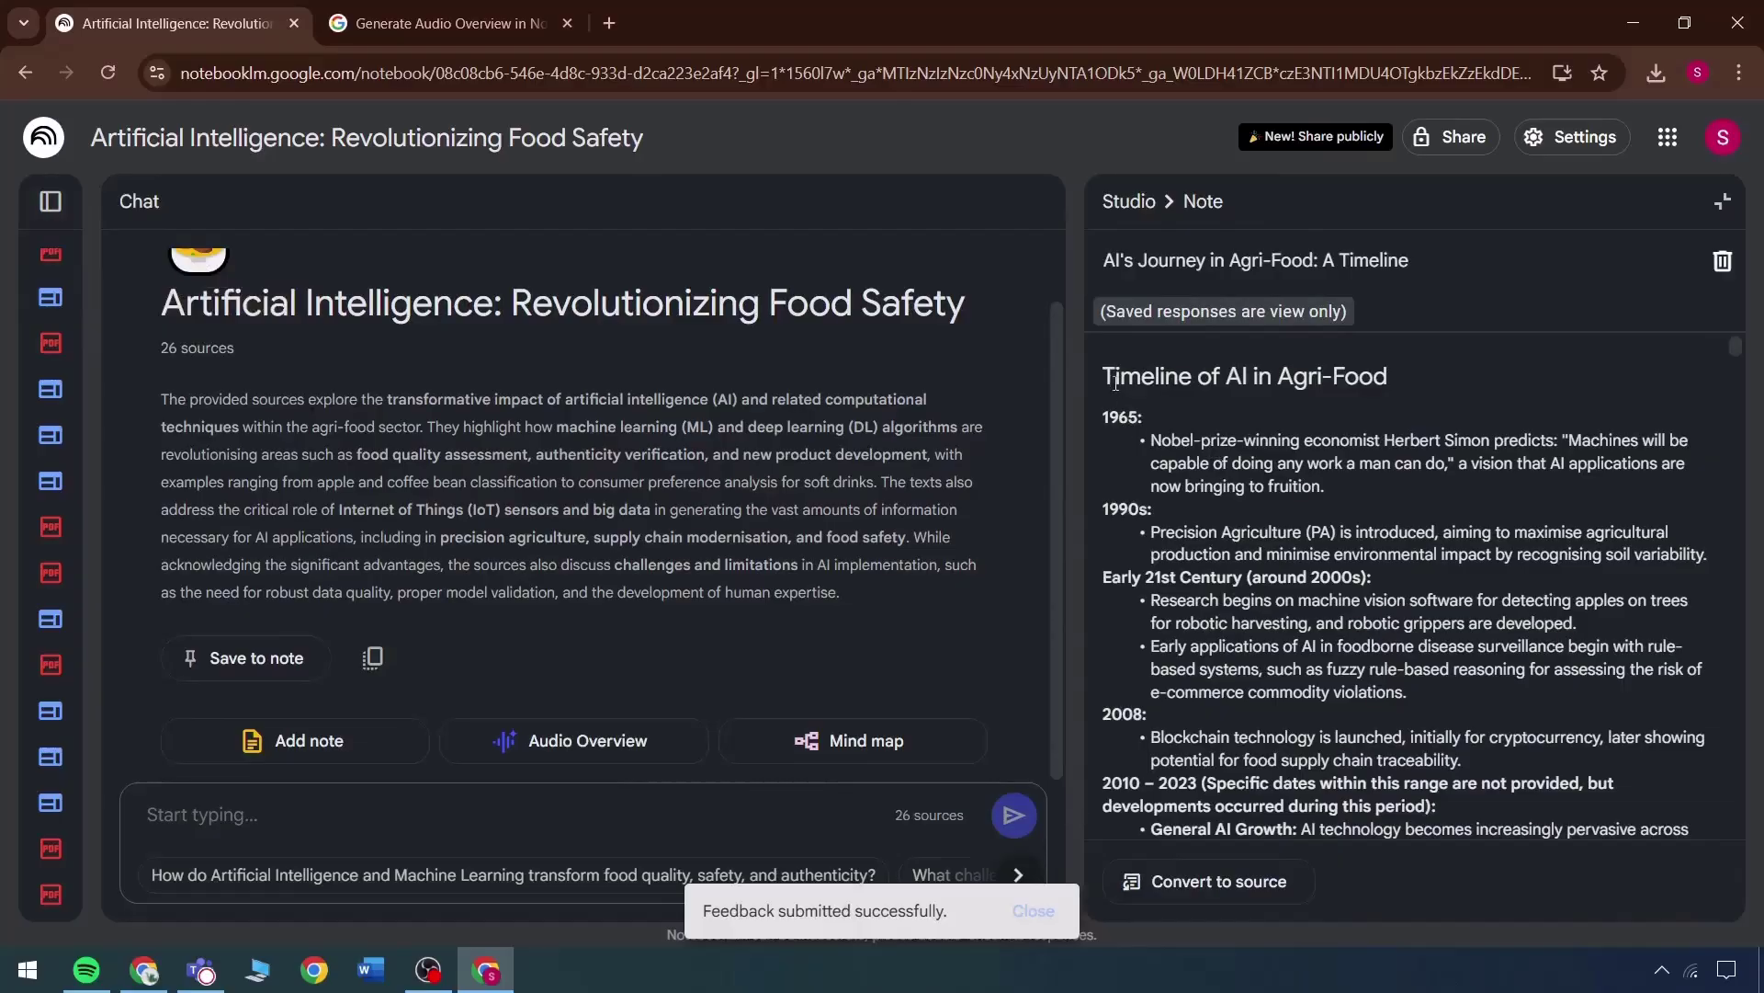
left_click_drag(1116, 381, 1383, 386)
left_click(1342, 403)
left_click(1115, 584)
scroll(1115, 583, "down", 2)
left_click_drag(1150, 462, 1146, 485)
left_click(1114, 547)
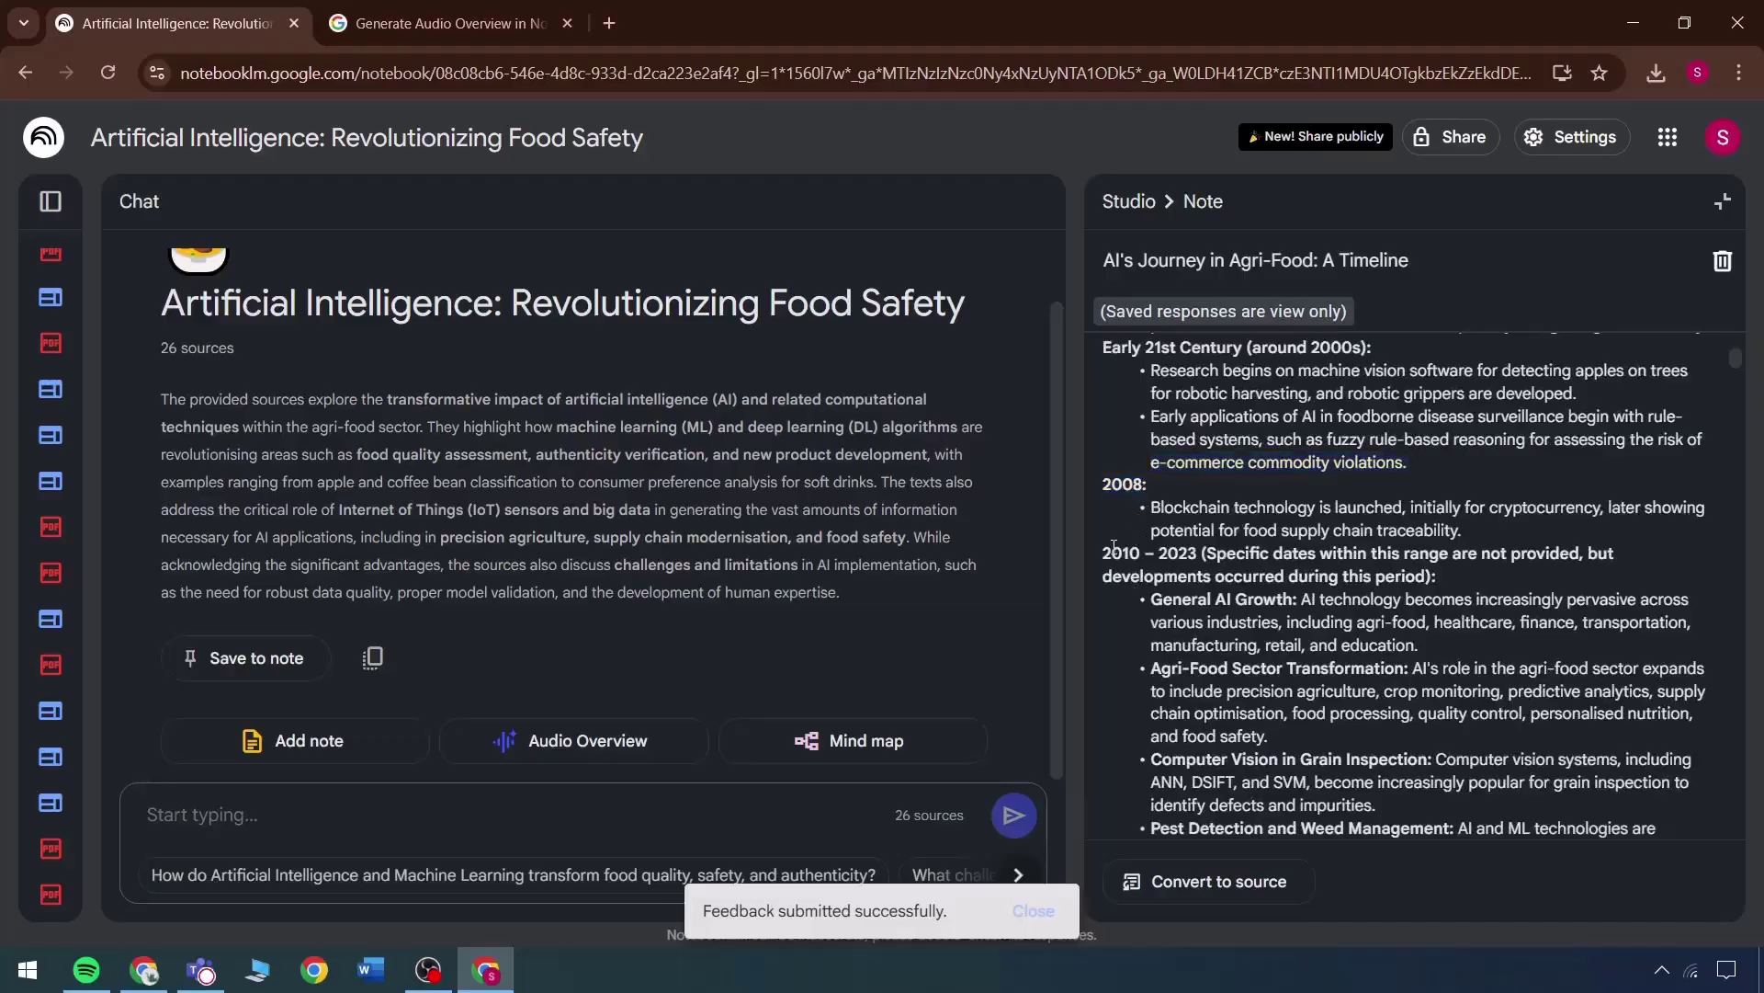
Step: Scroll further through the timeline and highlight the future forecast entries up to 2050
scroll(1183, 554, "down", 15)
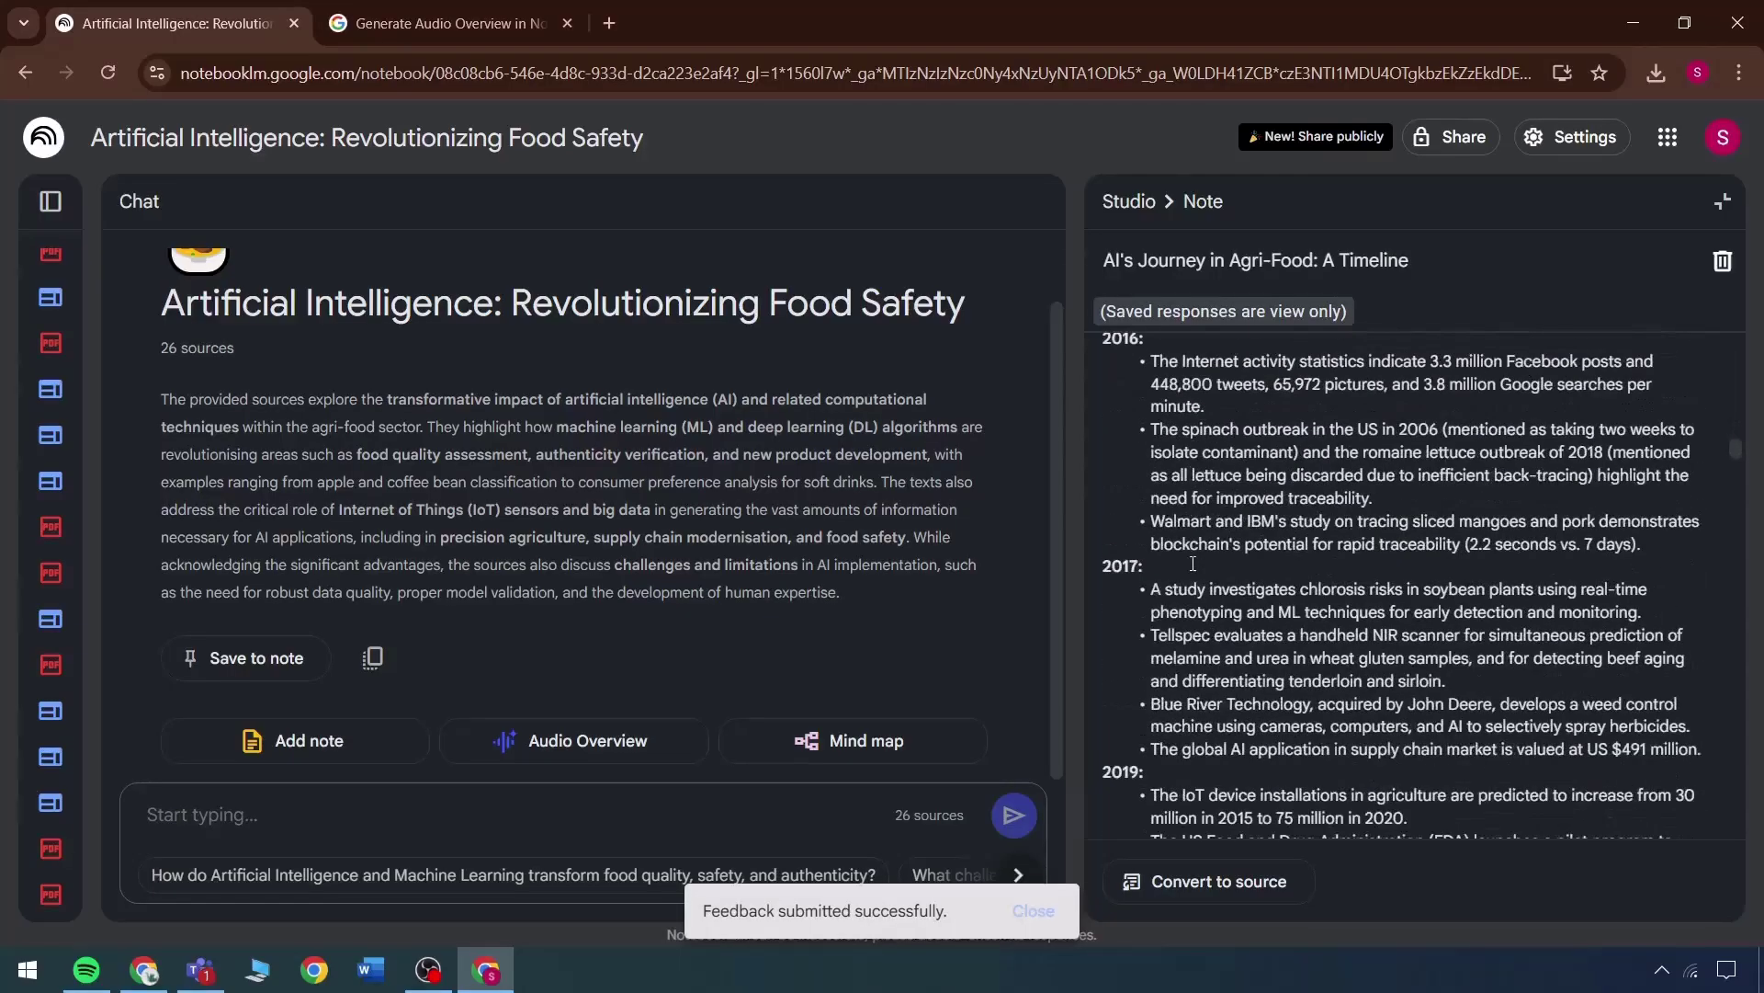
scroll(1193, 564, "down", 8)
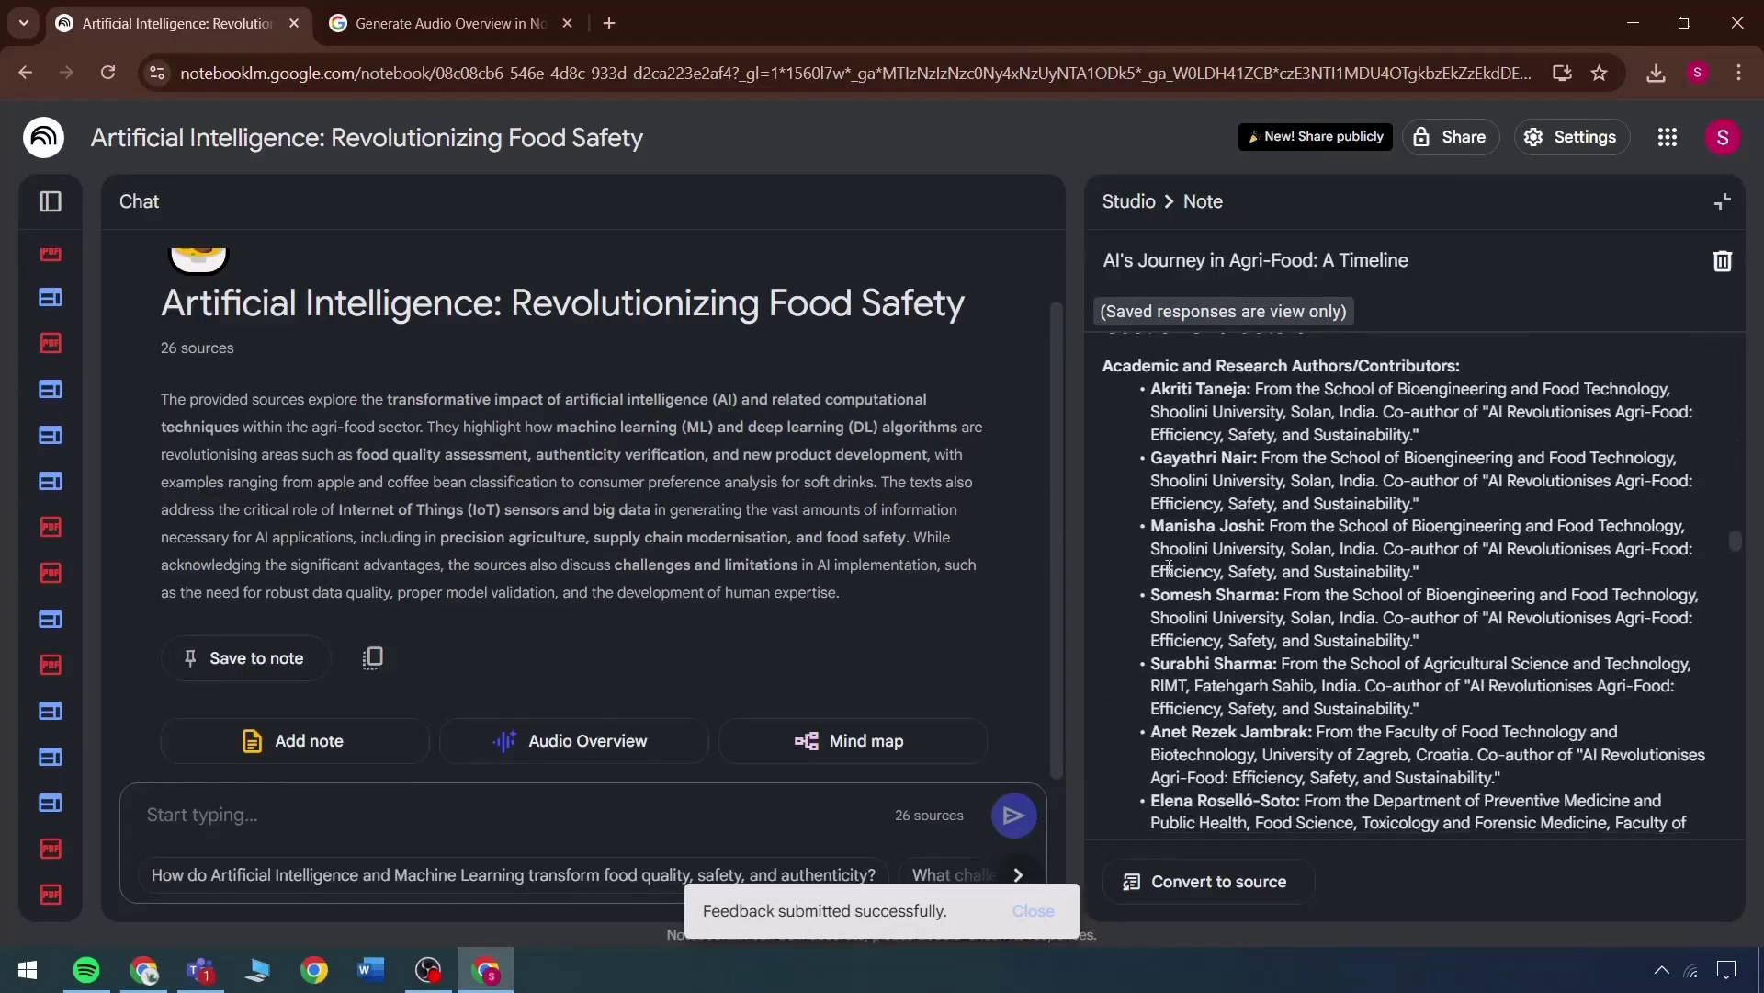
scroll(1169, 567, "up", 5)
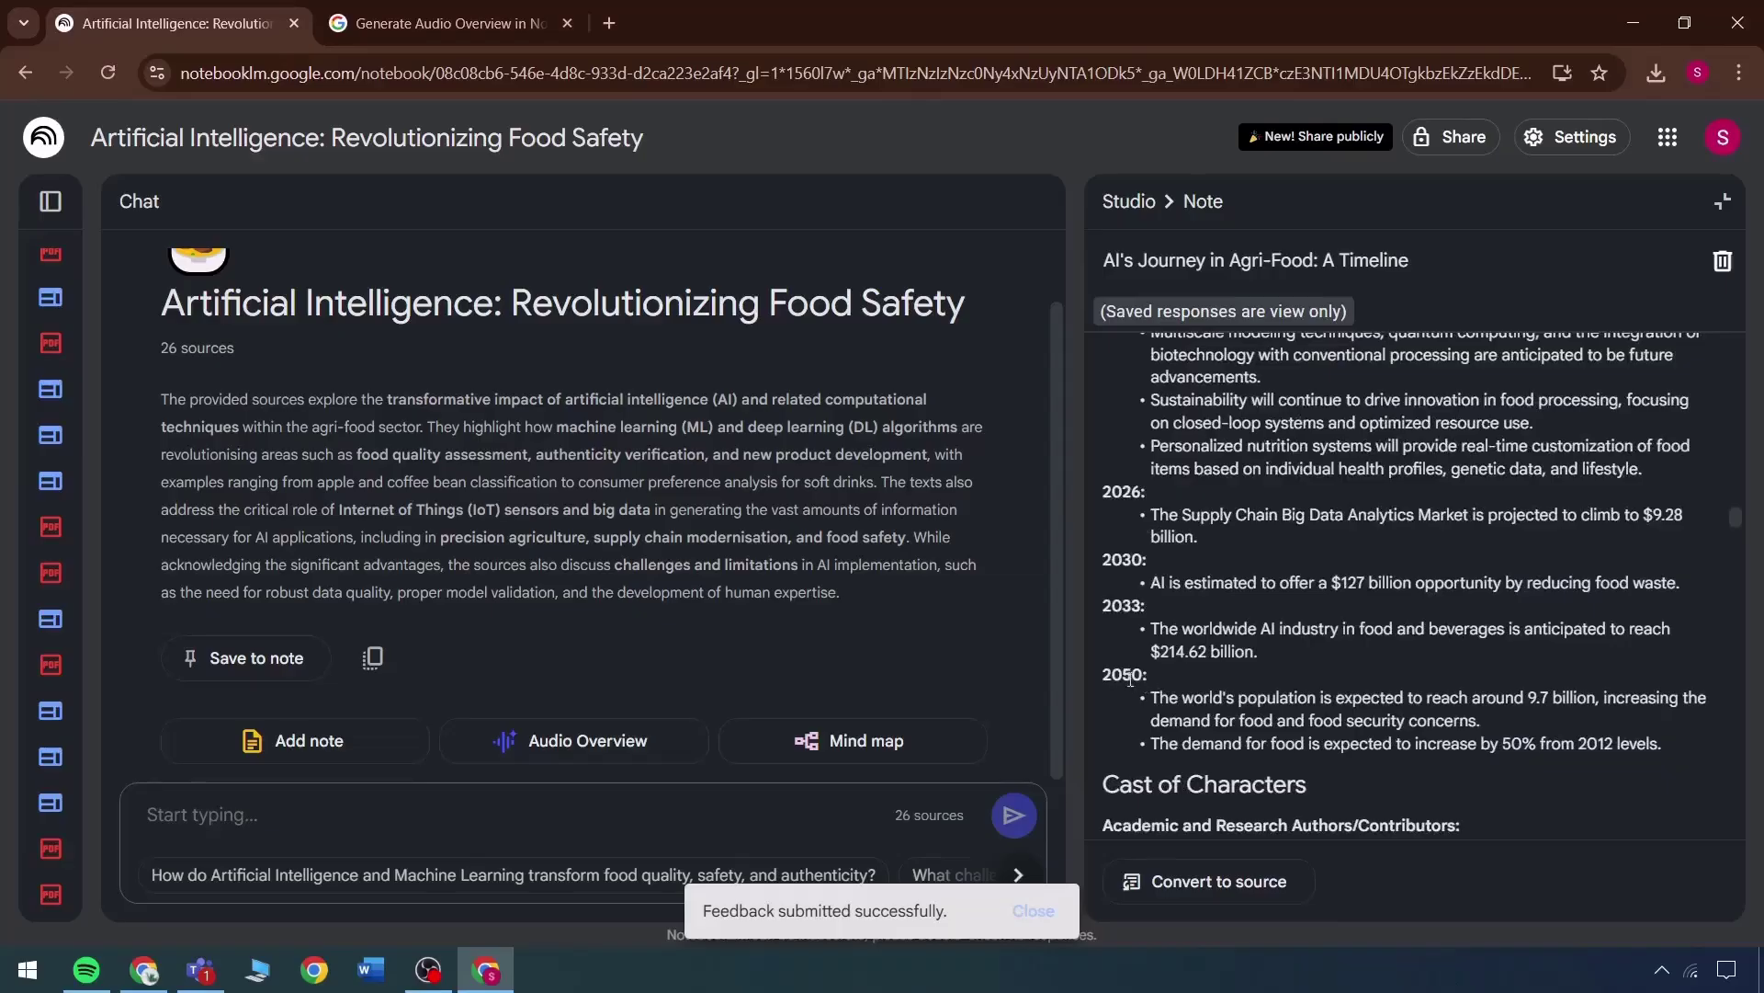
left_click_drag(1100, 498, 1669, 753)
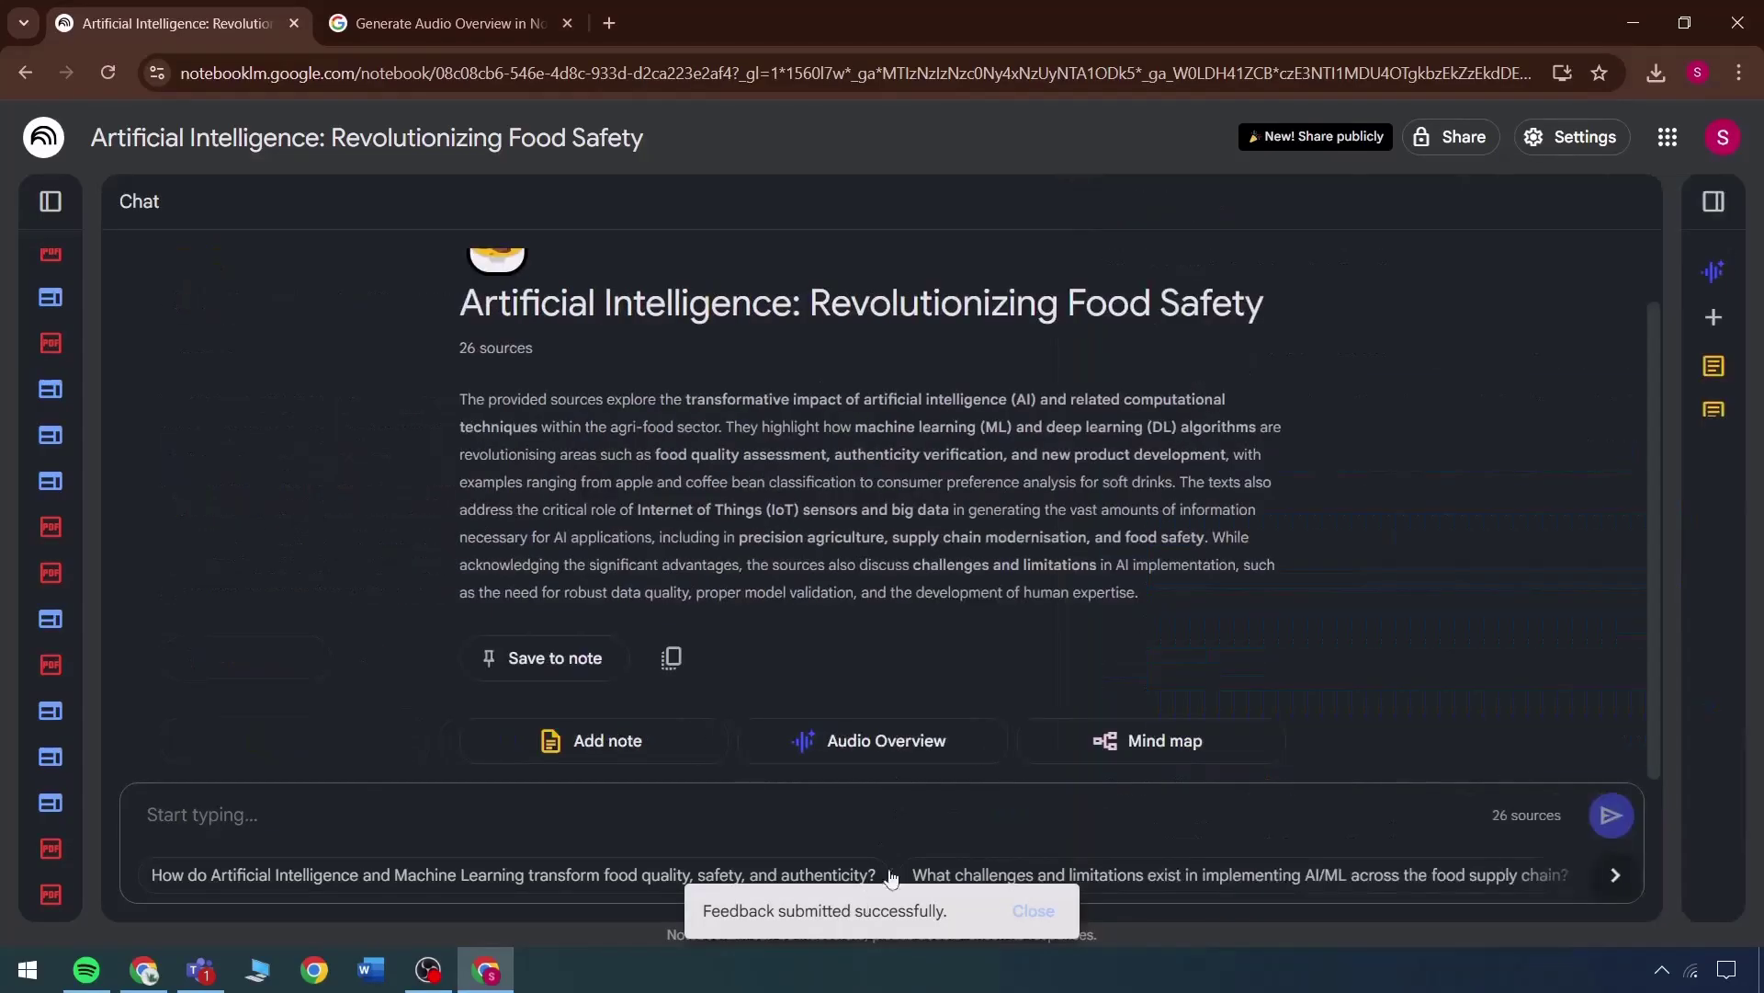
Step: Ask the suggested question on AI/ML challenges and limitations across the food supply chain
left_click(1035, 877)
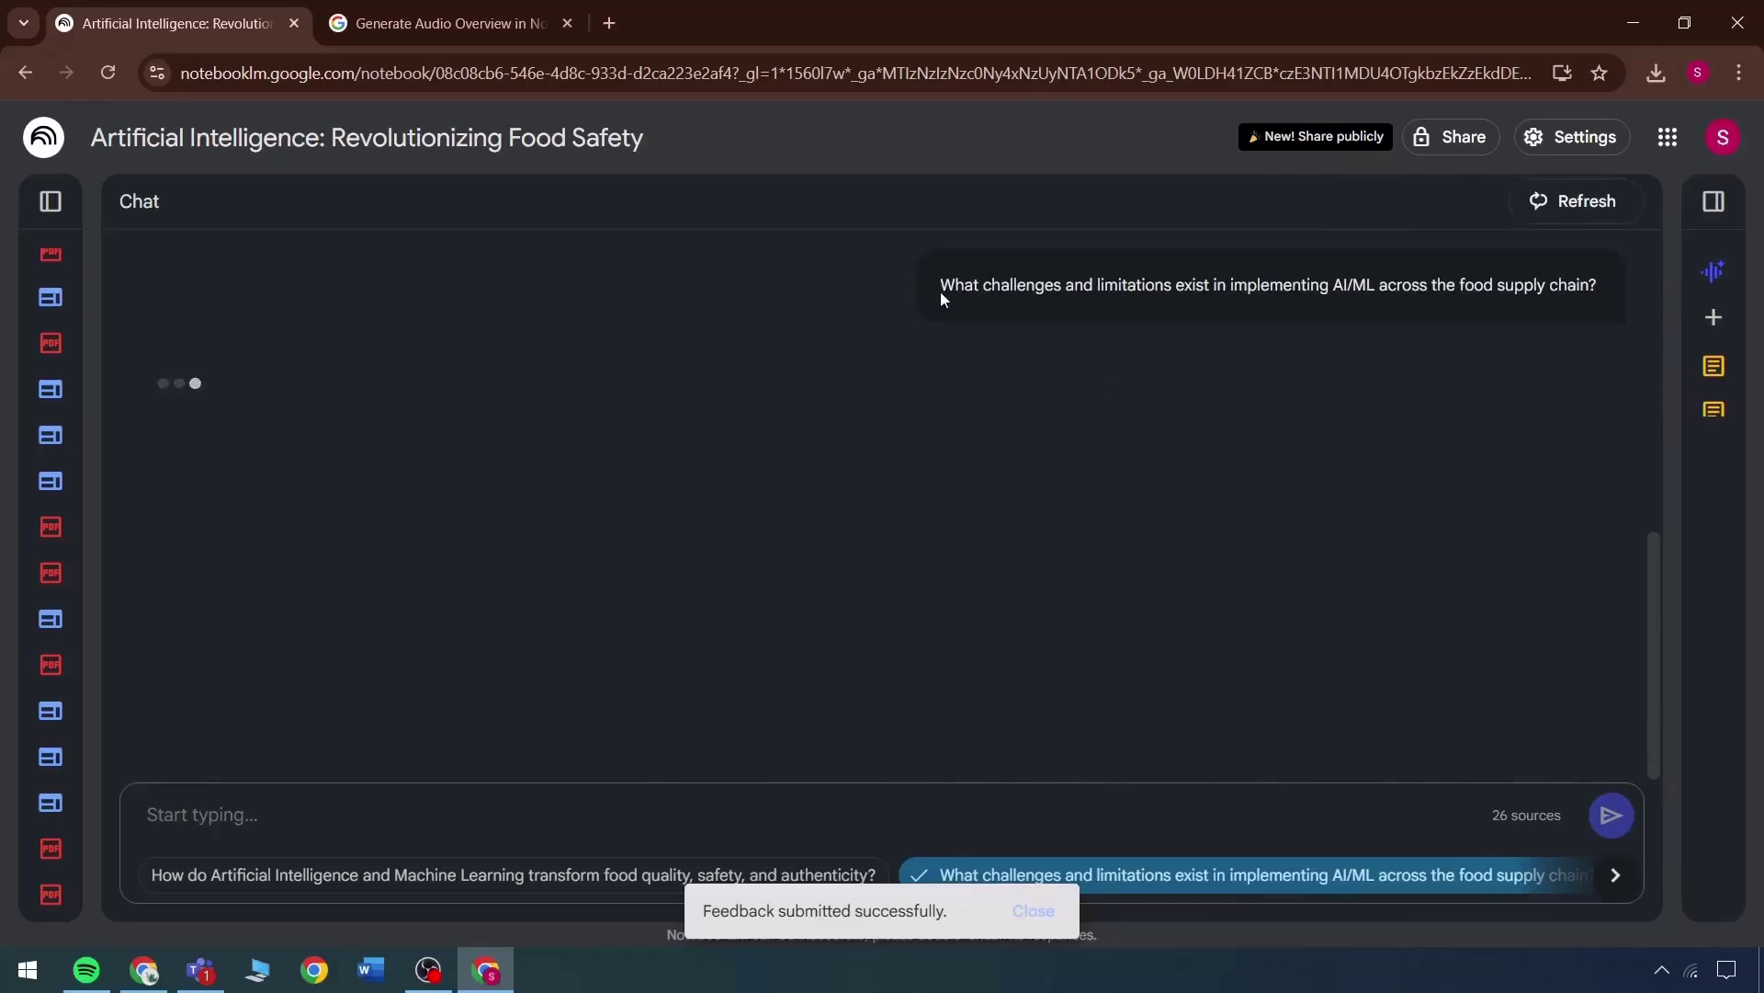
left_click_drag(940, 290, 1582, 287)
left_click(1470, 301)
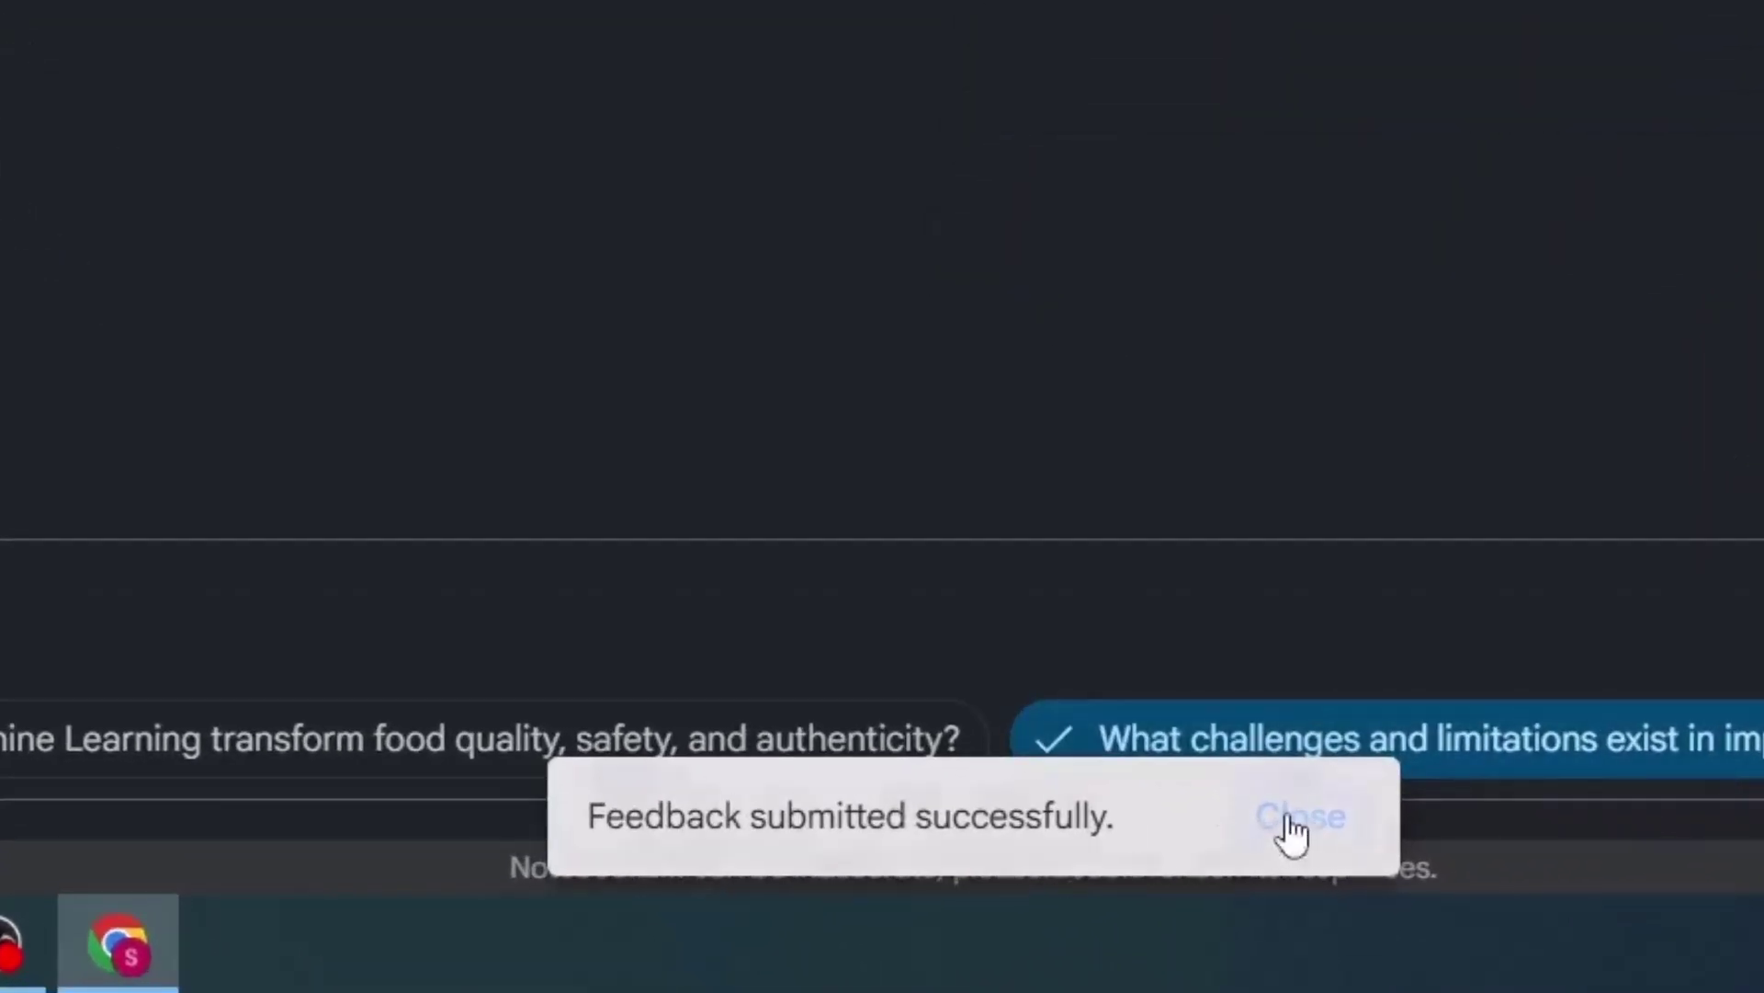
left_click(1295, 818)
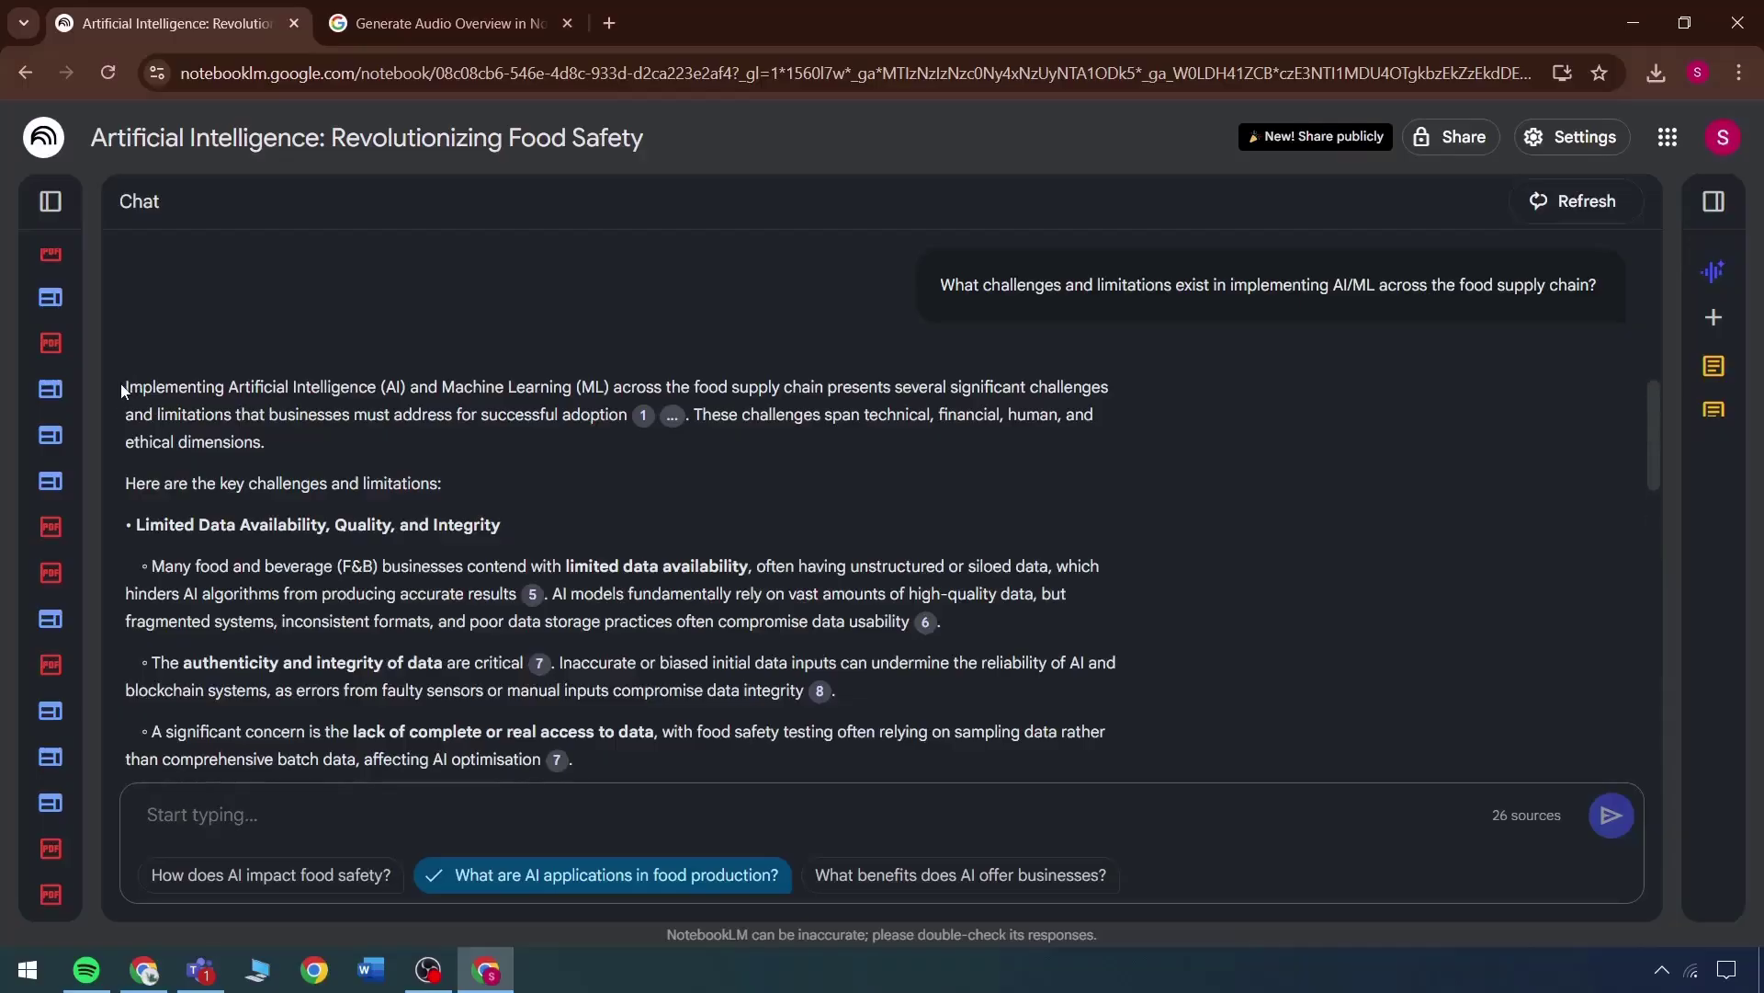
Step: Save the challenges answer as a note and hide the Studio panel
left_click_drag(122, 402, 317, 526)
scroll(344, 565, "down", 6)
scroll(343, 565, "down", 10)
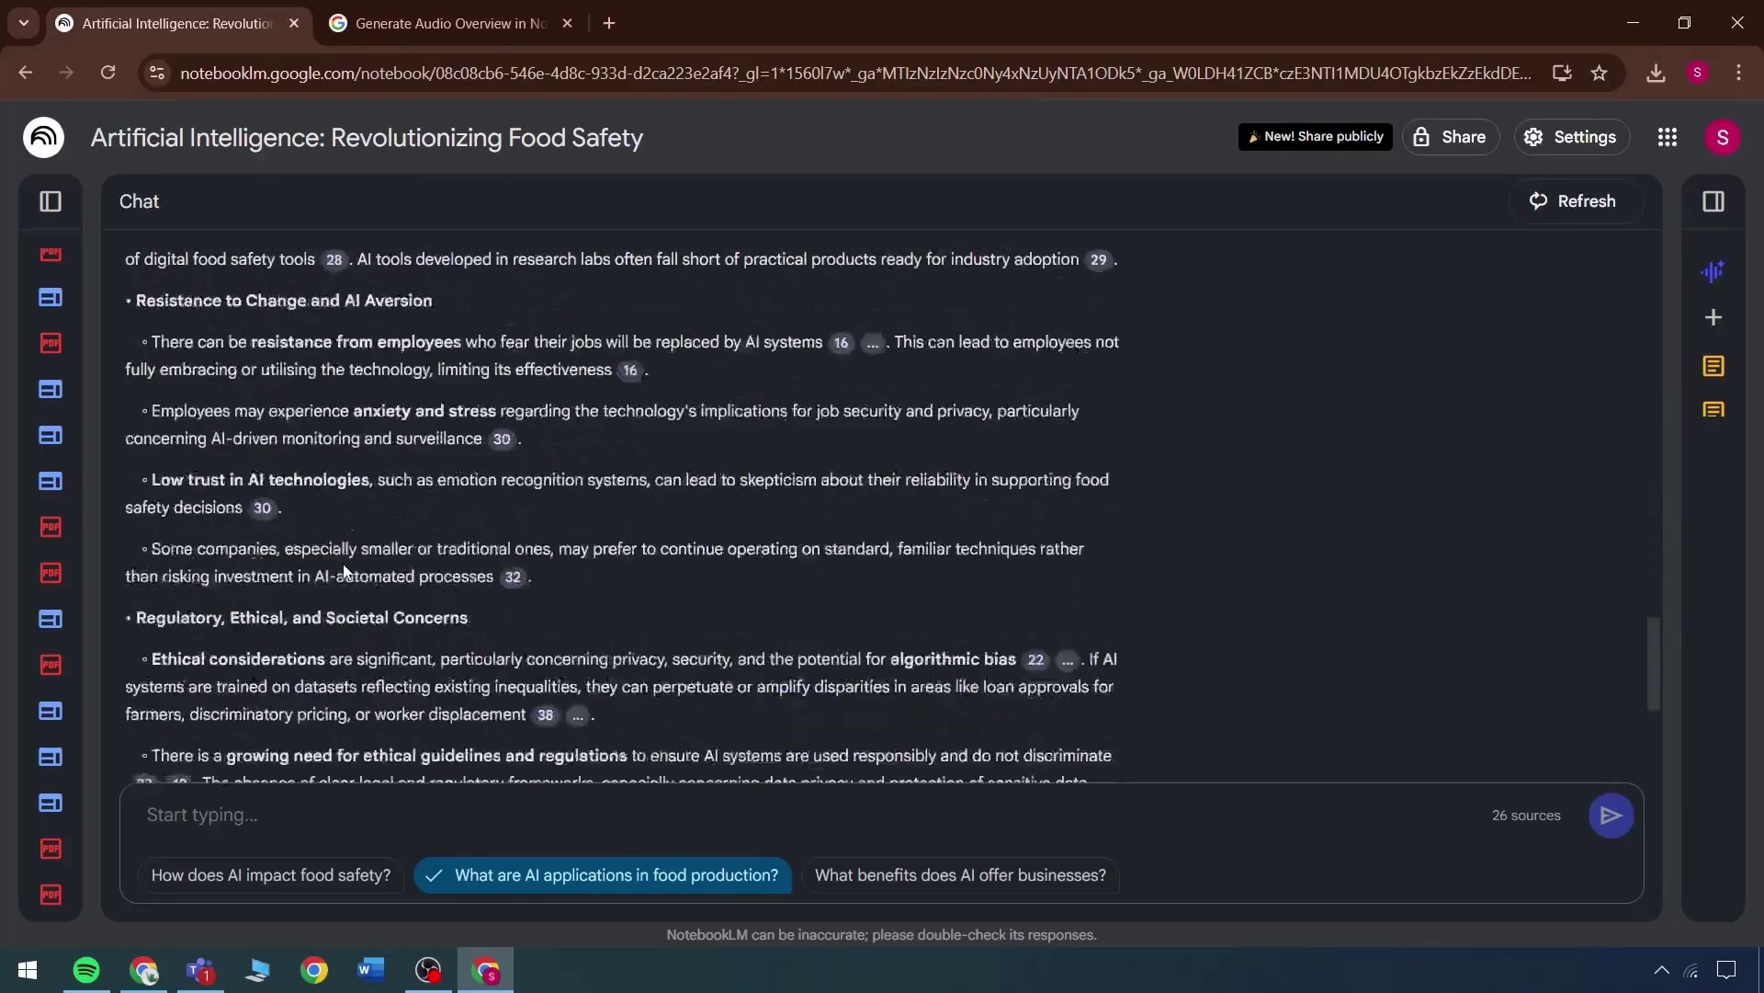
left_click(210, 730)
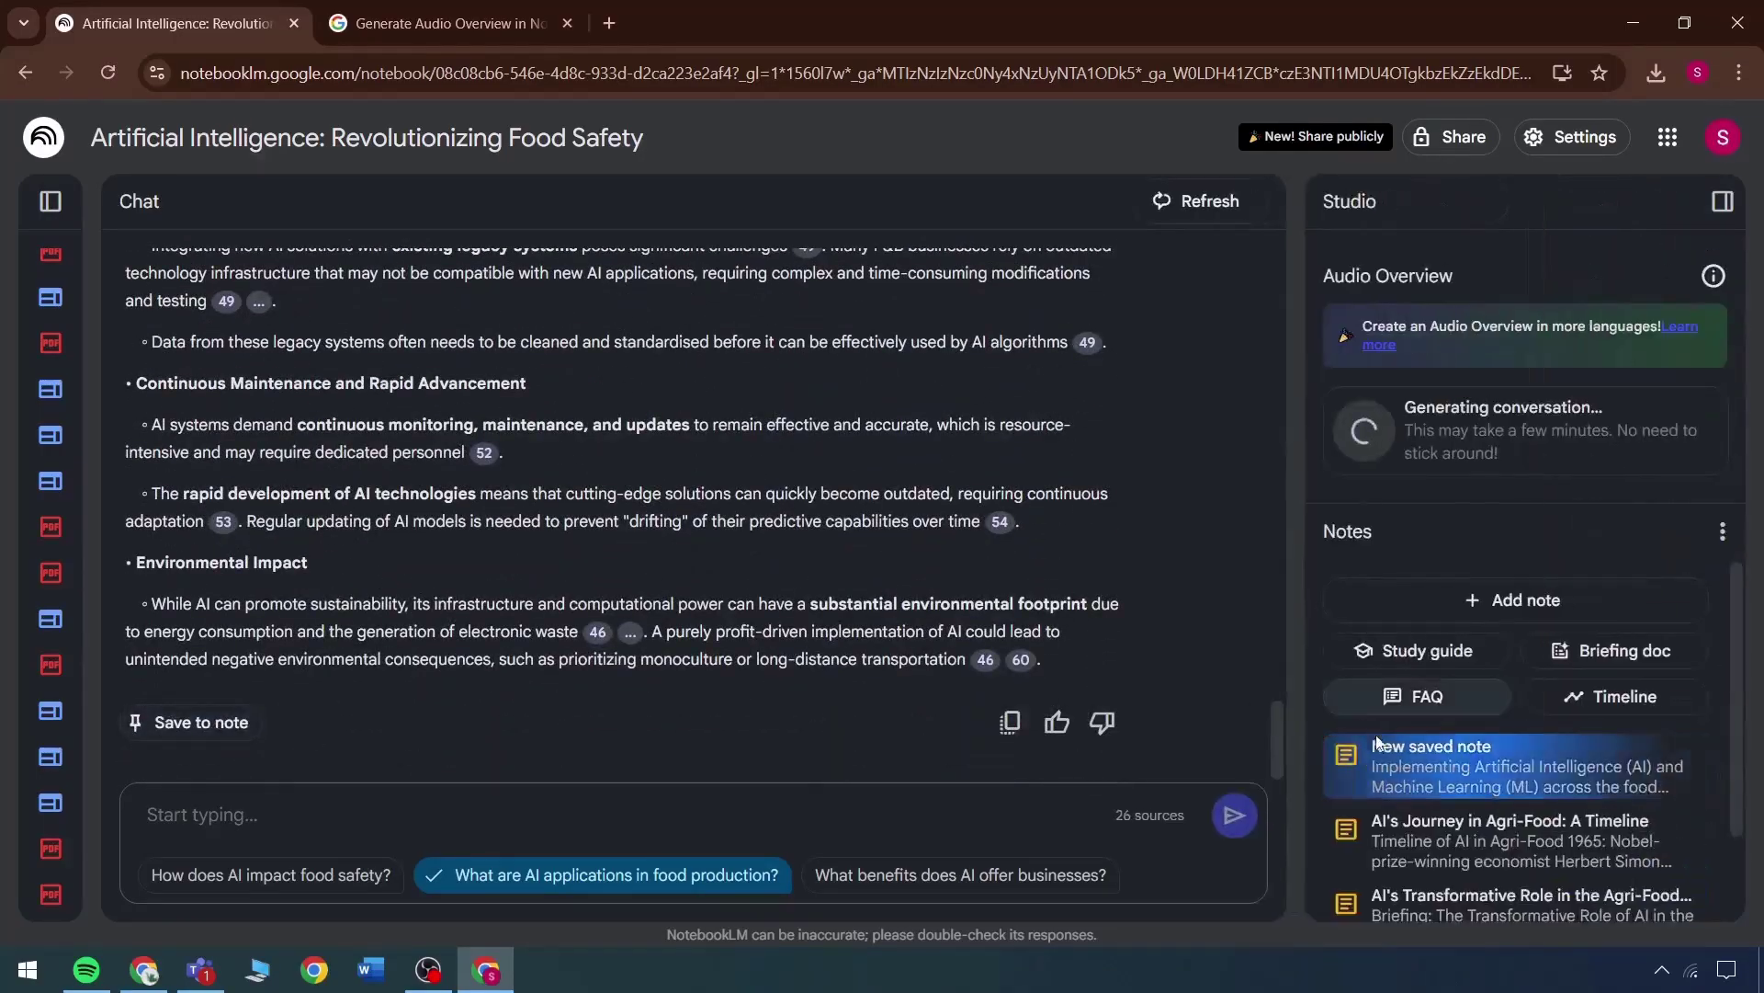
left_click(1723, 202)
scroll(1303, 449, "up", 5)
scroll(1303, 441, "up", 15)
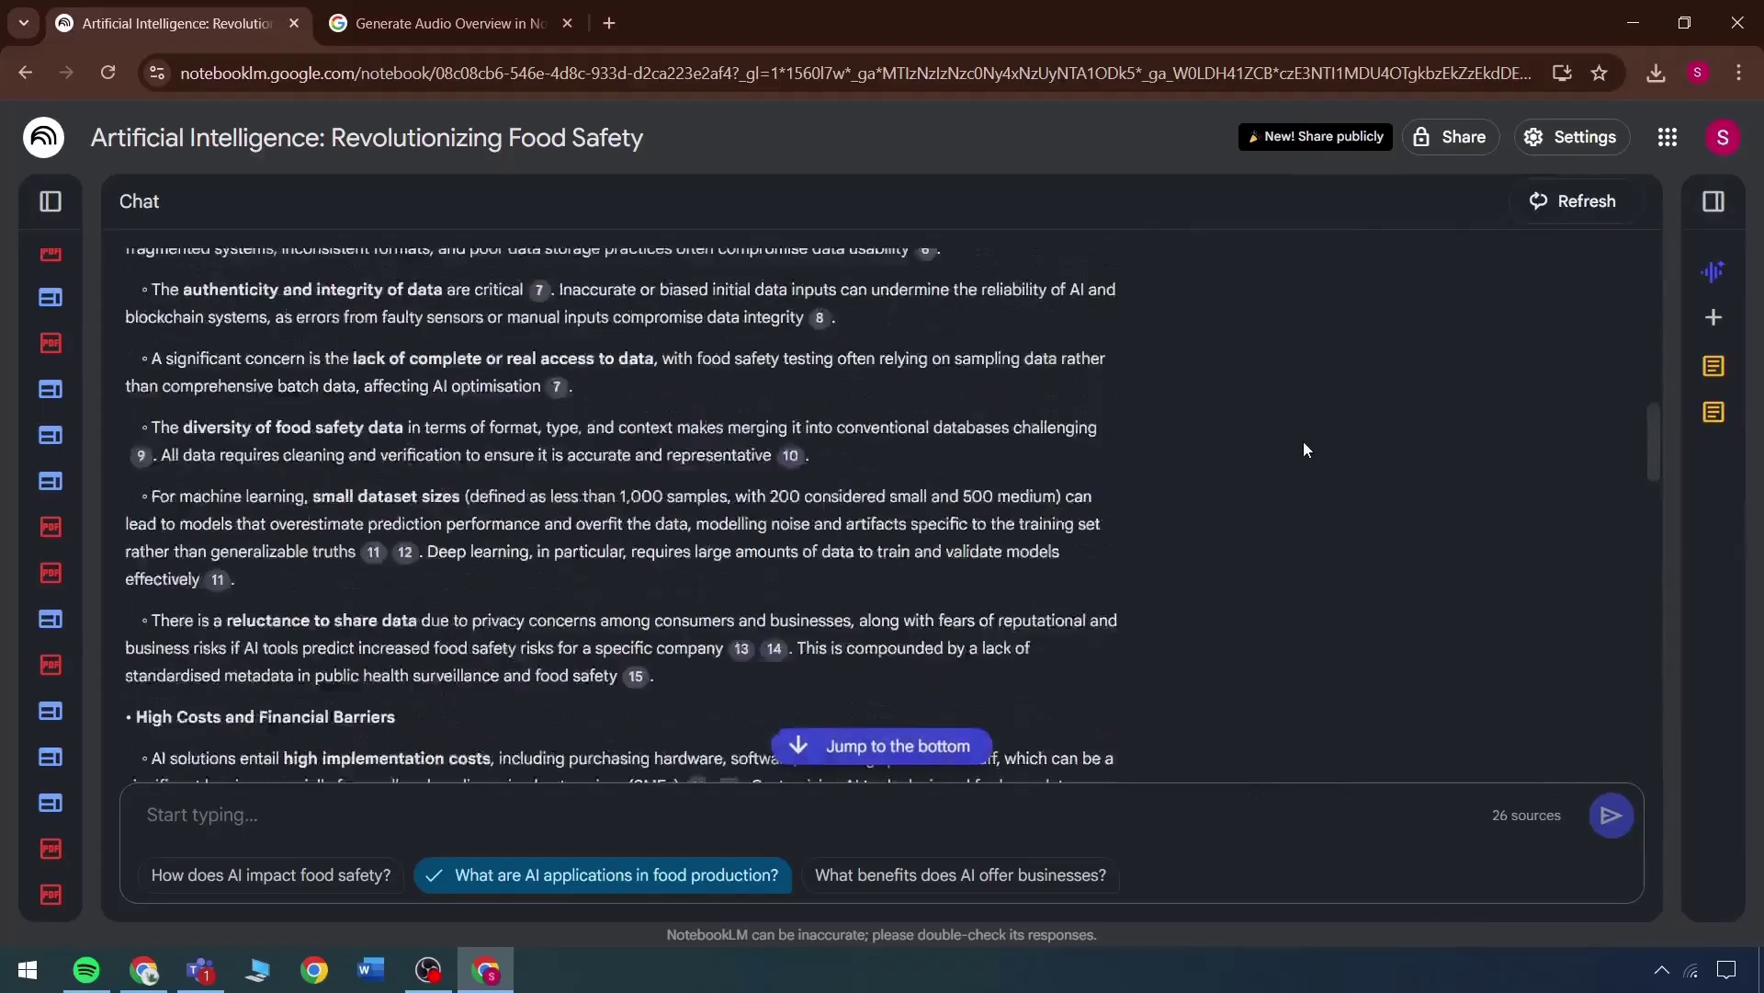
scroll(979, 542, "down", 4)
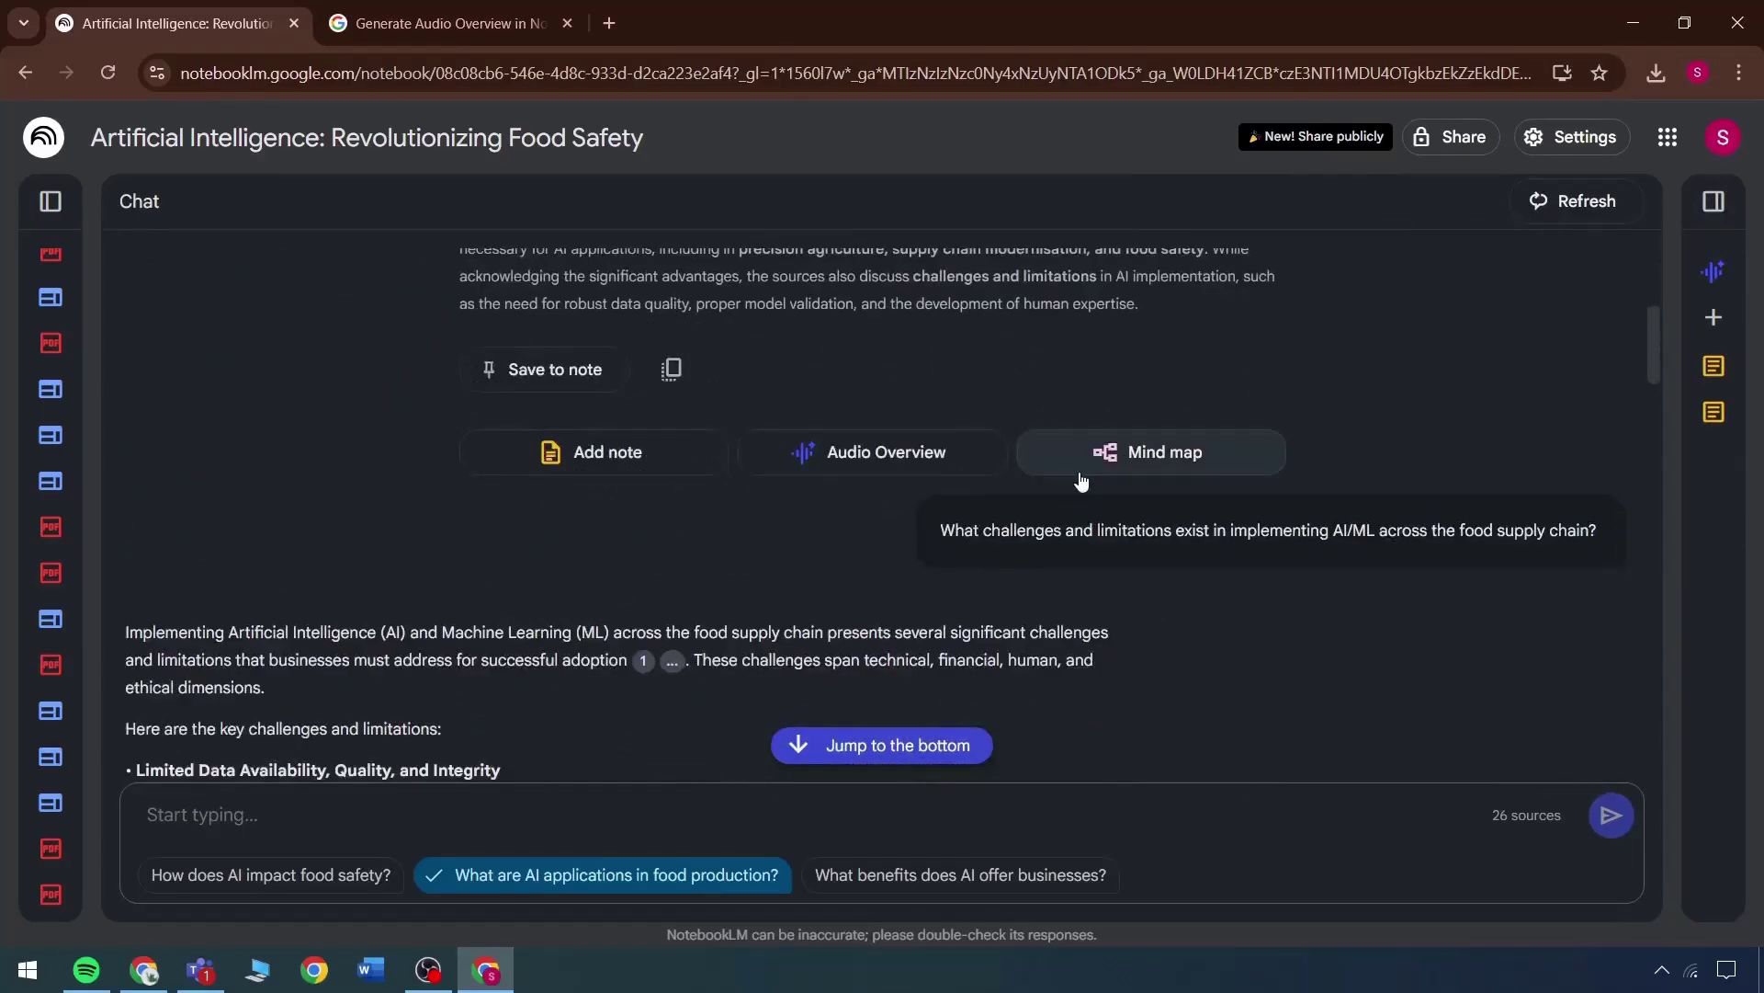
Step: Close the 'Generate Audio Overview' help page tab
left_click(424, 25)
key("ctrl+w")
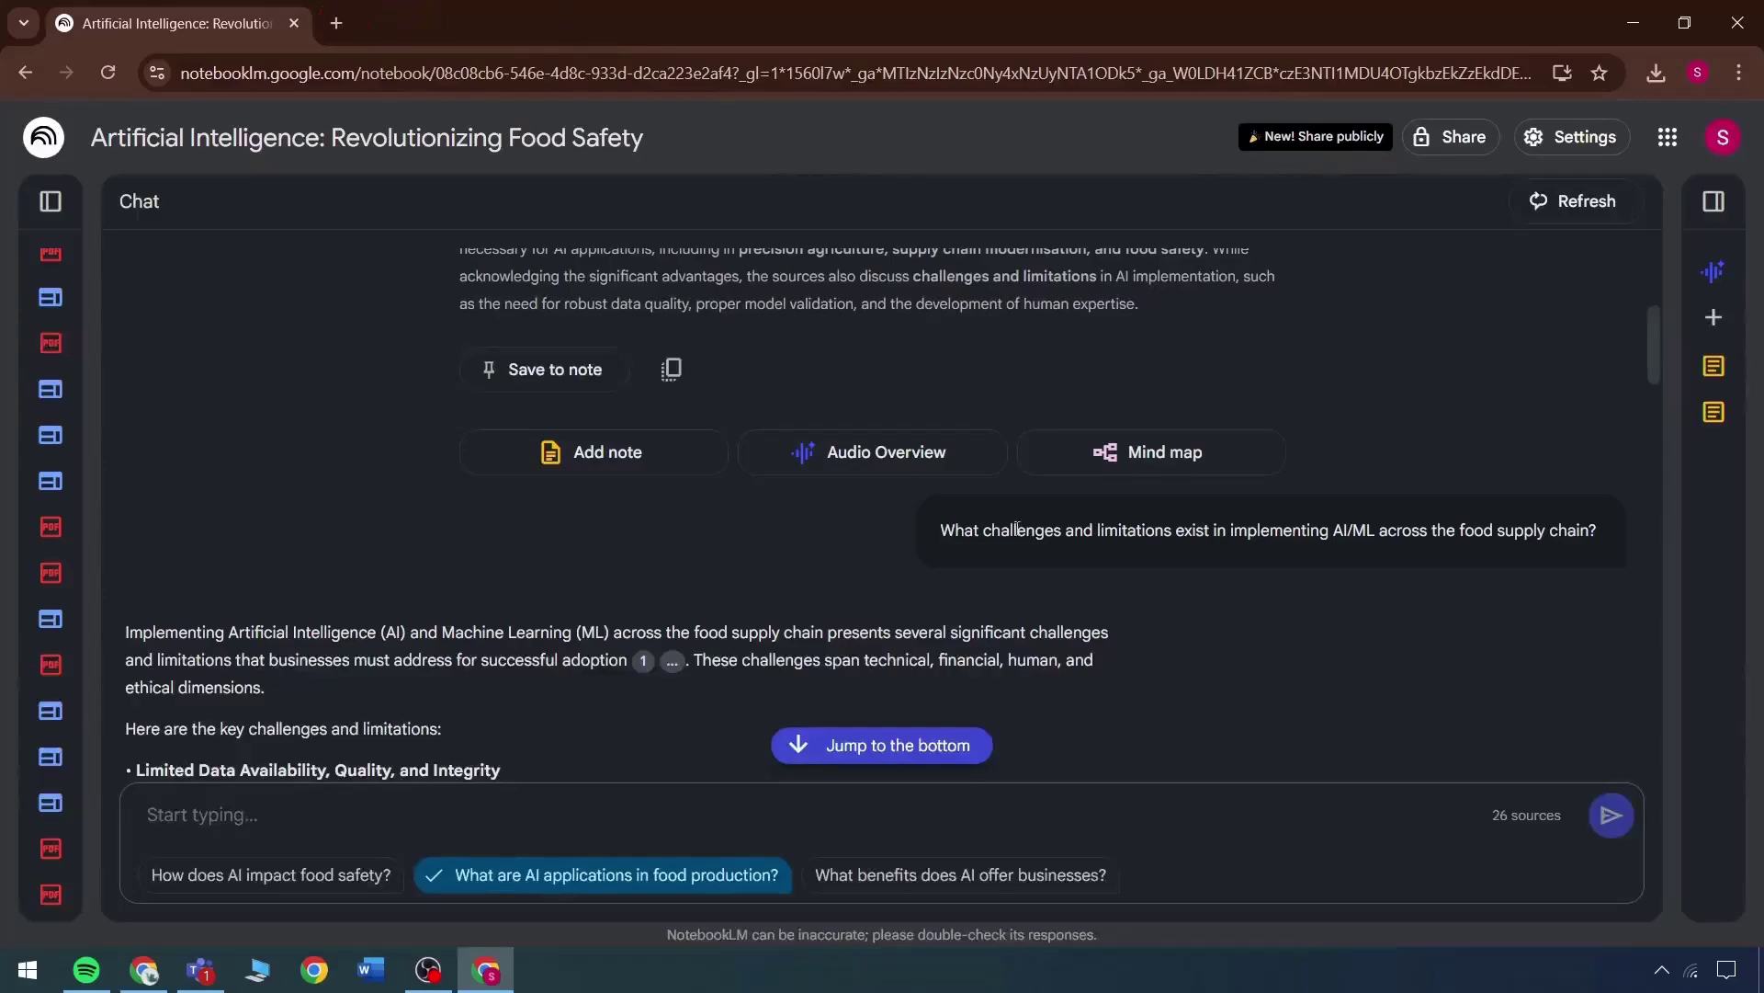
scroll(315, 362, "up", 4)
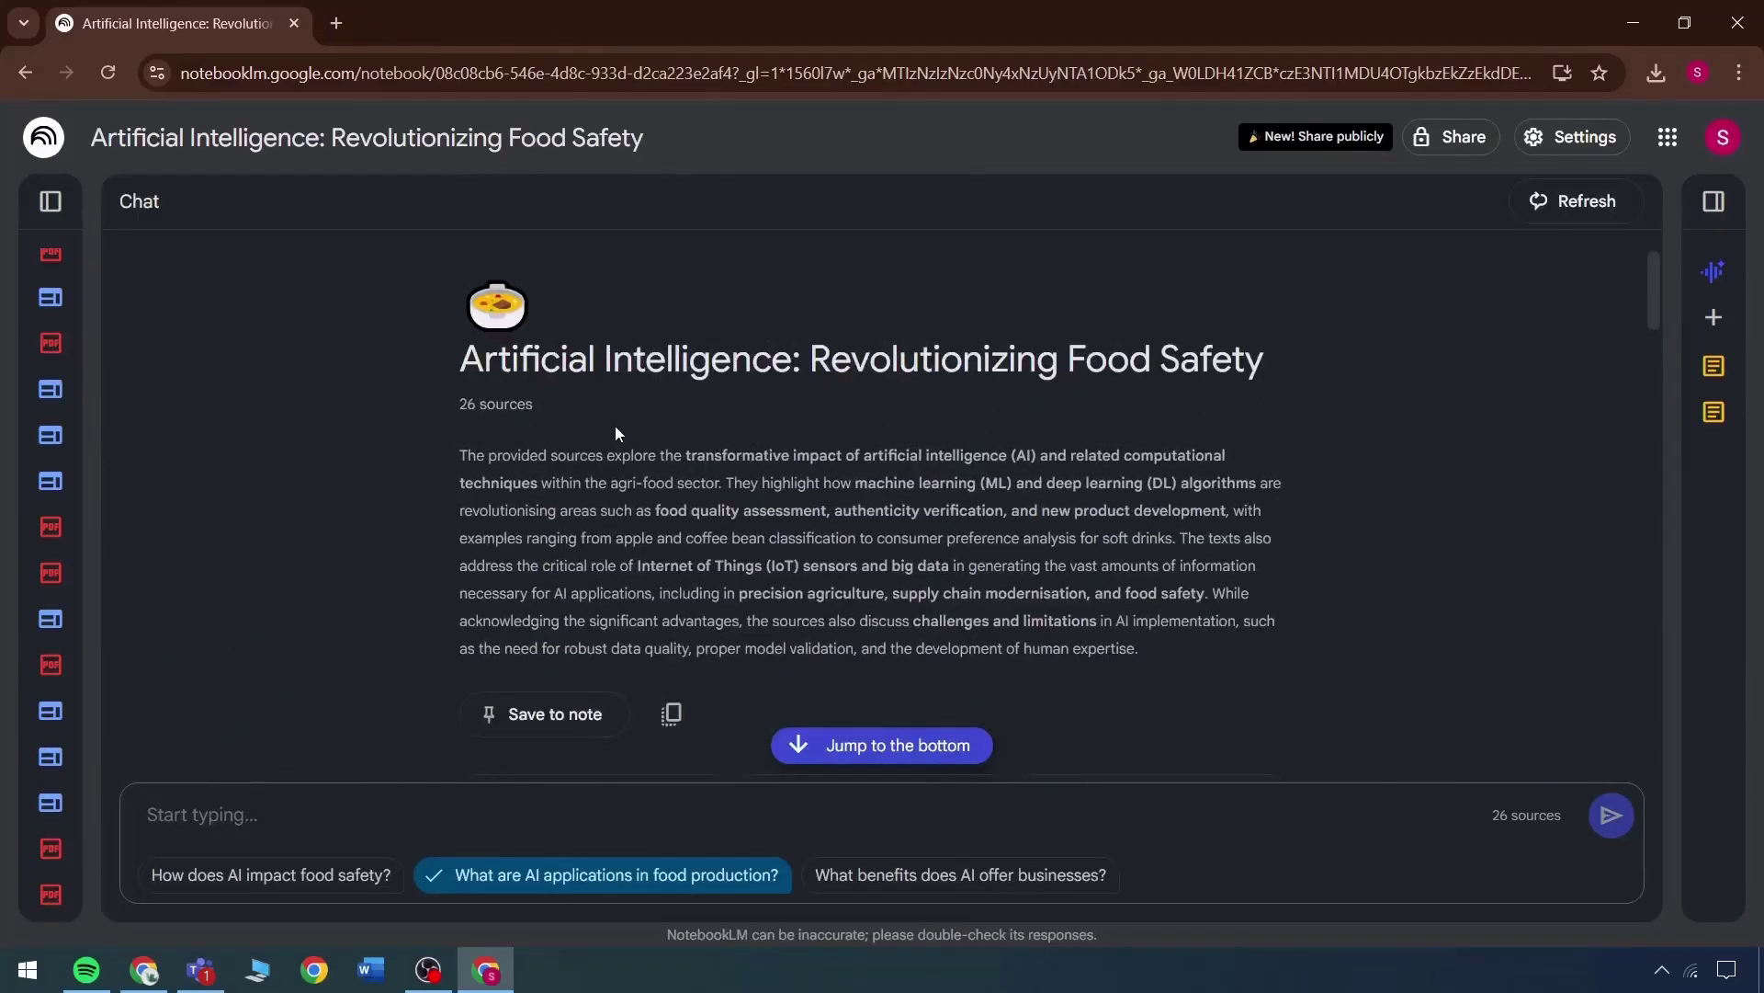
scroll(708, 418, "down", 3)
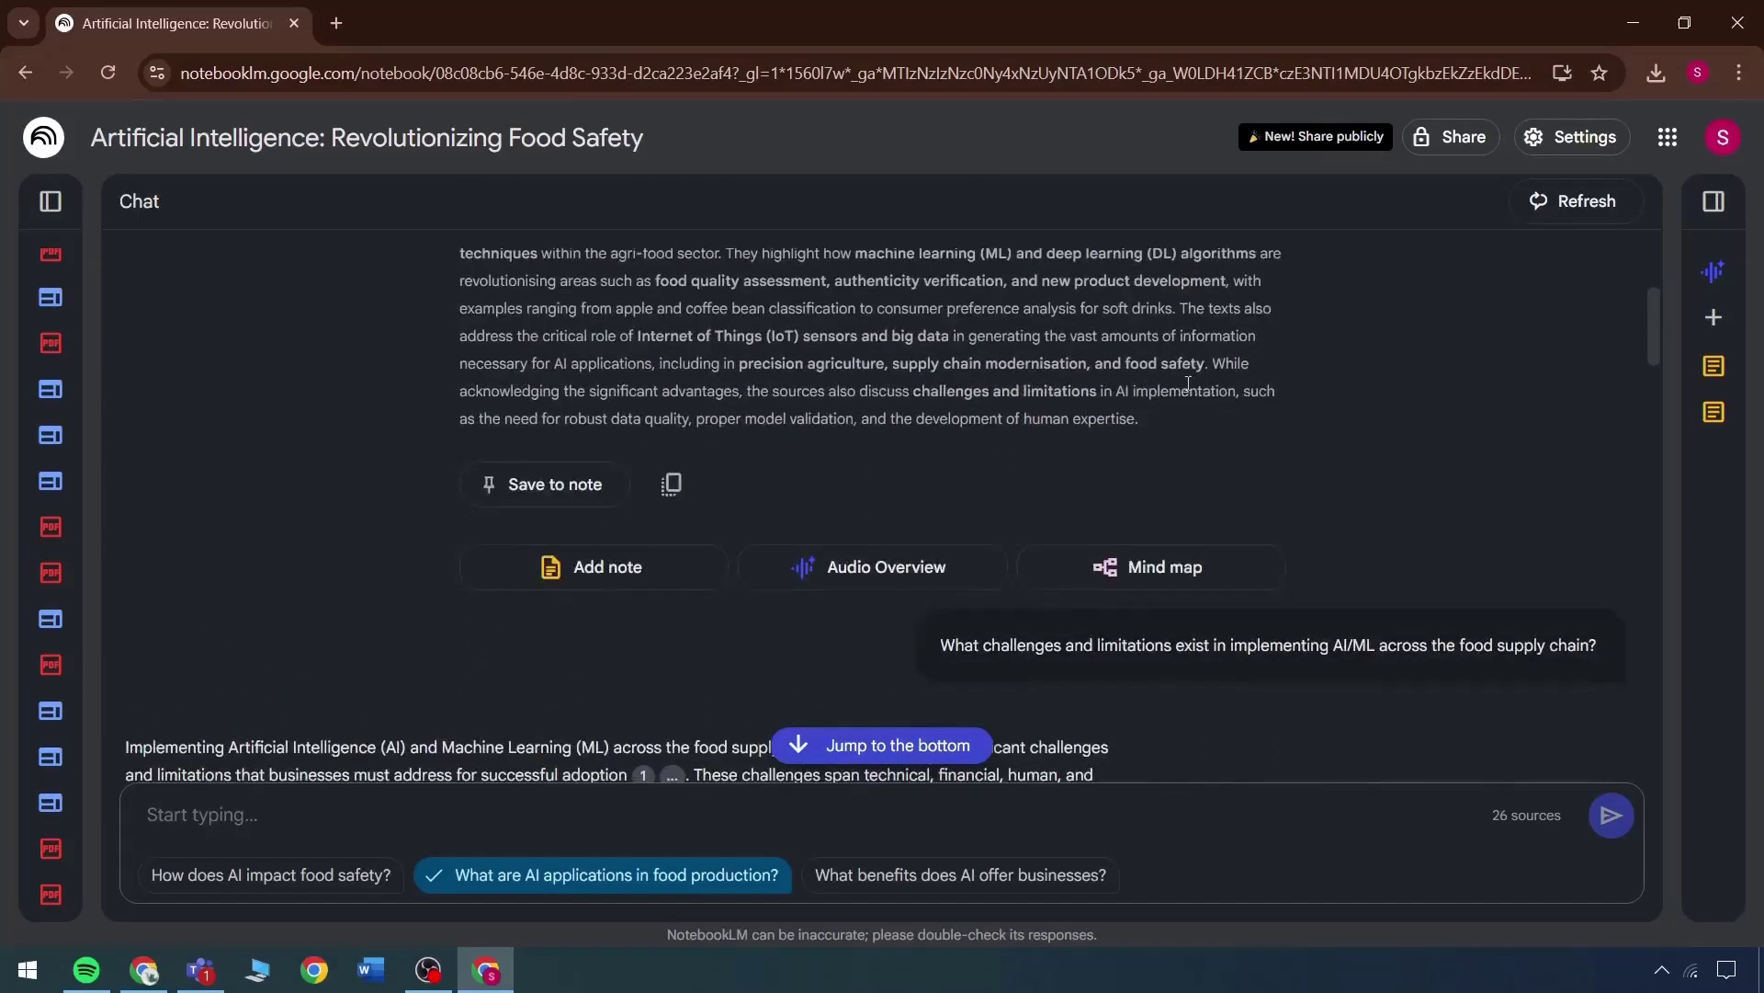
Step: Generate a mind map from the 26 sources and open the new mind map note
left_click(1146, 591)
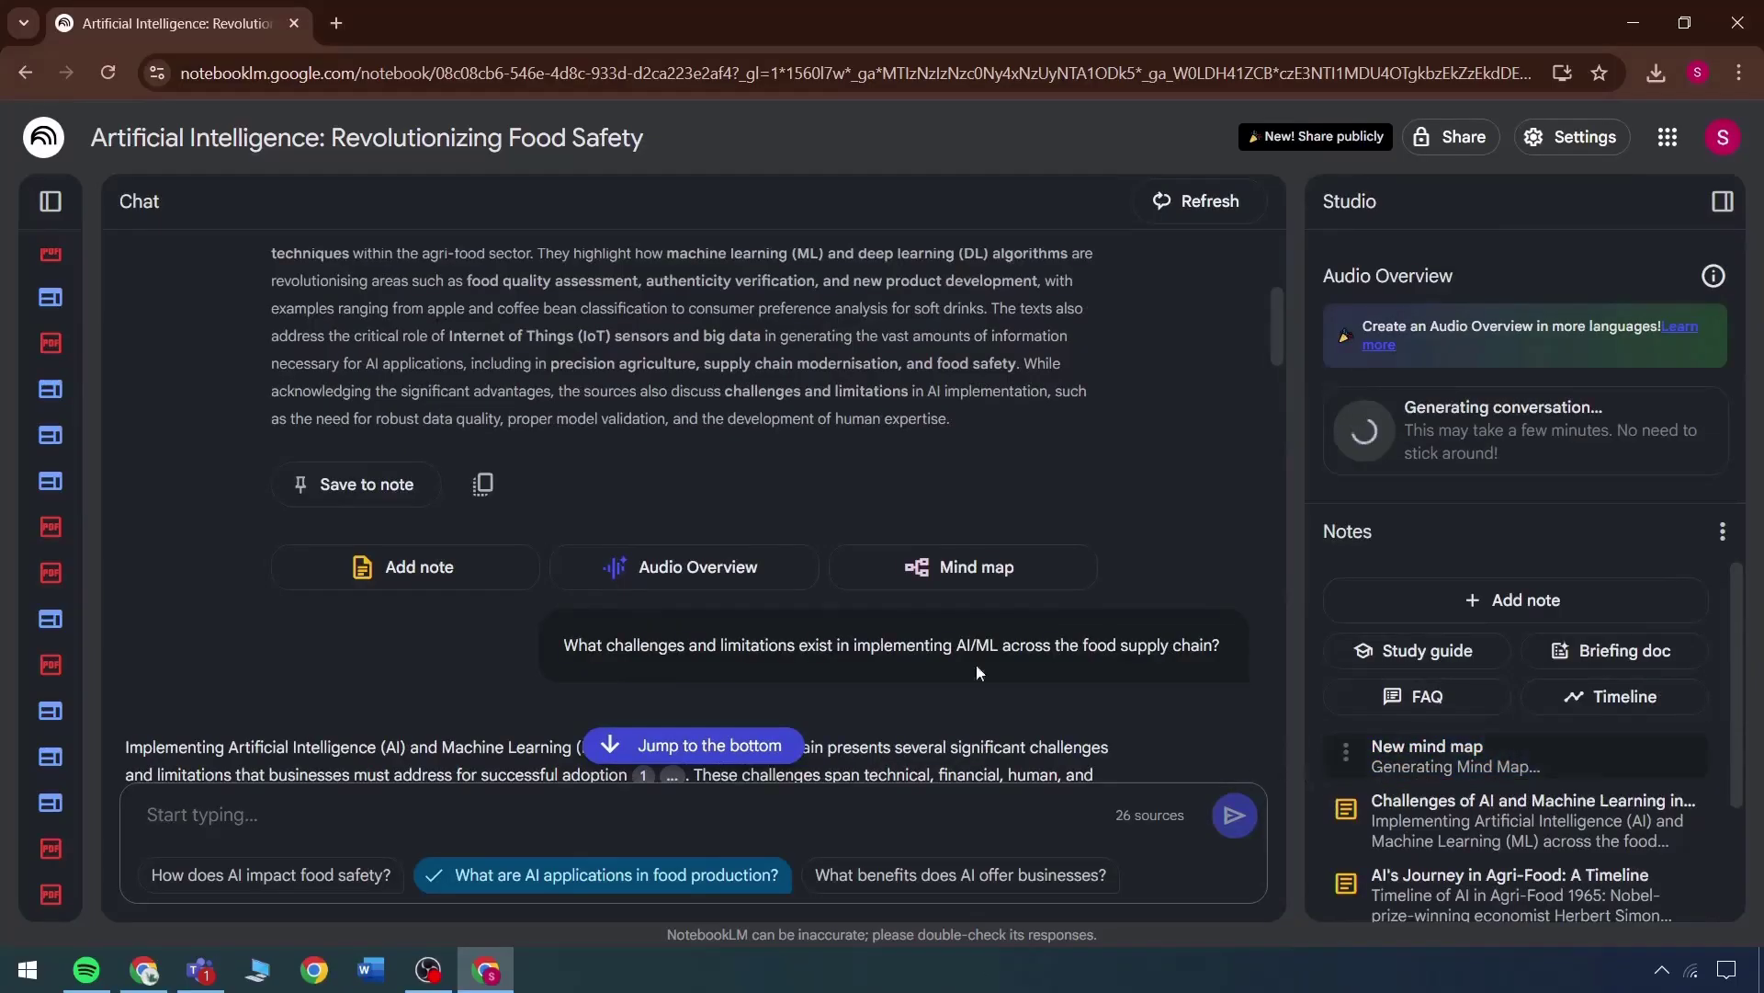
scroll(499, 413, "up", 3)
left_click(51, 200)
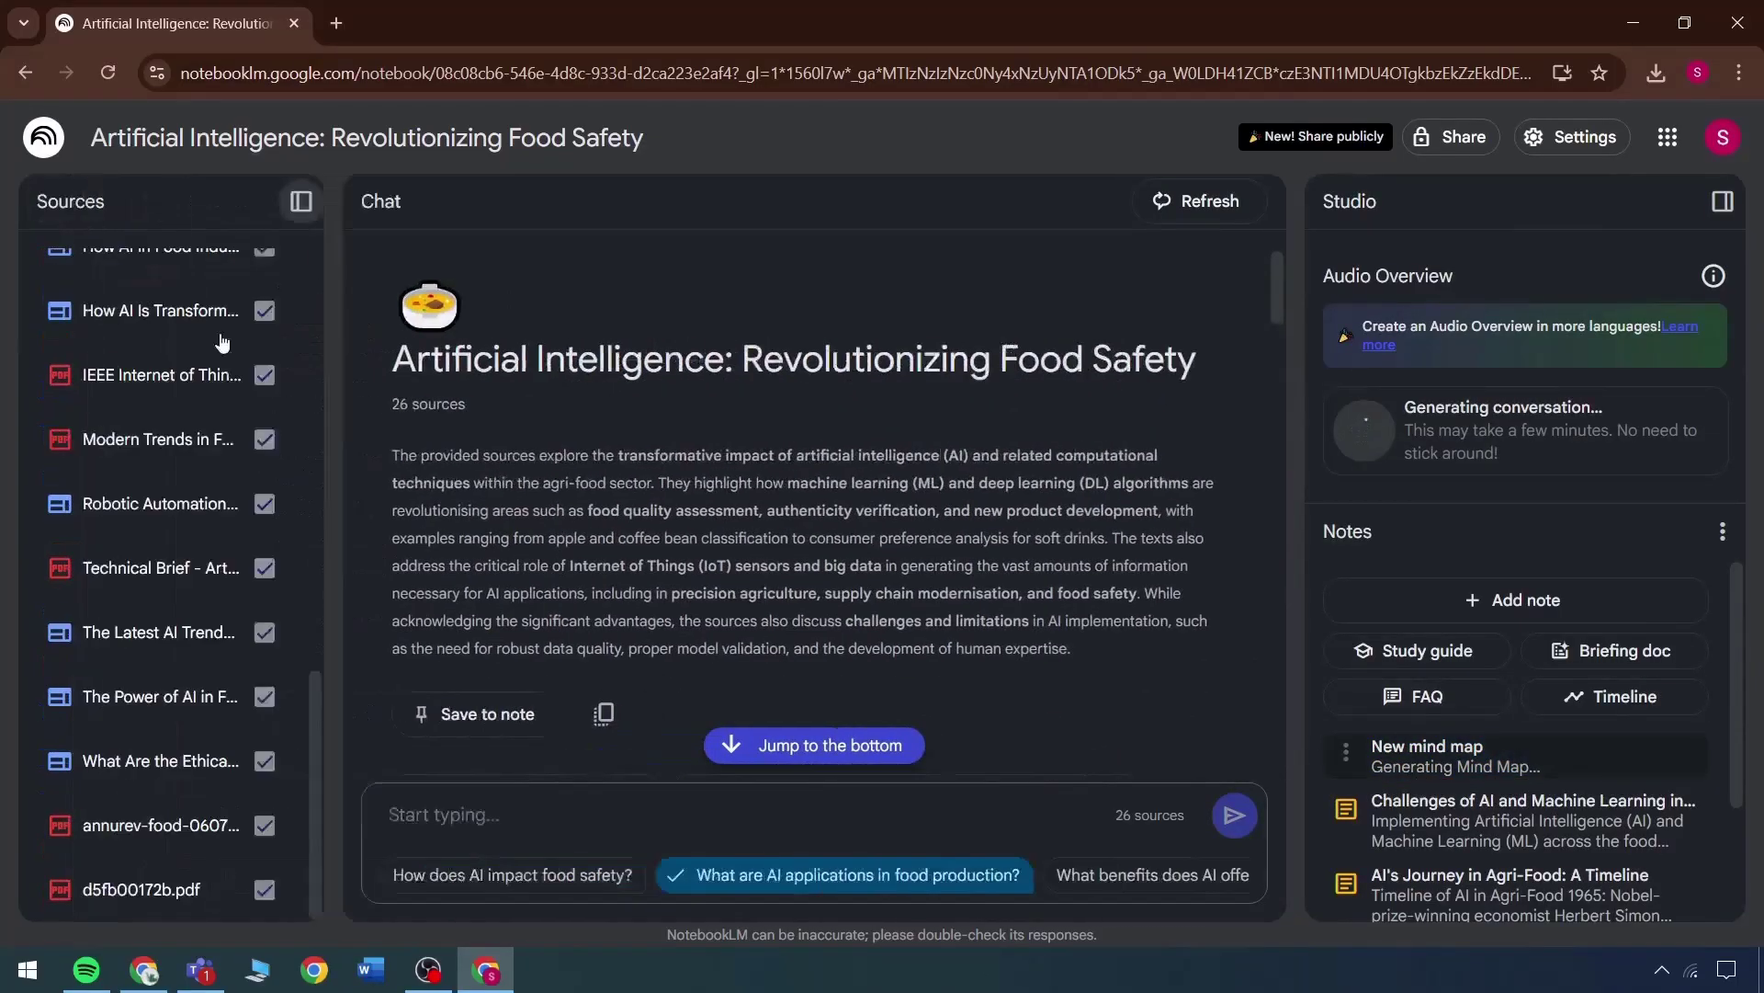
scroll(79, 459, "up", 10)
scroll(193, 467, "up", 2)
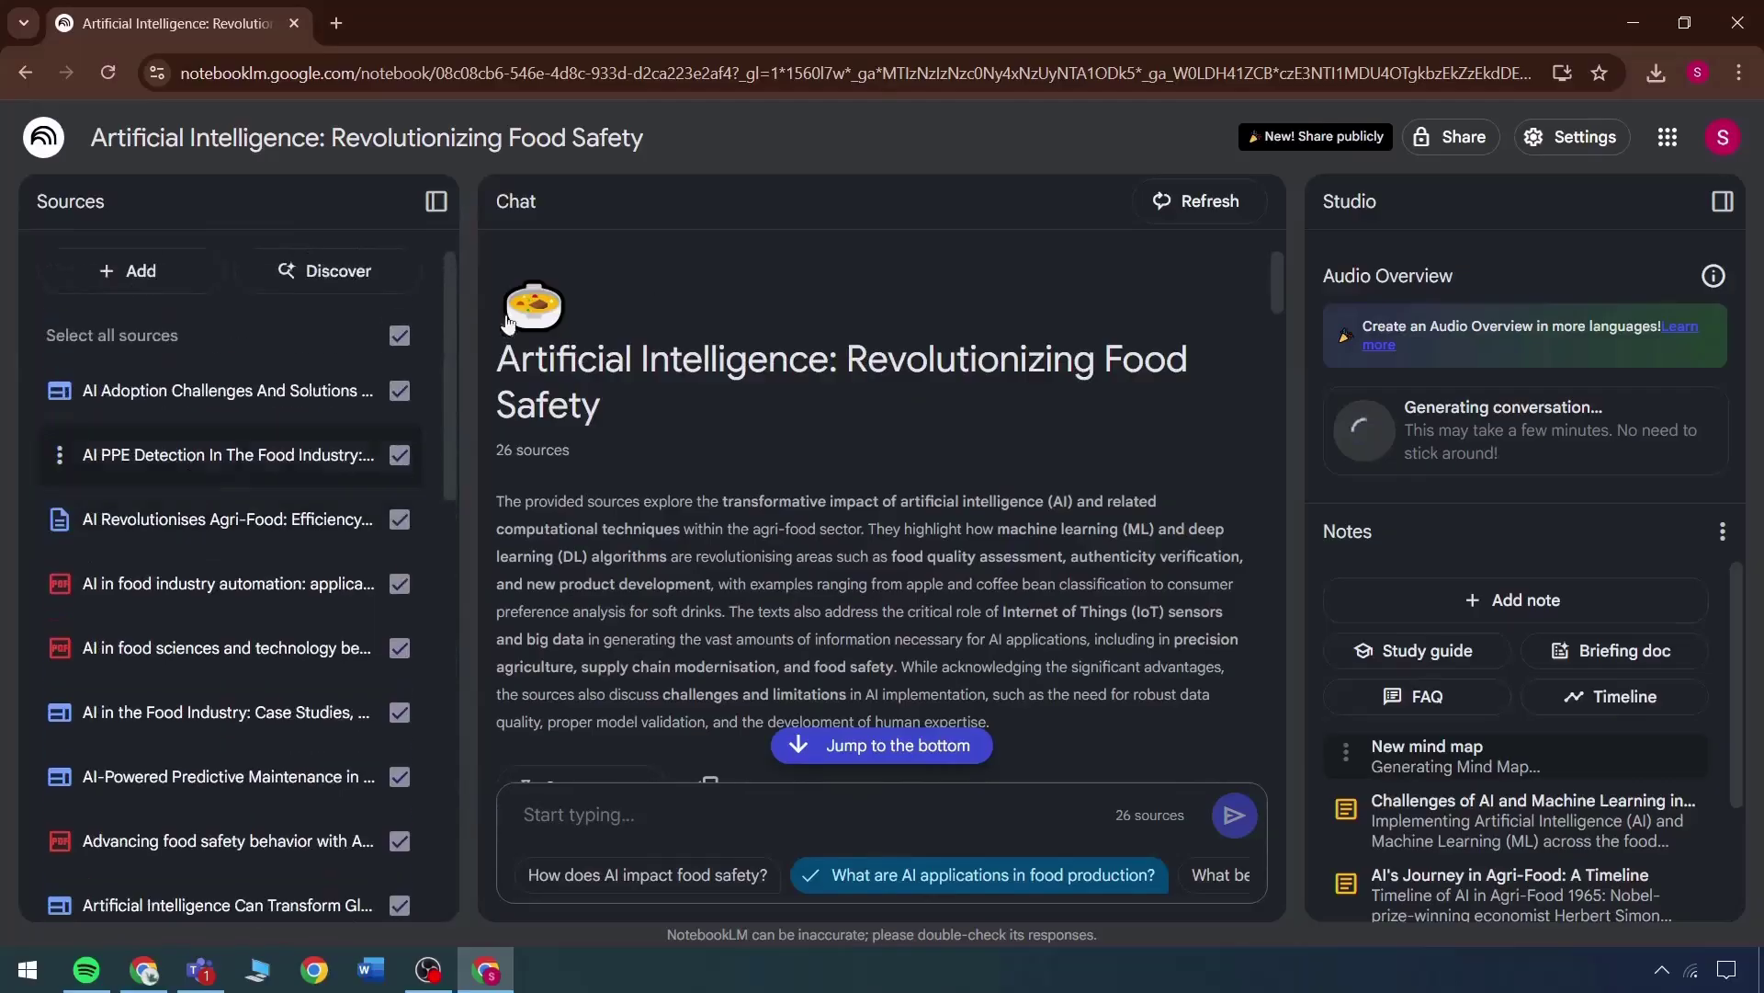
left_click(436, 201)
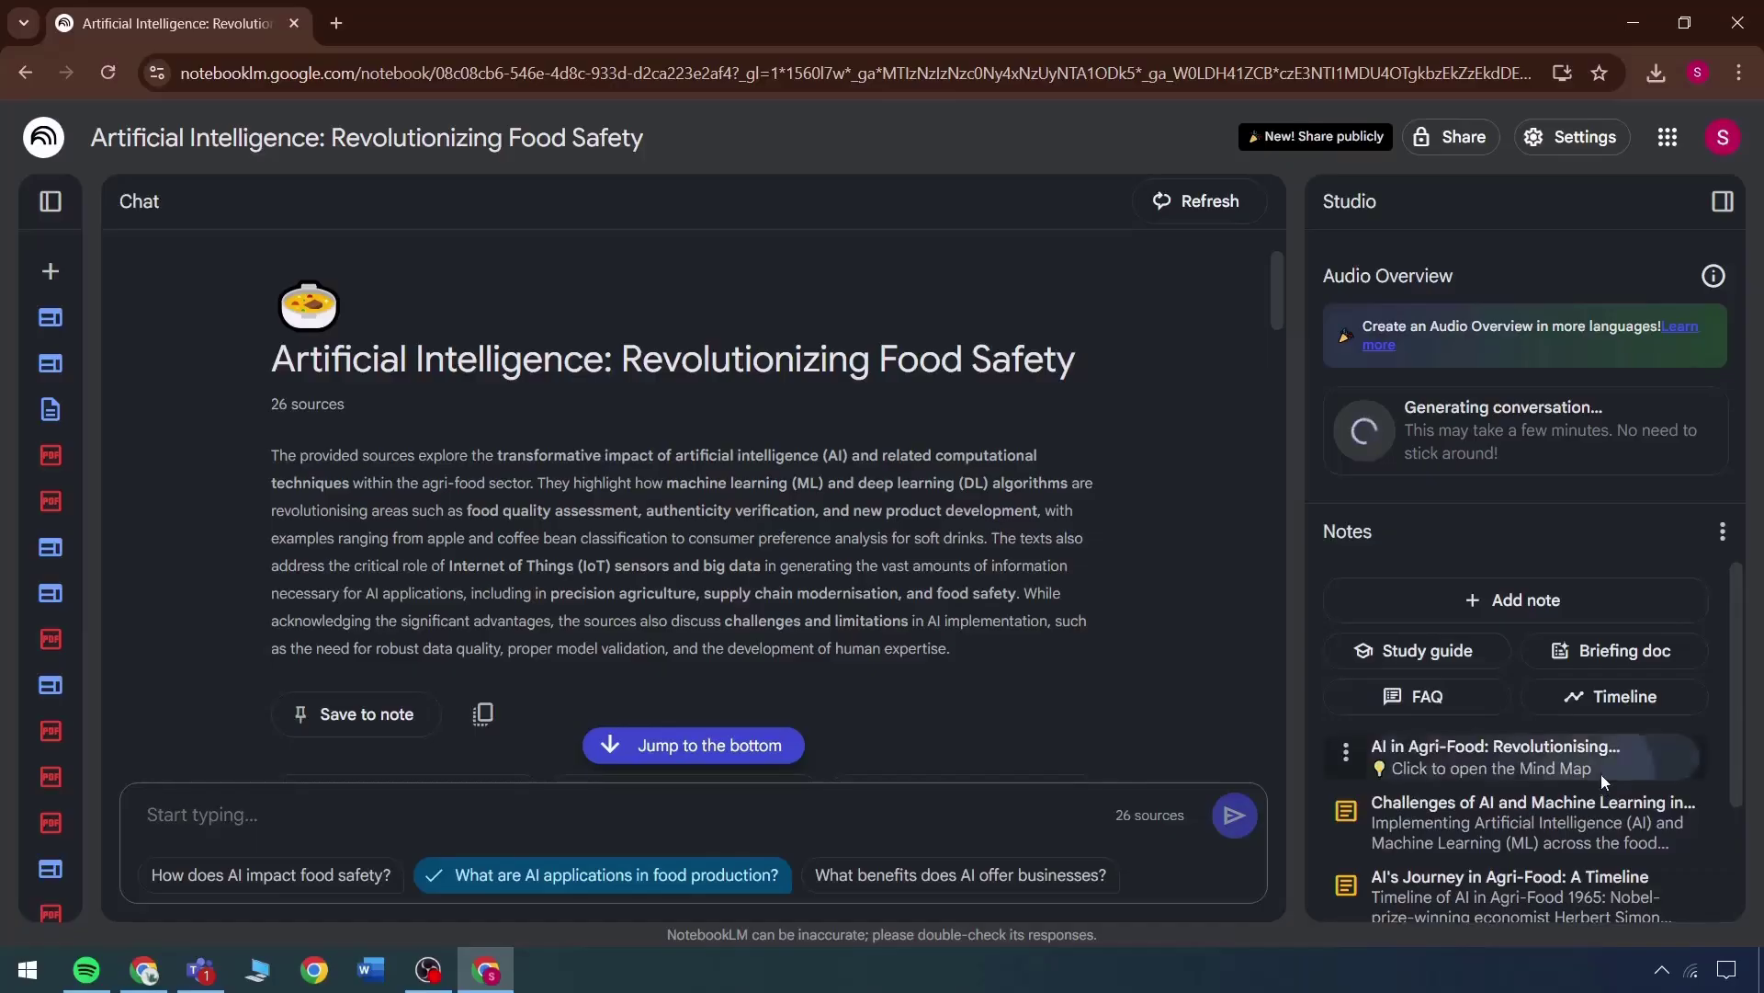
left_click(1601, 774)
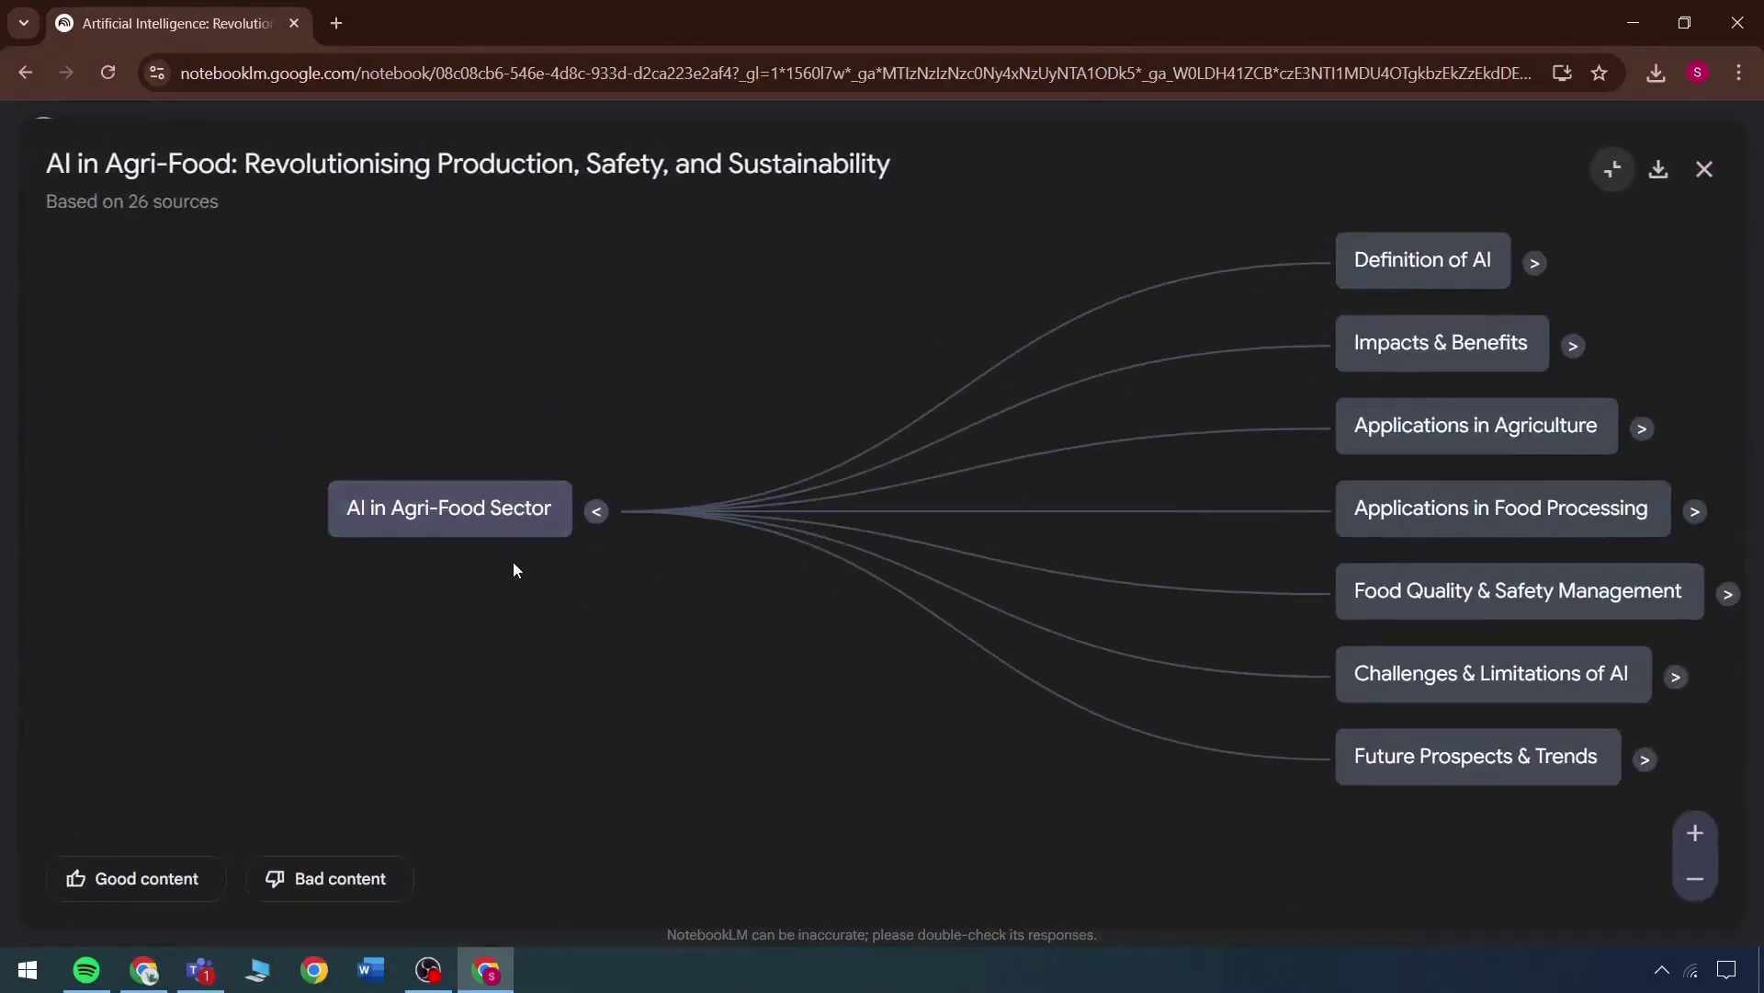
Step: Rate the mind map as good and expand Definition of AI, Impacts & Benefits, Core Components, Sub-fields
left_click(154, 879)
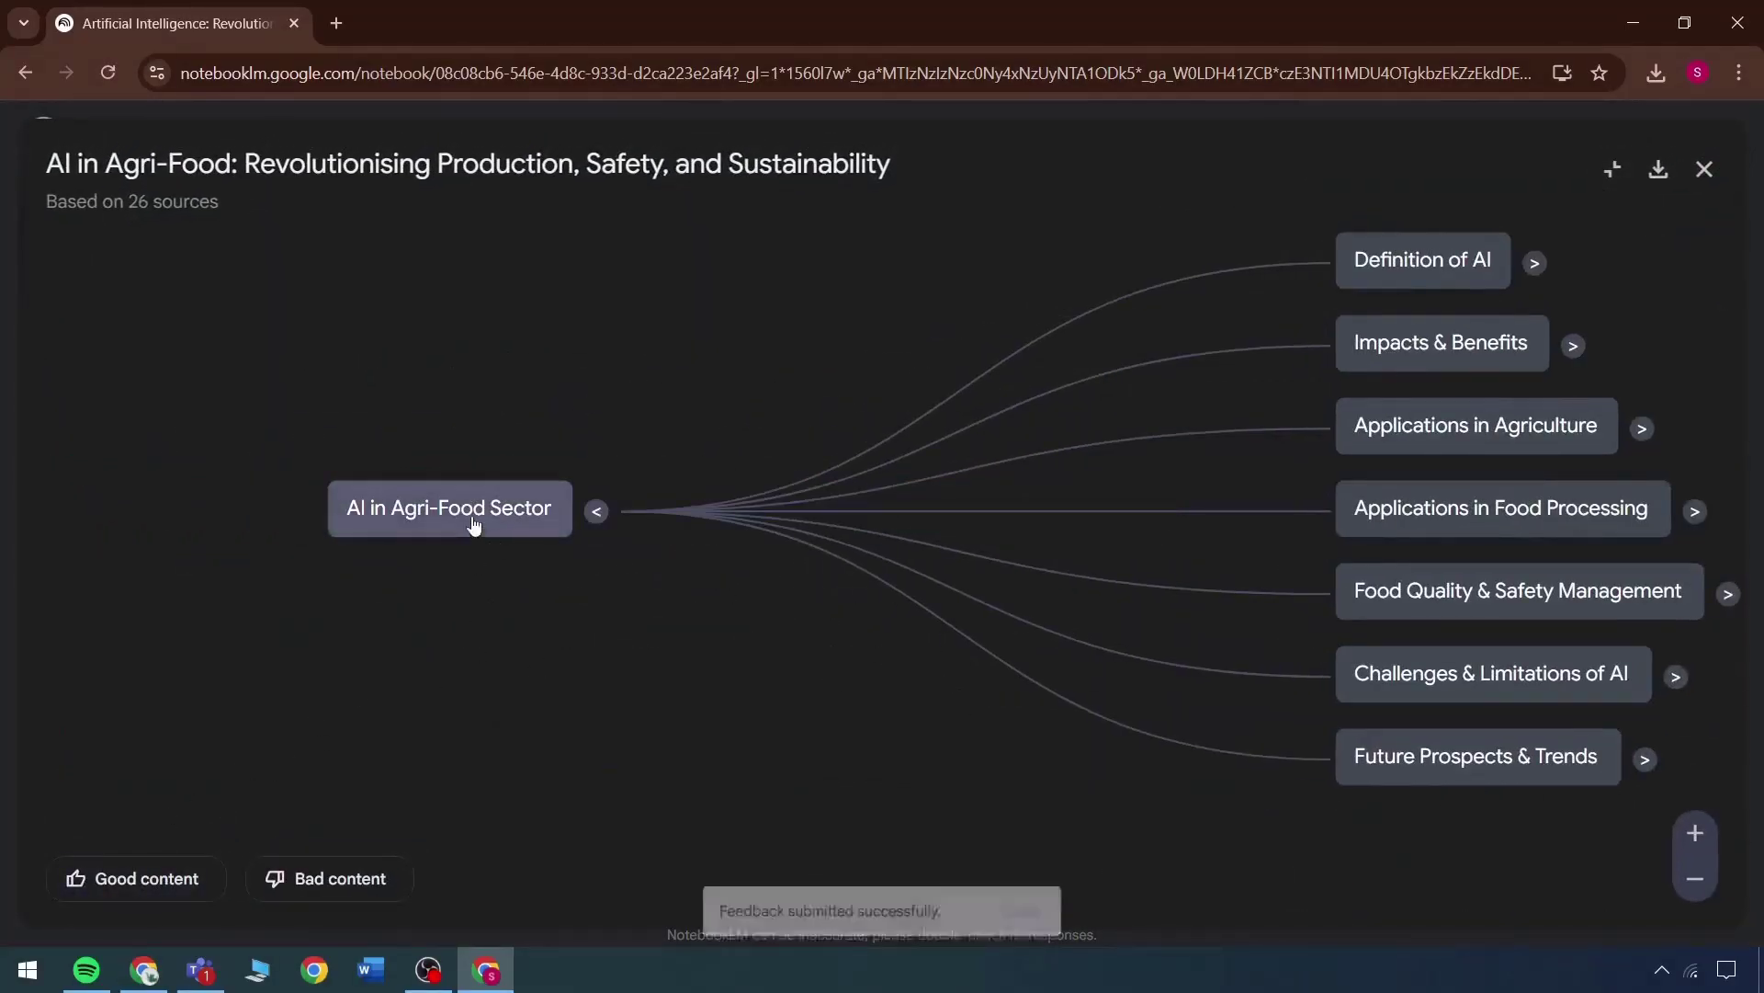
left_click(1534, 263)
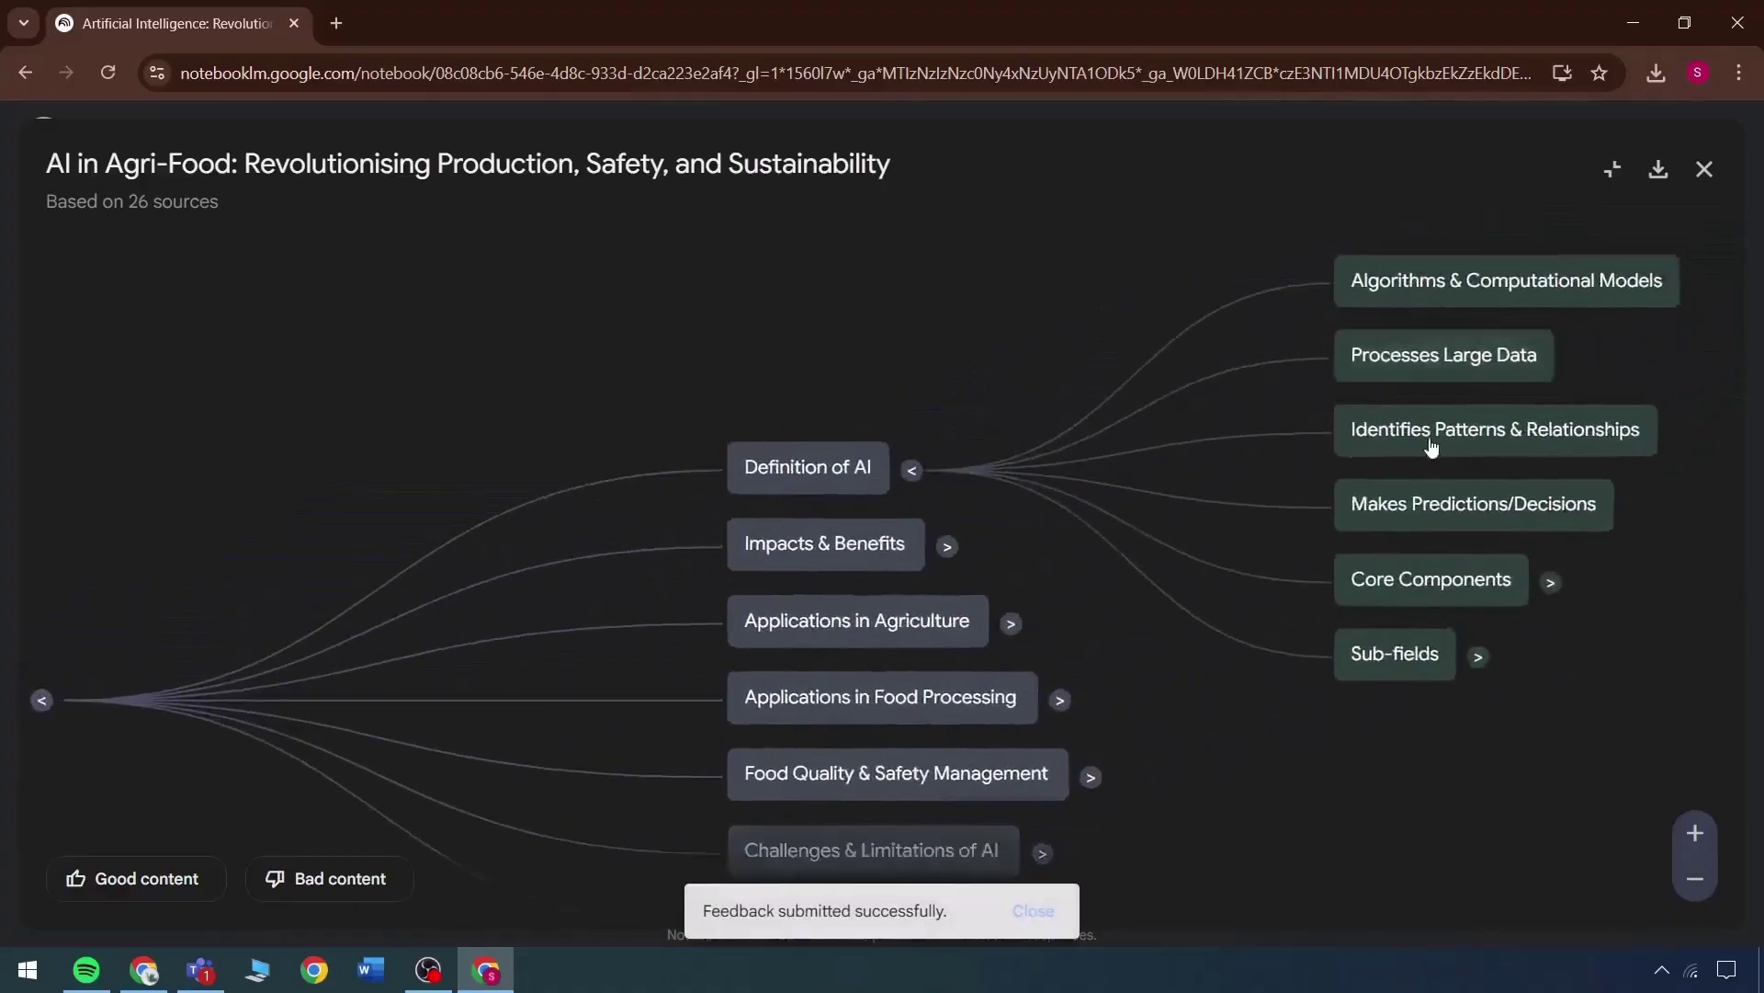
left_click(774, 607)
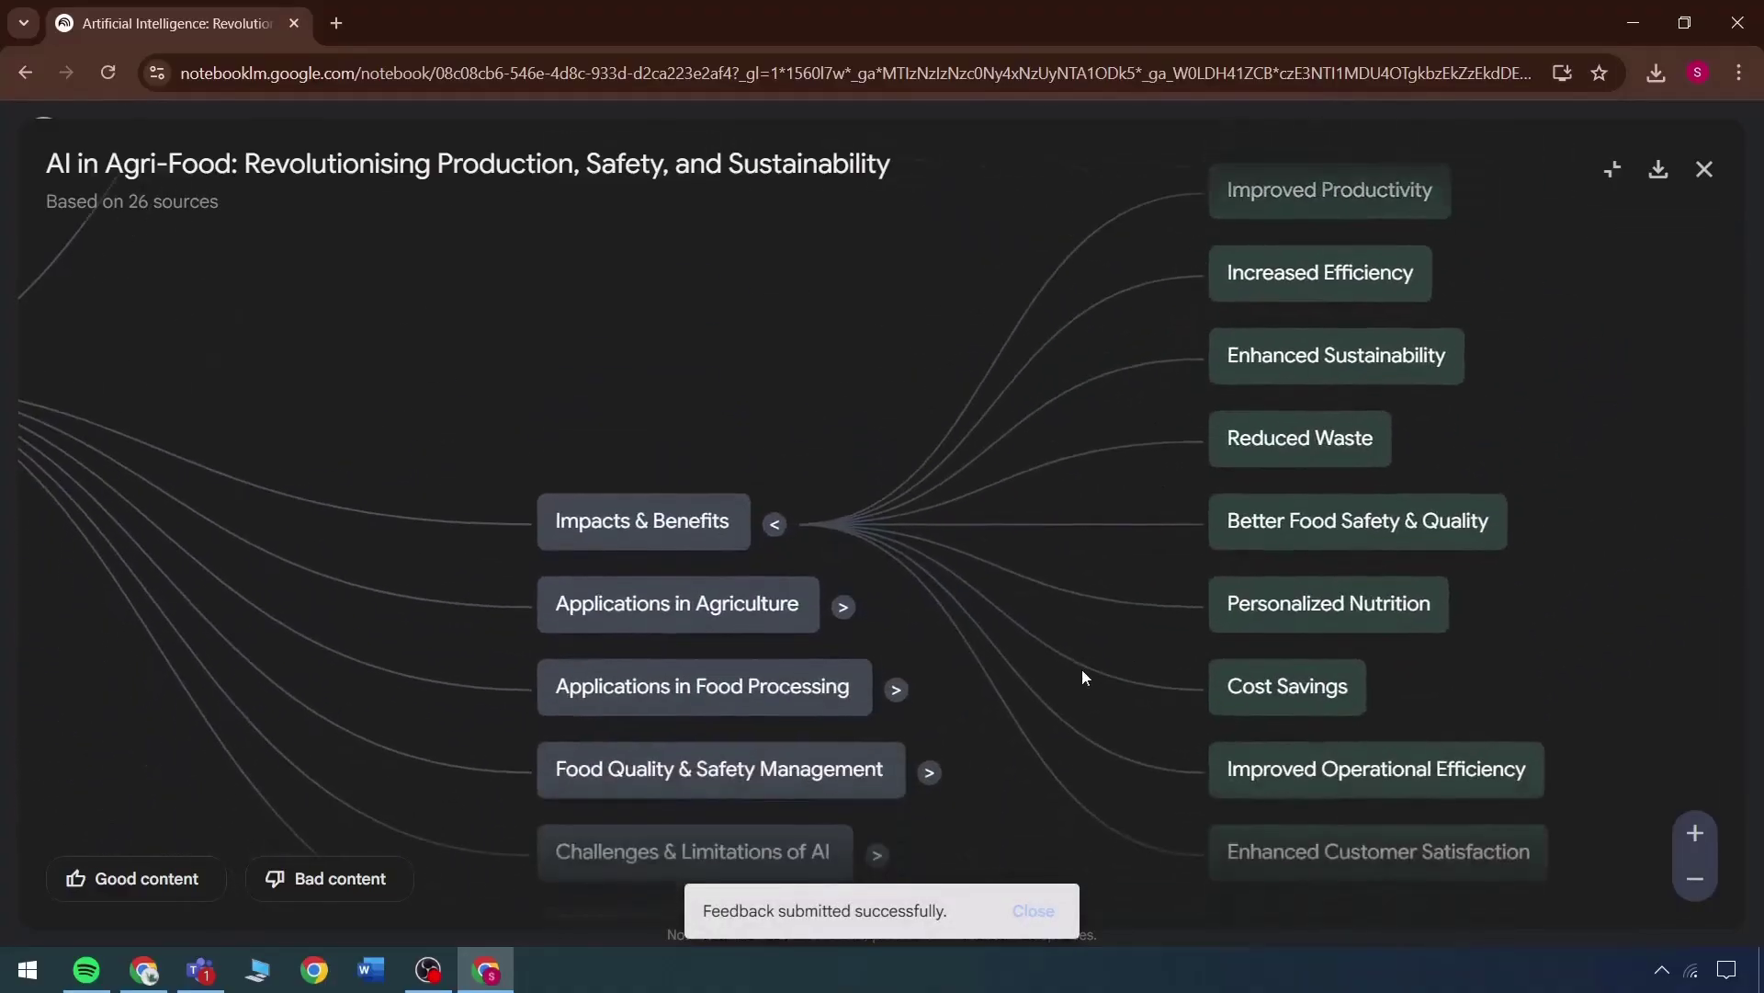
scroll(1088, 669, "up", 3)
scroll(1091, 677, "down", 4)
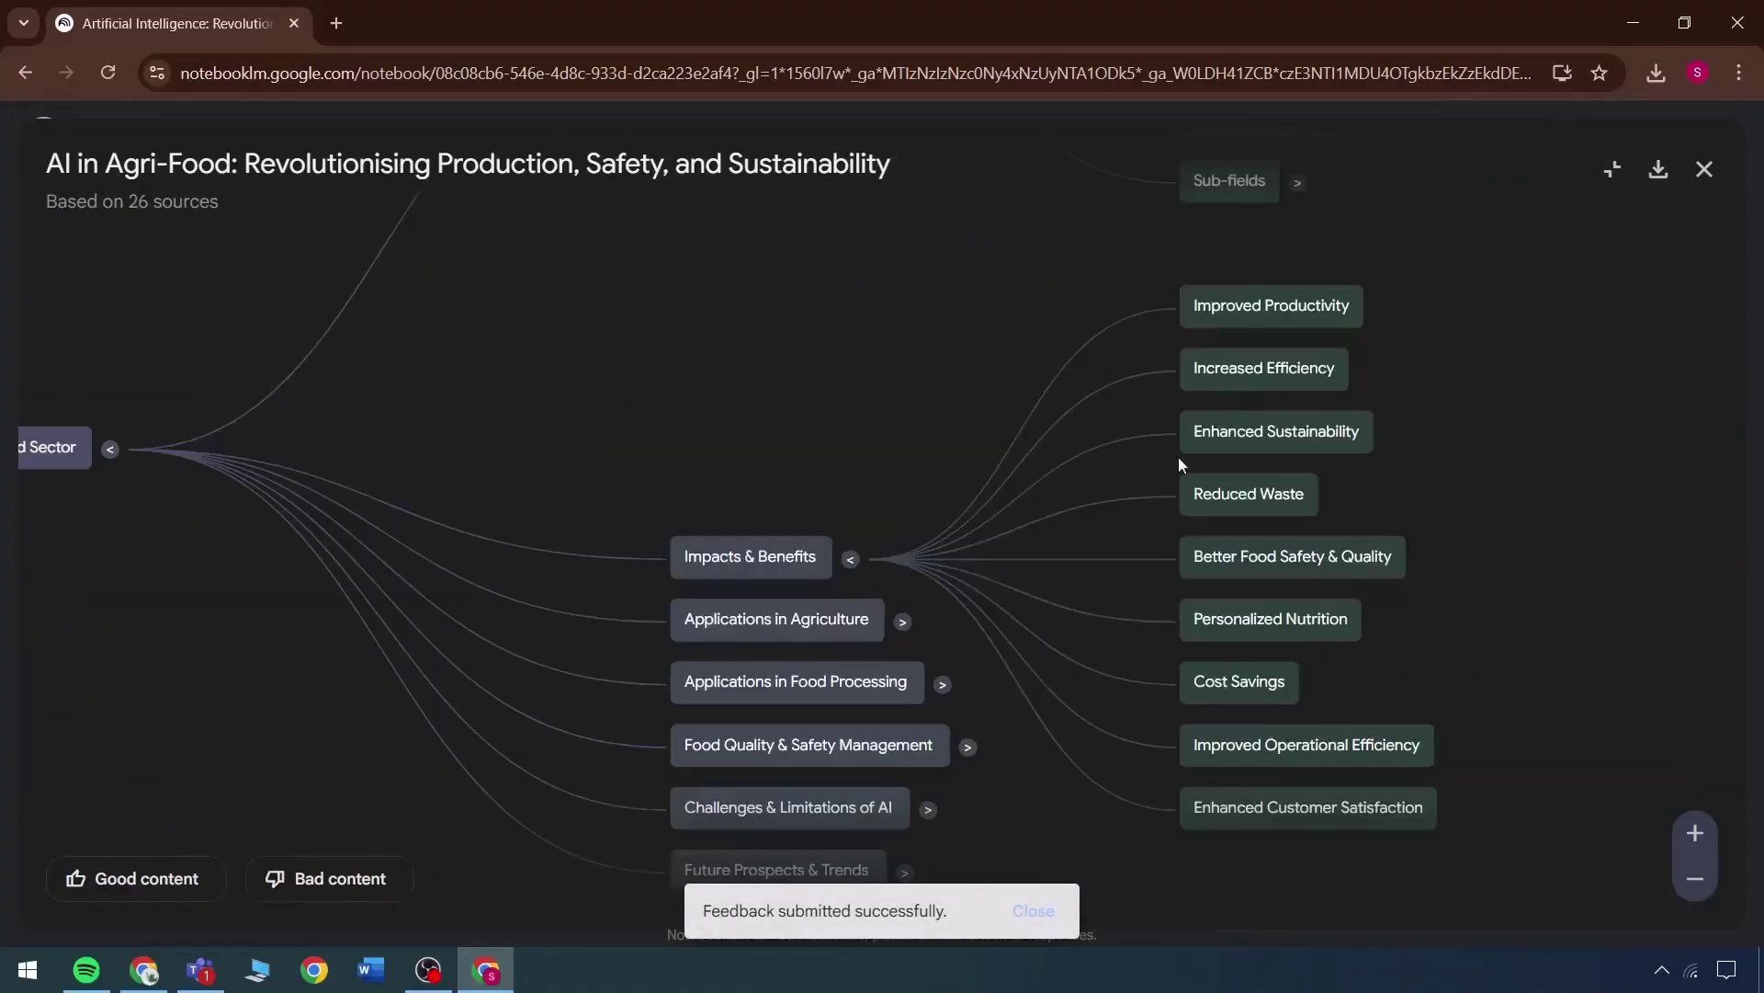
scroll(1031, 599, "down", 3)
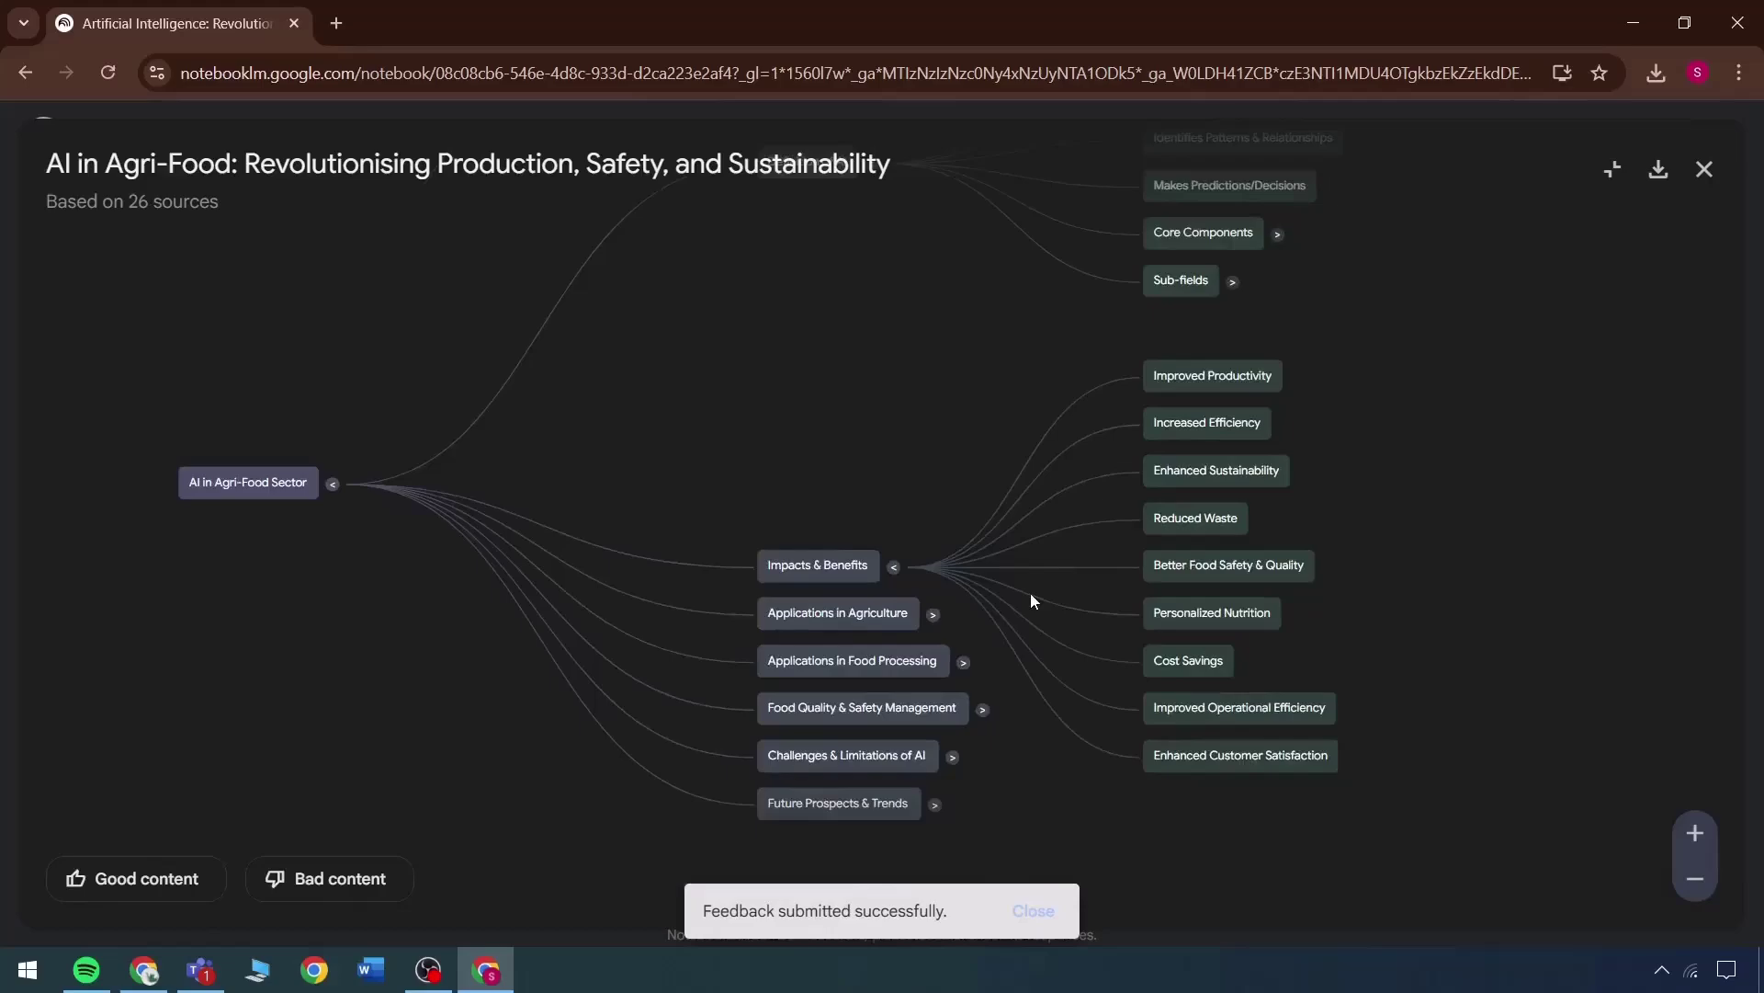
left_click(1275, 233)
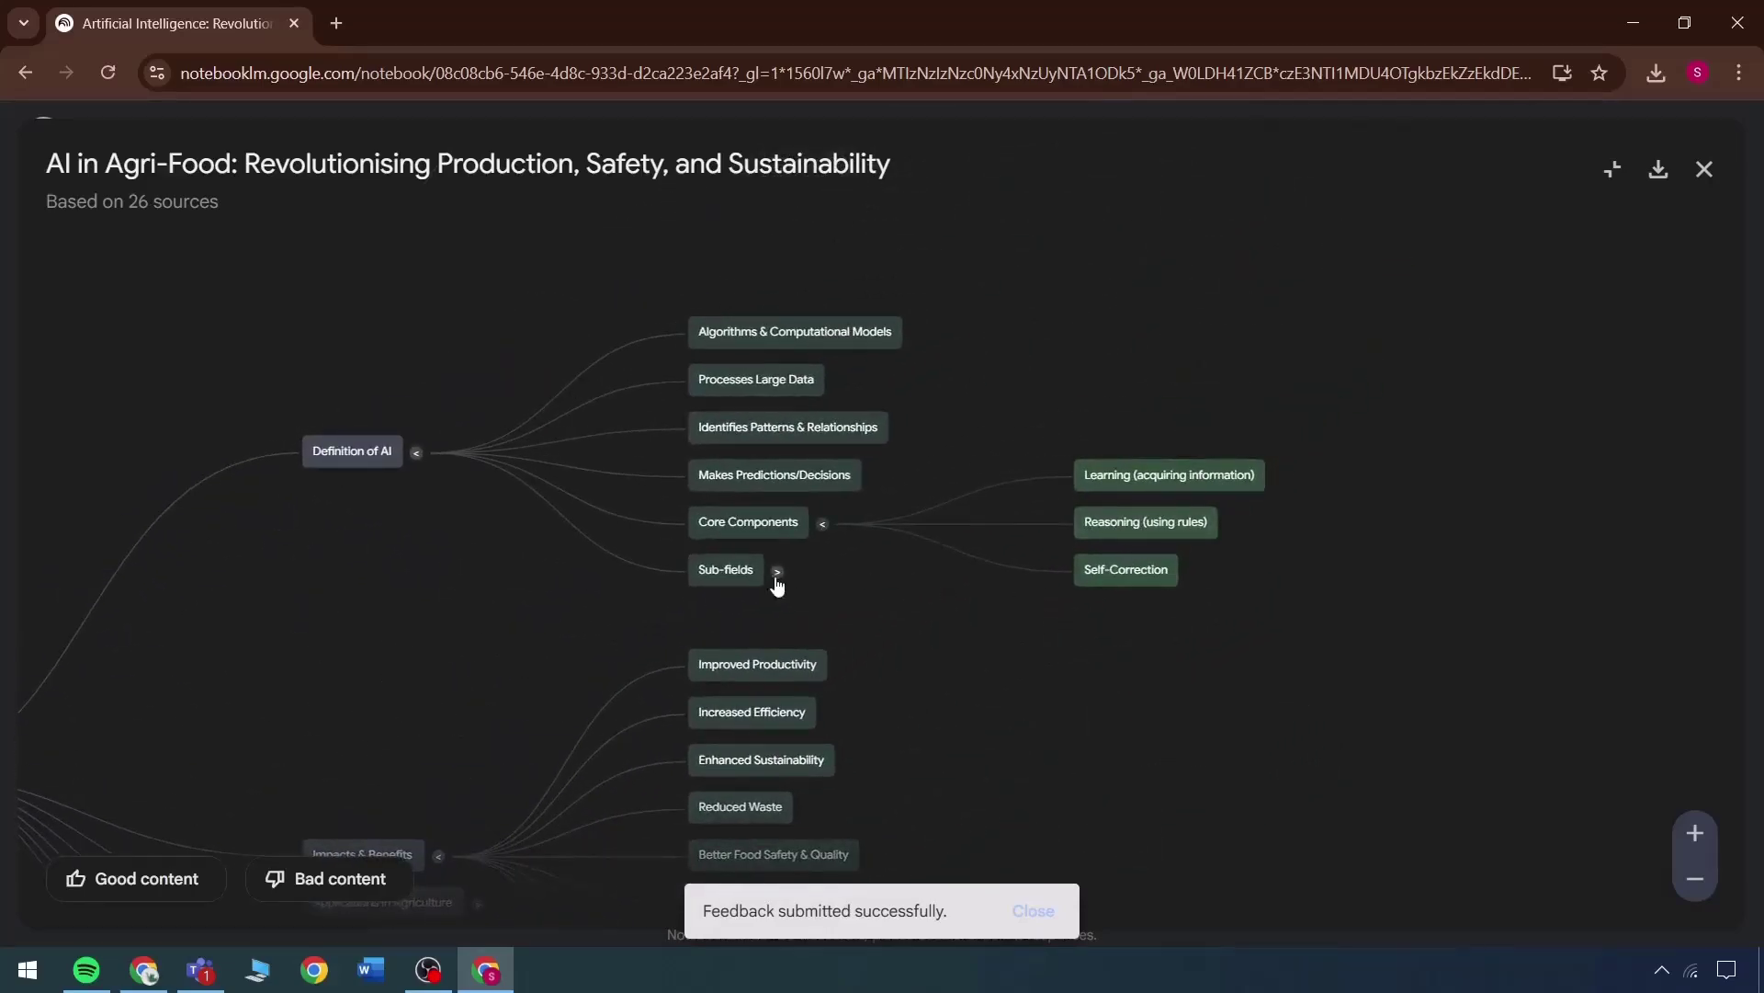
left_click(777, 571)
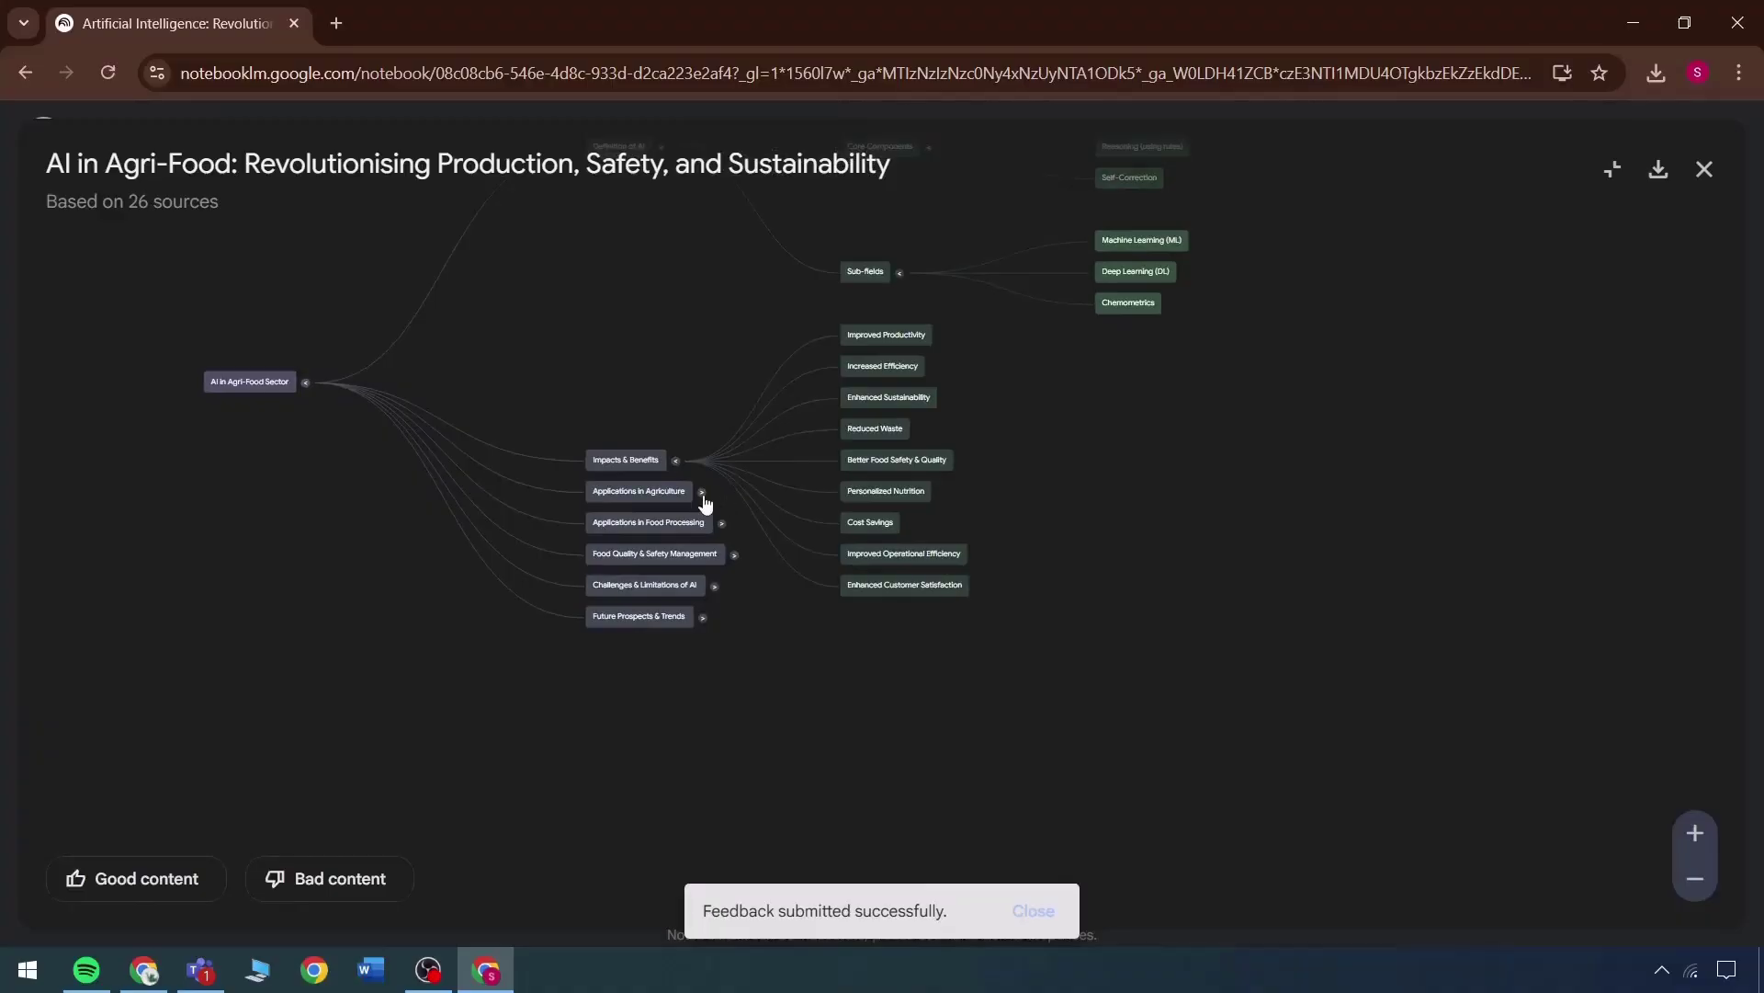
Step: Expand Applications in Agriculture and its Crop Monitoring, Pest Detection, Crop Selection, Big Data, Crop Disease branches
left_click(702, 494)
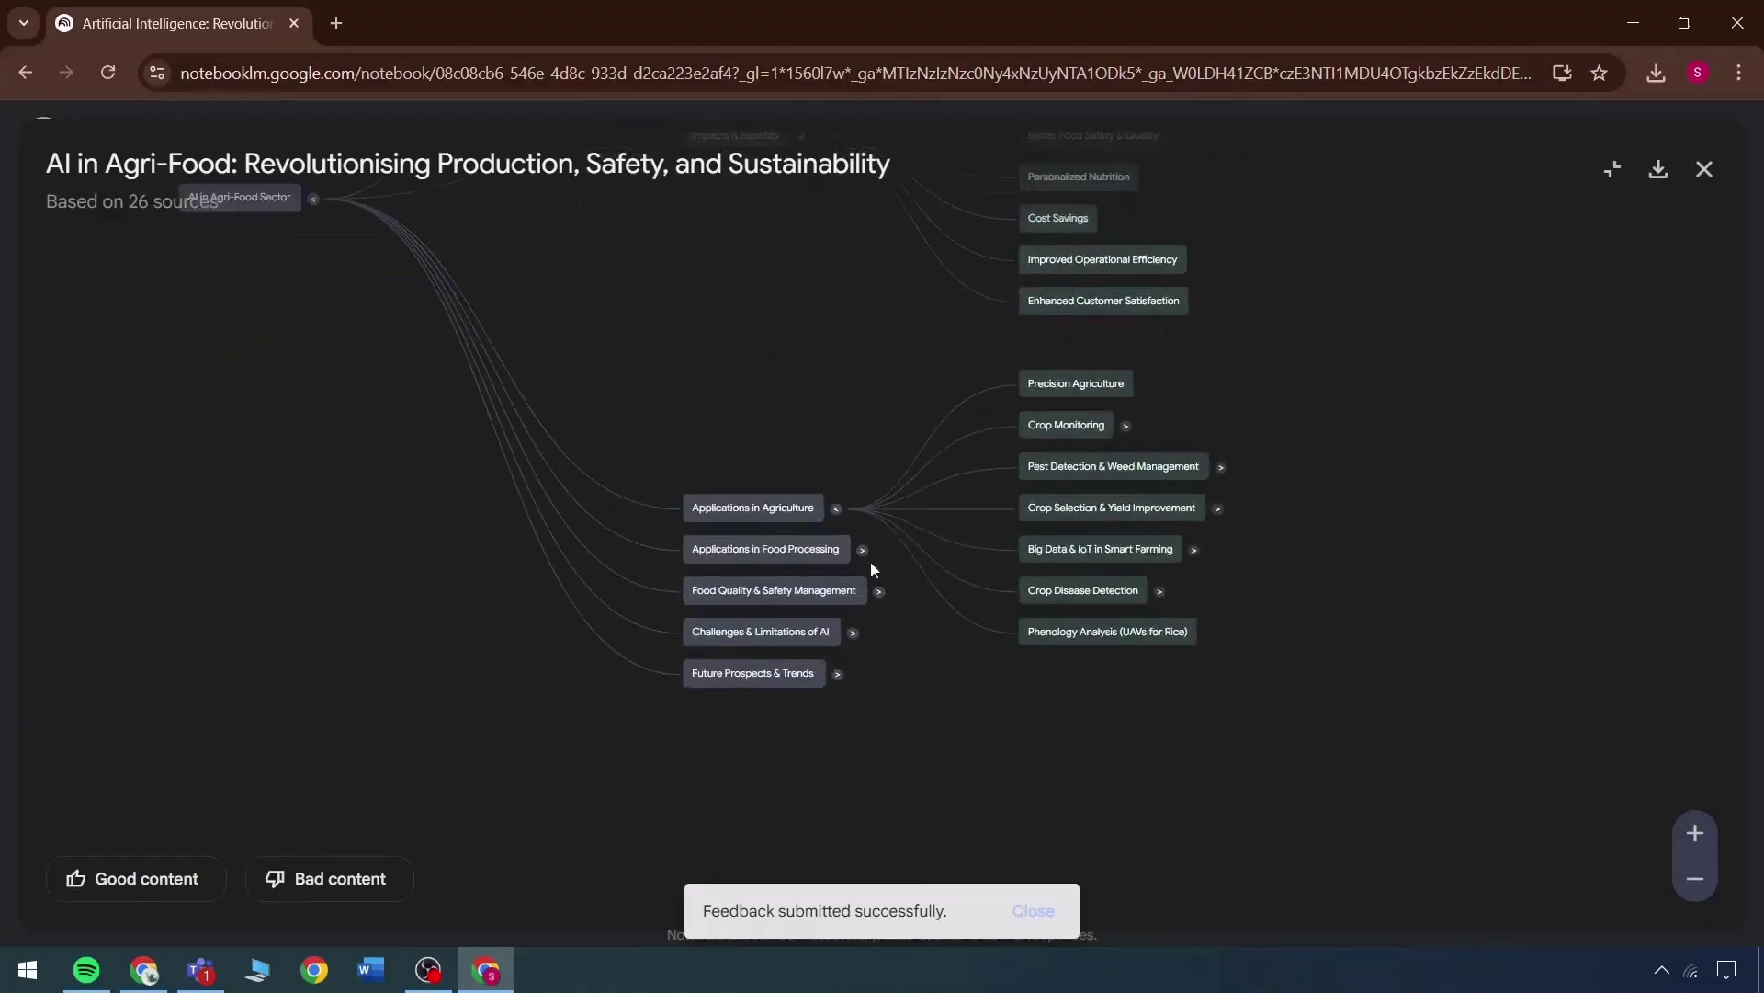
left_click(1180, 411)
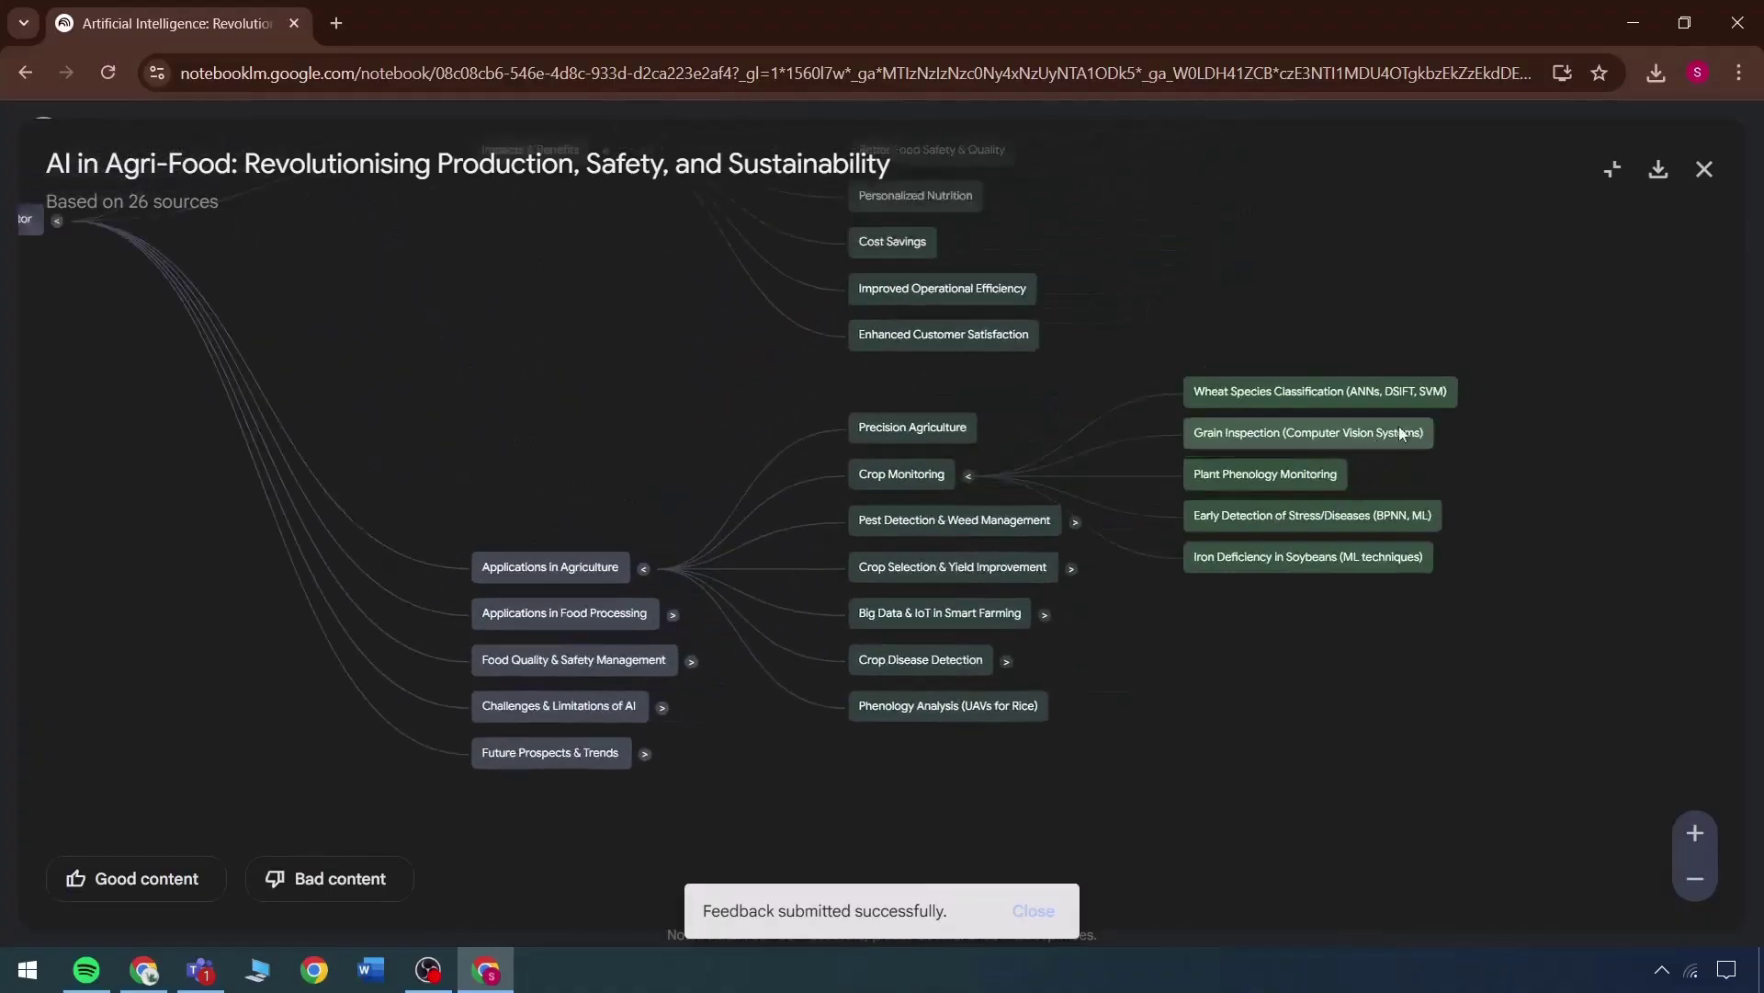
left_click(919, 571)
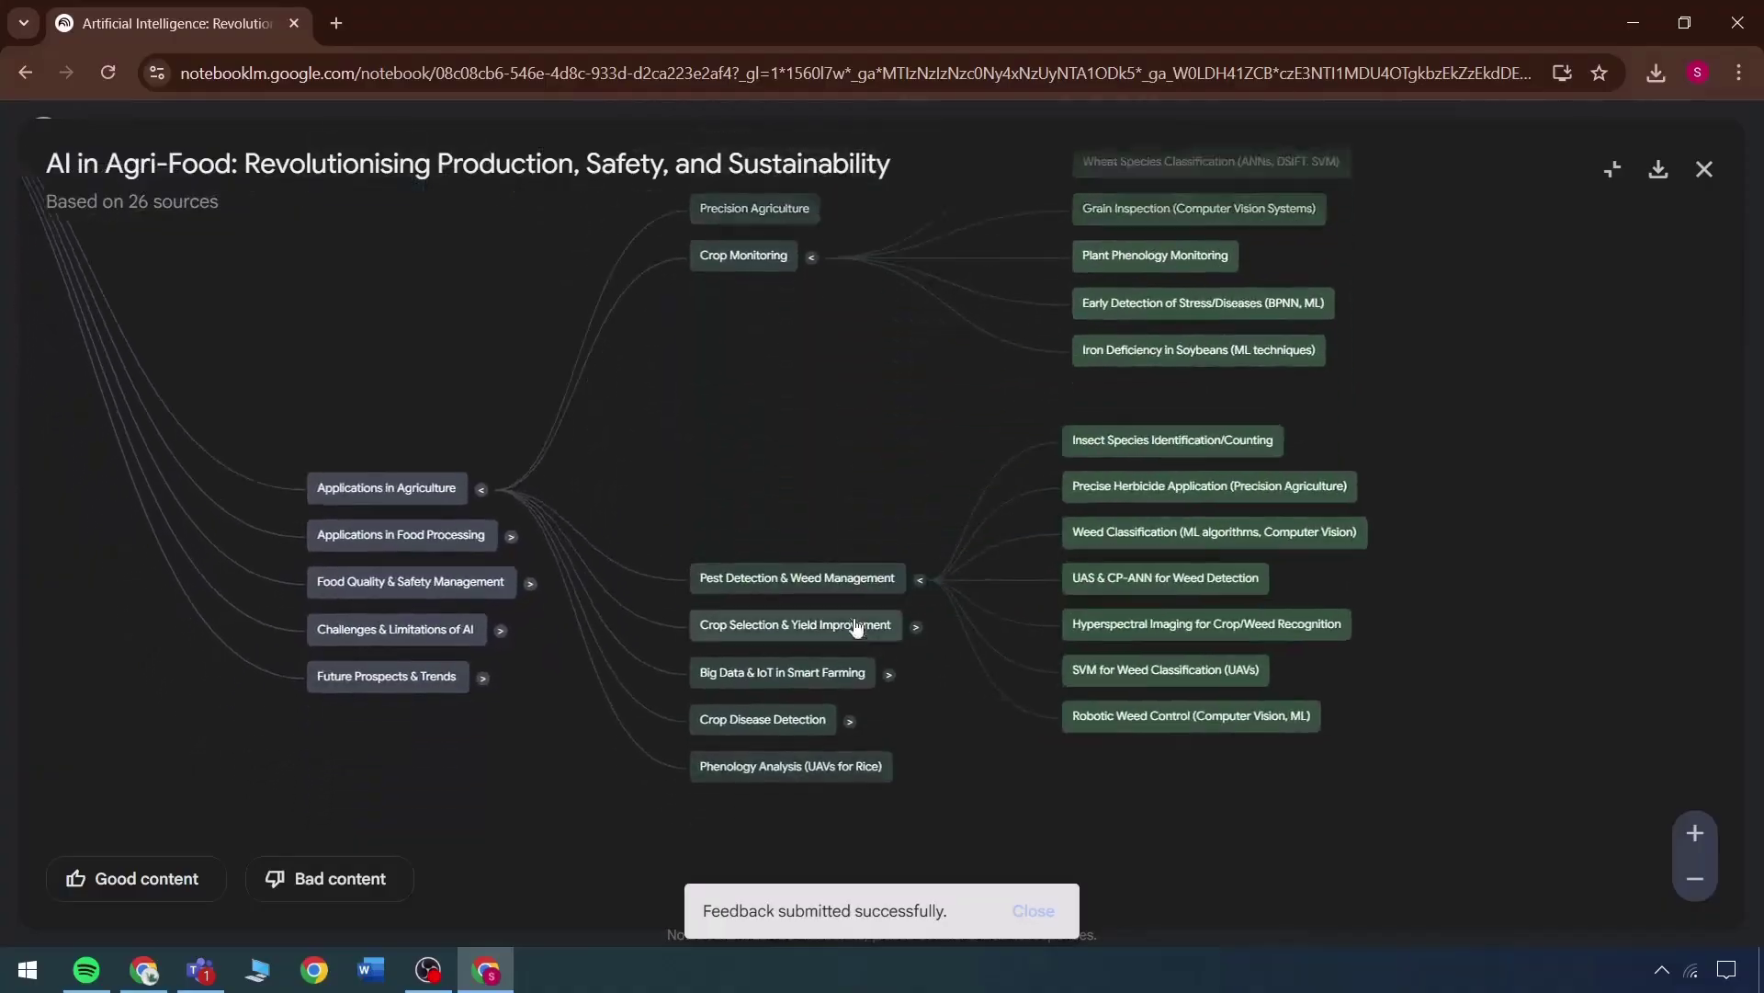
left_click(916, 621)
left_click(889, 570)
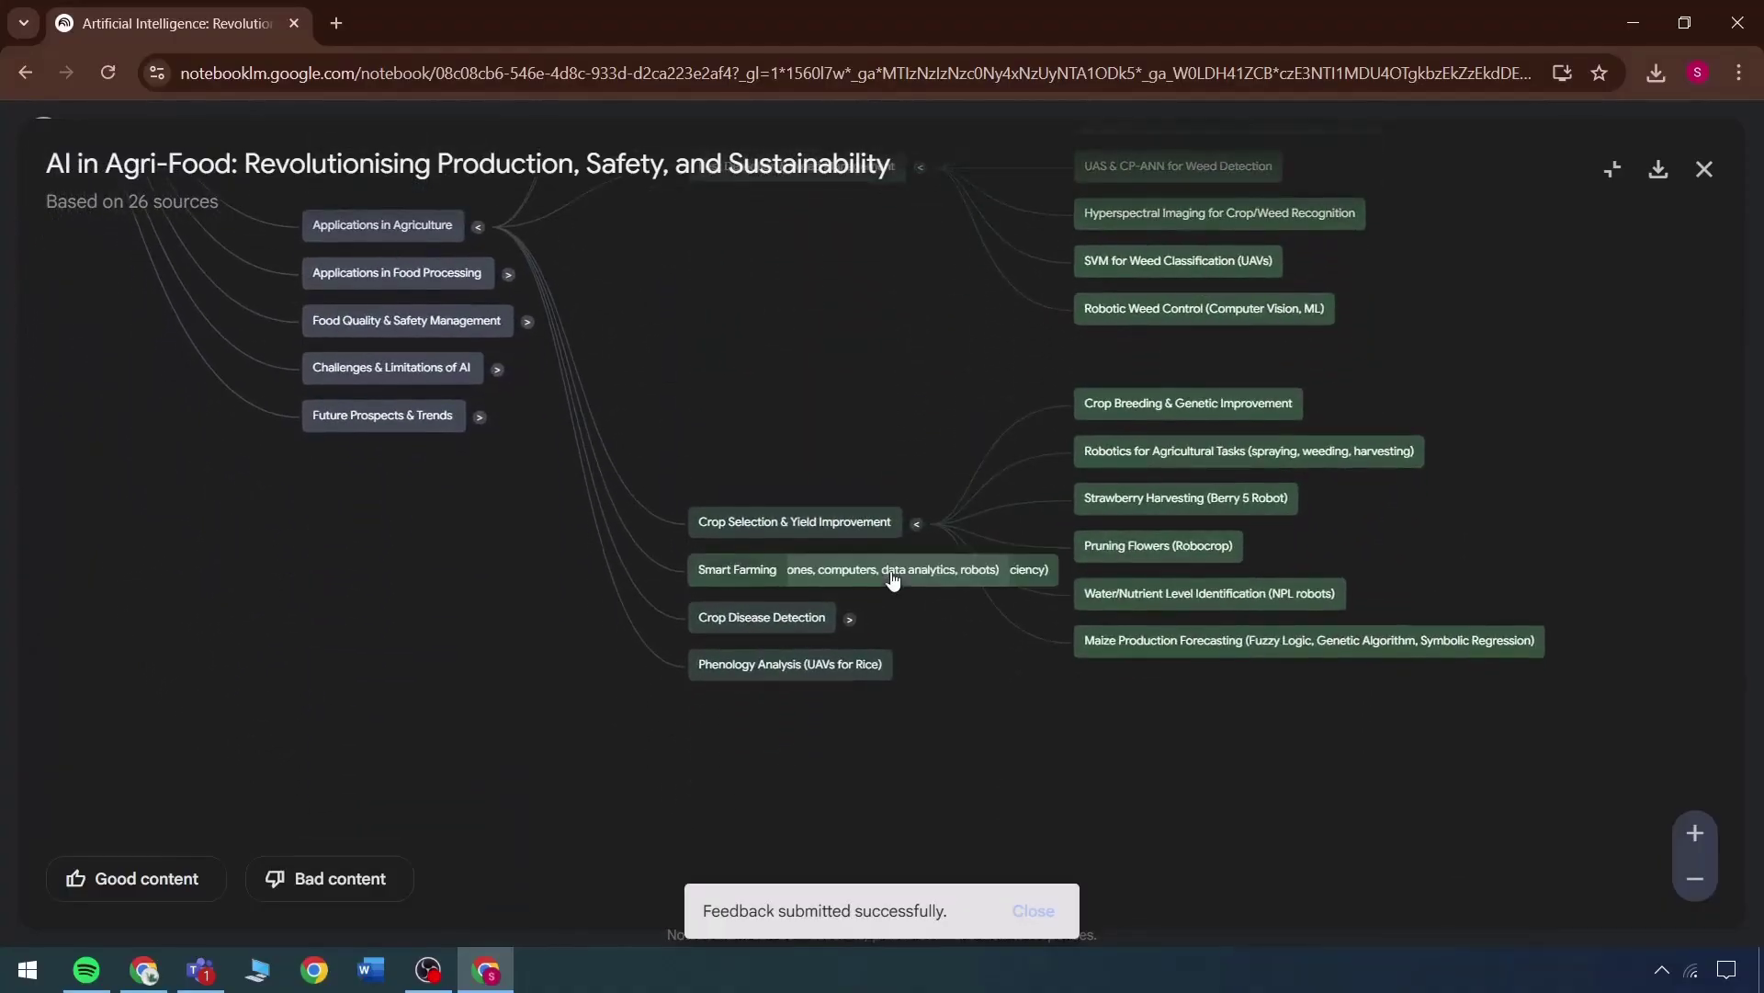
left_click(849, 571)
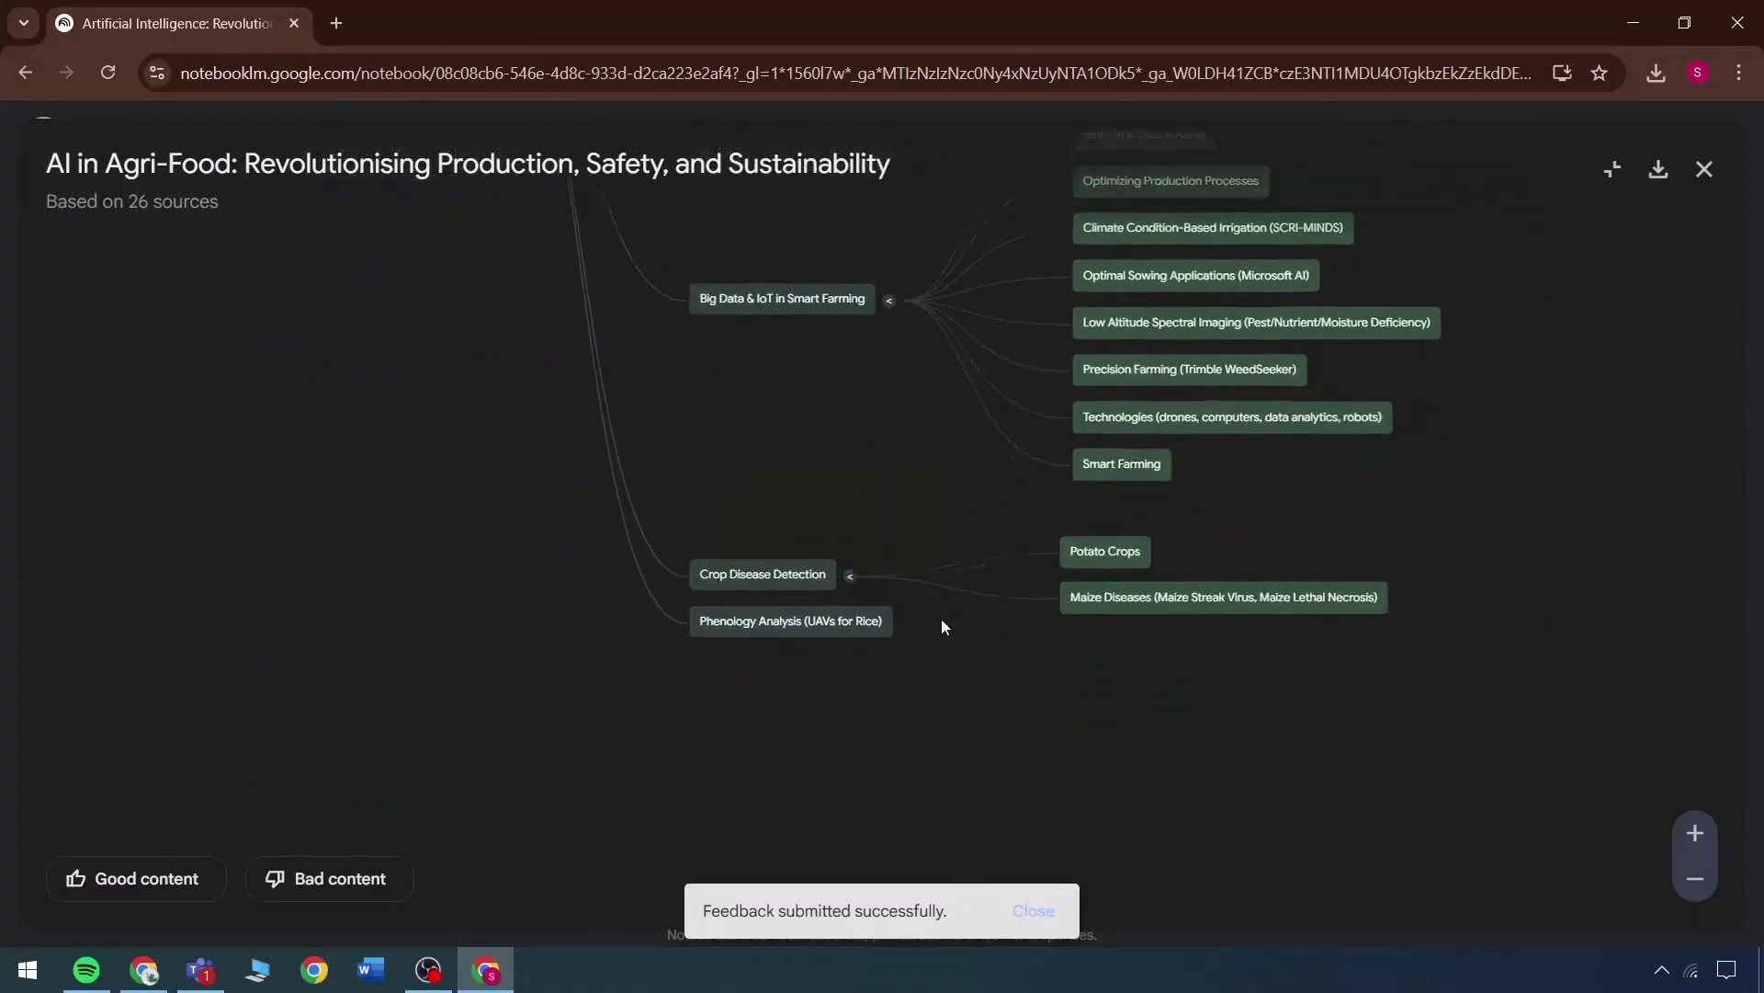
Step: Collapse the Impacts & Benefits and Applications in Agriculture branches, leaving the seven main topics
scroll(783, 492, "up", 3)
scroll(783, 492, "down", 5)
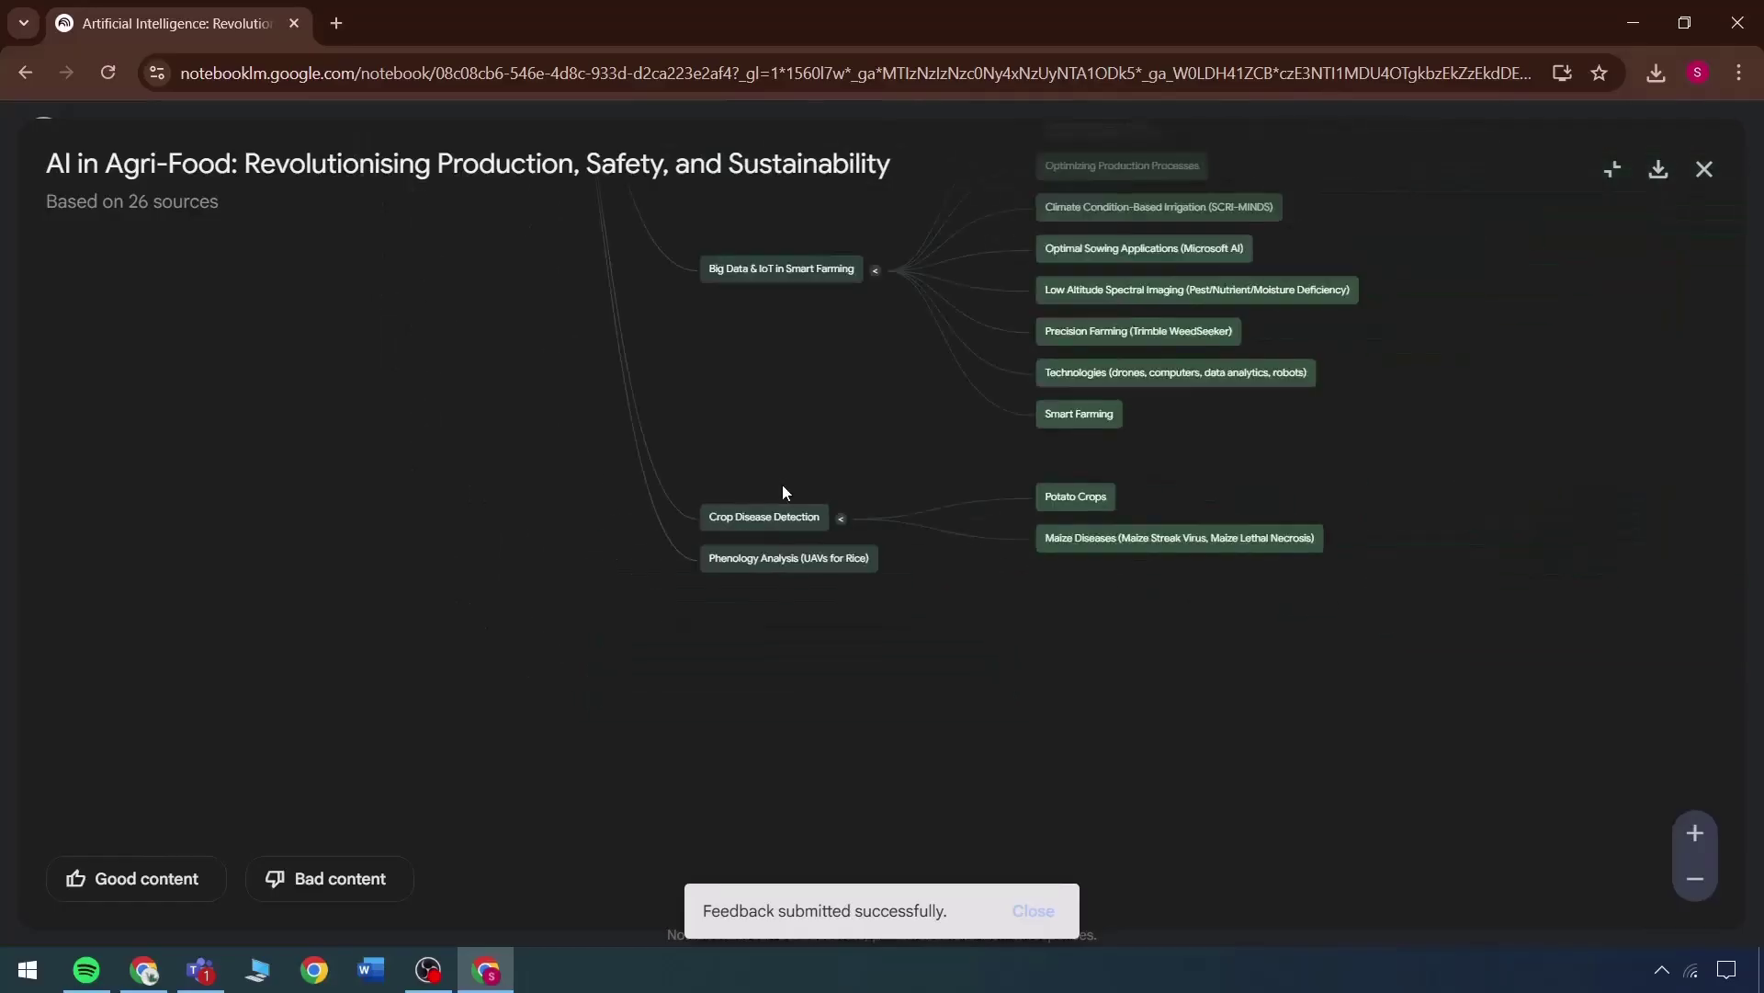
scroll(783, 491, "up", 2)
scroll(783, 491, "down", 2)
left_click_drag(781, 483, 908, 642)
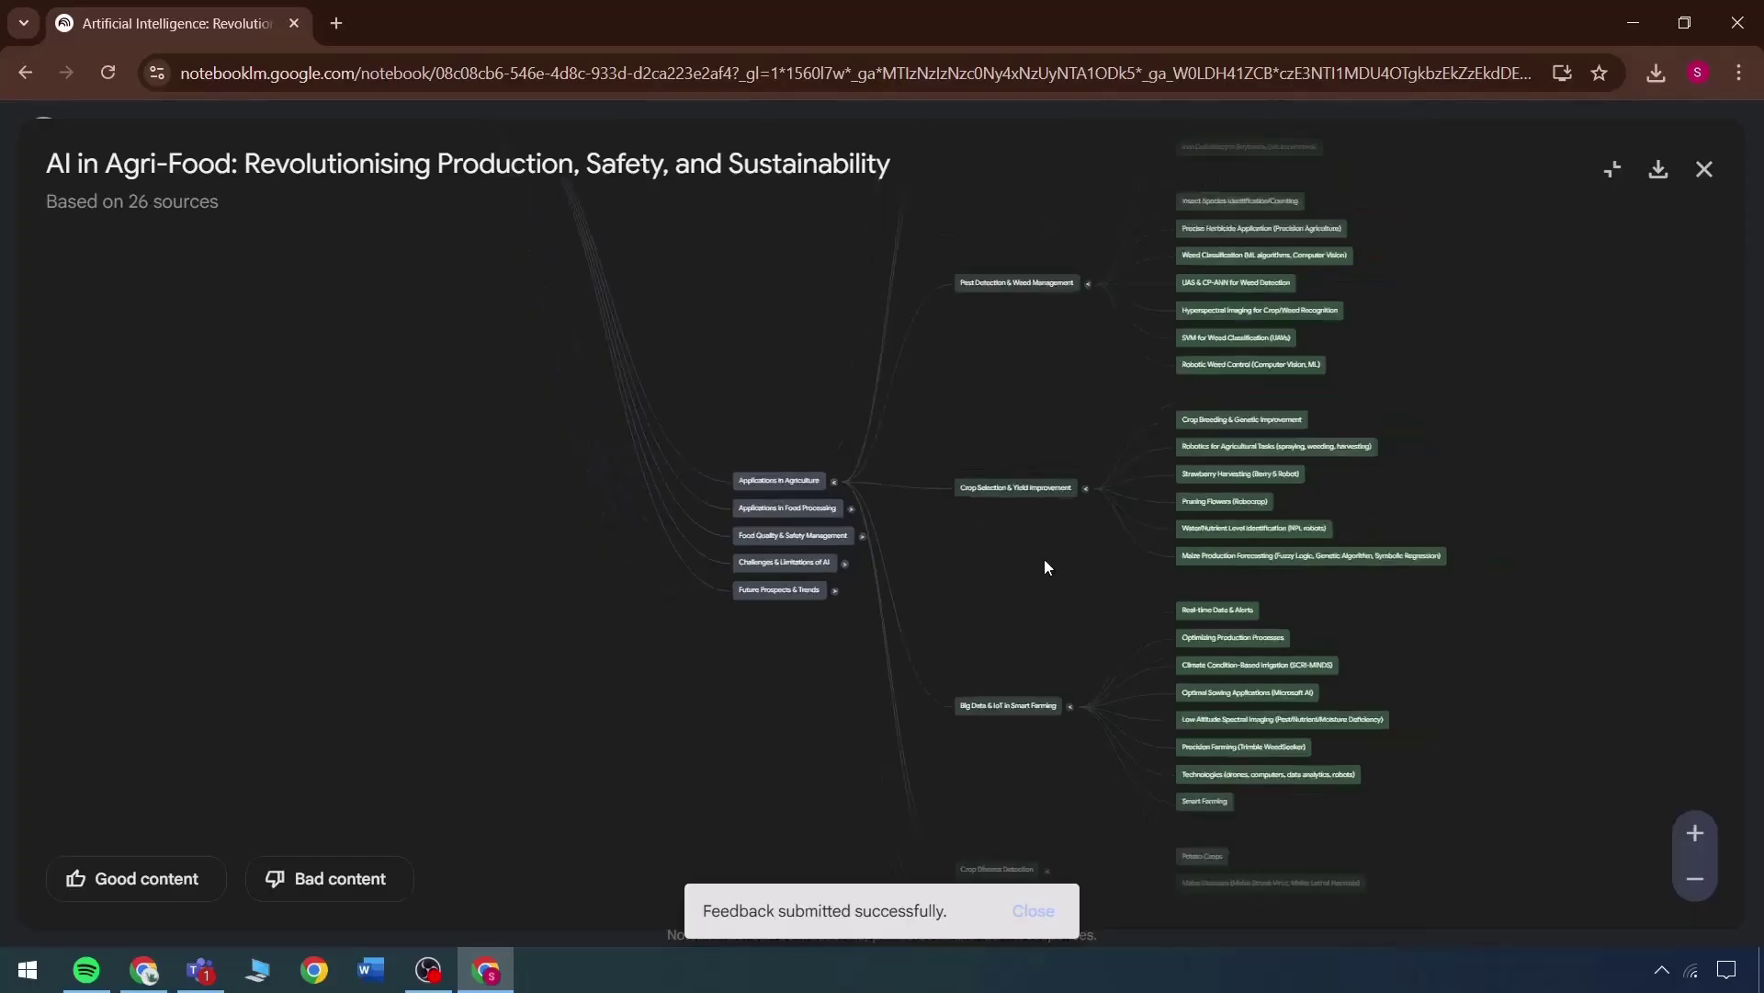
scroll(1044, 559, "down", 5)
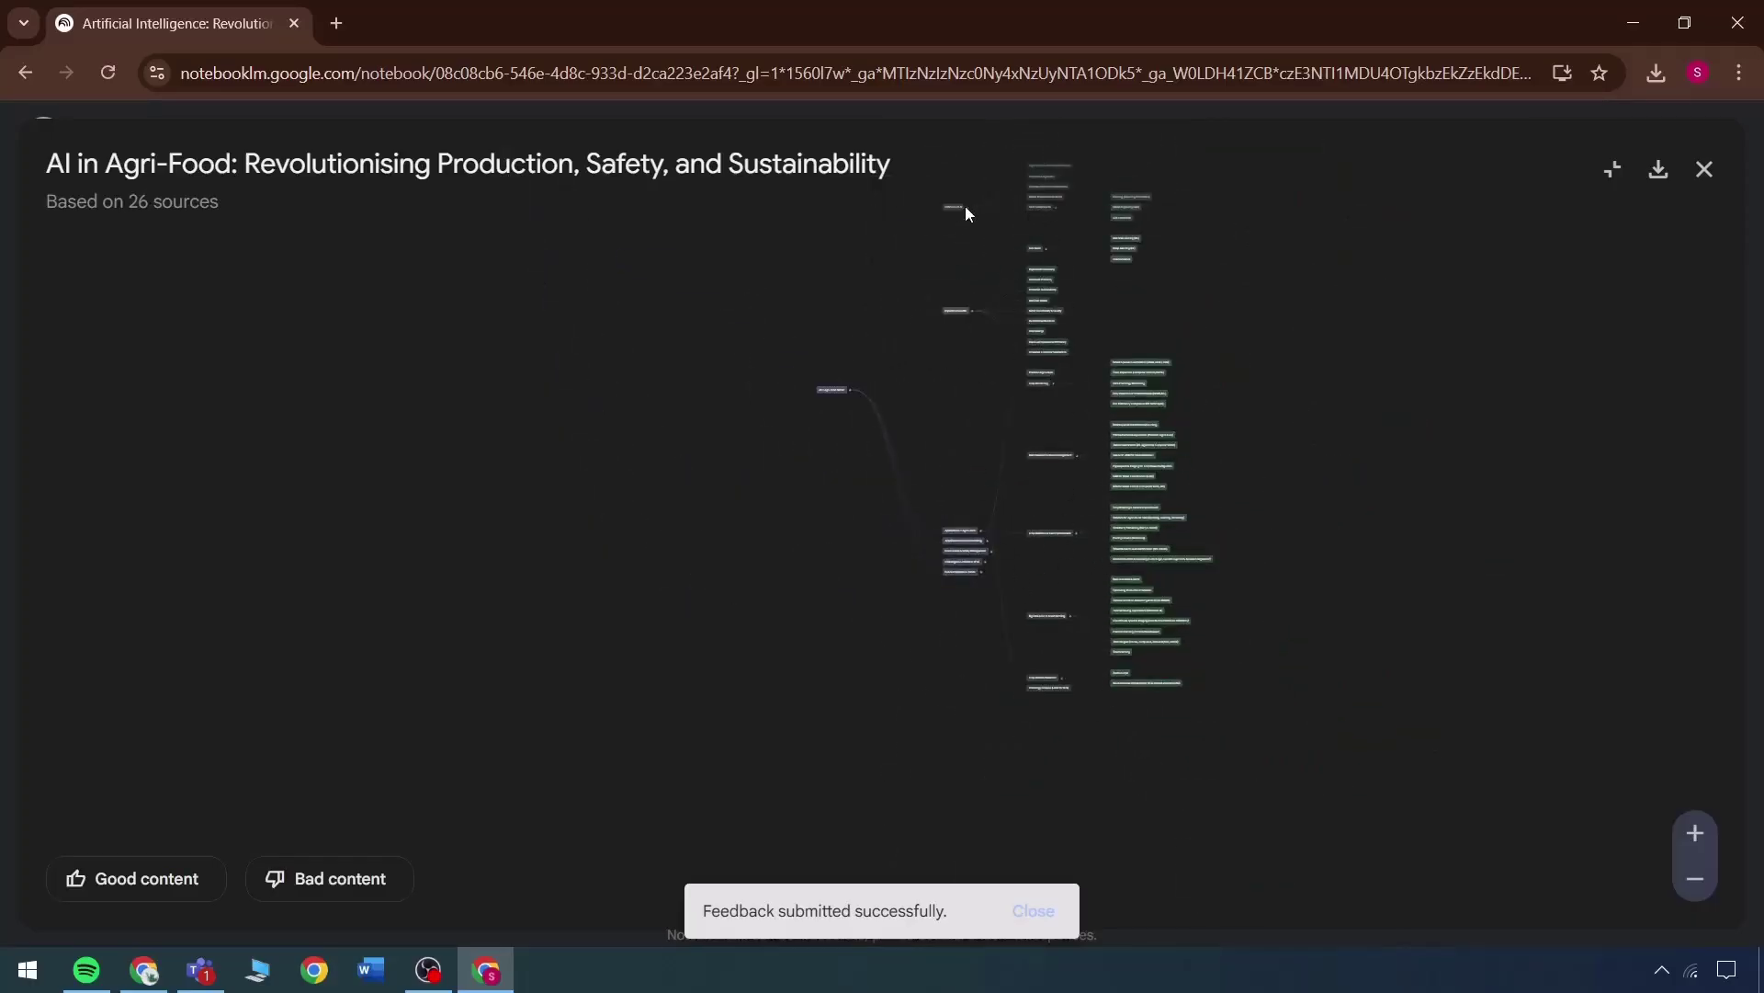
scroll(965, 214, "up", 4)
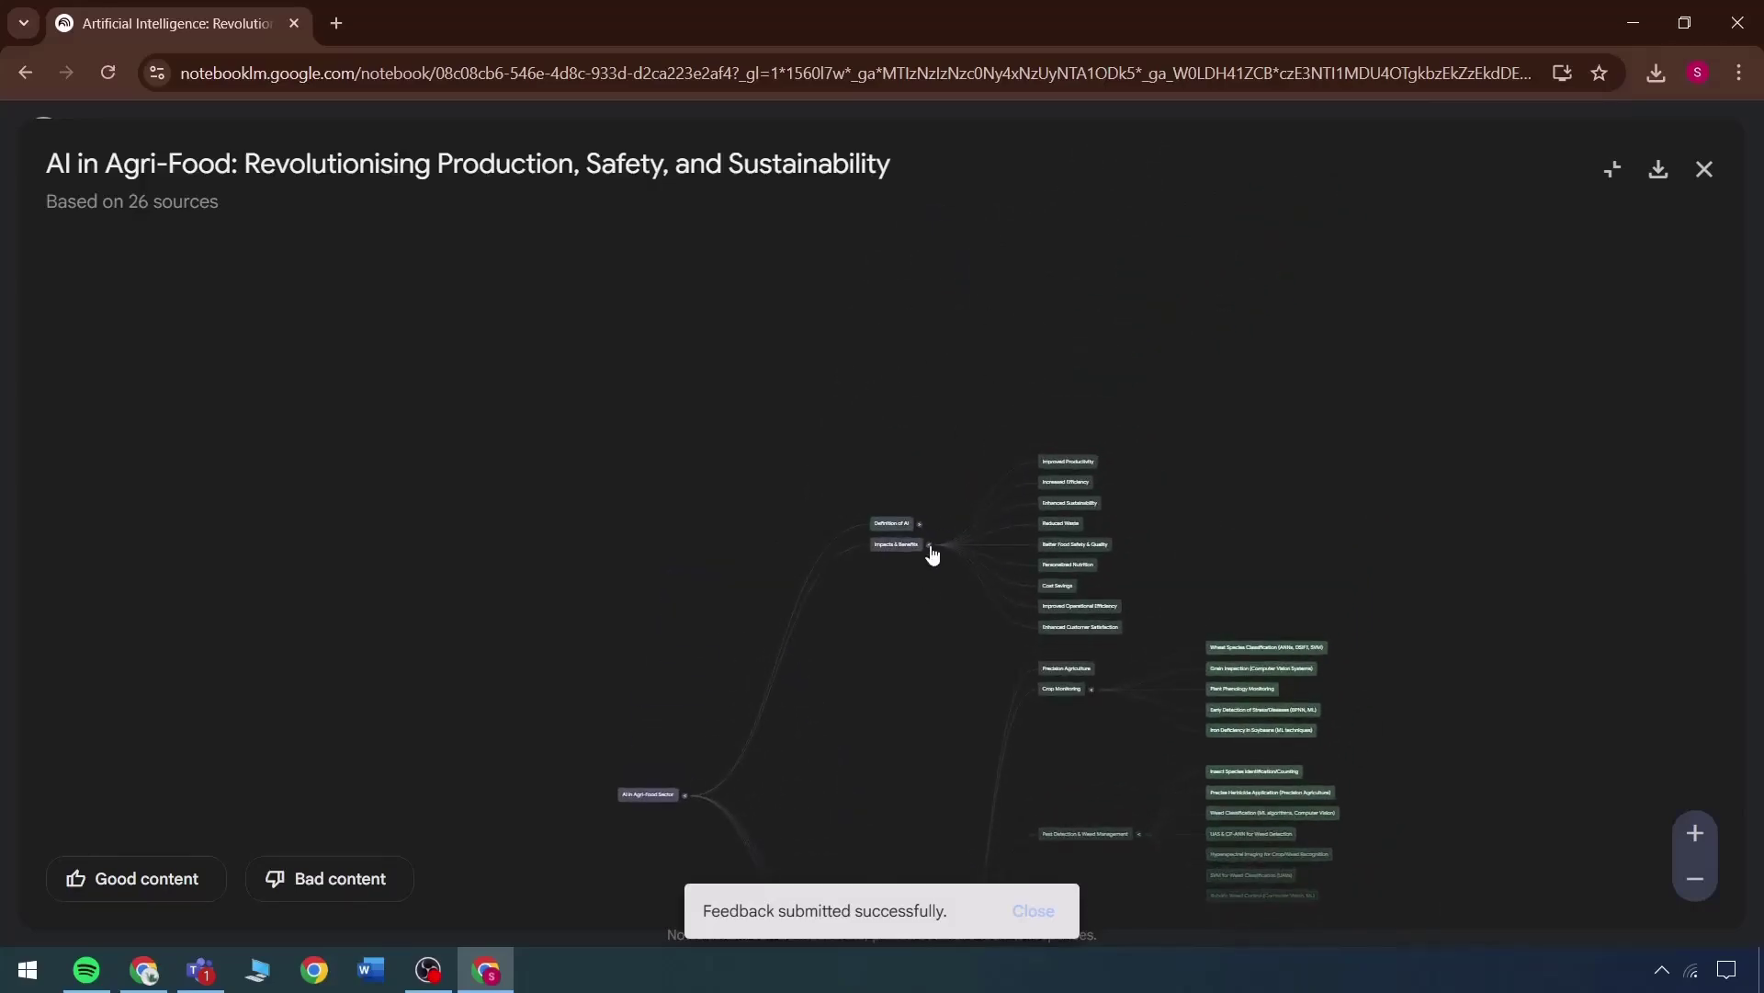
left_click(930, 550)
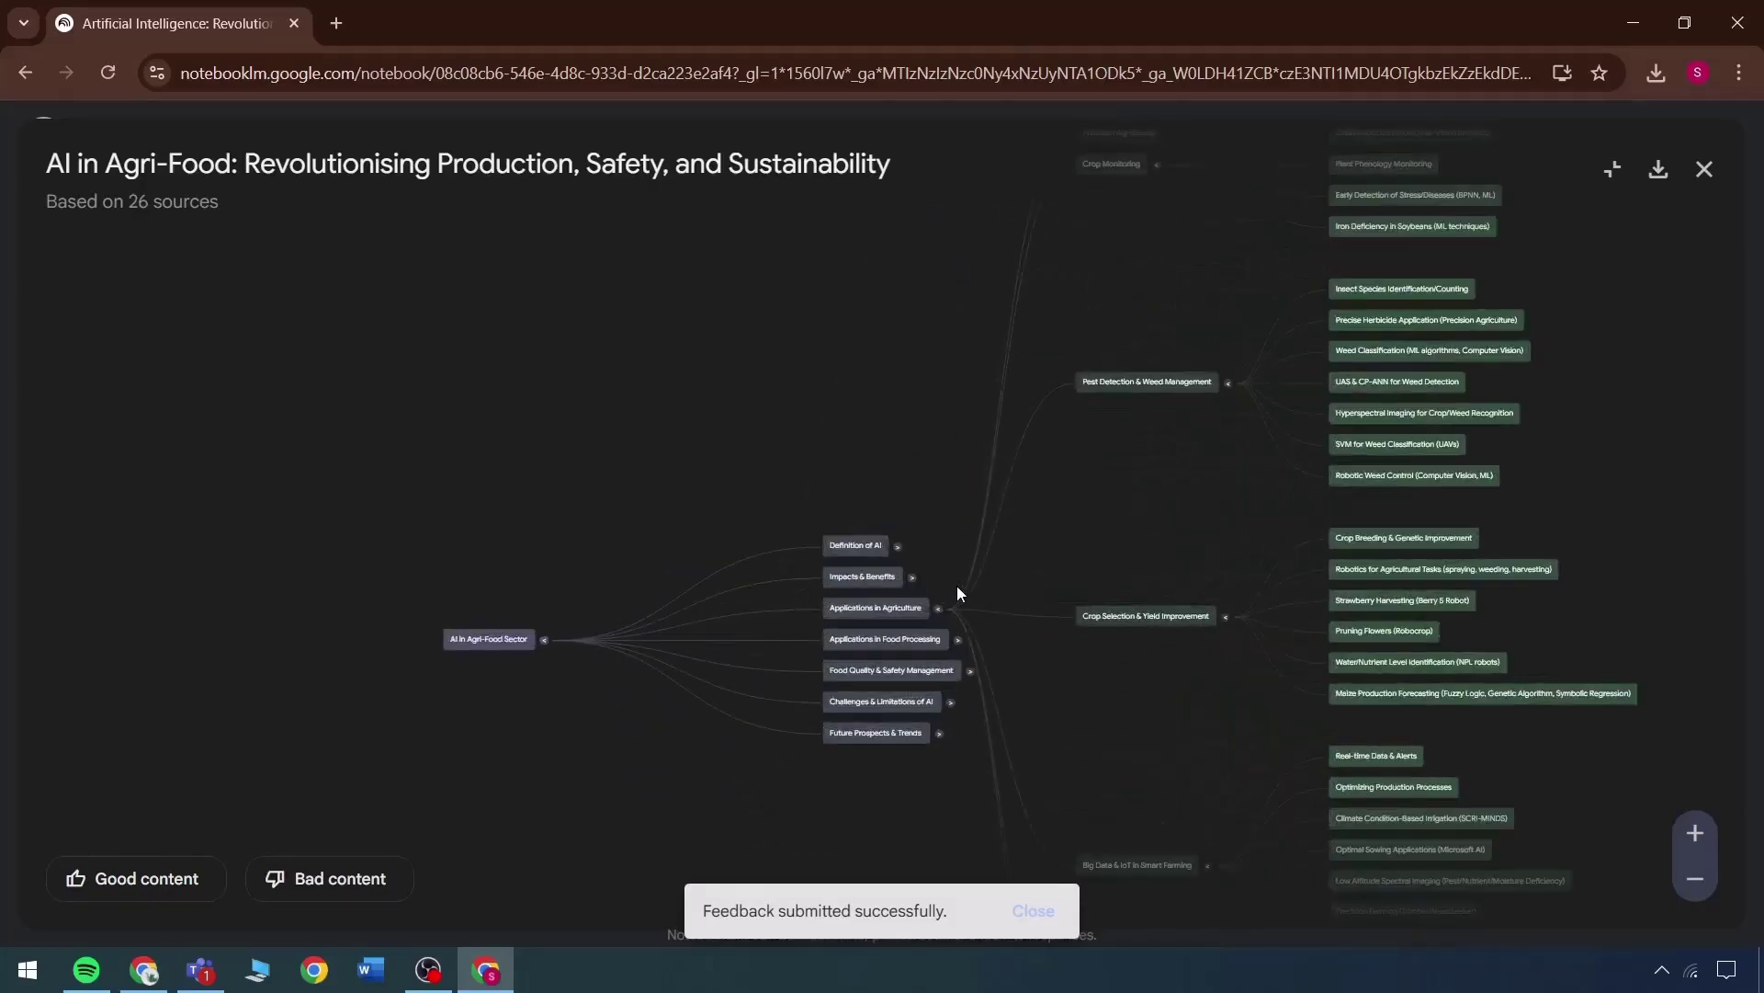
scroll(1122, 209, "down", 2)
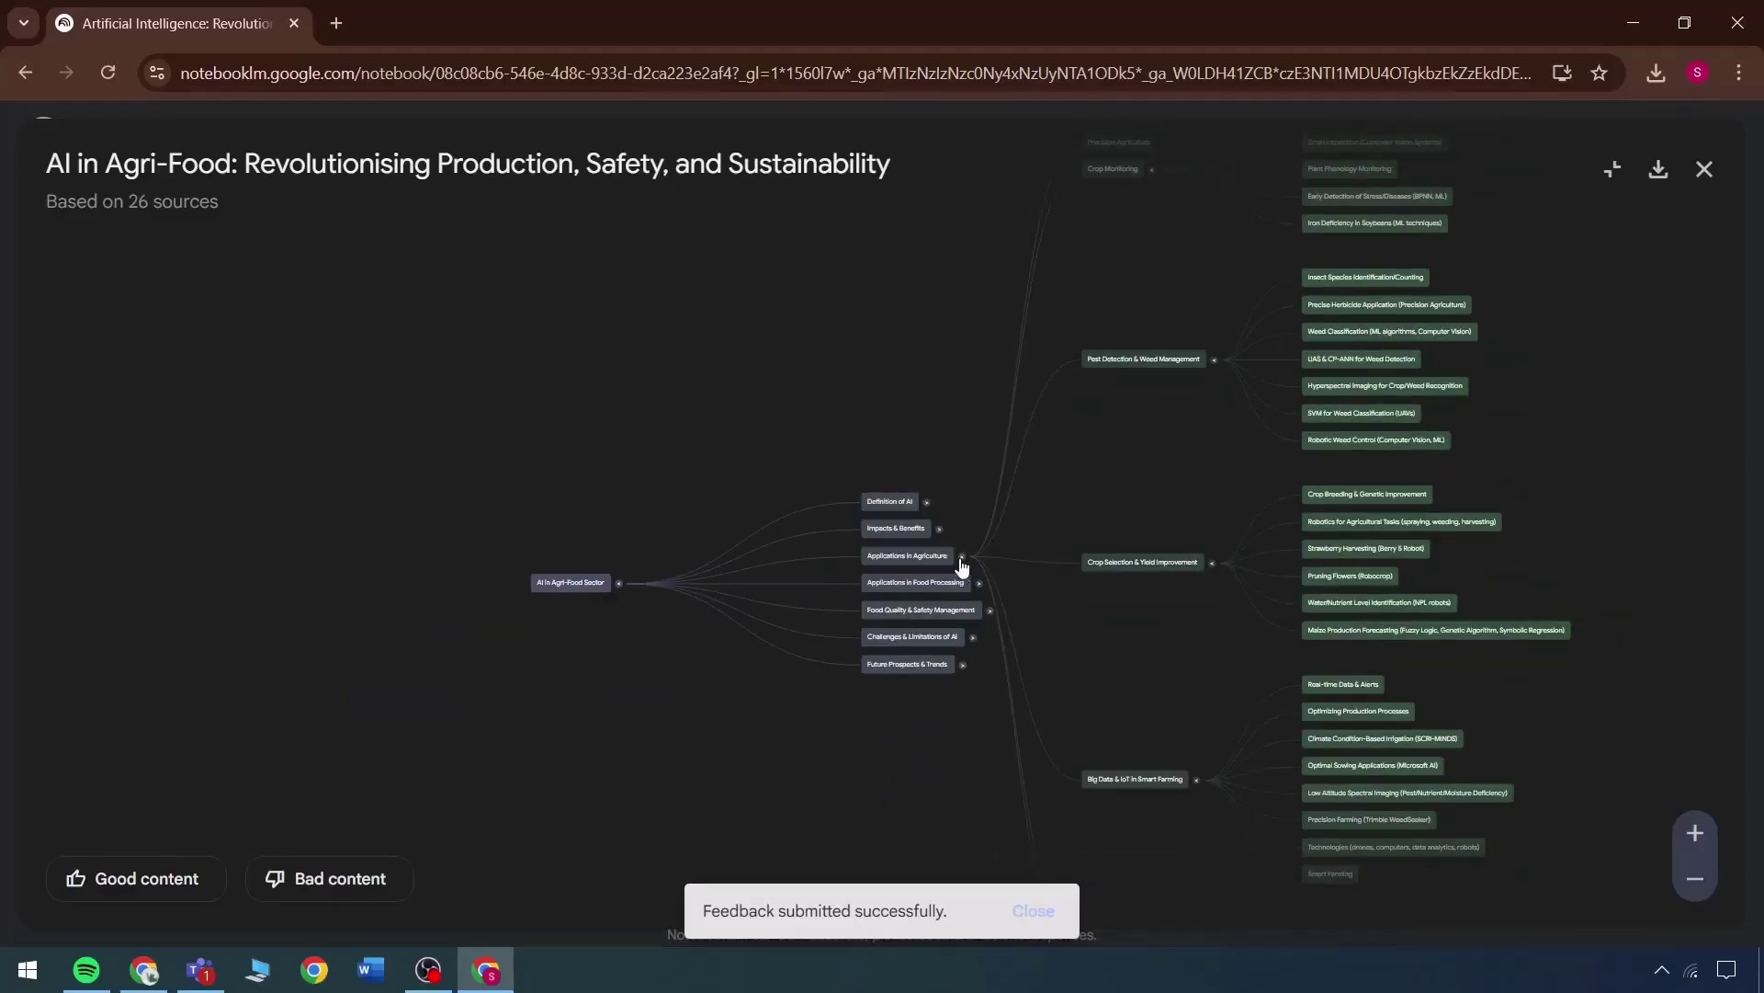
left_click(962, 558)
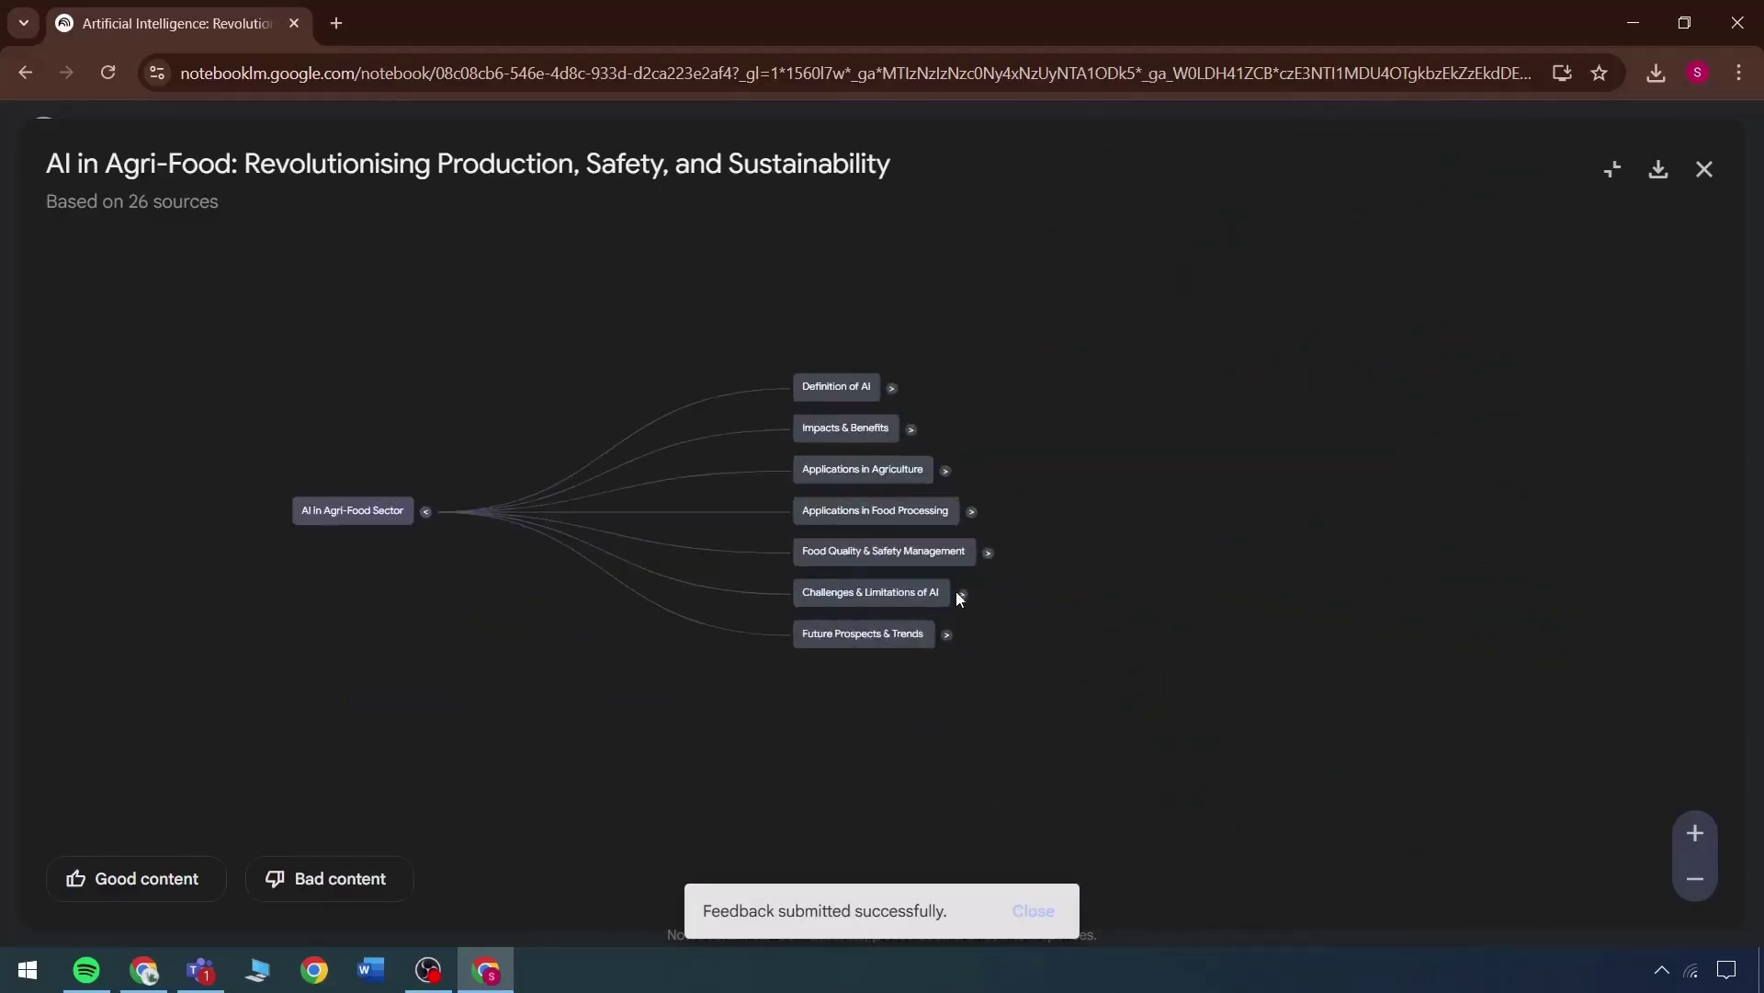
Step: Expand Challenges & Limitations of AI with its Technical, Data, Skill Gaps, Algorithmic sub-branches and download the map image
left_click(961, 595)
left_click(1213, 399)
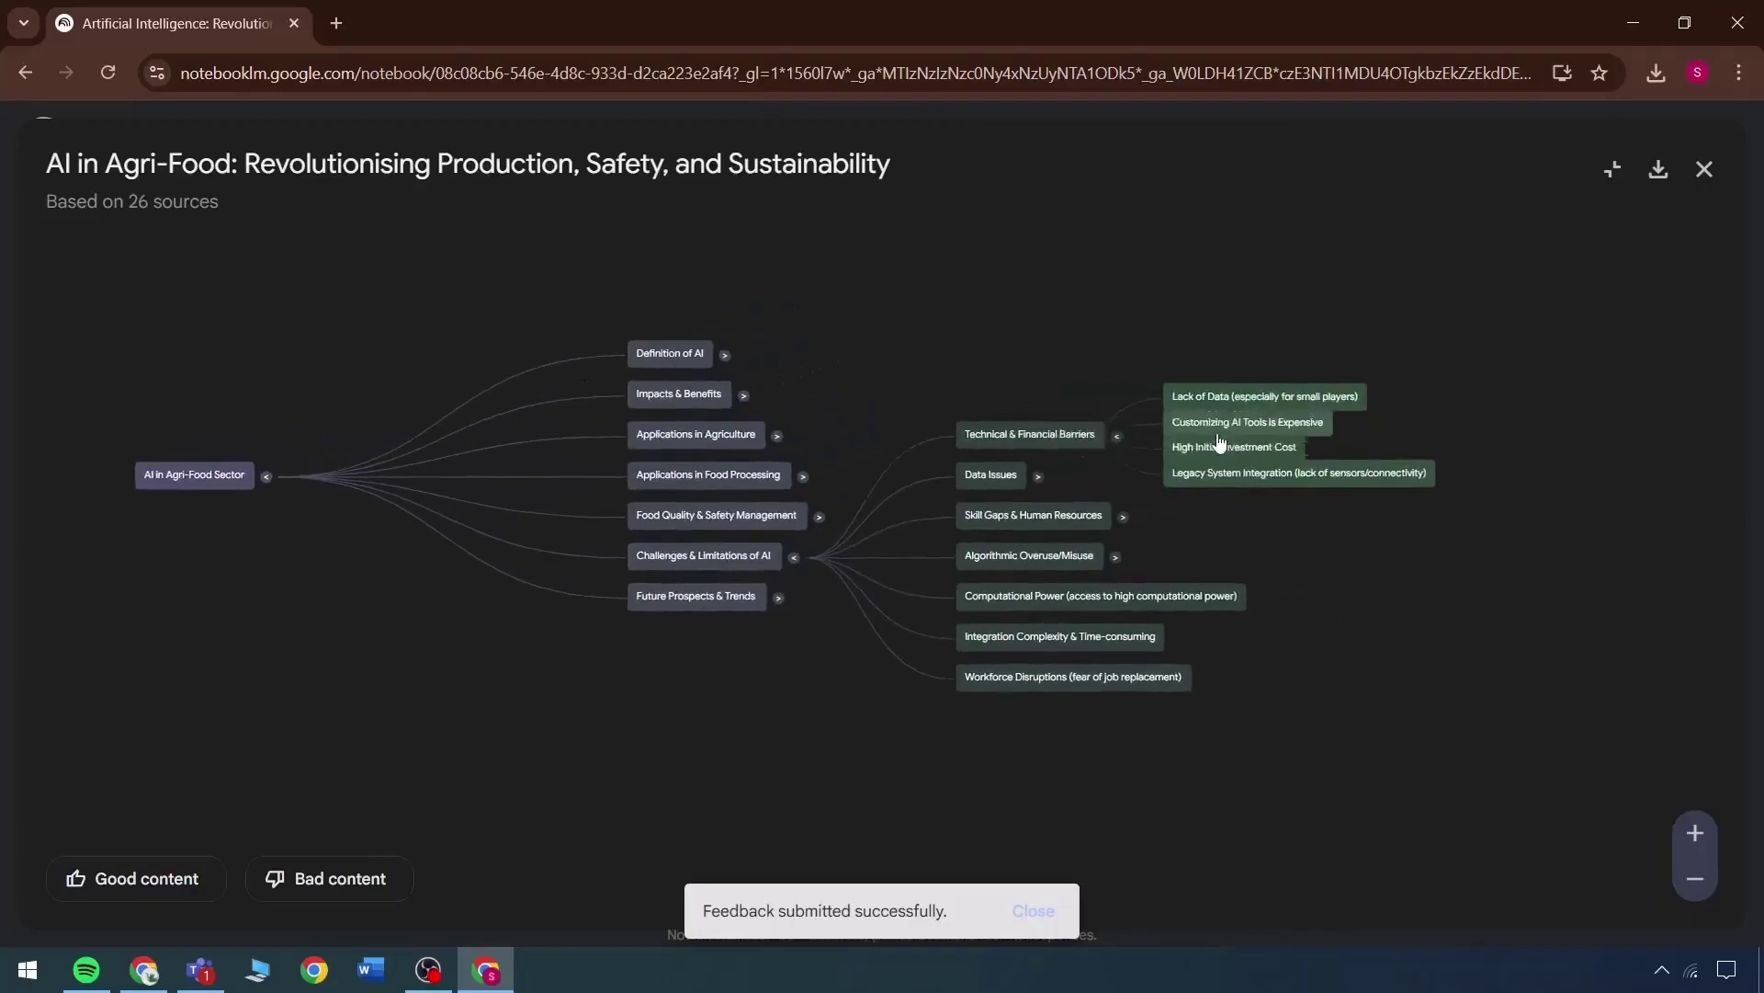
left_click(799, 565)
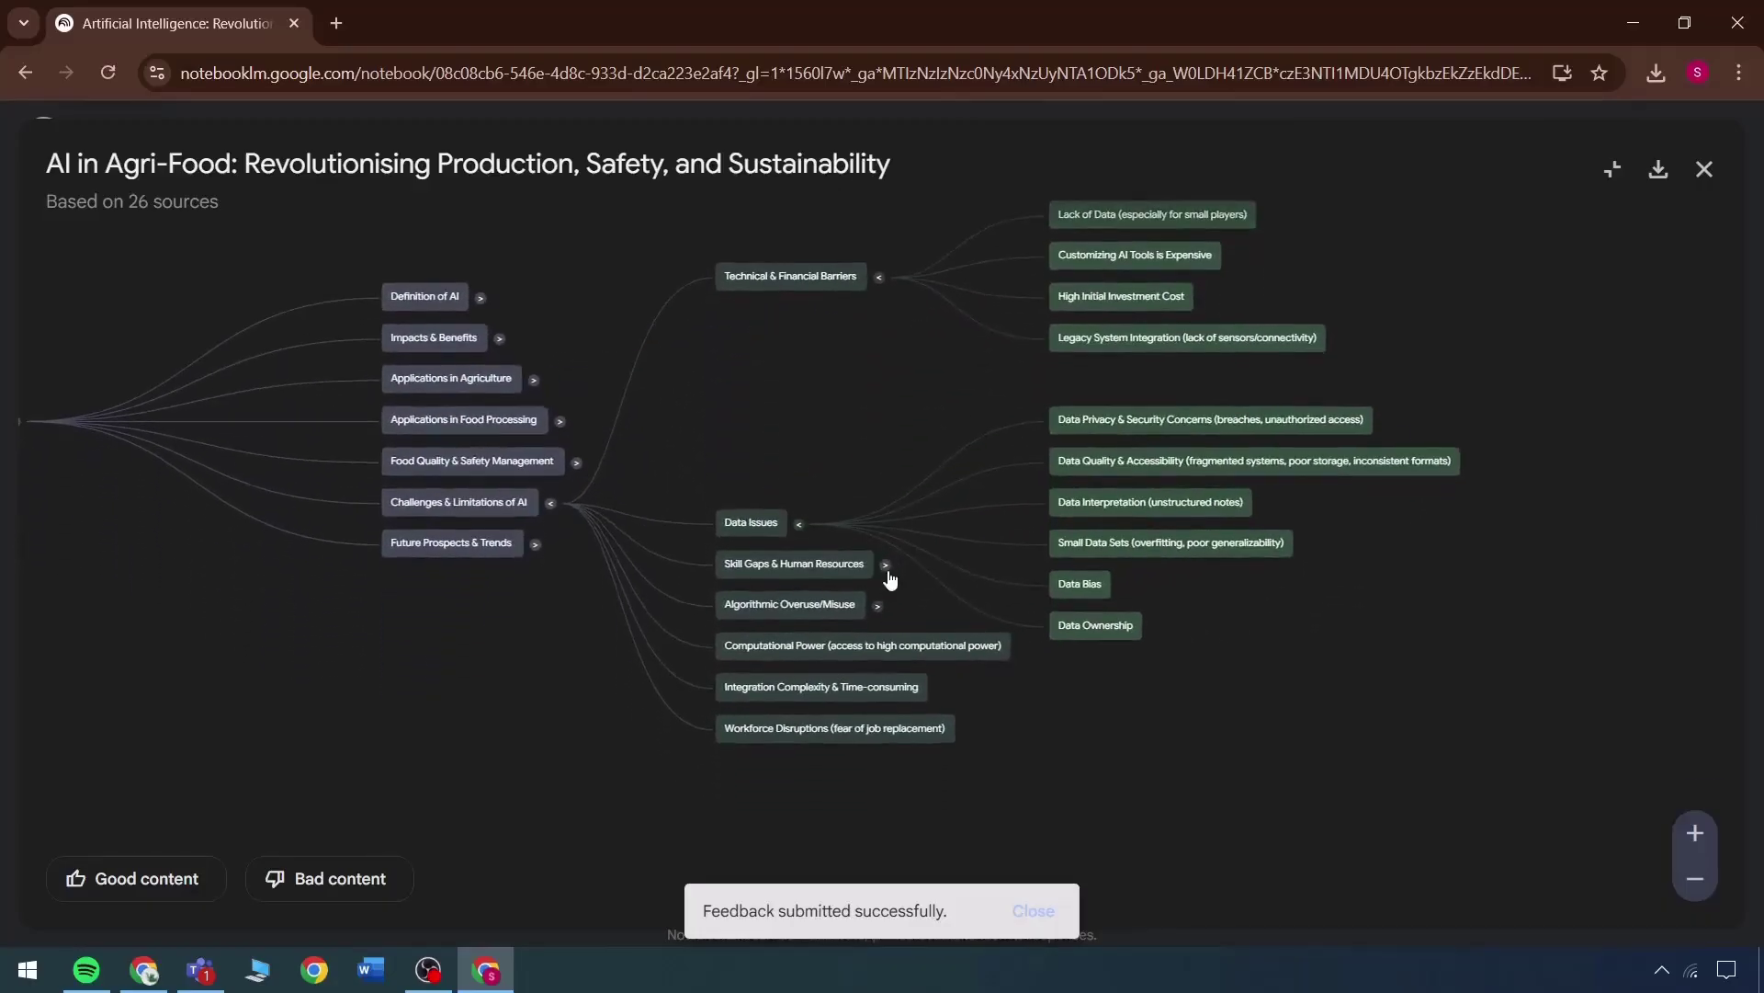
left_click(990, 563)
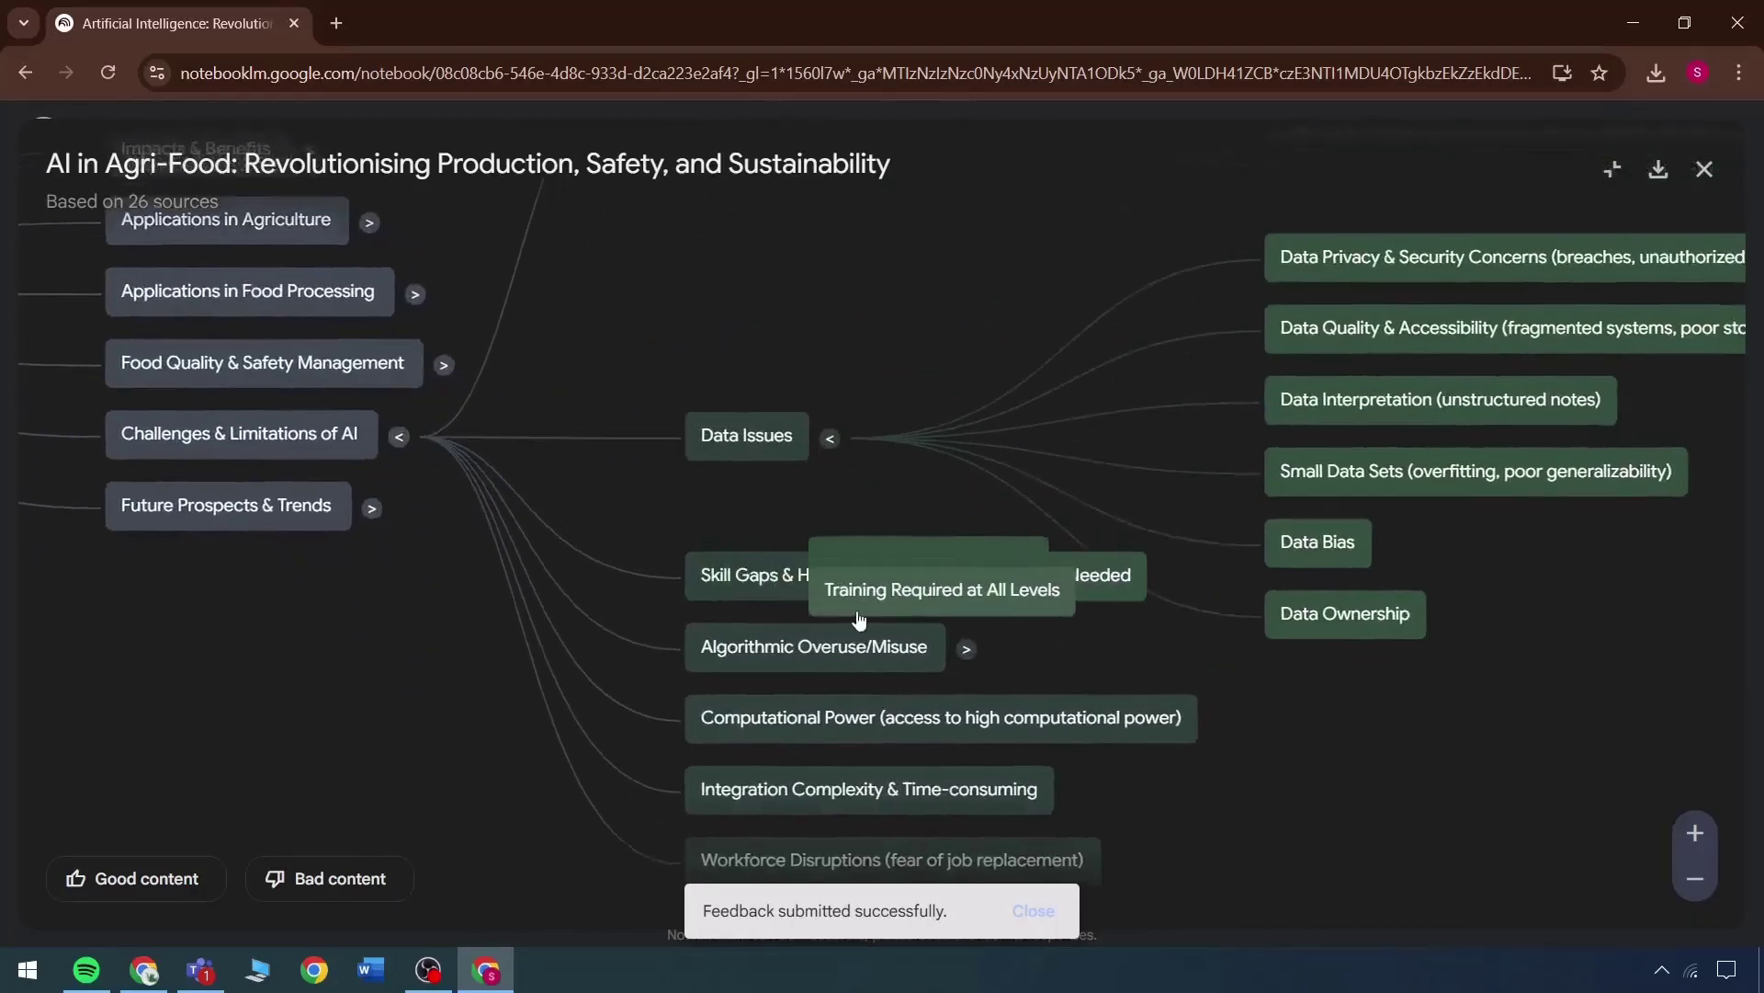
left_click(867, 595)
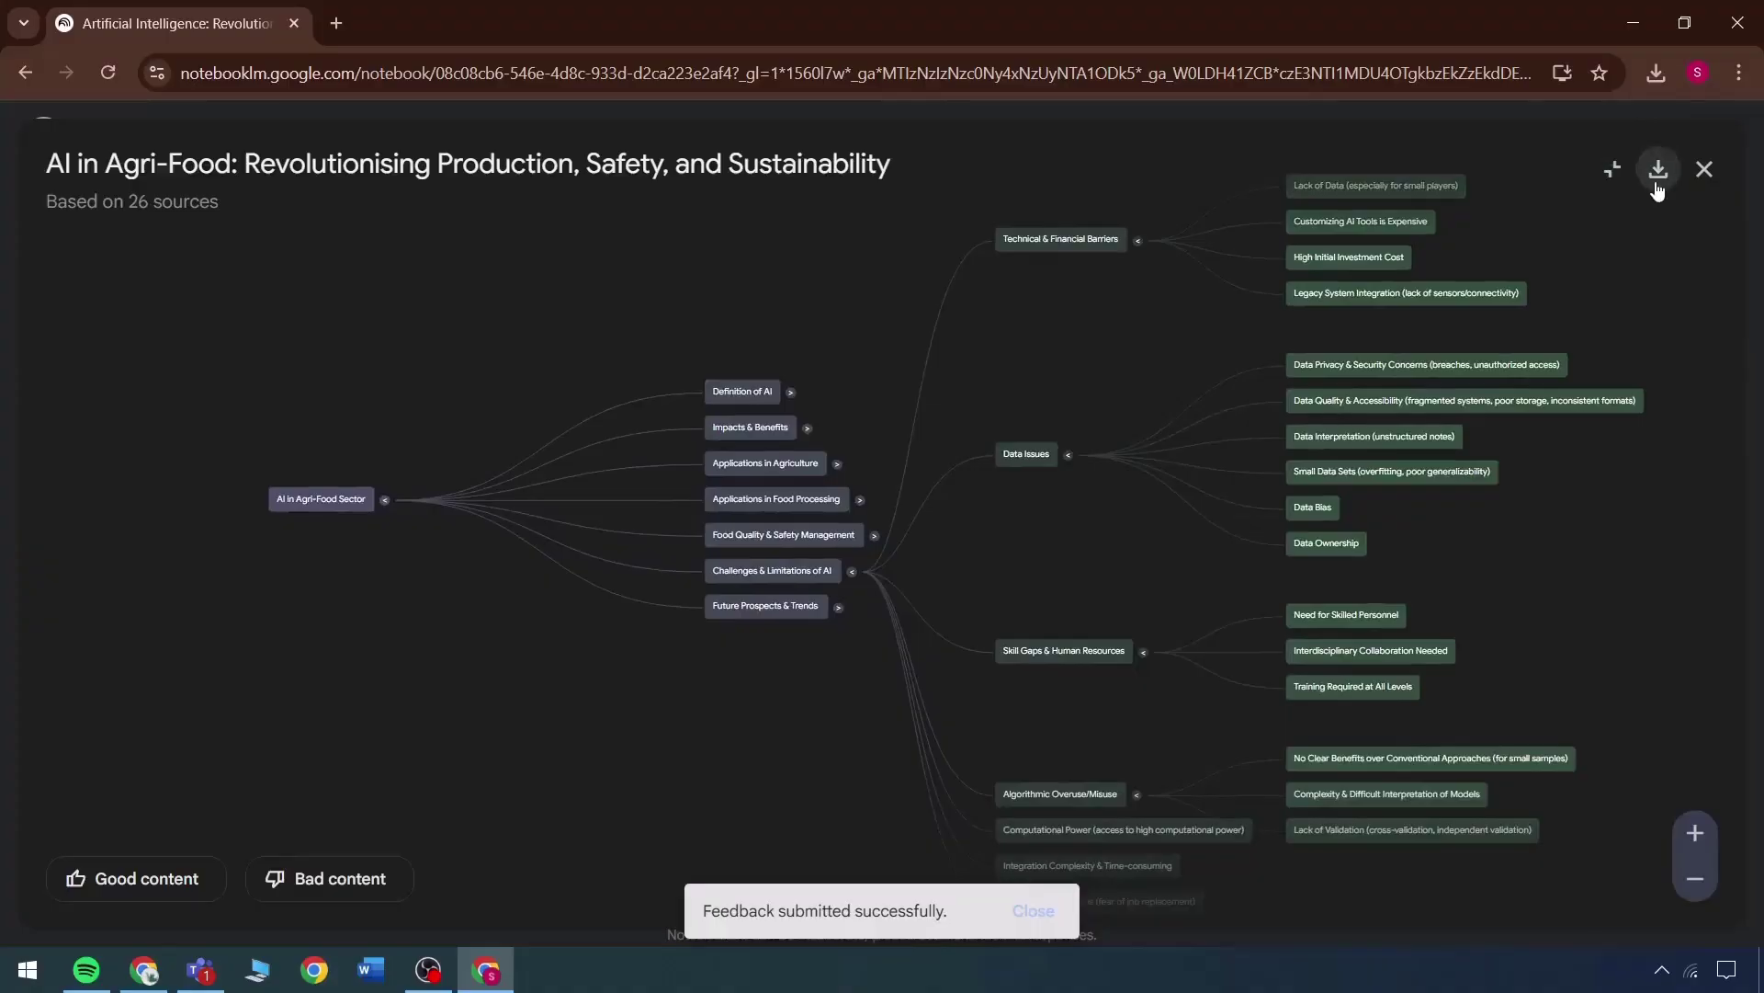
left_click(1657, 184)
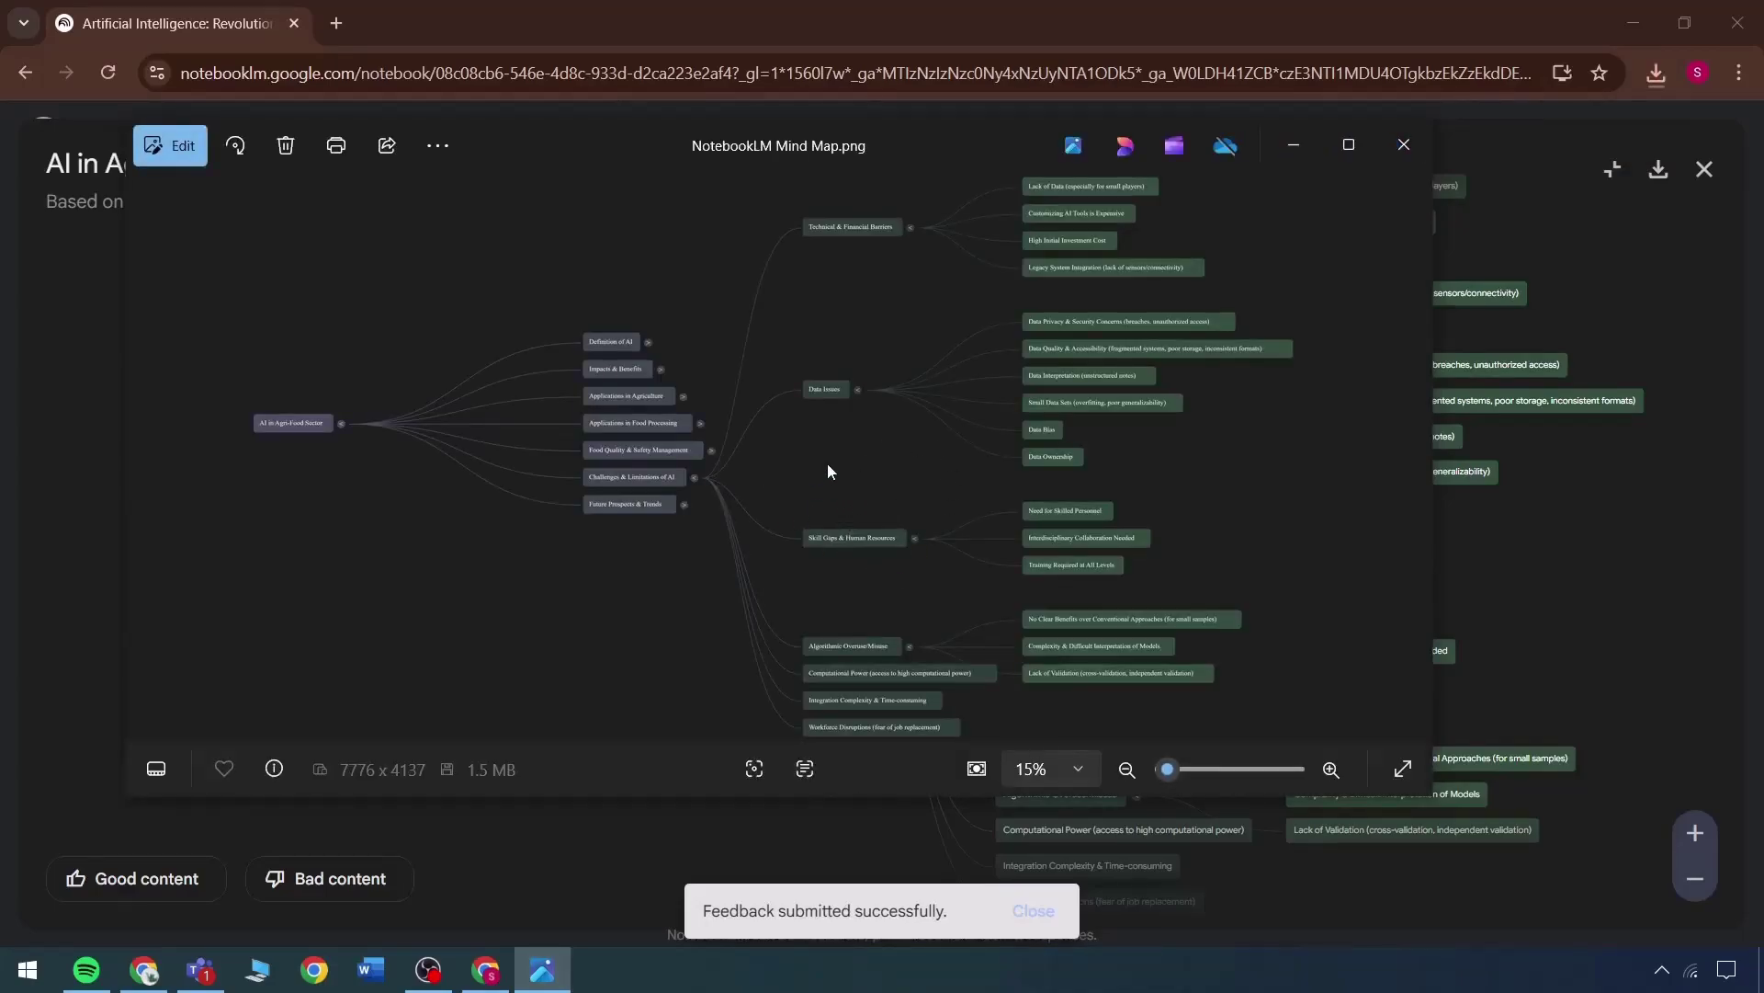
Step: Zoom into NotebookLM Mind Map.png toward the Data Issues nodes, then close Photos and the mind map
scroll(1080, 376, "up", 5)
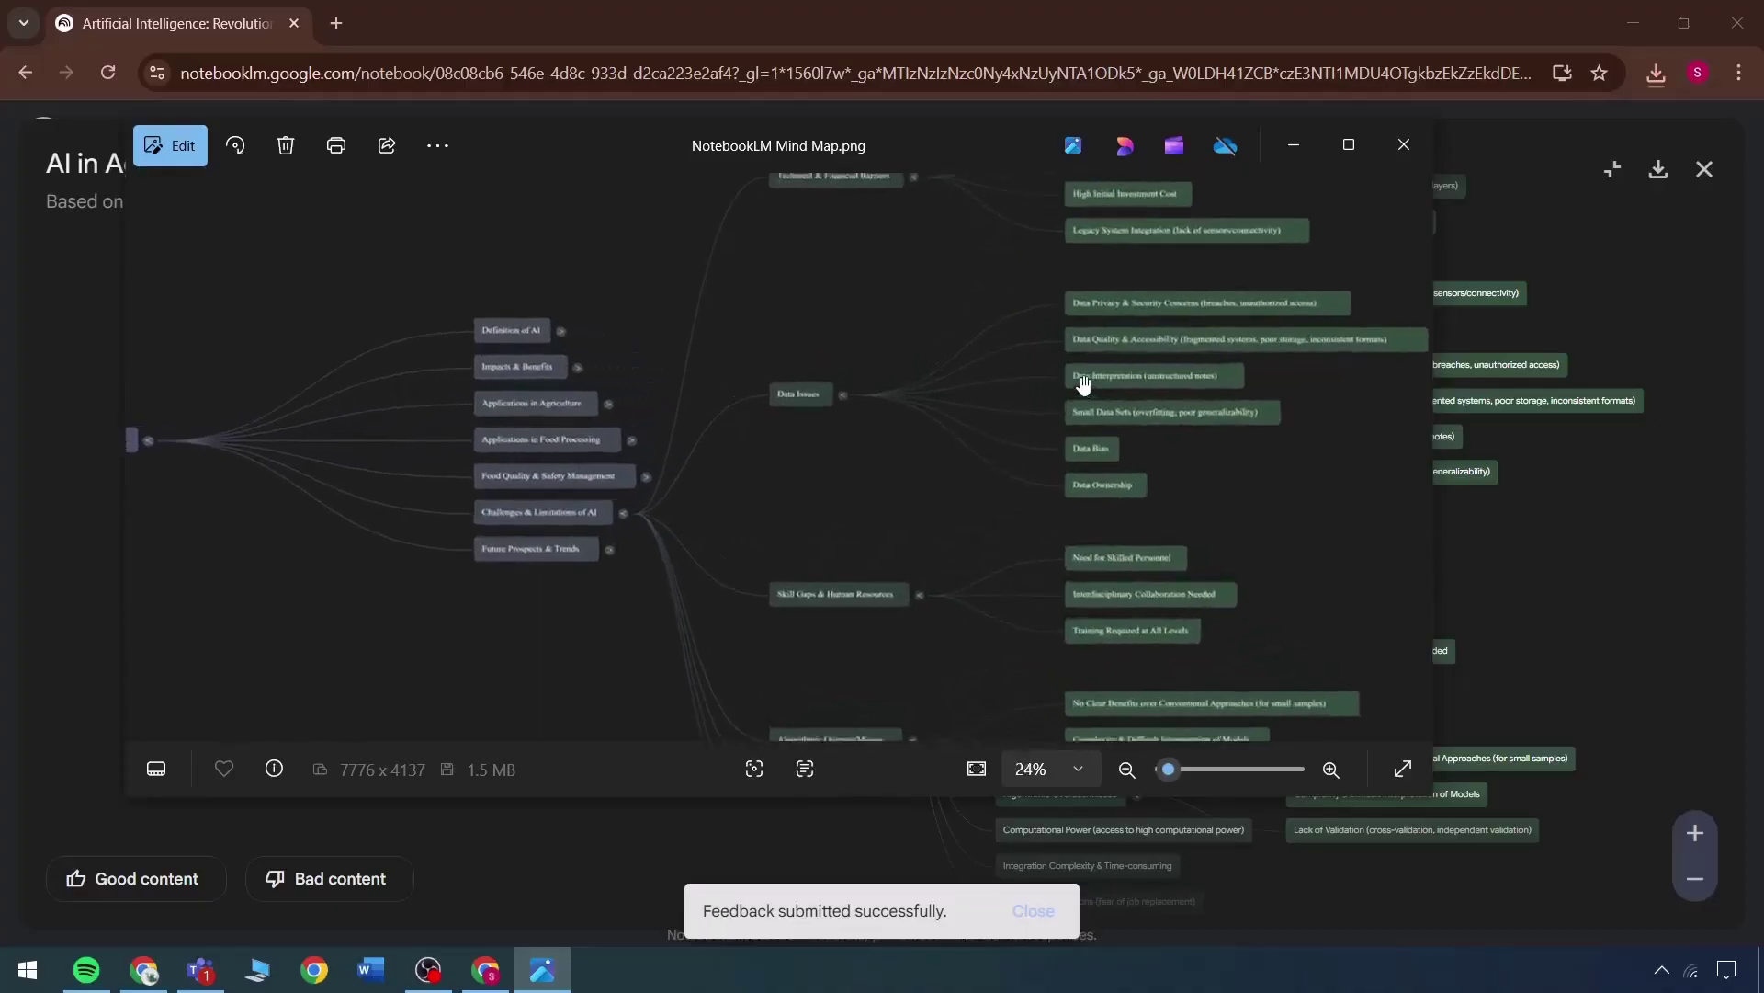
left_click_drag(1167, 383, 957, 402)
scroll(956, 402, "up", 3)
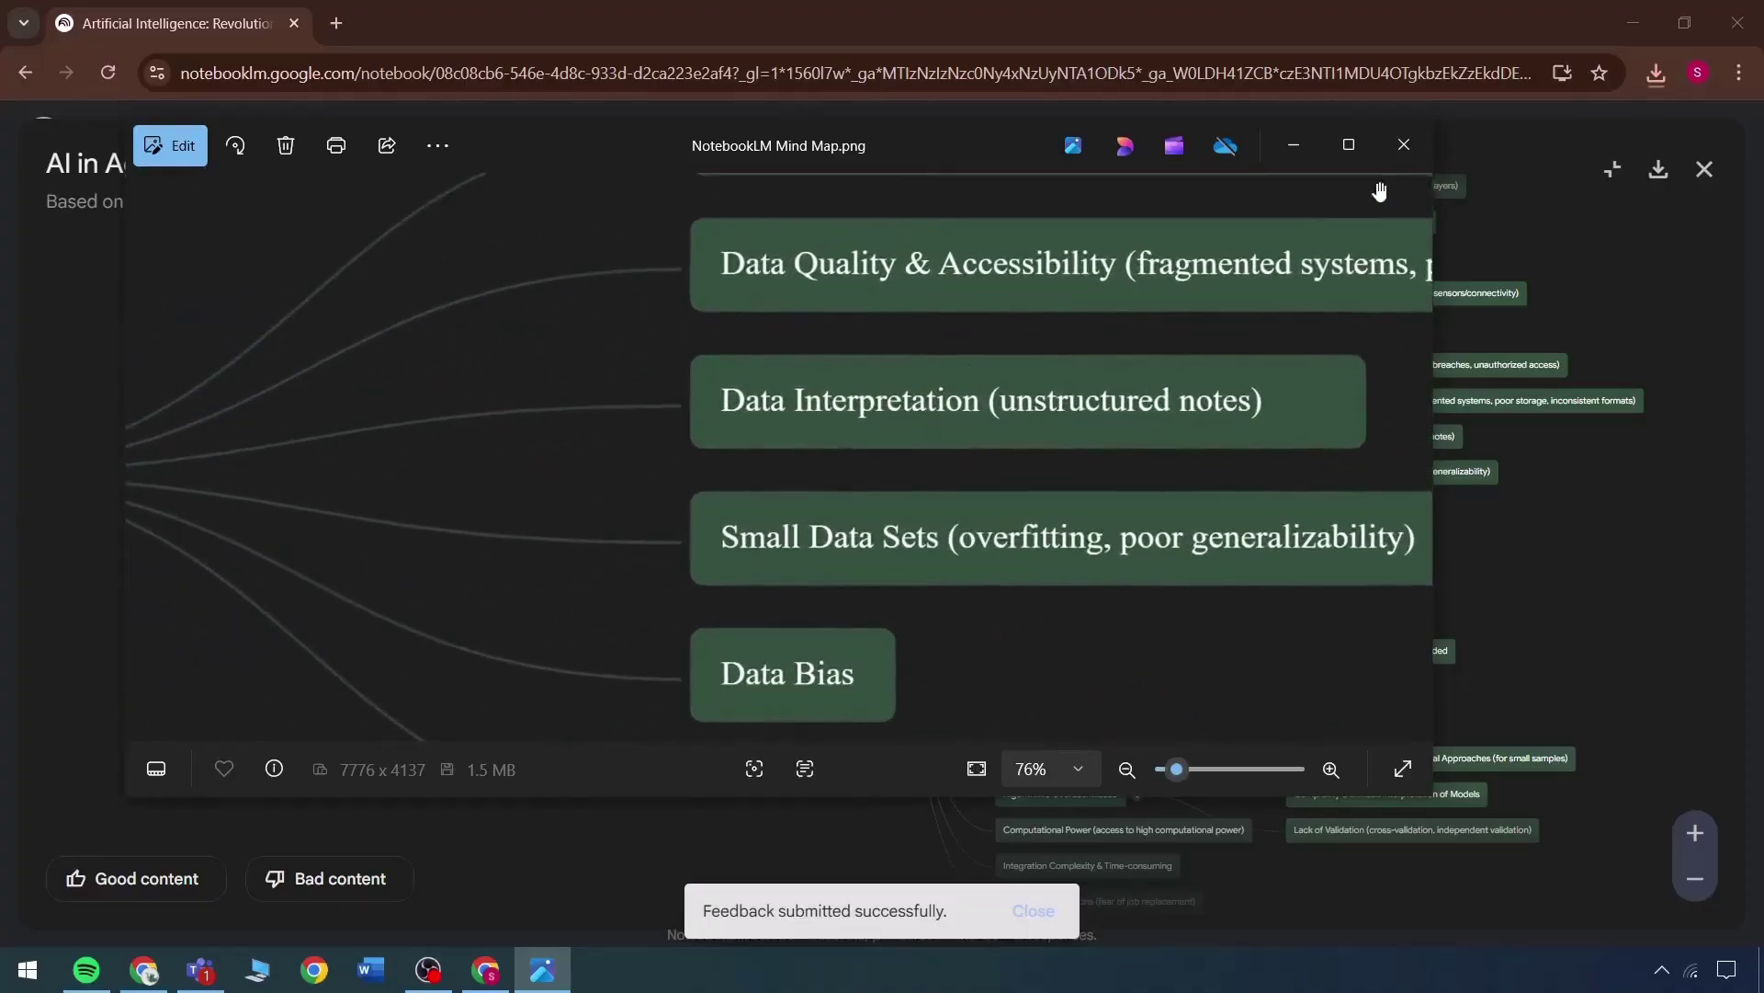
left_click(1405, 144)
left_click(1705, 169)
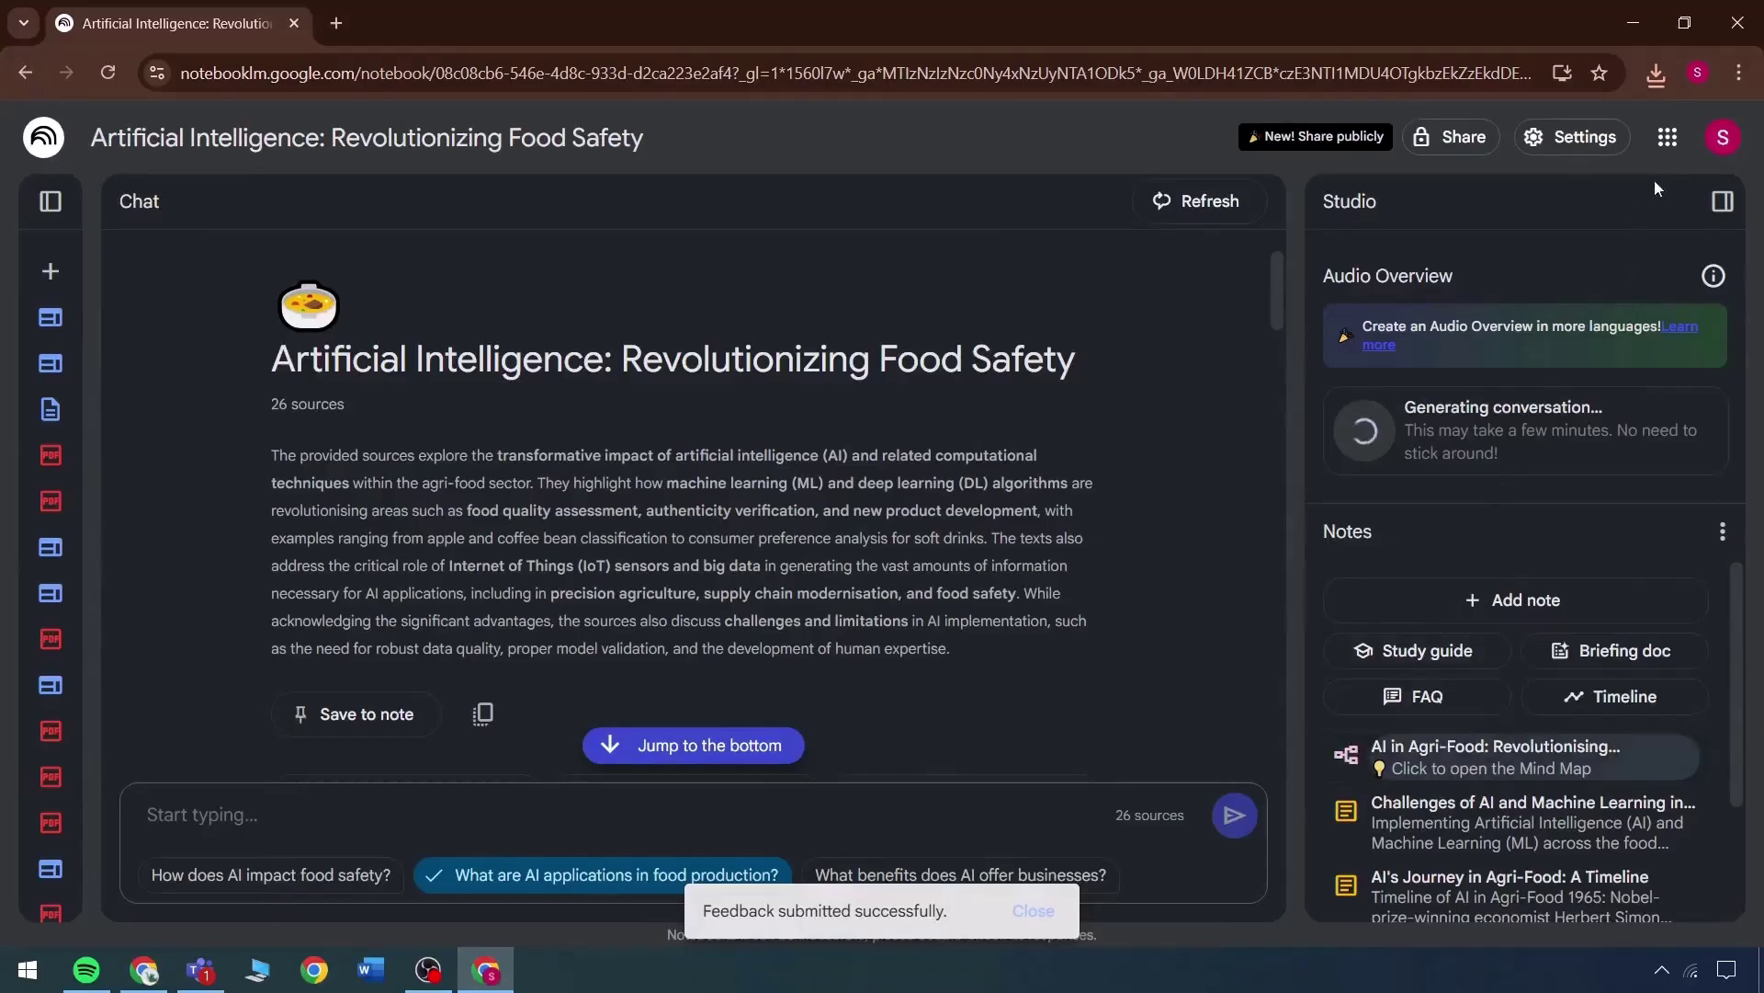
Step: Collapse the Studio panel and briefly select the notebook title
left_click(1723, 201)
scroll(1023, 593, "down", 4)
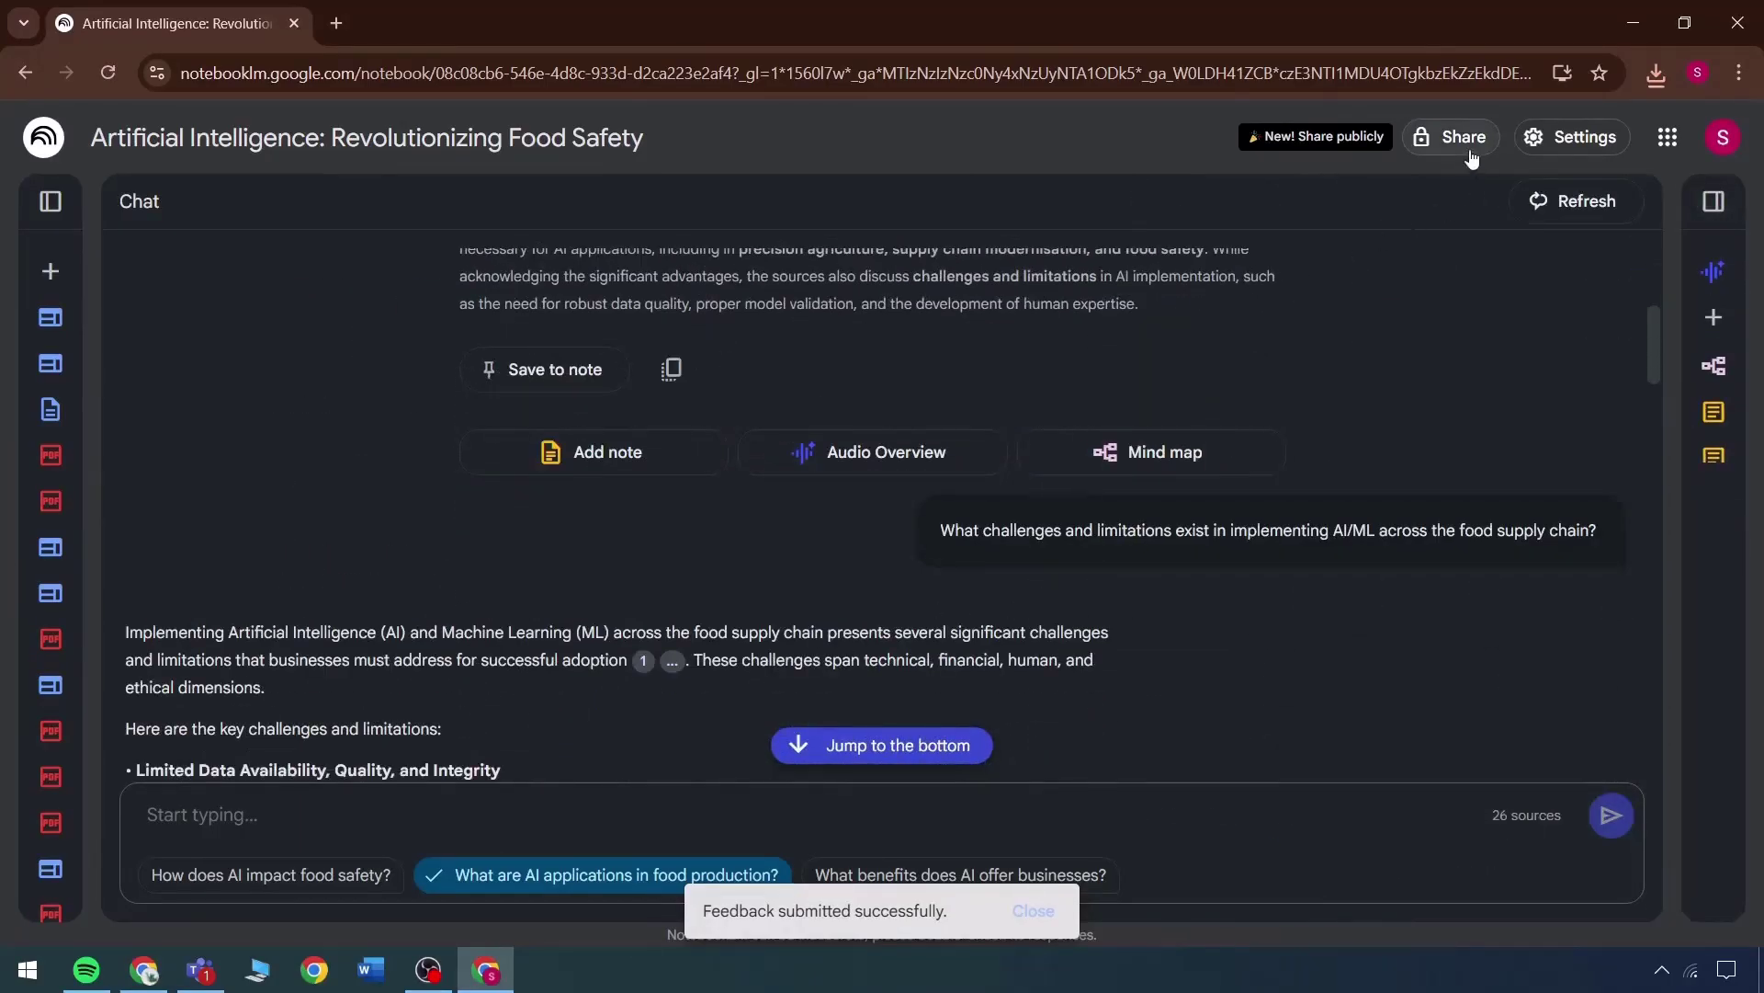
scroll(386, 263, "up", 3)
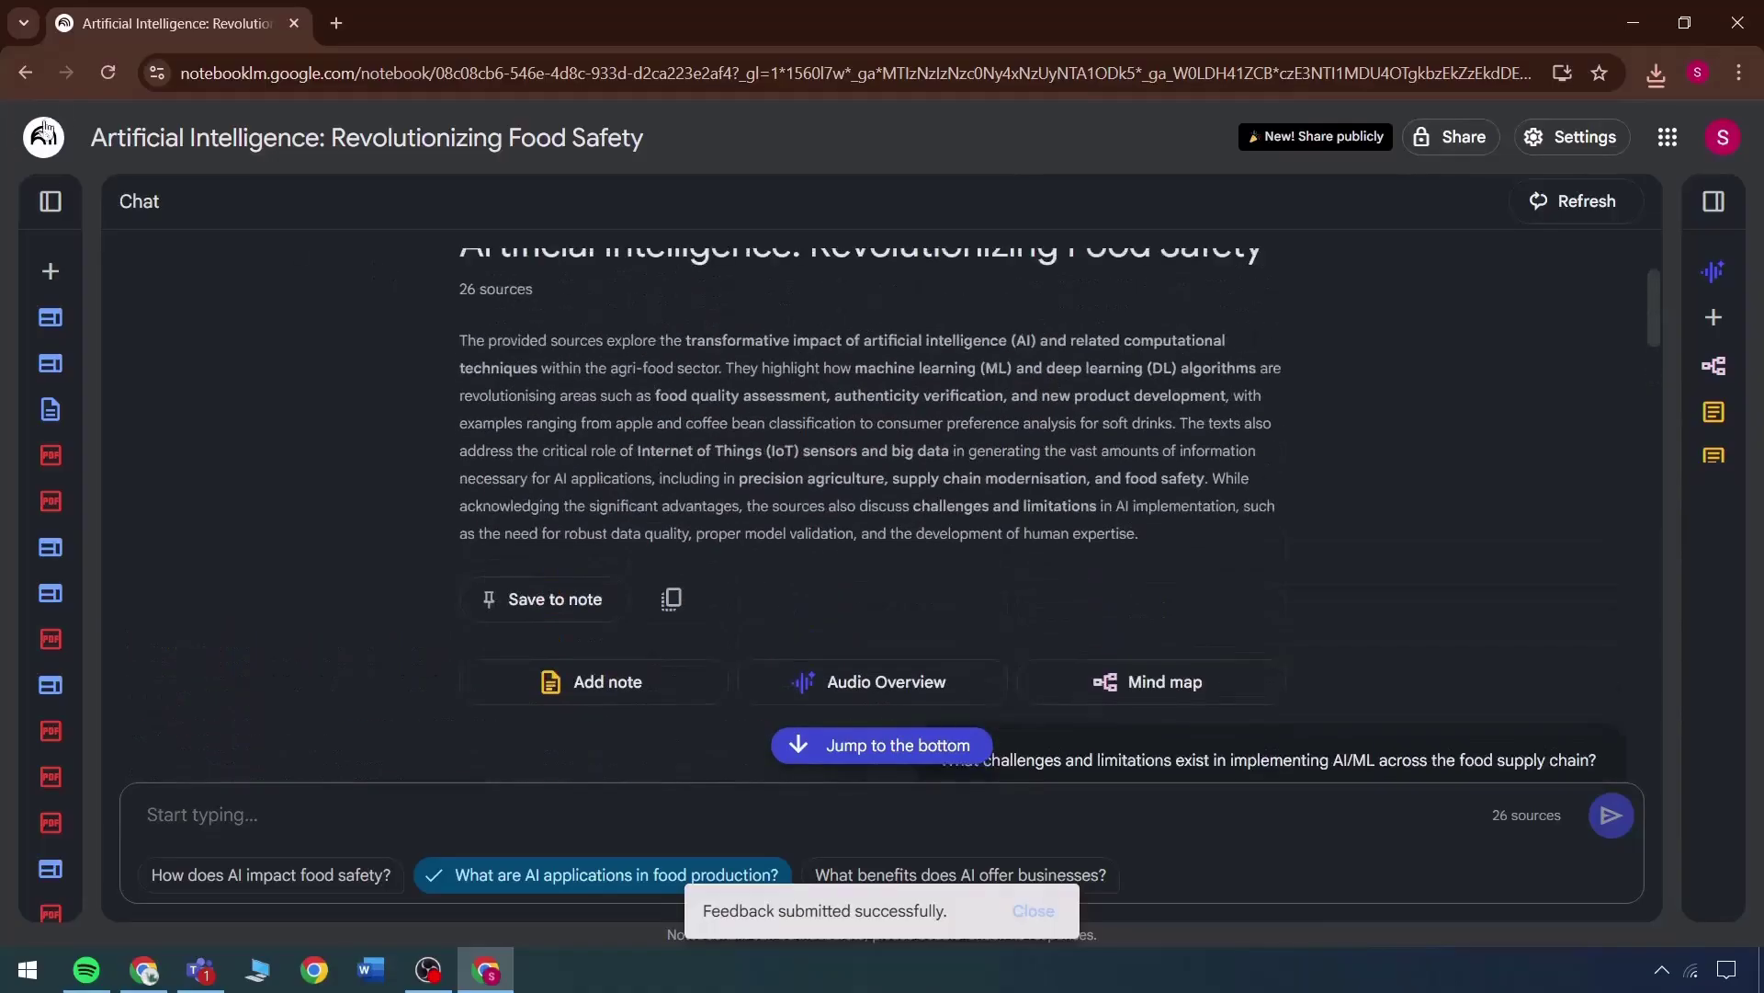
left_click_drag(95, 138, 579, 142)
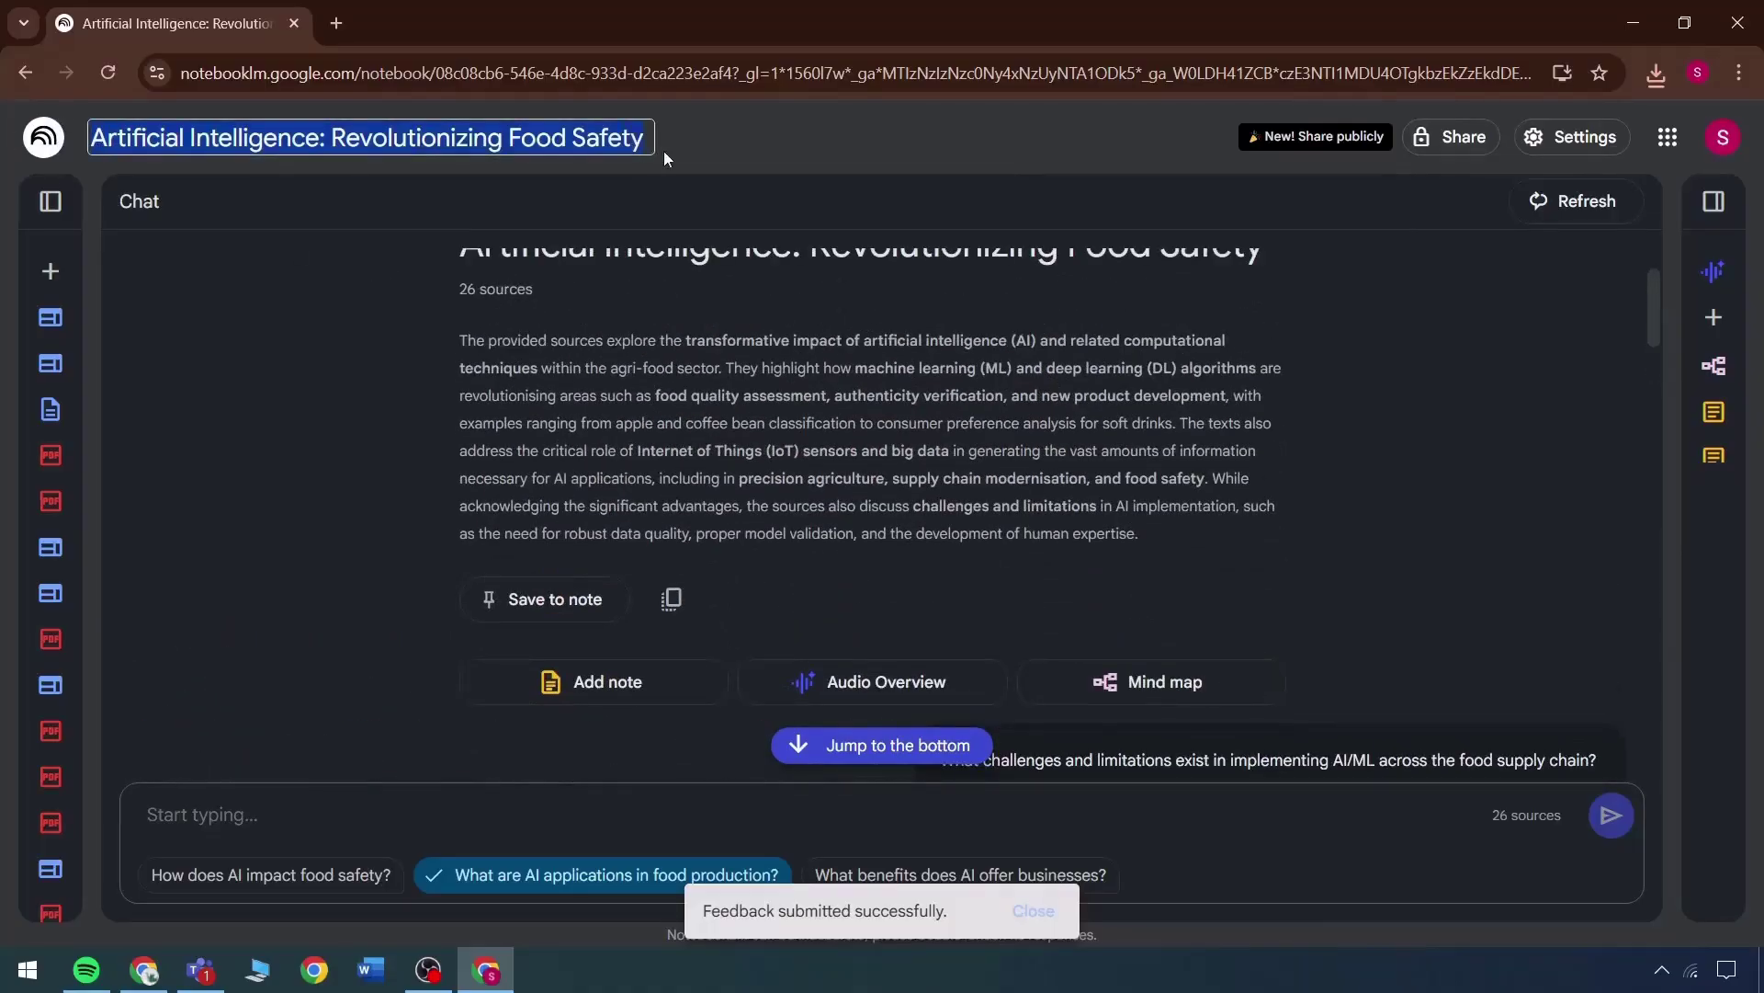
left_click(524, 221)
Step: Set the notebook's share access to Anyone with a link and close the share dialog
left_click(1444, 140)
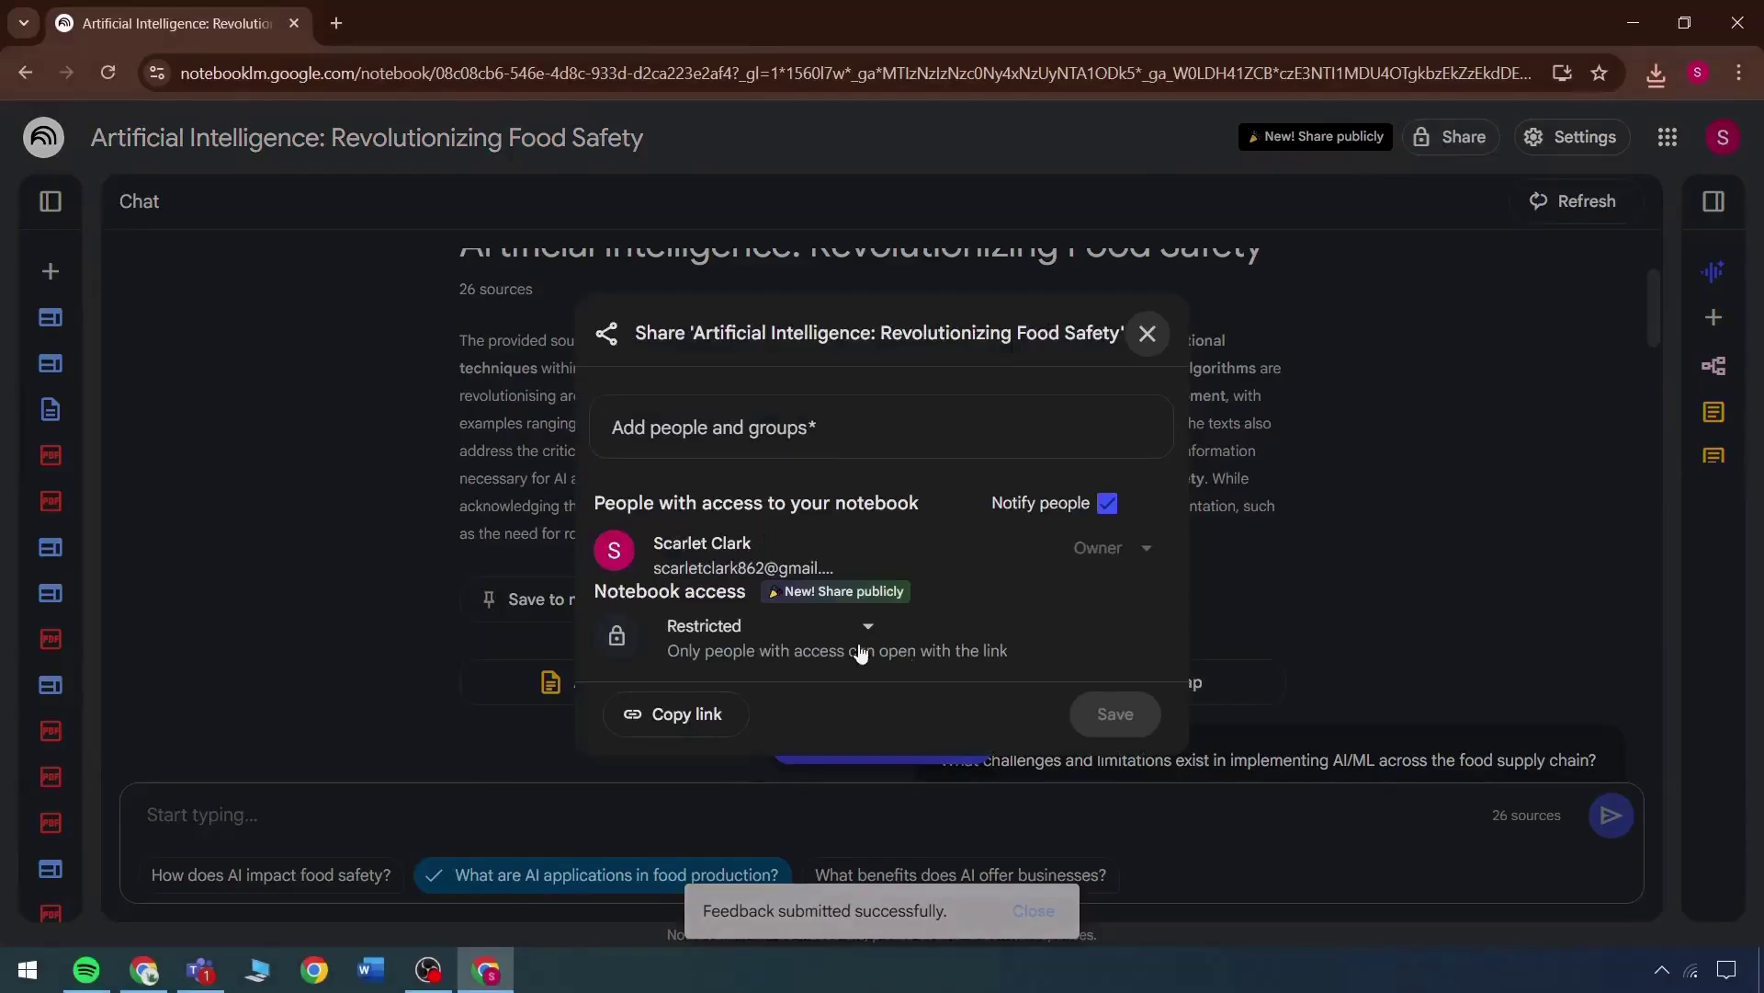
left_click(846, 614)
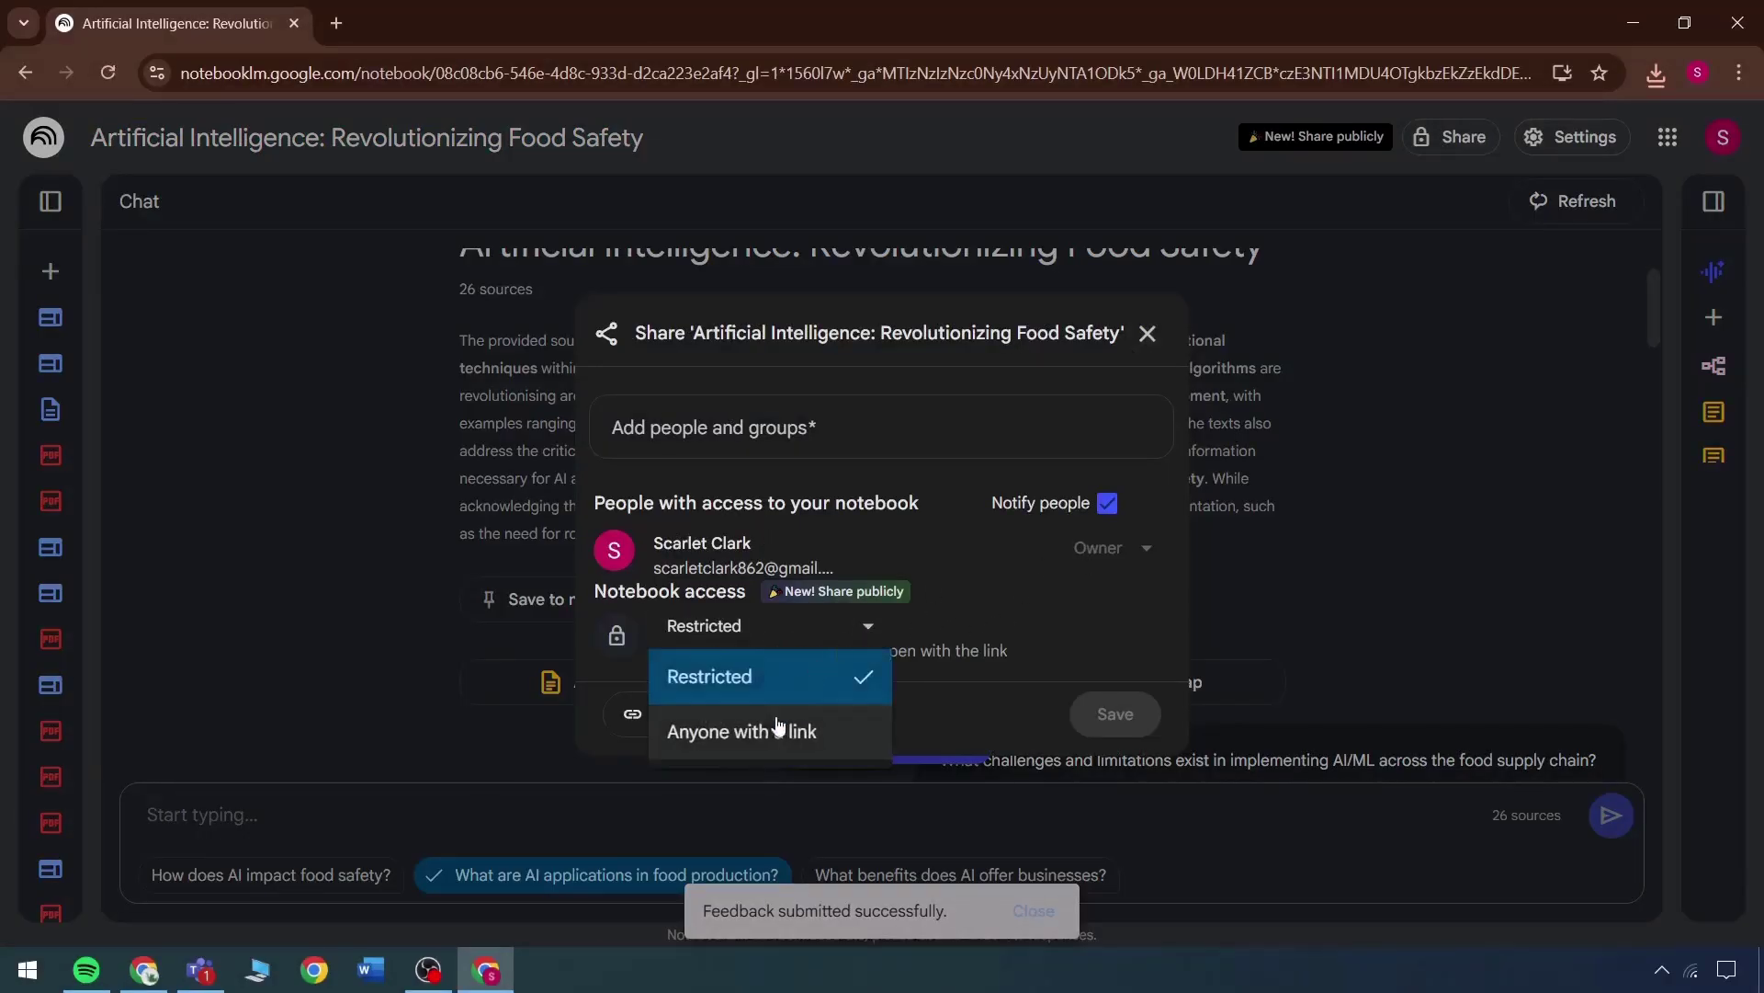
left_click(776, 730)
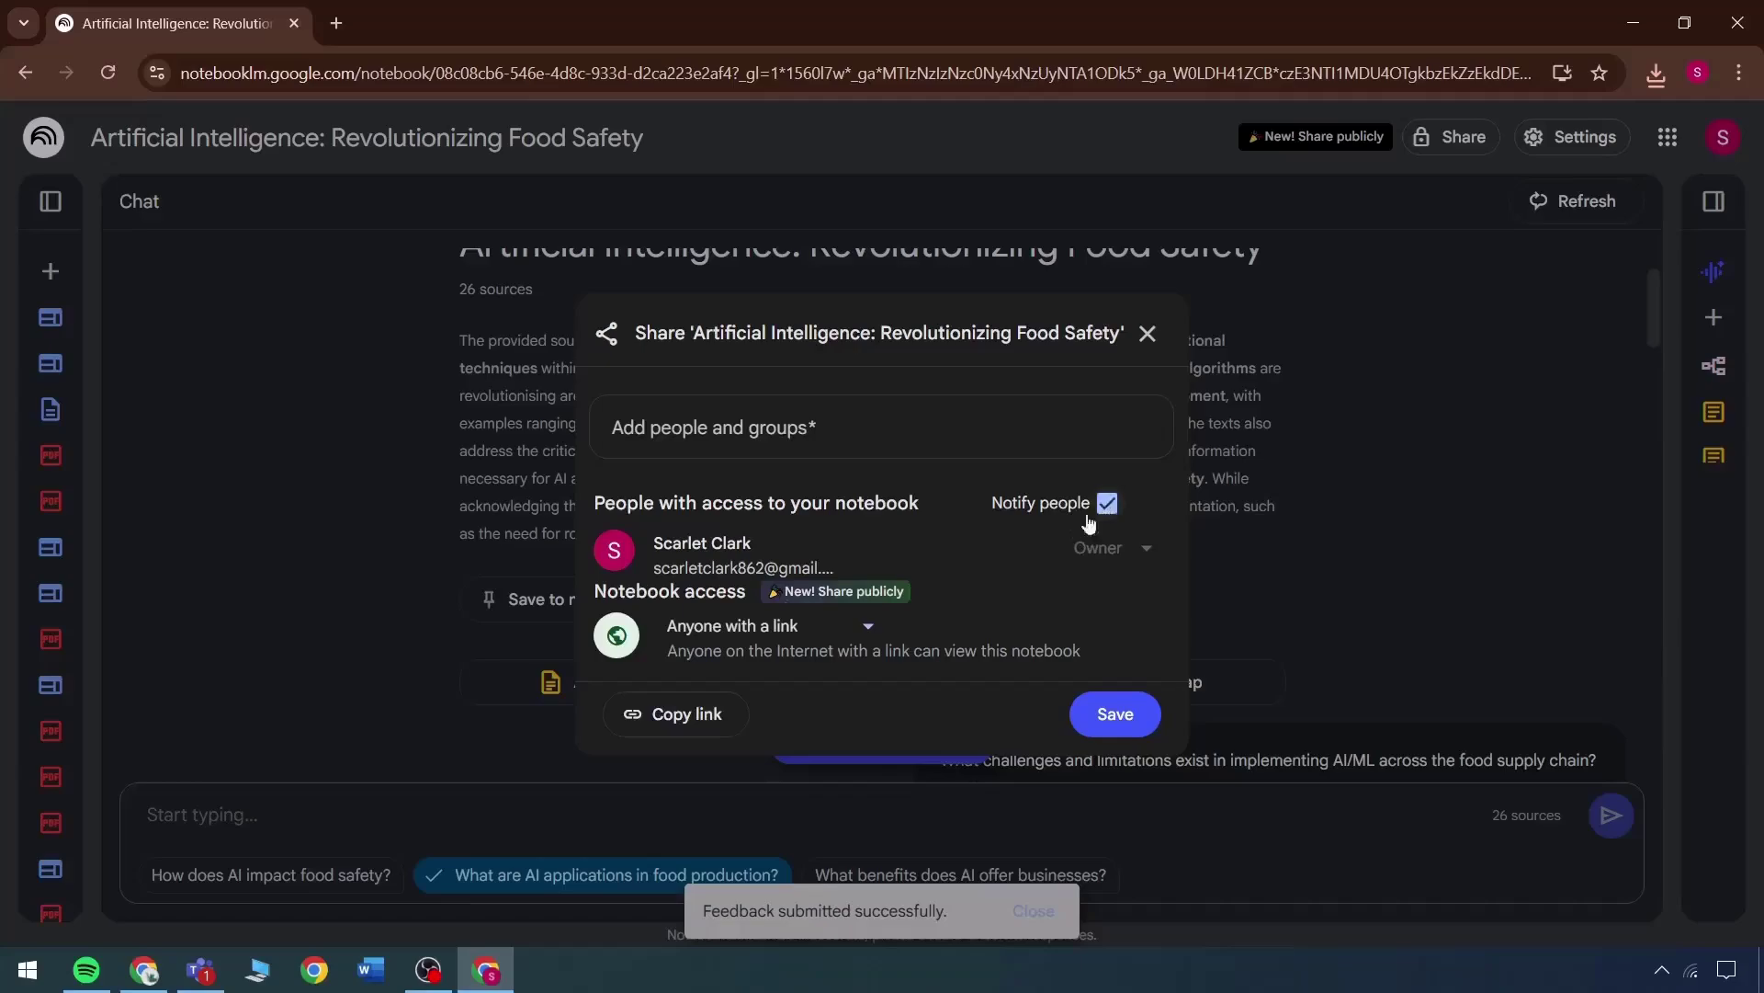
left_click(757, 430)
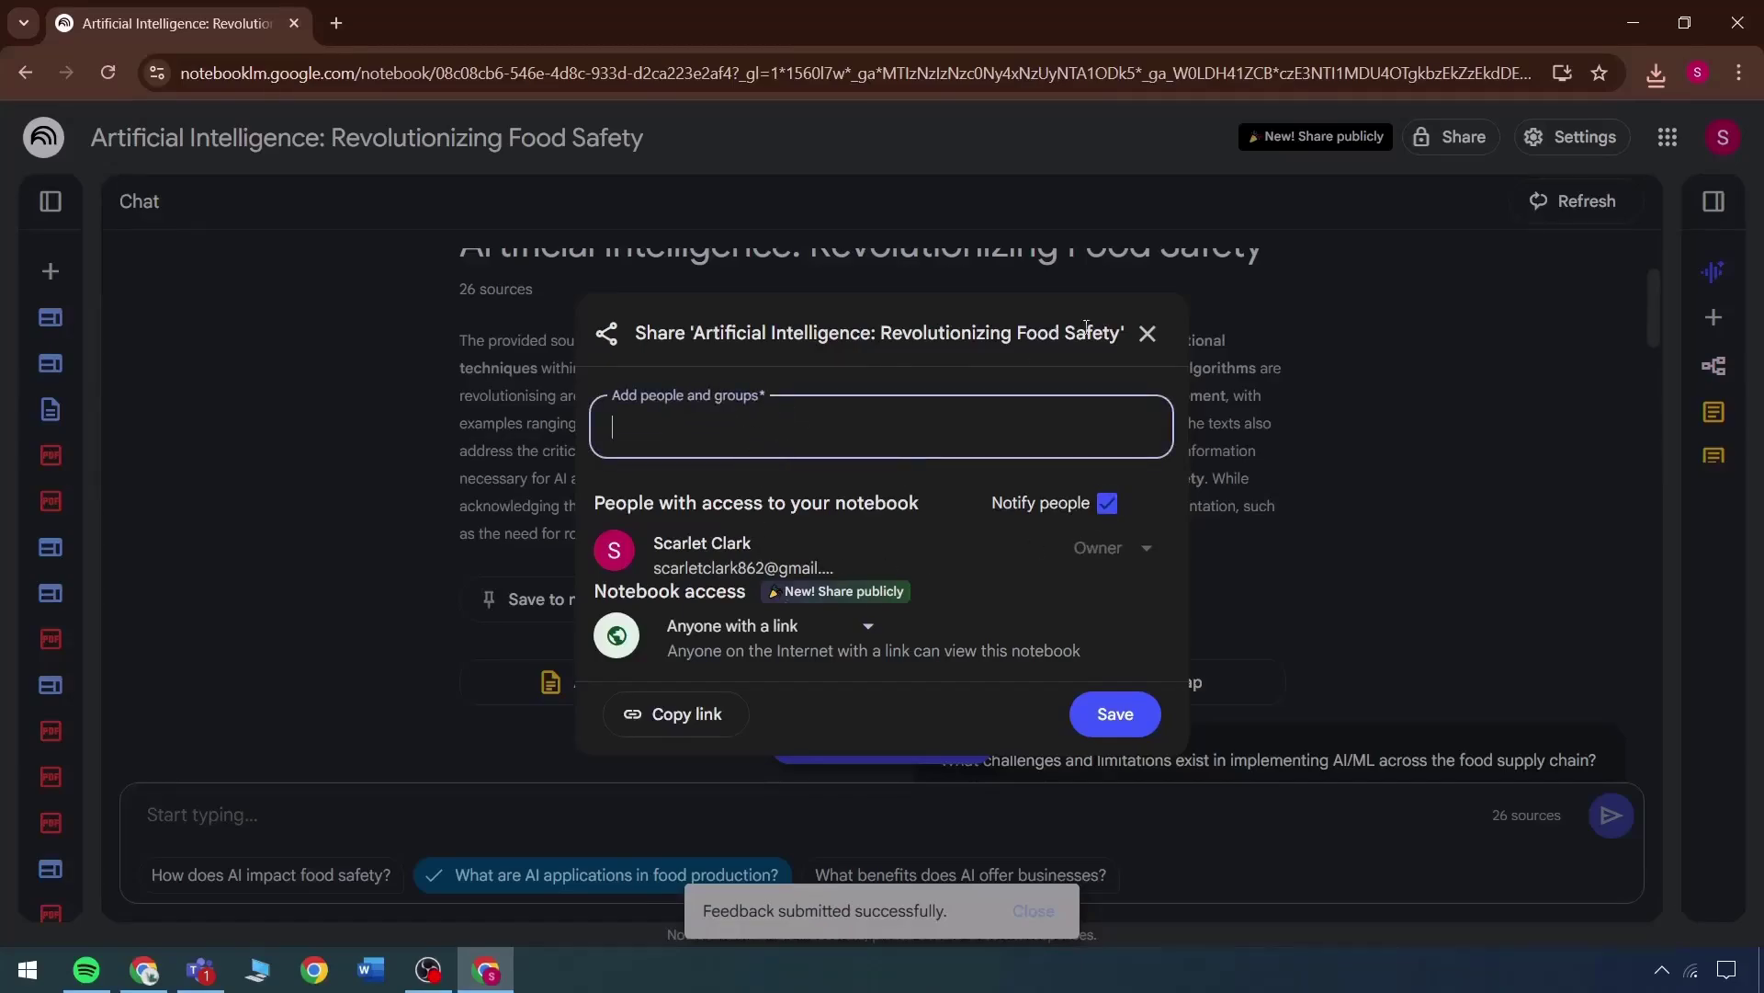
left_click(1147, 333)
left_click(1573, 144)
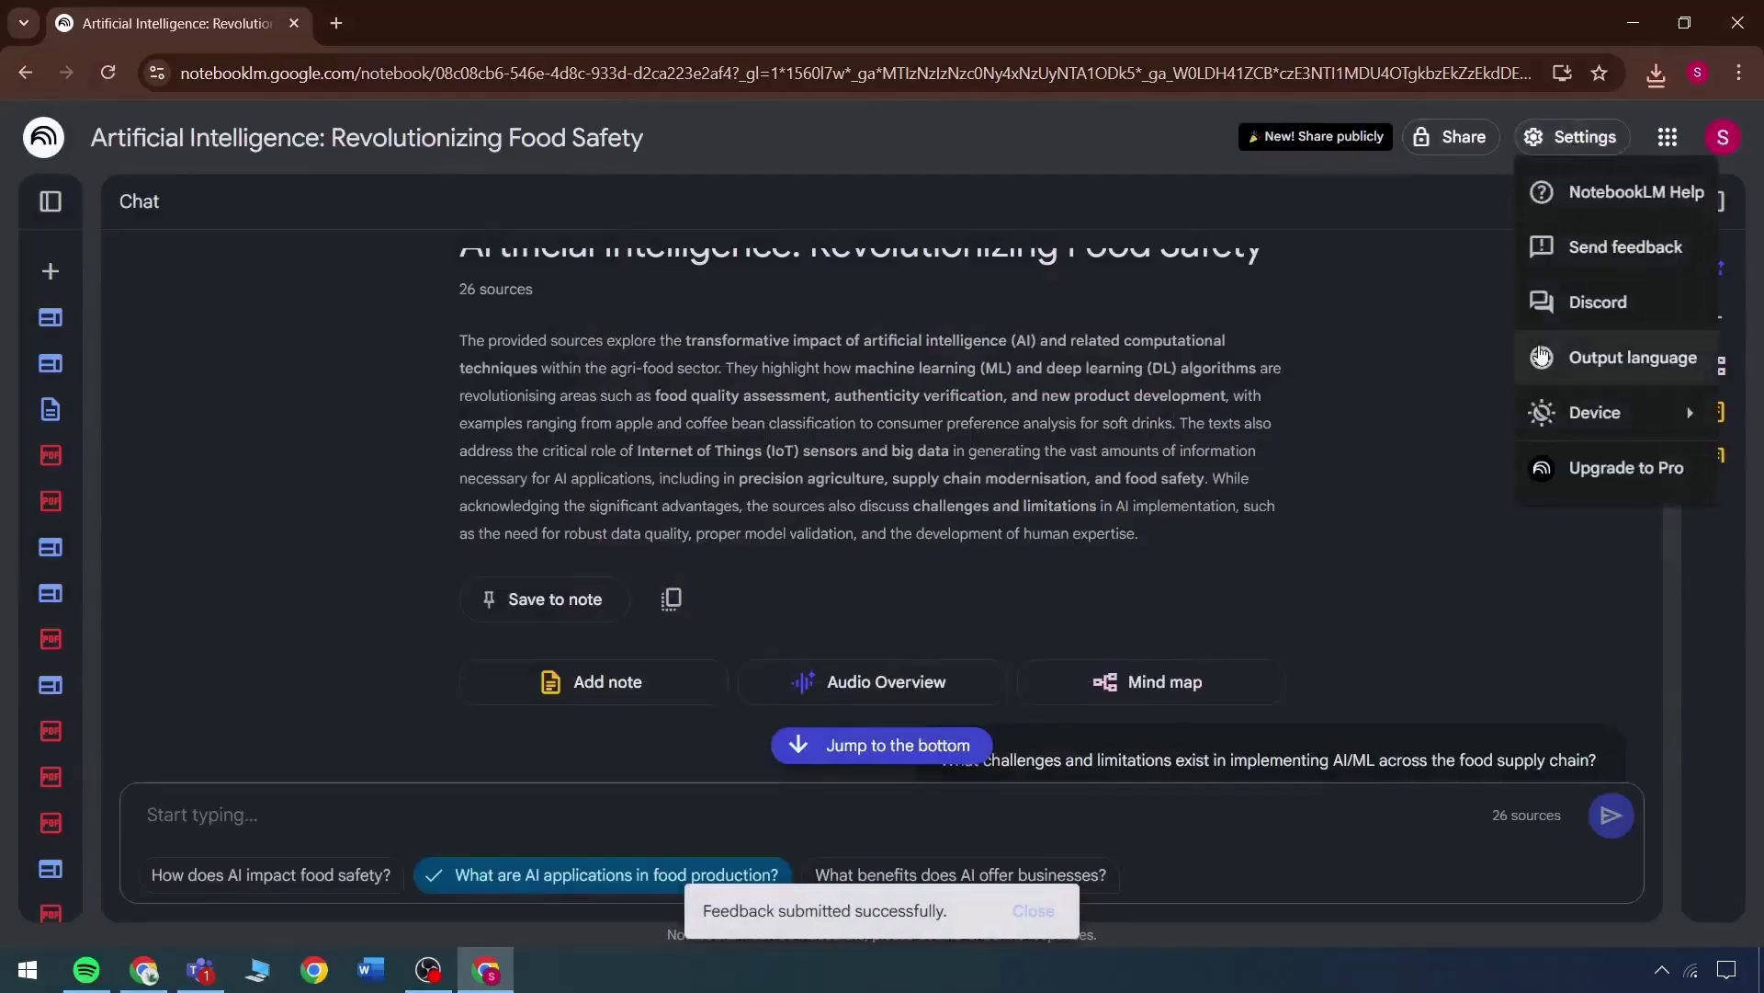
Step: Switch the app theme to dark, then back to light
mouse_move(1595, 412)
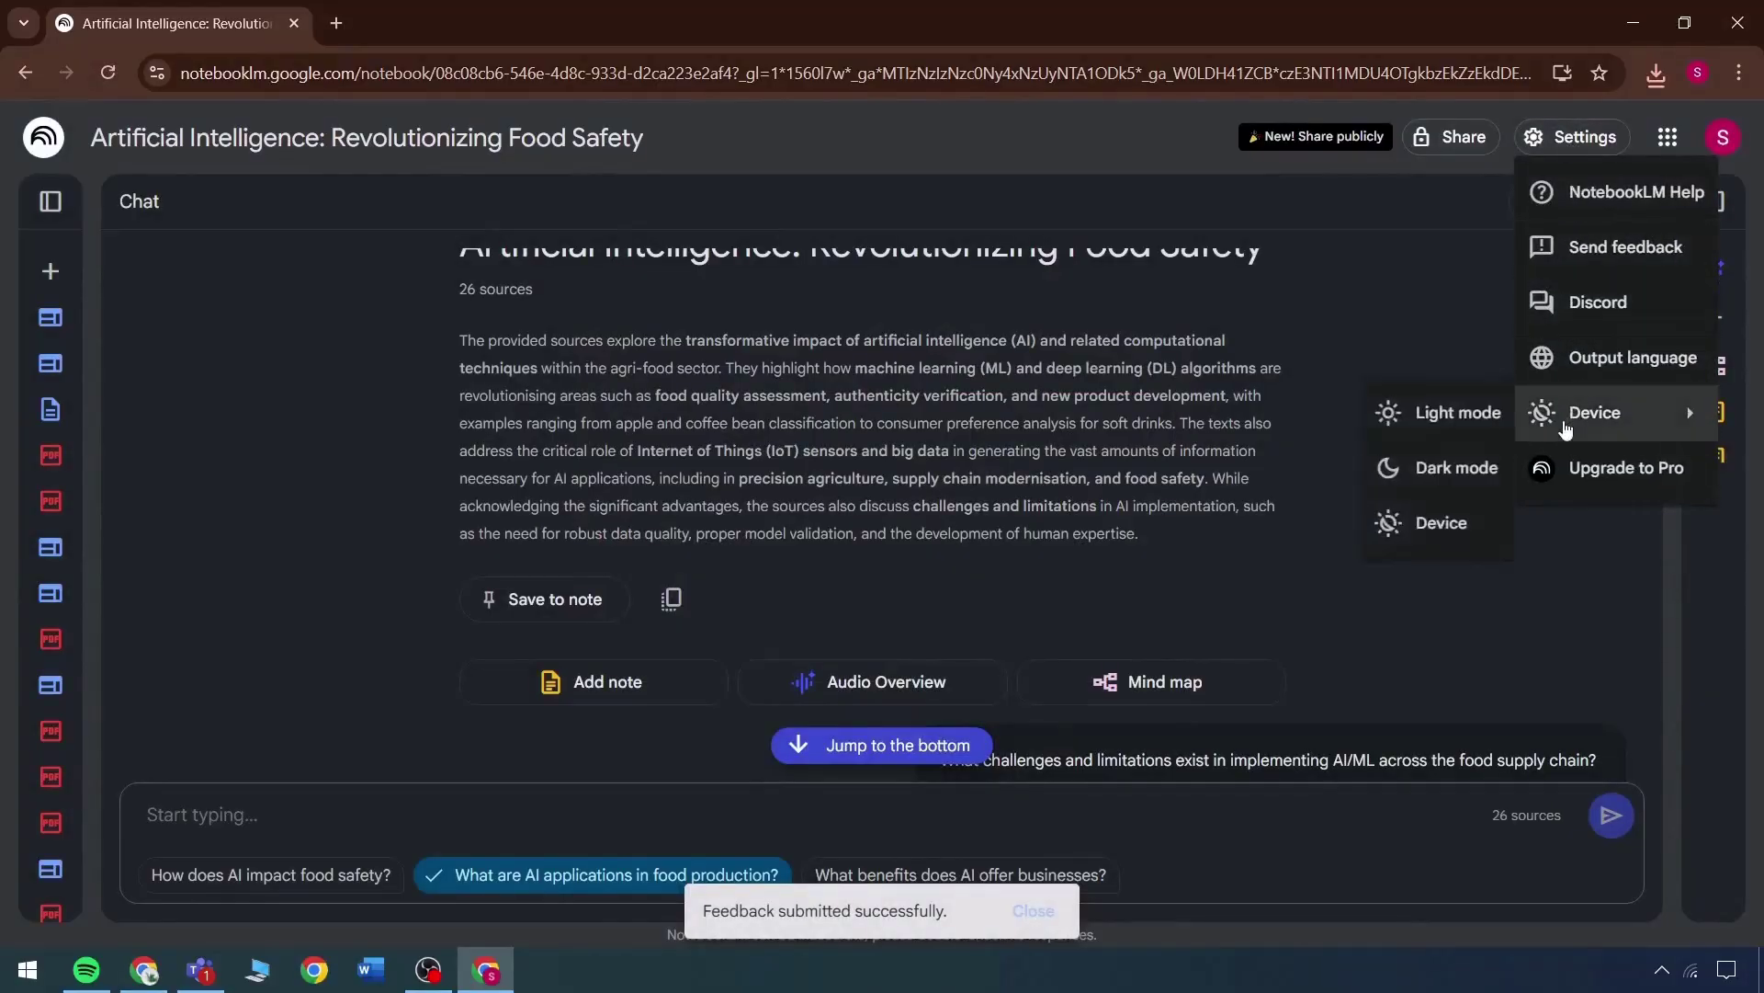
left_click(1431, 467)
left_click(1558, 158)
mouse_move(1595, 412)
left_click(1453, 410)
Step: Leave the output language at Default, then go to the Upgrade to Pro offer
left_click(1583, 362)
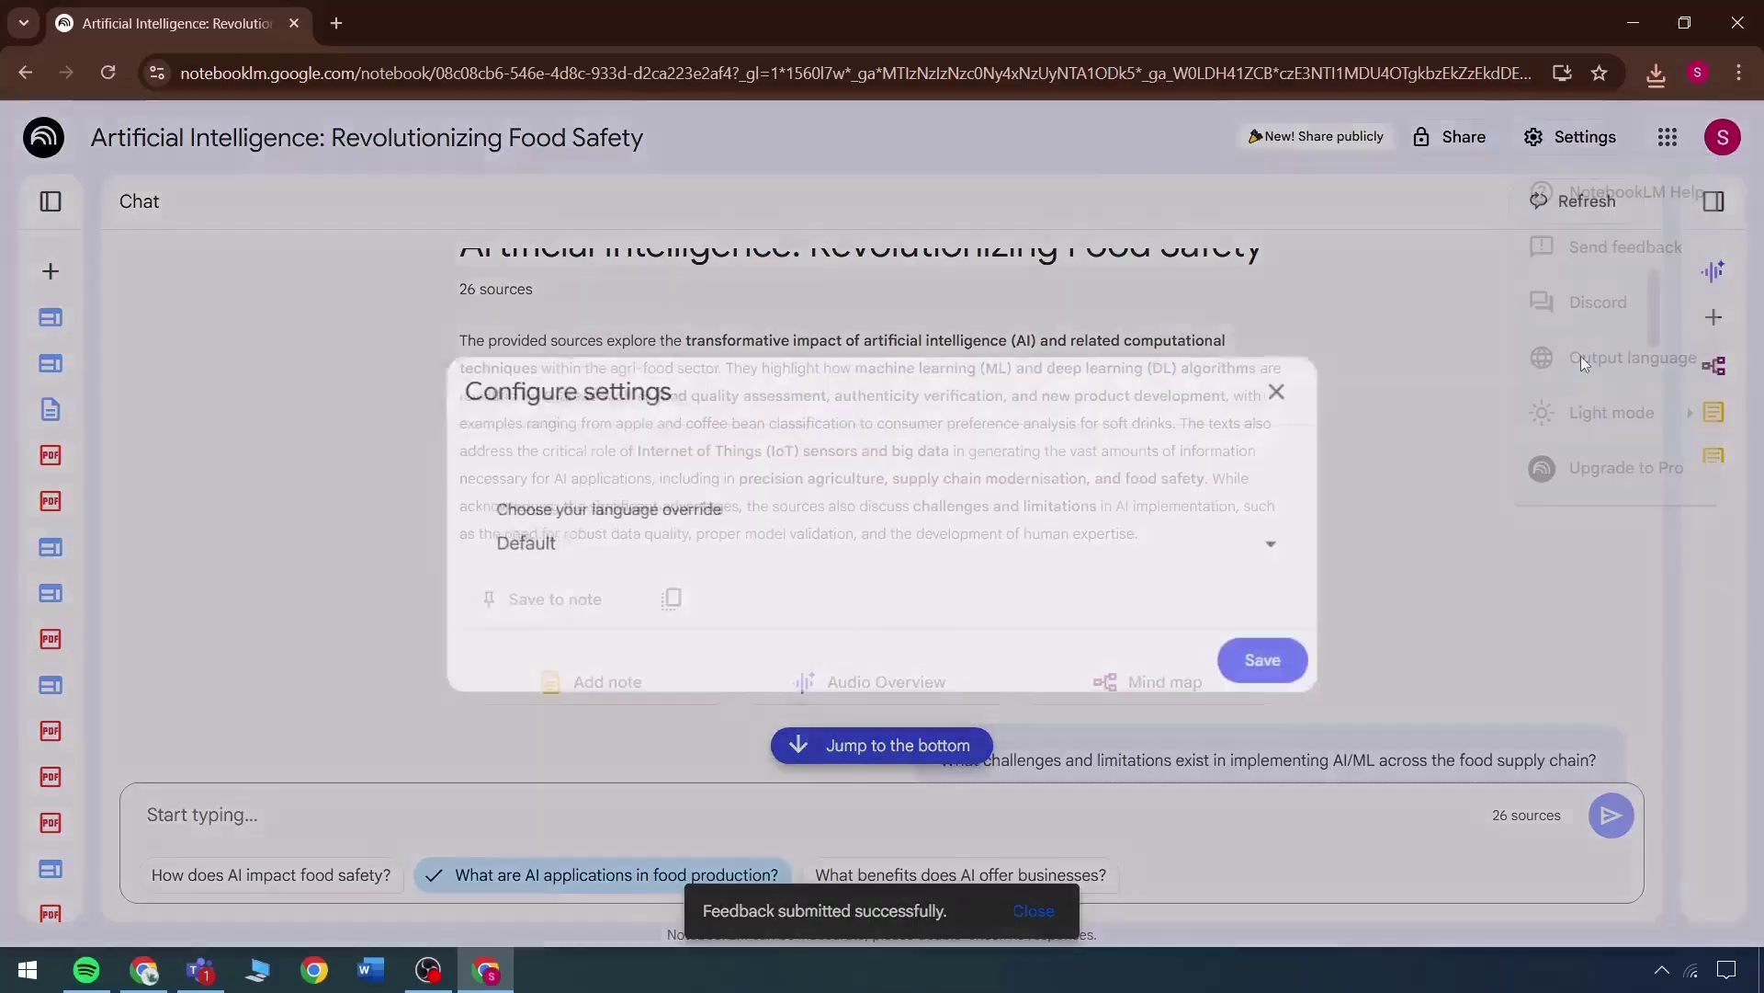
left_click(1157, 551)
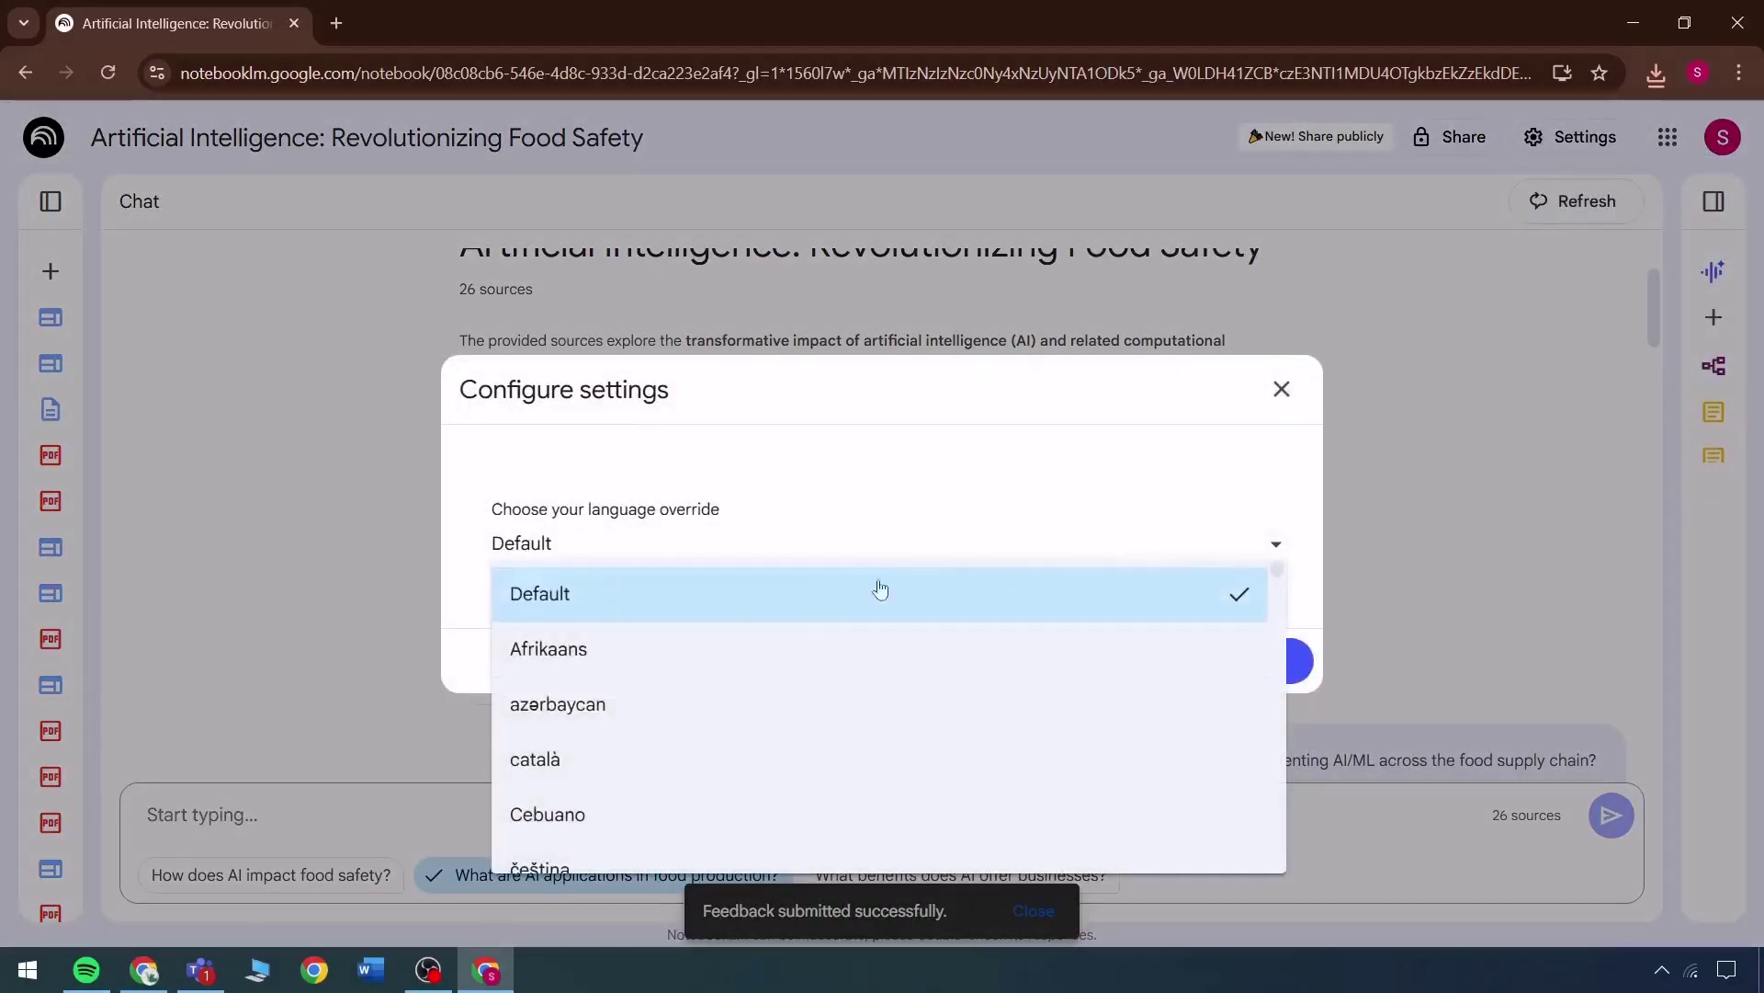
scroll(881, 590, "down", 10)
scroll(670, 708, "up", 3)
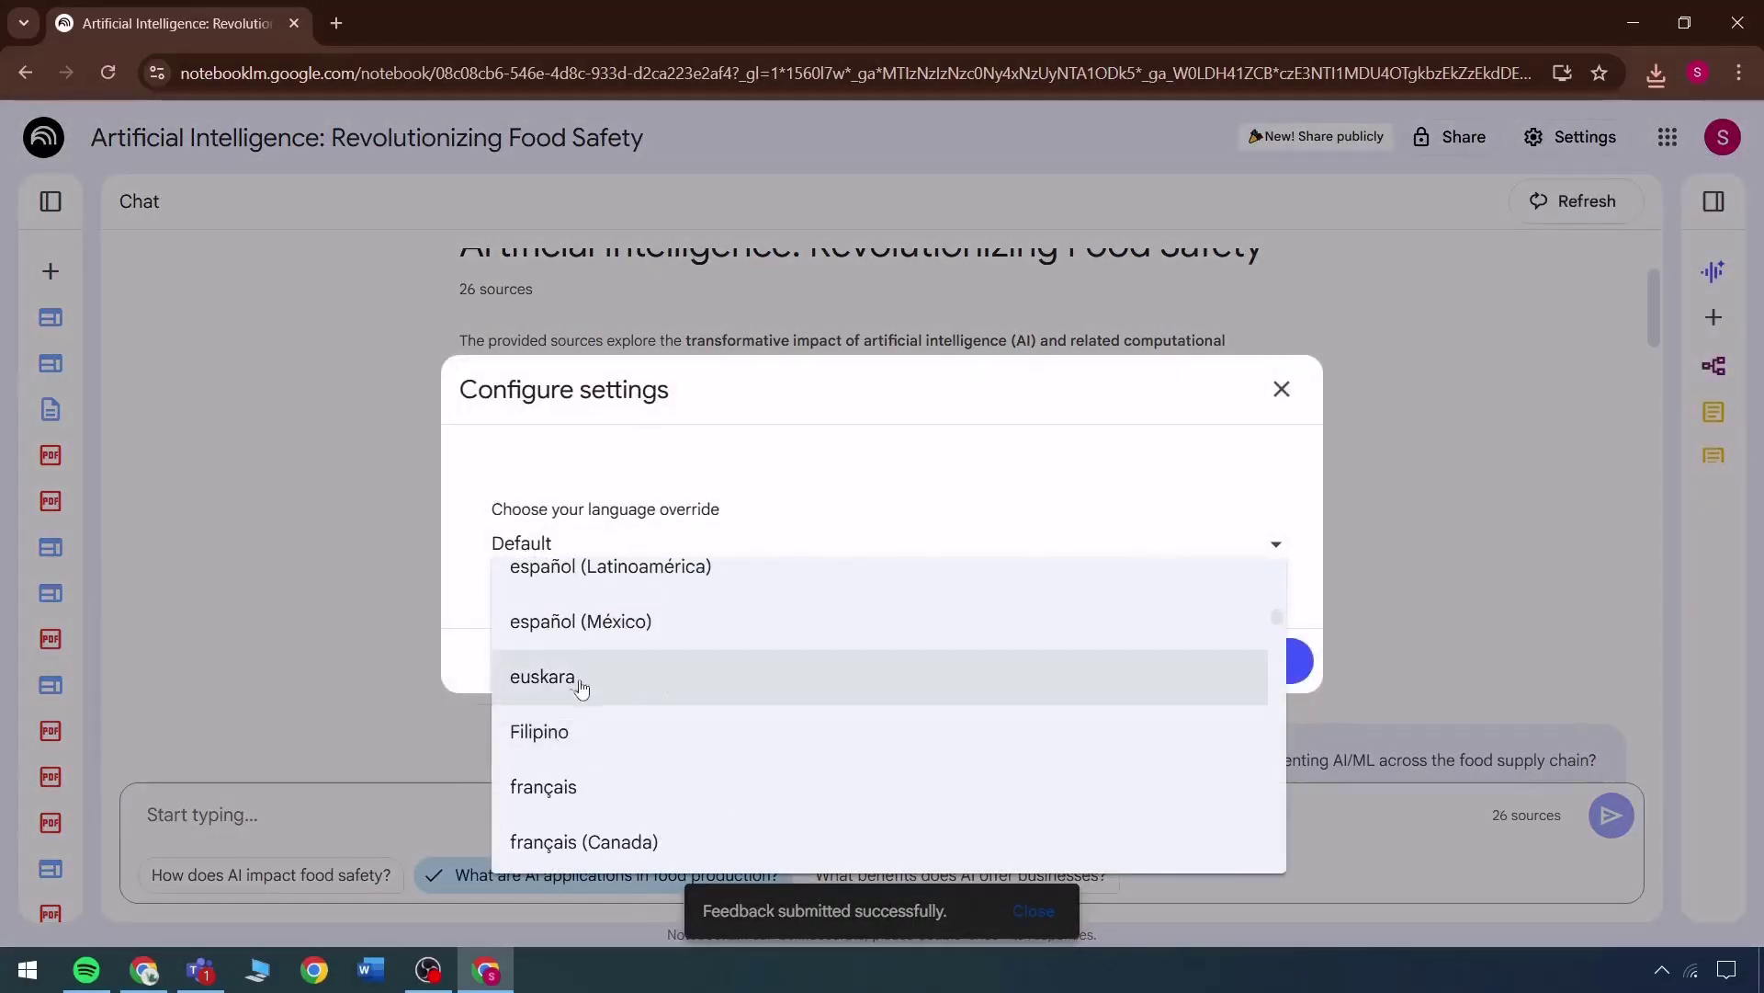
scroll(581, 687, "down", 5)
left_click(1286, 375)
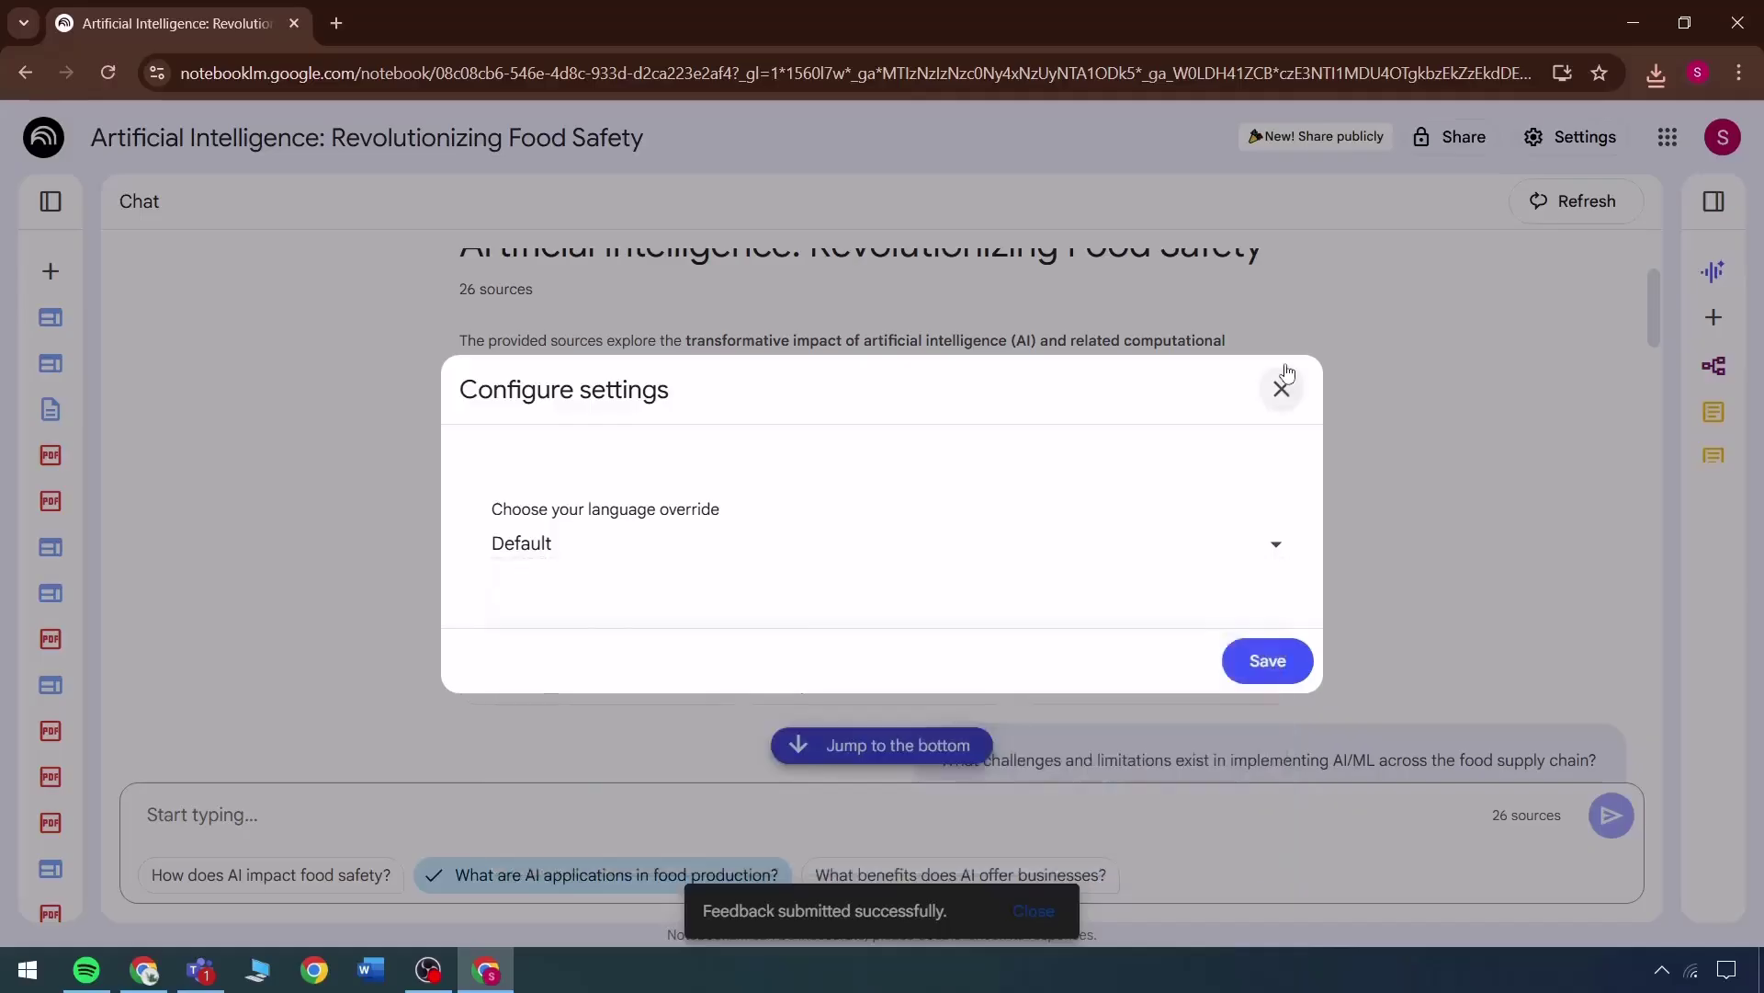
left_click(1282, 386)
left_click(1573, 137)
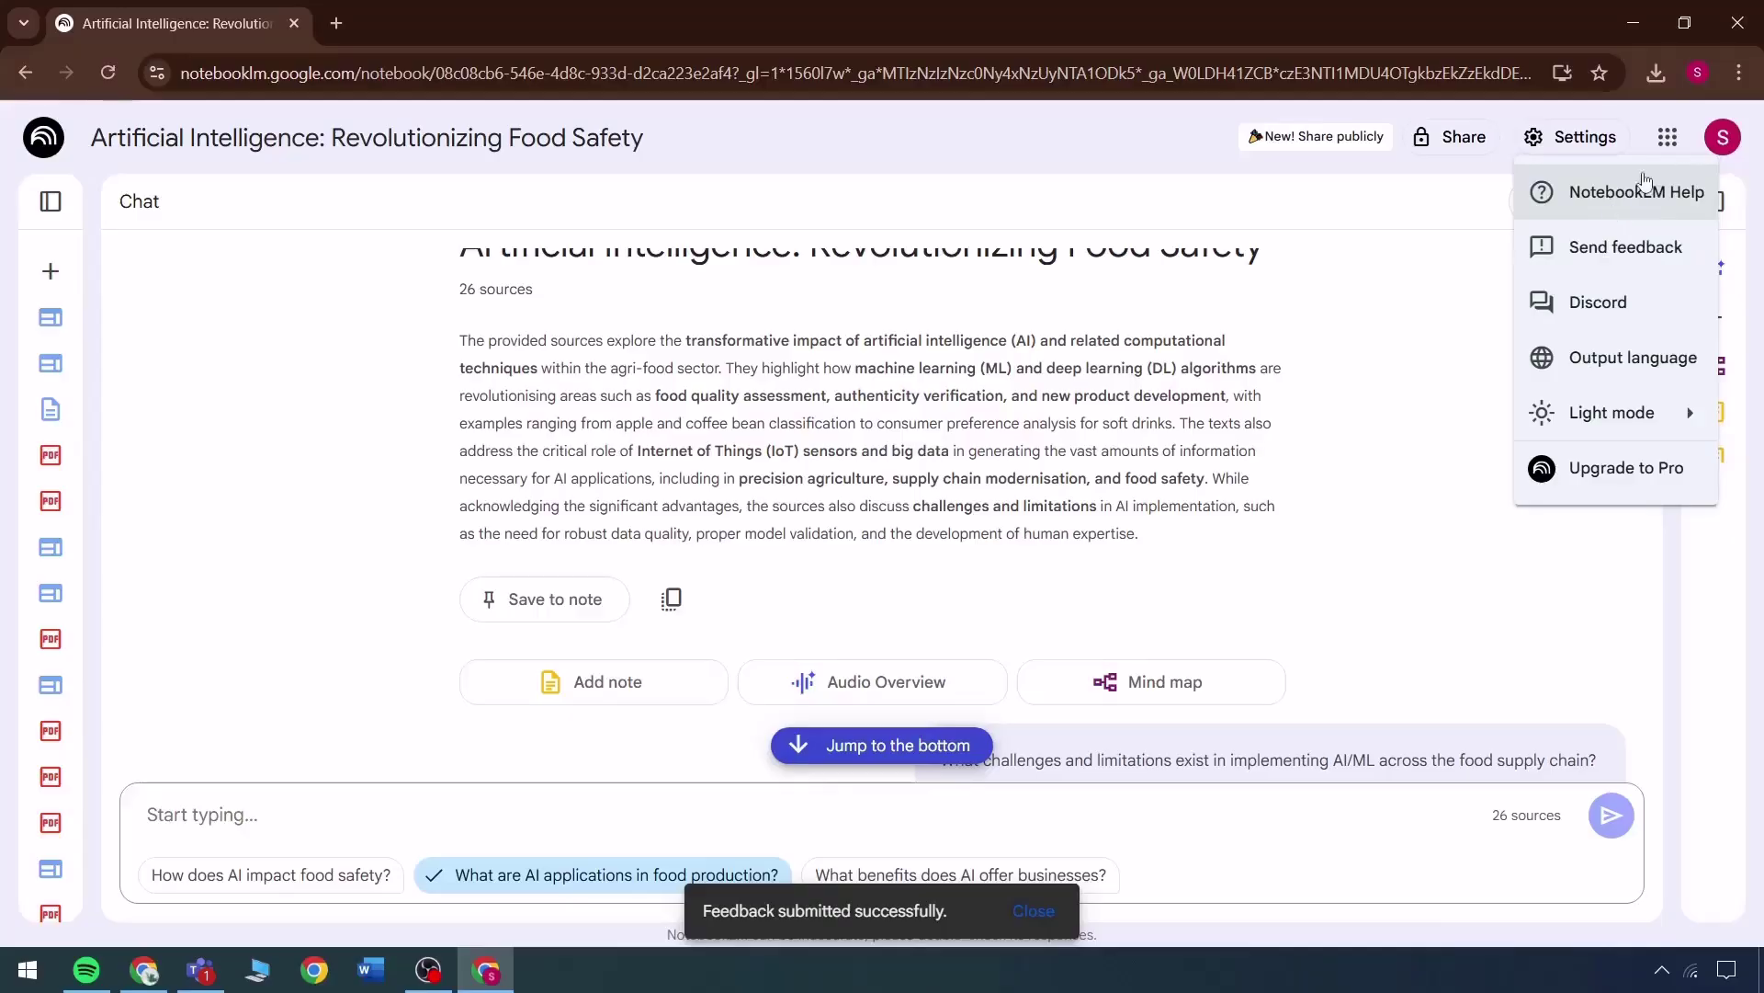
left_click(1626, 468)
Step: Highlight the 5x more Audio Overviews benefit and view its details popup
scroll(643, 478, "down", 3)
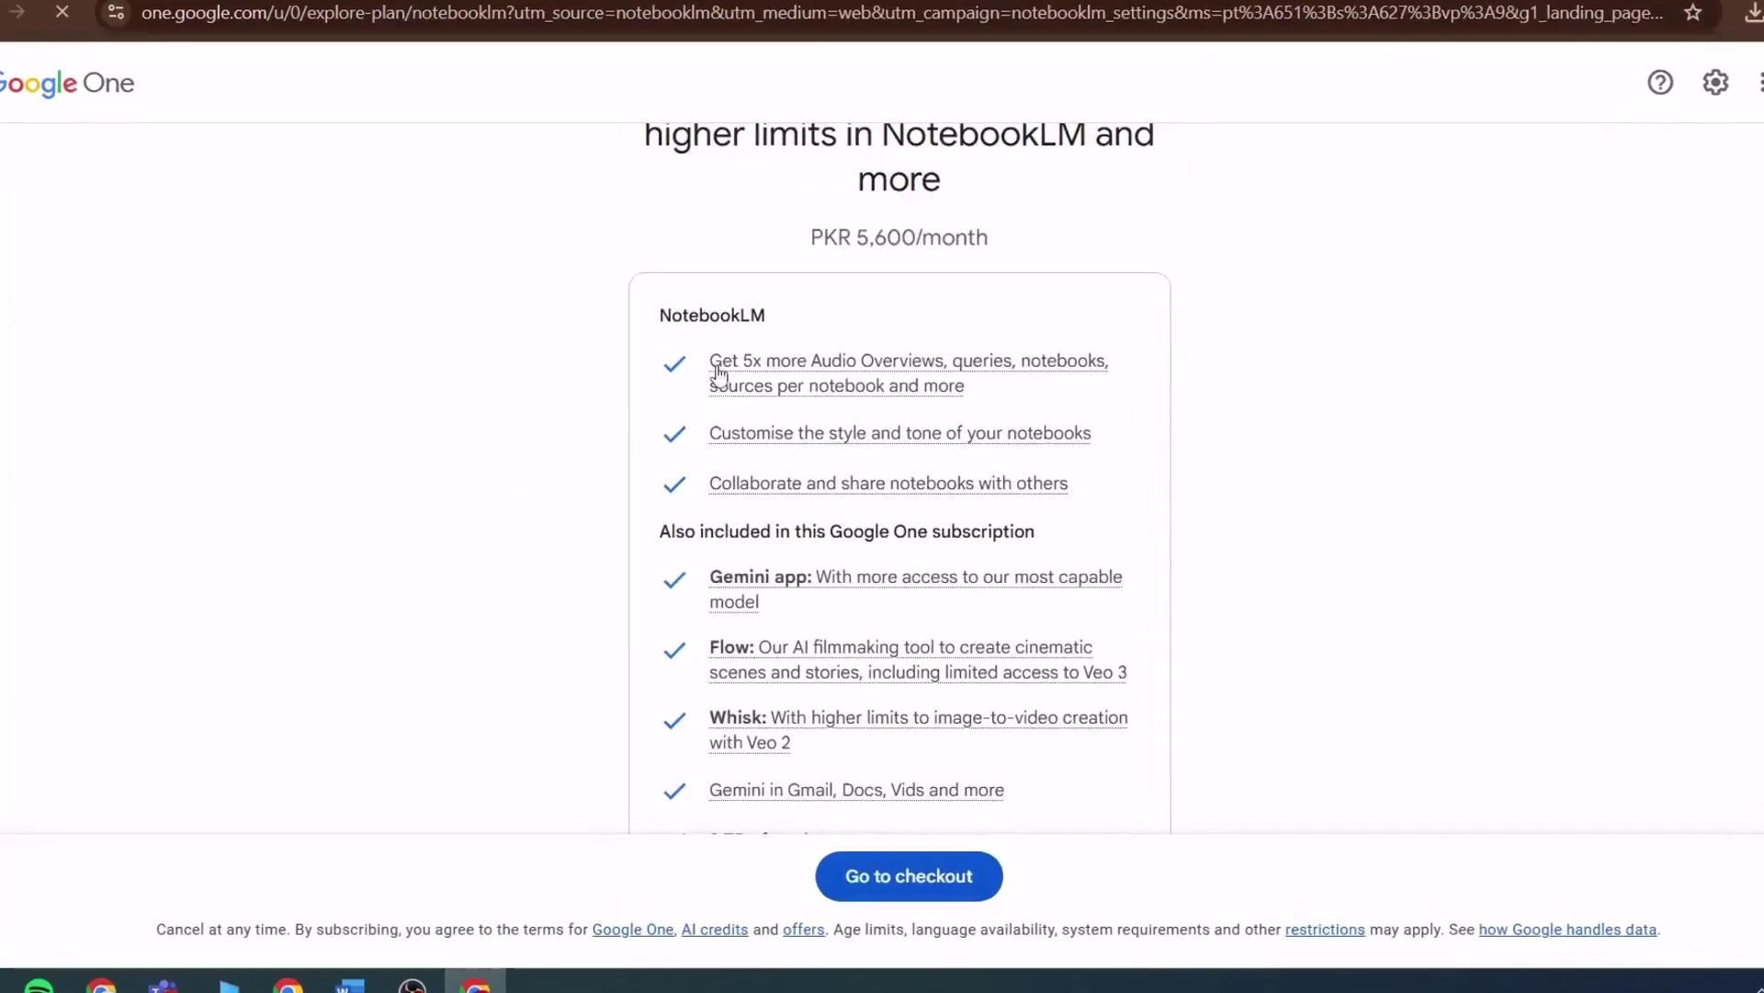
left_click_drag(711, 362, 956, 376)
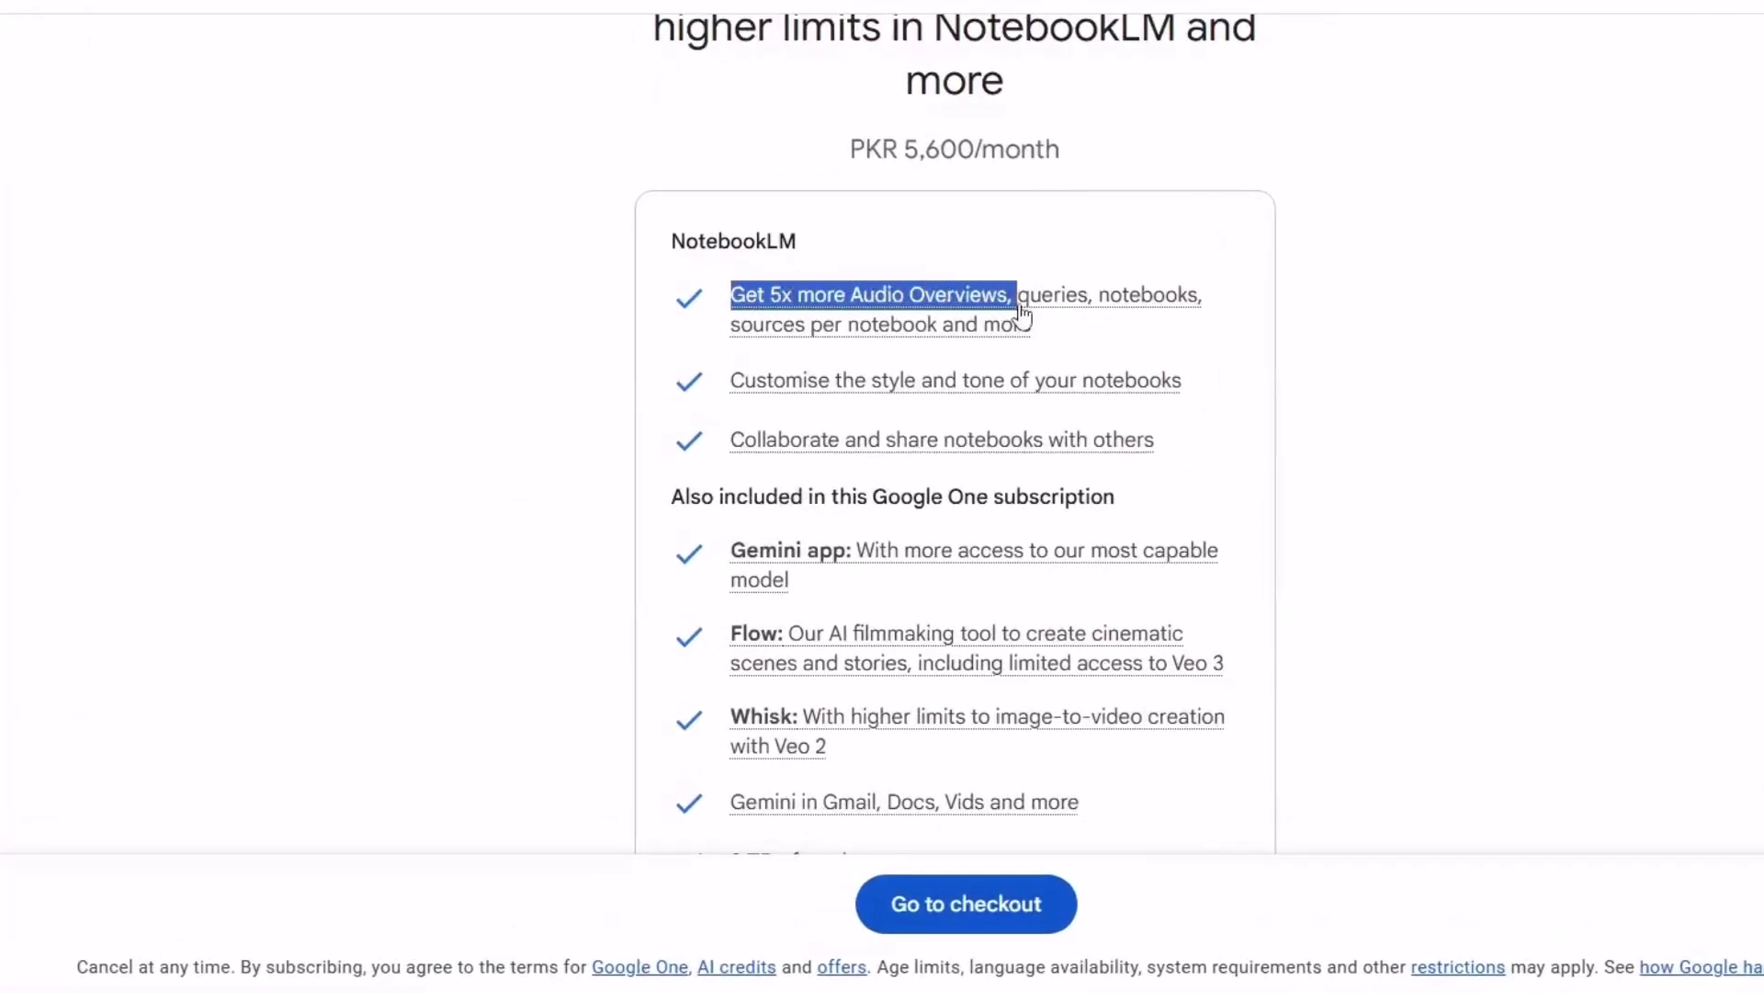
left_click_drag(1022, 315, 1129, 332)
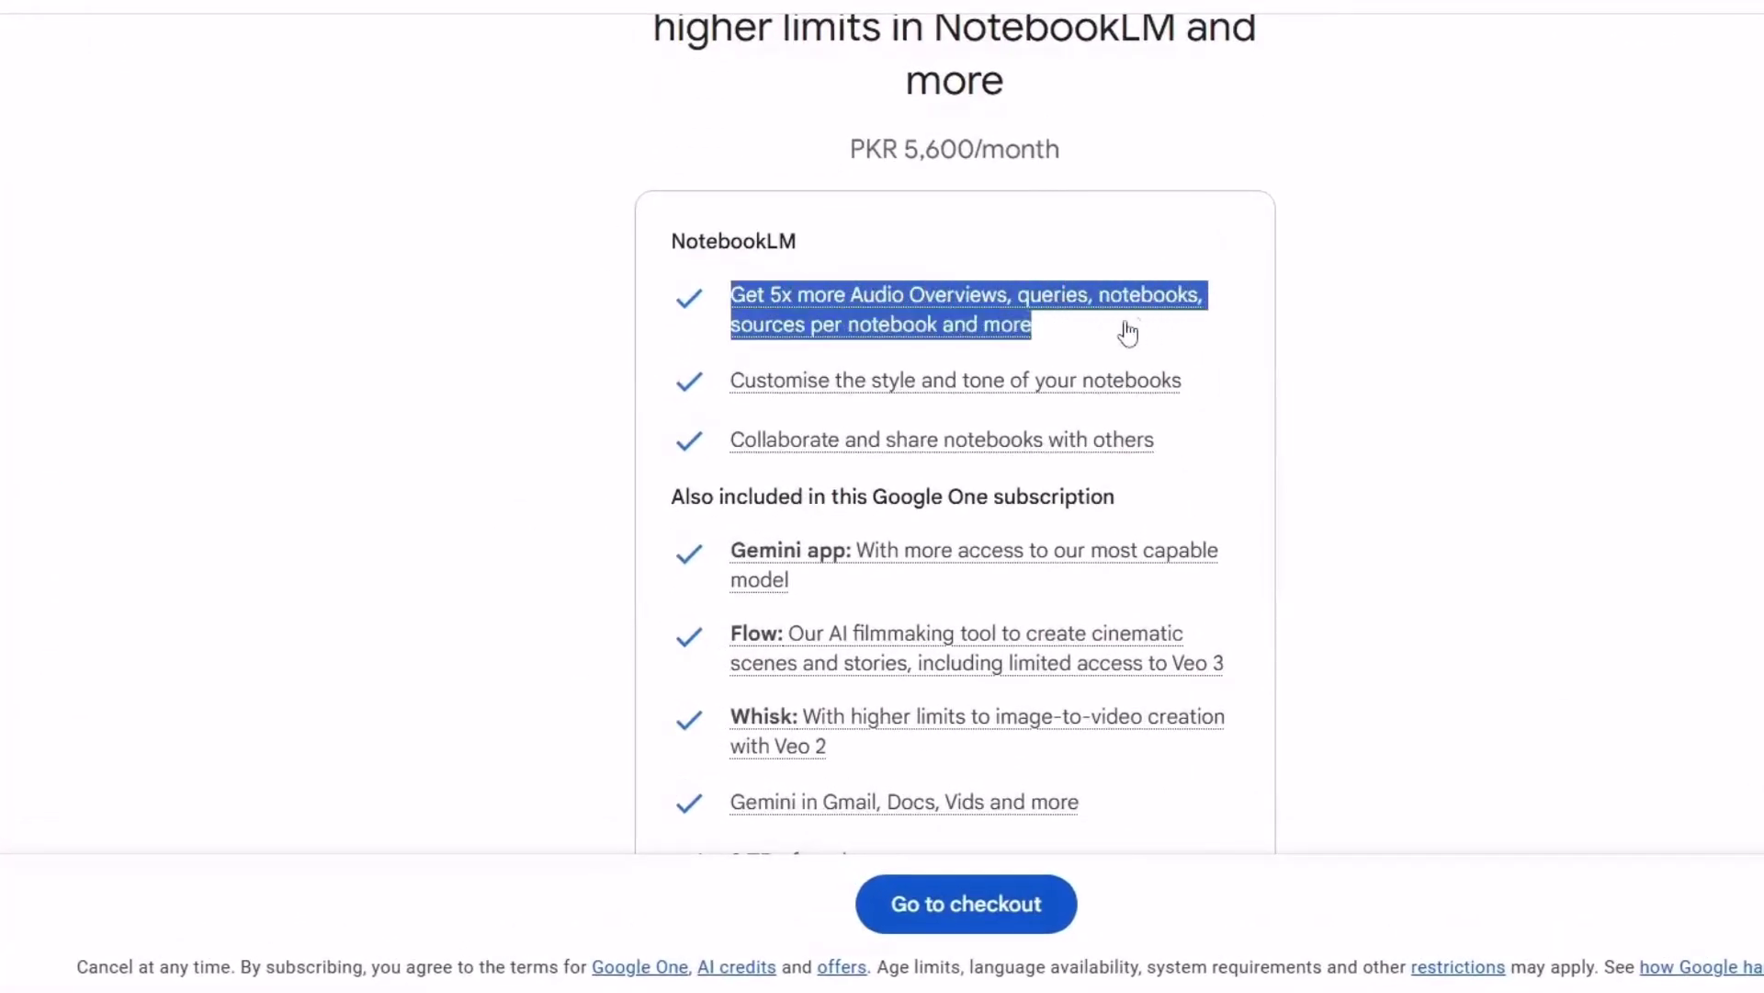
left_click(1054, 341)
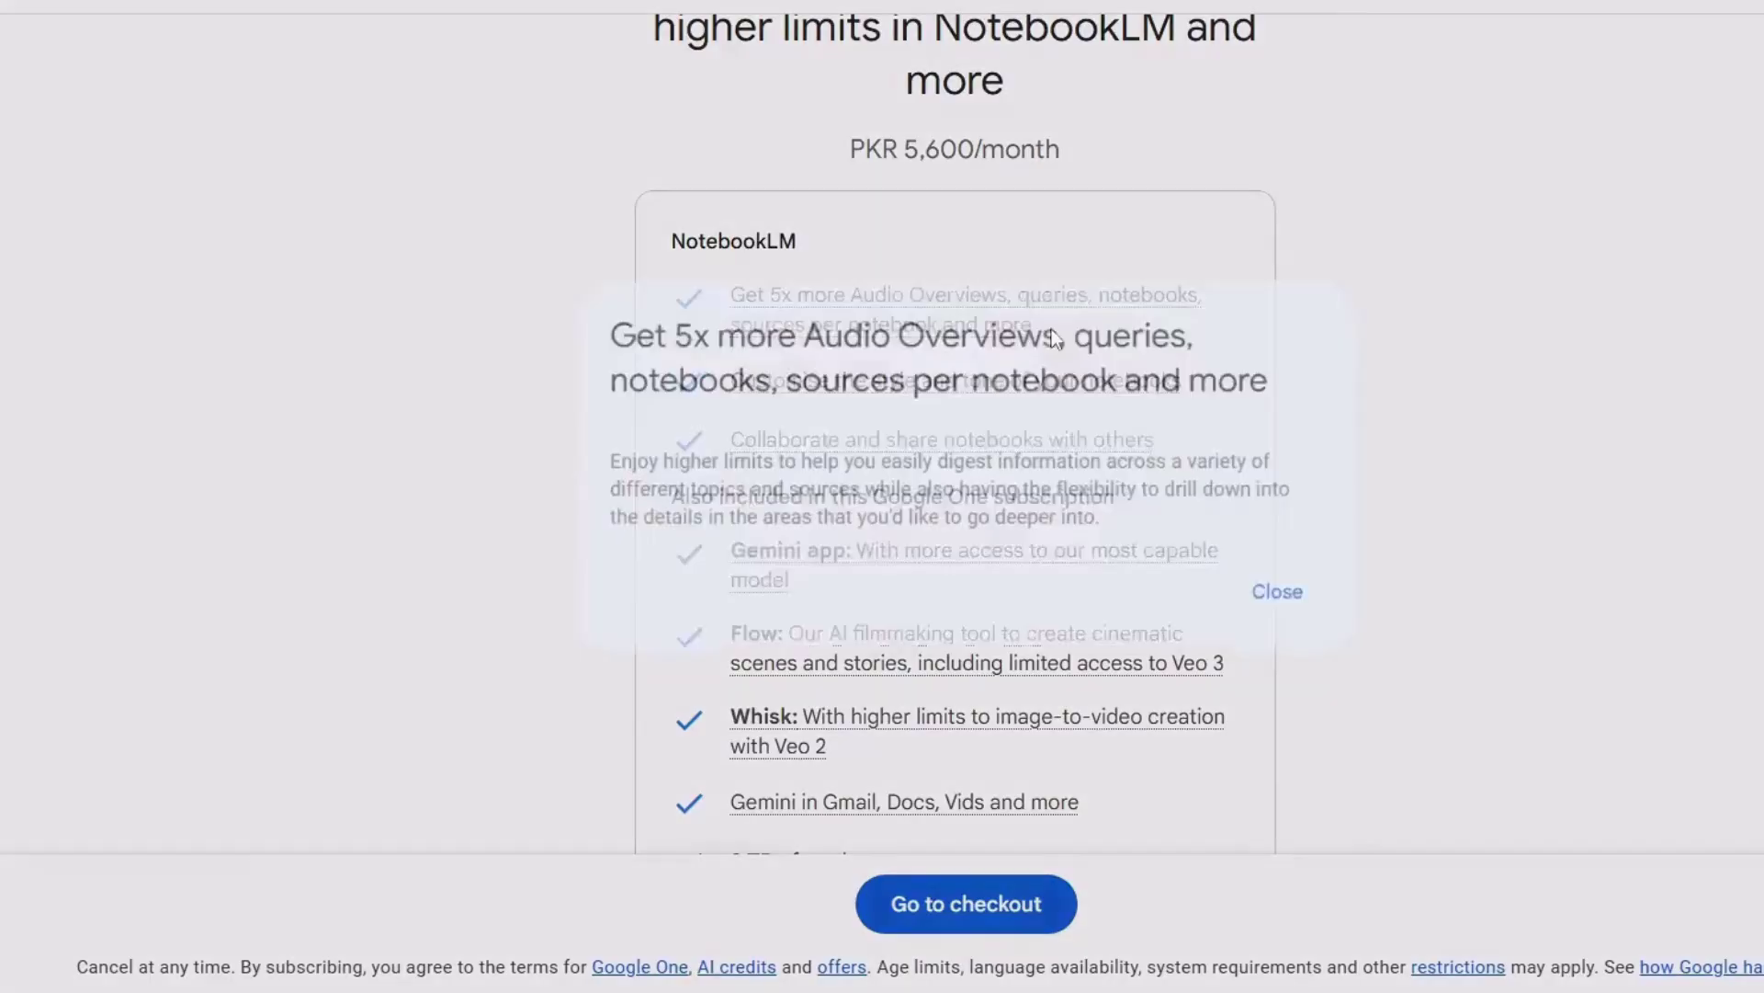
left_click(1302, 603)
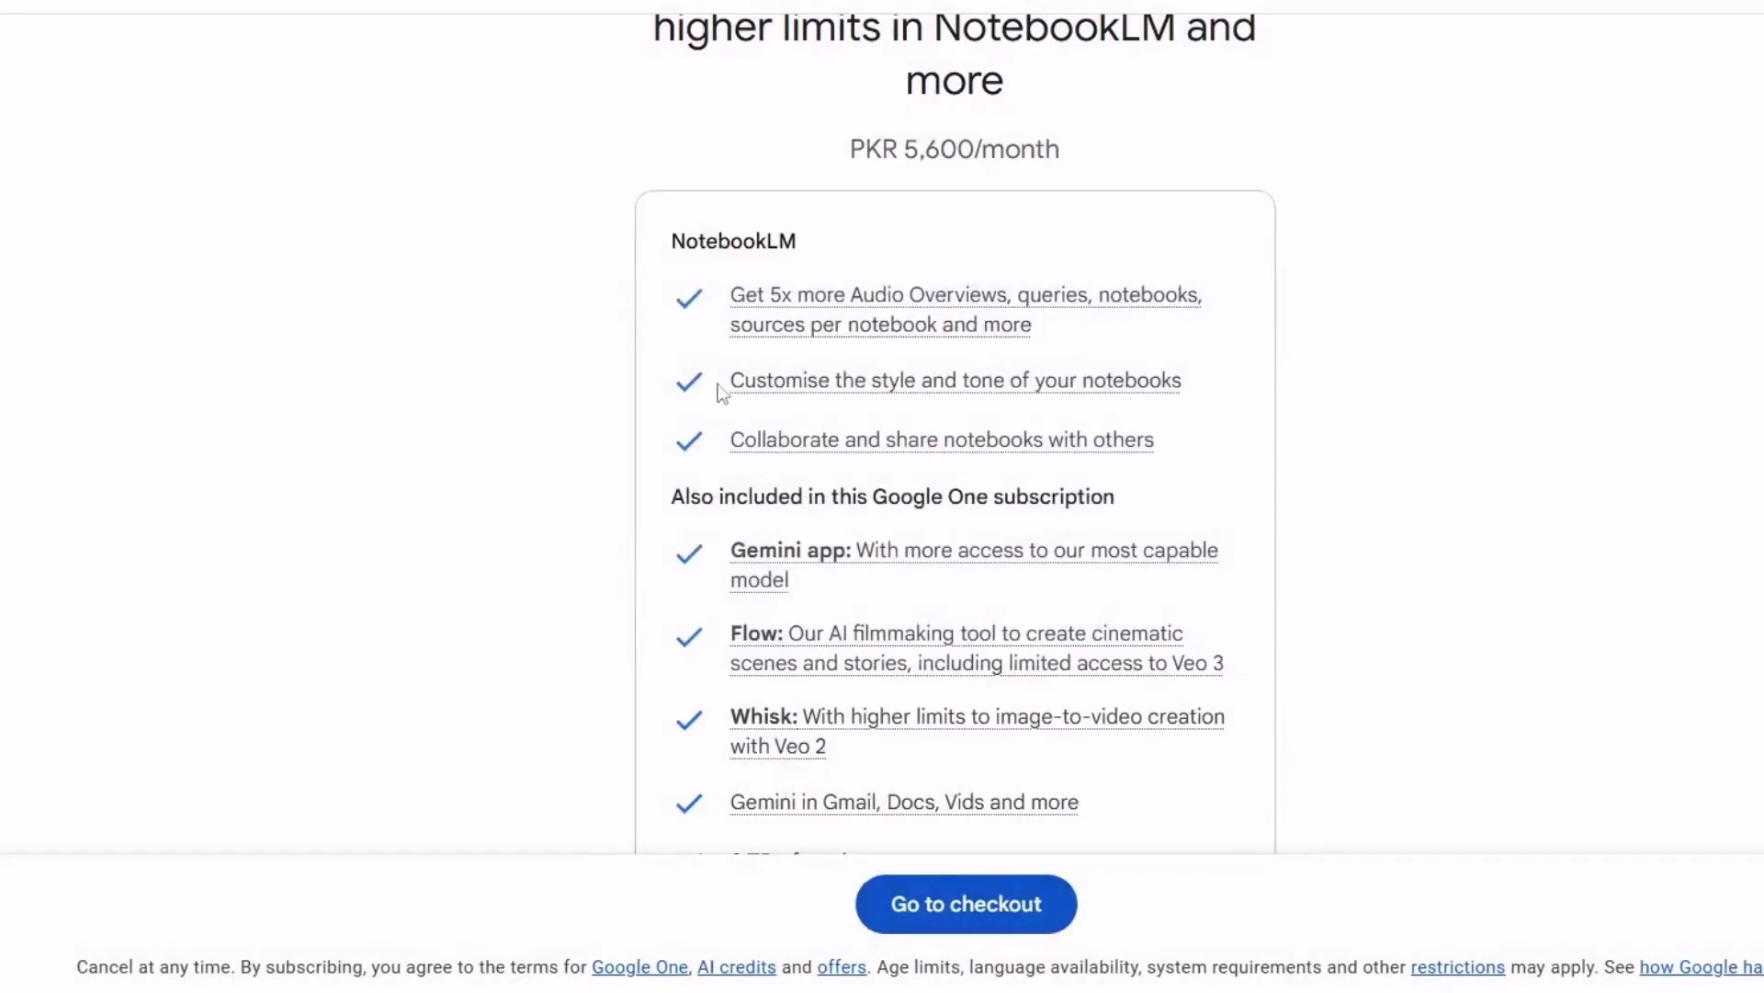
Step: Review the style customisation, 2 TB storage and Upgrade to Google AI Pro headline
left_click_drag(721, 392, 1192, 397)
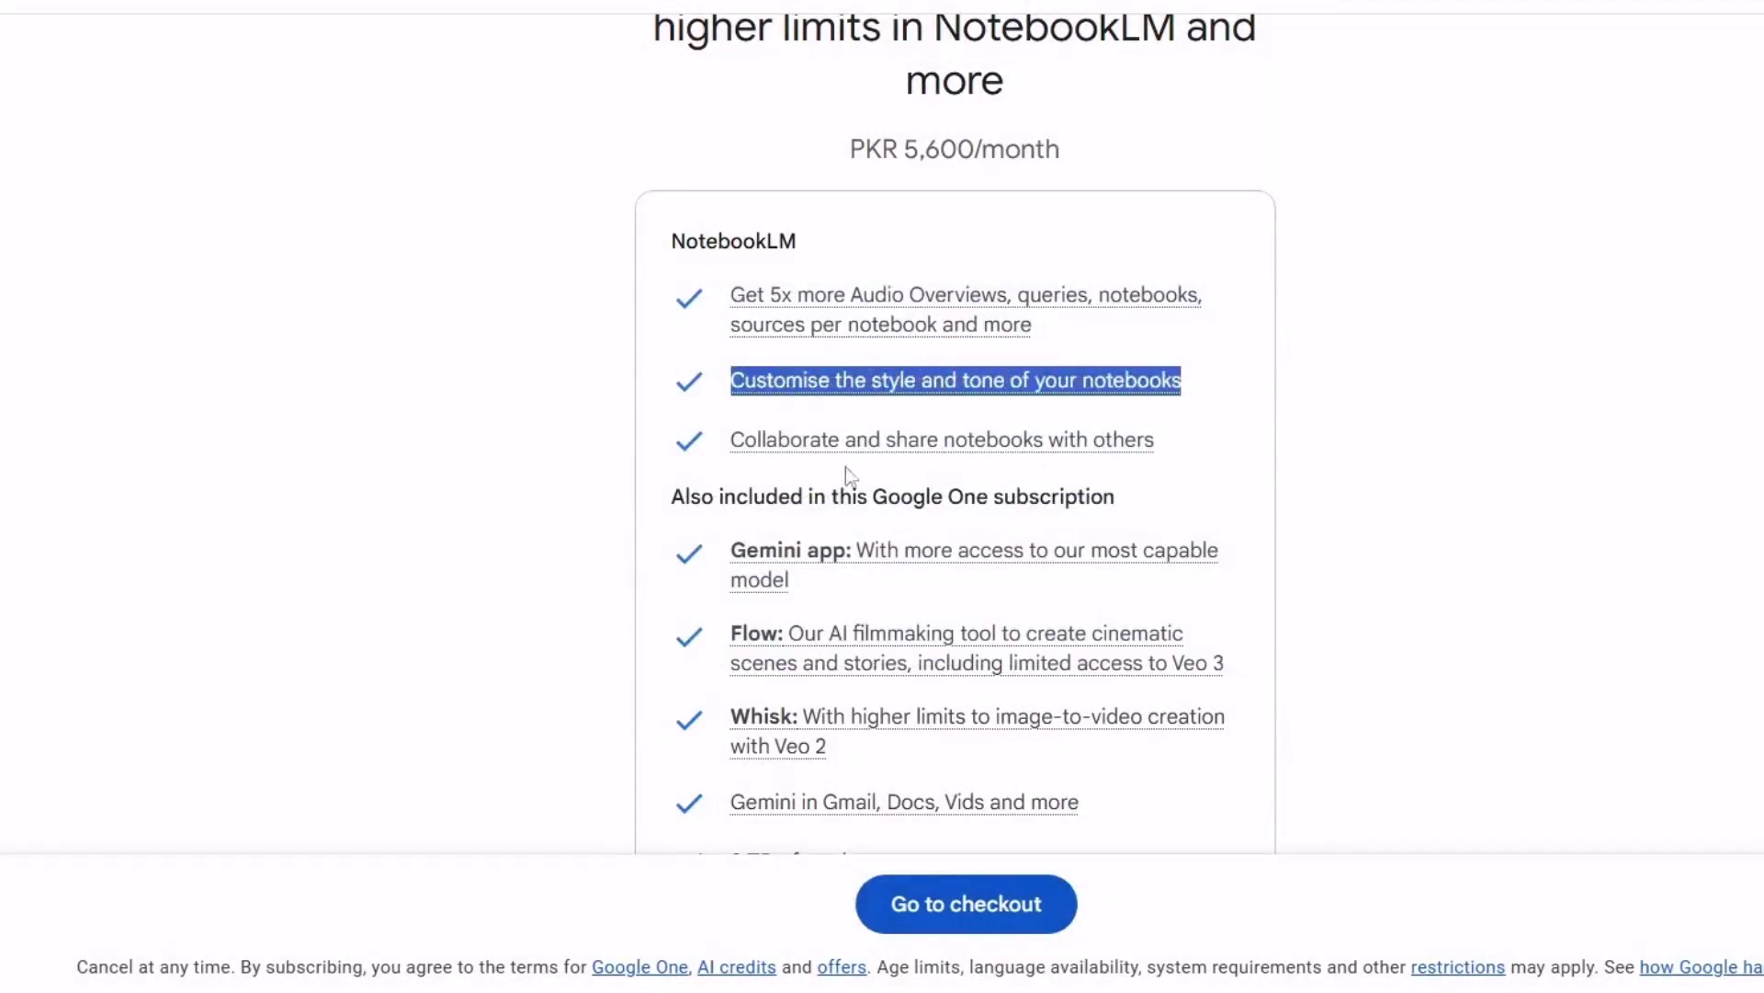
scroll(1119, 473, "down", 3)
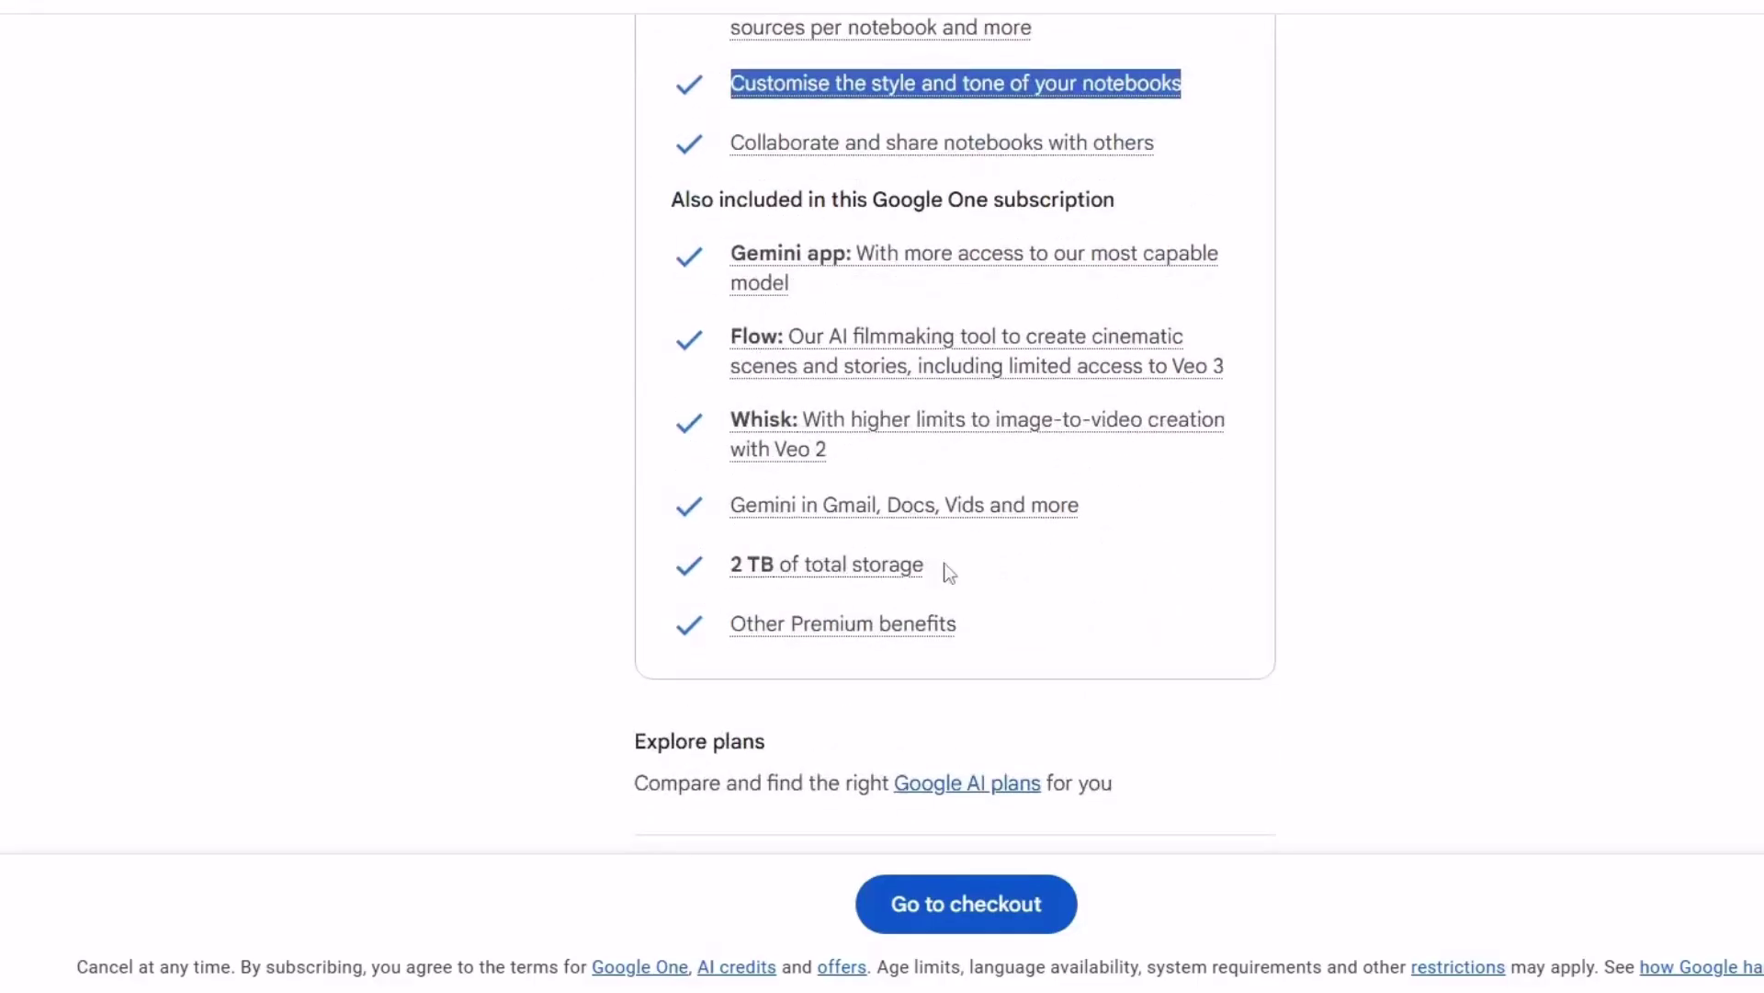
left_click_drag(950, 571, 730, 565)
scroll(842, 550, "up", 8)
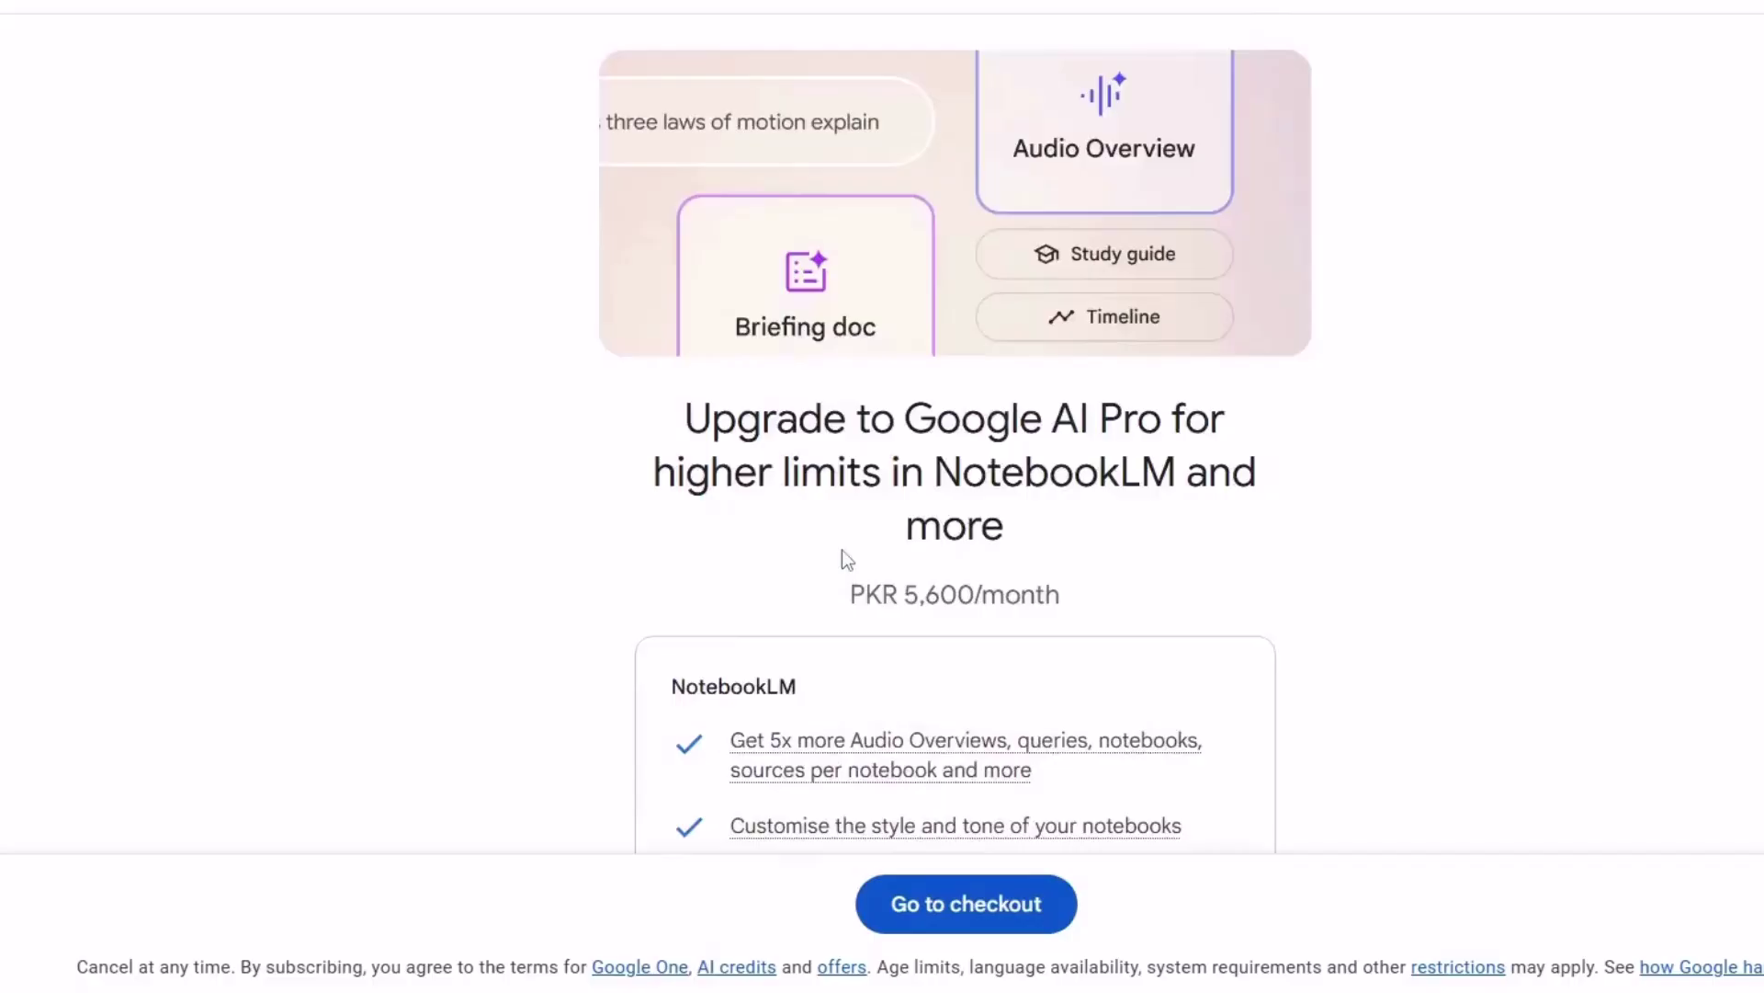
left_click_drag(682, 432, 1173, 476)
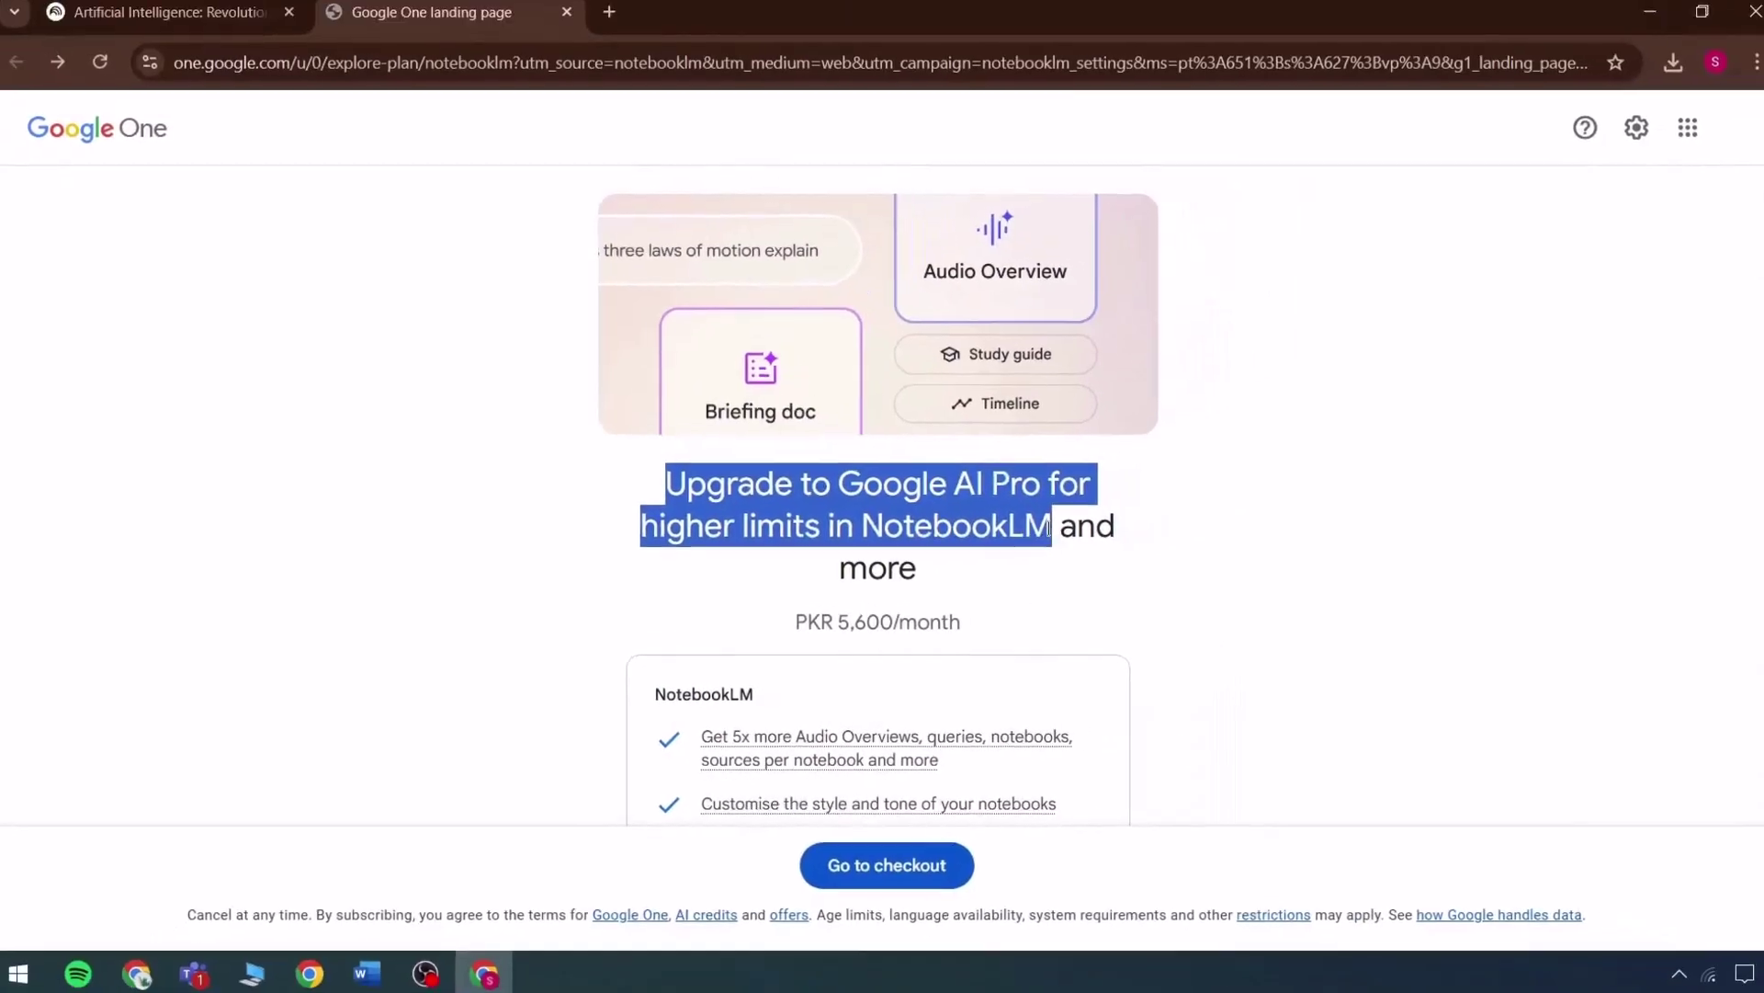
left_click(962, 561)
scroll(959, 593, "down", 7)
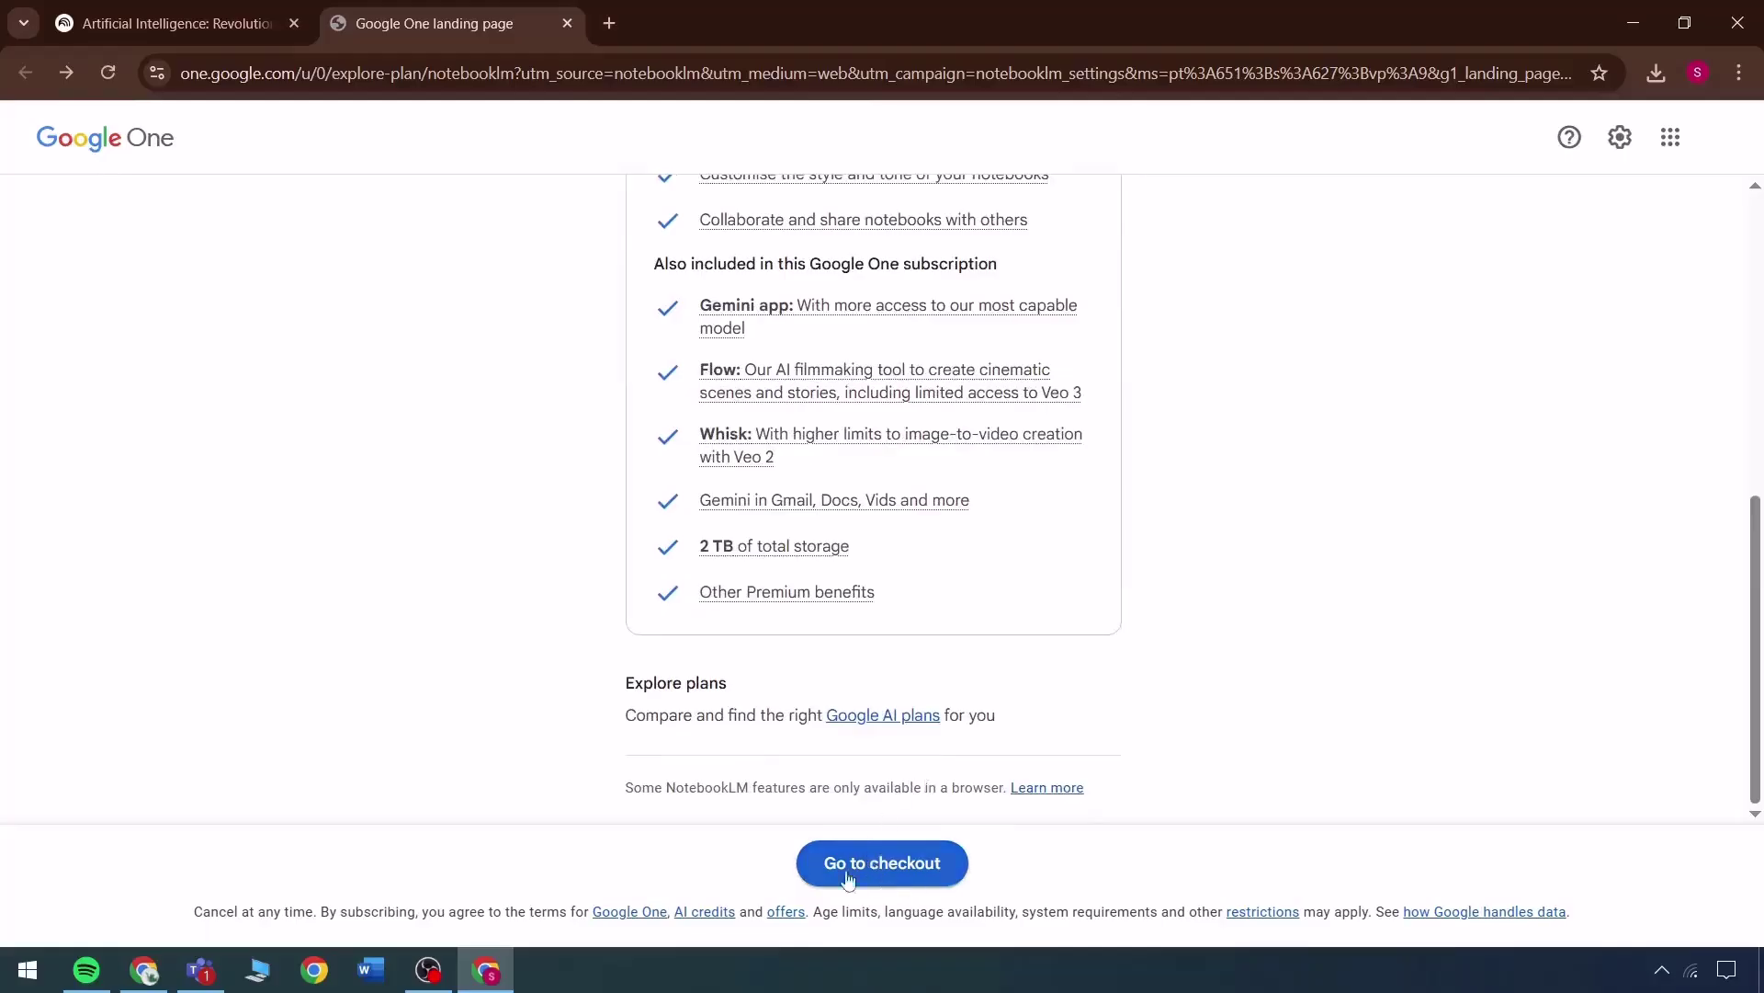
Step: Return from the upgrade page to the notebook and dismiss the feedback-submitted notice
left_click(567, 25)
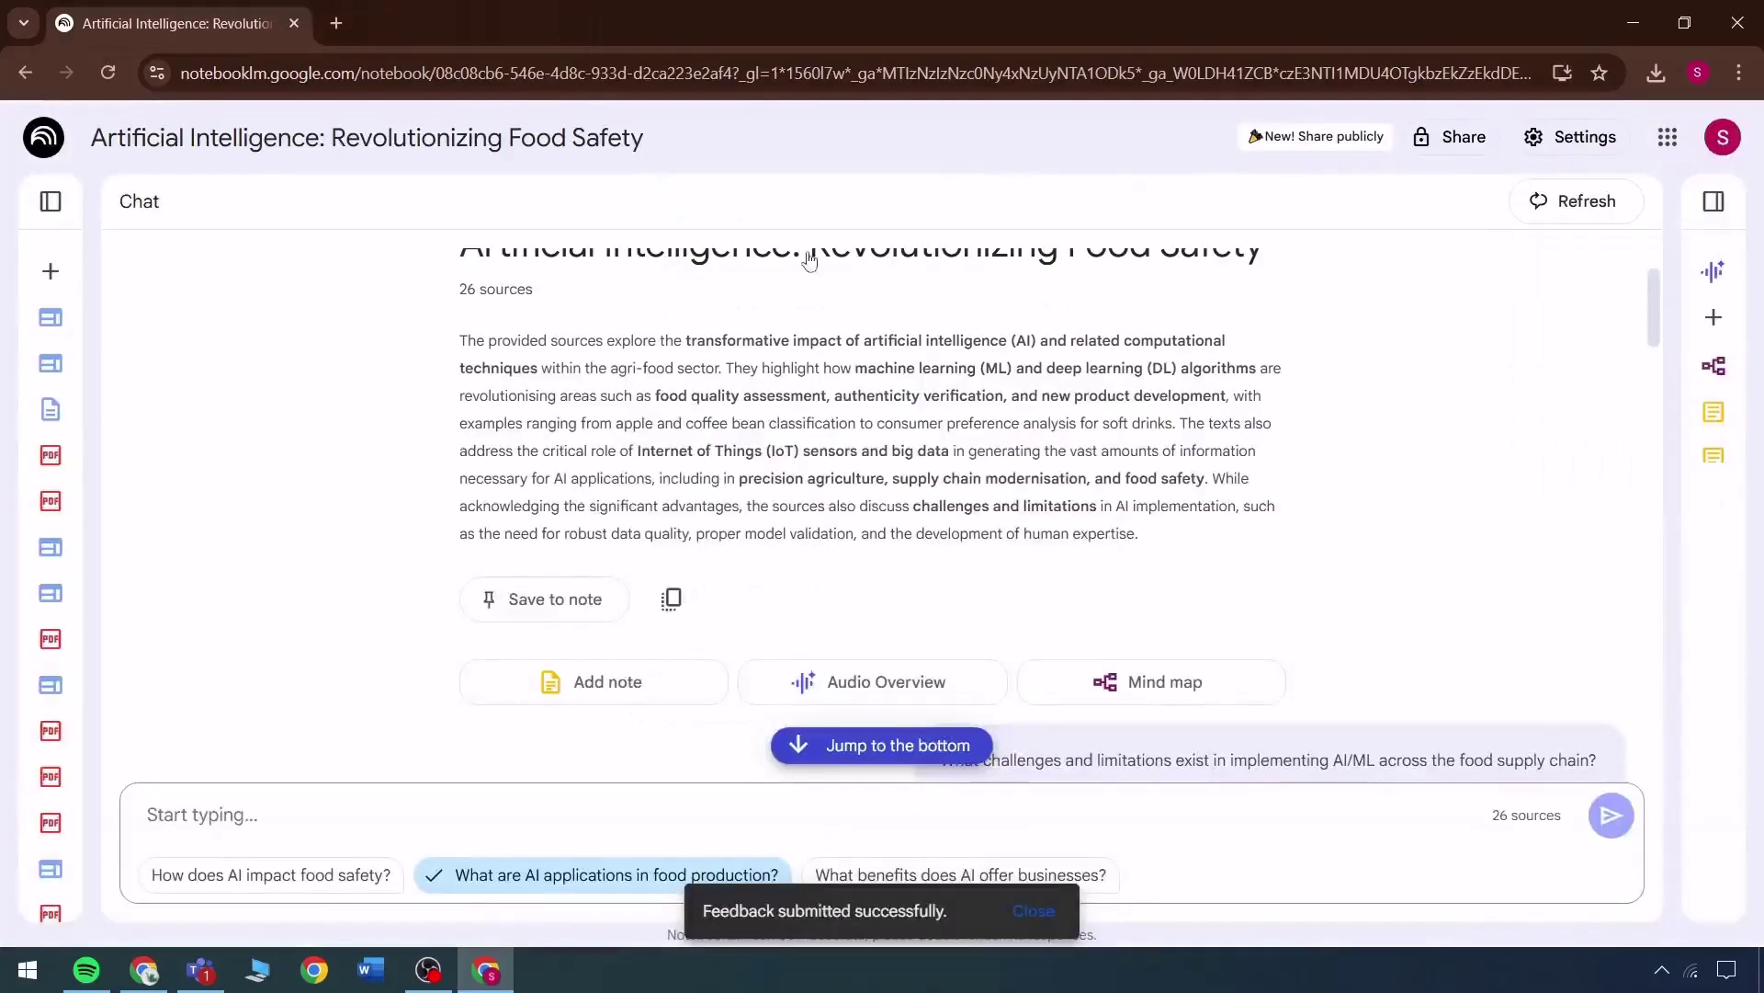
scroll(885, 445, "up", 1)
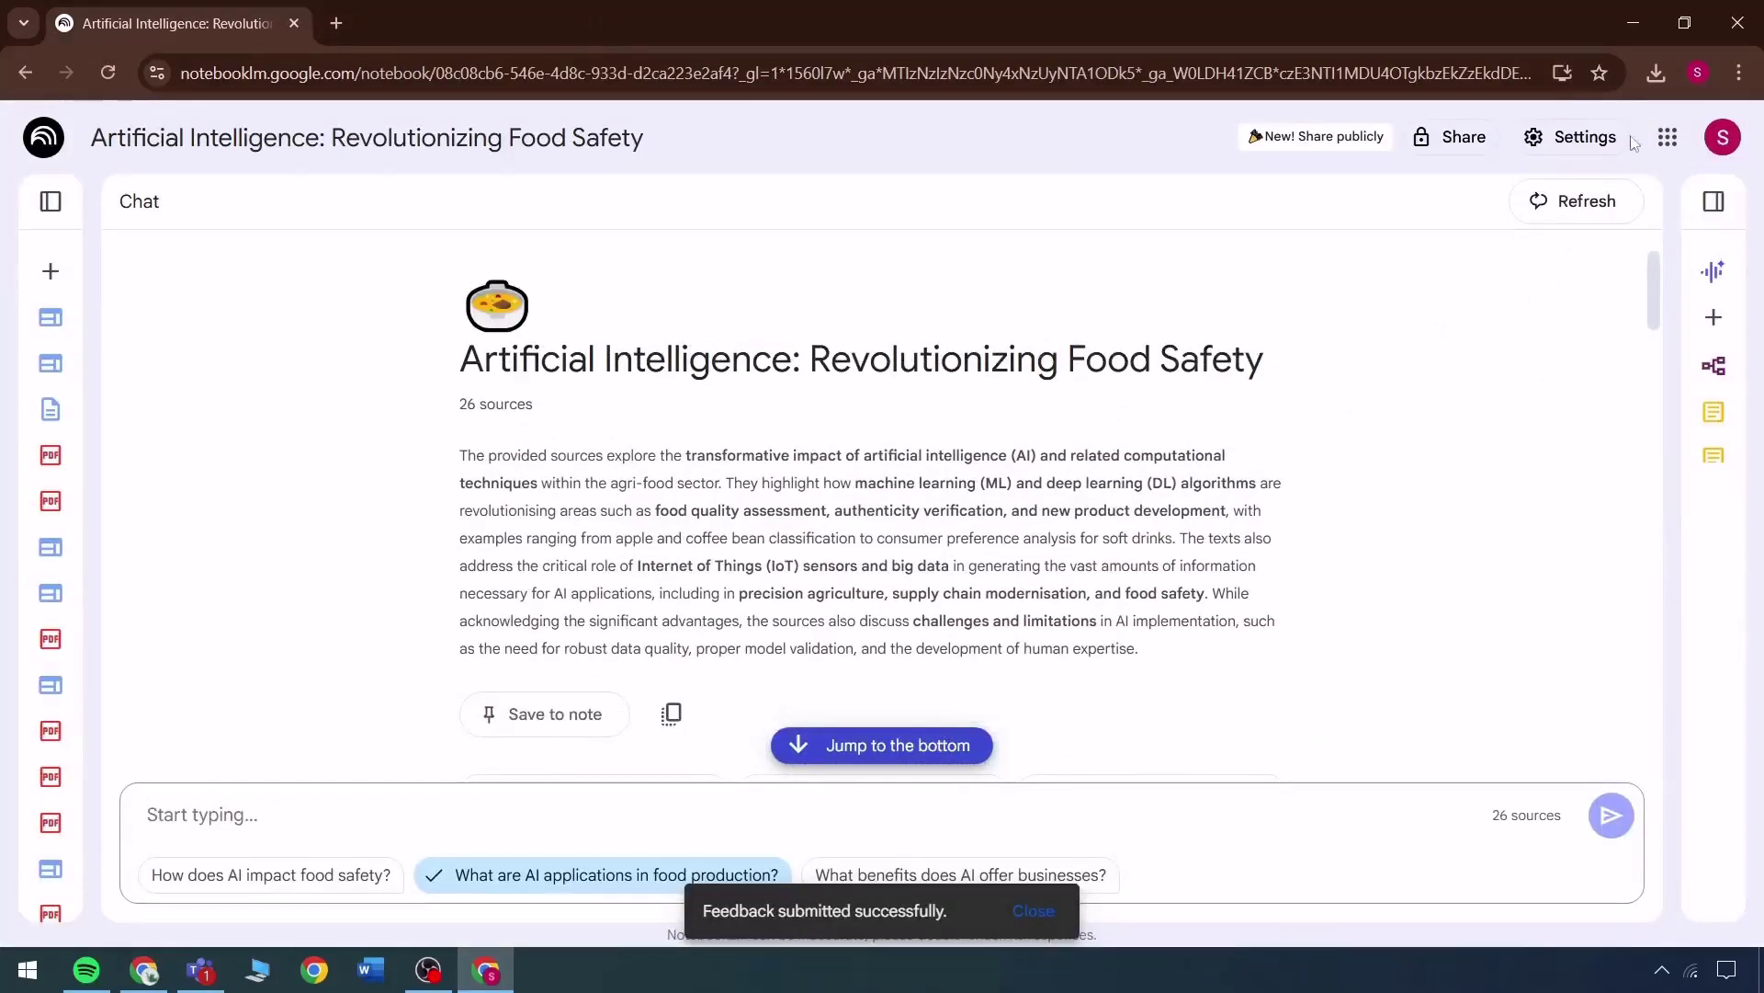
left_click(1669, 139)
left_click(1671, 147)
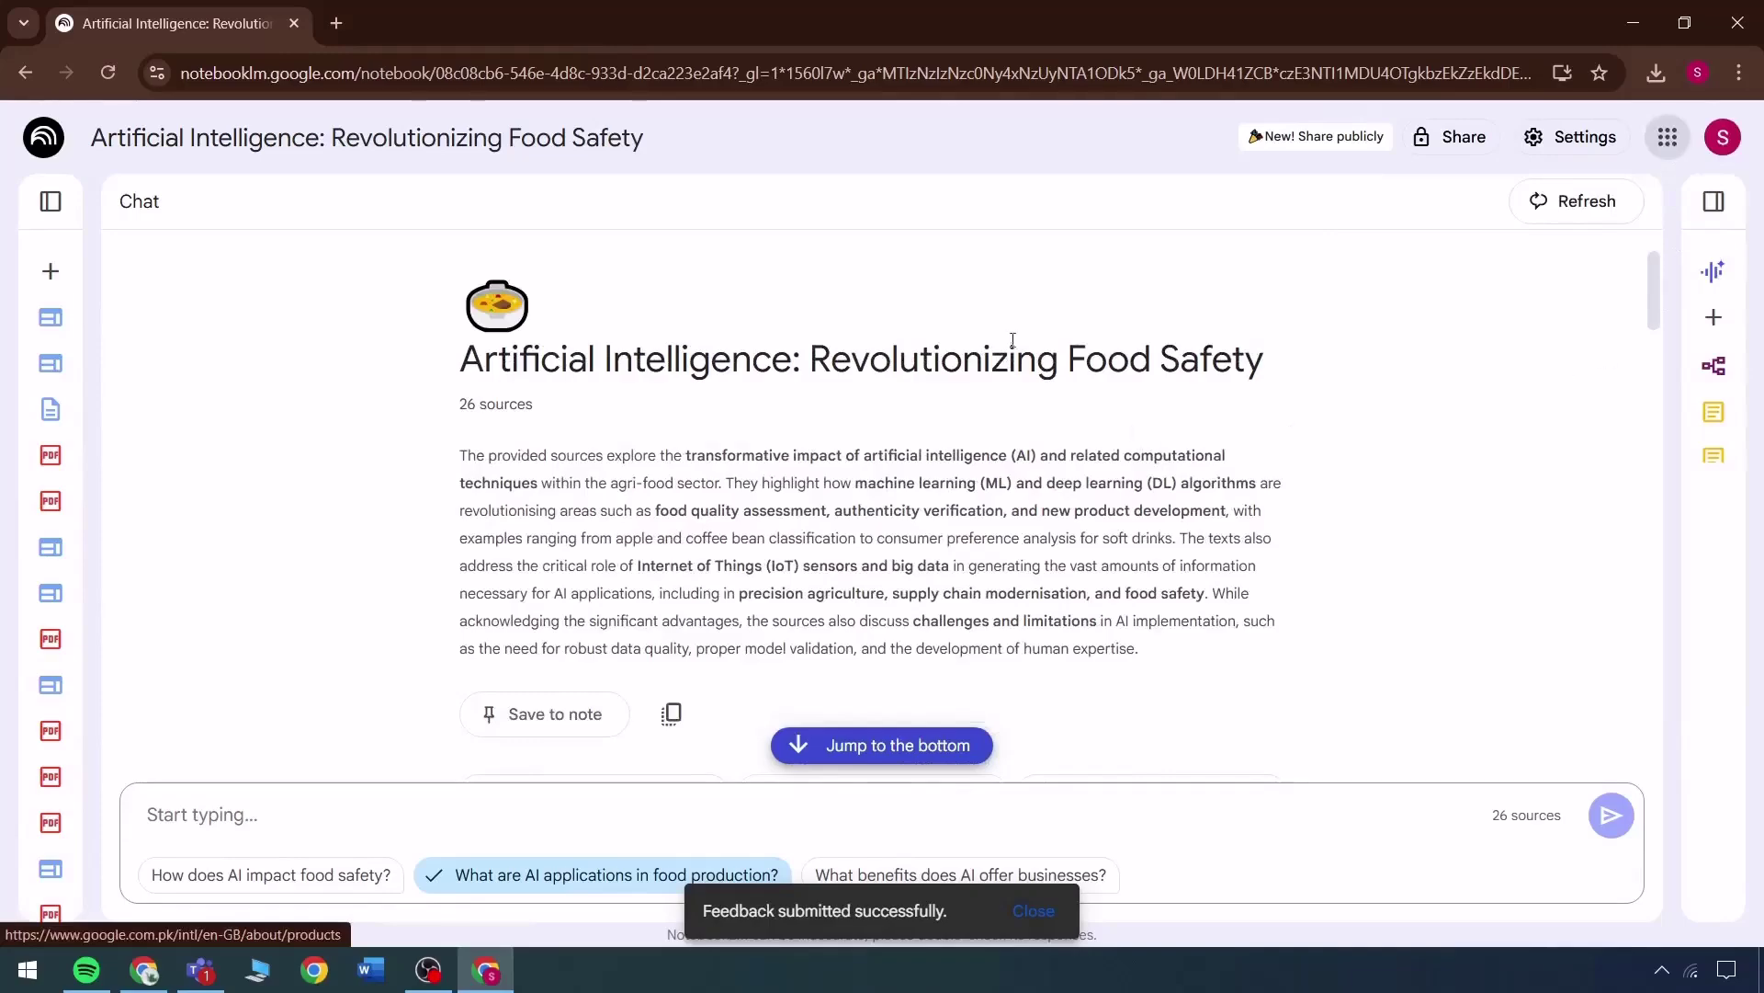
left_click(1042, 913)
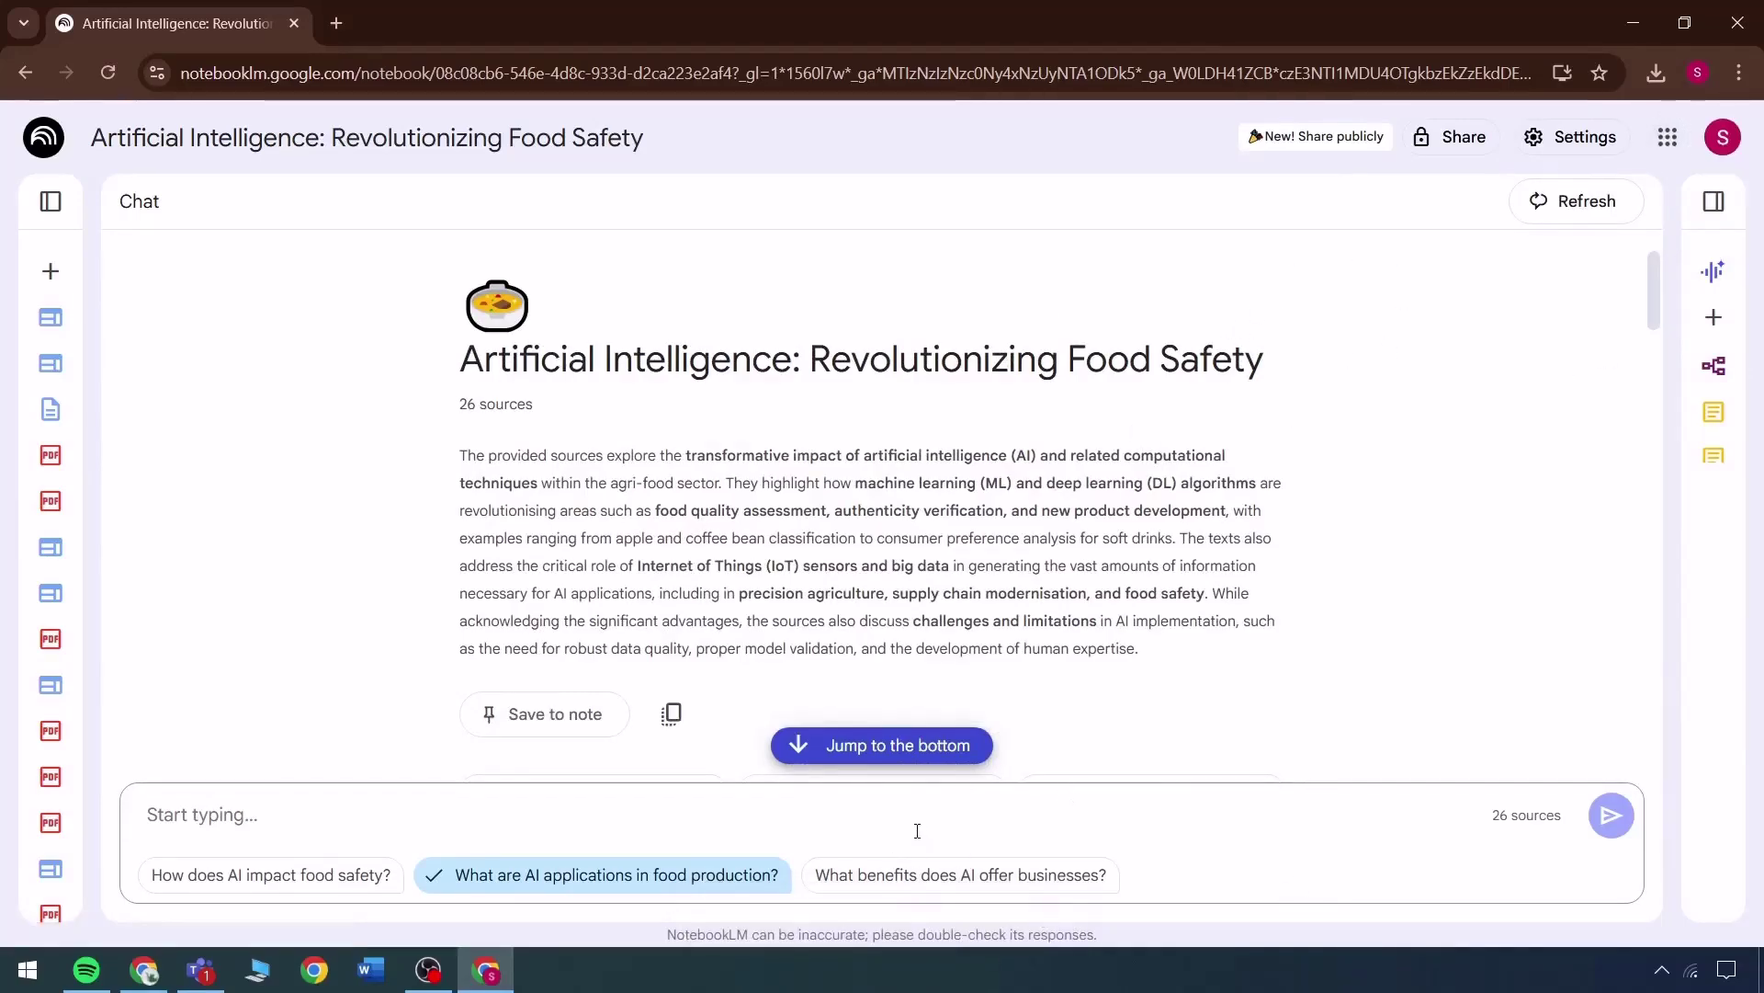
Step: Expand the 26-source list and bring up the Add sources dialog
left_click(51, 202)
left_click(136, 276)
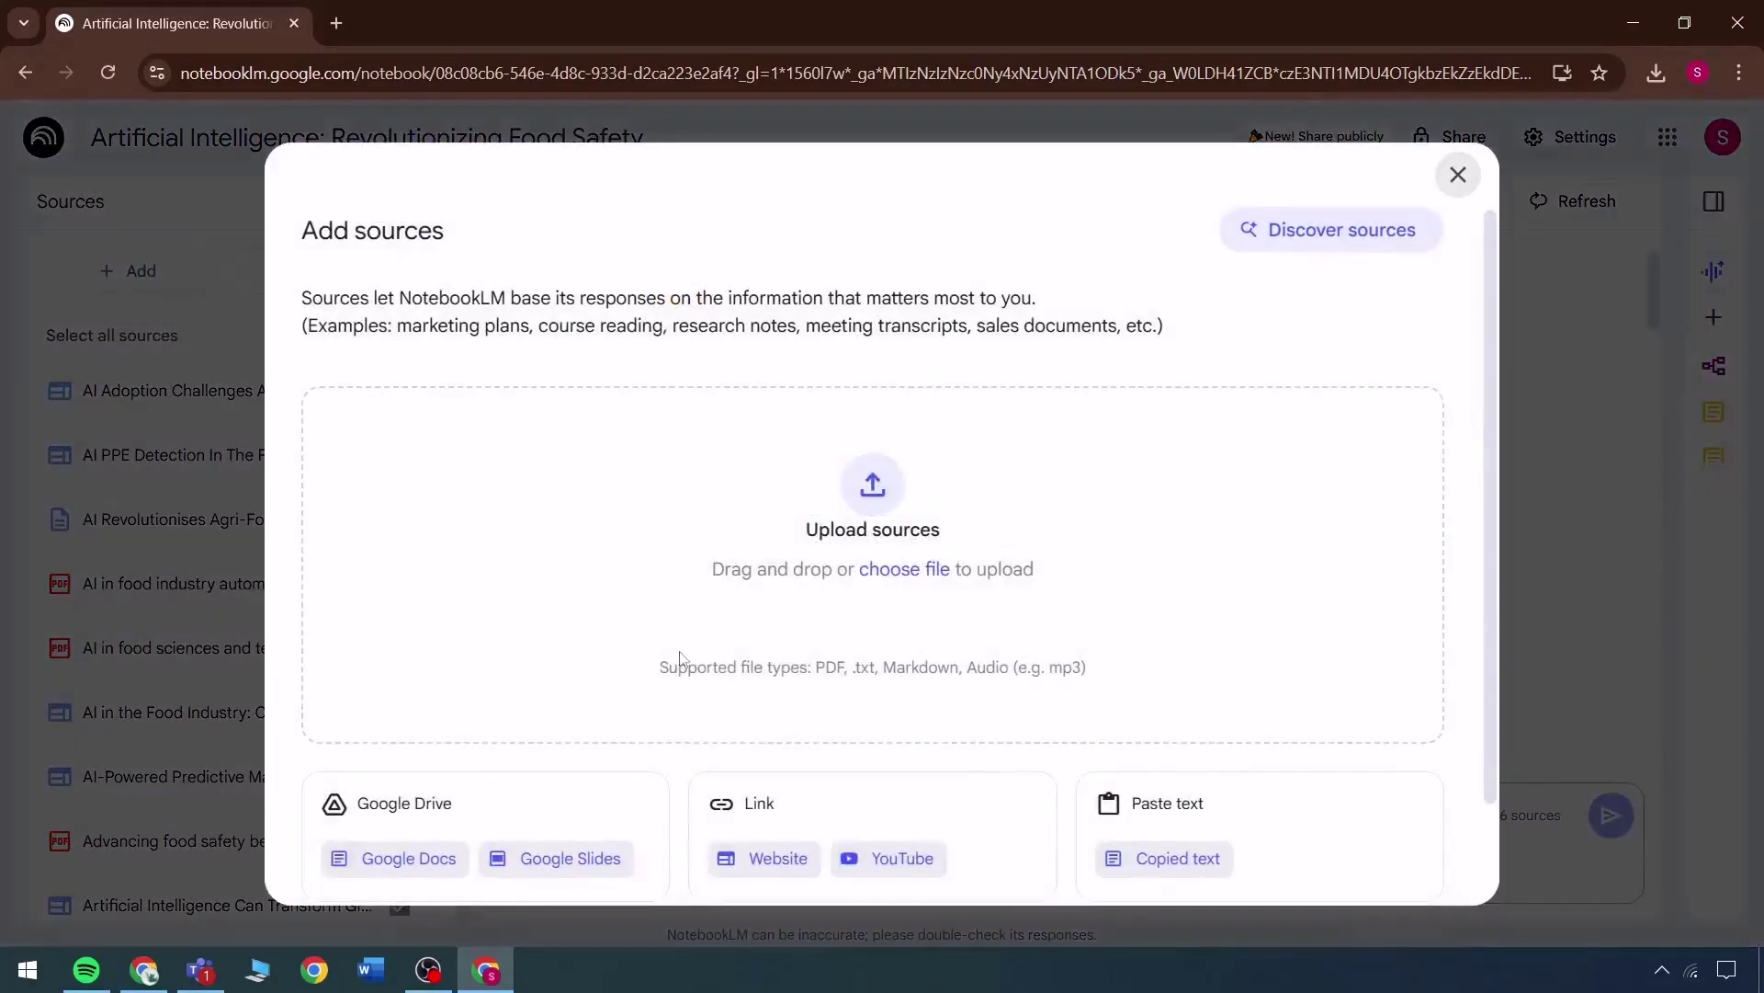
scroll(658, 792, "up", 2)
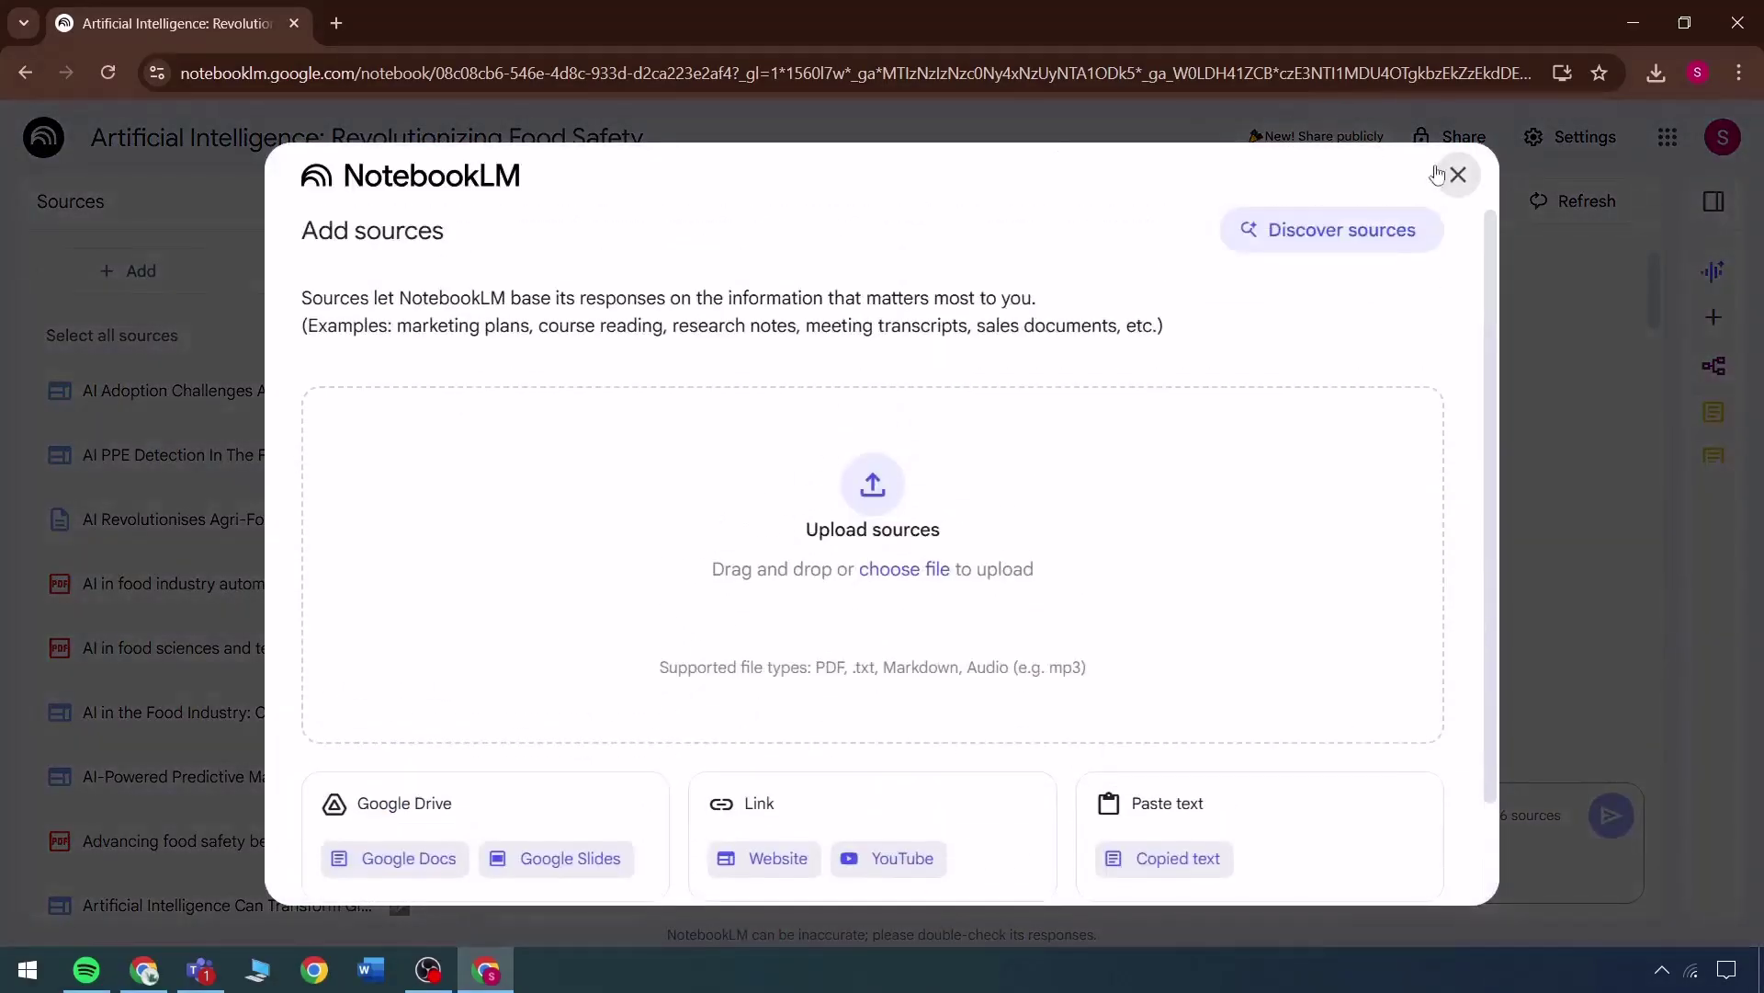
Step: Discover web sources on 'AI in Food Security Business' and import them, reaching 36 sources
left_click(1298, 231)
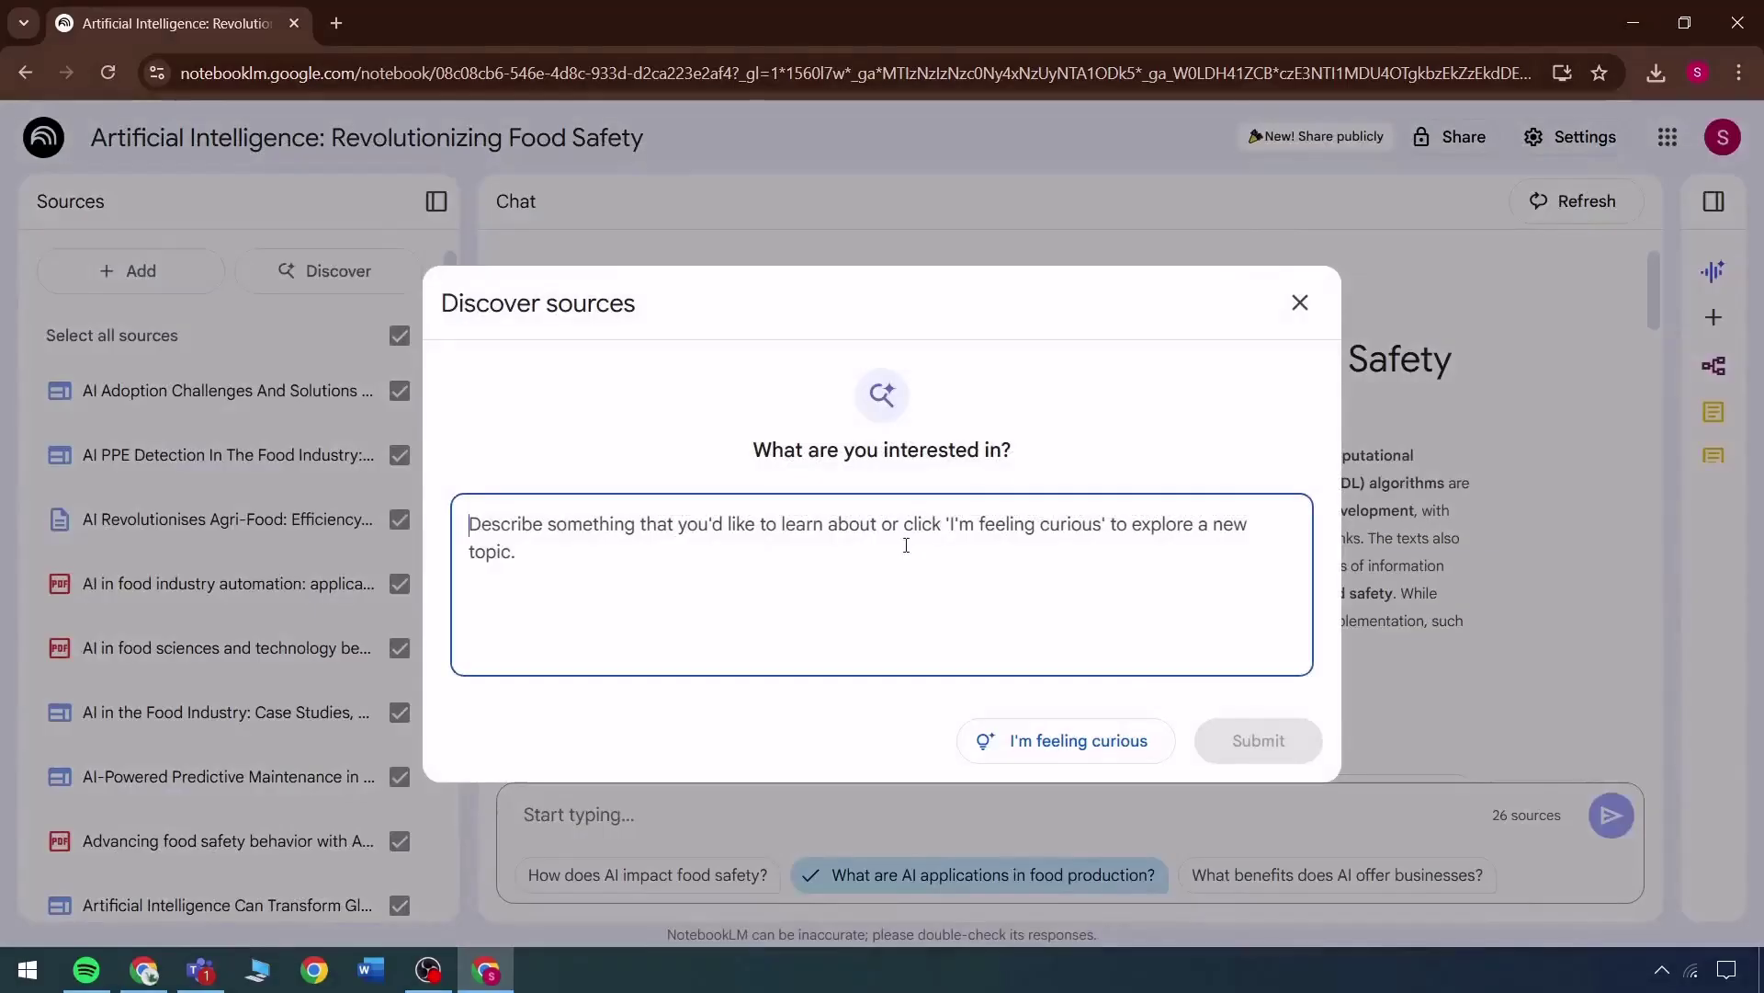
type("AI in Food Security Business")
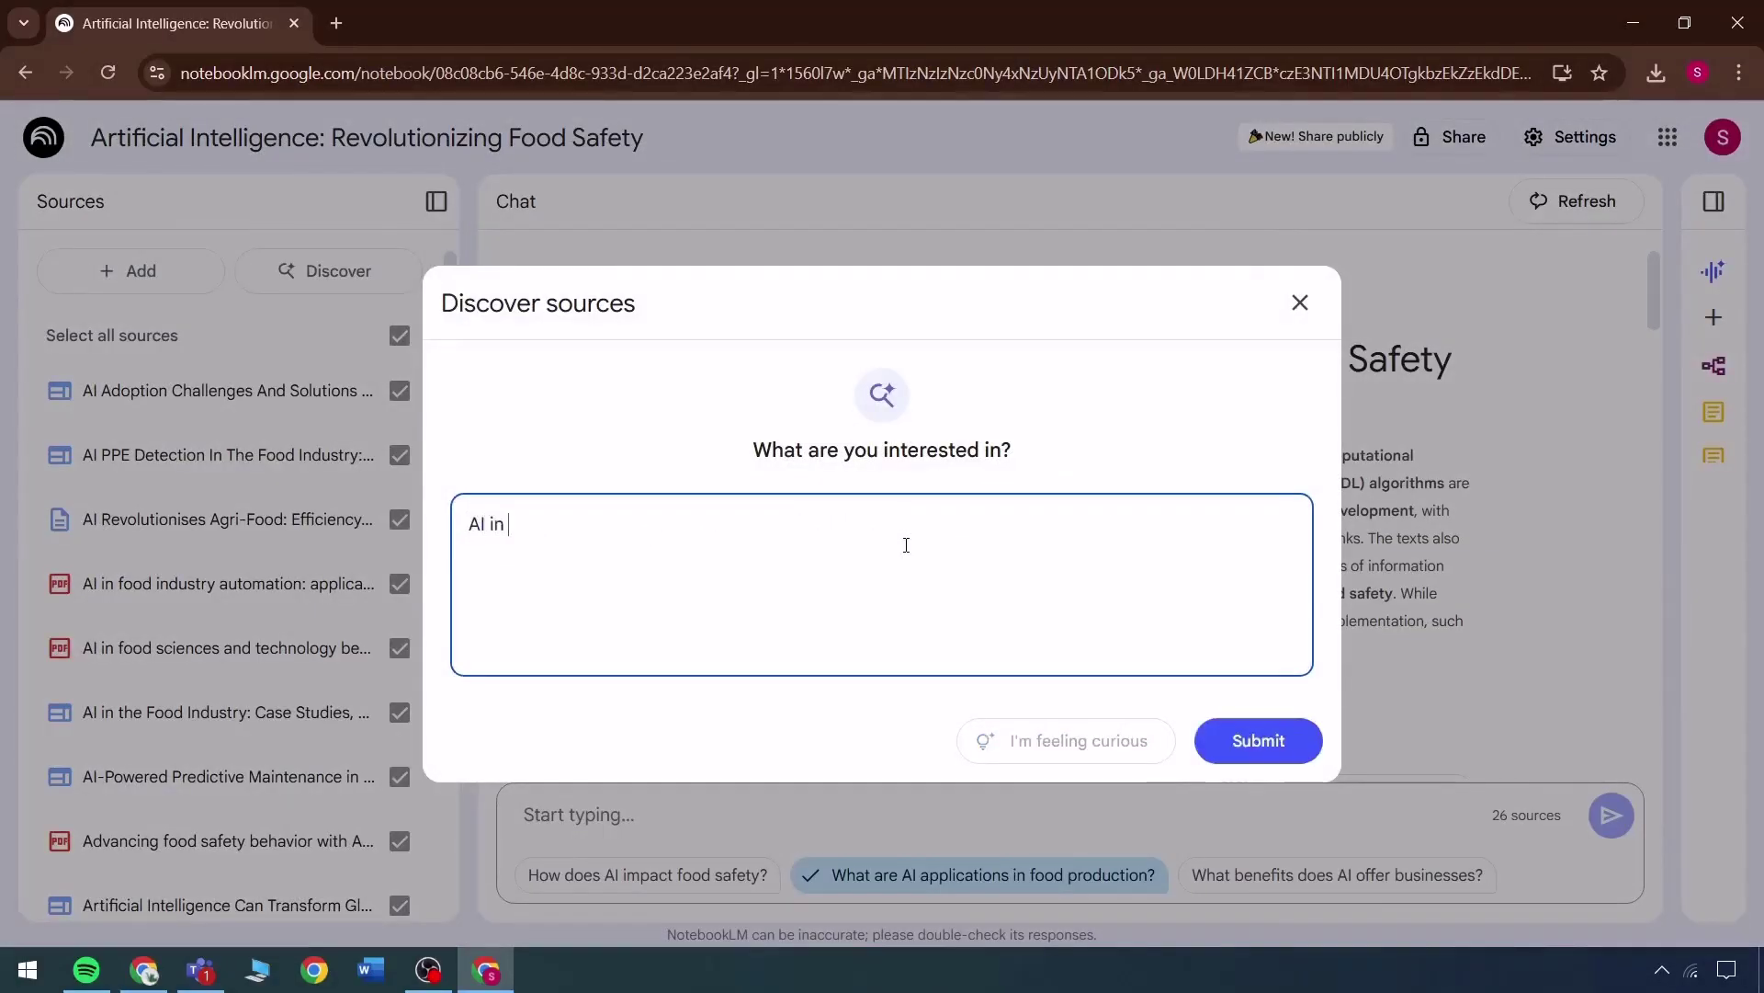
left_click(1258, 740)
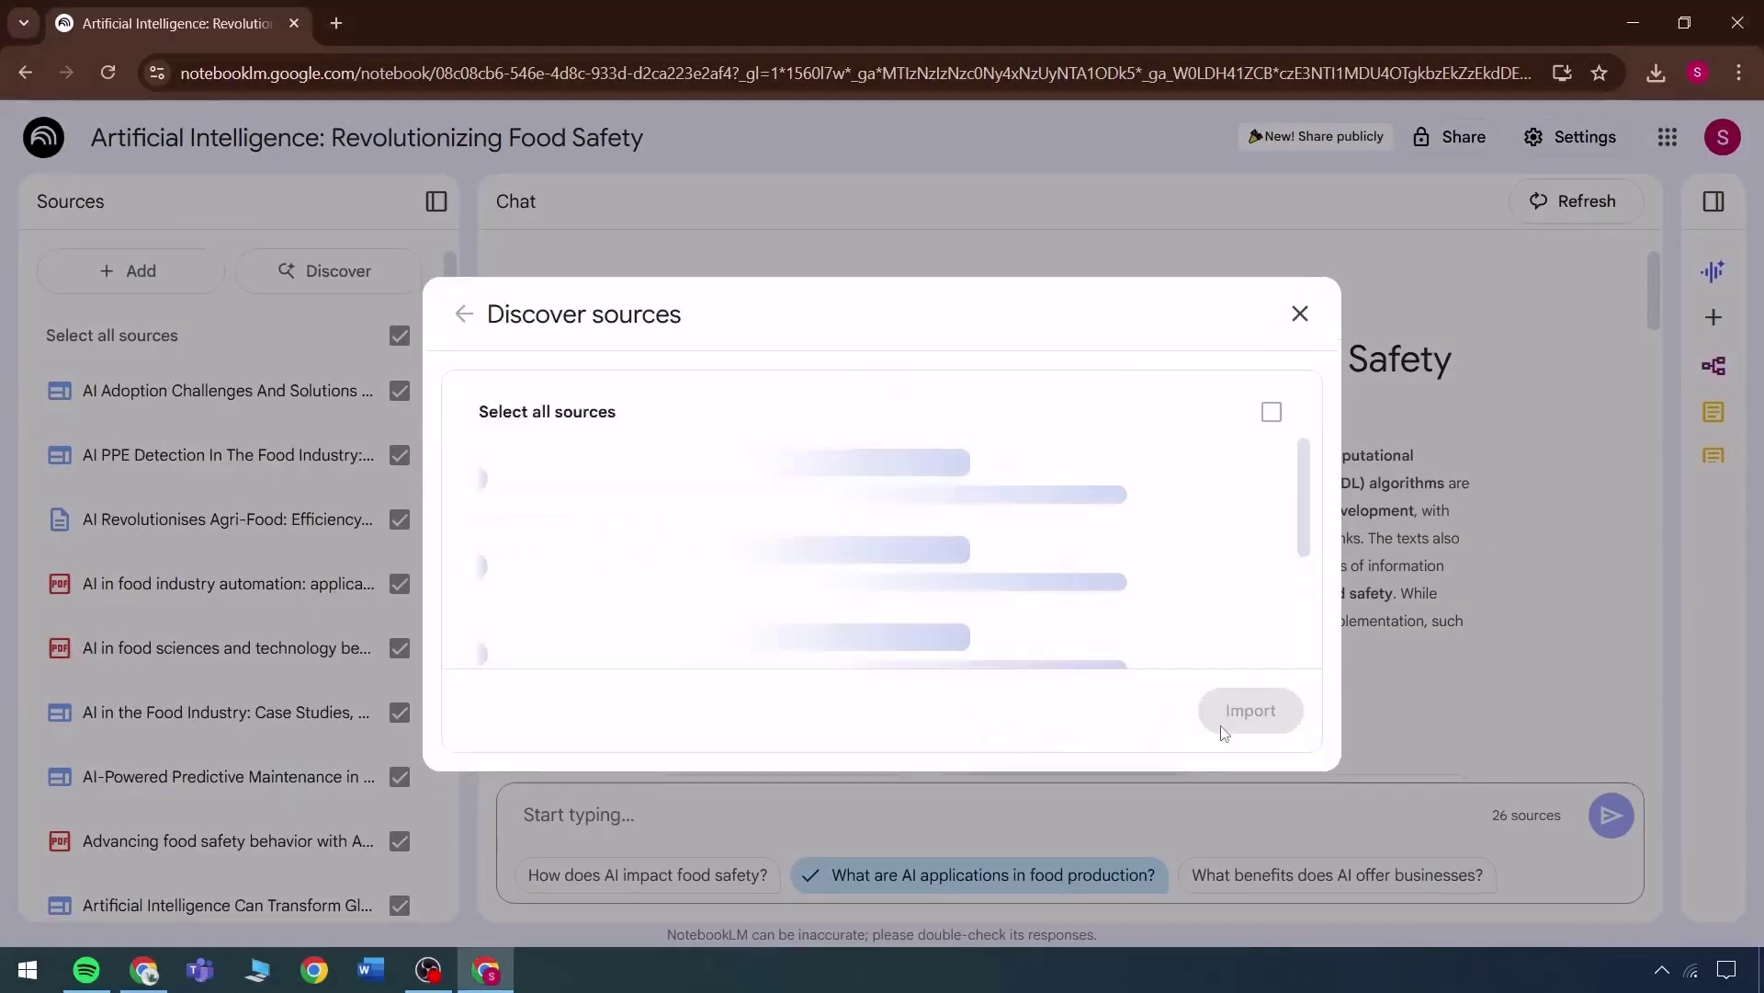
scroll(1044, 546, "down", 5)
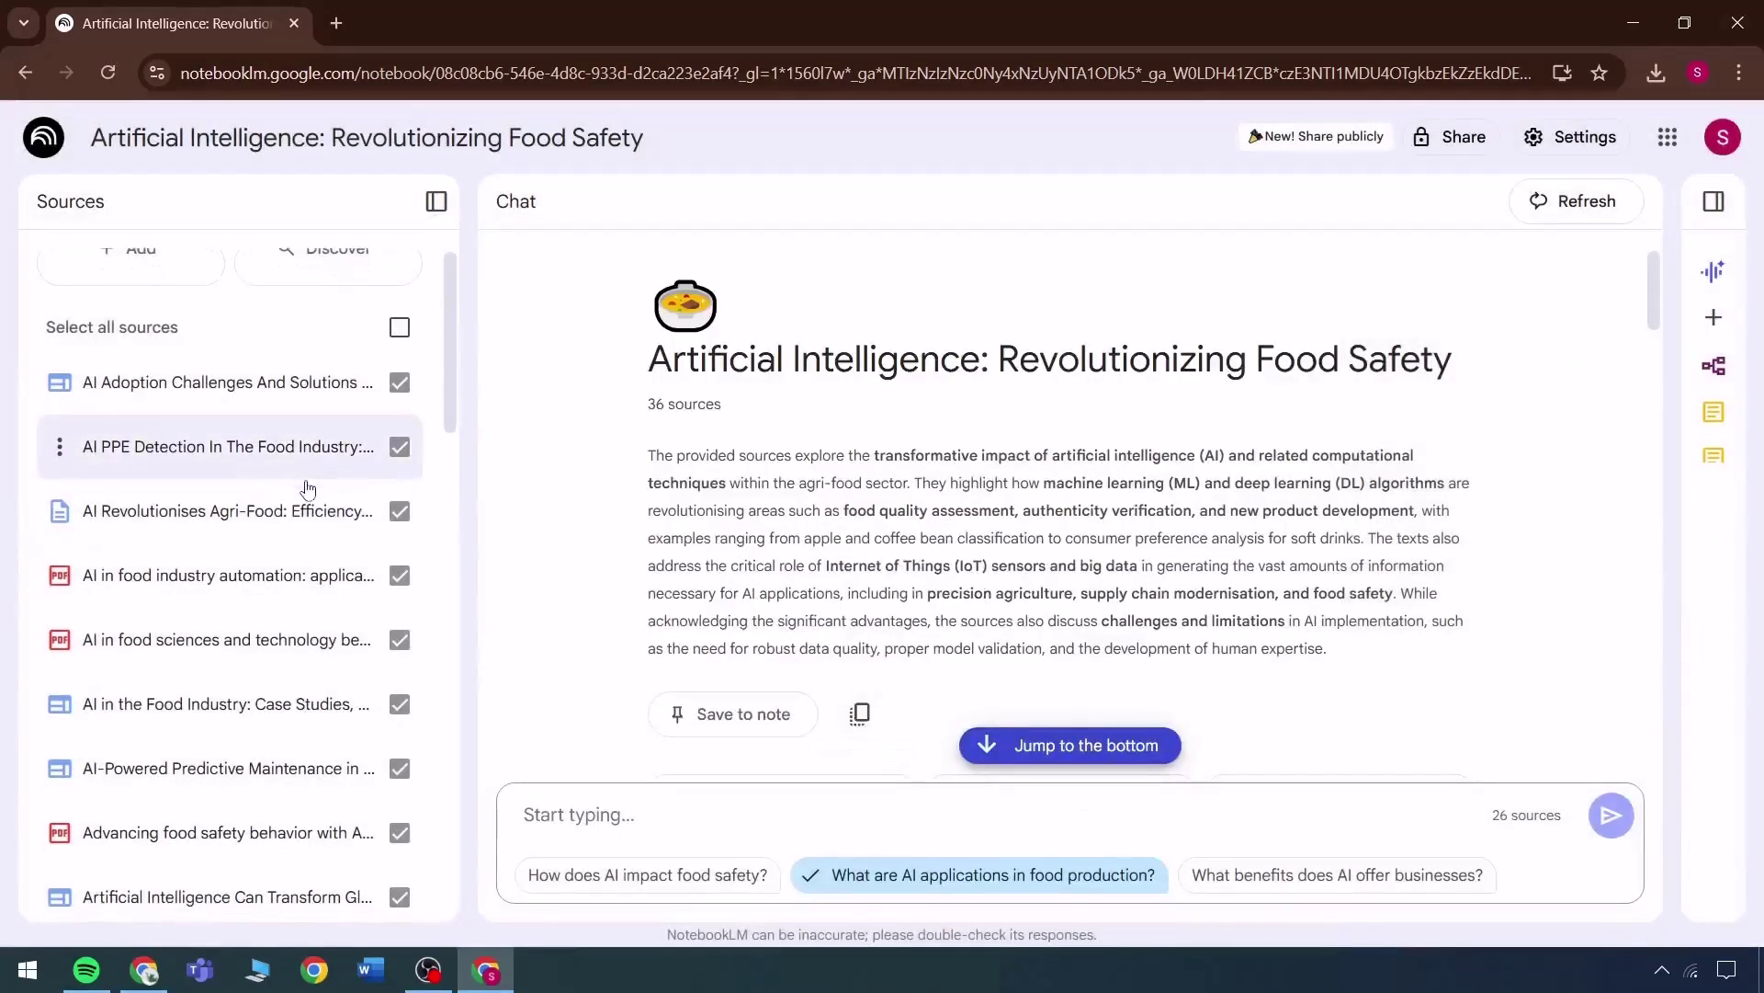
scroll(362, 500, "down", 15)
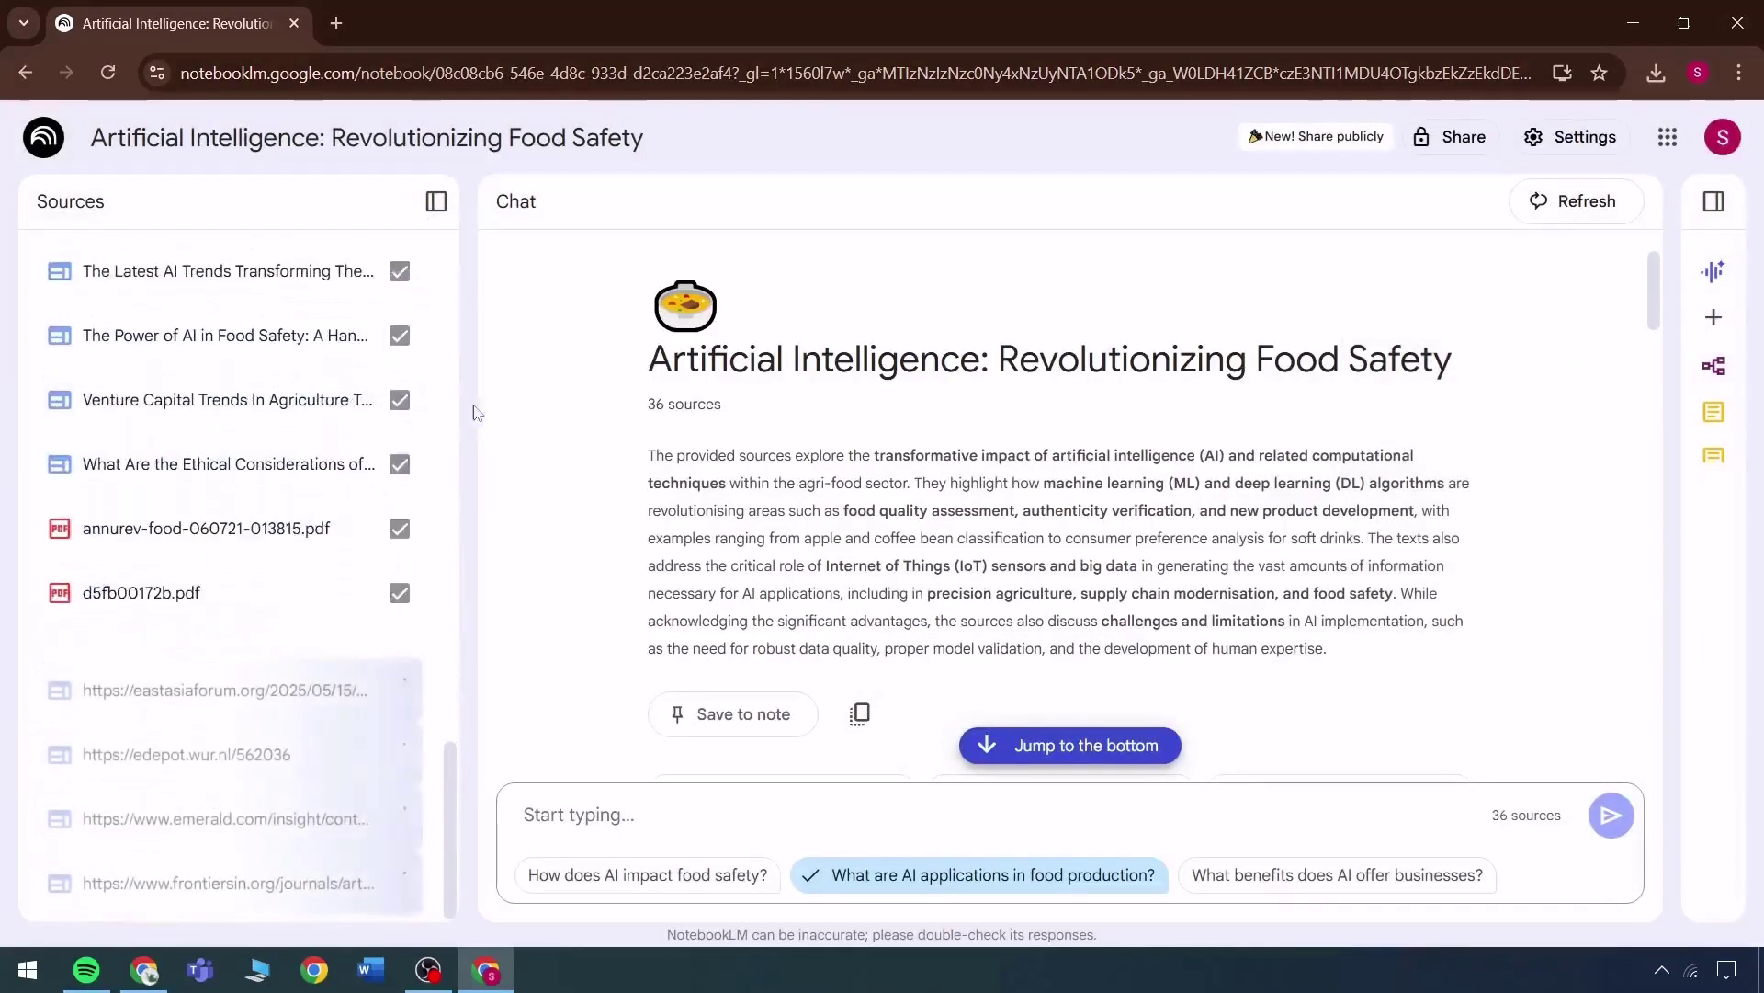
scroll(183, 809, "up", 15)
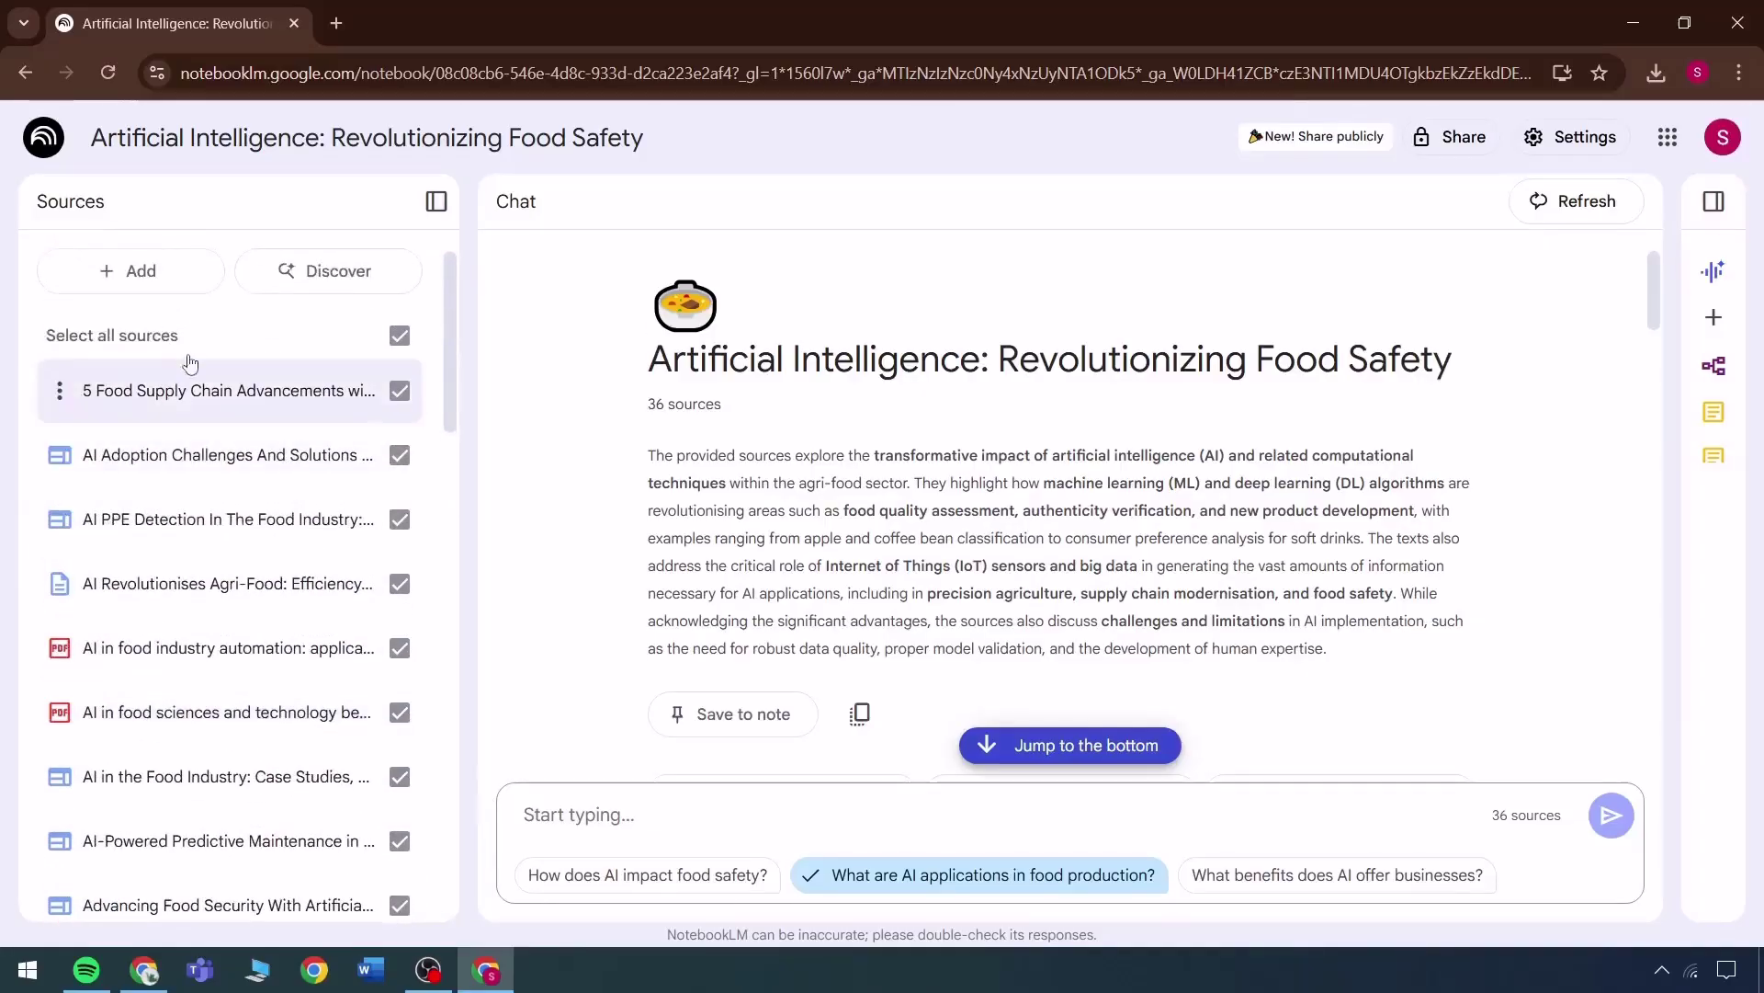
Step: Verify the source limit reads 36/50, then jump to the chat's end and collapse the sources list
left_click(138, 270)
scroll(650, 794, "down", 1)
left_click_drag(354, 848, 449, 858)
left_click_drag(1431, 864, 1387, 858)
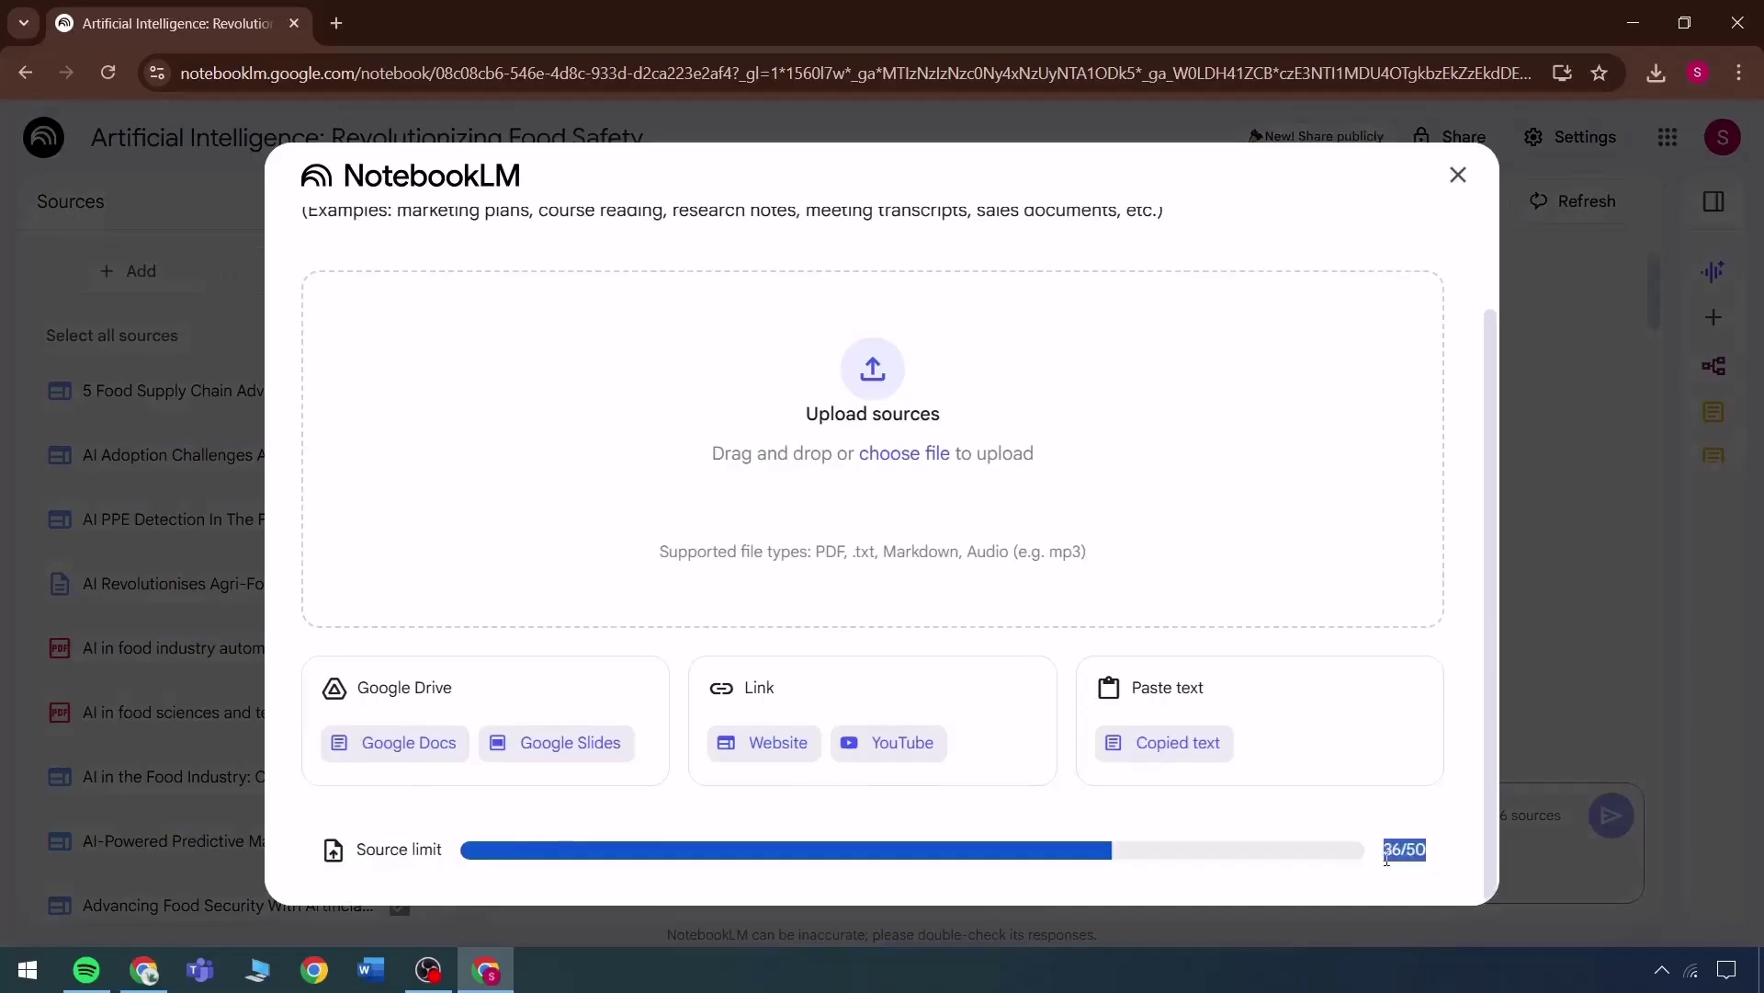
left_click(1456, 177)
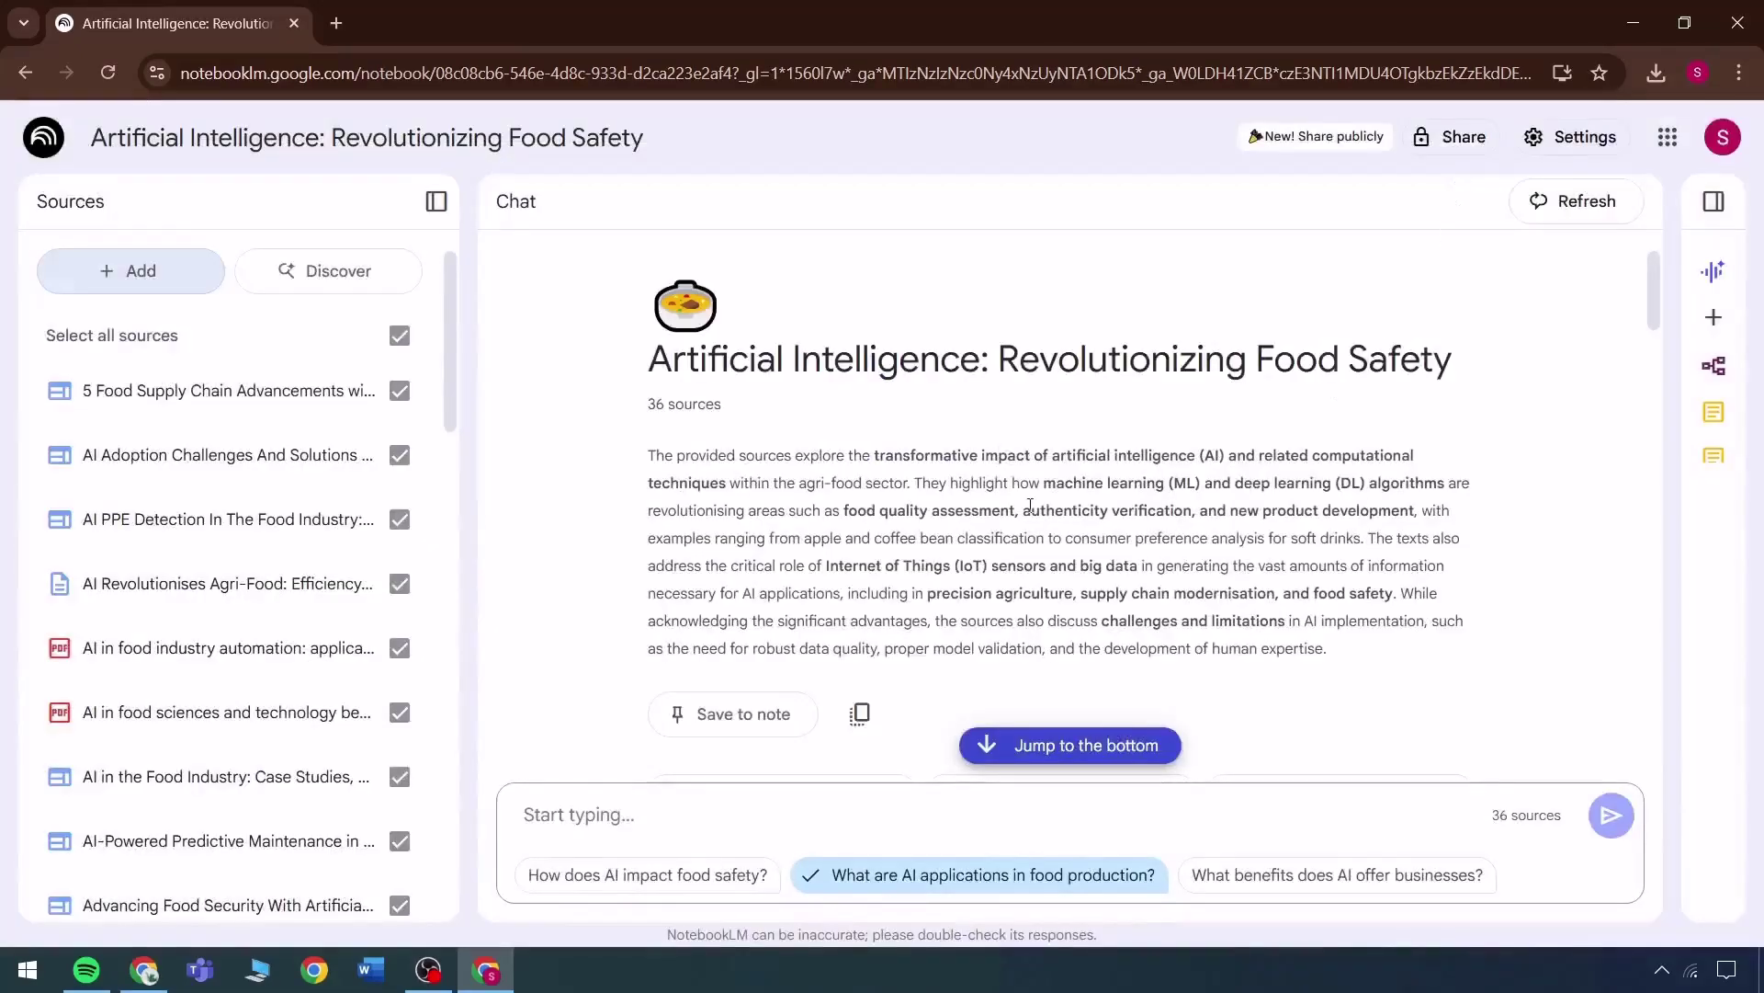
left_click(1011, 744)
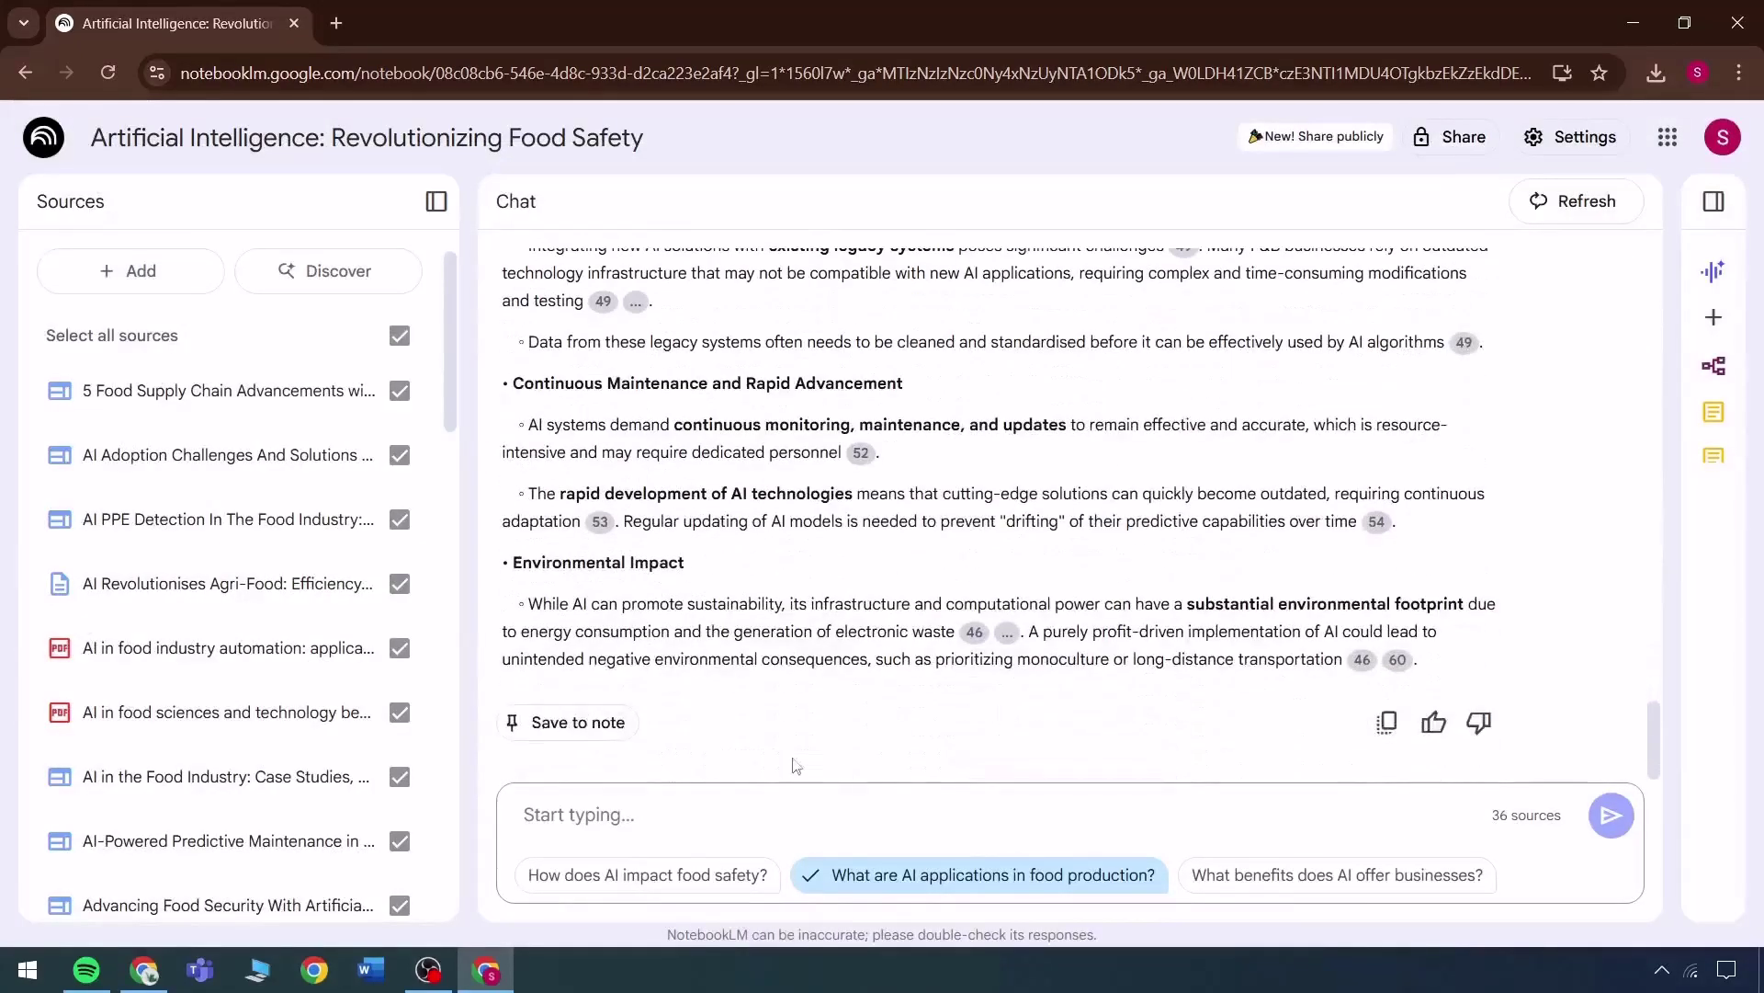
left_click(435, 200)
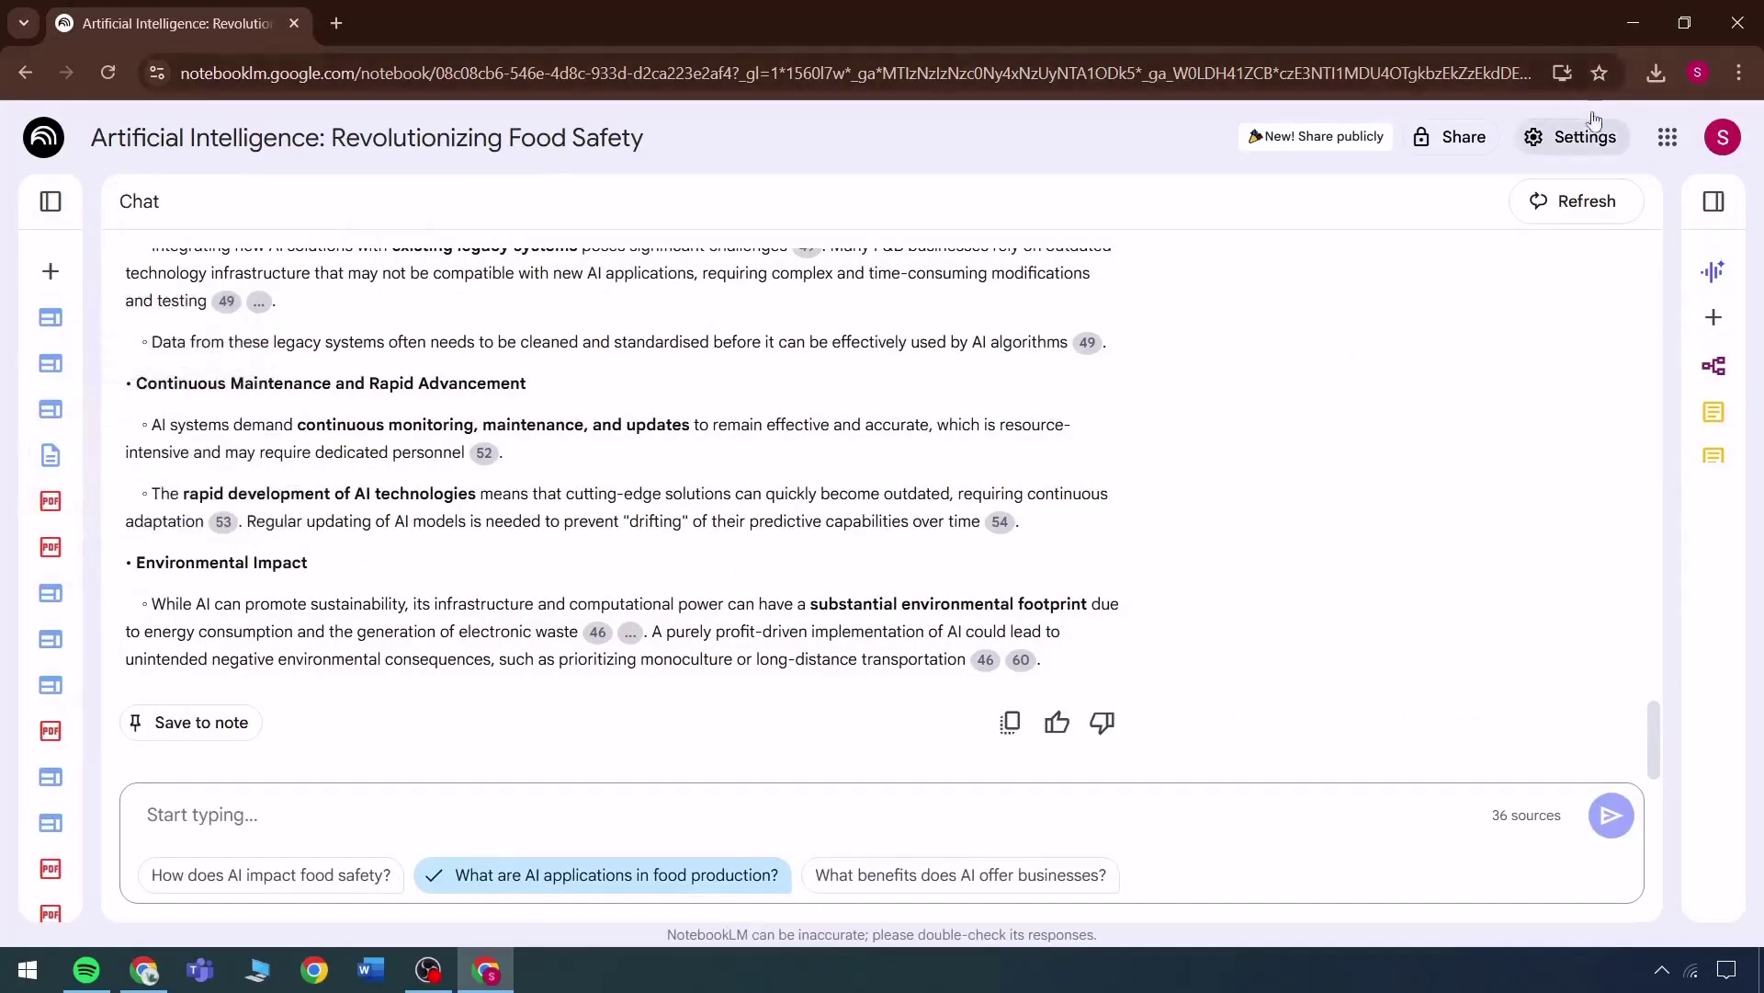
Step: Expand Studio, play the food-safety audio overview and skip far ahead in it
left_click(1714, 201)
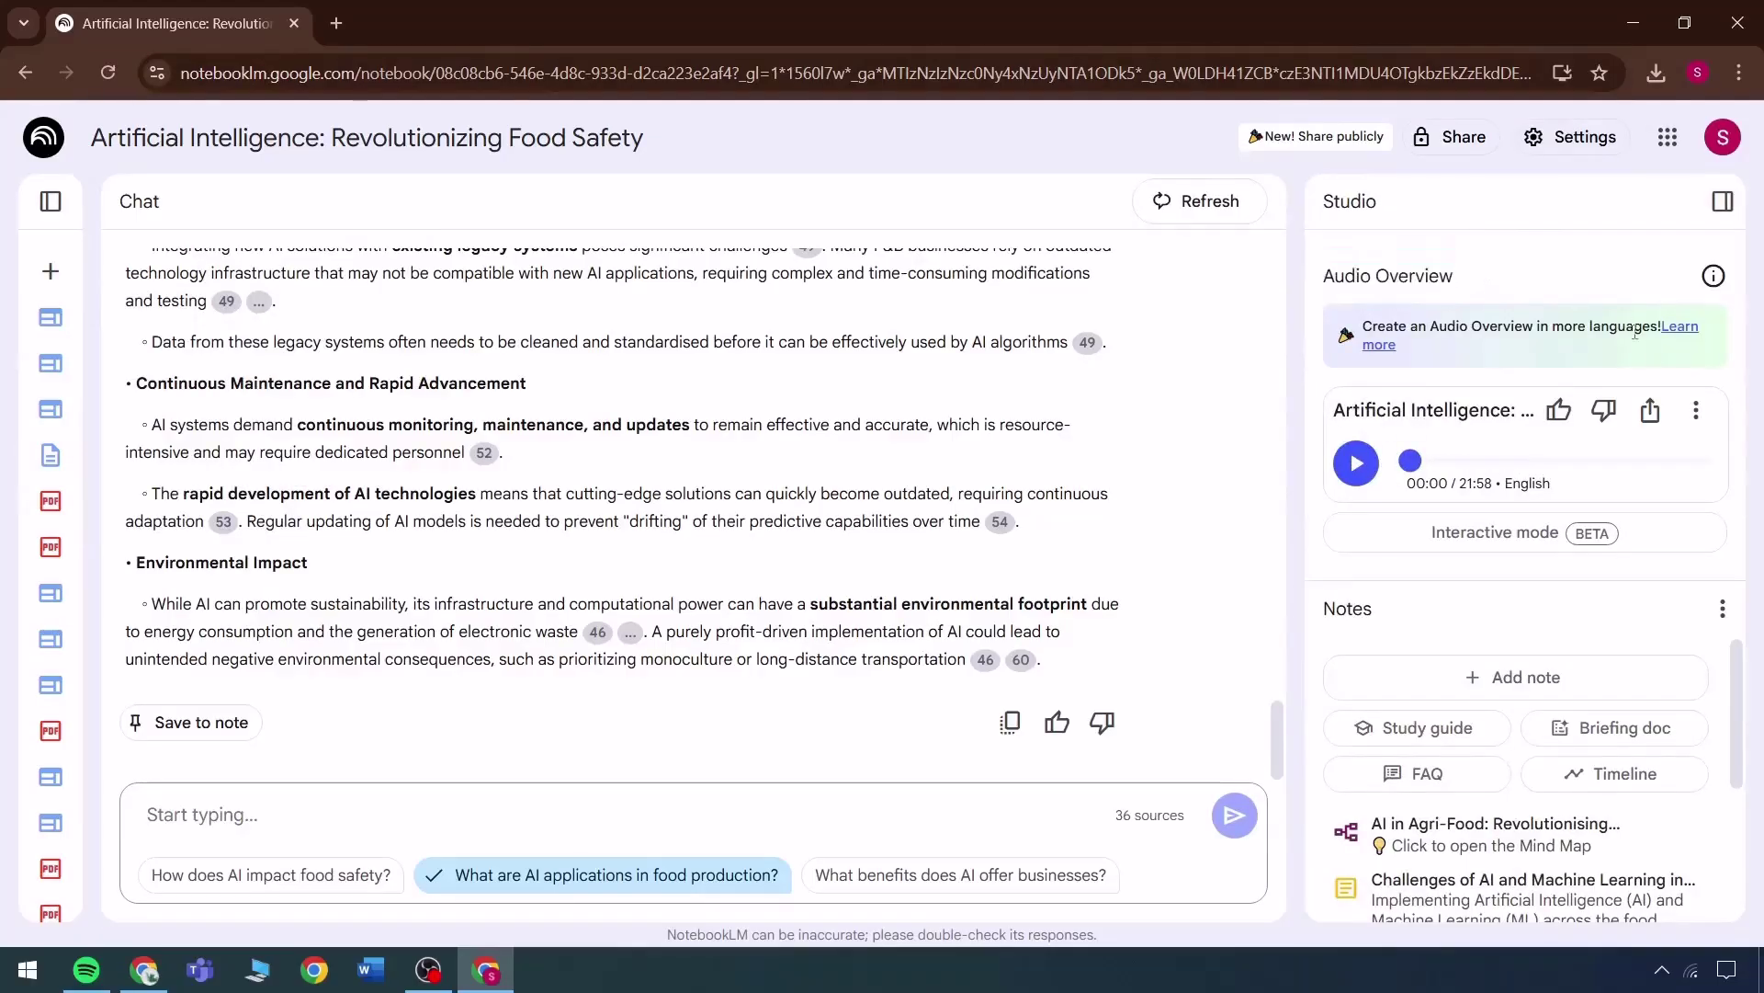
left_click(1697, 411)
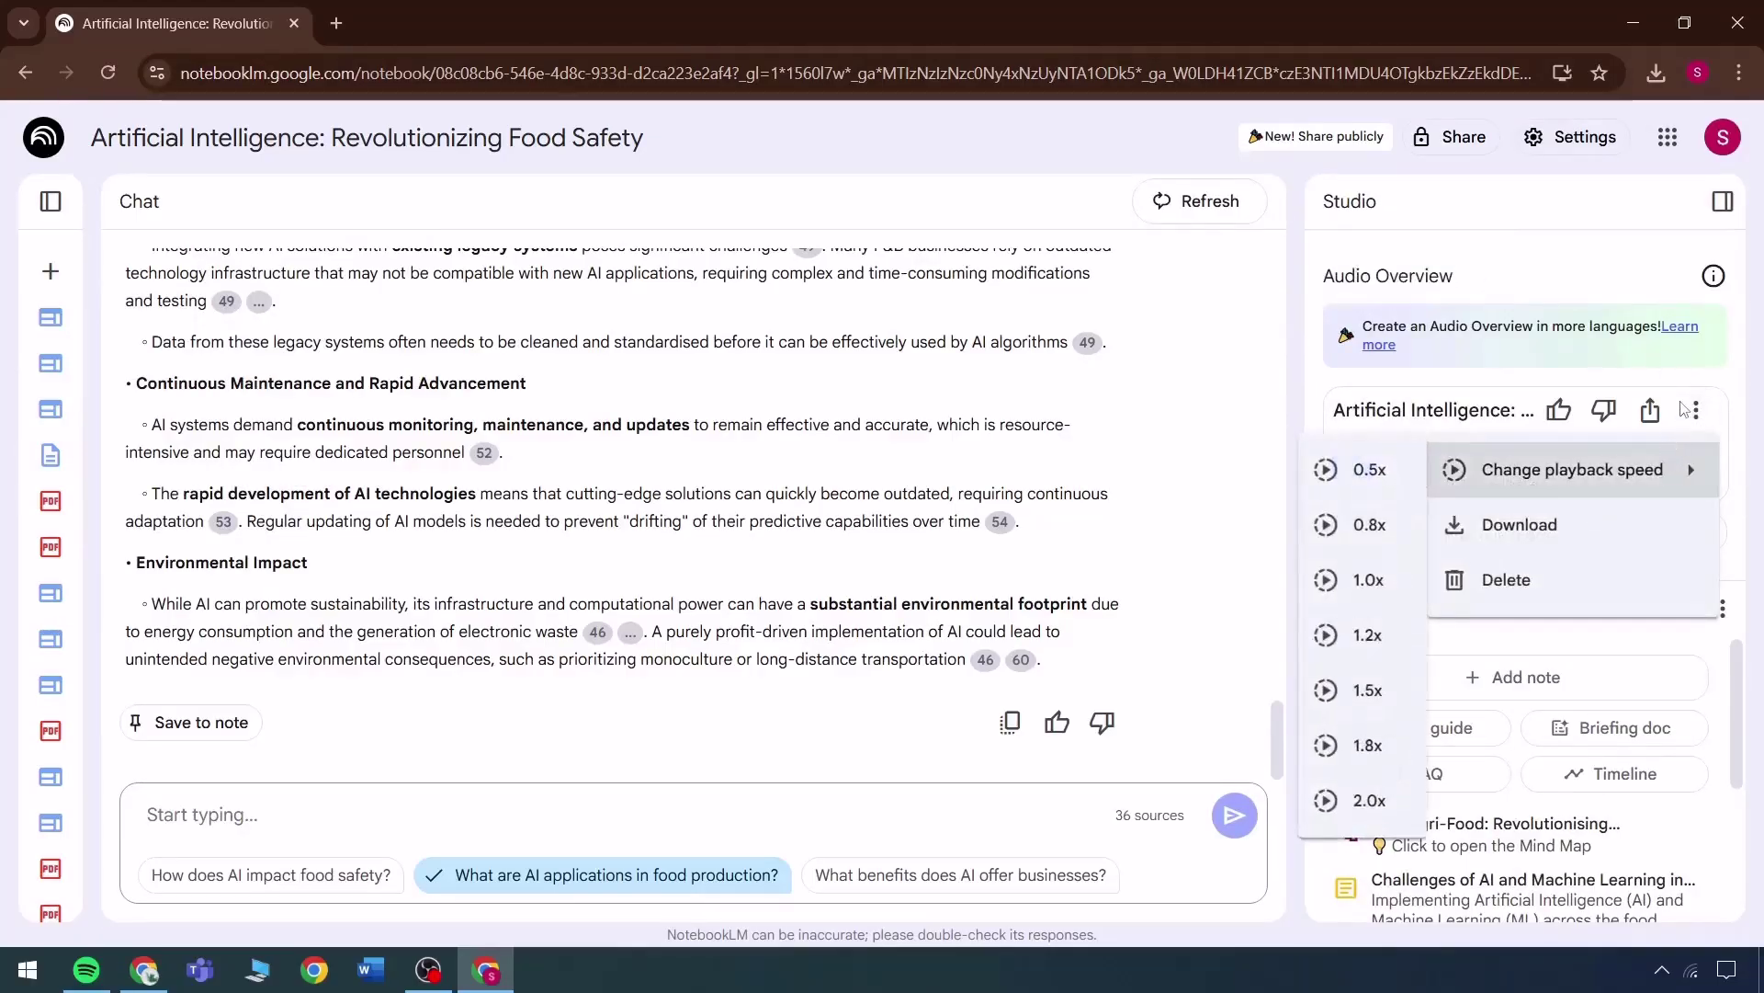
left_click(1700, 407)
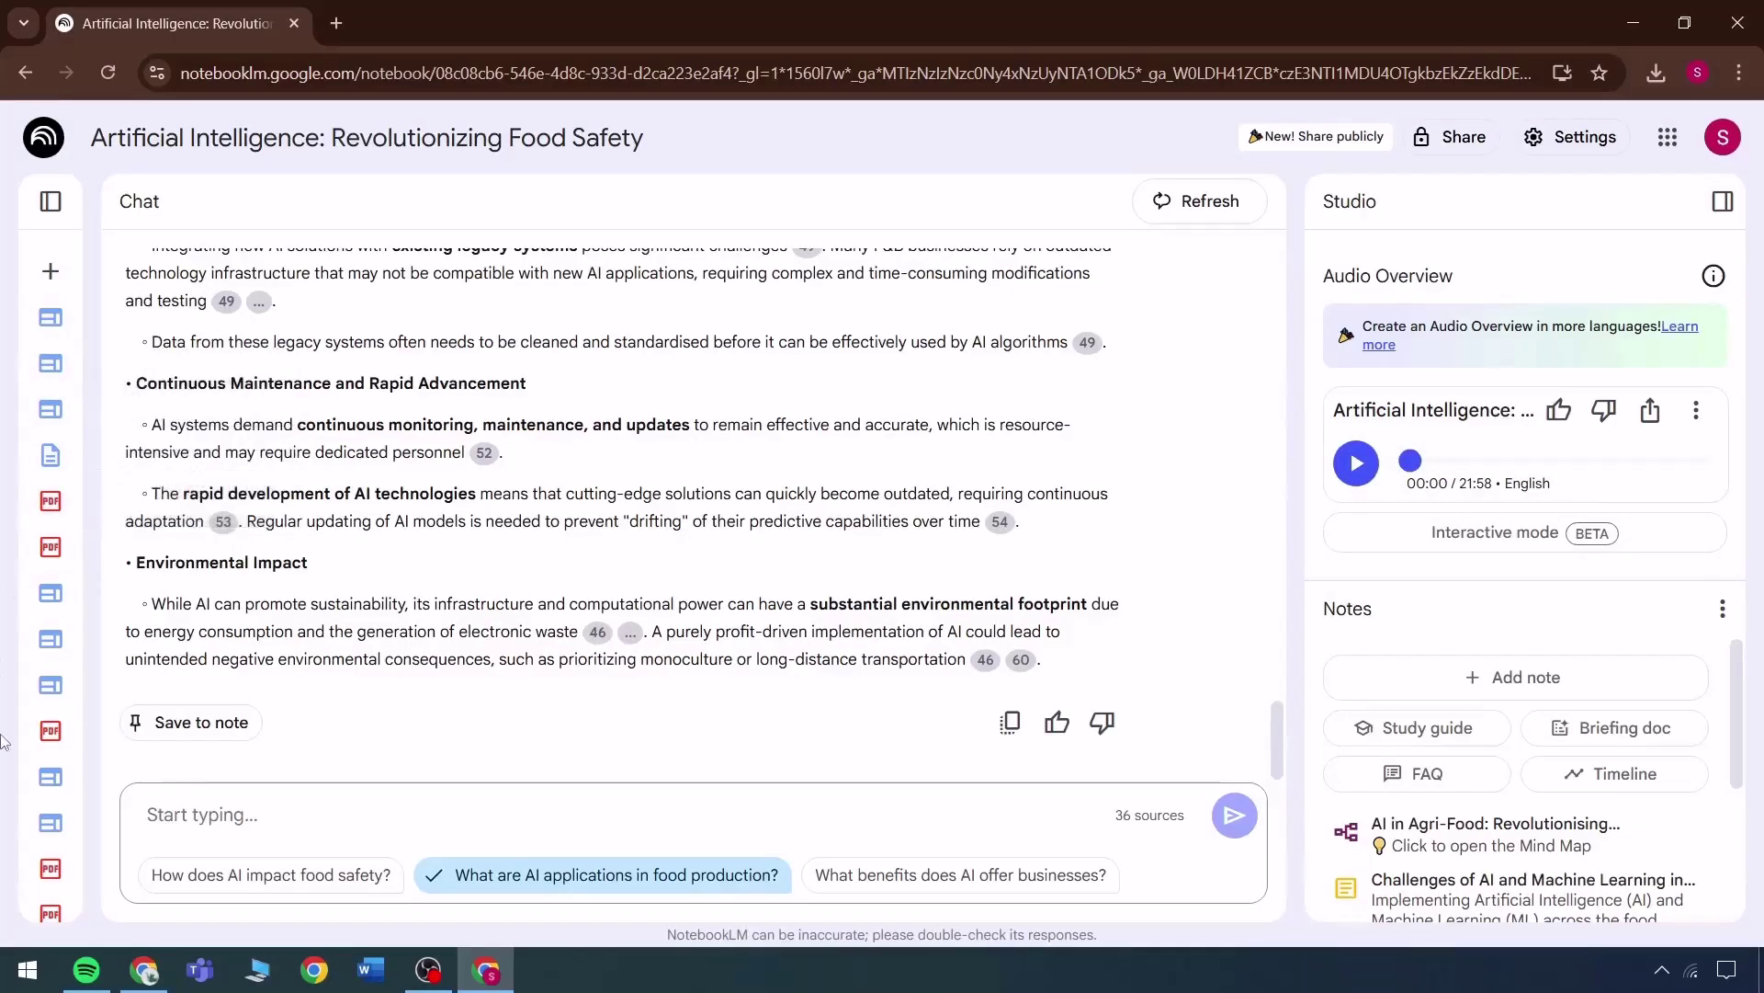
left_click(1349, 467)
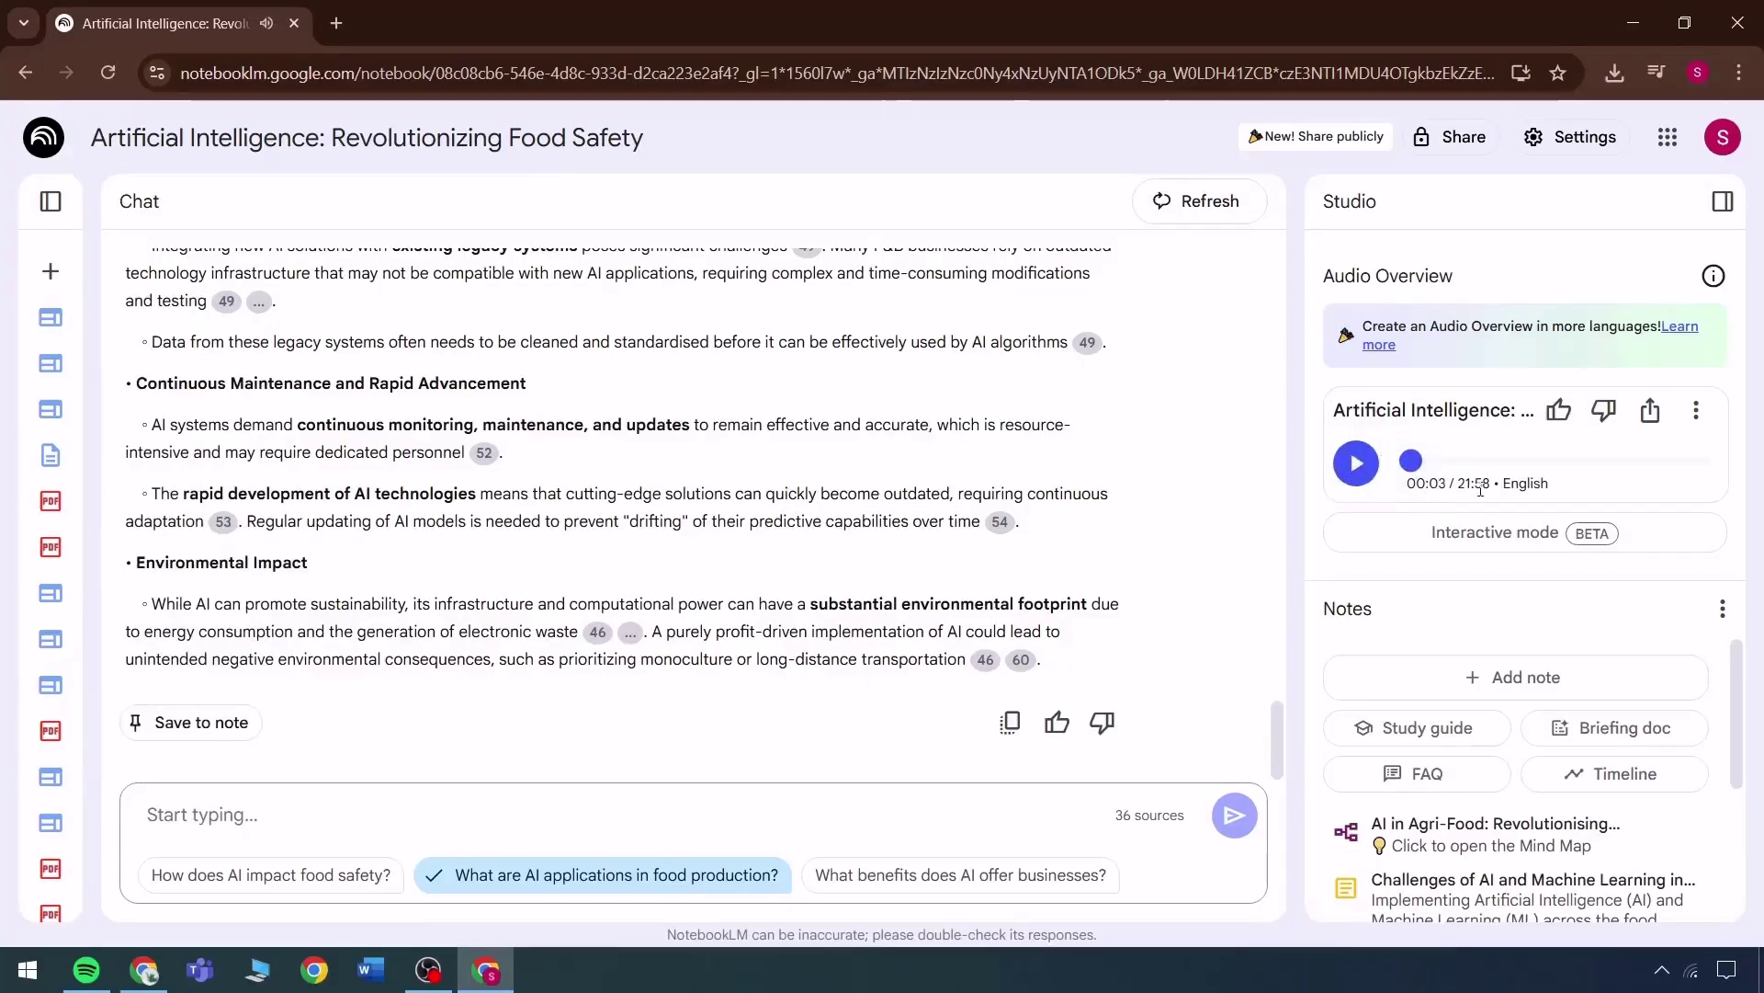
left_click_drag(1411, 460, 1698, 478)
Step: Download the audio overview as the 60.4 MB WAV file and confirm it in recent downloads
left_click(1696, 410)
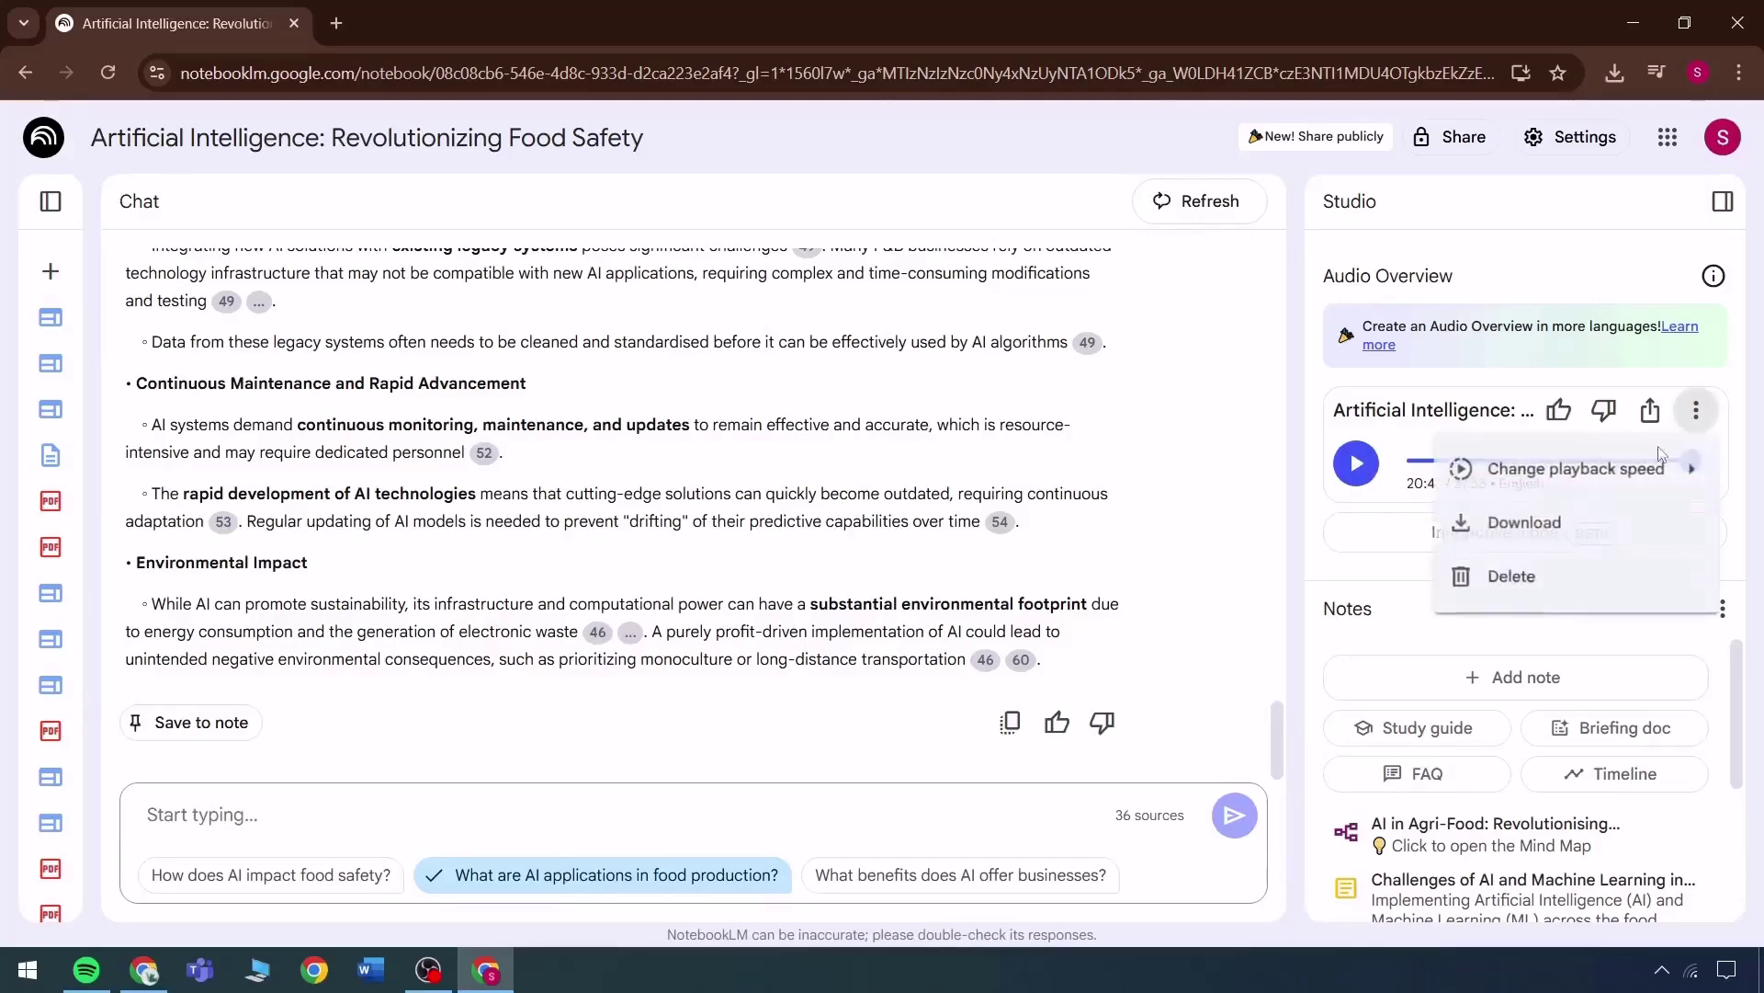
left_click(1541, 544)
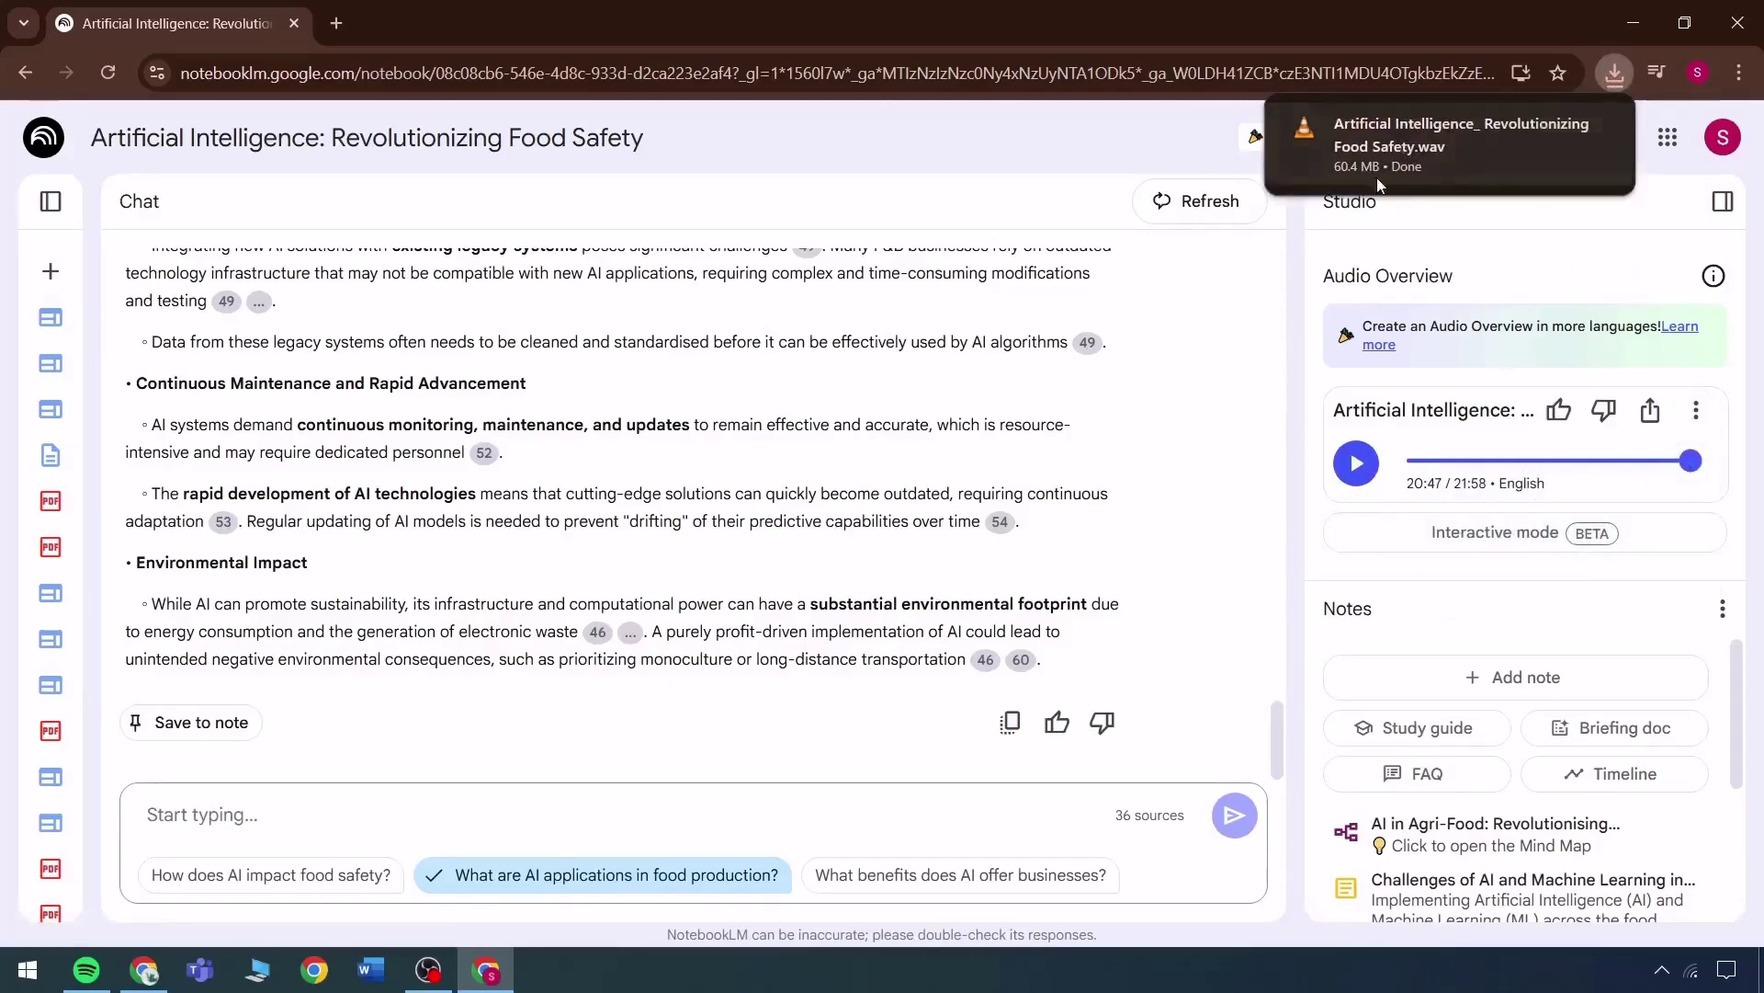
left_click(1619, 74)
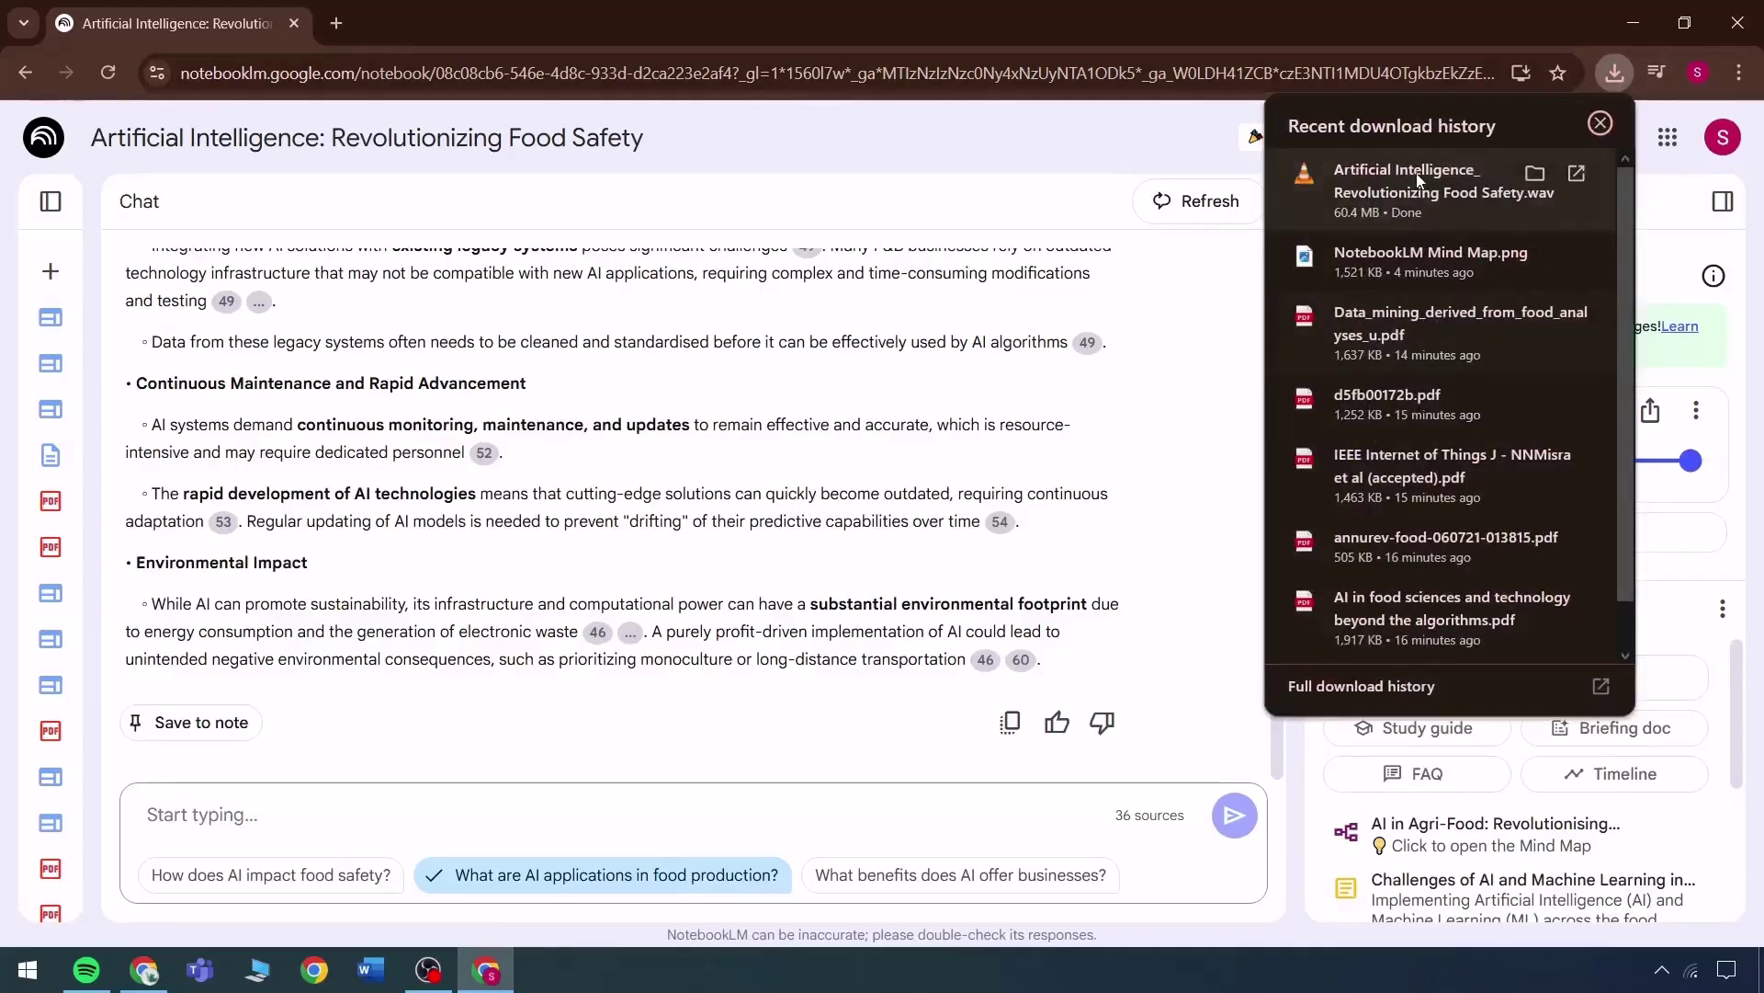
left_click(1600, 126)
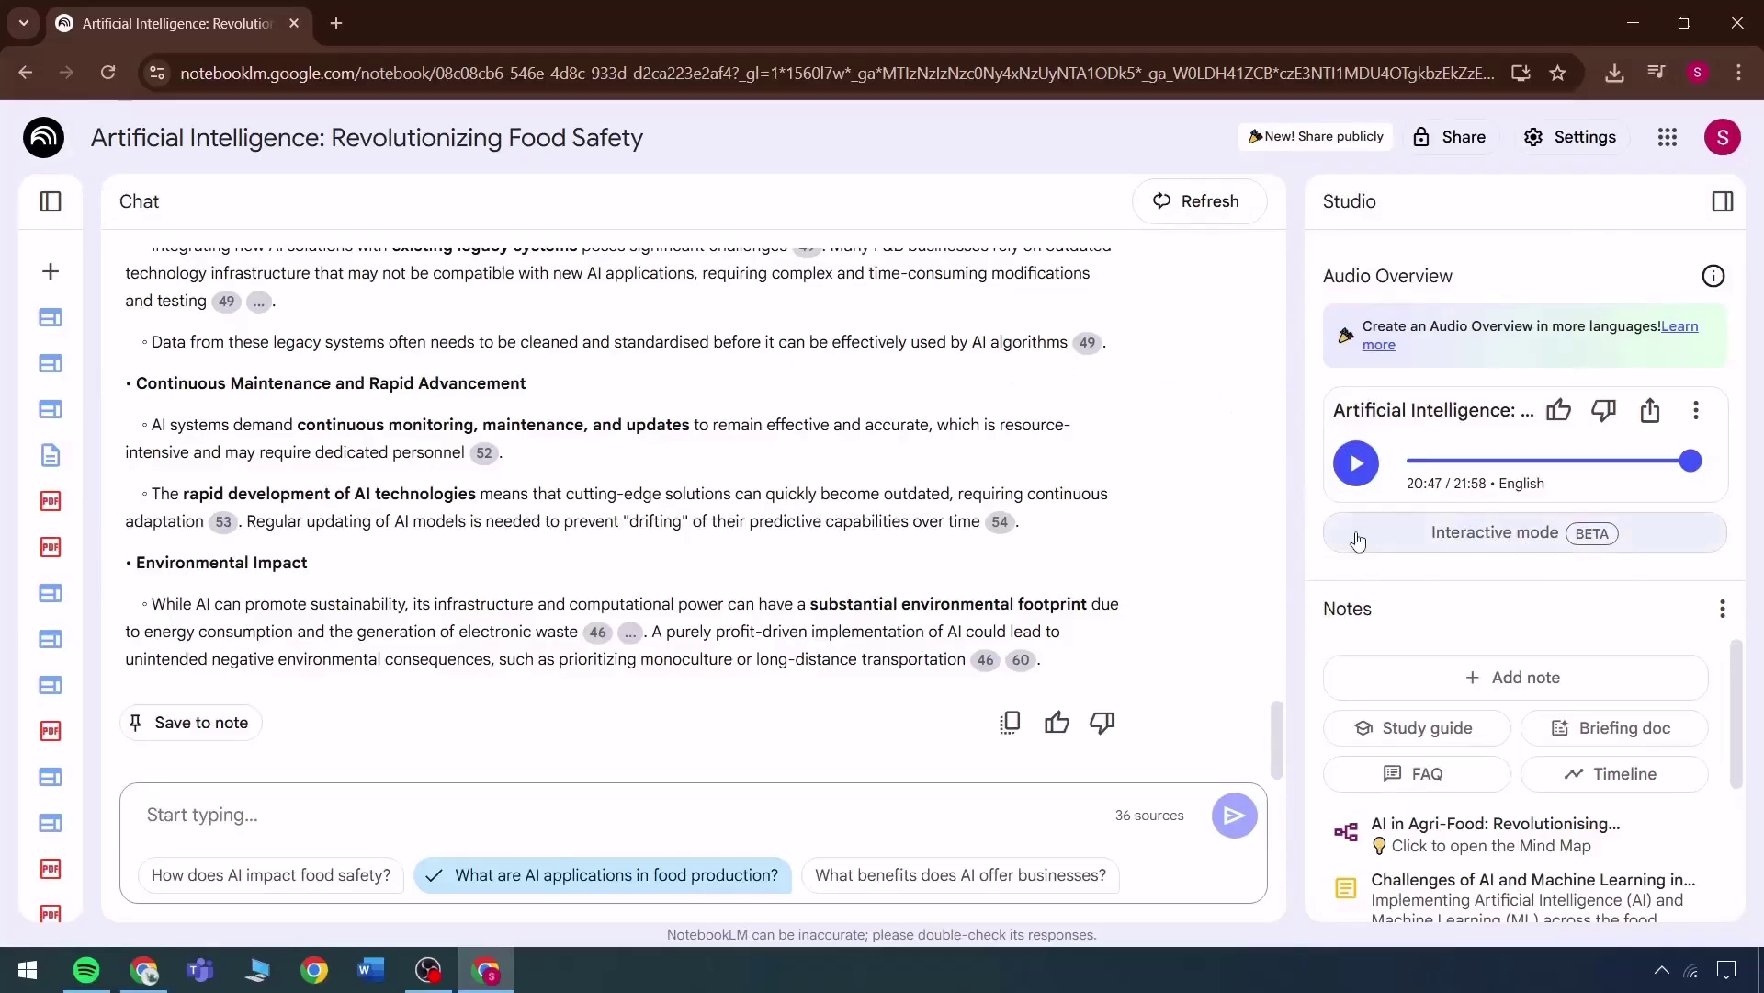
left_click(1495, 533)
left_click_drag(1111, 326, 1166, 325)
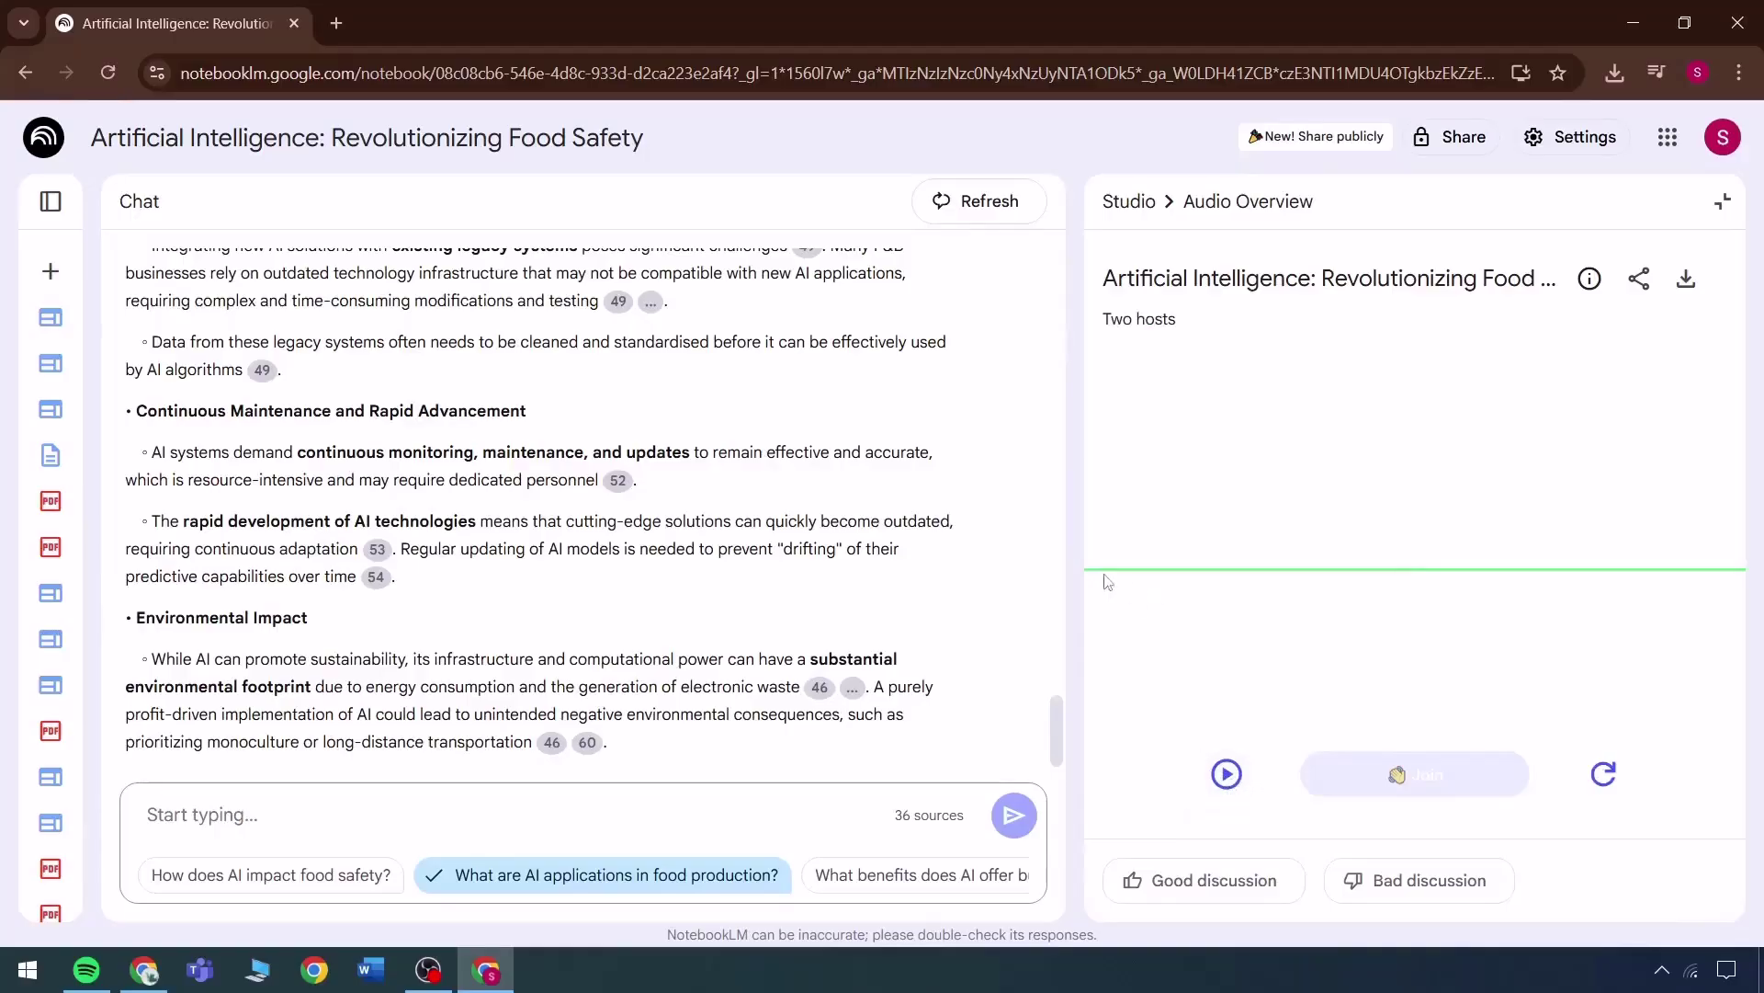
scroll(269, 408, "up", 10)
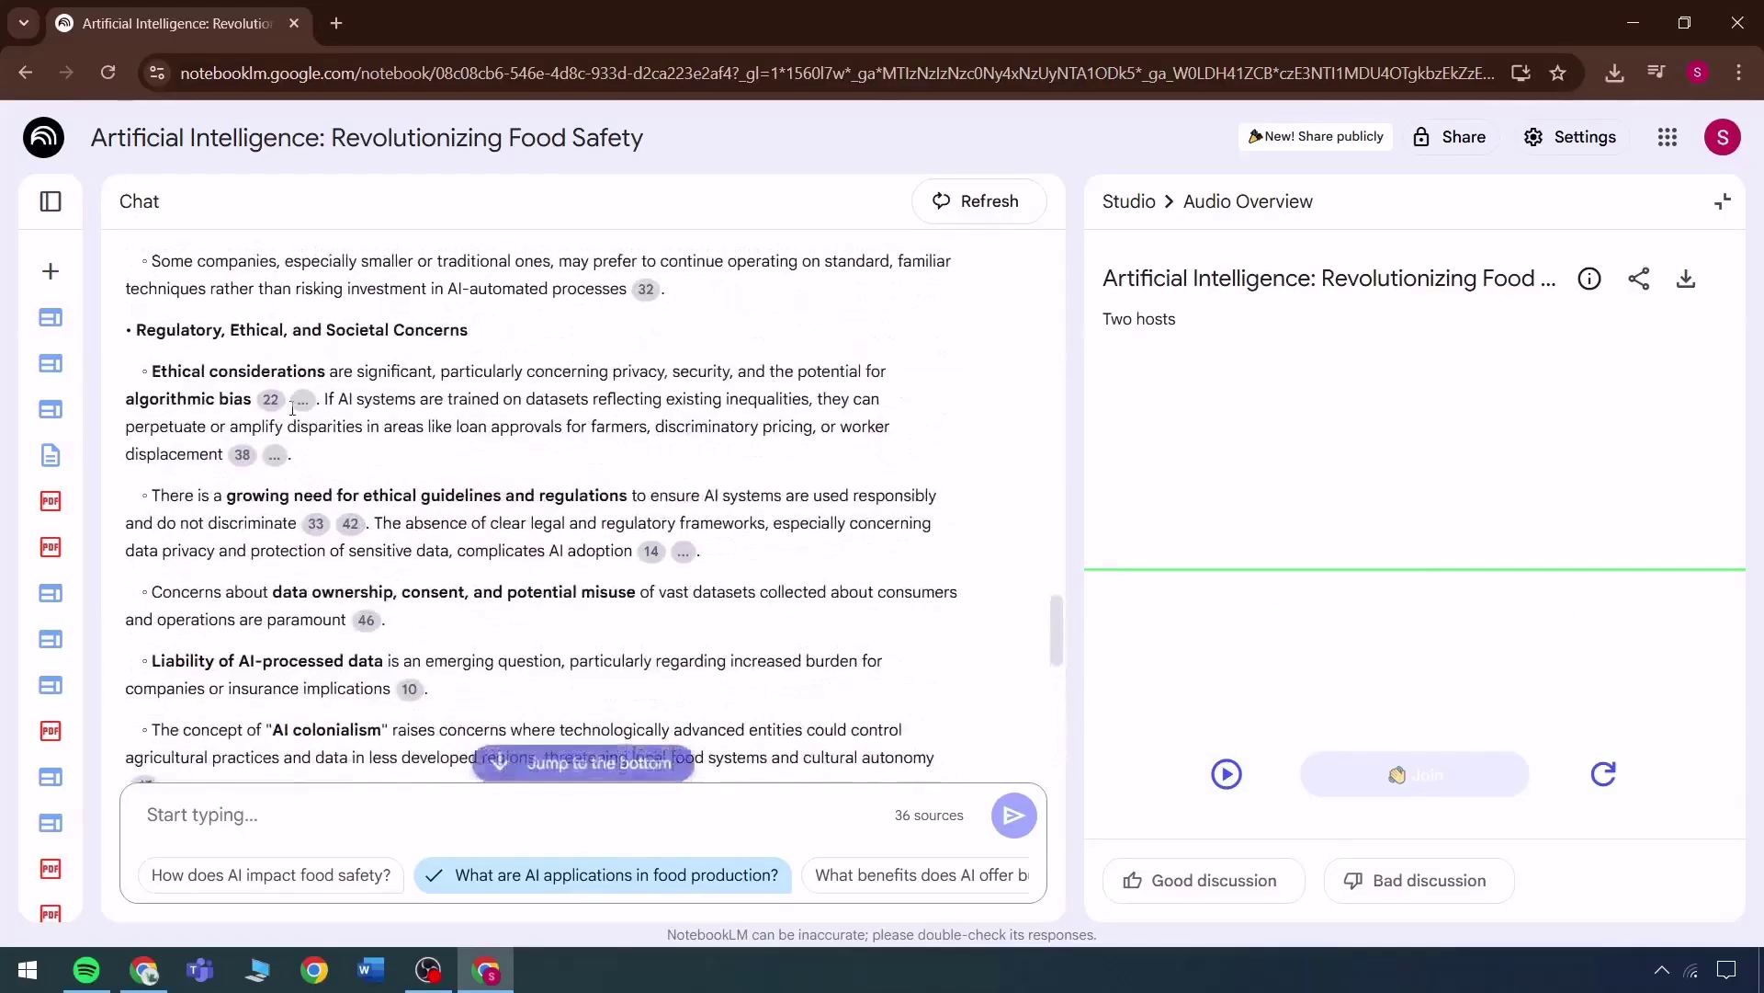
left_click(1227, 774)
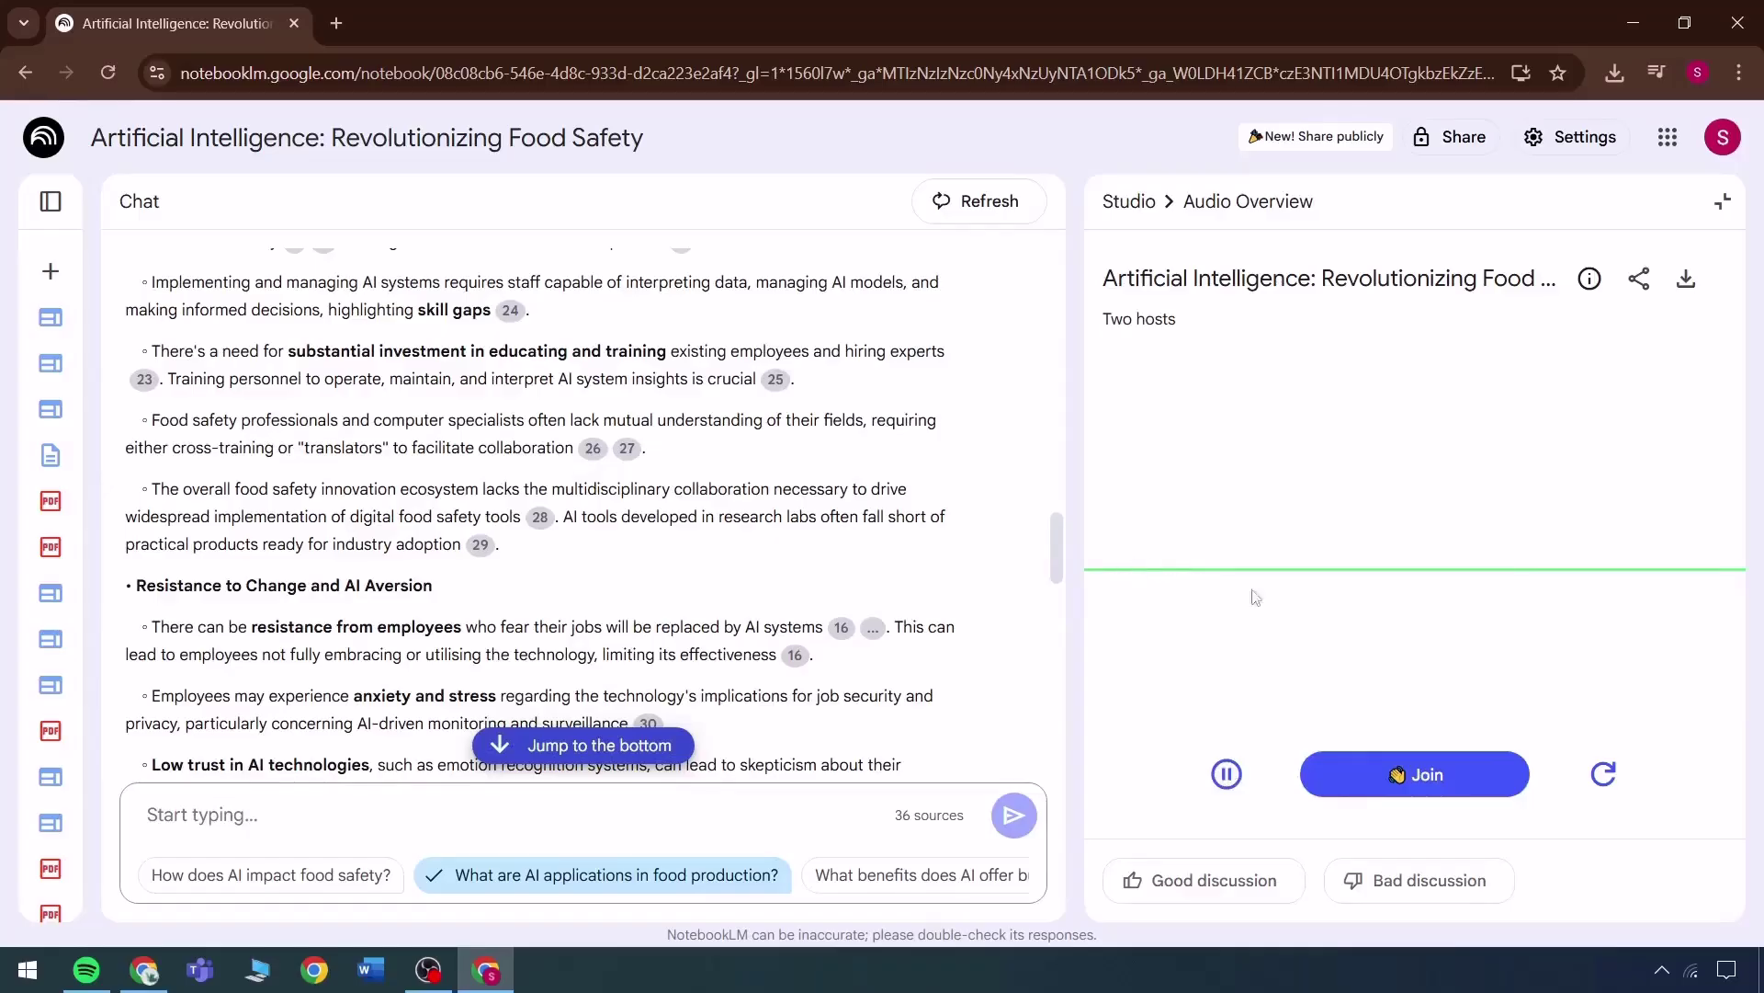
left_click(1413, 783)
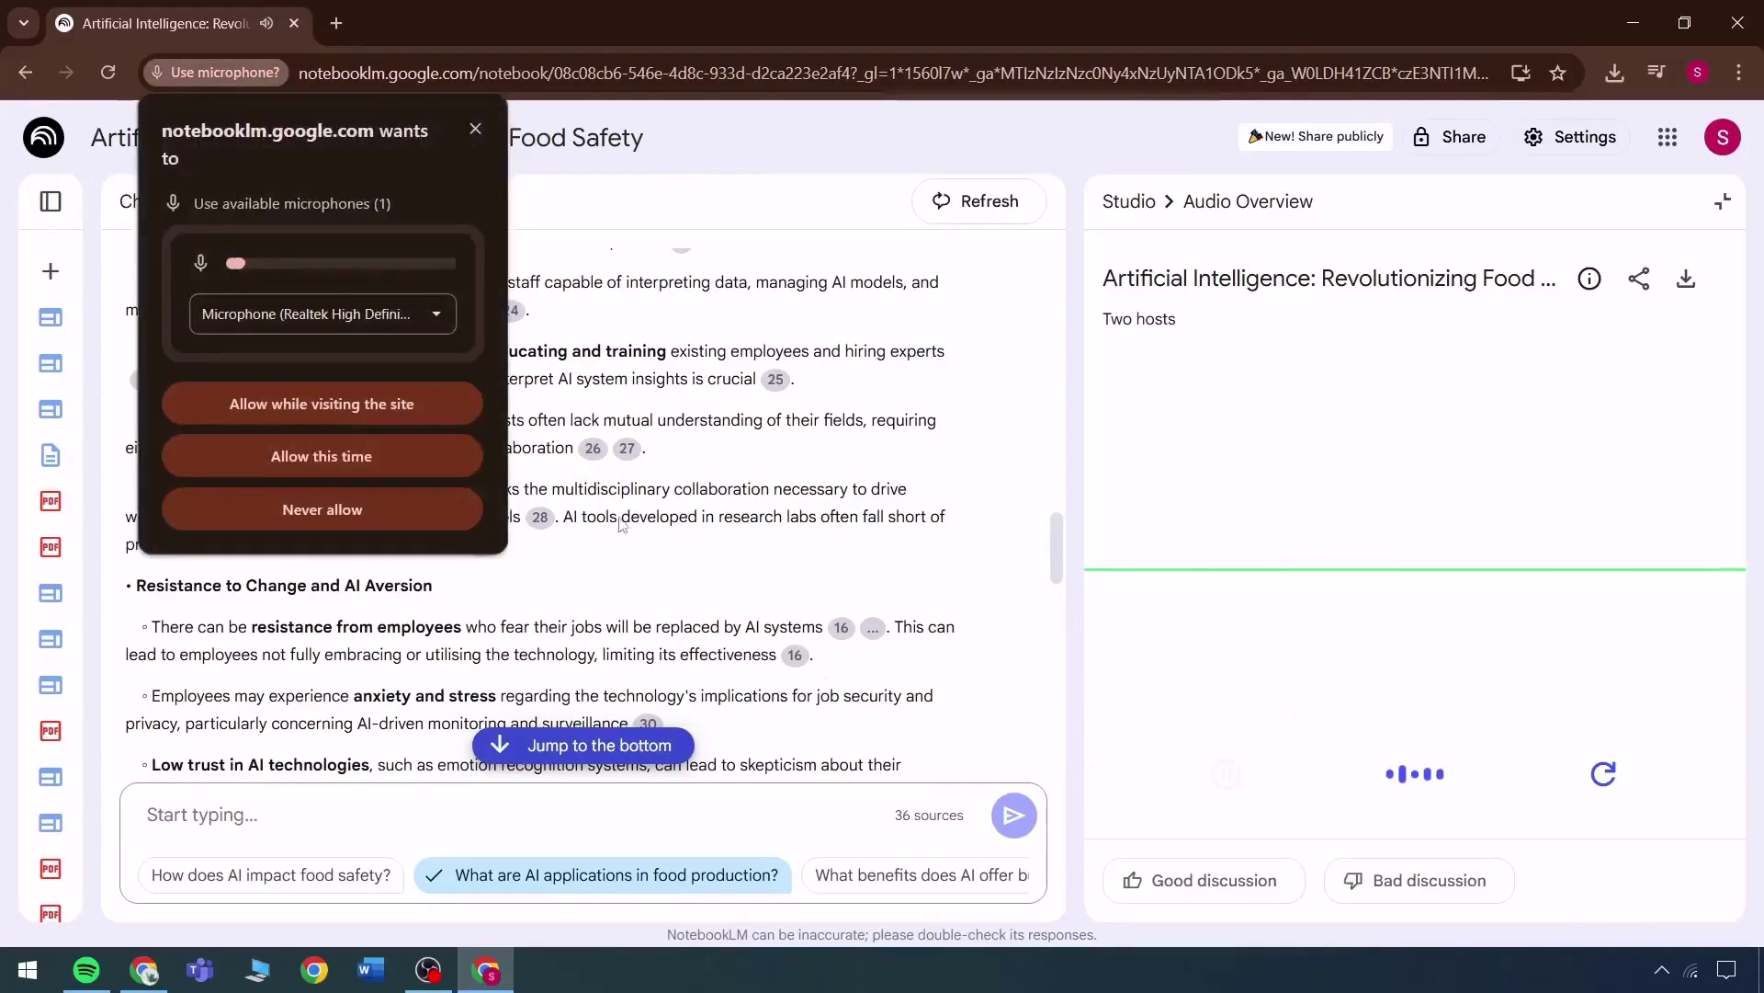
left_click(476, 129)
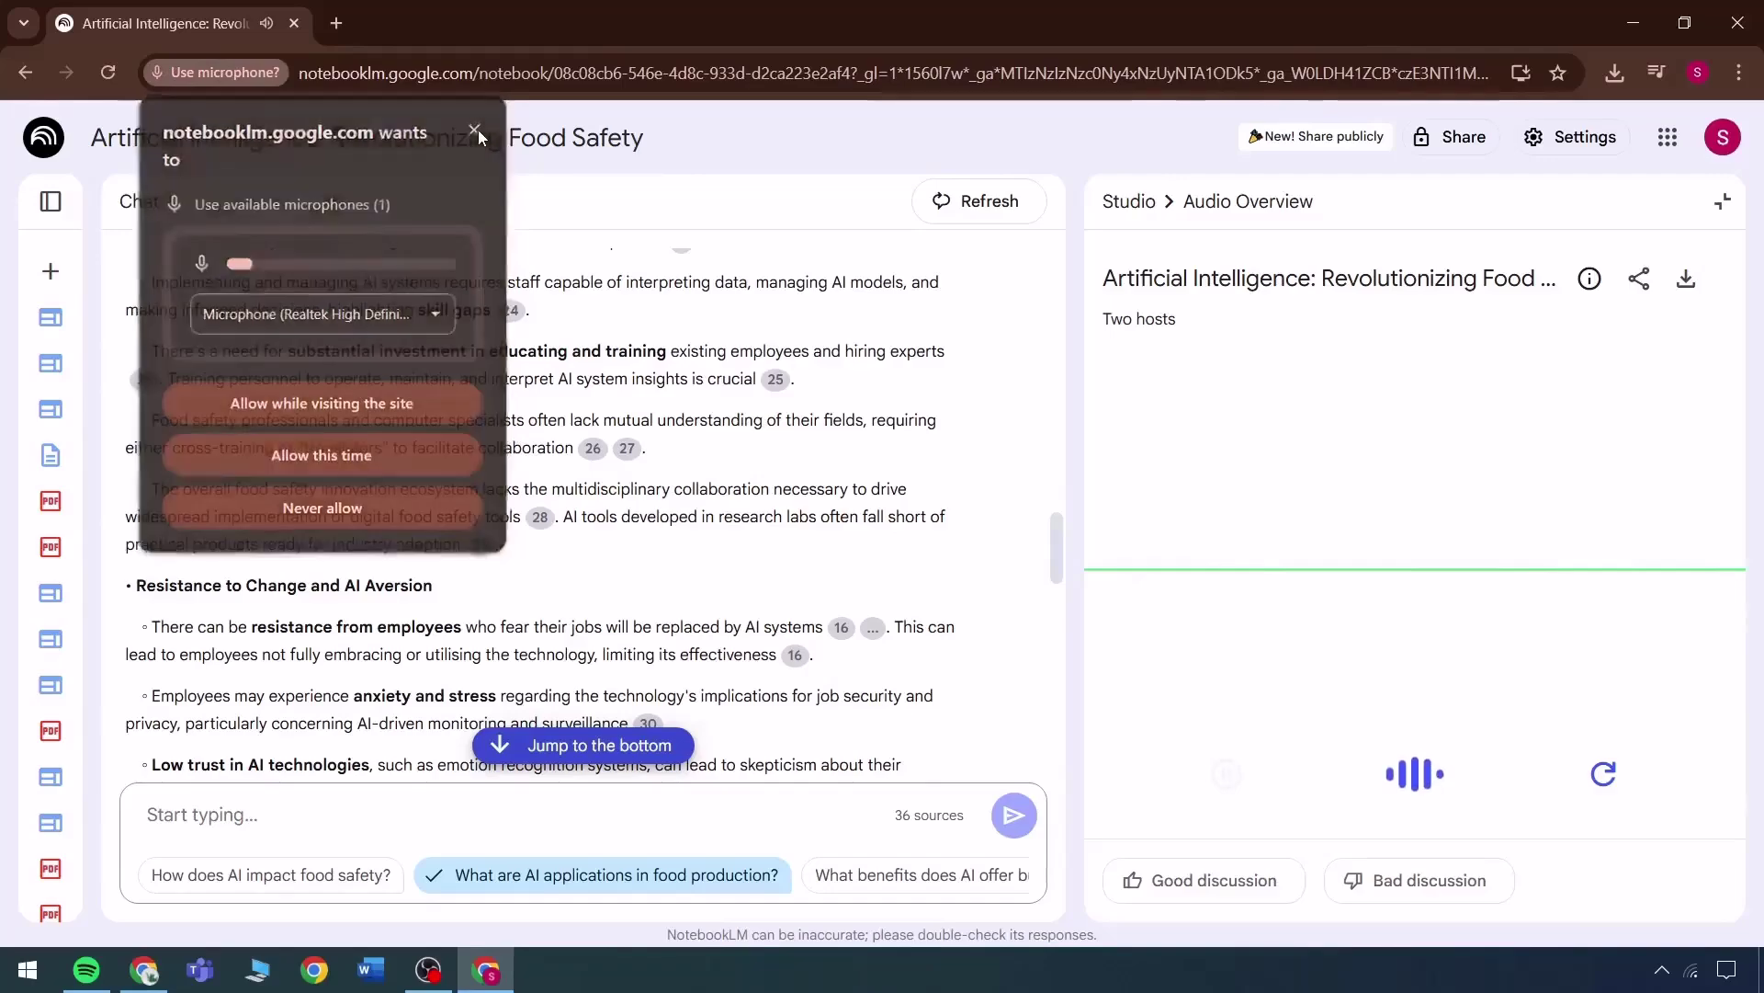
left_click(1604, 773)
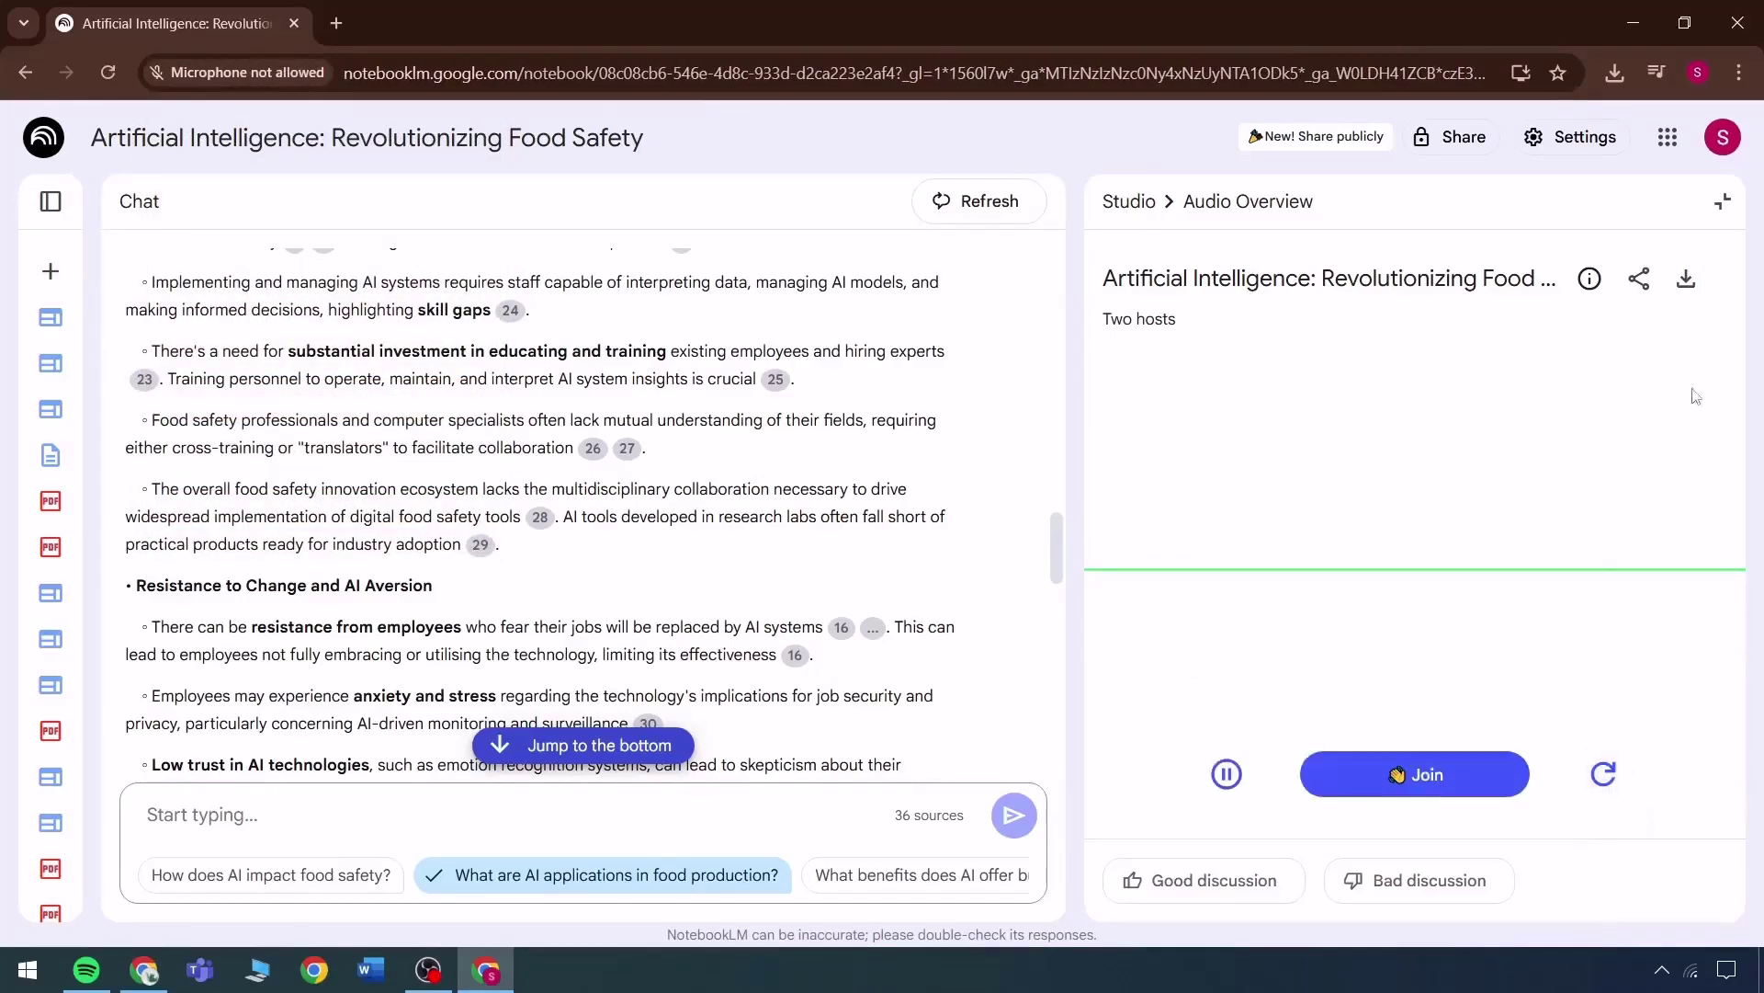
left_click(1128, 202)
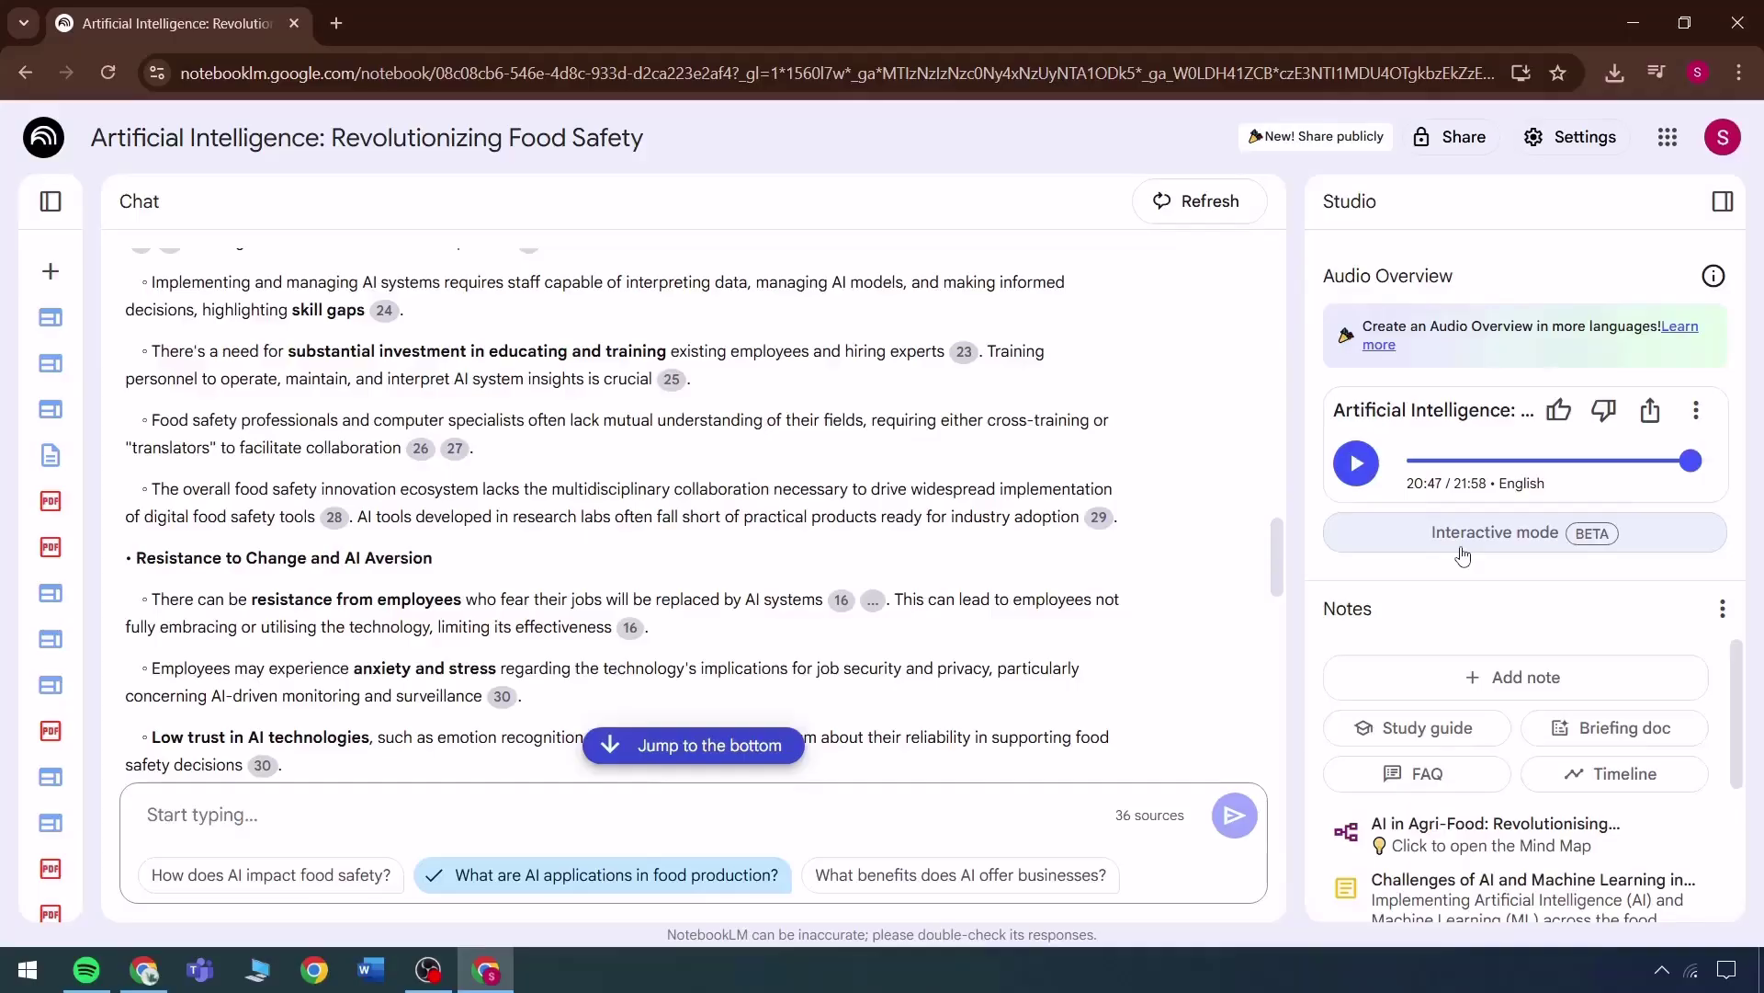
Step: Generate a study guide note and an FAQ note from the sources
left_click(1416, 740)
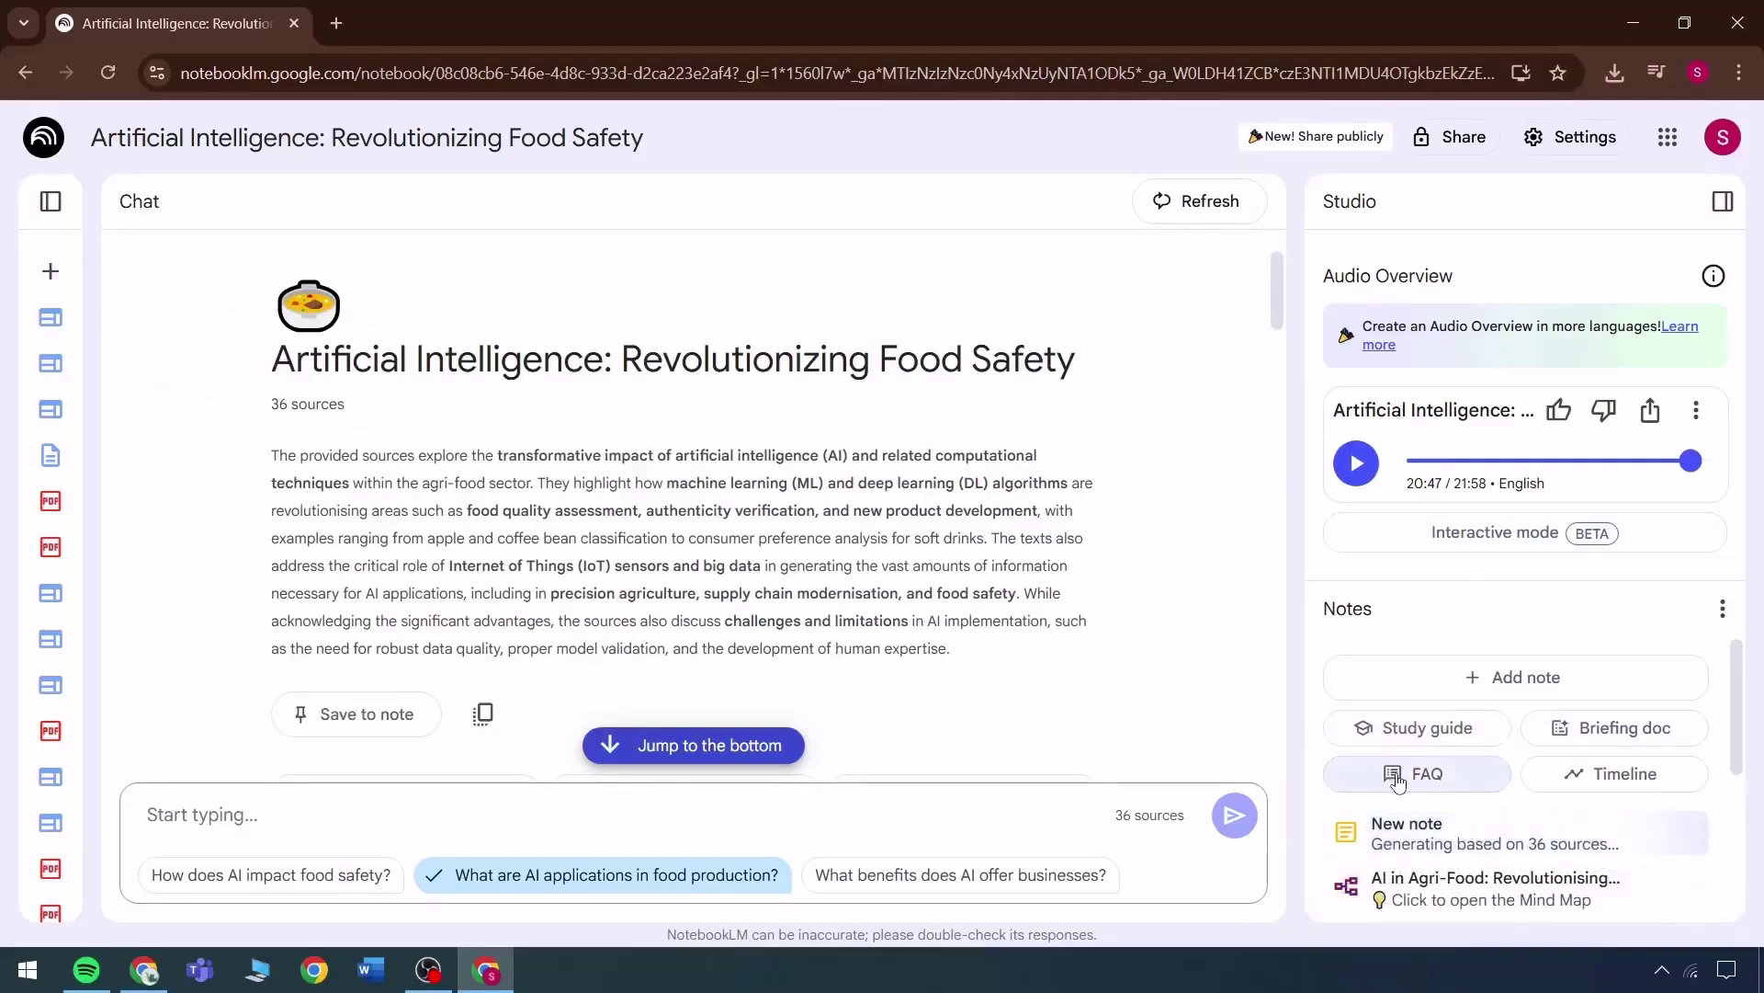
left_click(1434, 783)
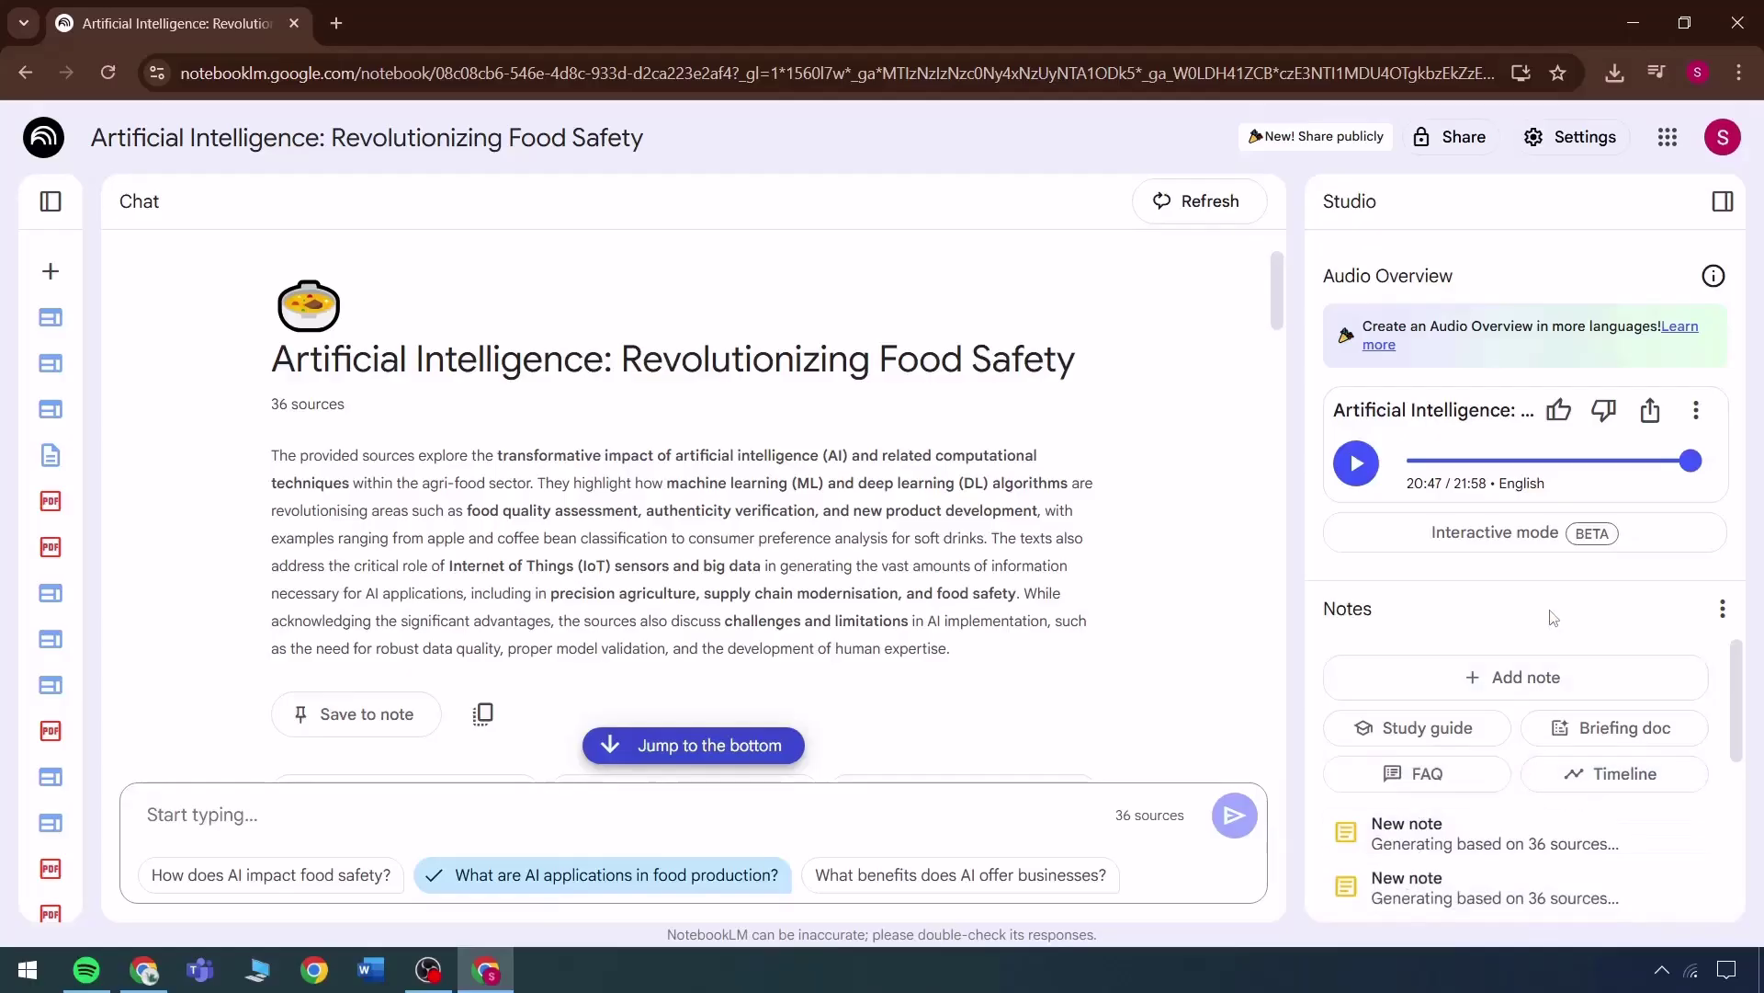
scroll(1678, 729, "down", 2)
scroll(1678, 729, "up", 3)
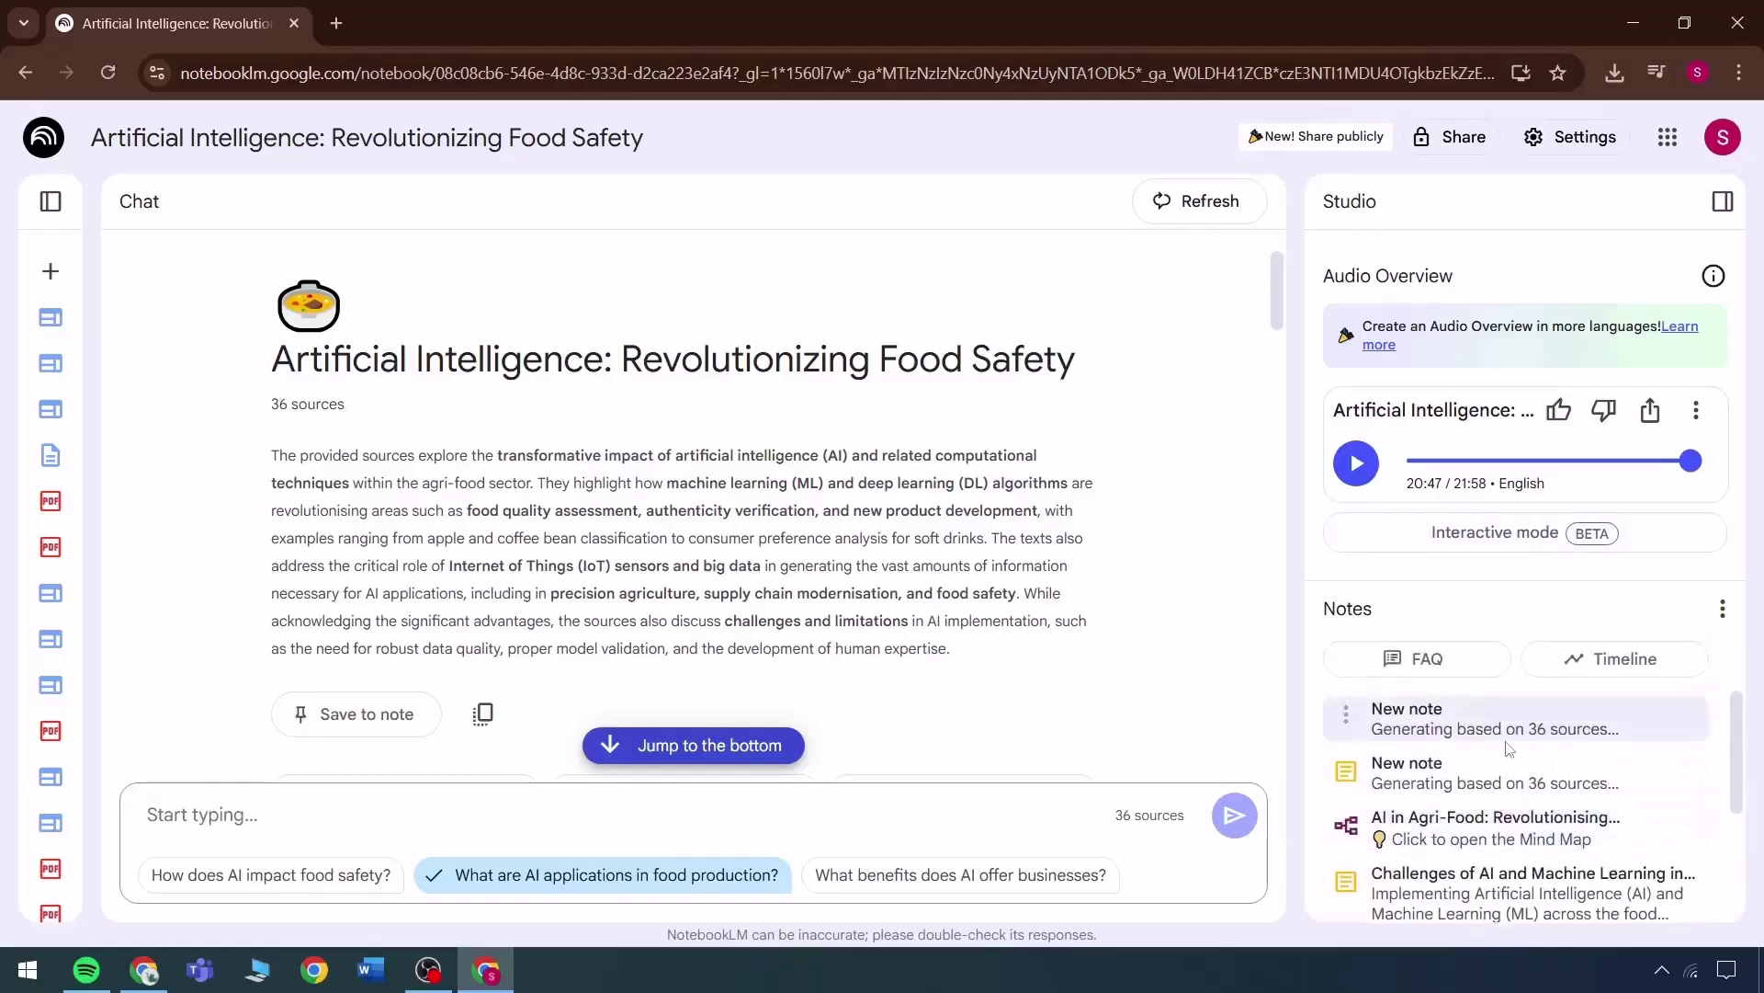
scroll(1500, 718, "down", 1)
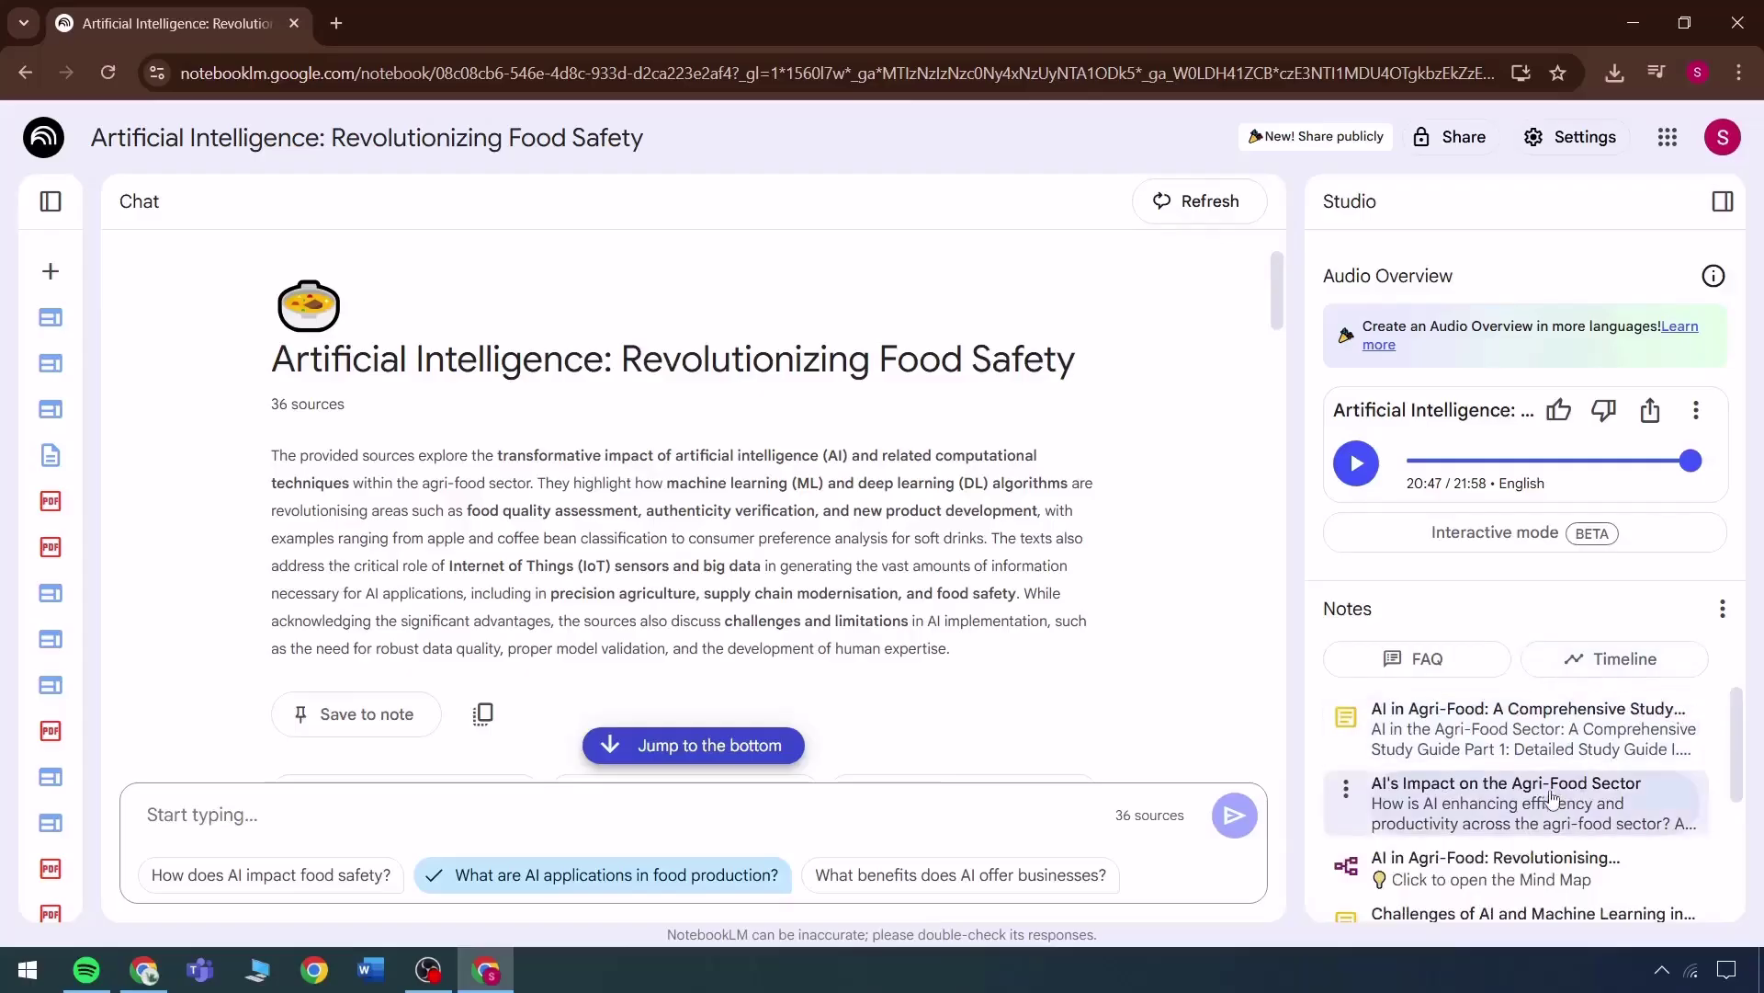
Step: Review the 'AI's Impact on the Agri-Food Sector' note and convert it into the 37th source
left_click(1494, 809)
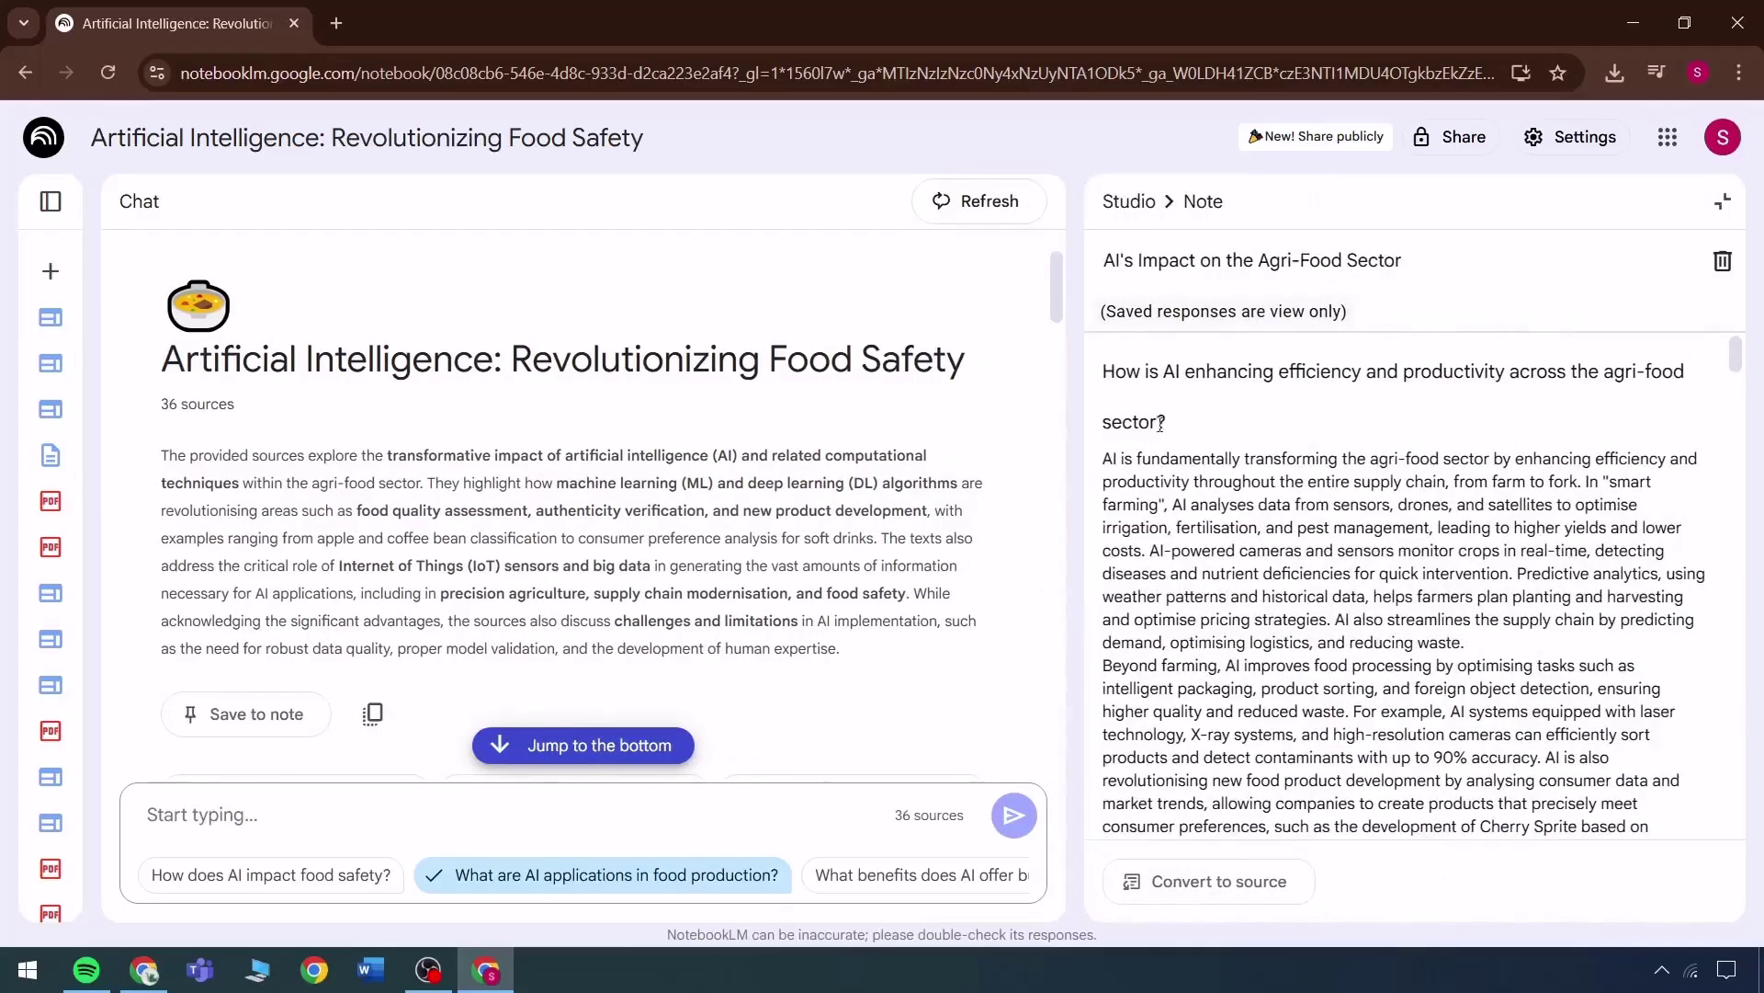
scroll(1160, 424, "down", 15)
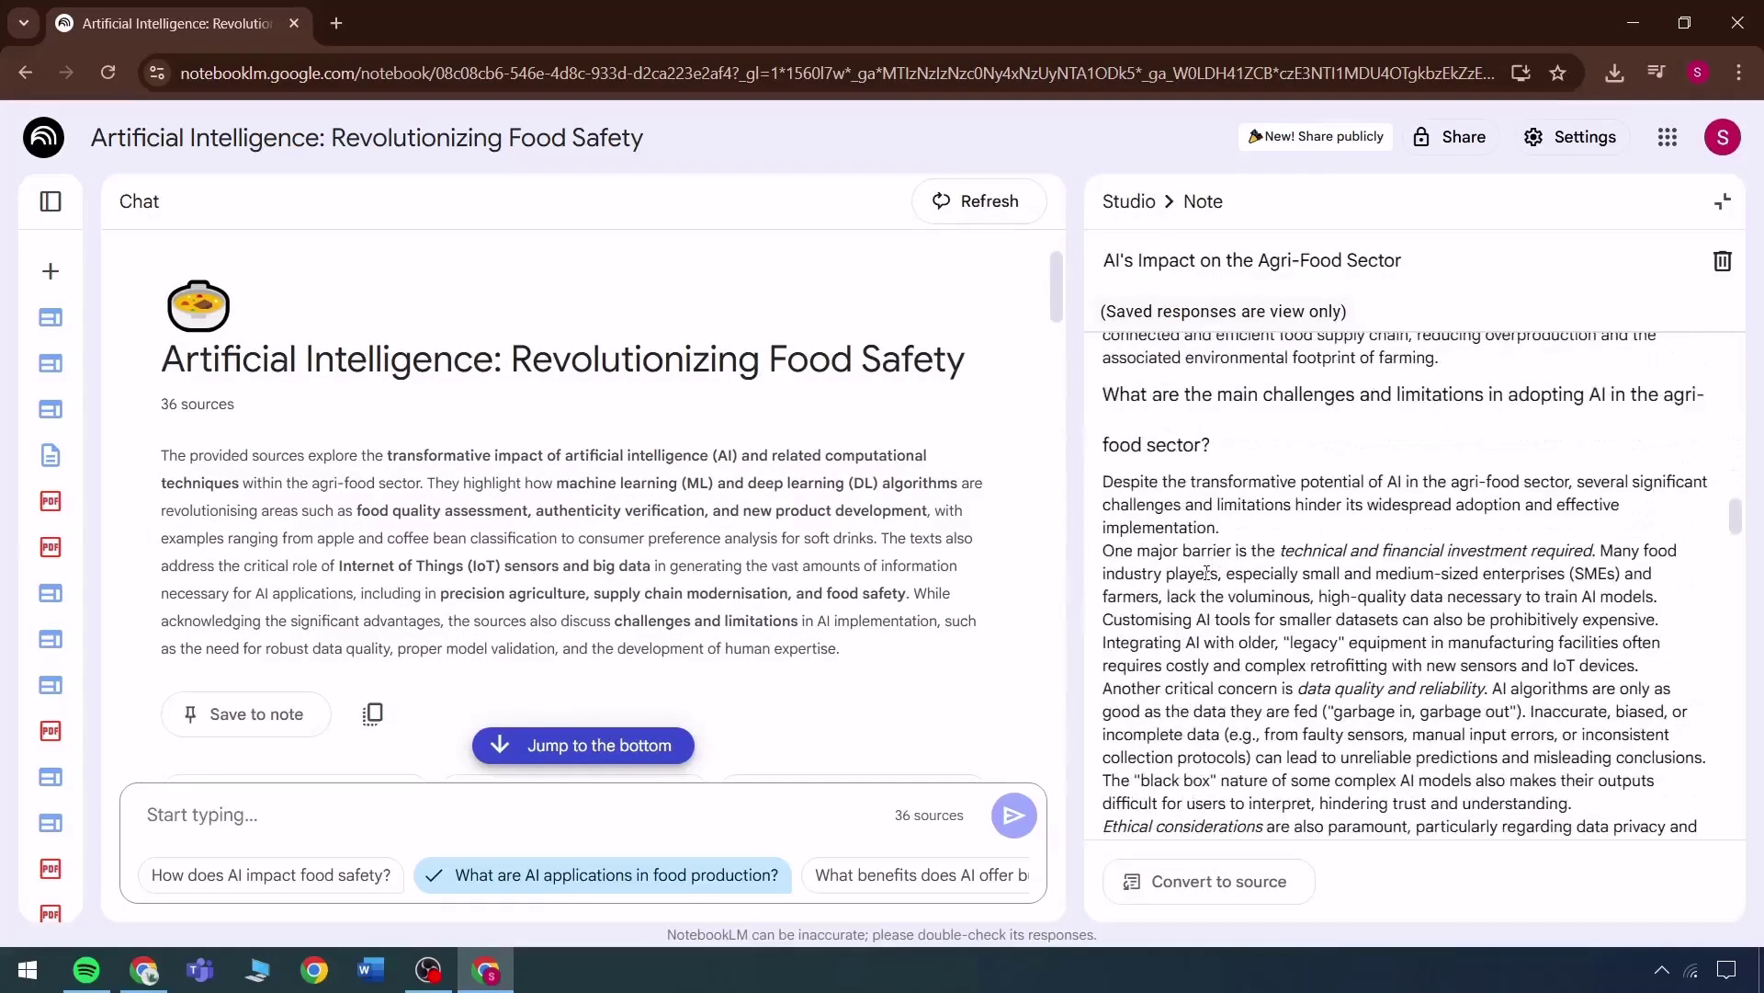
scroll(1207, 572, "down", 5)
scroll(1149, 533, "up", 5)
left_click_drag(1110, 392, 1209, 445)
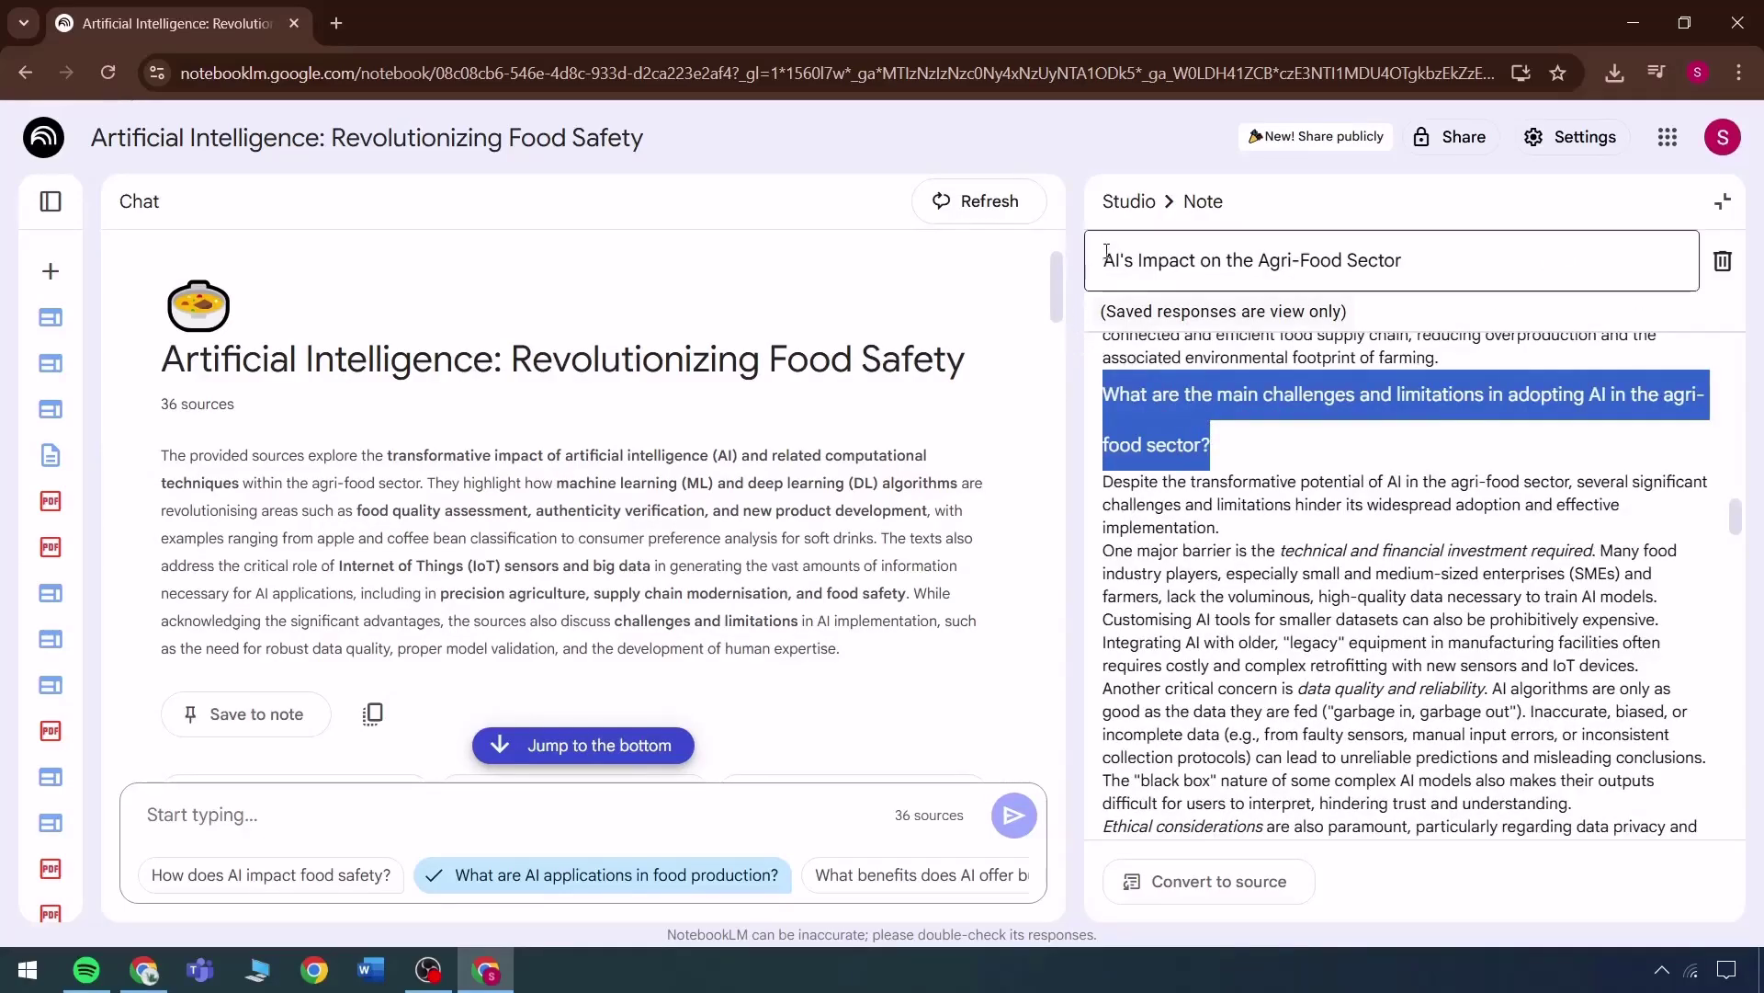
scroll(1241, 422, "up", 1)
scroll(1240, 459, "down", 5)
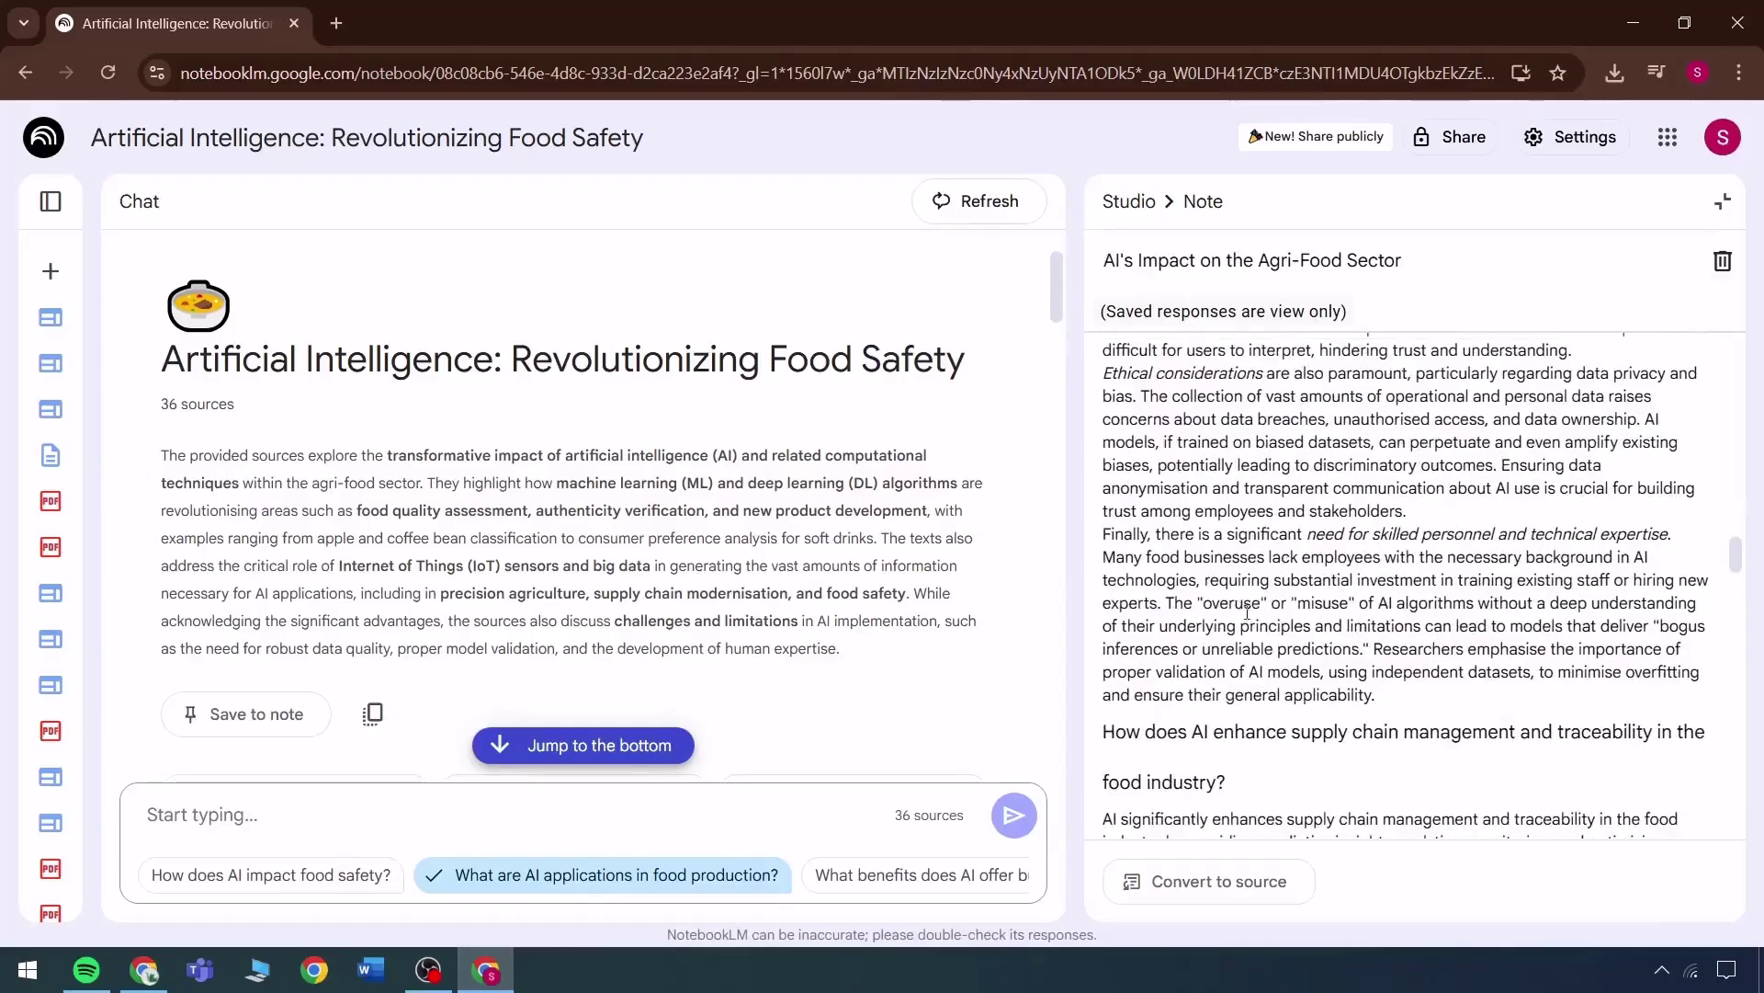
scroll(1247, 613, "up", 4)
scroll(1247, 614, "up", 1)
left_click(1126, 548)
left_click_drag(1108, 602, 1282, 721)
left_click(1225, 873)
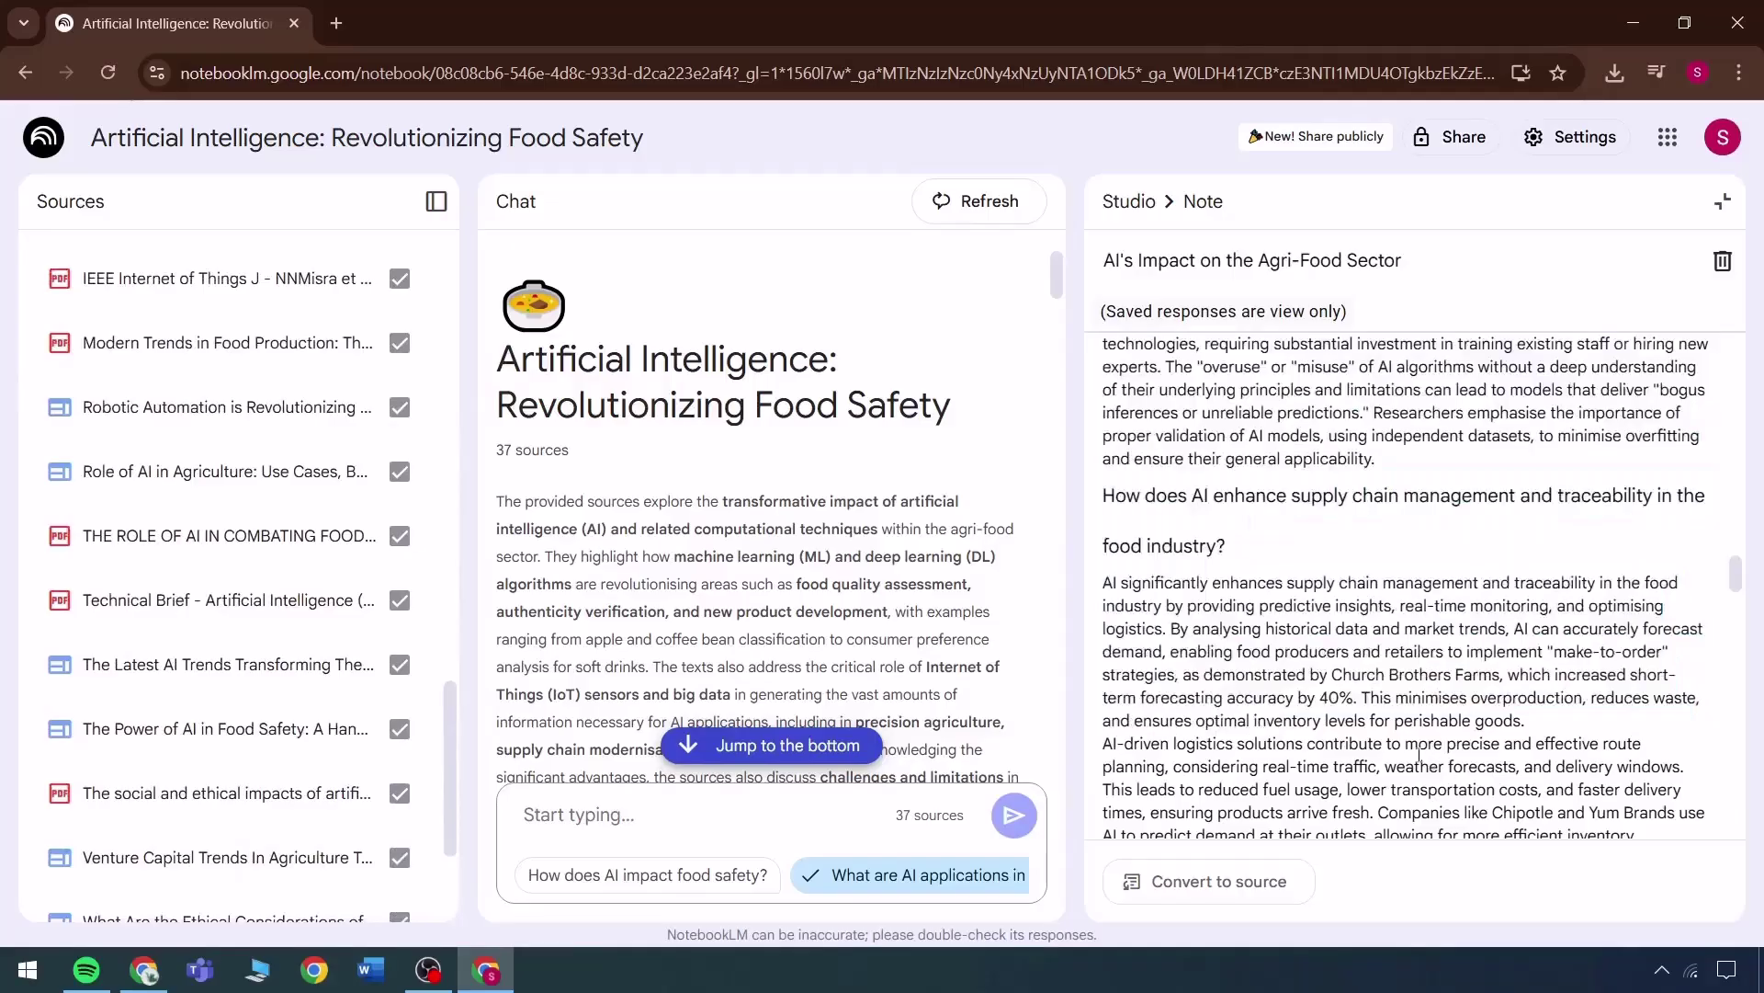
Step: Open the 'AI in Agri-Food: A Comprehensive Study Guide' note and read through it
left_click(1128, 201)
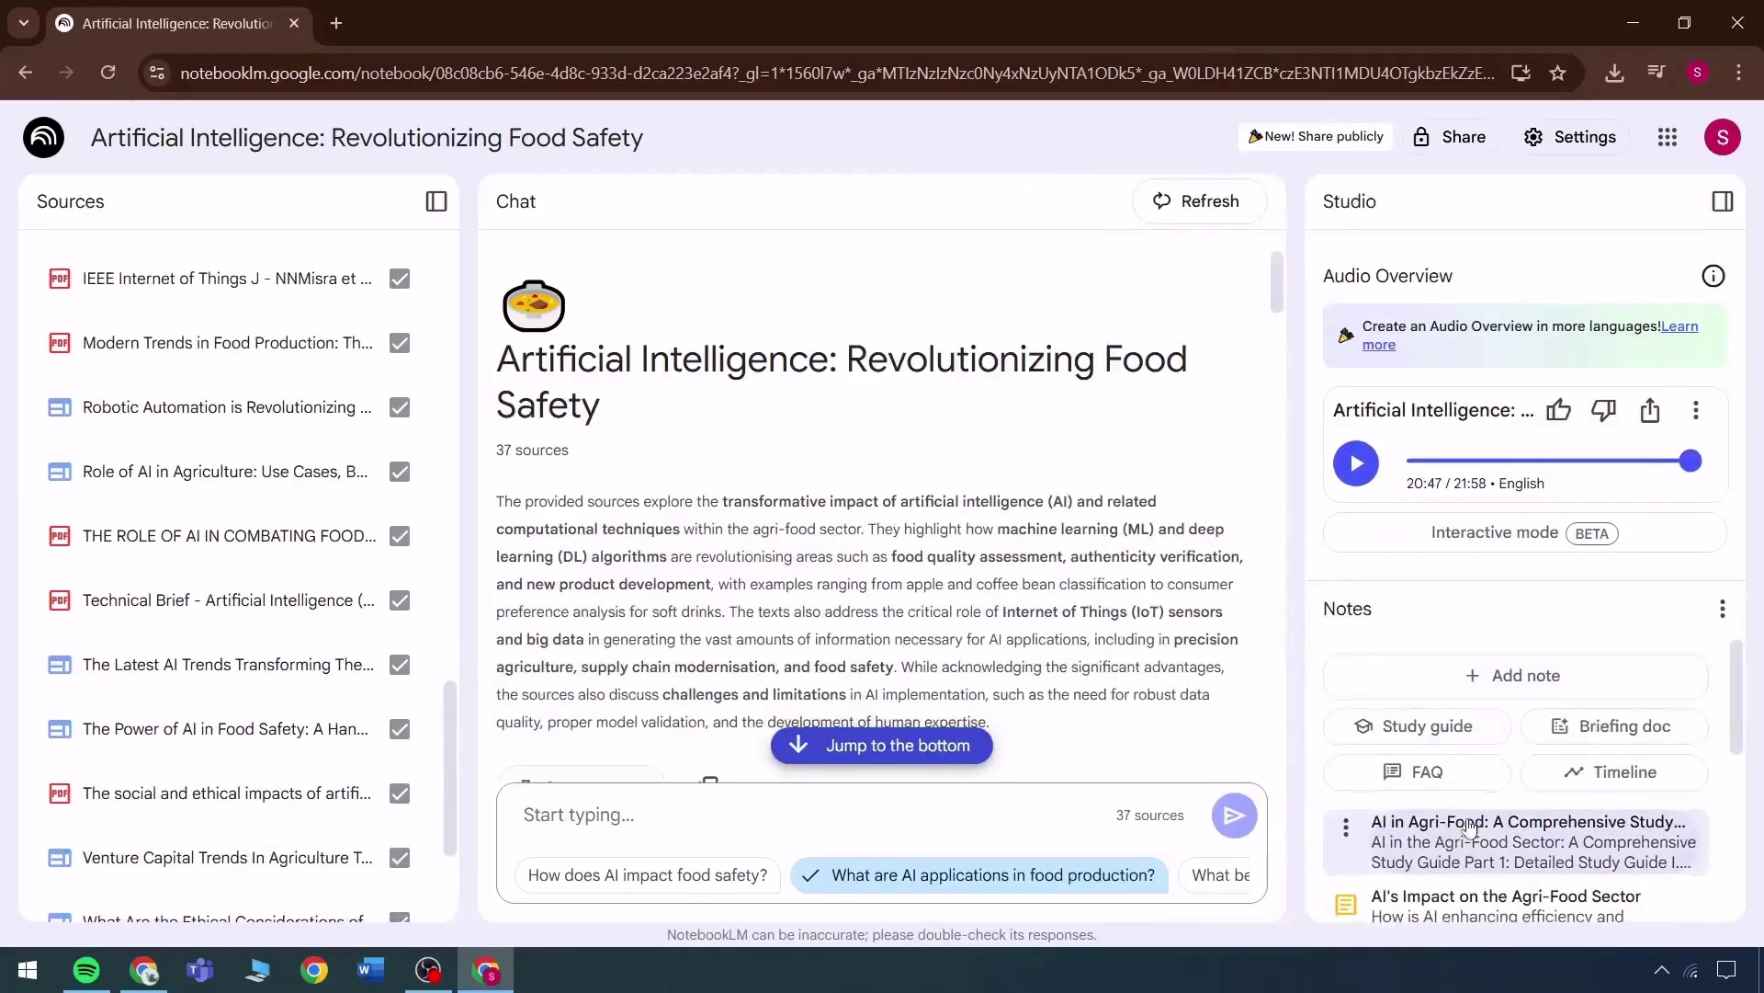
scroll(1443, 759, "down", 3)
left_click(1443, 755)
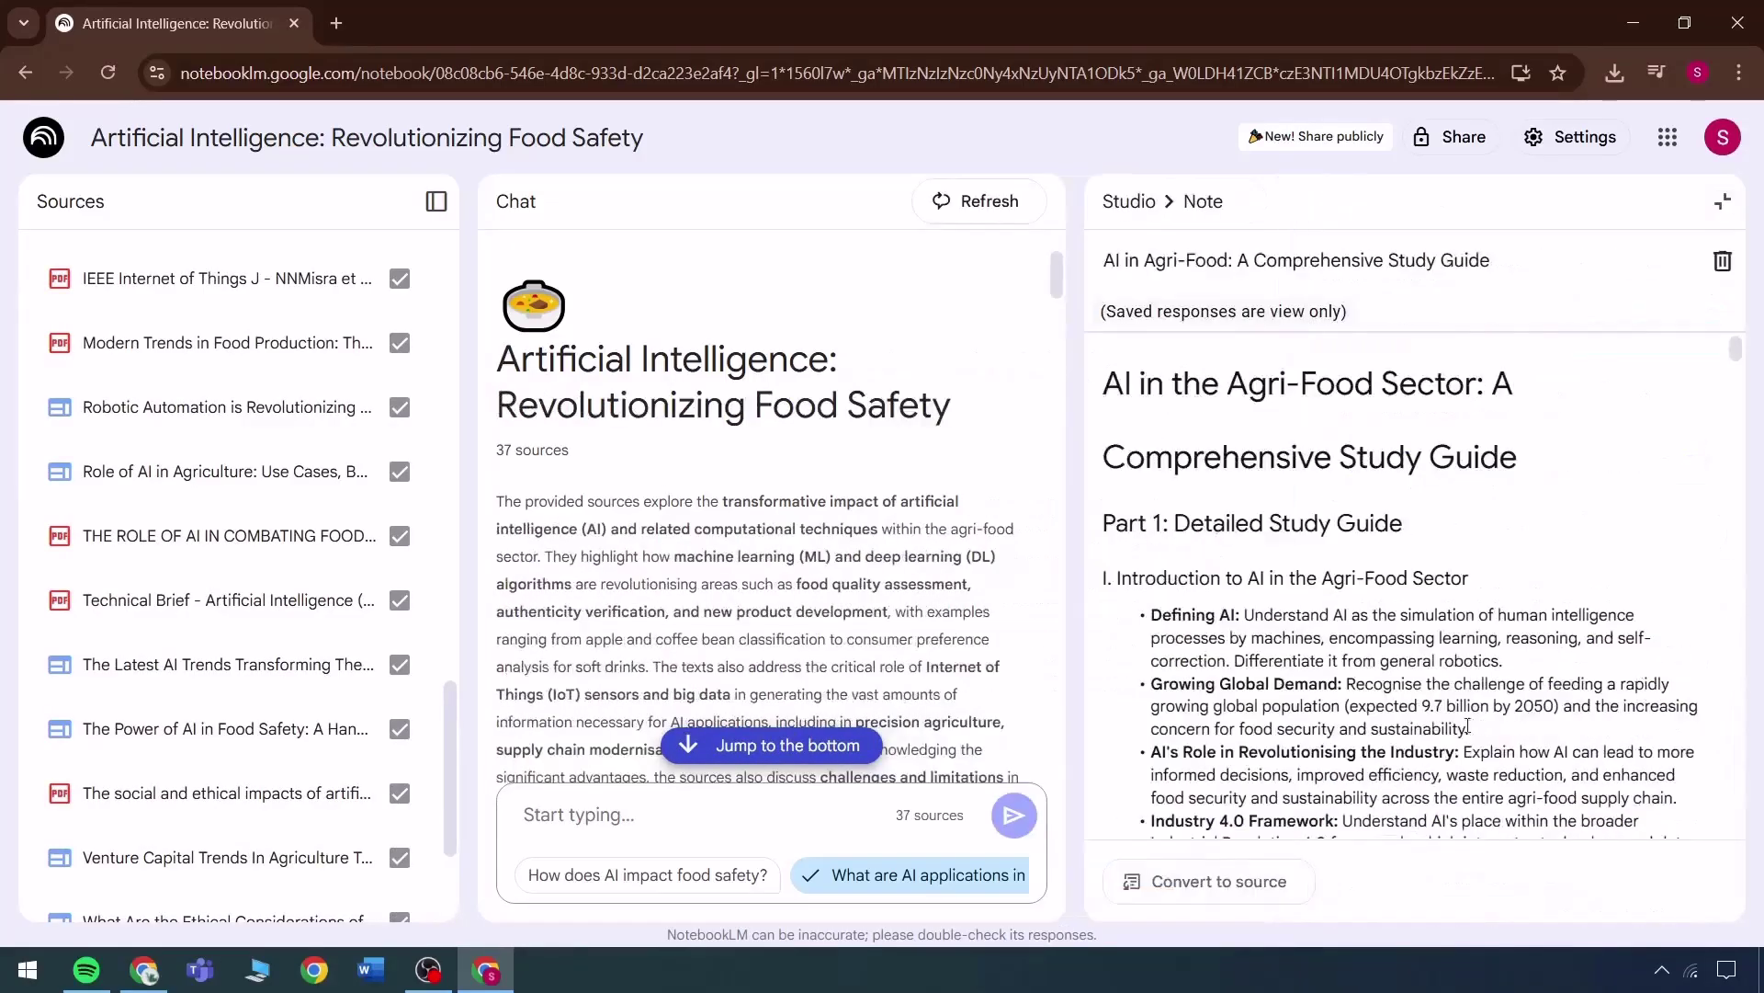
scroll(1201, 416, "down", 5)
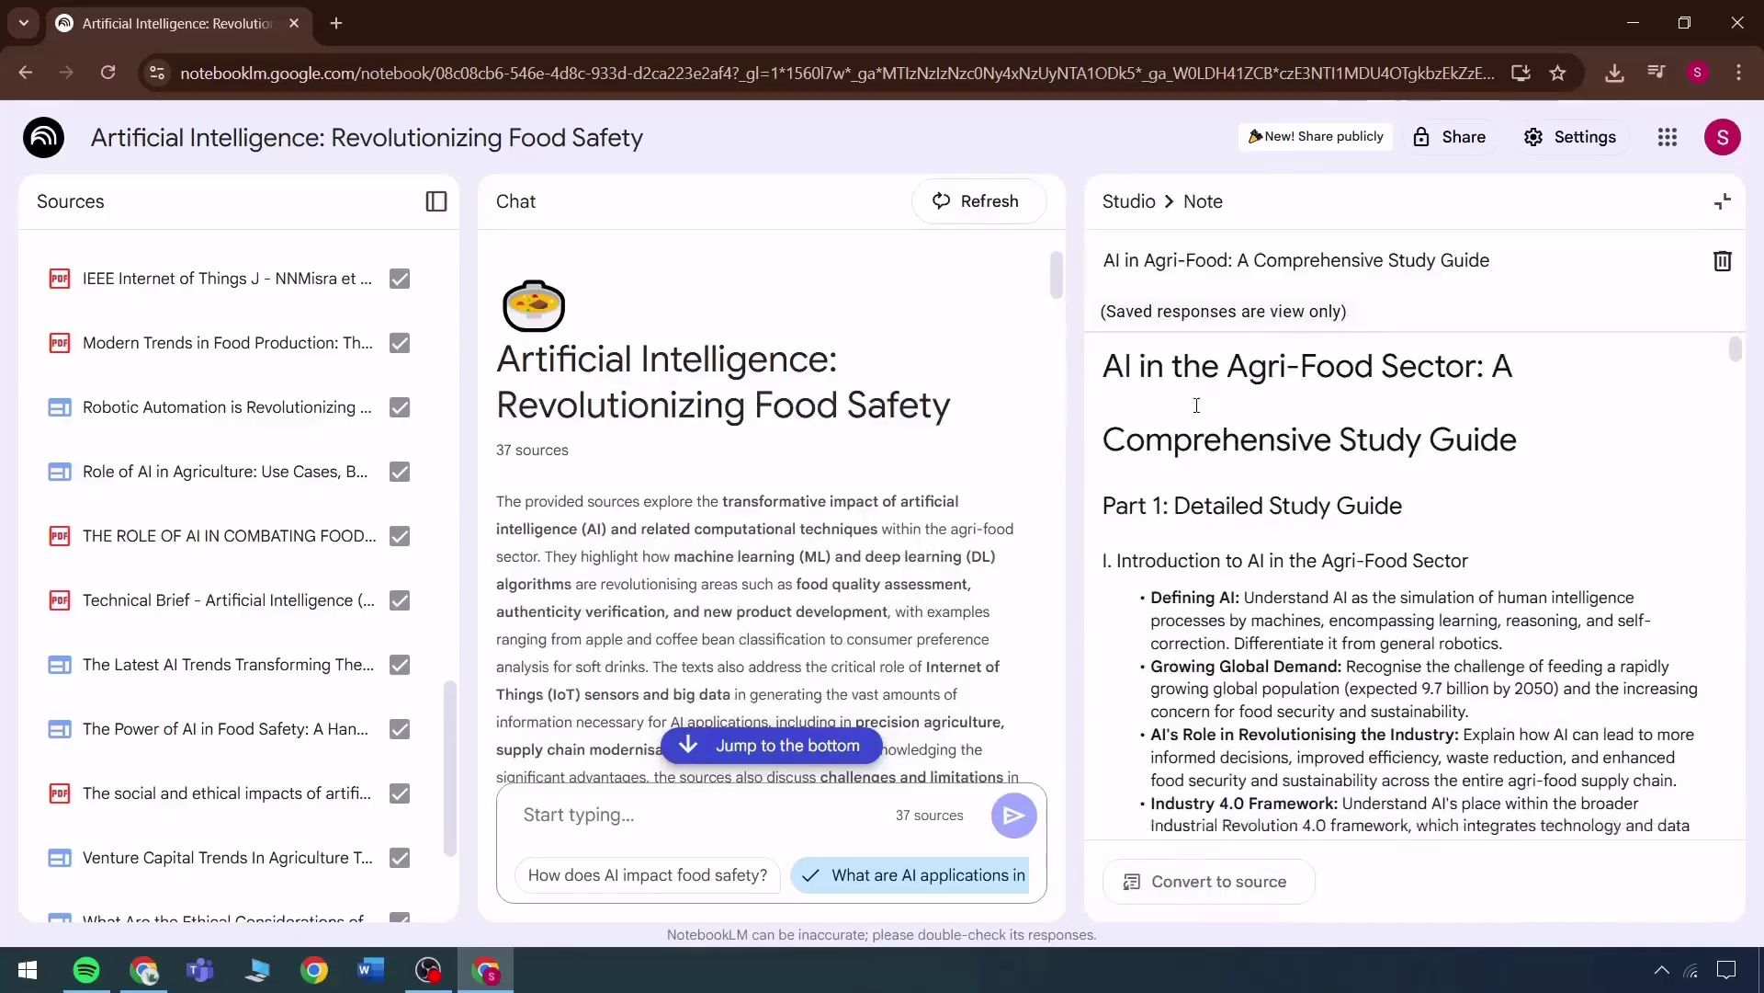
scroll(1201, 416, "down", 10)
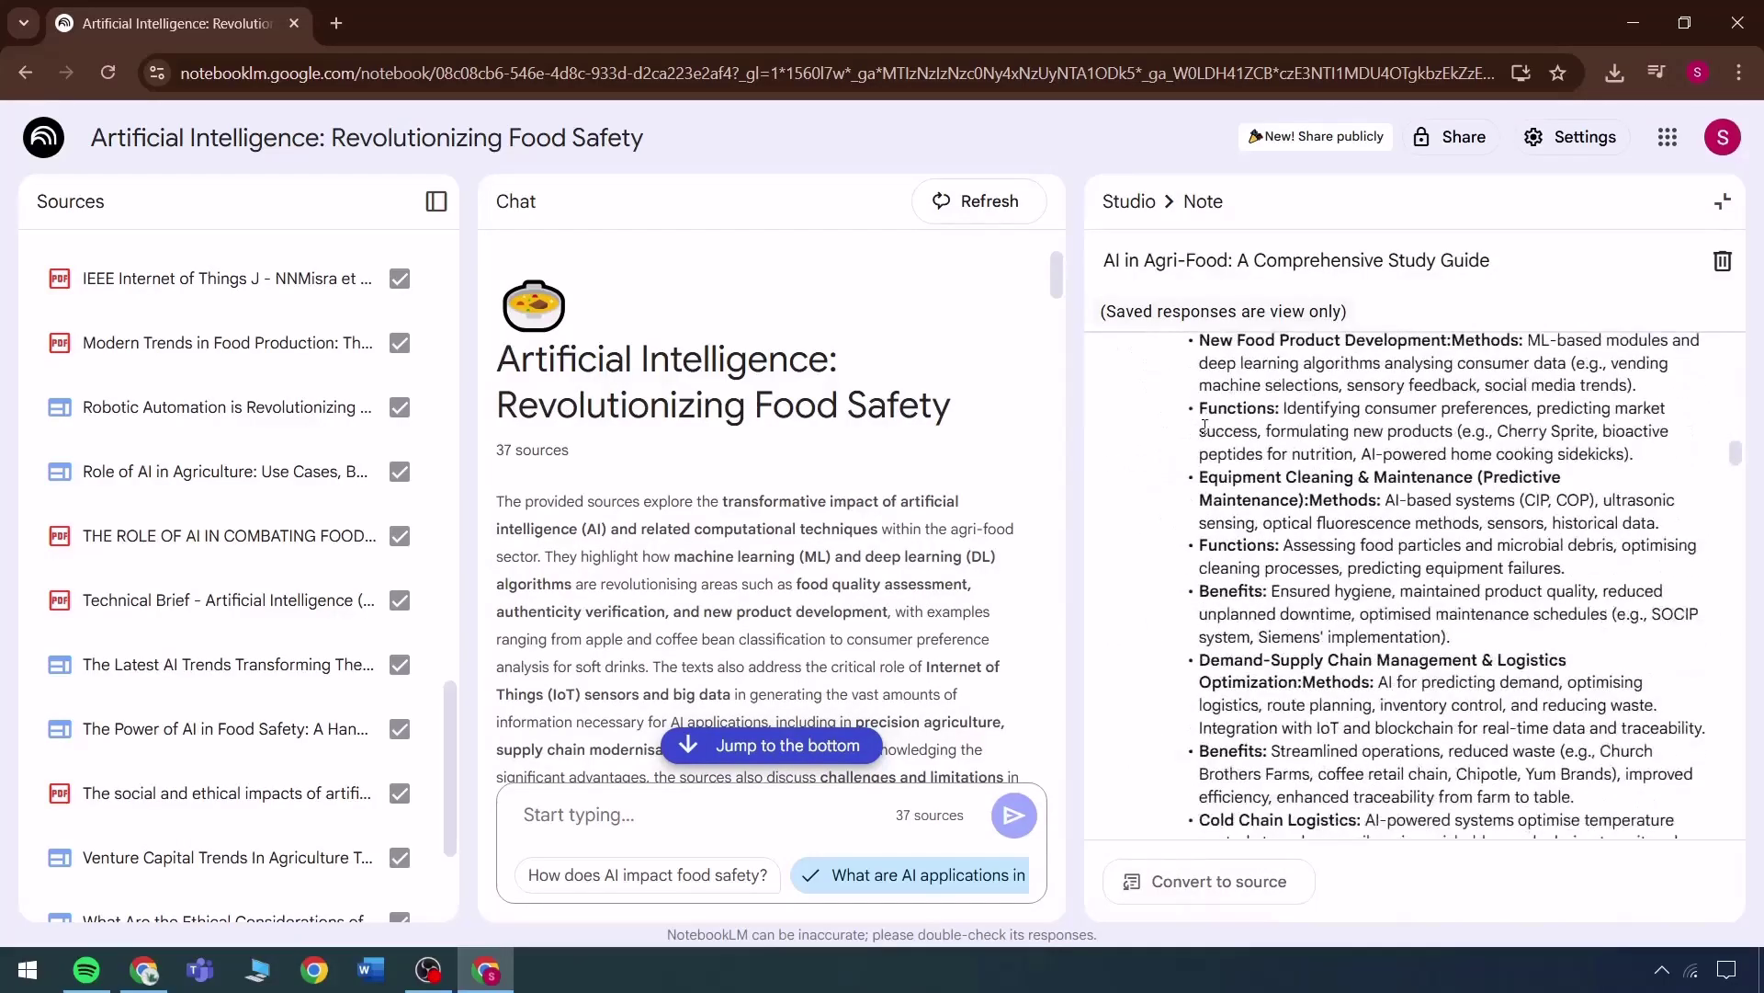
scroll(1204, 426, "down", 10)
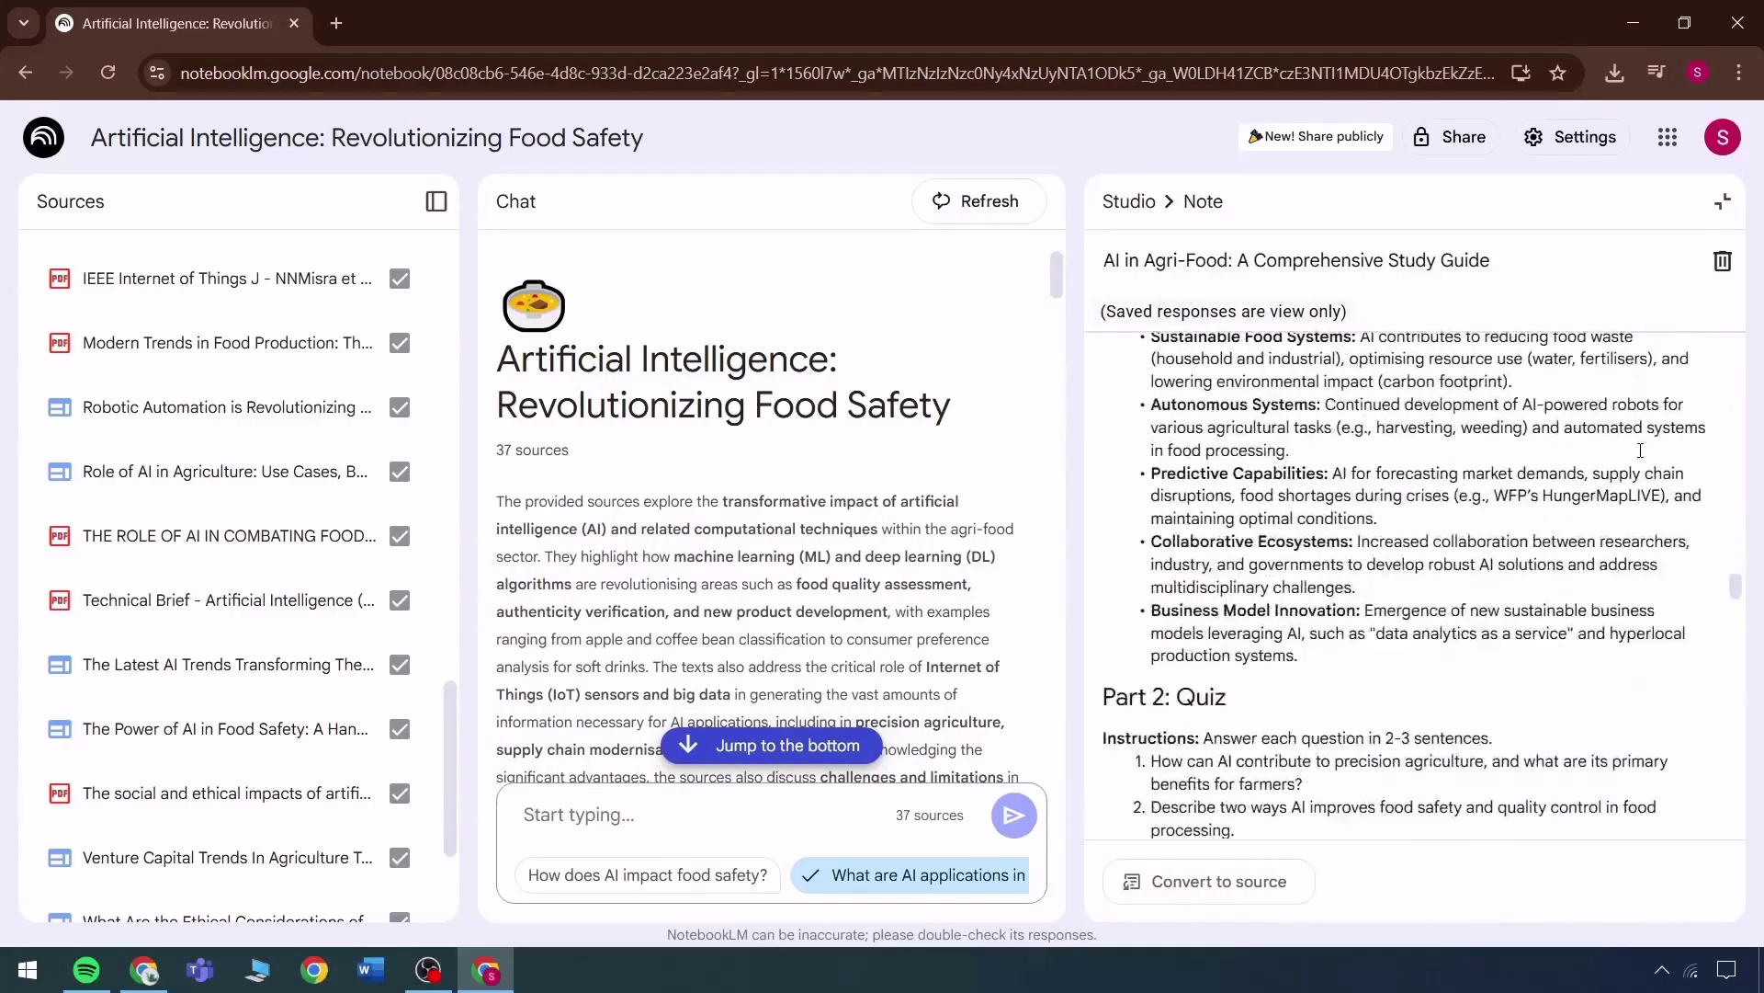
Step: Close the note view, collapse the sources list, jump to the chat's end and re-expand Studio
left_click(1129, 201)
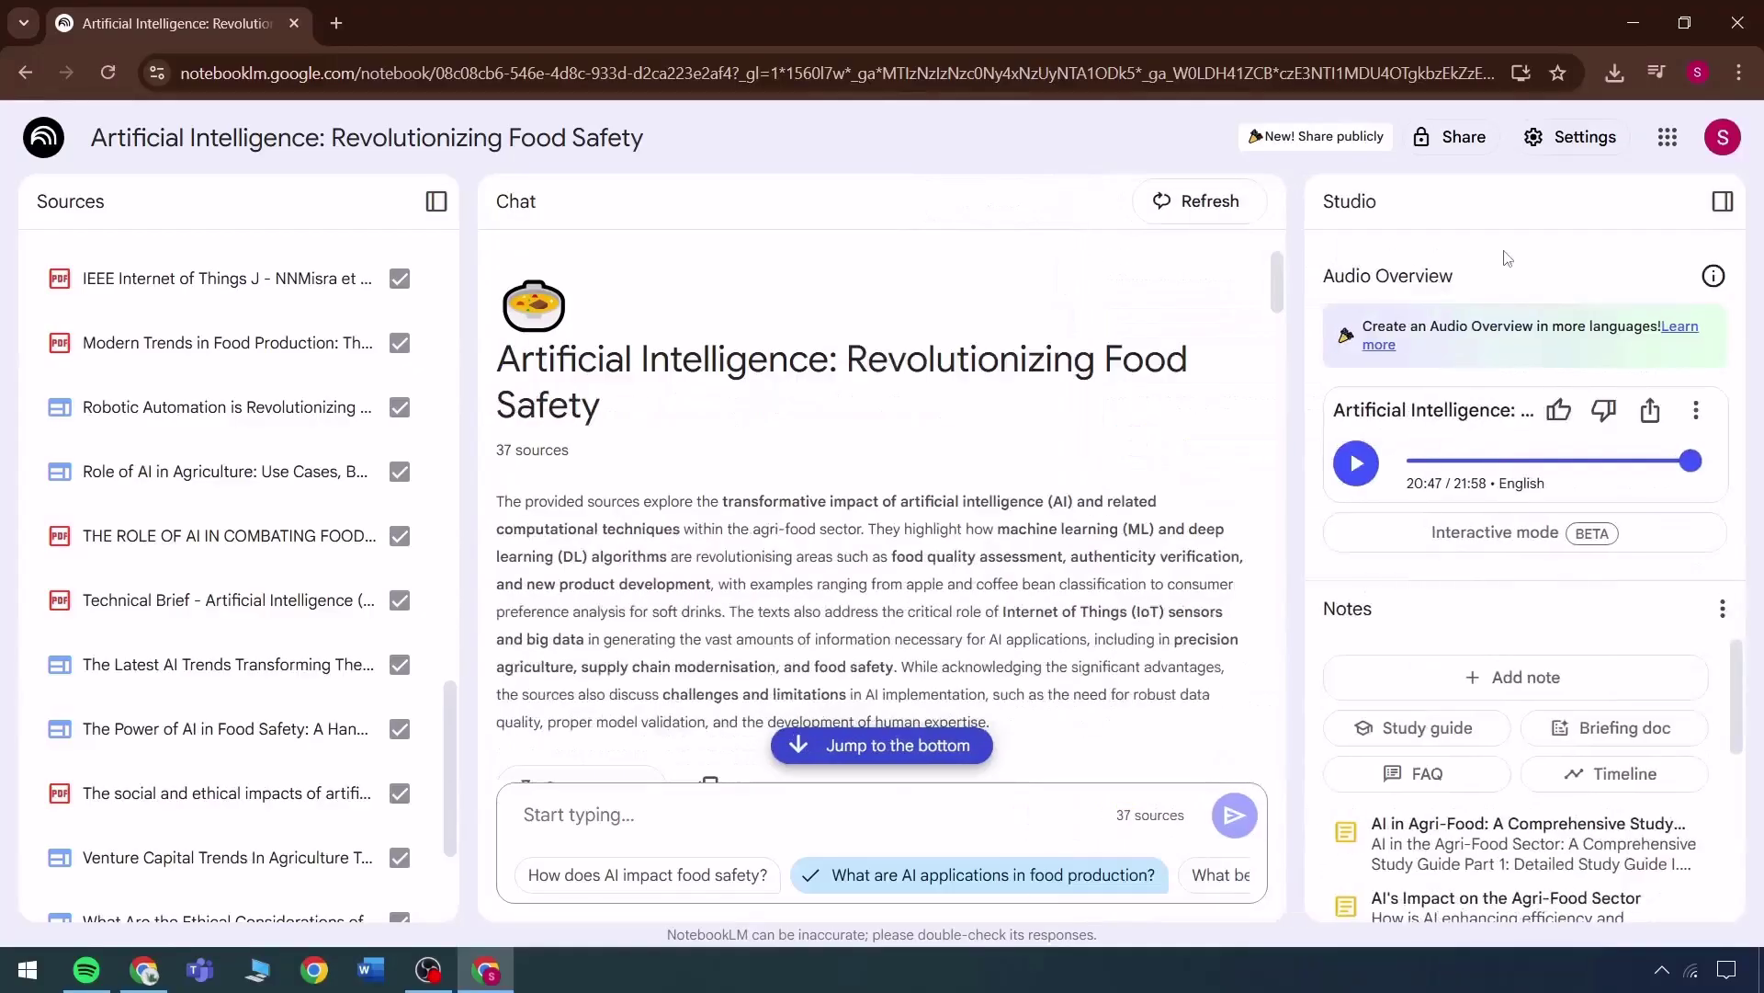
left_click(1715, 201)
left_click(437, 201)
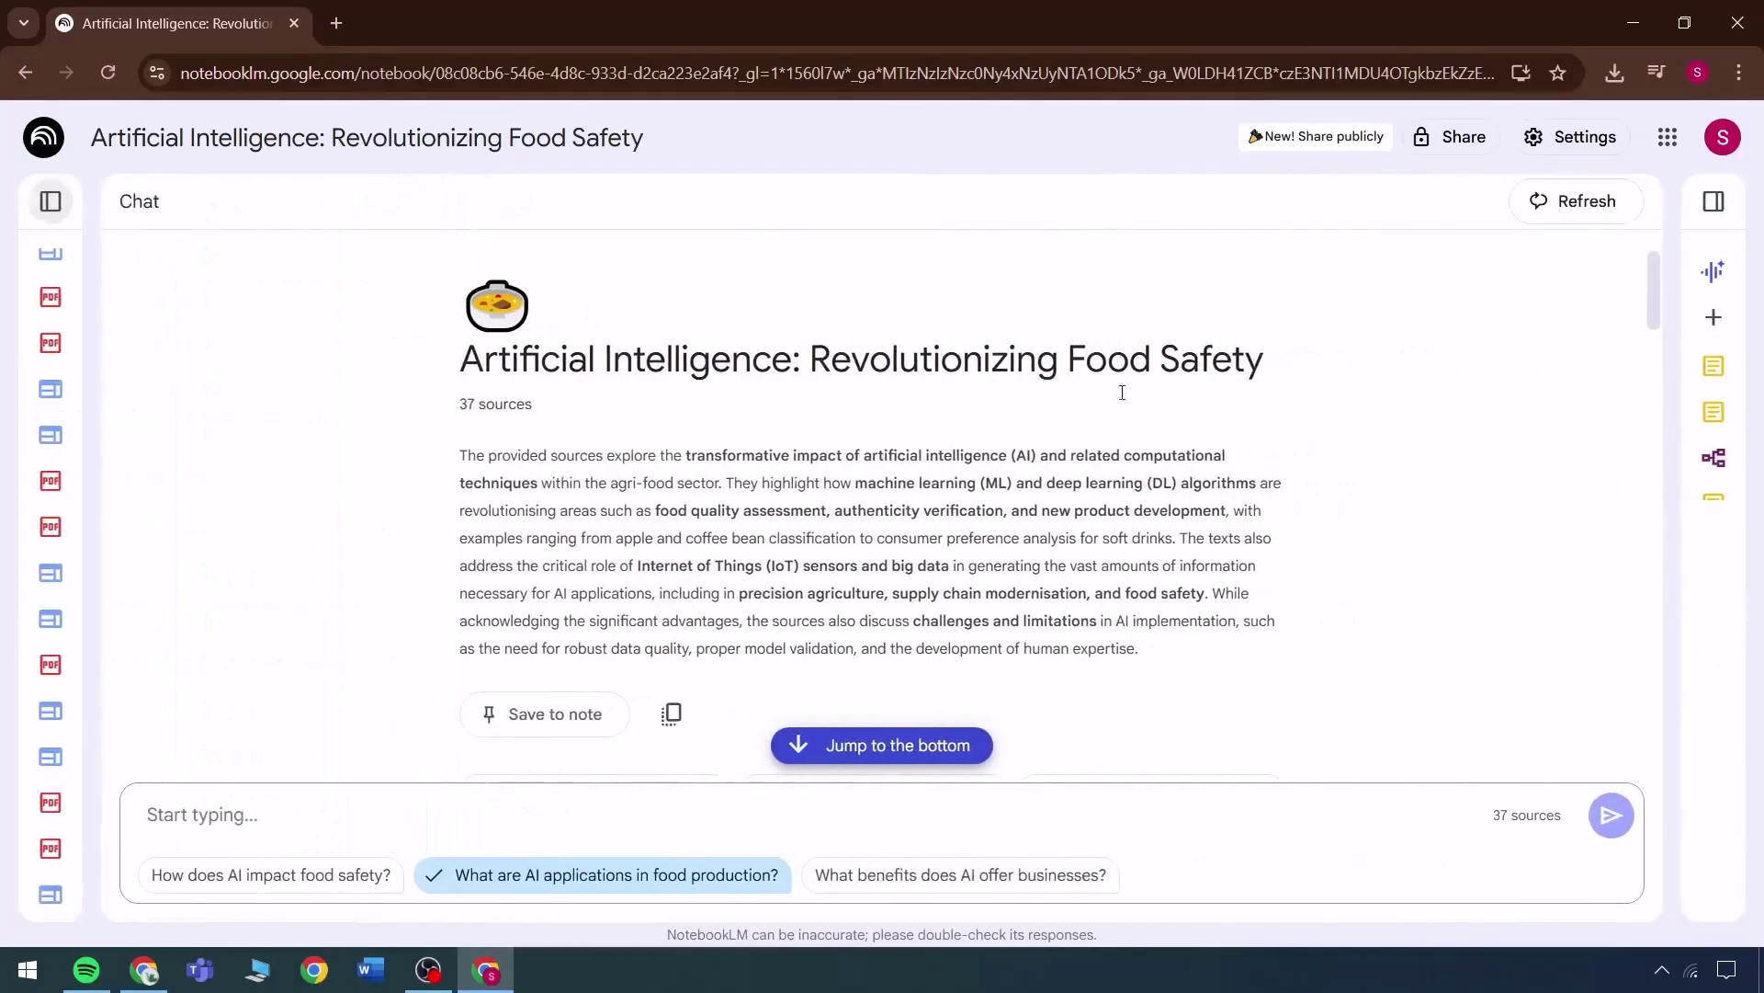
left_click(832, 748)
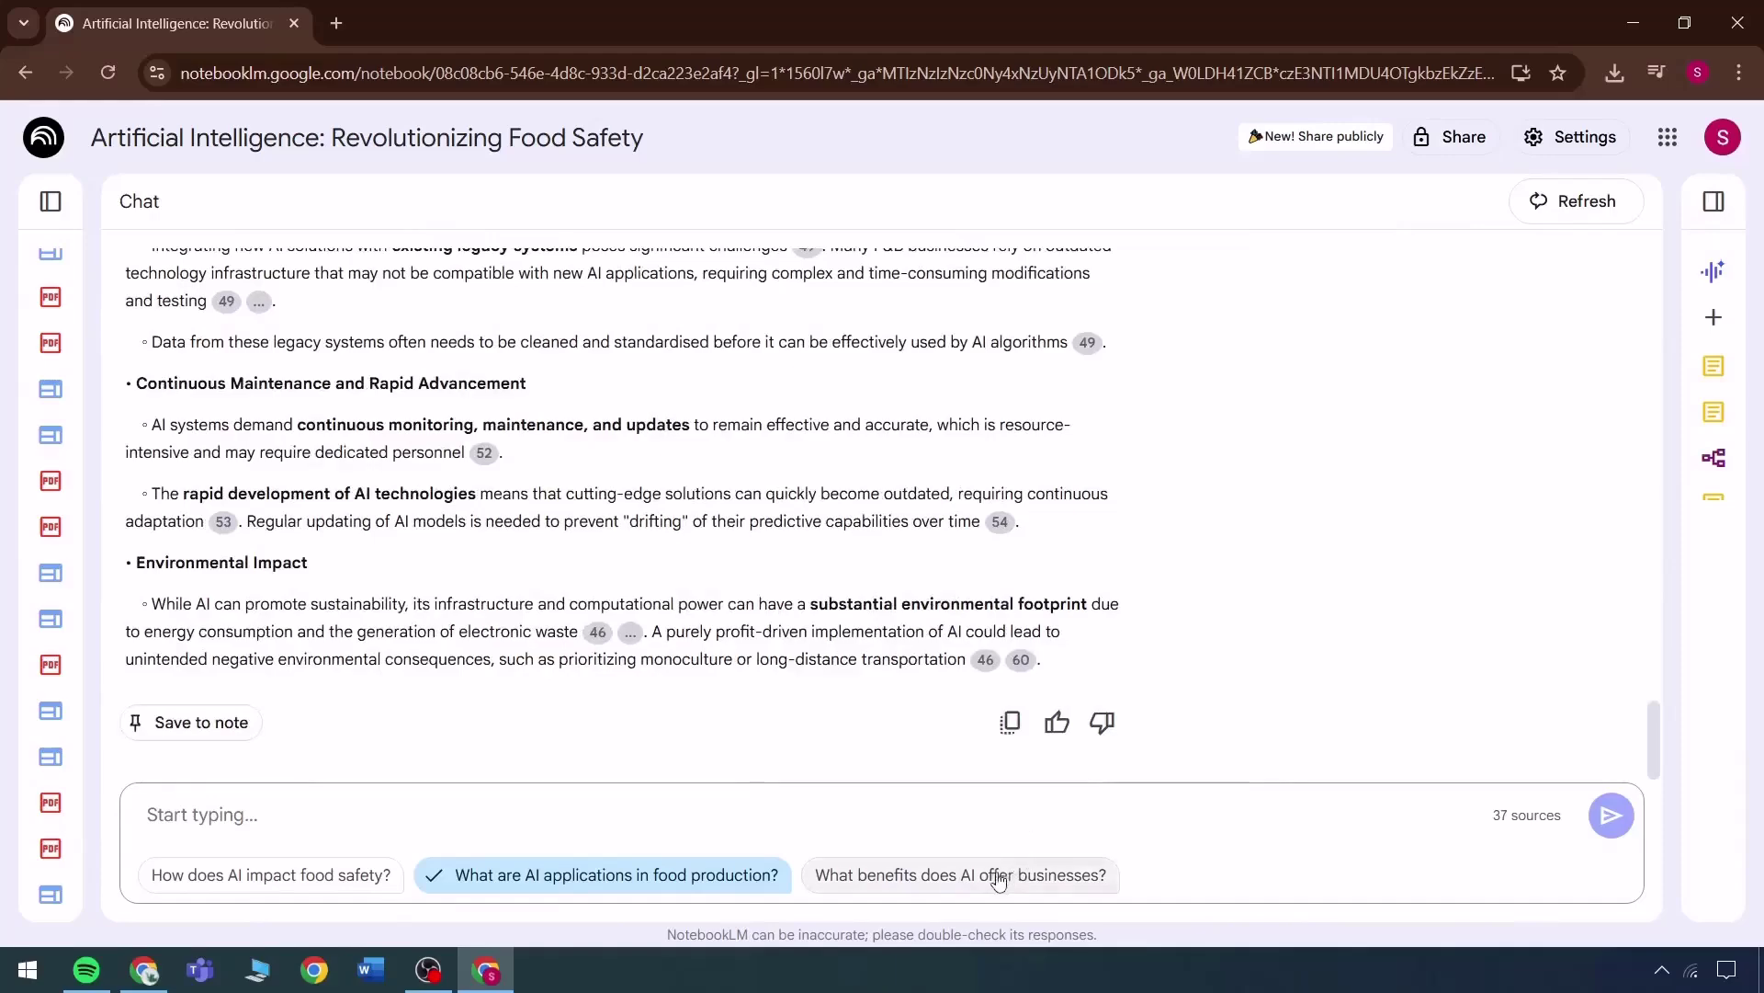
left_click(1714, 201)
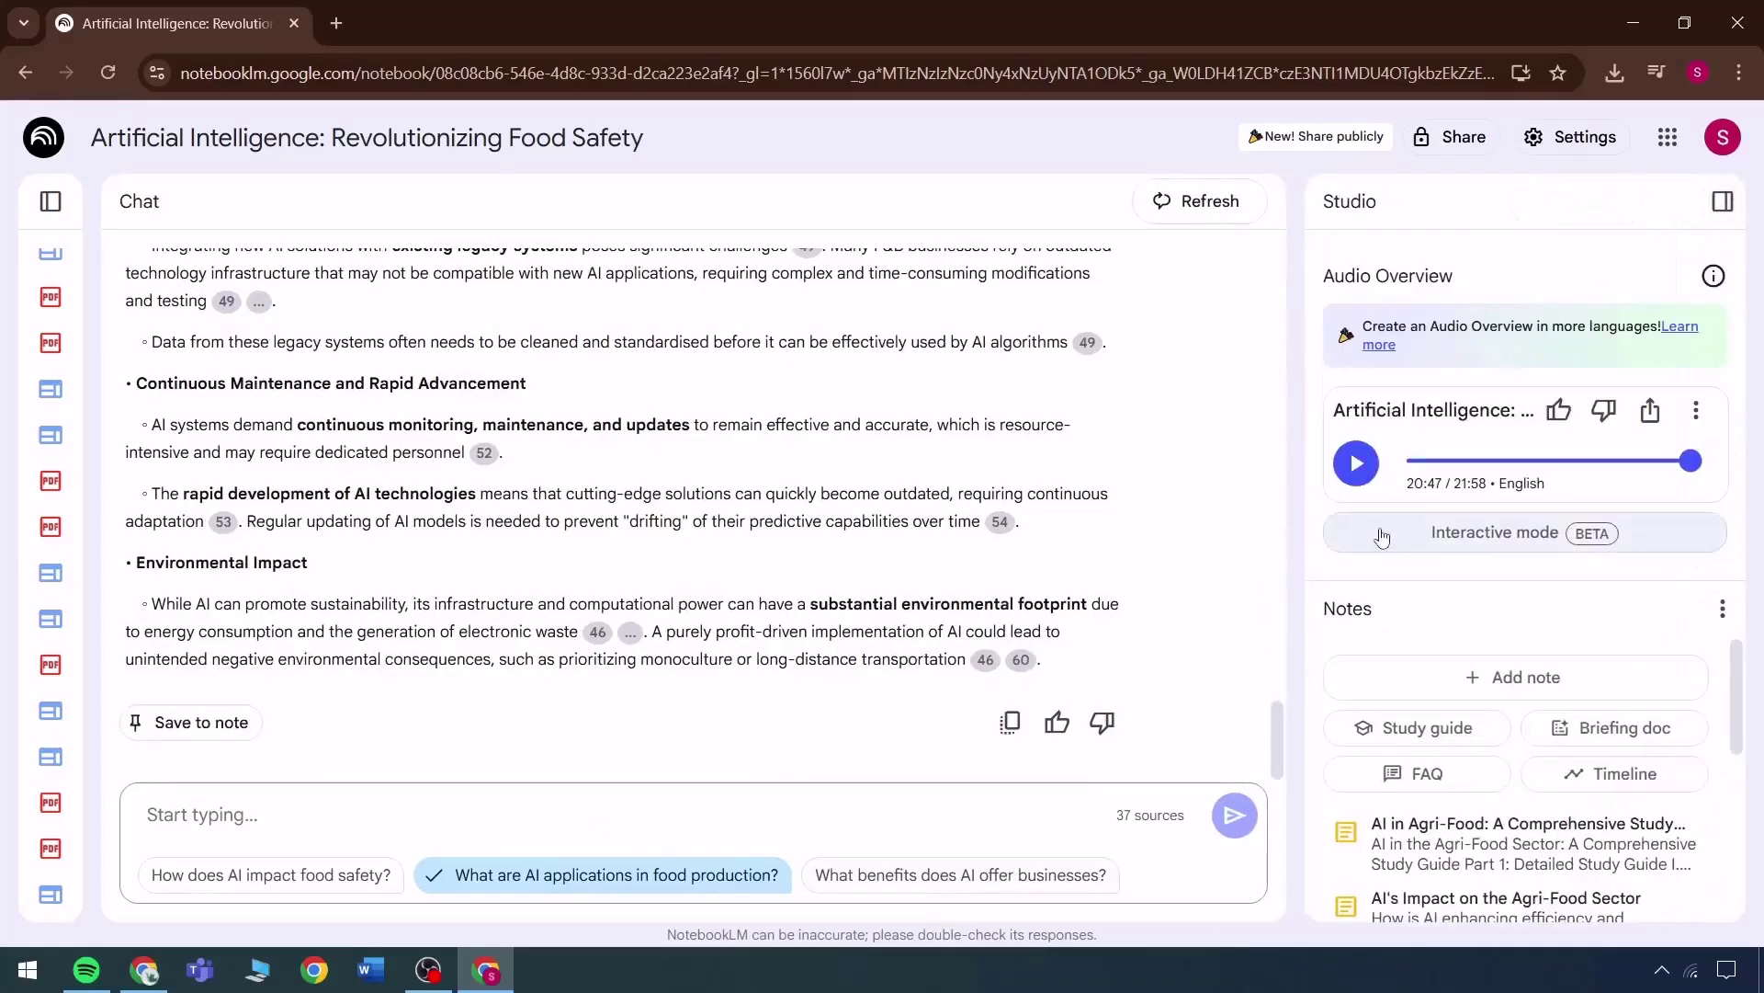